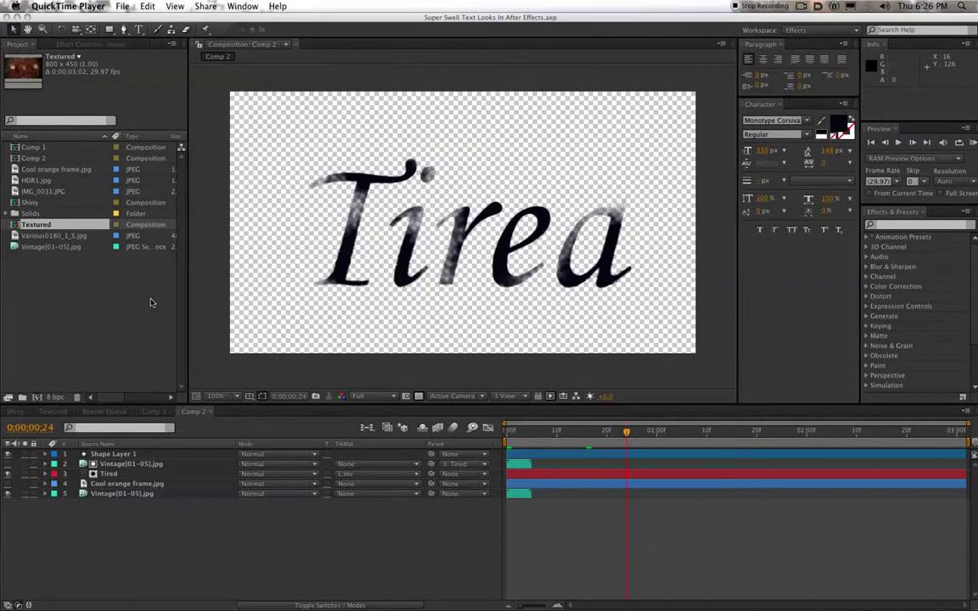
- Examine the shiny "Nifty" text look in the Shiny composition, up close and at full view
{"action": "left_click", "coordinate": [210, 331]}
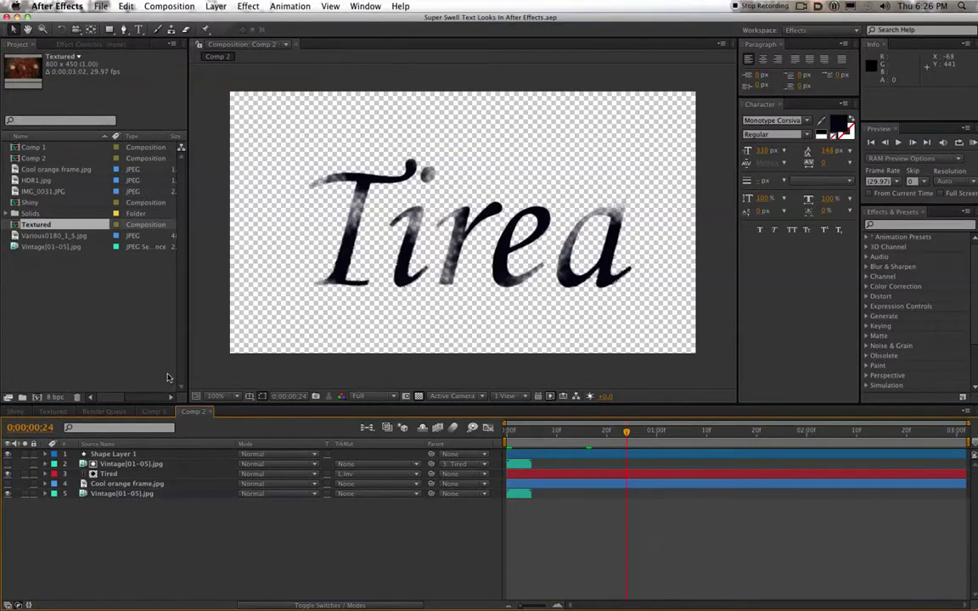
{"action": "left_click", "coordinate": [15, 412]}
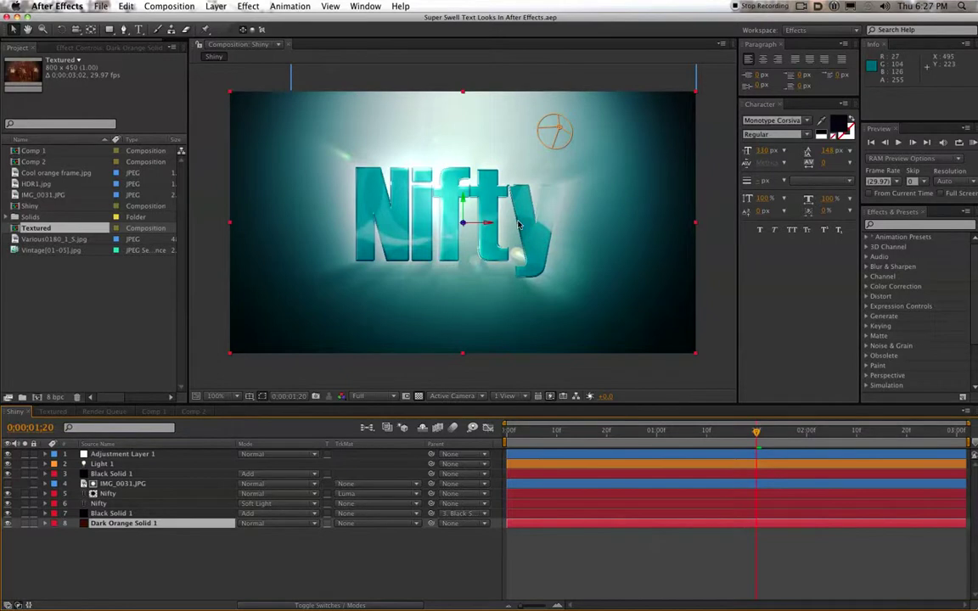
{"action": "key", "text": "period"}
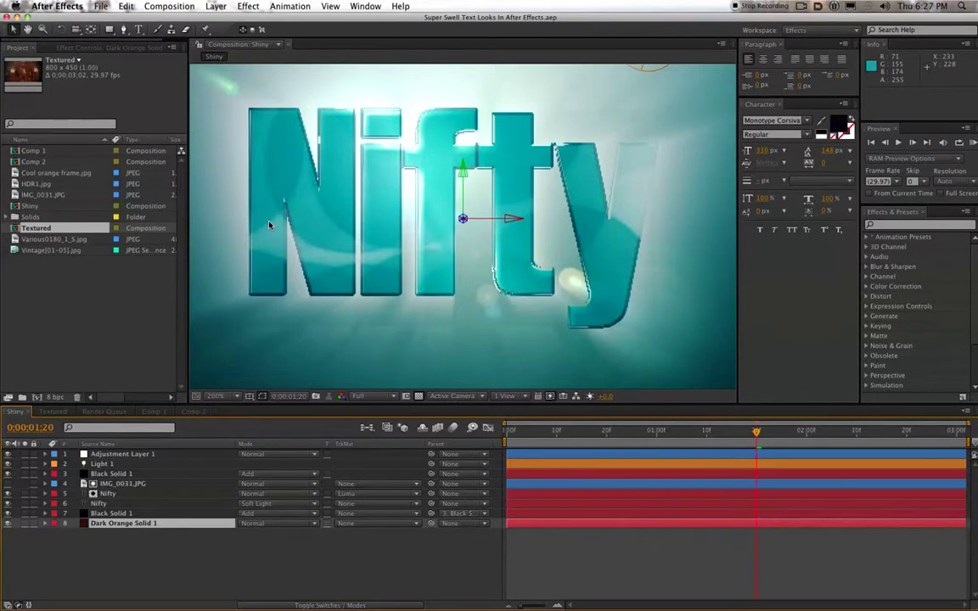
{"action": "key", "text": "comma"}
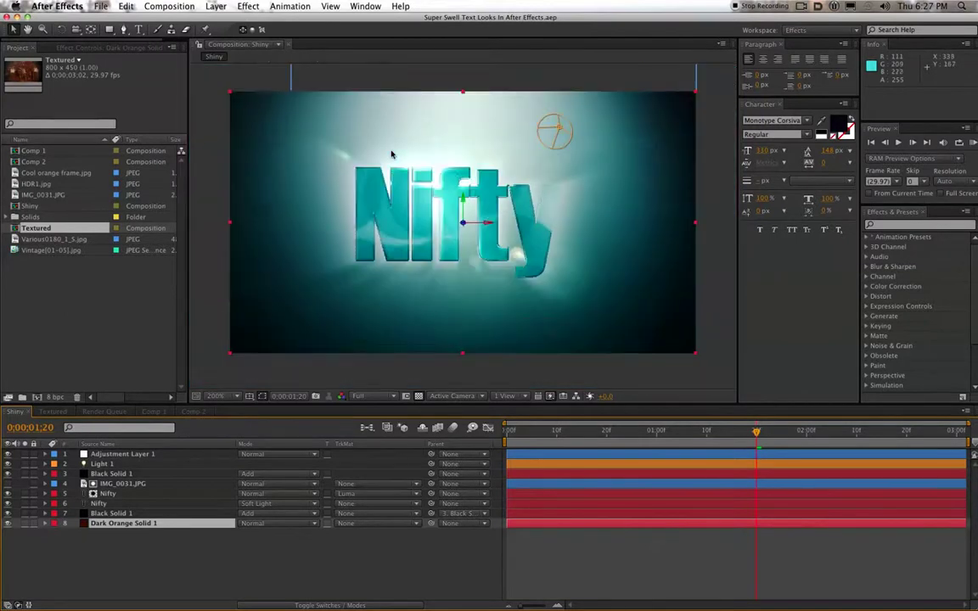
{"action": "key", "text": "period"}
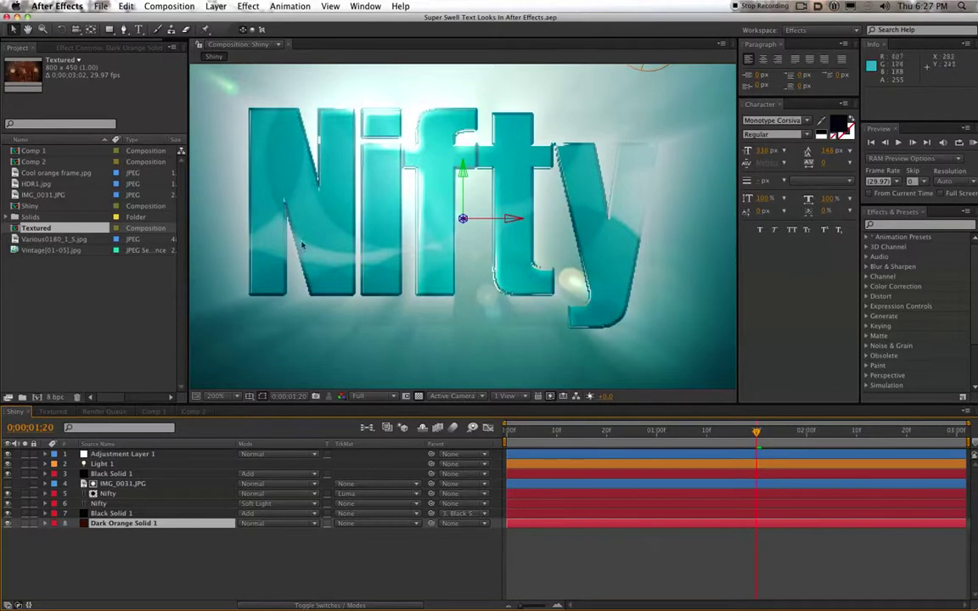
{"action": "key", "text": "comma"}
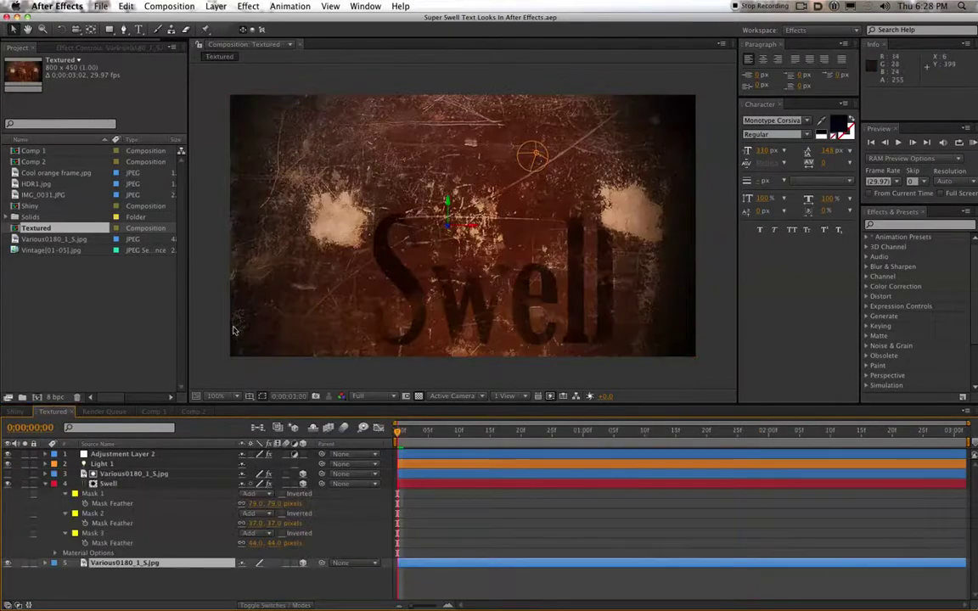
- Examine the distressed "Swell" lettering in the Textured composition, up close and at full view
{"action": "left_click", "coordinate": [700, 329]}
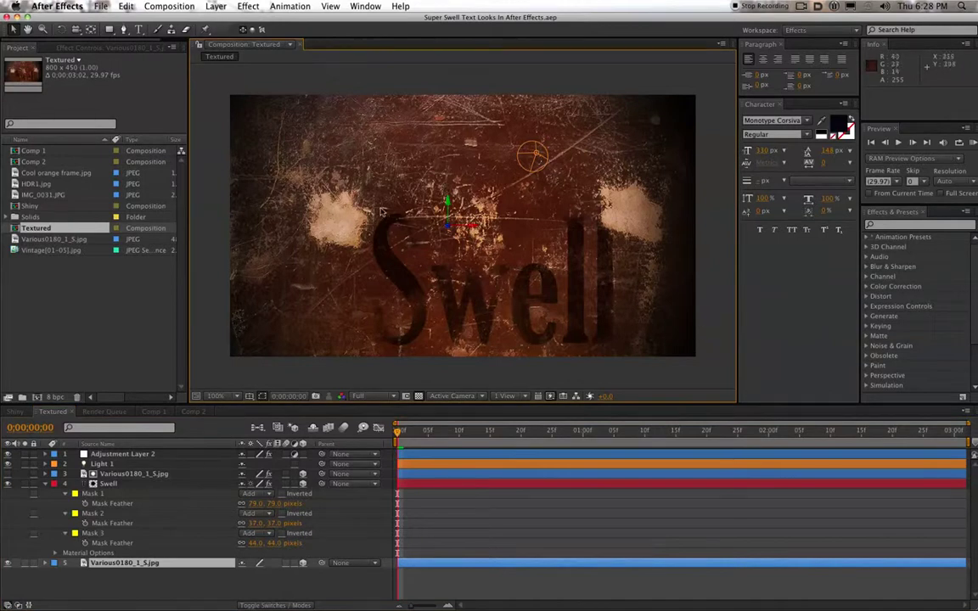
{"action": "key", "text": "period"}
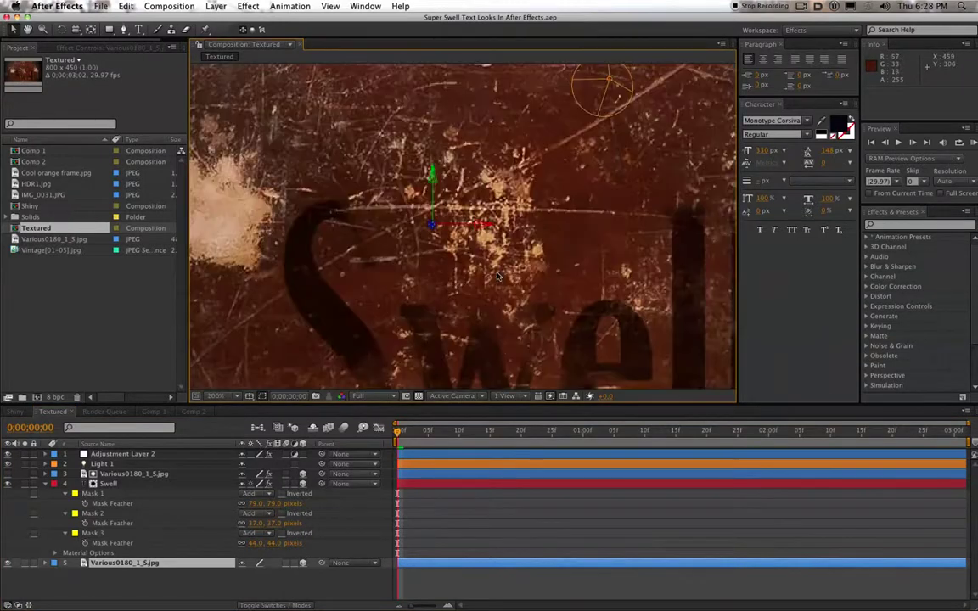
{"action": "key", "text": "space"}
{"action": "left_click_drag", "start_coordinate": [521, 285], "coordinate": [472, 180]}
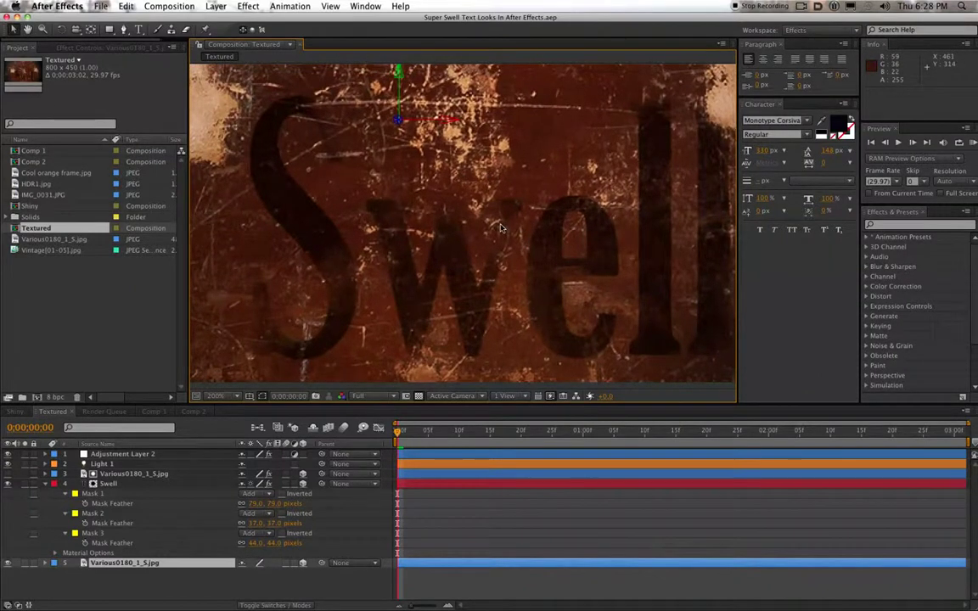
{"action": "key", "text": "comma"}
{"action": "key", "text": "space"}
{"action": "left_click_drag", "start_coordinate": [466, 200], "coordinate": [487, 267]}
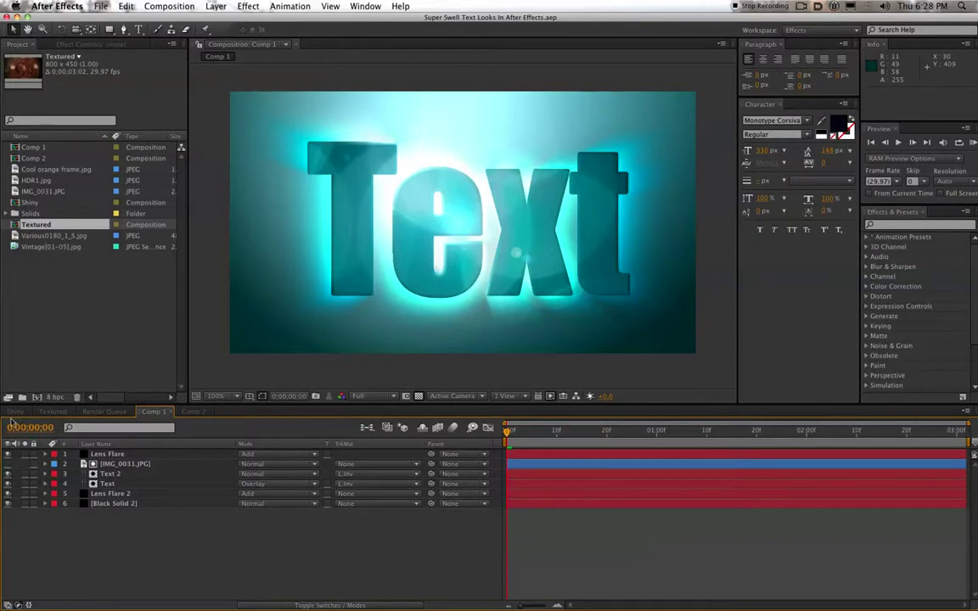
- Review the layers of Comp 2, previewing the Cool orange frame.jpg background and the Vintage[01-05].jpg texture at 0;00;00;02
{"action": "left_click", "coordinate": [208, 410]}
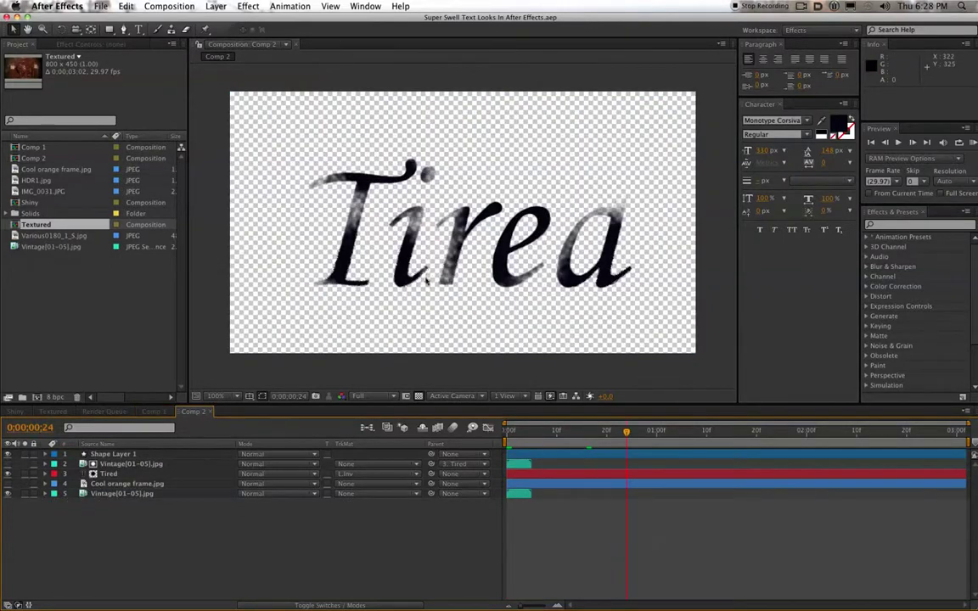
{"action": "left_click", "coordinate": [7, 484]}
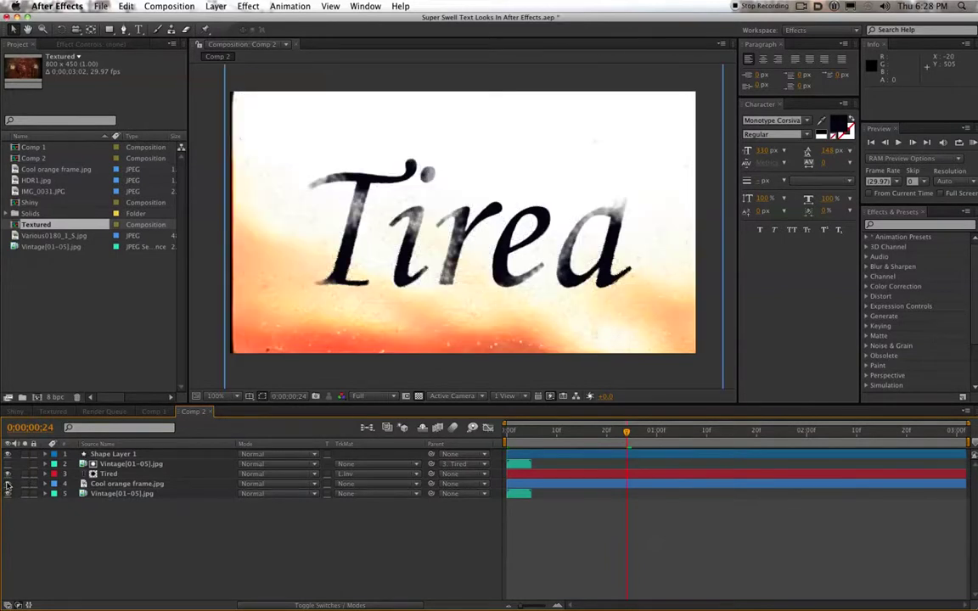
{"action": "left_click", "coordinate": [7, 485]}
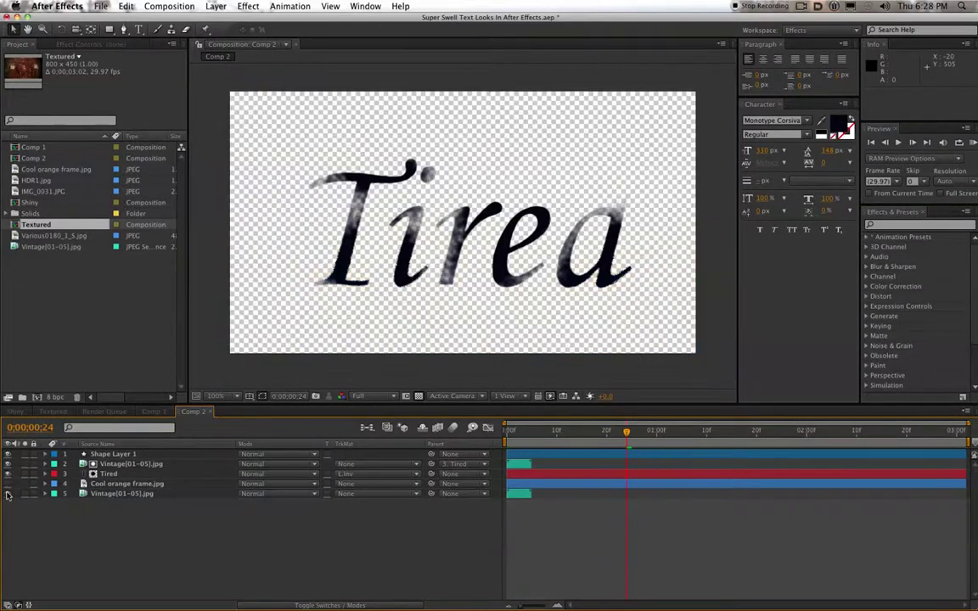
{"action": "left_click", "coordinate": [102, 494]}
{"action": "left_click", "coordinate": [113, 455]}
{"action": "left_click", "coordinate": [114, 464]}
{"action": "left_click", "coordinate": [115, 474]}
{"action": "left_click", "coordinate": [121, 484]}
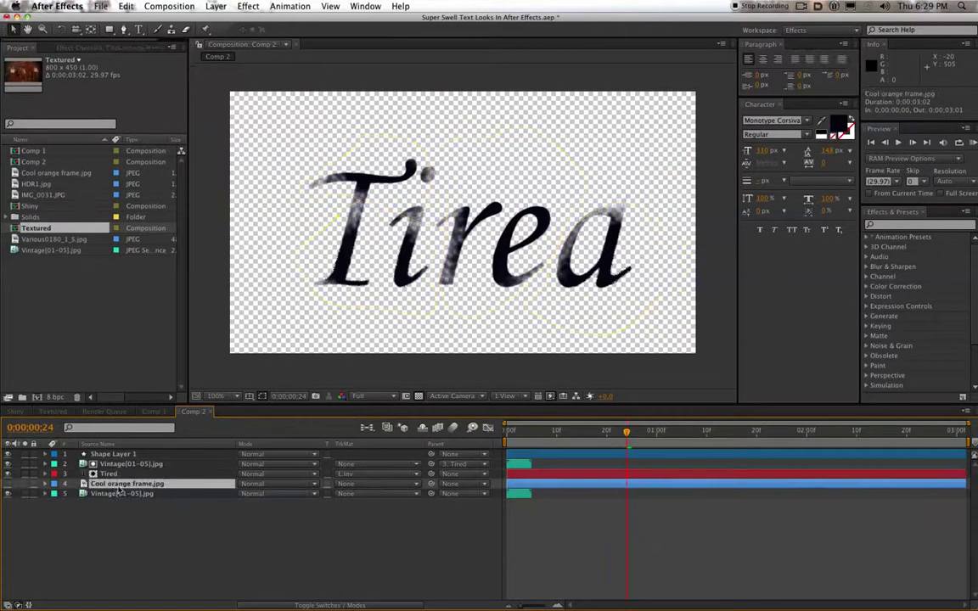
{"action": "left_click", "coordinate": [119, 494]}
{"action": "left_click", "coordinate": [517, 433]}
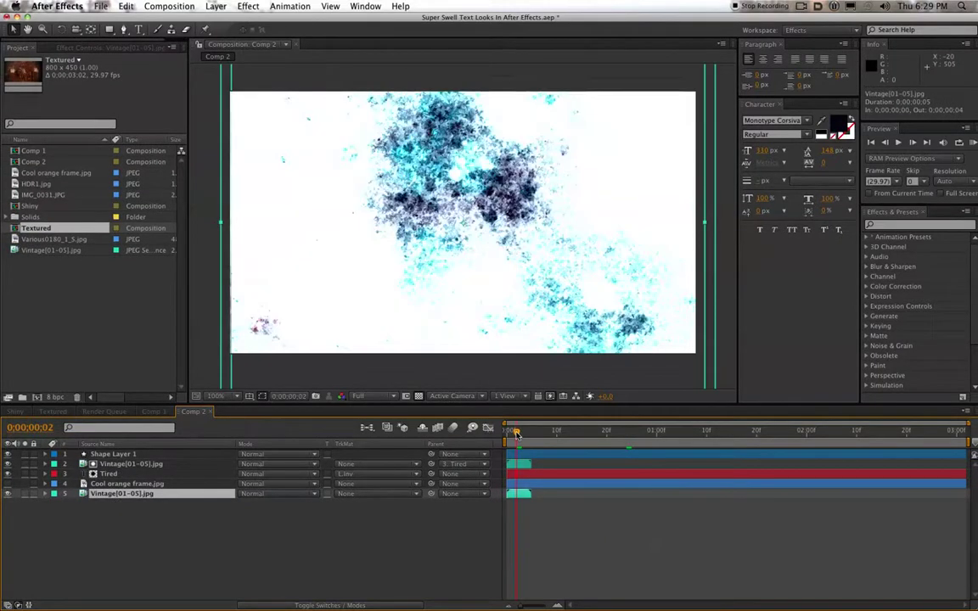
- Compare the Comp 2 frame with the masked Vintage[01-05].jpg layer above the Tired text shown and hidden
{"action": "left_click", "coordinate": [8, 464]}
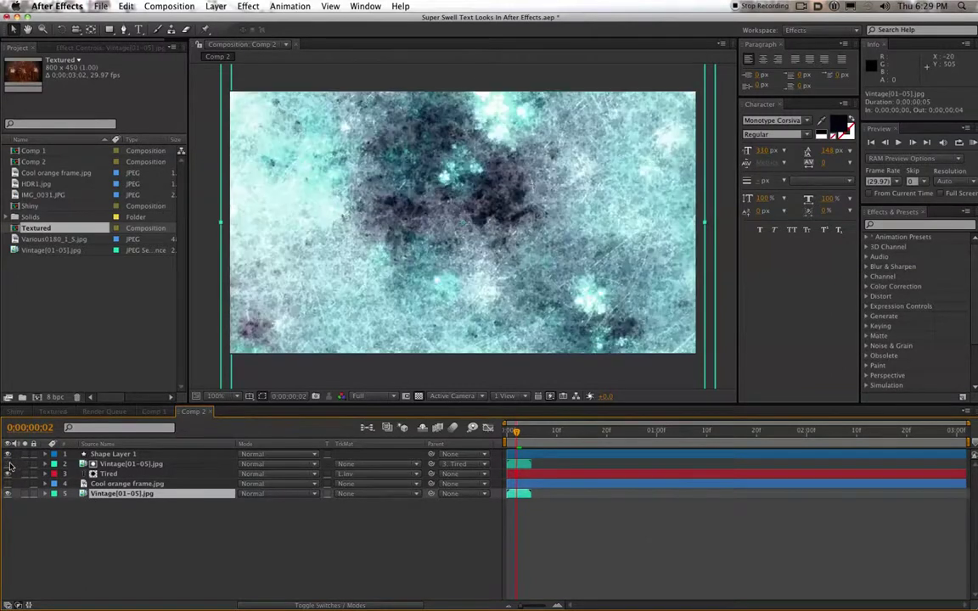
{"action": "left_click", "coordinate": [7, 464]}
{"action": "left_click", "coordinate": [7, 465]}
{"action": "left_click", "coordinate": [8, 465]}
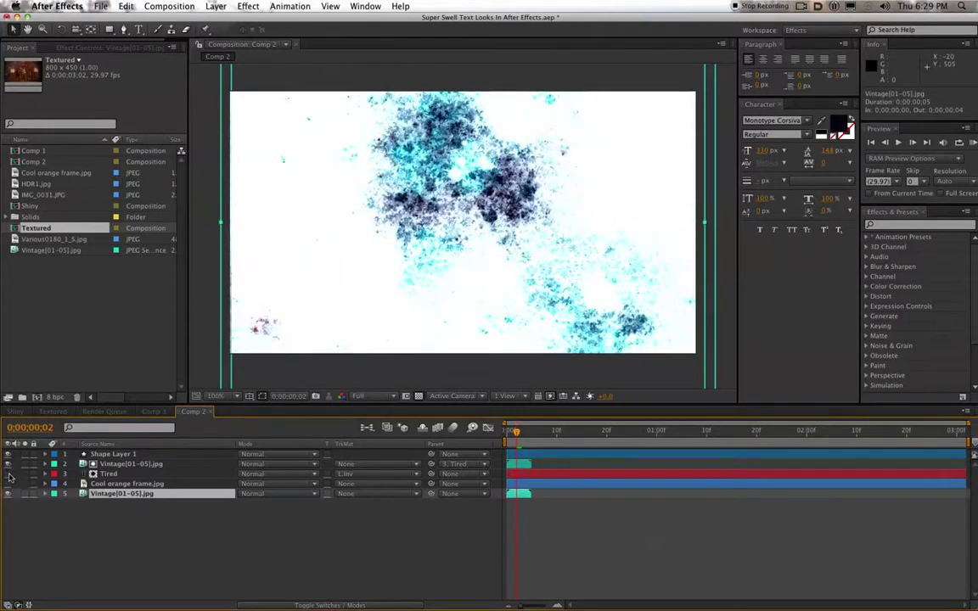
{"action": "left_click", "coordinate": [8, 464]}
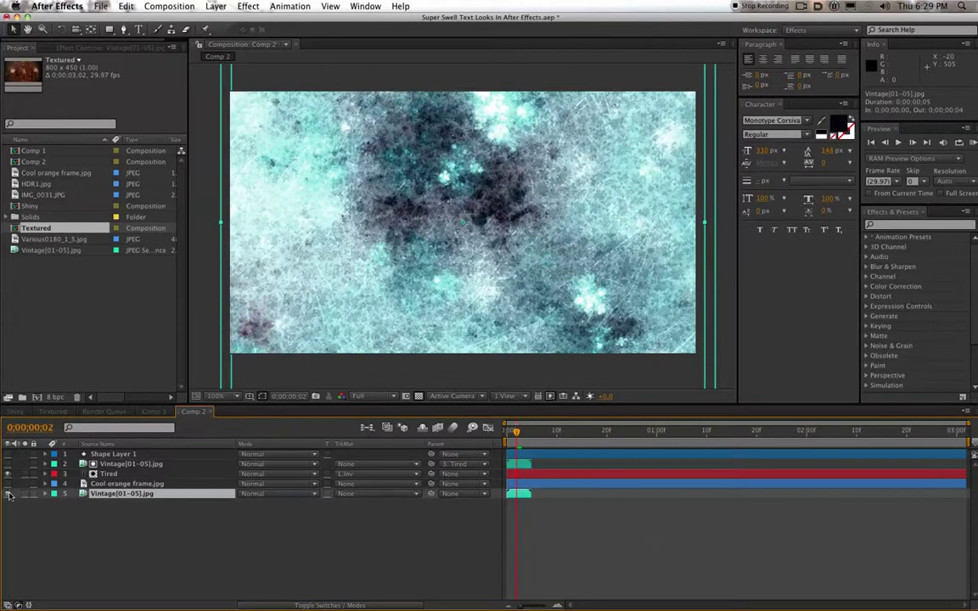
- Close Comp 2 and create a new 800 x 450 px composition at 29.97 fps with a duration of 0;00;03;02
{"action": "left_click", "coordinate": [211, 411]}
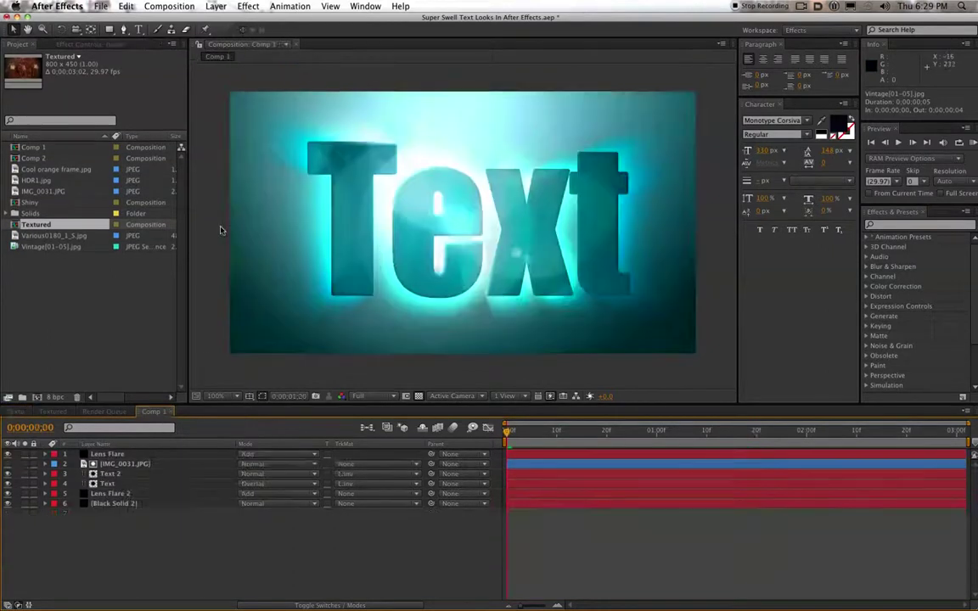
{"action": "left_click", "coordinate": [170, 6]}
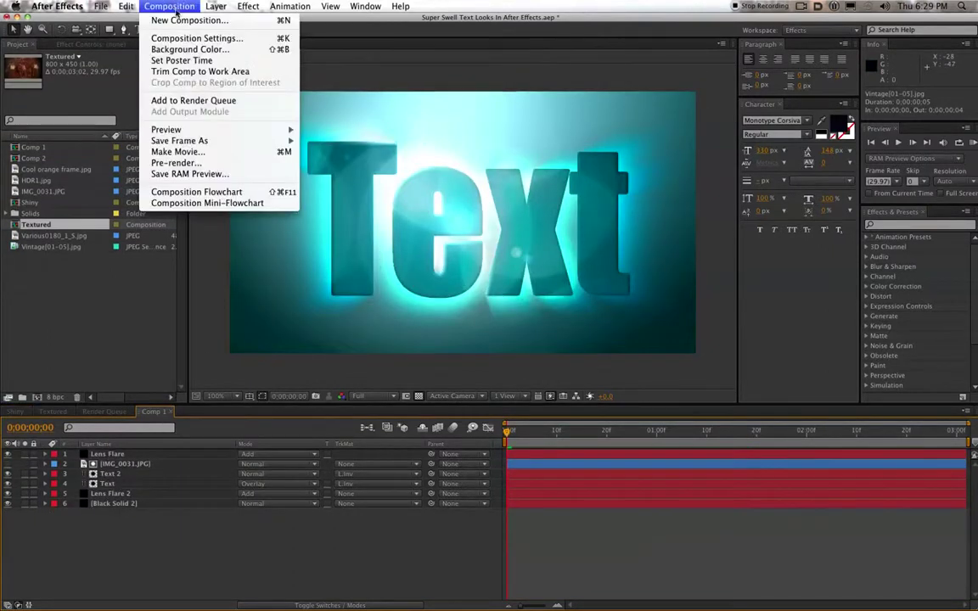
{"action": "left_click", "coordinate": [161, 21]}
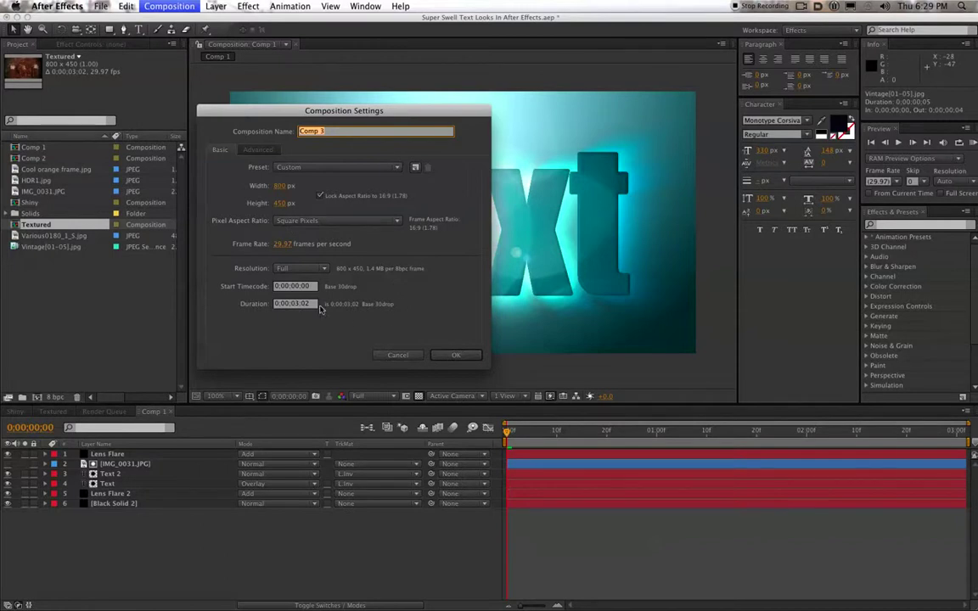
{"action": "key", "text": "Return"}
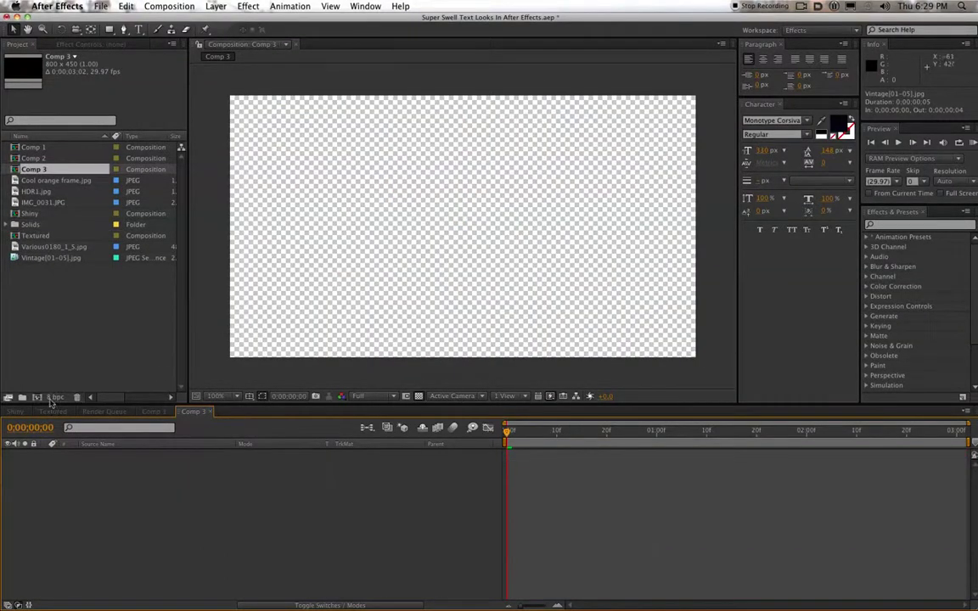
- Check the Shiny composition for reference and add an 800 x 450 px black solid to the new composition
{"action": "left_click", "coordinate": [21, 411]}
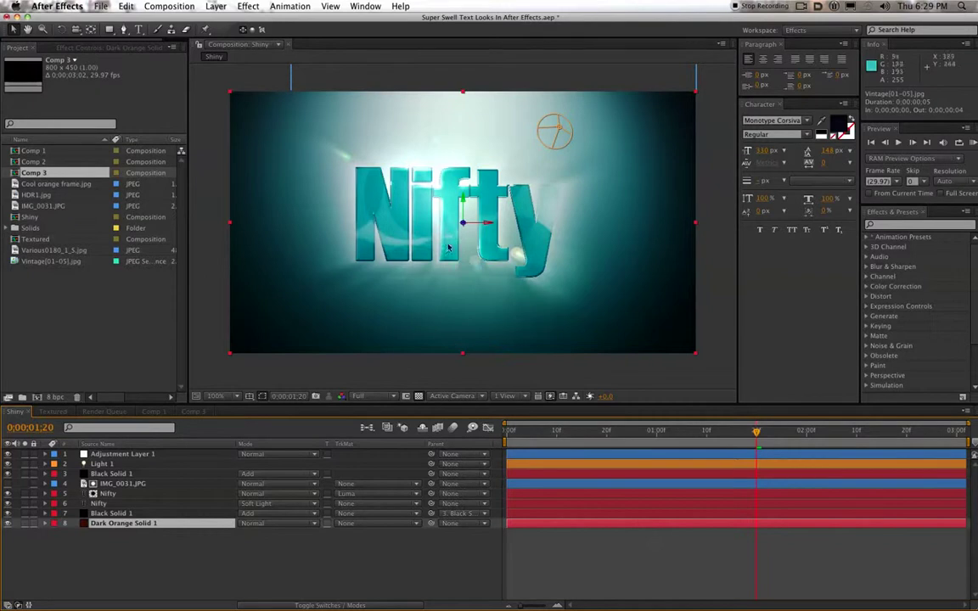
{"action": "left_click", "coordinate": [191, 413]}
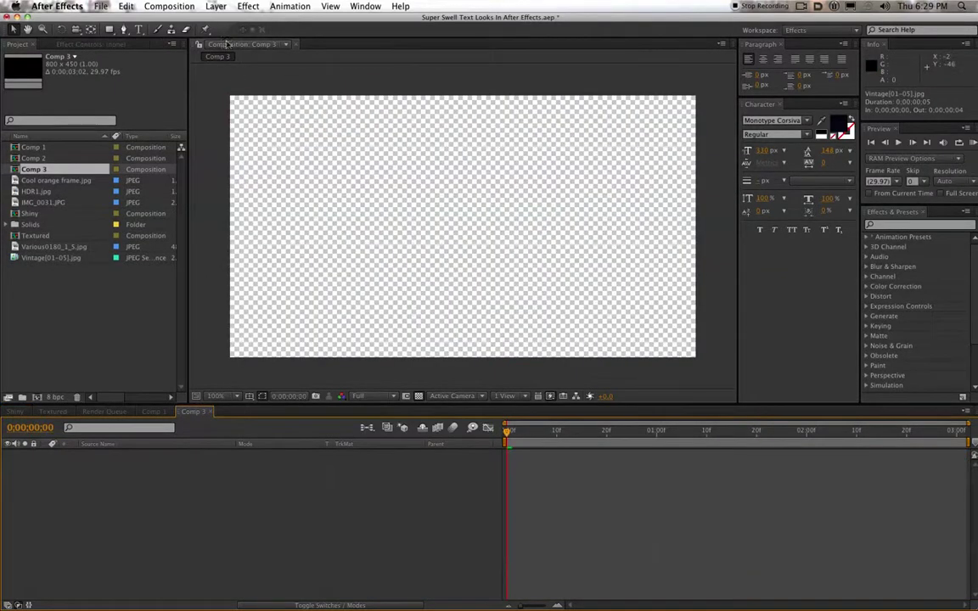
{"action": "left_click", "coordinate": [16, 412]}
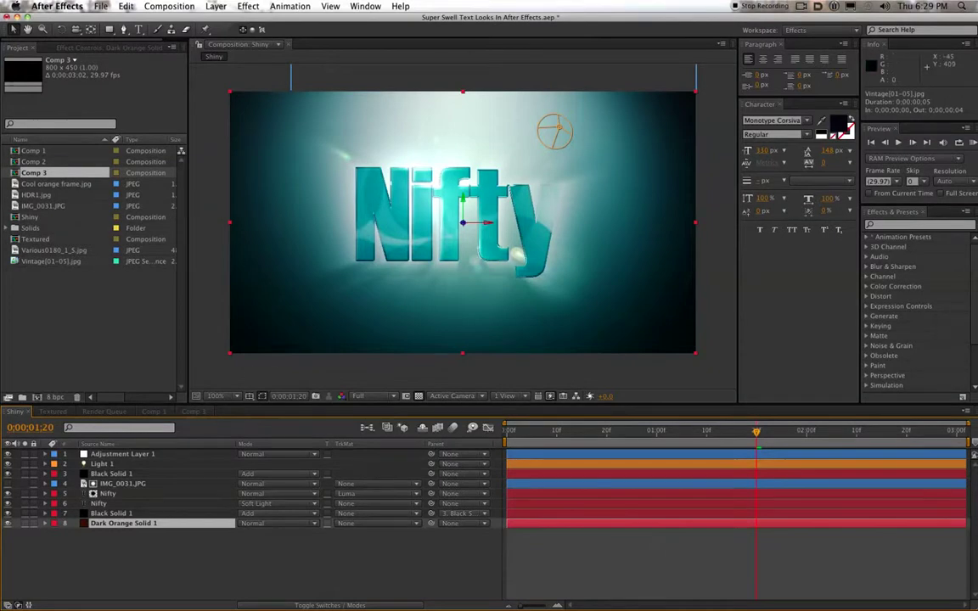
{"action": "left_click", "coordinate": [193, 411]}
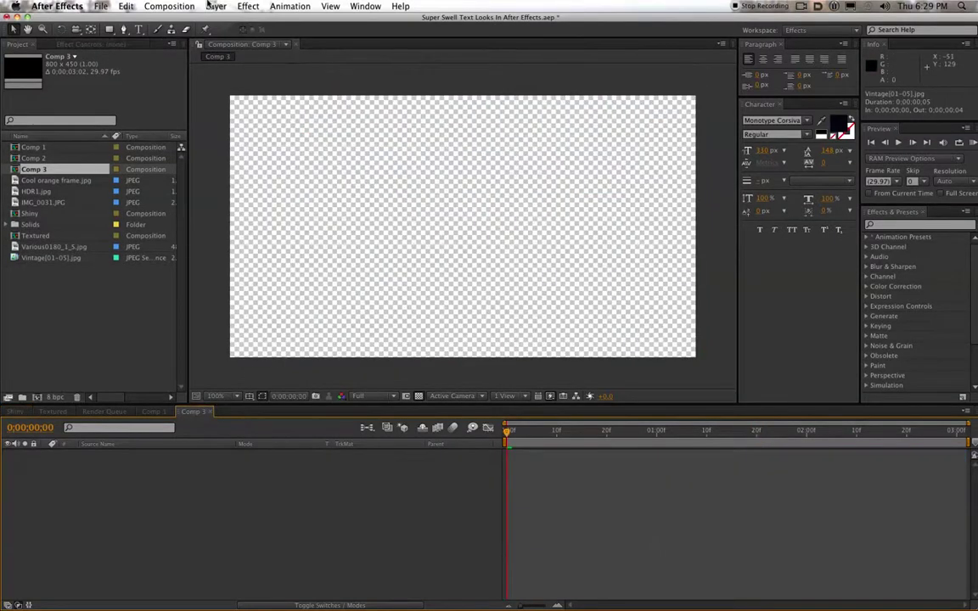
{"action": "left_click", "coordinate": [215, 6]}
{"action": "mouse_move", "coordinate": [223, 20]}
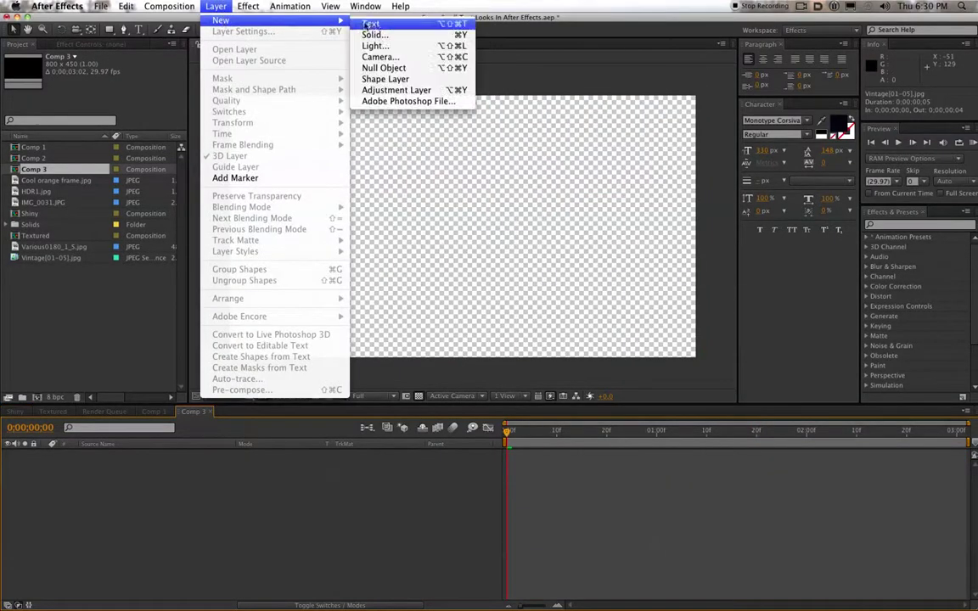
{"action": "left_click", "coordinate": [408, 37]}
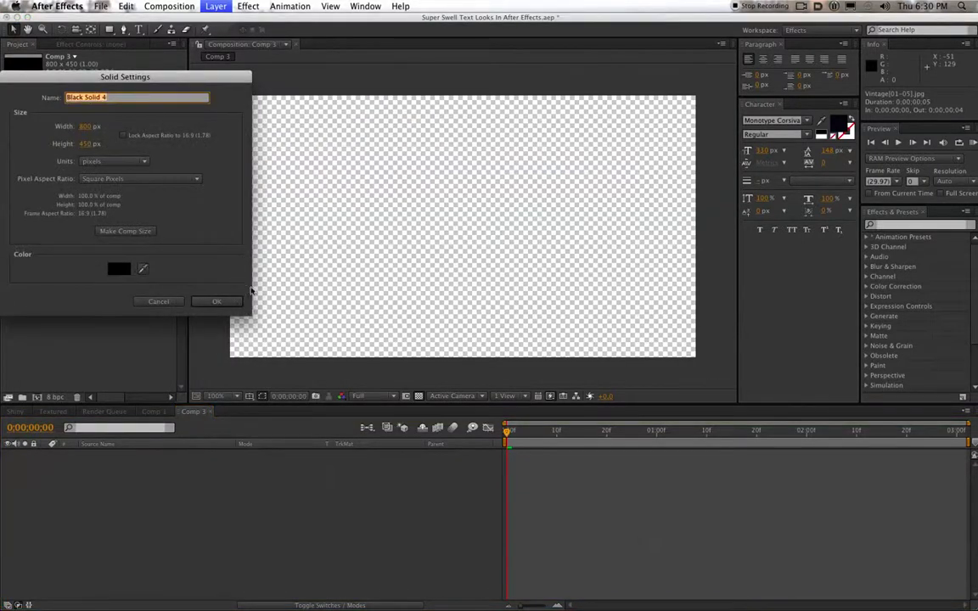
{"action": "left_click", "coordinate": [216, 301]}
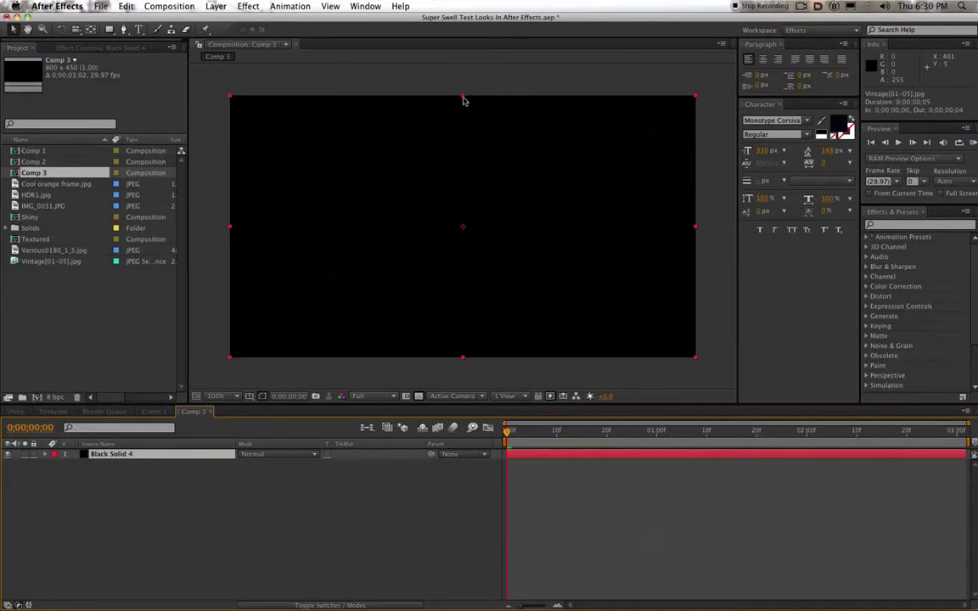
- Apply the Ramp effect from the Generate category to the black solid
{"action": "left_click", "coordinate": [250, 8]}
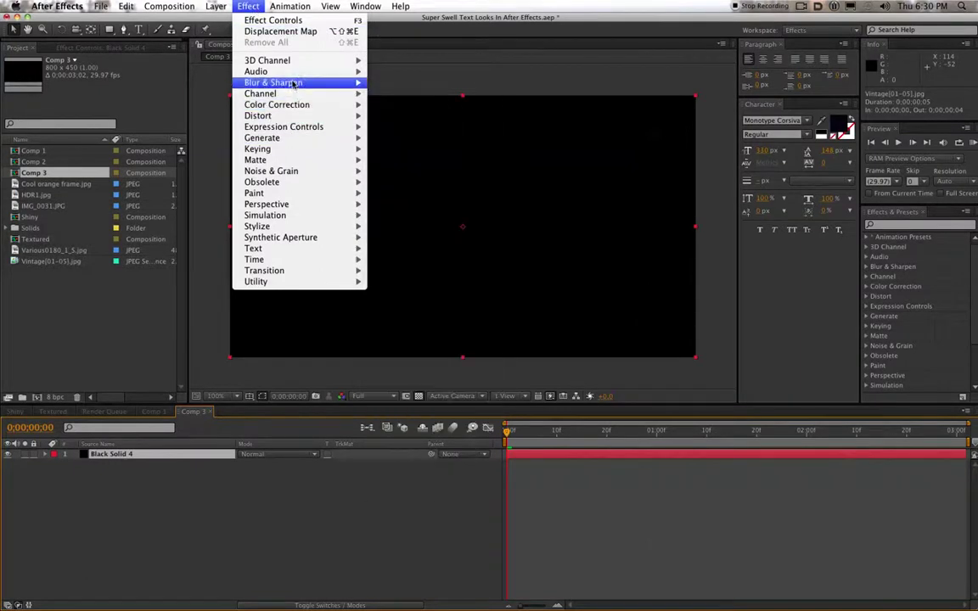
{"action": "mouse_move", "coordinate": [285, 137]}
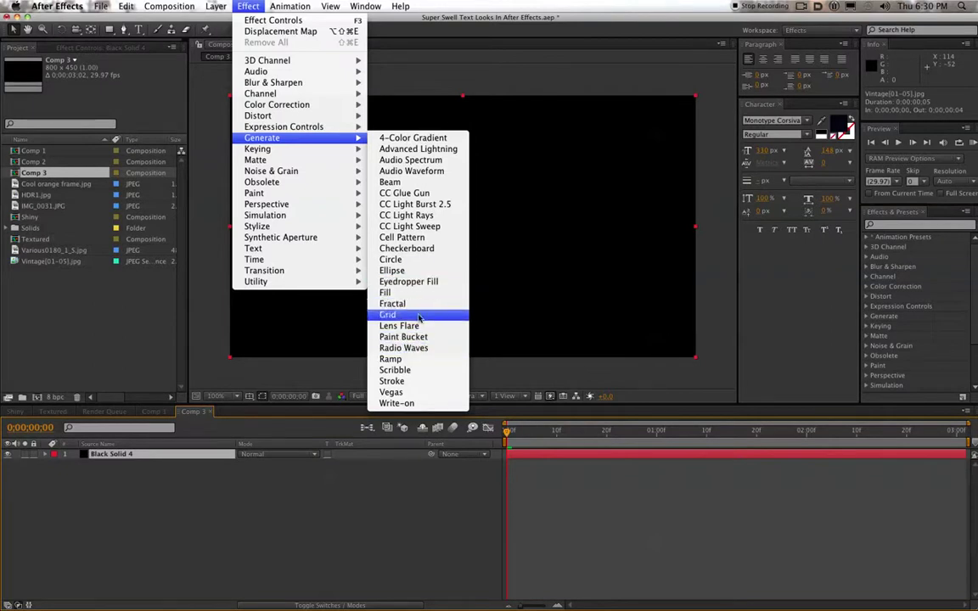
{"action": "left_click", "coordinate": [416, 359]}
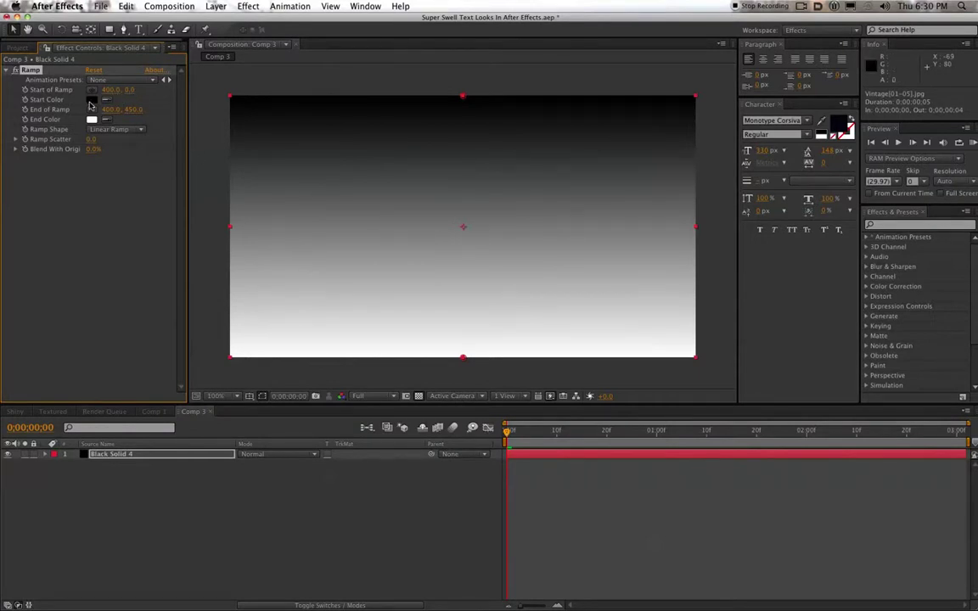
- Set the Ramp effect's start color to a fully bright, saturated cyan
{"action": "left_click", "coordinate": [90, 99]}
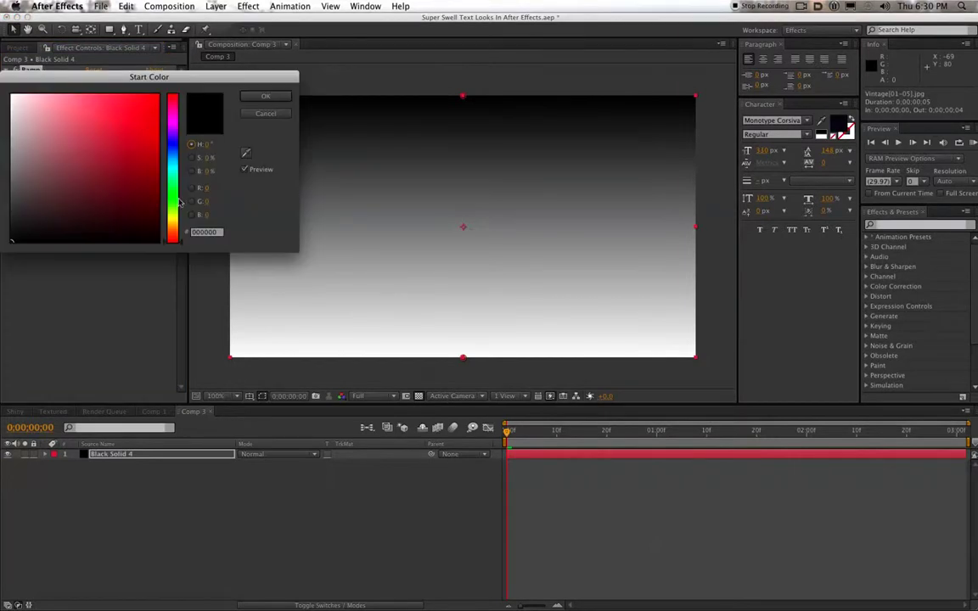
{"action": "left_click_drag", "start_coordinate": [174, 182], "coordinate": [173, 167]}
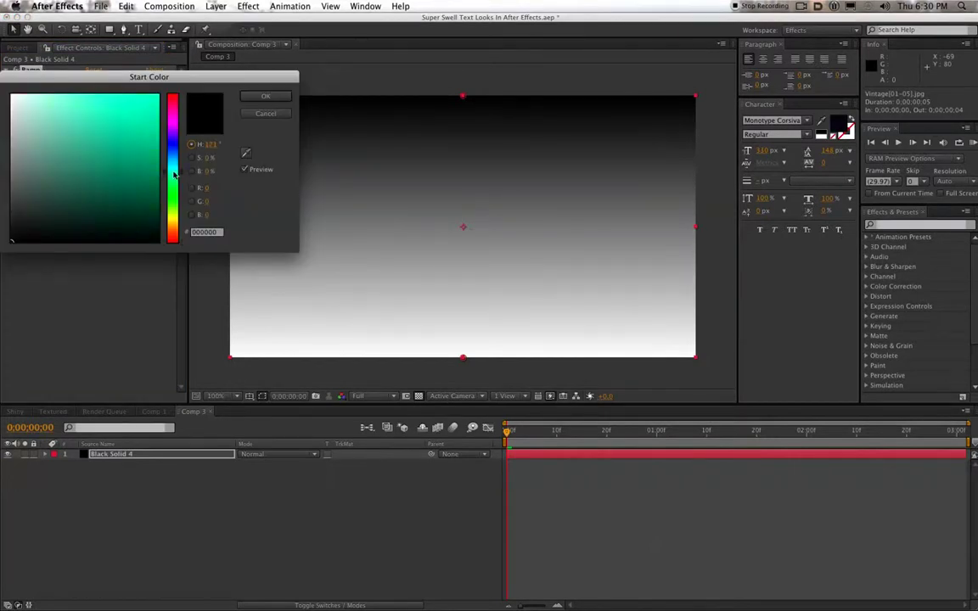
{"action": "left_click_drag", "start_coordinate": [139, 150], "coordinate": [182, 84]}
{"action": "left_click", "coordinate": [264, 95]}
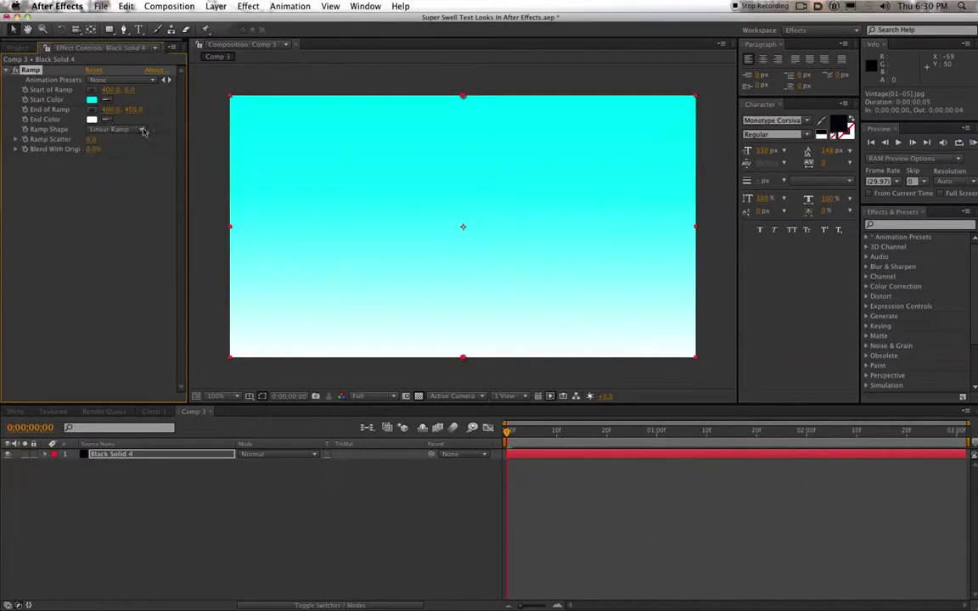
- Set the Ramp effect's end color to a very dark teal
{"action": "left_click", "coordinate": [91, 120]}
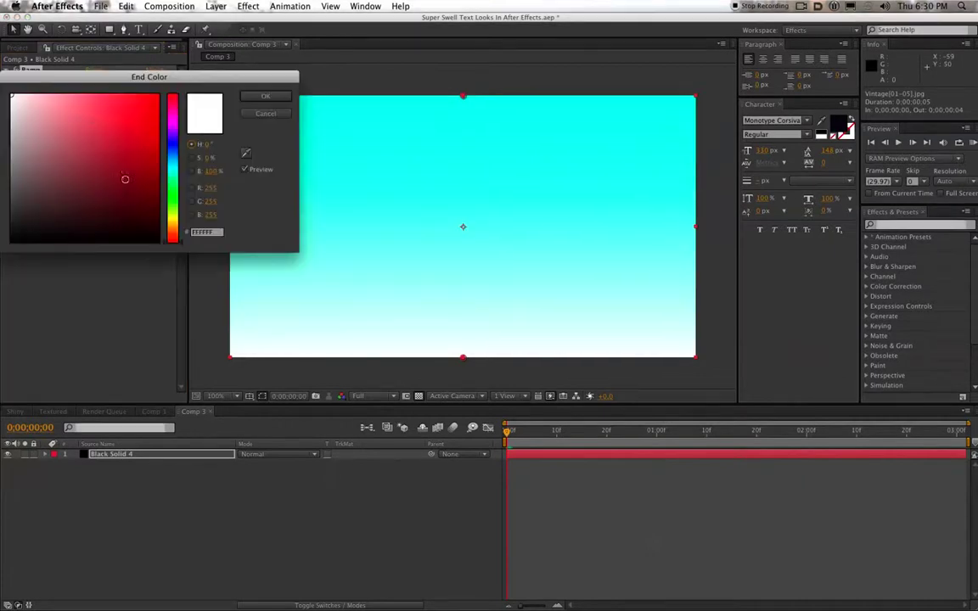
{"action": "left_click_drag", "start_coordinate": [176, 181], "coordinate": [161, 211]}
{"action": "left_click", "coordinate": [265, 96]}
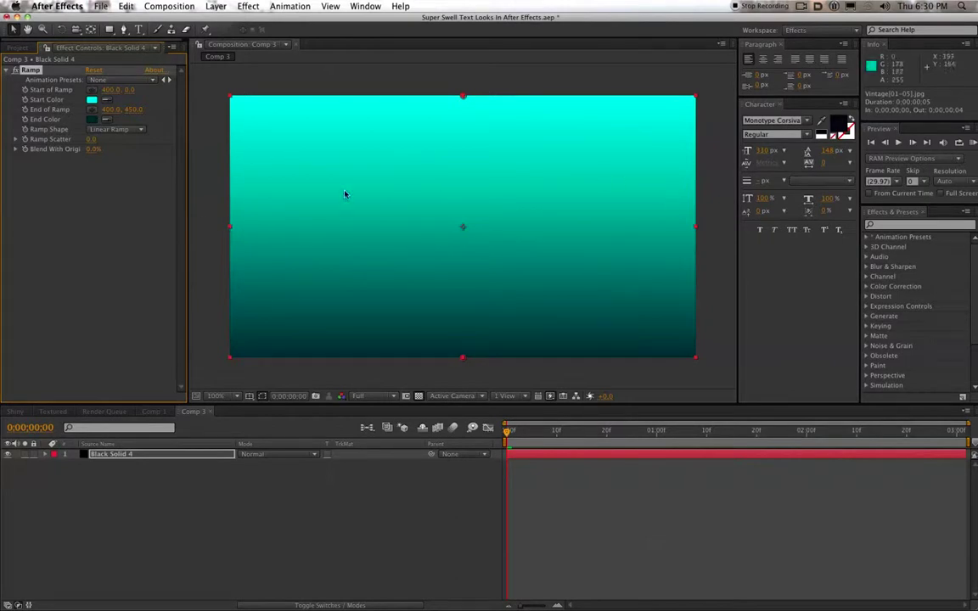
- Change the Ramp shape to Radial Ramp
{"action": "left_click", "coordinate": [121, 130]}
{"action": "left_click", "coordinate": [110, 138]}
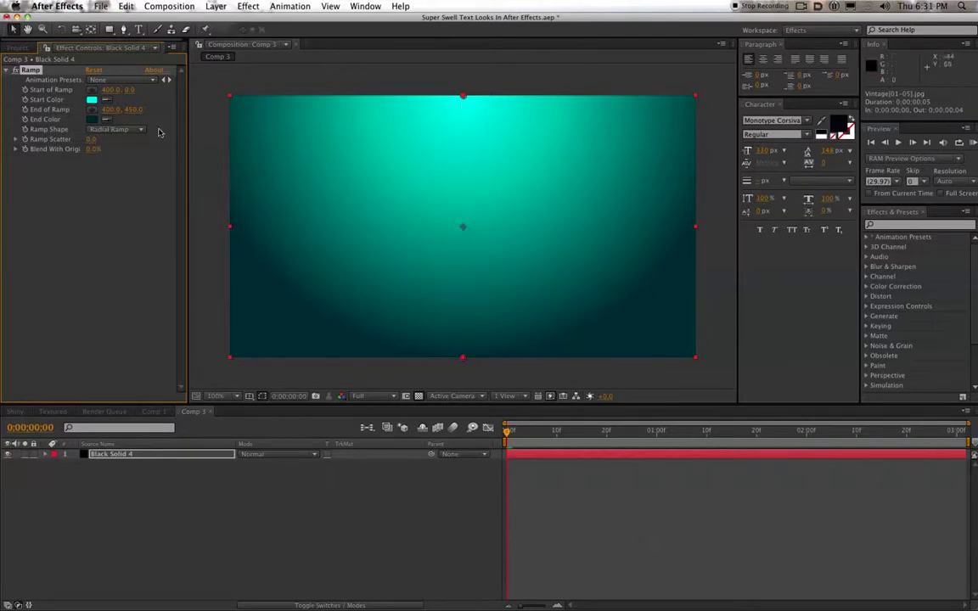
{"action": "left_click", "coordinate": [122, 129]}
{"action": "left_click", "coordinate": [123, 129]}
- Reposition the radial gradient's start point to about 396, -81 and its end point to about 401, 492, both outside the frame
{"action": "left_click_drag", "start_coordinate": [462, 360], "coordinate": [460, 303]}
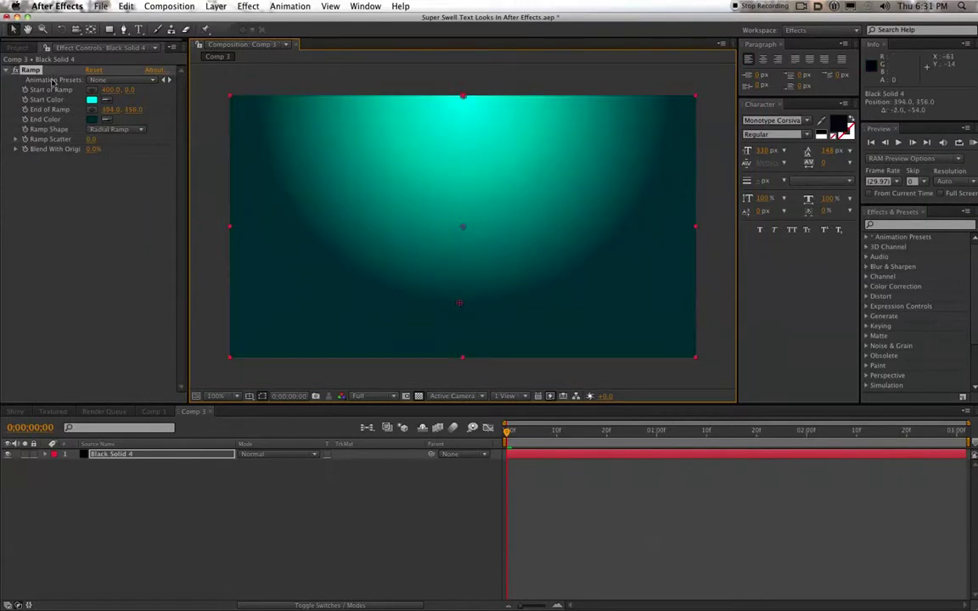
{"action": "left_click_drag", "start_coordinate": [463, 95], "coordinate": [465, 116]}
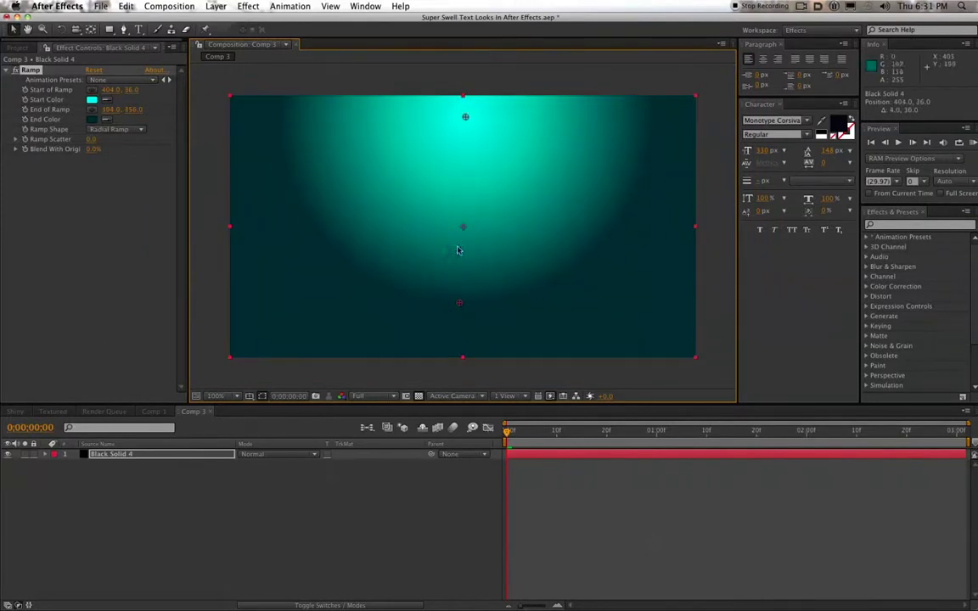
{"action": "left_click_drag", "start_coordinate": [459, 304], "coordinate": [458, 370]}
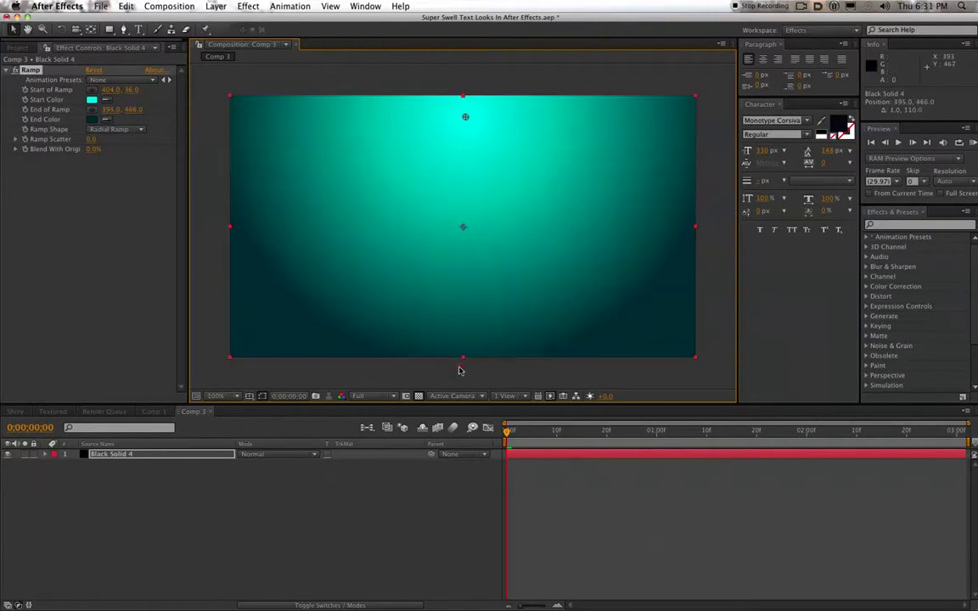
{"action": "left_click_drag", "start_coordinate": [466, 118], "coordinate": [466, 52]}
{"action": "scroll", "coordinate": [472, 120], "scroll_direction": "down", "scroll_amount": 1}
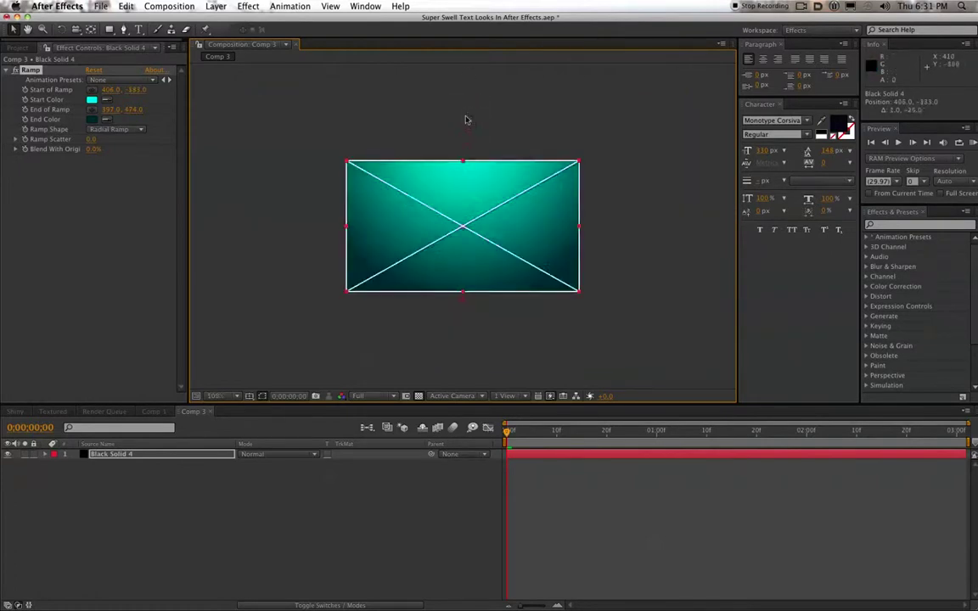
{"action": "left_click_drag", "start_coordinate": [466, 138], "coordinate": [467, 109]}
{"action": "left_click_drag", "start_coordinate": [464, 302], "coordinate": [464, 306]}
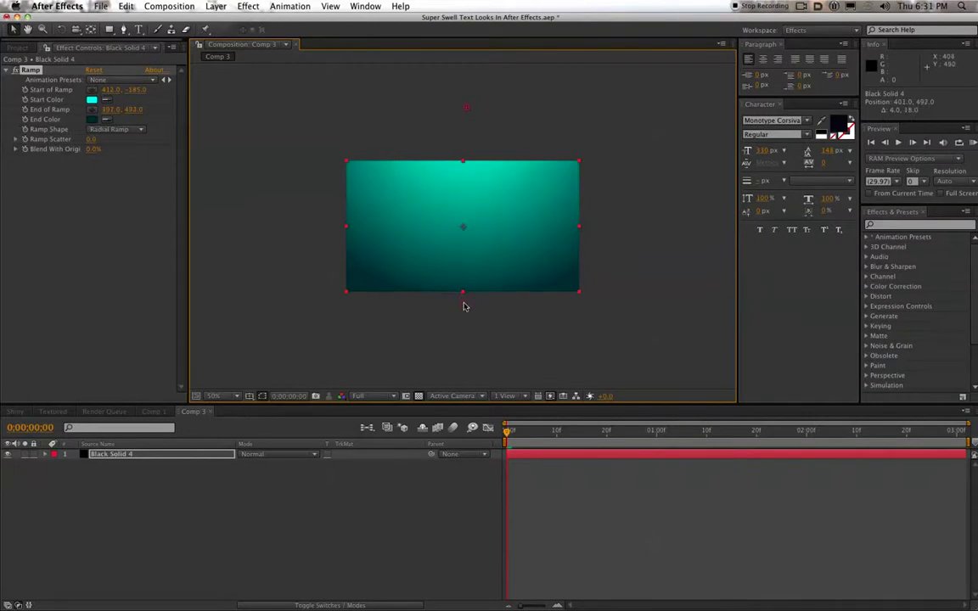
{"action": "left_click_drag", "start_coordinate": [465, 109], "coordinate": [461, 140]}
{"action": "key", "text": "period"}
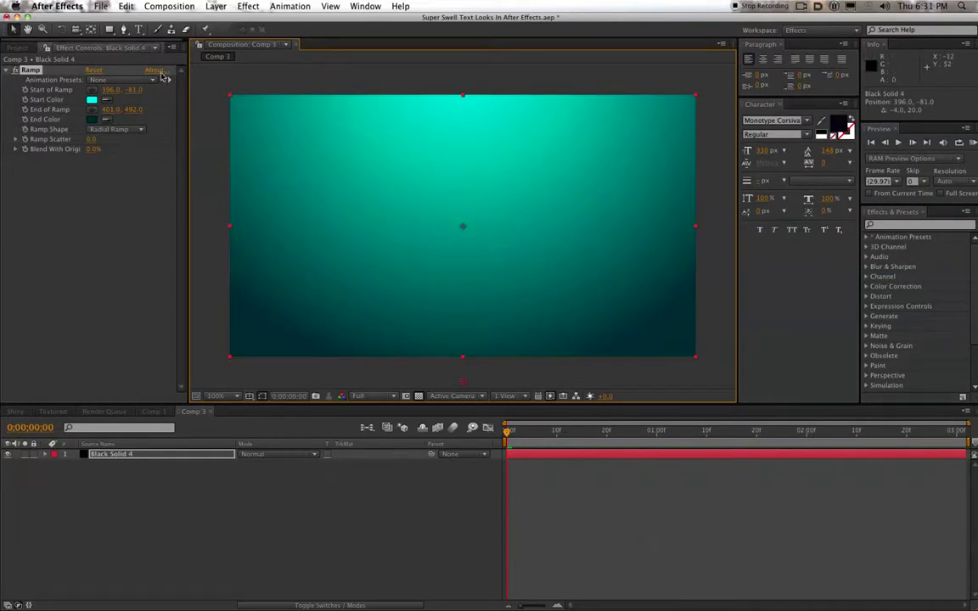
- Add a text layer reading "Creative" and move it to about 18, 262 in the composition
{"action": "left_click", "coordinate": [139, 29]}
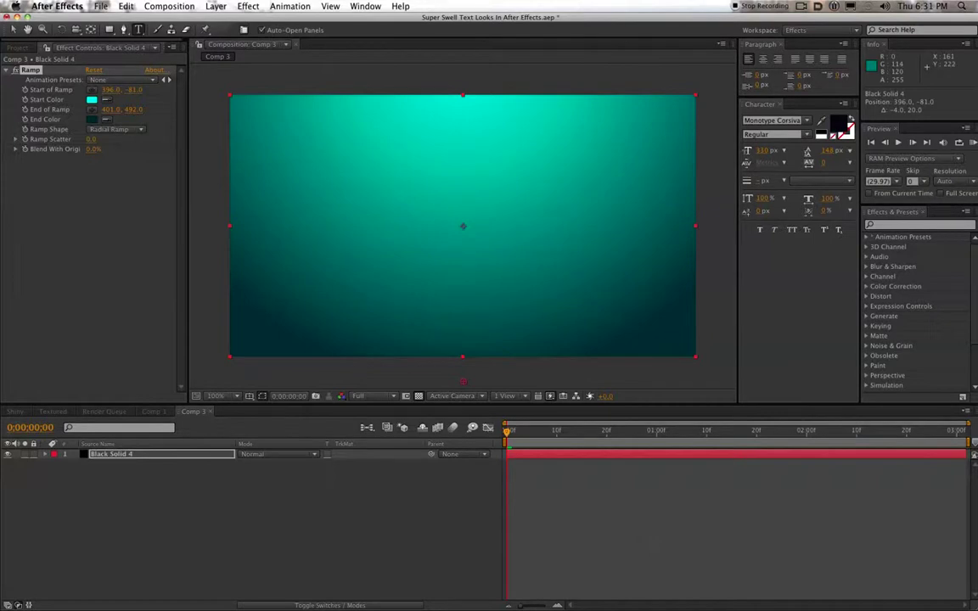
{"action": "left_click", "coordinate": [324, 223]}
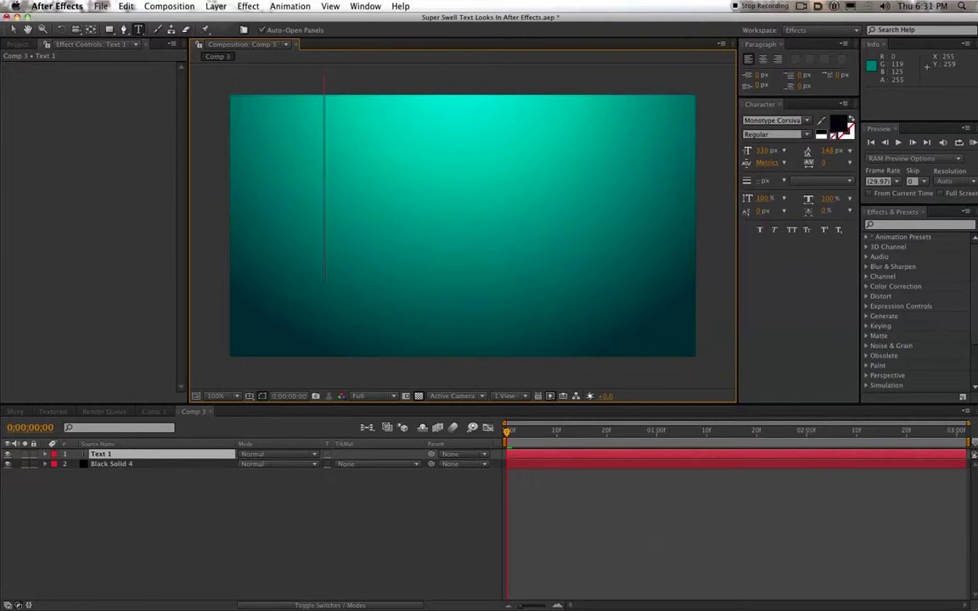
{"action": "type", "text": "Creat"}
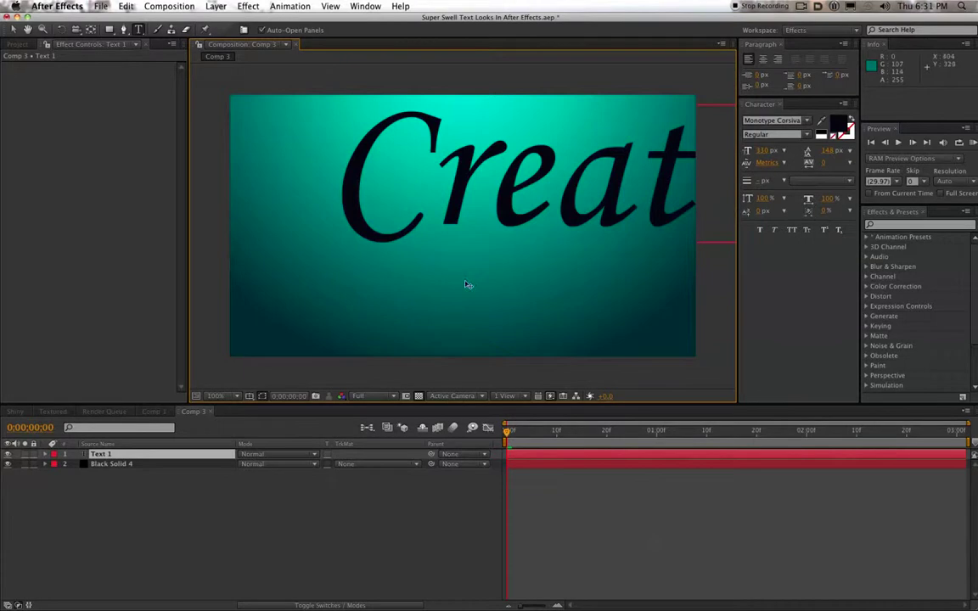
{"action": "left_click_drag", "start_coordinate": [466, 283], "coordinate": [383, 306]}
- Reduce the "Creative" text's font size to 228 px so the word fits within the frame
{"action": "double_click", "coordinate": [424, 222]}
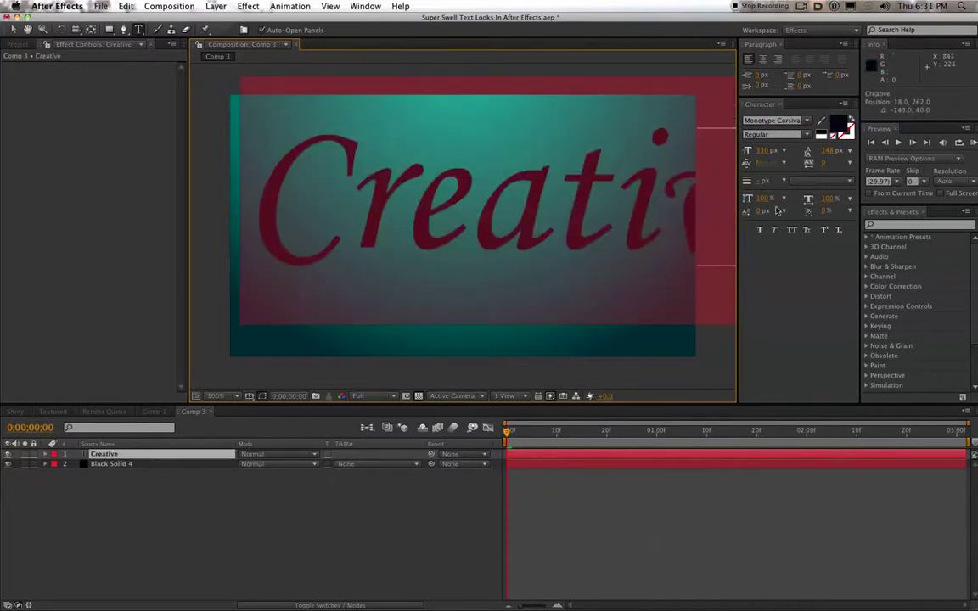
{"action": "left_click_drag", "start_coordinate": [763, 150], "coordinate": [744, 150]}
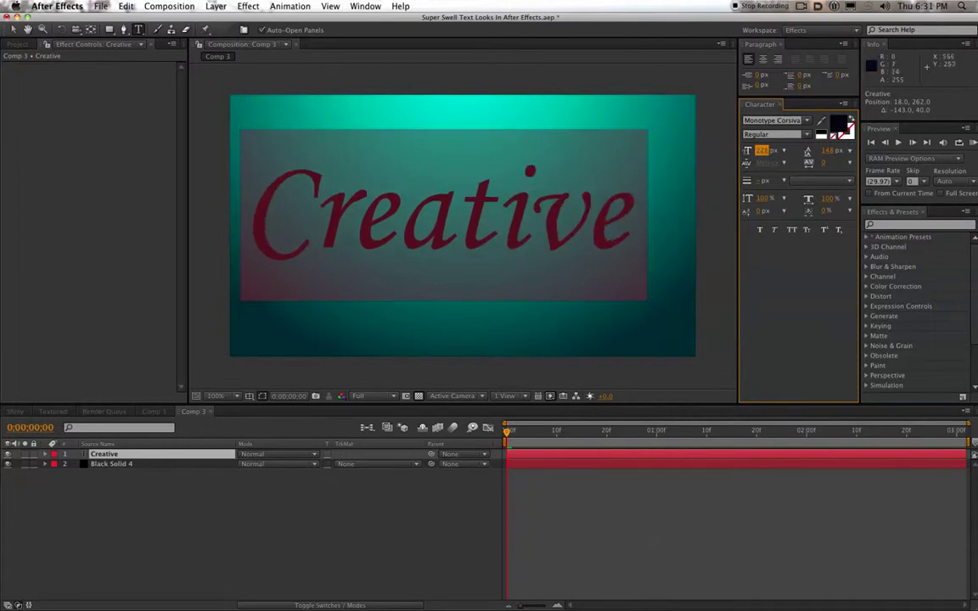
{"action": "left_click", "coordinate": [494, 197]}
- Try out alternative fonts on the "Creative" text, browsing through faces such as Curlz MT and Garamond
{"action": "double_click", "coordinate": [485, 180]}
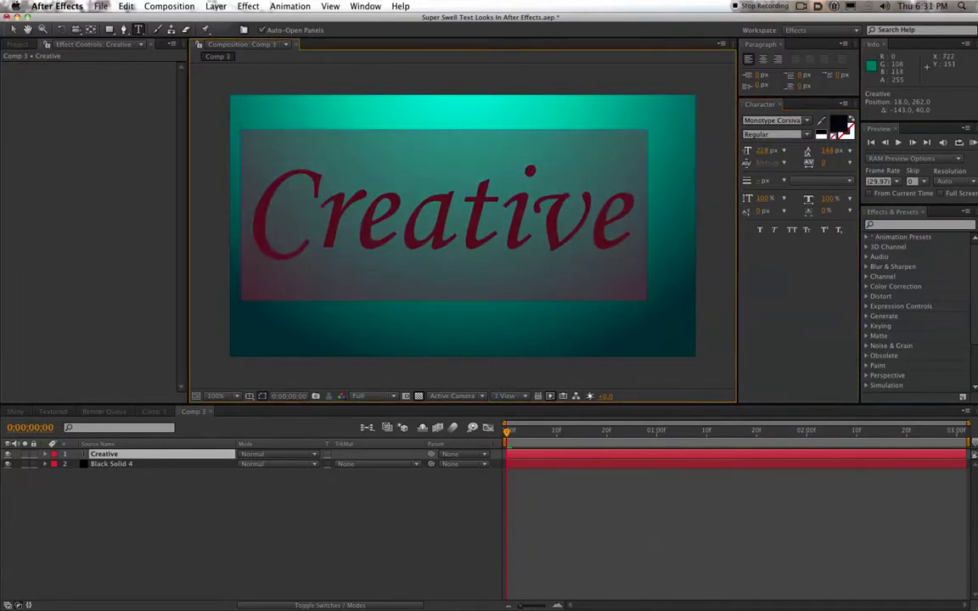
{"action": "left_click", "coordinate": [771, 121]}
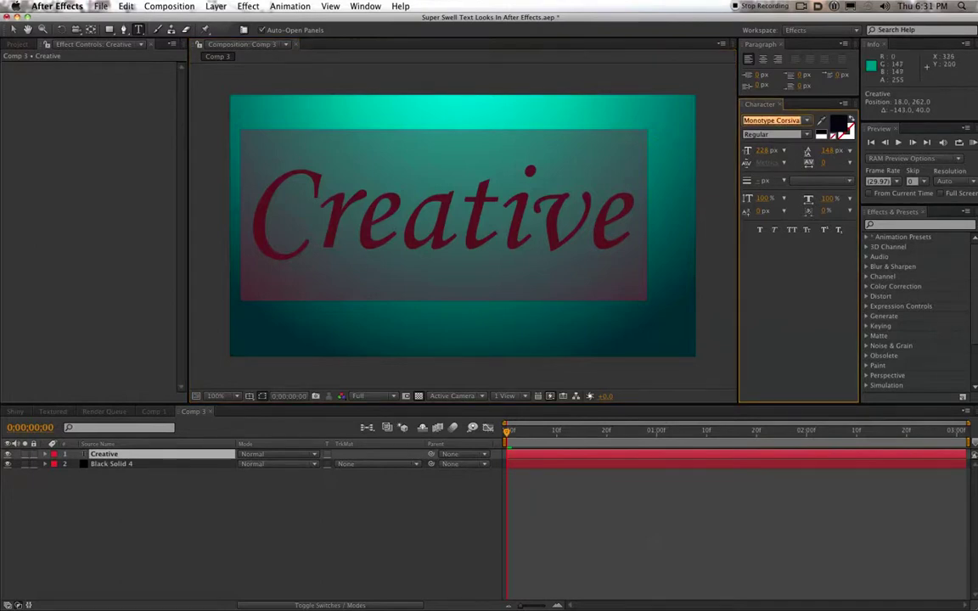
{"action": "type", "text": "Courier"}
{"action": "key", "text": "Down"}
{"action": "key", "text": "Down"}
{"action": "key", "text": "Down"}
{"action": "key", "text": "Down"}
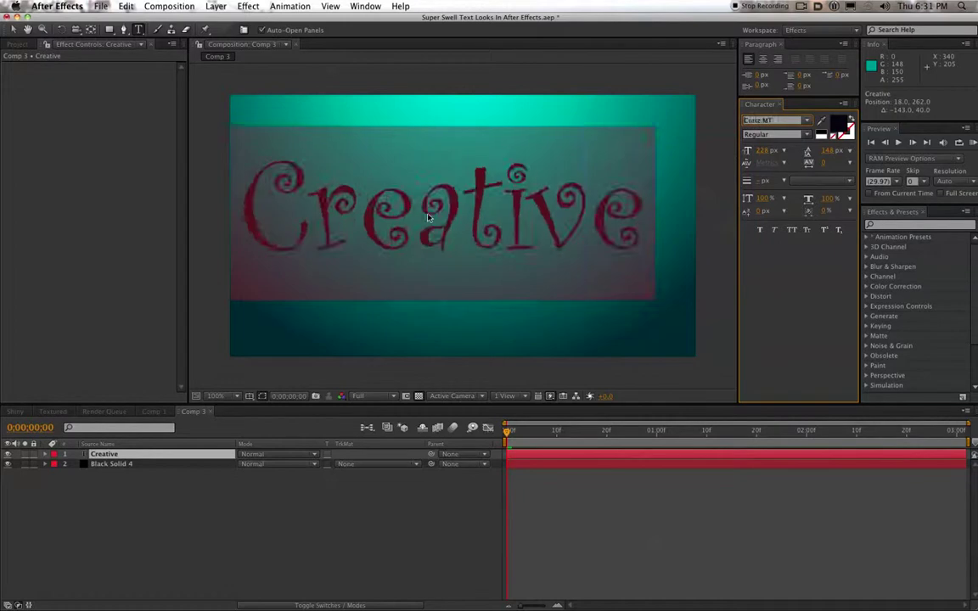
{"action": "key", "text": "Down"}
{"action": "key", "text": "Down"}
{"action": "key", "text": "Down"}
{"action": "key", "text": "Down"}
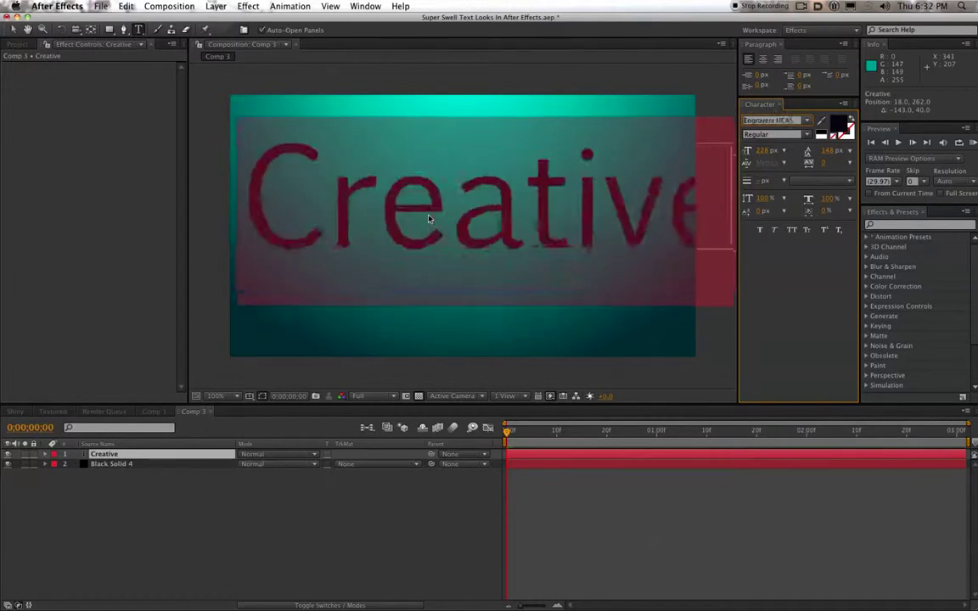
- Set the "Creative" text's font to Impact
{"action": "left_click", "coordinate": [751, 121]}
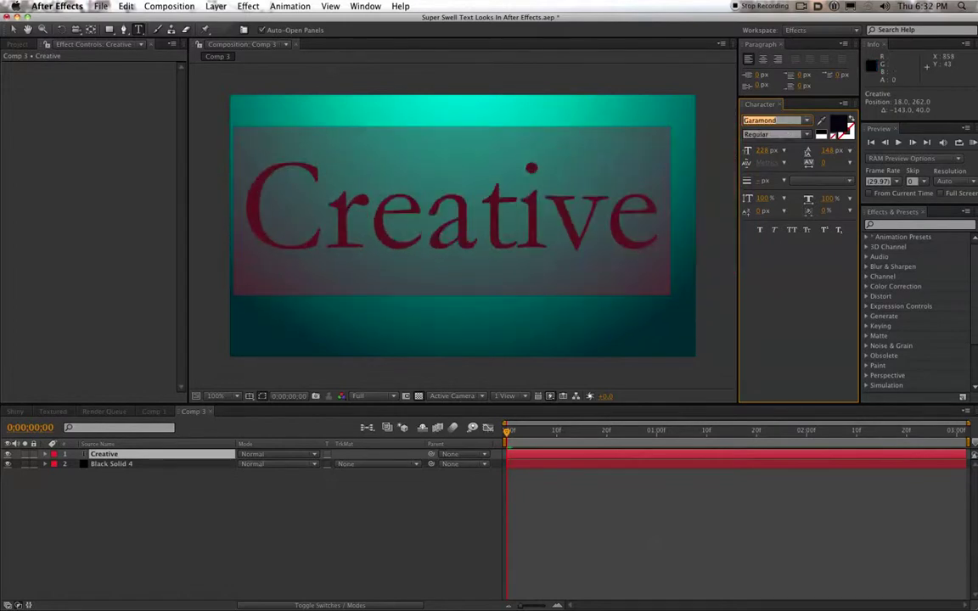
{"action": "type", "text": "Impact"}
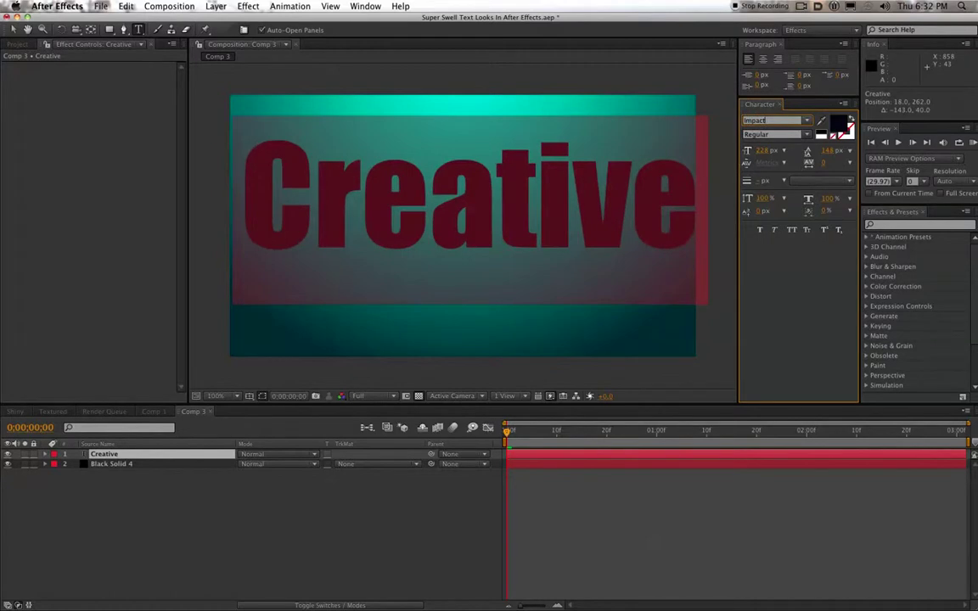
{"action": "left_click", "coordinate": [540, 201]}
{"action": "left_click", "coordinate": [561, 203]}
- Set the "Creative" text's font size to 178 px and center it in the frame at about 92, 270
{"action": "double_click", "coordinate": [581, 210]}
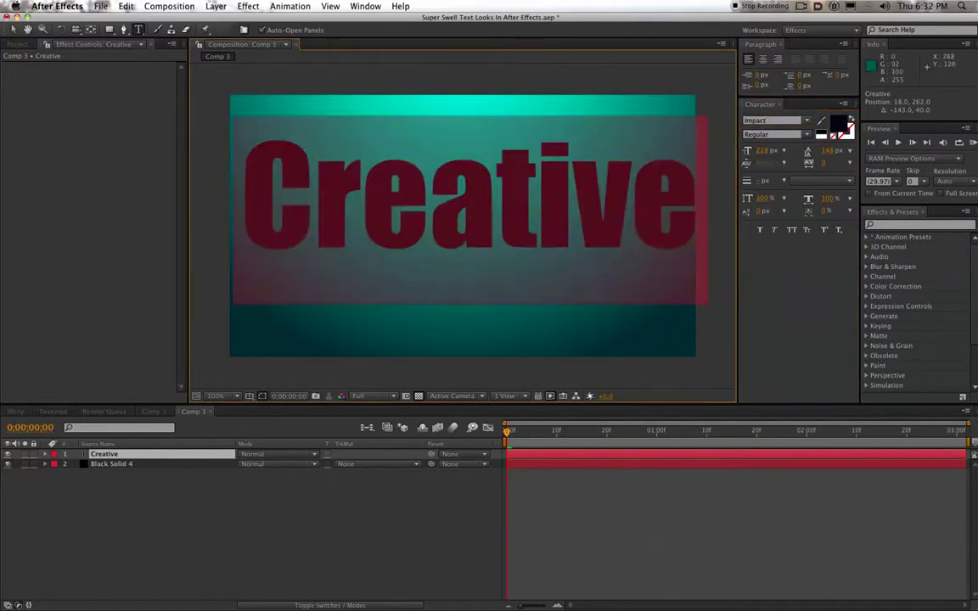
{"action": "left_click", "coordinate": [761, 151]}
{"action": "key", "text": "shift+Down"}
{"action": "key", "text": "shift+Down"}
{"action": "key", "text": "shift+Down"}
{"action": "key", "text": "shift+Down"}
{"action": "key", "text": "shift+Down"}
{"action": "mouse_move", "coordinate": [460, 315]}
{"action": "left_mouse_down"}
{"action": "mouse_move", "coordinate": [500, 321]}
{"action": "mouse_move", "coordinate": [463, 311]}
{"action": "left_mouse_up"}
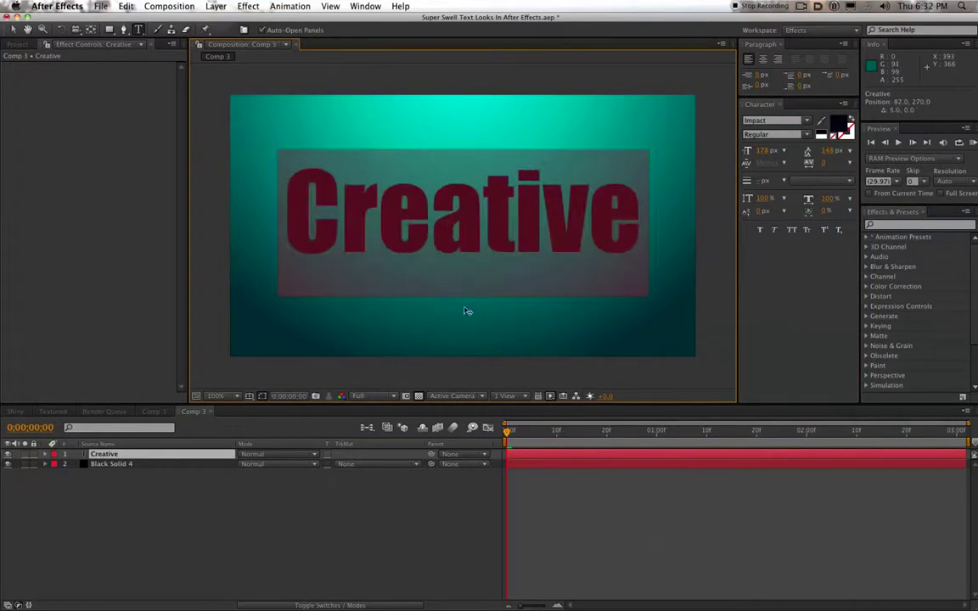
{"action": "left_click", "coordinate": [474, 234]}
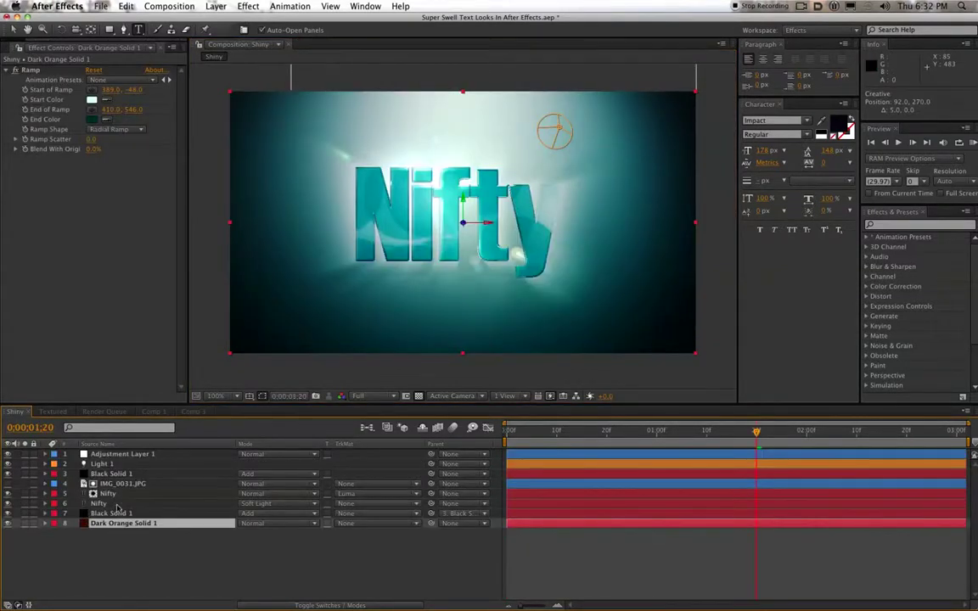
- In the Shiny composition, delete the disabled Color Emboss effect from the Nifty text layer set to Soft Light
{"action": "left_click", "coordinate": [47, 504]}
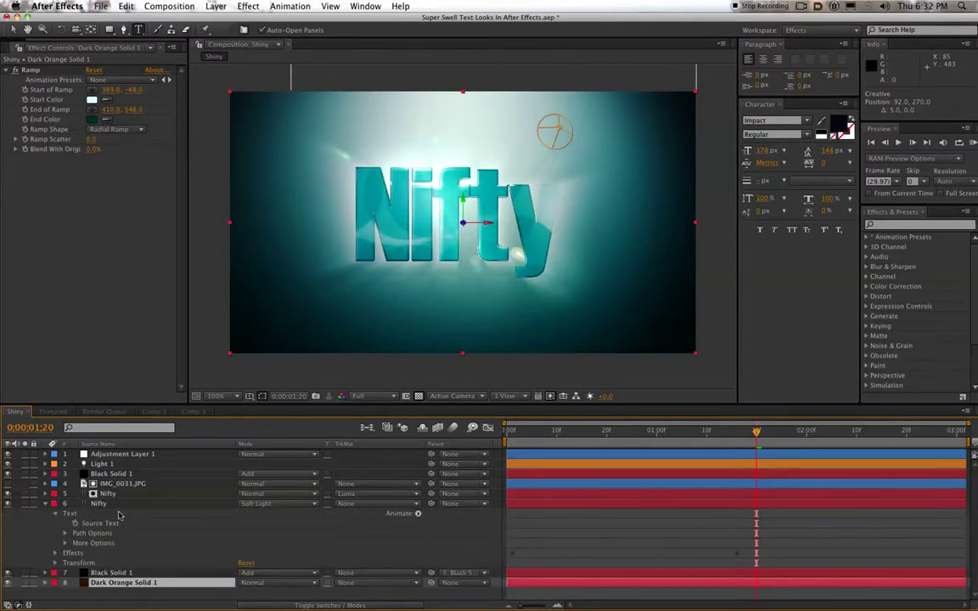
{"action": "left_click", "coordinate": [111, 503]}
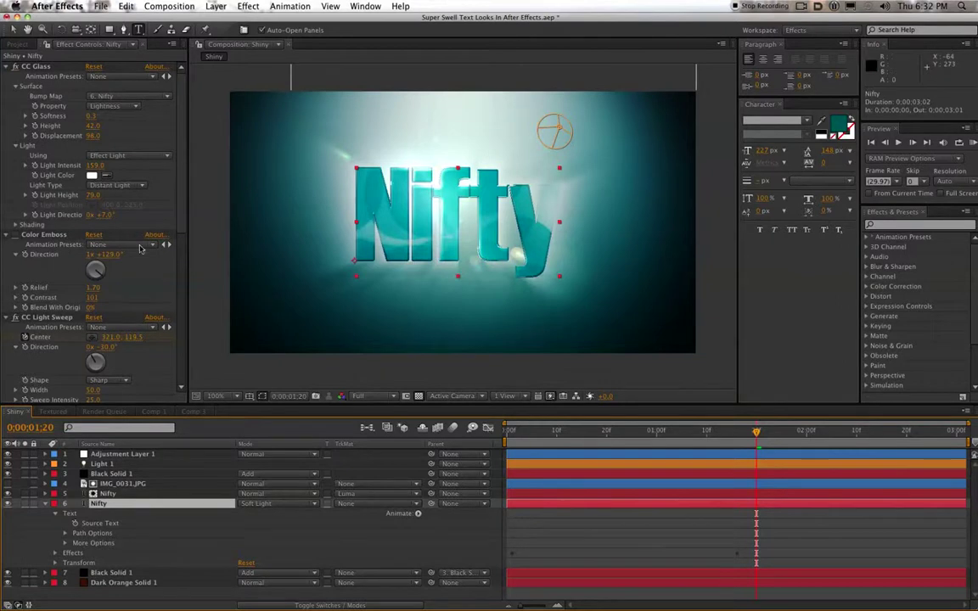
{"action": "left_click", "coordinate": [51, 236]}
{"action": "key", "text": "Delete"}
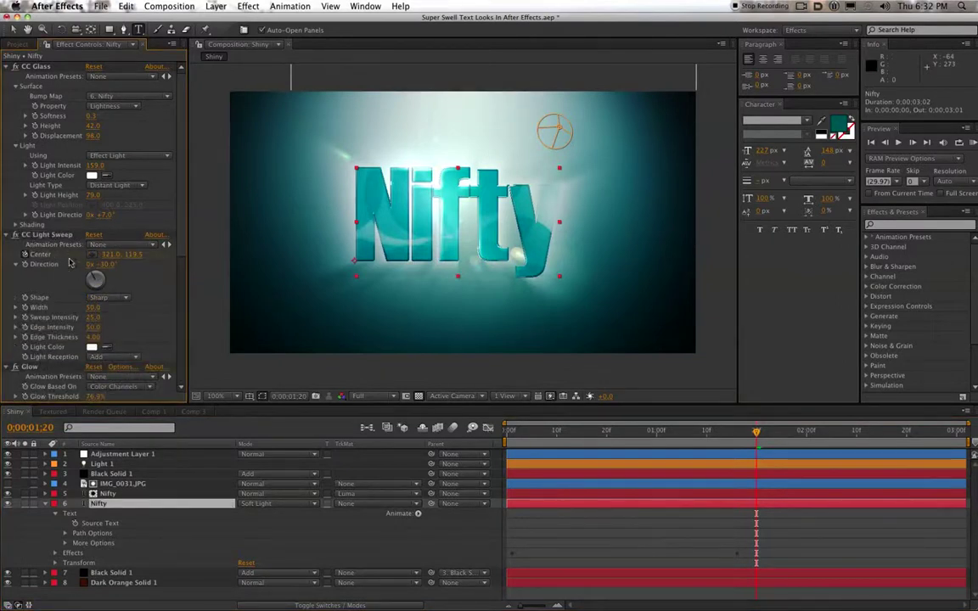
- Review the Nifty layer's CC Light Sweep, Glow and CC Light Burst 2.5 settings, look at Comp 1, and return to Comp 3
{"action": "scroll", "coordinate": [46, 263], "scroll_direction": "down", "scroll_amount": 10}
{"action": "scroll", "coordinate": [25, 208], "scroll_direction": "down", "scroll_amount": 1}
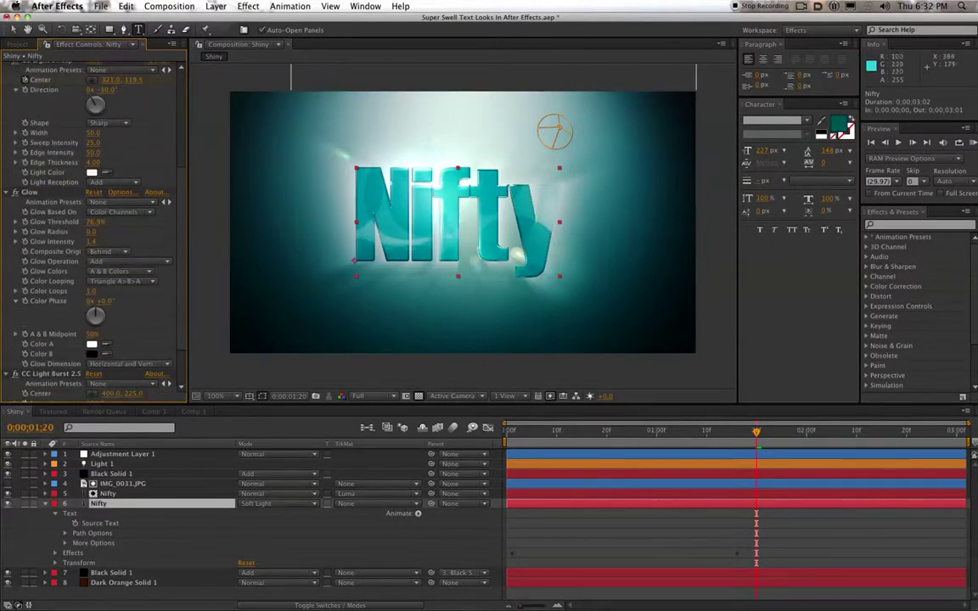
{"action": "scroll", "coordinate": [71, 262], "scroll_direction": "down", "scroll_amount": 6}
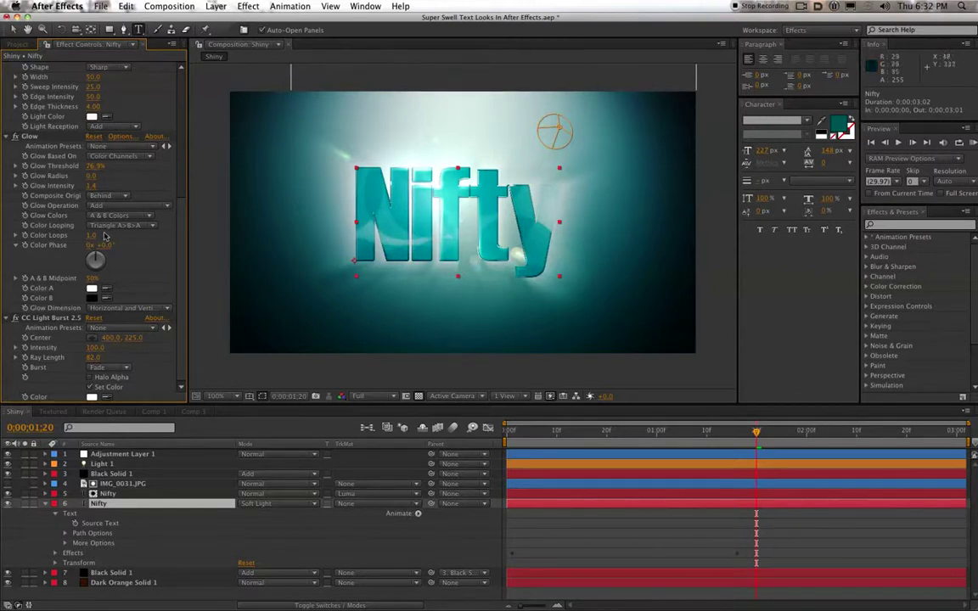
{"action": "scroll", "coordinate": [147, 305], "scroll_direction": "up", "scroll_amount": 5}
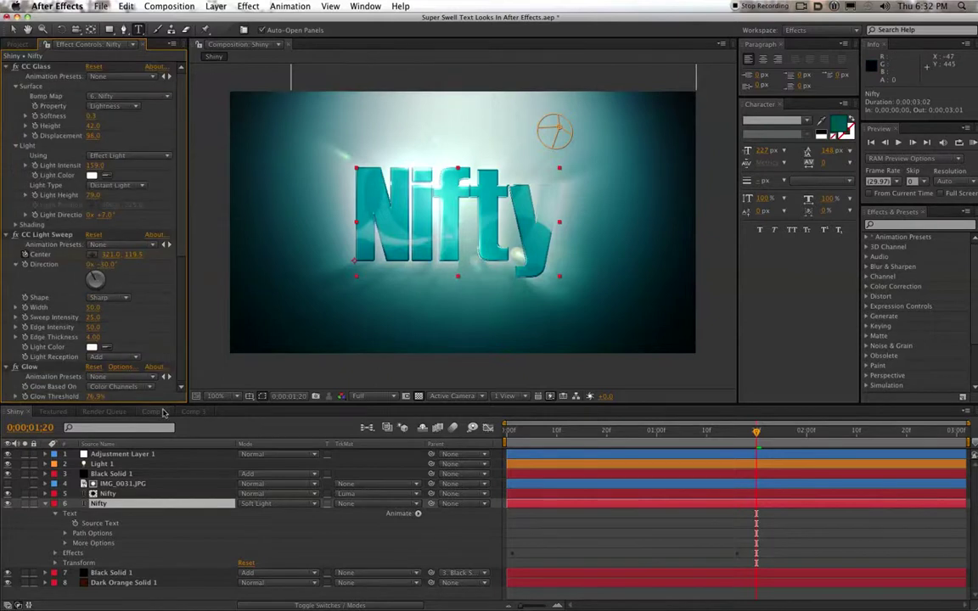
{"action": "left_click", "coordinate": [154, 412]}
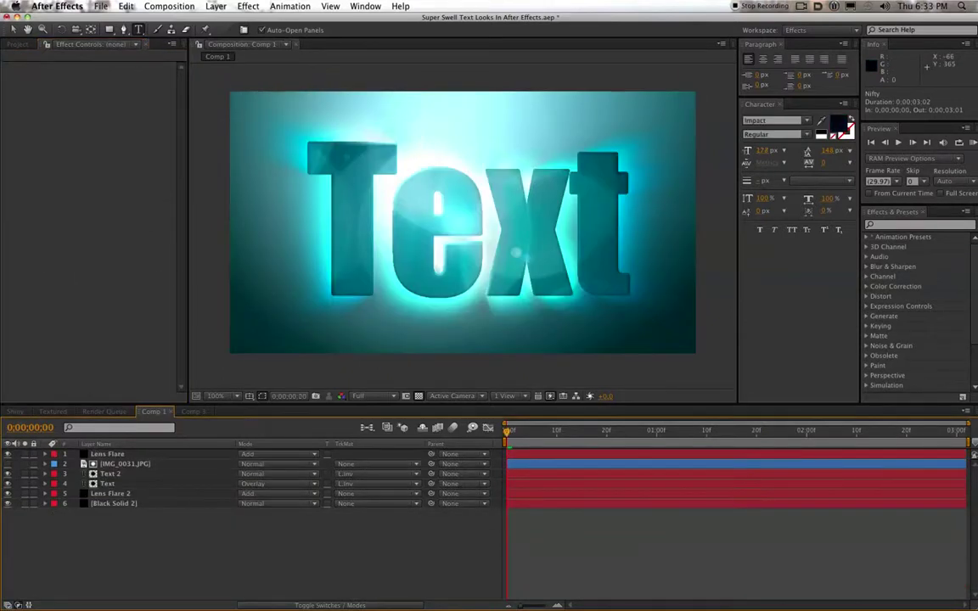
{"action": "left_click", "coordinate": [191, 412]}
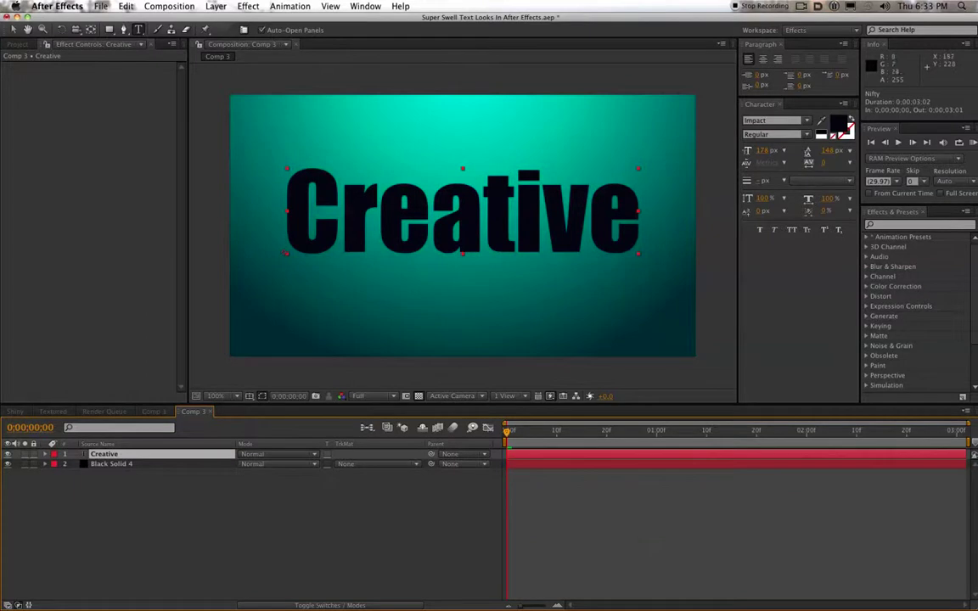
- Change the fill color of all the "Creative" text to a fully saturated medium green
{"action": "double_click", "coordinate": [343, 228]}
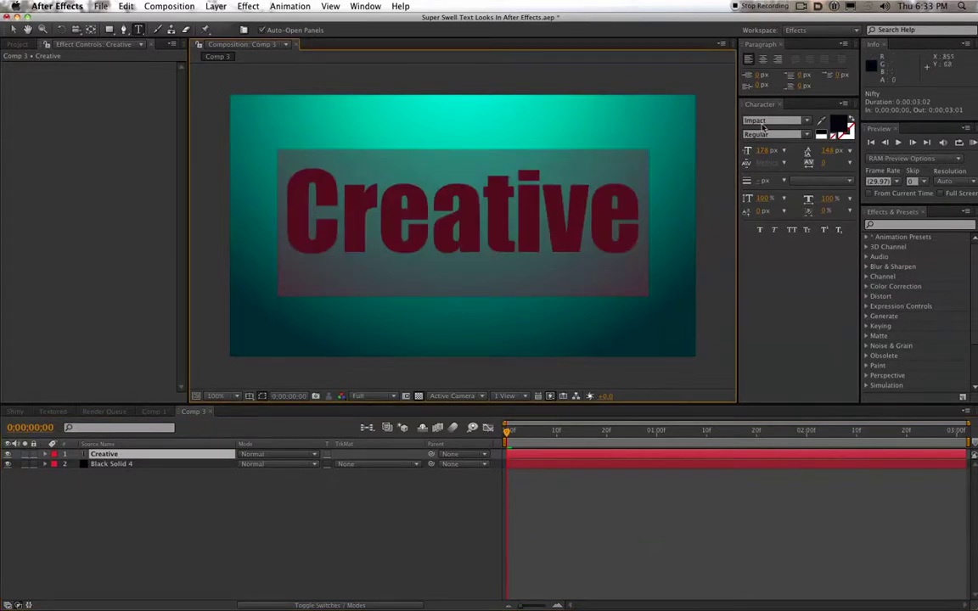
{"action": "left_click", "coordinate": [633, 197]}
{"action": "left_click_drag", "start_coordinate": [630, 196], "coordinate": [253, 147]}
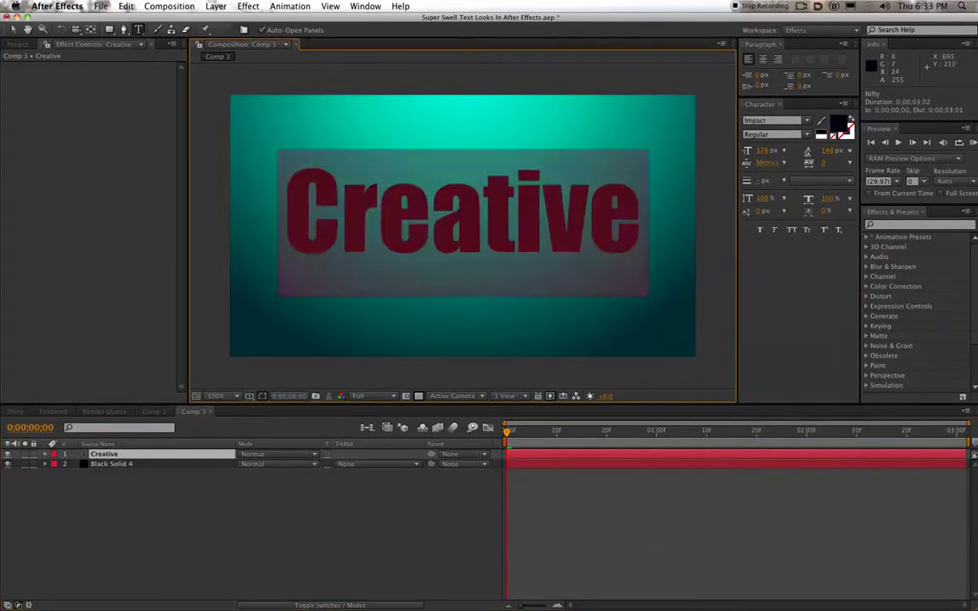
{"action": "left_click", "coordinate": [841, 125]}
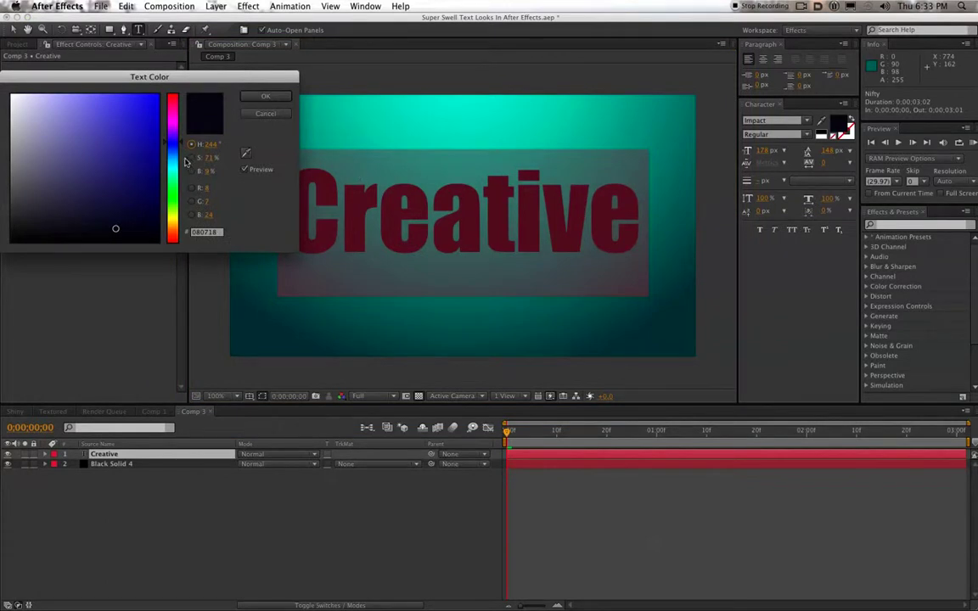
{"action": "left_click_drag", "start_coordinate": [181, 146], "coordinate": [180, 160]}
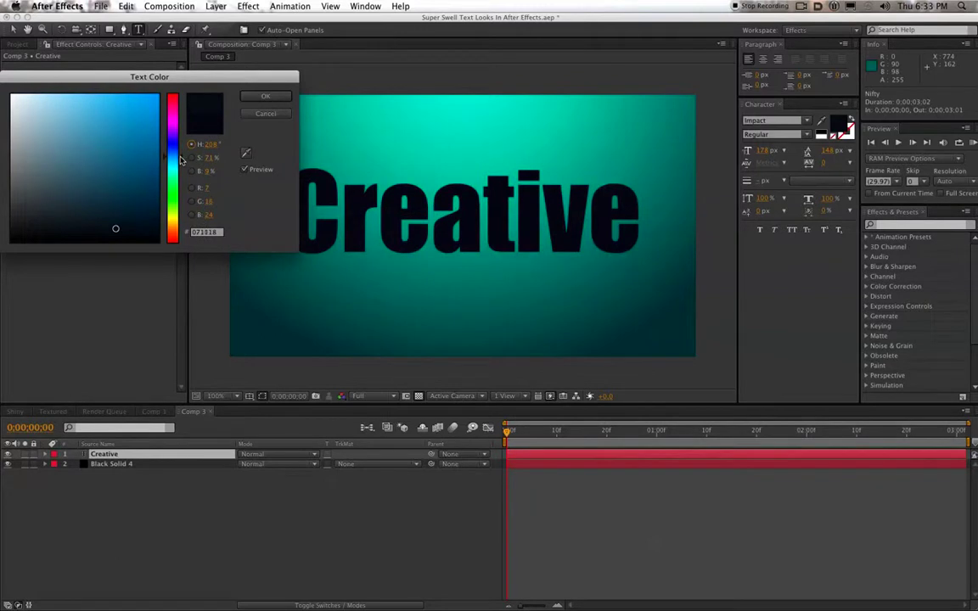
{"action": "mouse_move", "coordinate": [977, 610]}
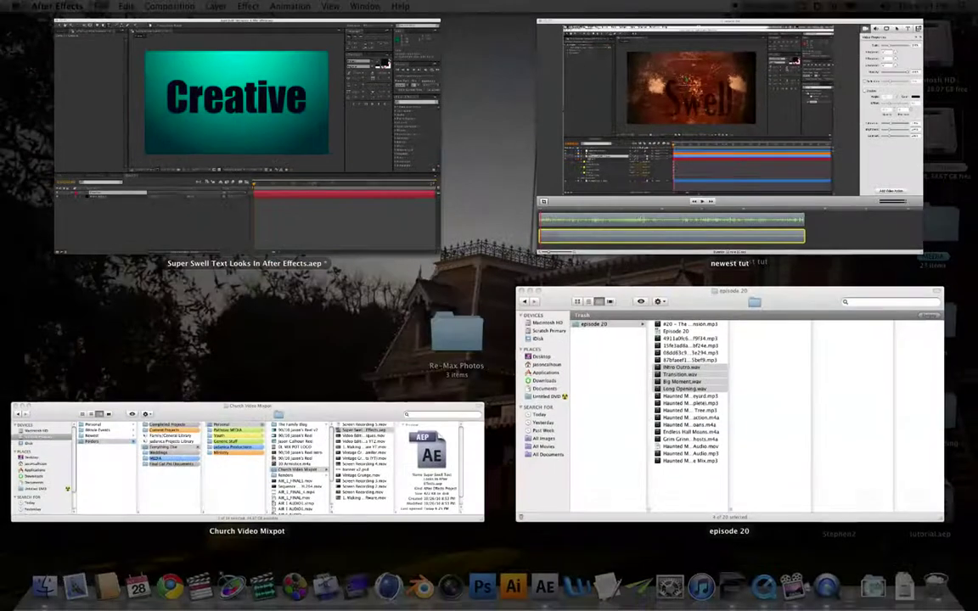
{"action": "left_click", "coordinate": [368, 183]}
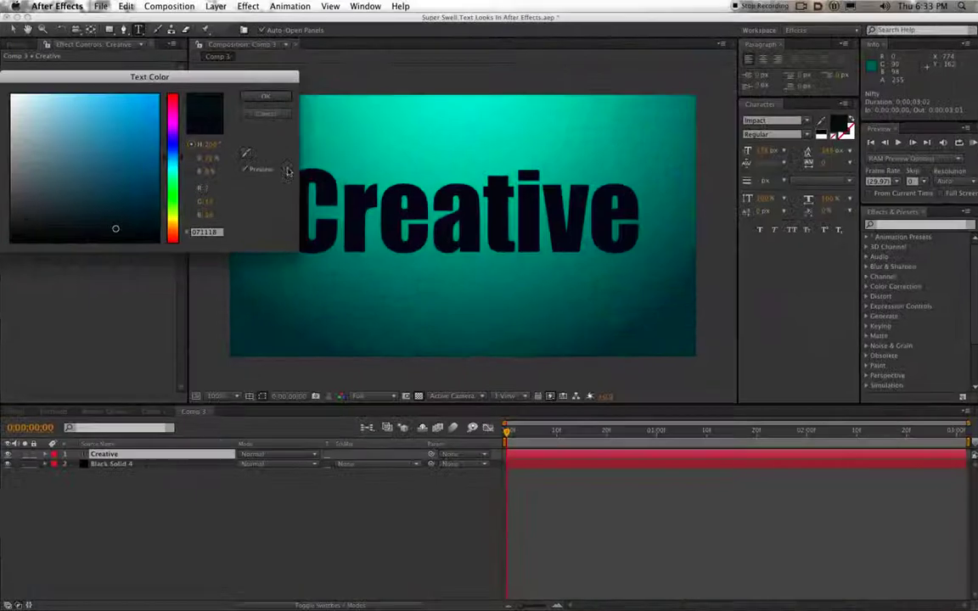
{"action": "left_click_drag", "start_coordinate": [143, 155], "coordinate": [182, 175]}
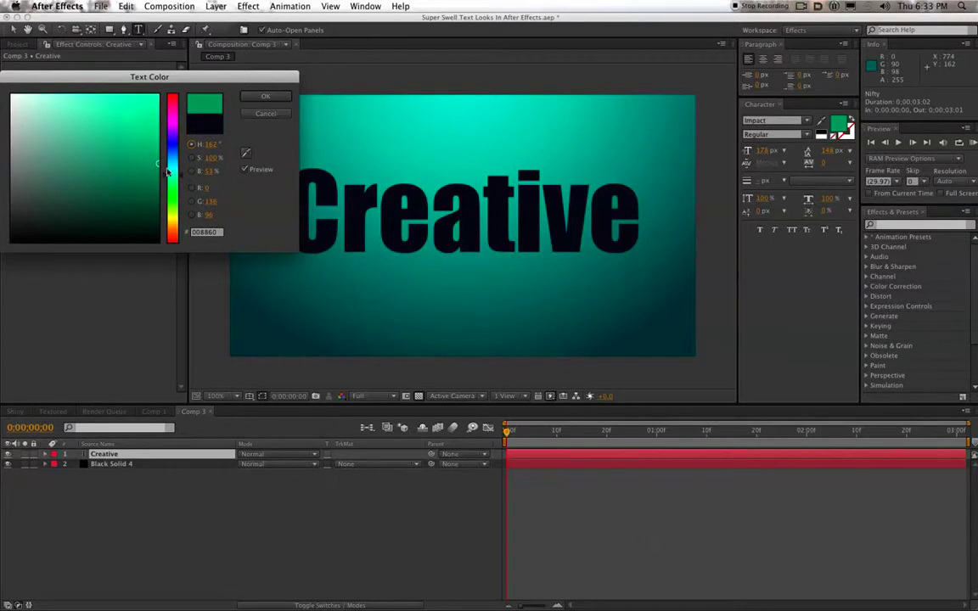
{"action": "left_click_drag", "start_coordinate": [156, 164], "coordinate": [157, 157]}
{"action": "left_click", "coordinate": [248, 96]}
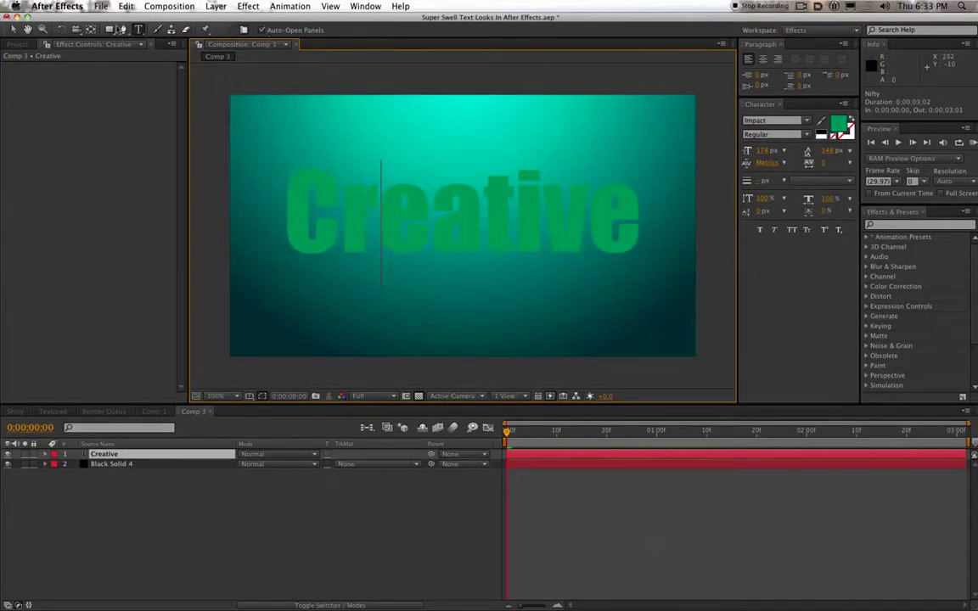
- Search the effects library for "cc g" to find the CC glass effect
{"action": "left_click", "coordinate": [242, 6]}
{"action": "mouse_move", "coordinate": [282, 106]}
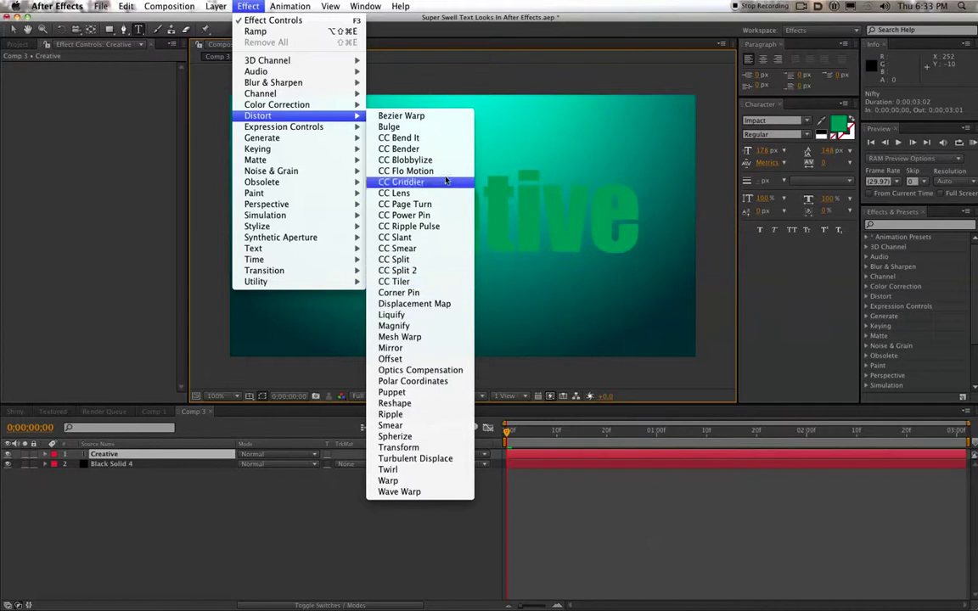
{"action": "left_click", "coordinate": [554, 313]}
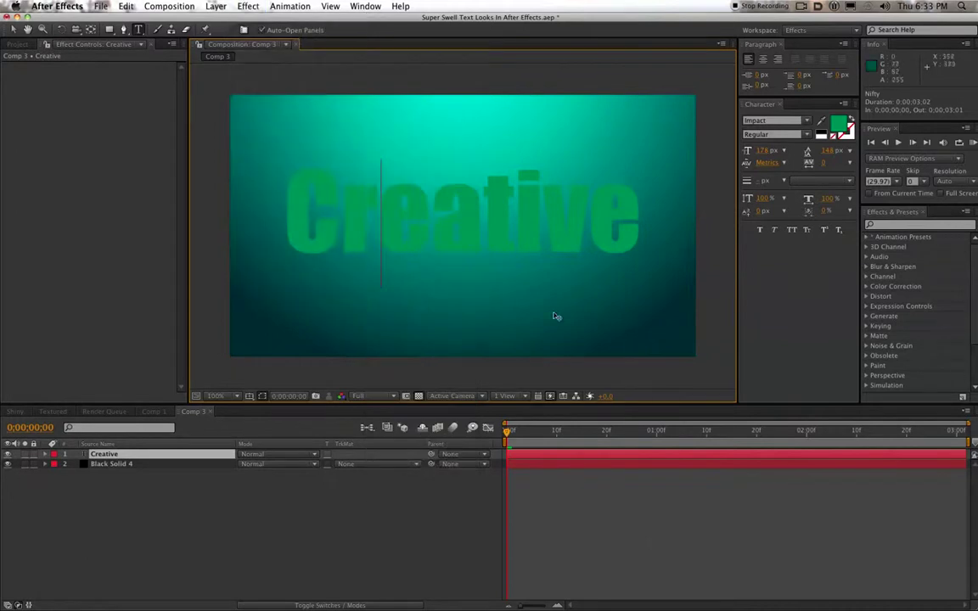
{"action": "left_click", "coordinate": [901, 225]}
{"action": "type", "text": "cc"}
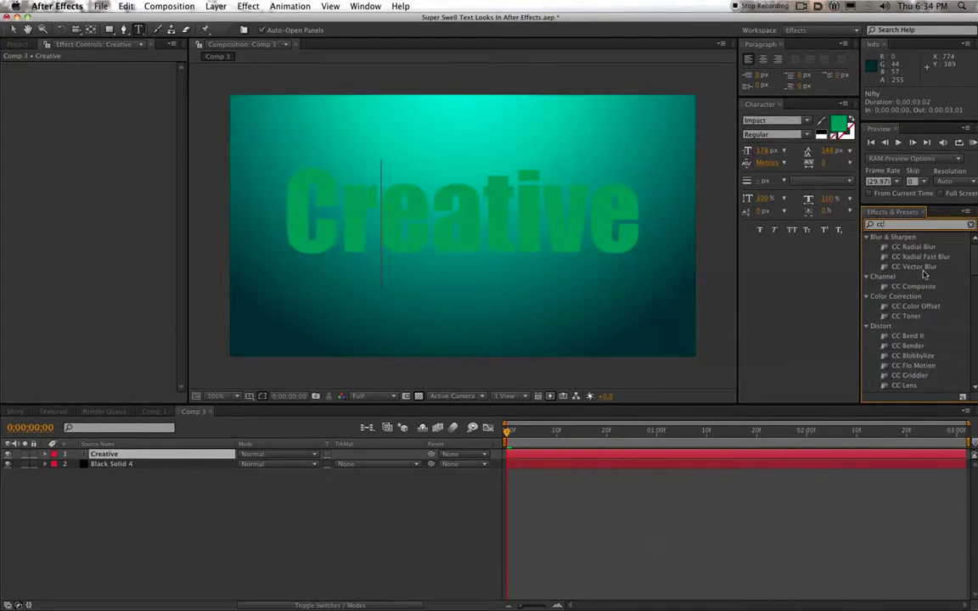
{"action": "scroll", "coordinate": [927, 276], "scroll_direction": "down", "scroll_amount": 5}
{"action": "scroll", "coordinate": [931, 276], "scroll_direction": "down", "scroll_amount": 8}
{"action": "type", "text": "gl"}
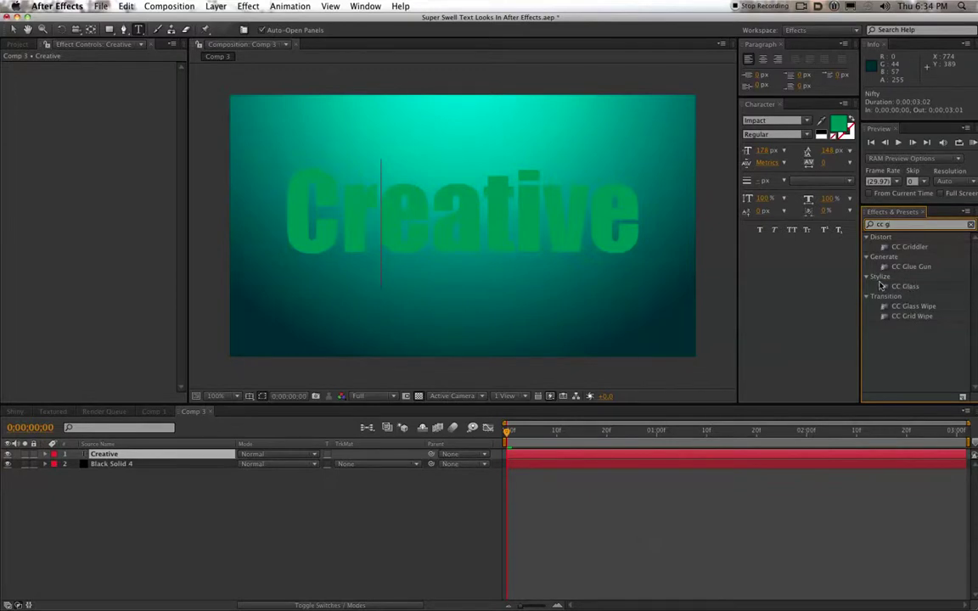
- Apply the CC Glass stylize effect to the Creative text layer
{"action": "left_click", "coordinate": [216, 6]}
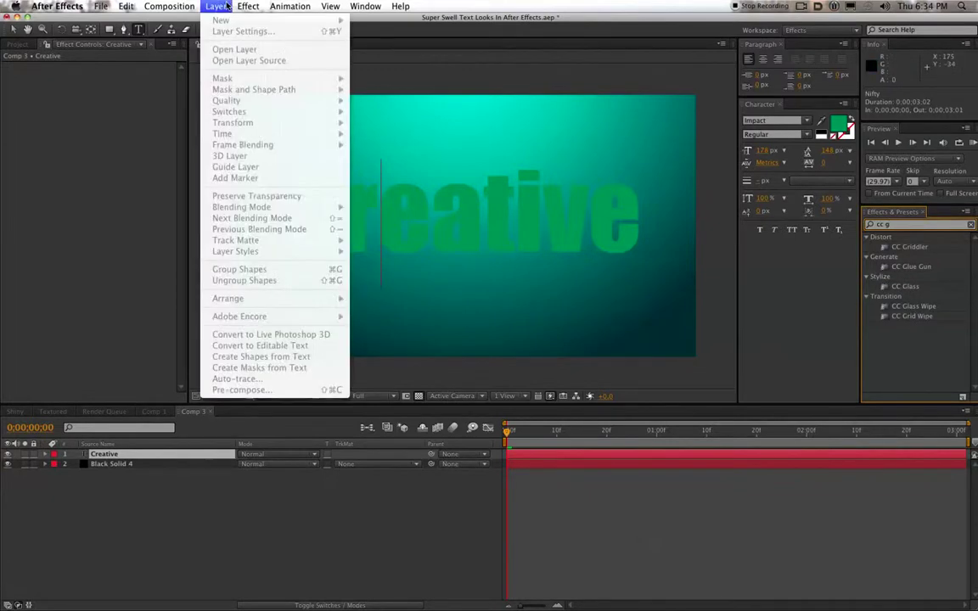
{"action": "mouse_move", "coordinate": [250, 5]}
{"action": "left_click", "coordinate": [430, 170]}
{"action": "left_click", "coordinate": [278, 42]}
{"action": "left_click", "coordinate": [249, 6]}
{"action": "mouse_move", "coordinate": [291, 218]}
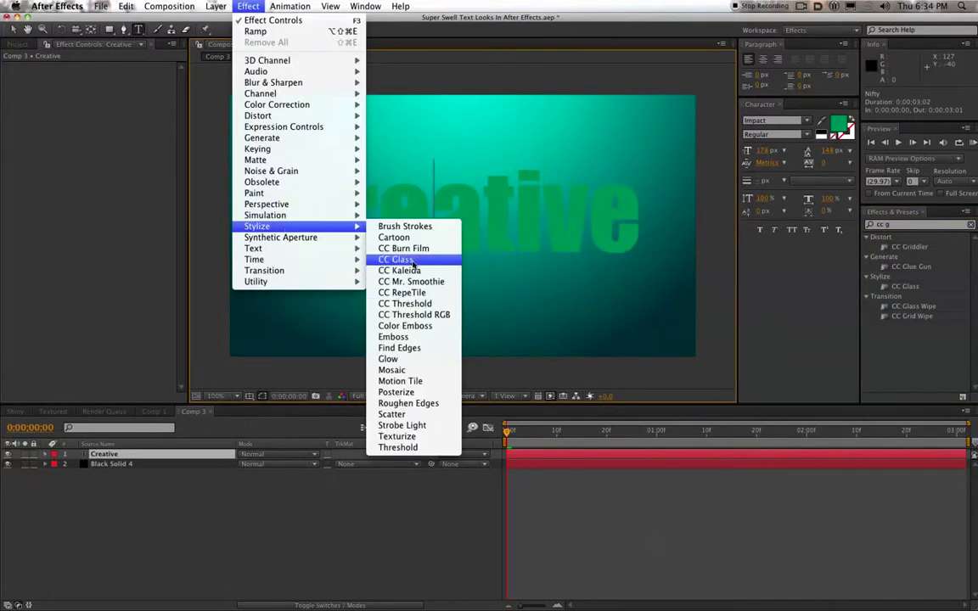
{"action": "left_click", "coordinate": [414, 261]}
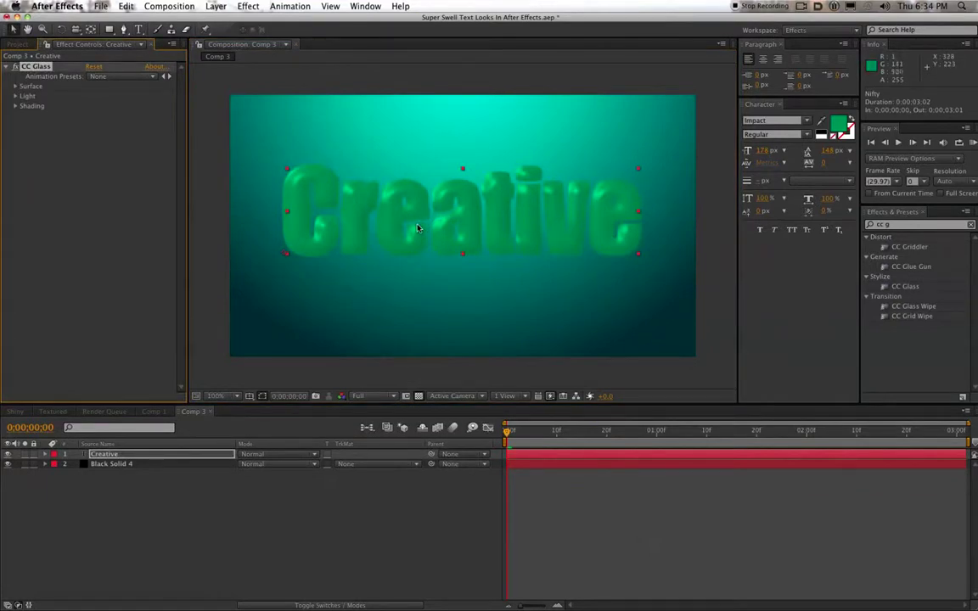
- In the CC Glass surface settings, set Softness to 24 and Displacement to 0
{"action": "left_click", "coordinate": [14, 86]}
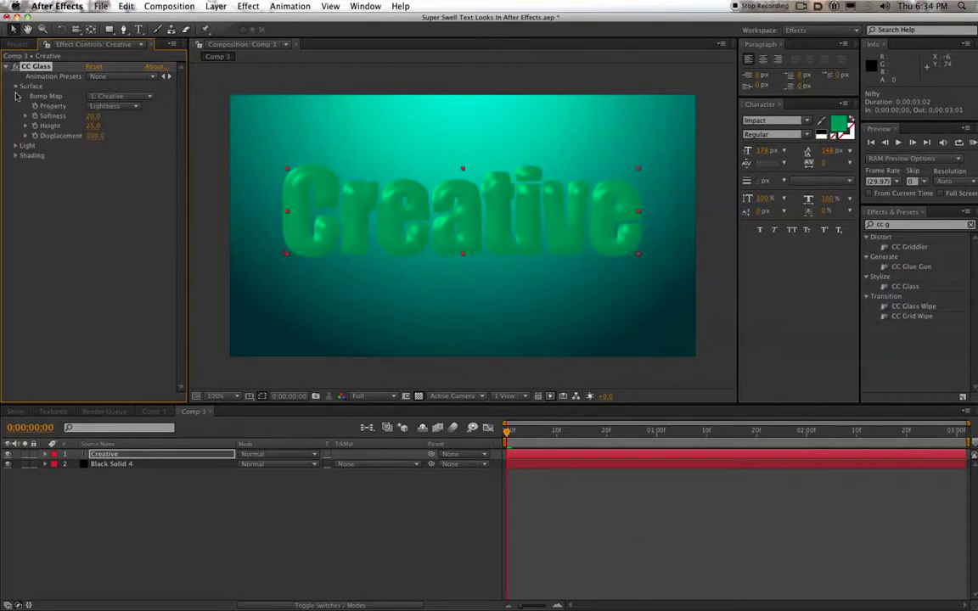
{"action": "left_click", "coordinate": [16, 146]}
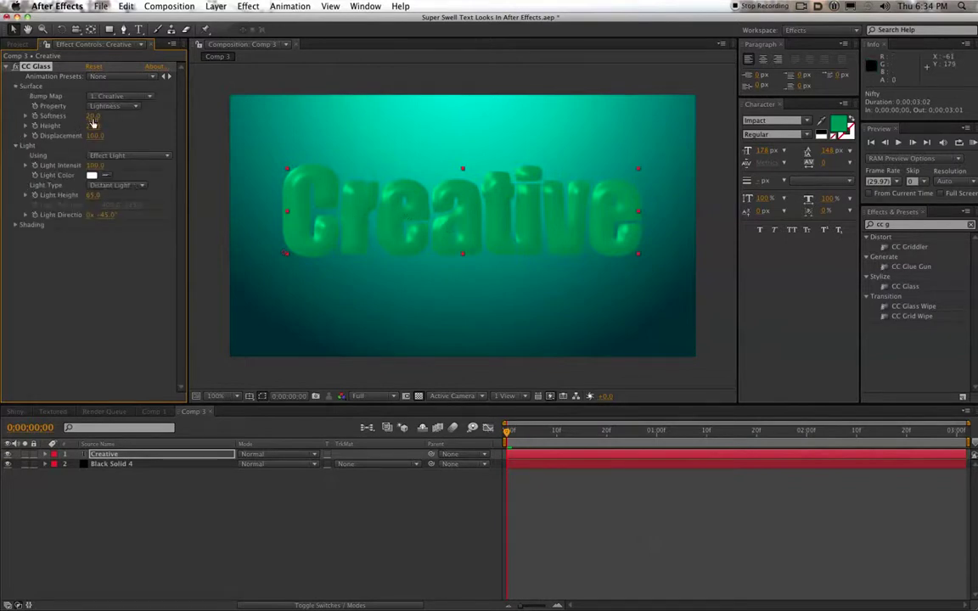
{"action": "left_click_drag", "start_coordinate": [95, 121], "coordinate": [109, 120]}
{"action": "scroll", "coordinate": [377, 184], "scroll_direction": "up", "scroll_amount": 1}
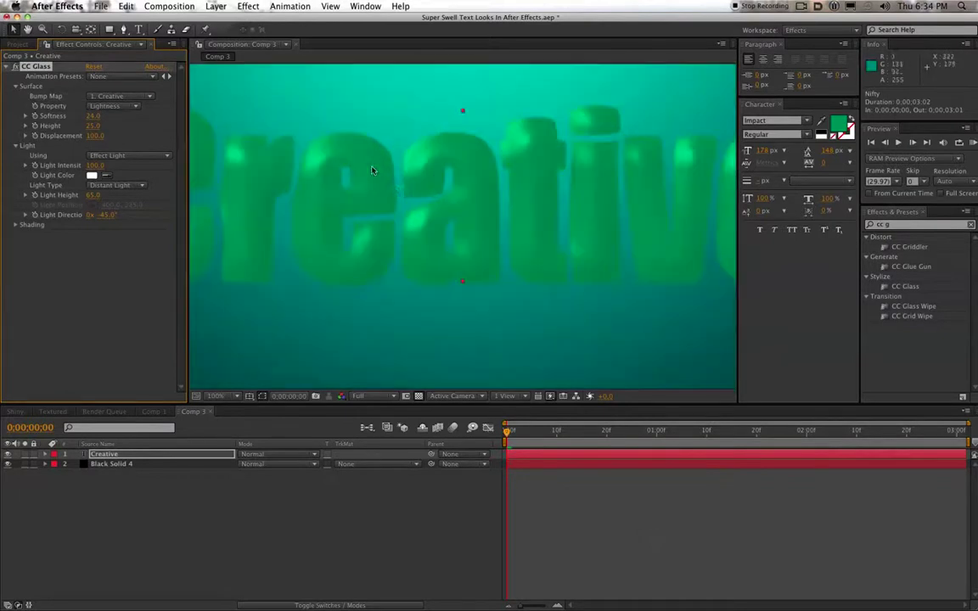
{"action": "mouse_move", "coordinate": [97, 139]}
{"action": "left_mouse_down"}
{"action": "mouse_move", "coordinate": [62, 138]}
{"action": "mouse_move", "coordinate": [83, 140]}
{"action": "left_mouse_up"}
{"action": "left_click", "coordinate": [93, 138]}
{"action": "type", "text": "0"}
{"action": "key", "text": "Return"}
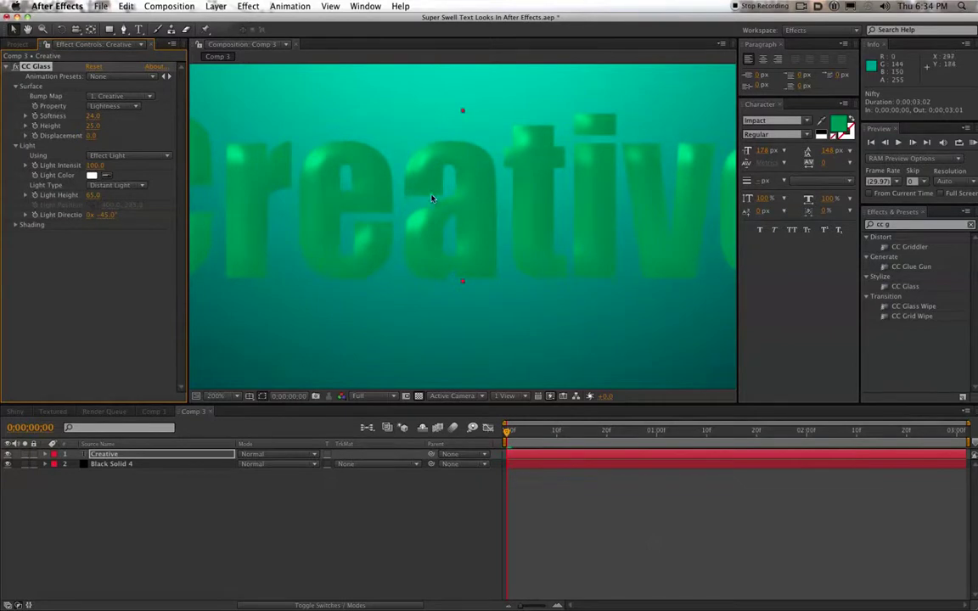
{"action": "scroll", "coordinate": [390, 192], "scroll_direction": "down", "scroll_amount": 1}
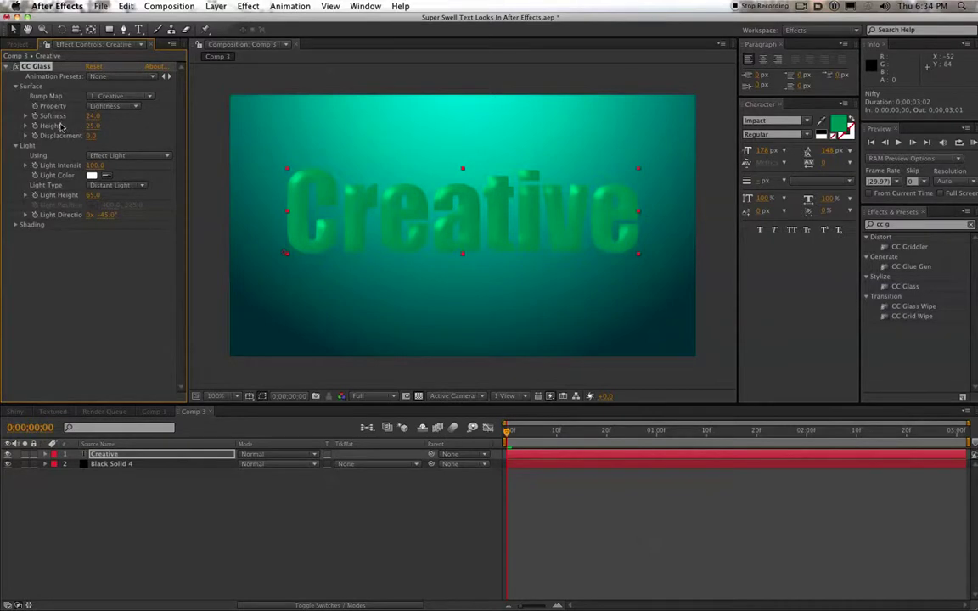
- Set both the Softness and the Height of the CC Glass surface to 0
{"action": "left_click", "coordinate": [91, 115]}
{"action": "type", "text": "0"}
{"action": "key", "text": "Tab"}
{"action": "type", "text": "0"}
{"action": "key", "text": "Return"}
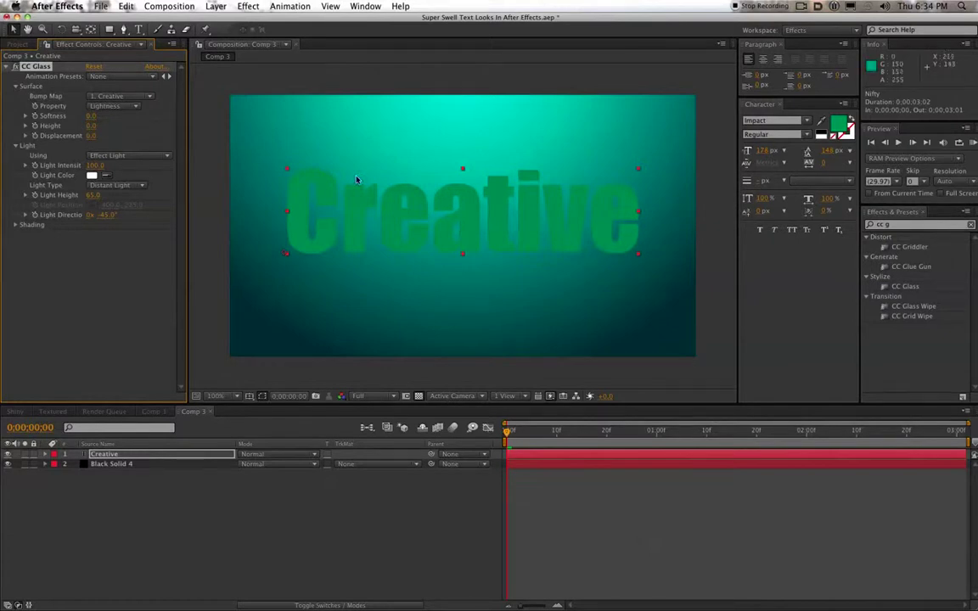
{"action": "scroll", "coordinate": [459, 227], "scroll_direction": "up", "scroll_amount": 1}
{"action": "scroll", "coordinate": [459, 227], "scroll_direction": "down", "scroll_amount": 1}
- Try a different CC Glass Light Intensity on the Creative text and return it to 100
{"action": "mouse_move", "coordinate": [93, 167]}
{"action": "left_mouse_down"}
{"action": "mouse_move", "coordinate": [85, 168]}
{"action": "mouse_move", "coordinate": [105, 167]}
{"action": "left_mouse_up"}
{"action": "left_click", "coordinate": [95, 166]}
{"action": "type", "text": "100"}
{"action": "key", "text": "Return"}
- Reposition the radial ramp on Black Solid 4, with its start at about 390, 181 and its end at about 415, 672
{"action": "left_click", "coordinate": [119, 464]}
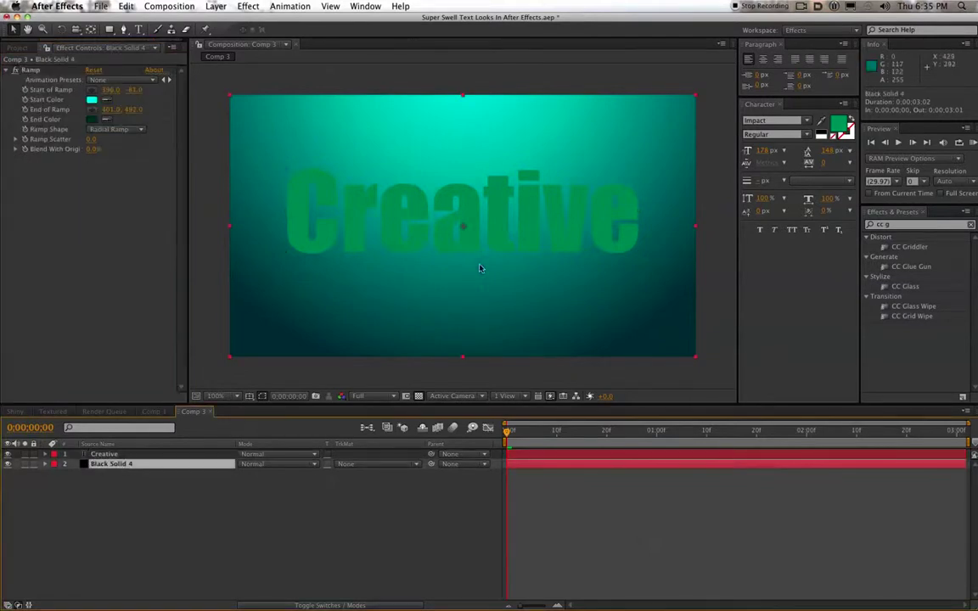
{"action": "key", "text": "comma"}
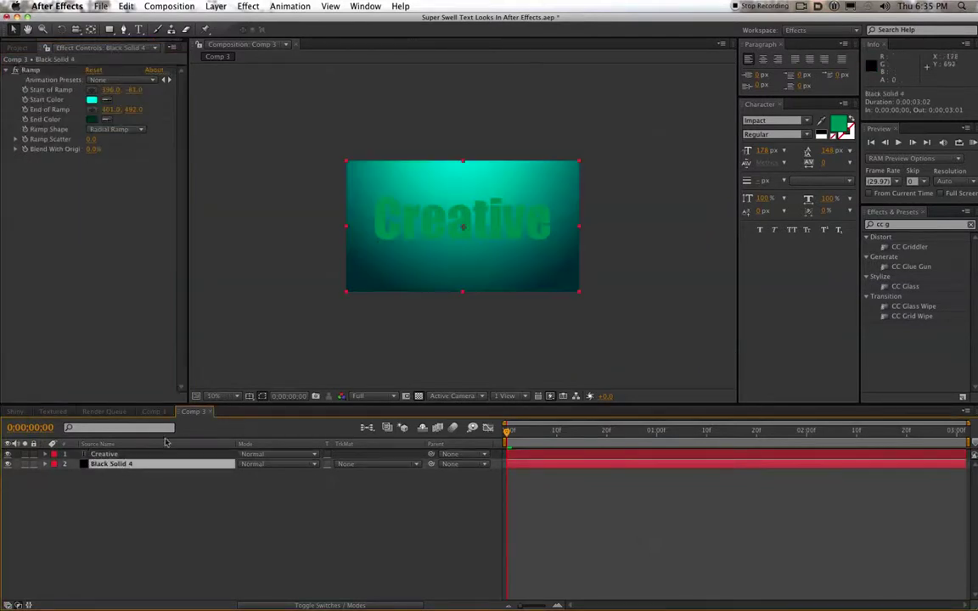
{"action": "left_click", "coordinate": [44, 70]}
{"action": "left_click_drag", "start_coordinate": [461, 138], "coordinate": [460, 216]}
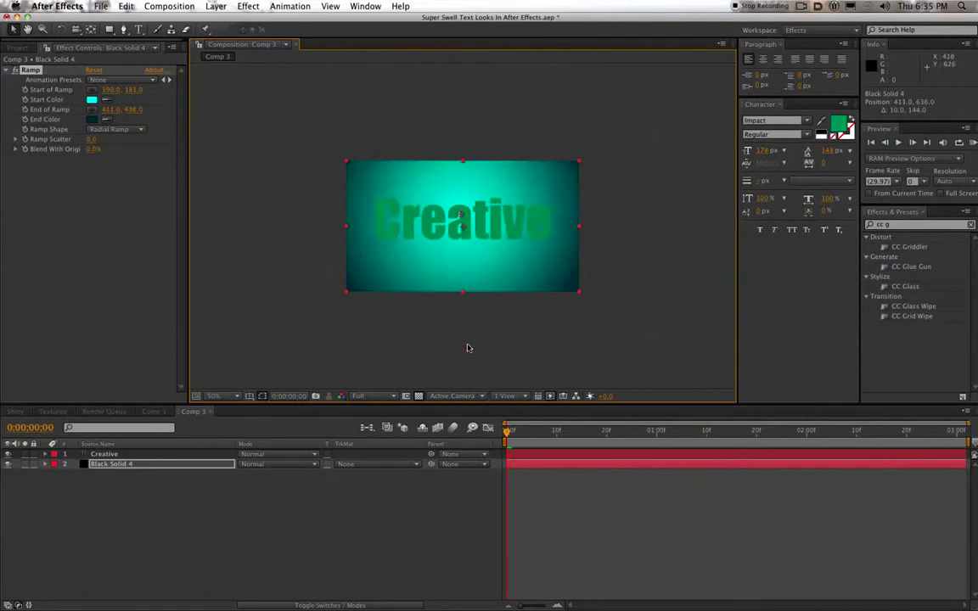
{"action": "left_click_drag", "start_coordinate": [466, 345], "coordinate": [468, 355]}
{"action": "scroll", "coordinate": [457, 269], "scroll_direction": "up", "scroll_amount": 1}
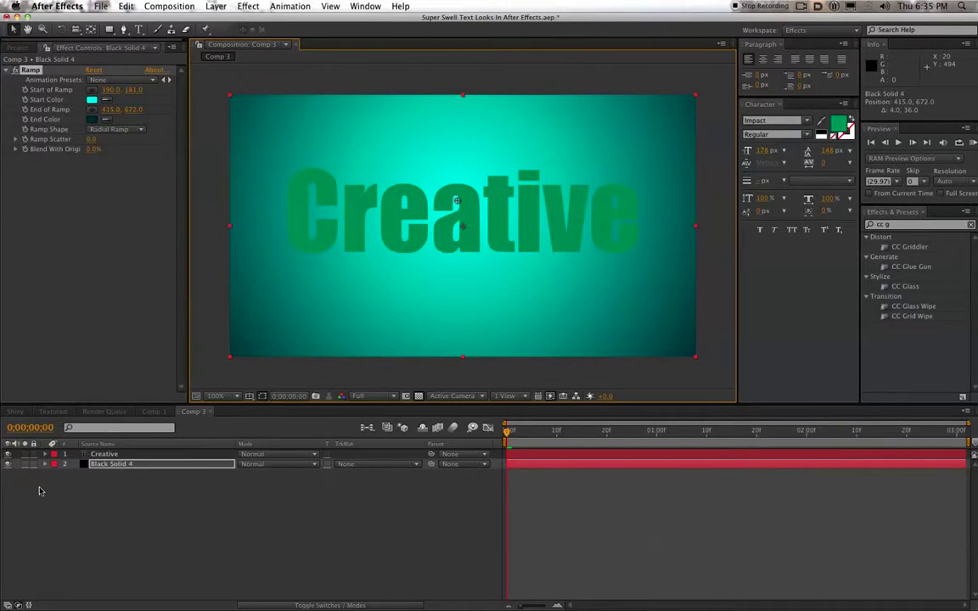
- Hide the Black Solid 4 layer and set the Creative layer's CC Glass Softness to 2.4
{"action": "left_click", "coordinate": [8, 463]}
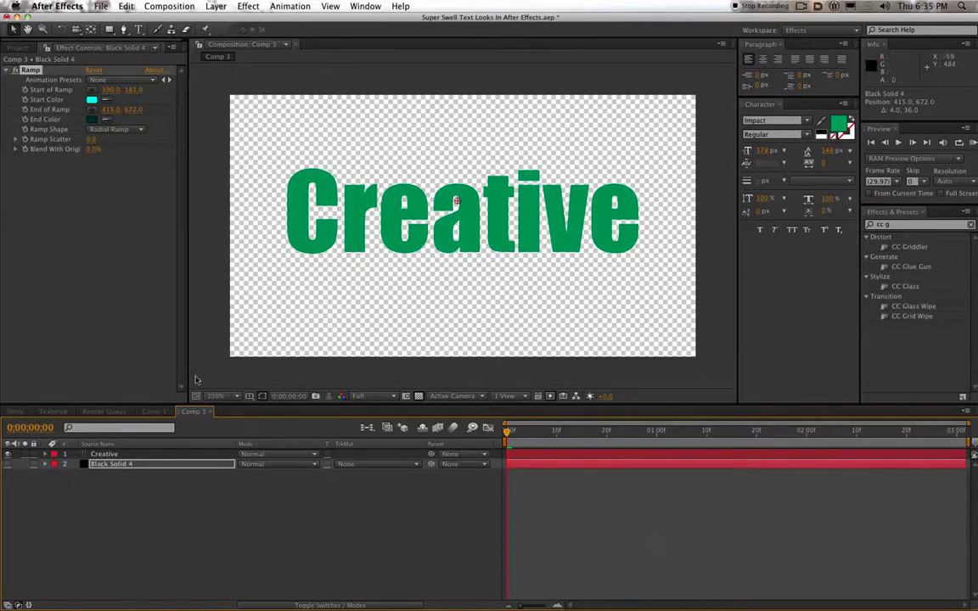
{"action": "left_click", "coordinate": [125, 456]}
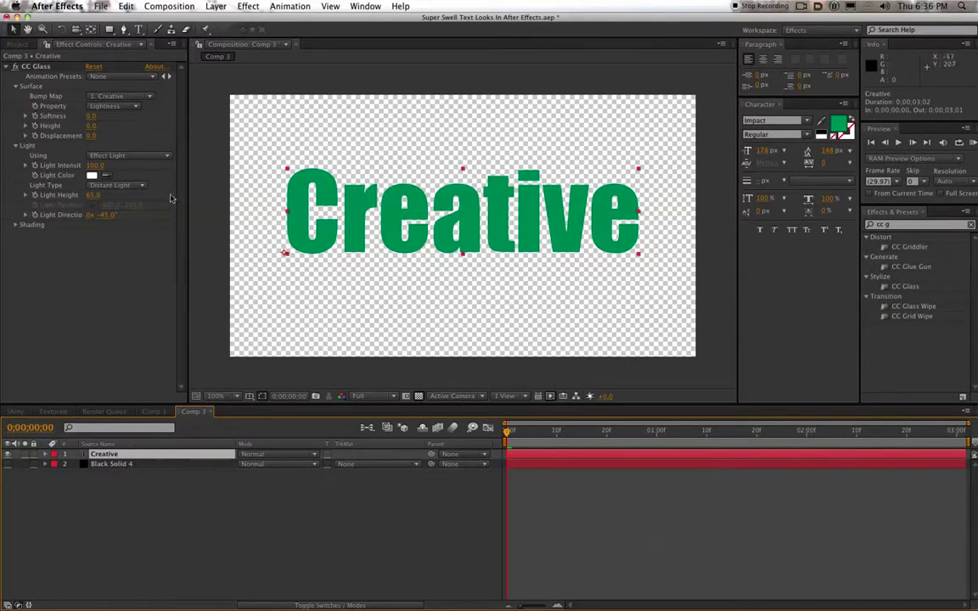
{"action": "key", "text": "."}
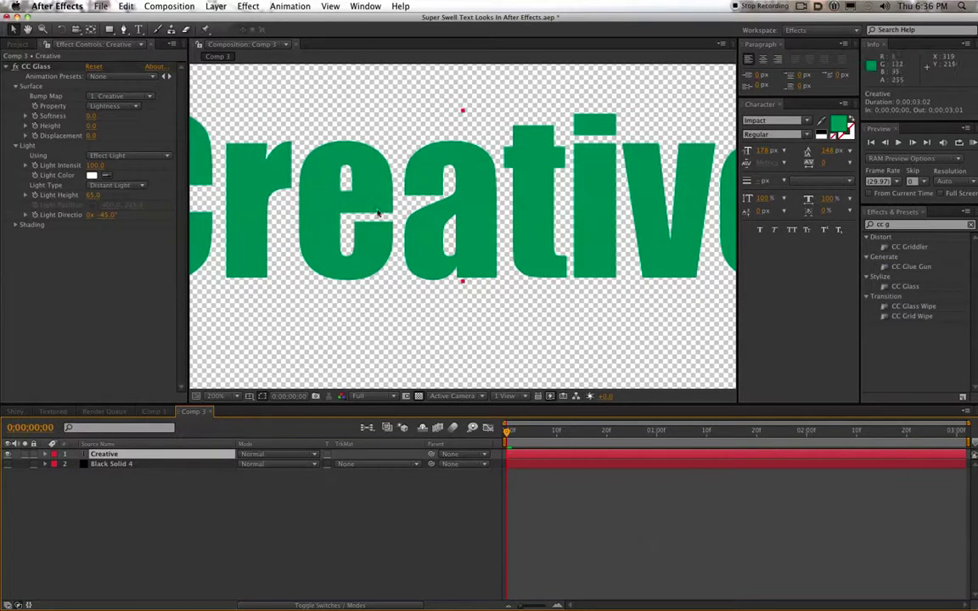
{"action": "left_click", "coordinate": [91, 118]}
{"action": "key", "text": "super+Up"}
{"action": "key", "text": "super+Up"}
{"action": "key", "text": "super+Up"}
{"action": "key", "text": "super+Up"}
{"action": "key", "text": "super+Up"}
{"action": "key", "text": "super+Up"}
{"action": "key", "text": "super+Up"}
{"action": "key", "text": "super+Up"}
{"action": "key", "text": "super+Up"}
{"action": "key", "text": "super+Up"}
{"action": "key", "text": "super+Up"}
{"action": "key", "text": "super+Up"}
{"action": "key", "text": "super+Up"}
{"action": "key", "text": "super+Up"}
{"action": "key", "text": "super+Up"}
{"action": "key", "text": "super+Up"}
{"action": "key", "text": "super+Up"}
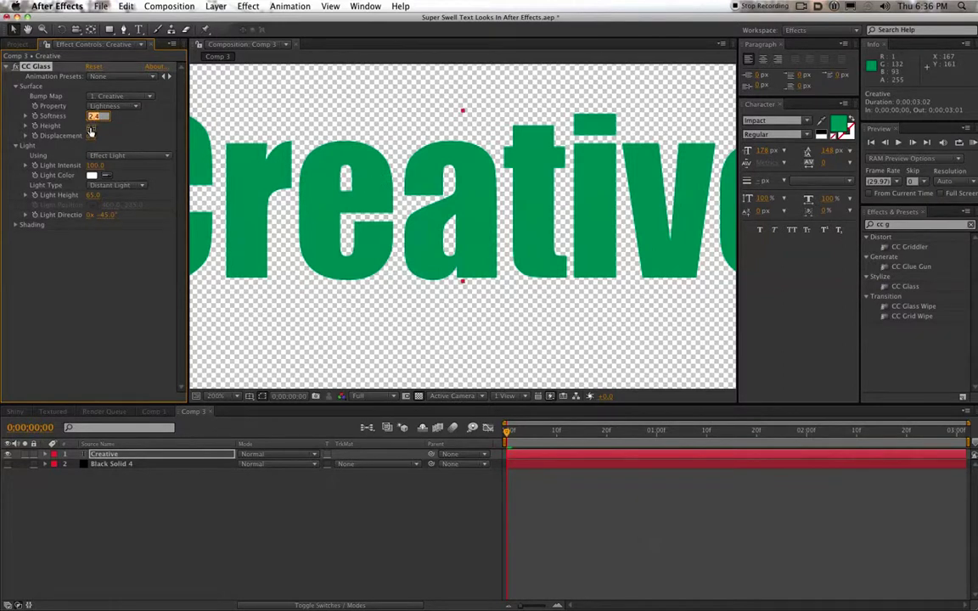
{"action": "key", "text": "Escape"}
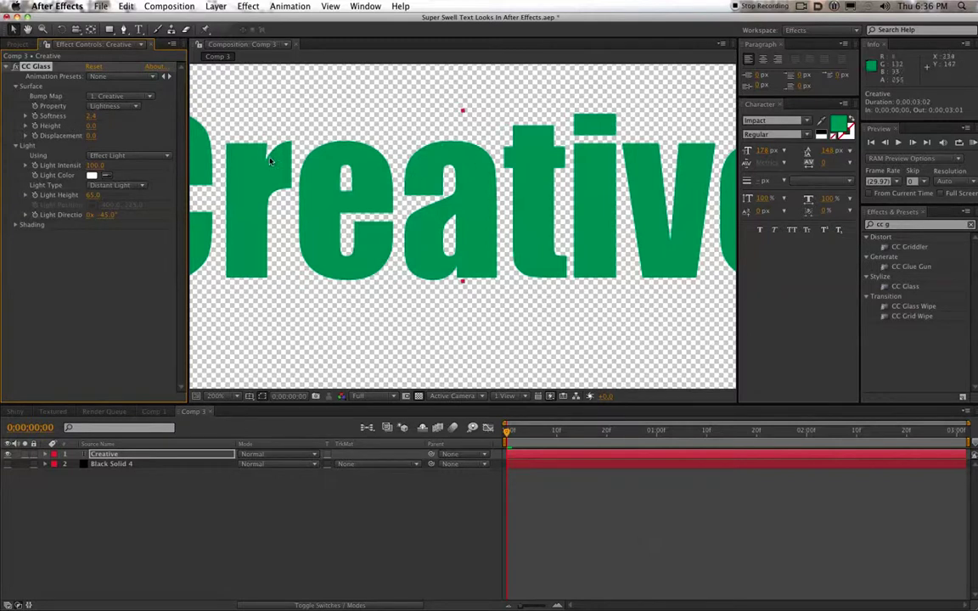
- Raise the CC Glass Height on the Creative layer to 77 and inspect the letter edges up close
{"action": "left_click", "coordinate": [91, 125]}
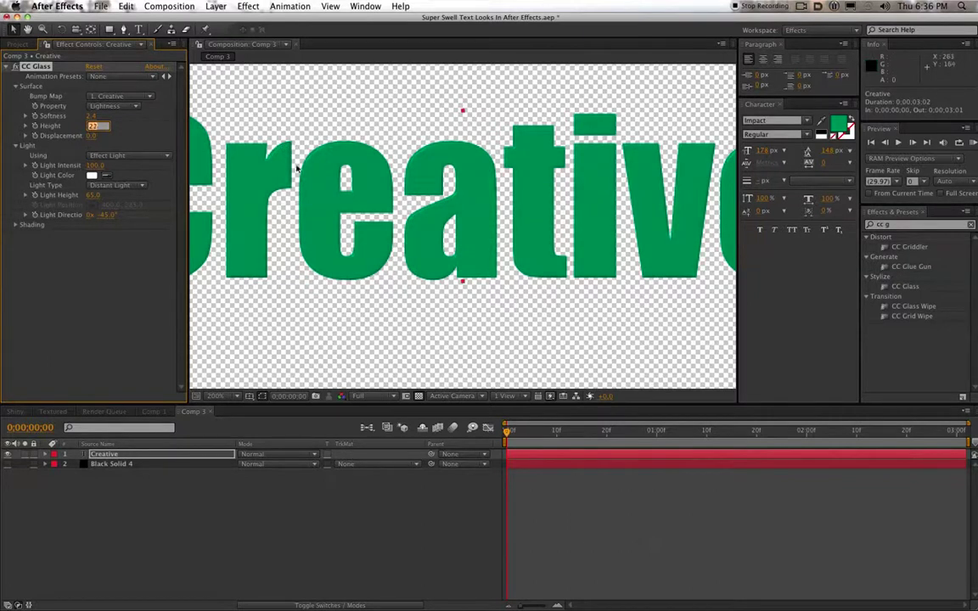
{"action": "key", "text": "Up"}
{"action": "key", "text": "Up"}
{"action": "key", "text": "Up"}
{"action": "key", "text": "Up"}
{"action": "key", "text": "Up"}
{"action": "key", "text": "Up"}
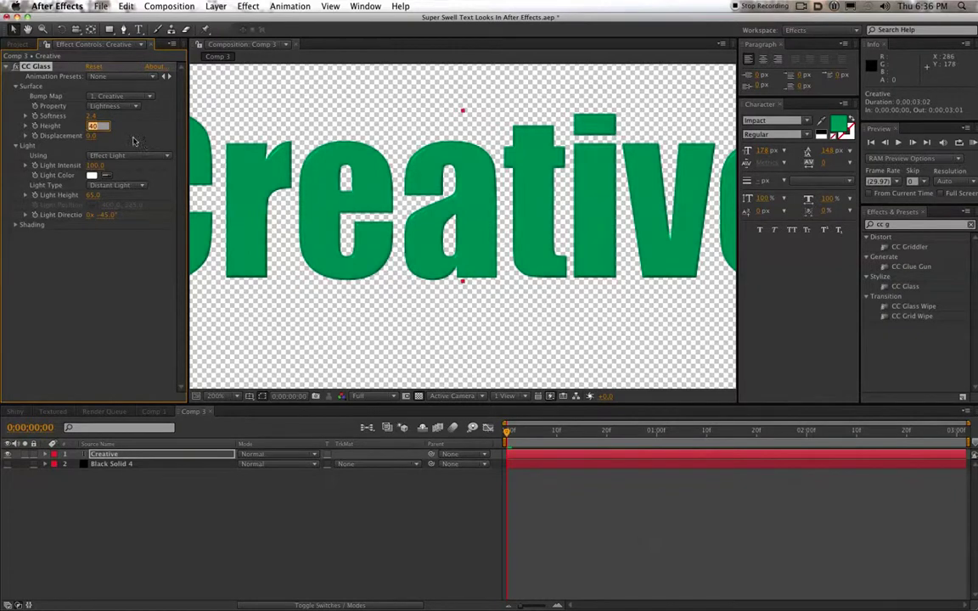
{"action": "left_click", "coordinate": [148, 144]}
{"action": "left_click_drag", "start_coordinate": [91, 129], "coordinate": [123, 130]}
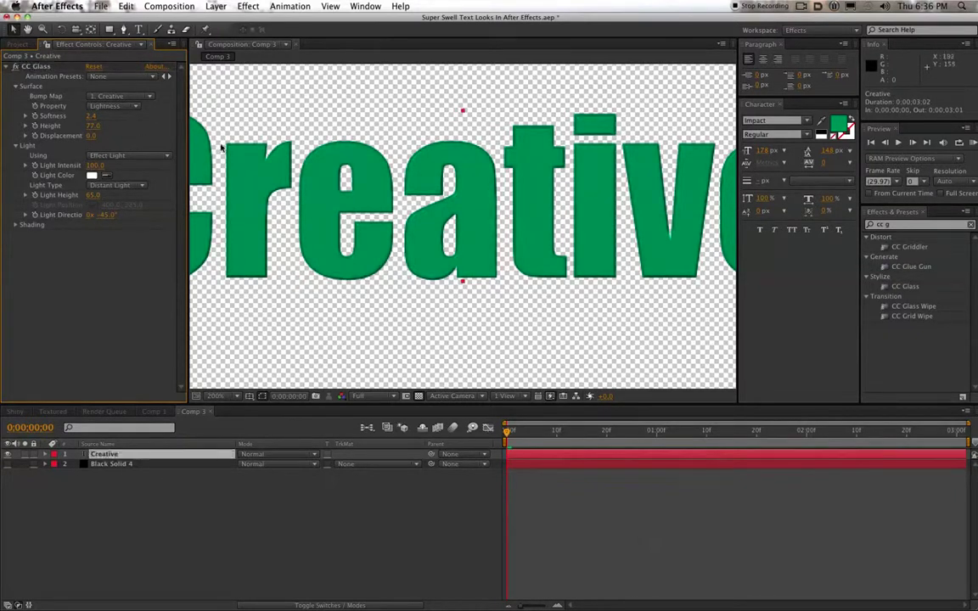
{"action": "key", "text": "comma"}
{"action": "key", "text": "period"}
{"action": "key", "text": "period"}
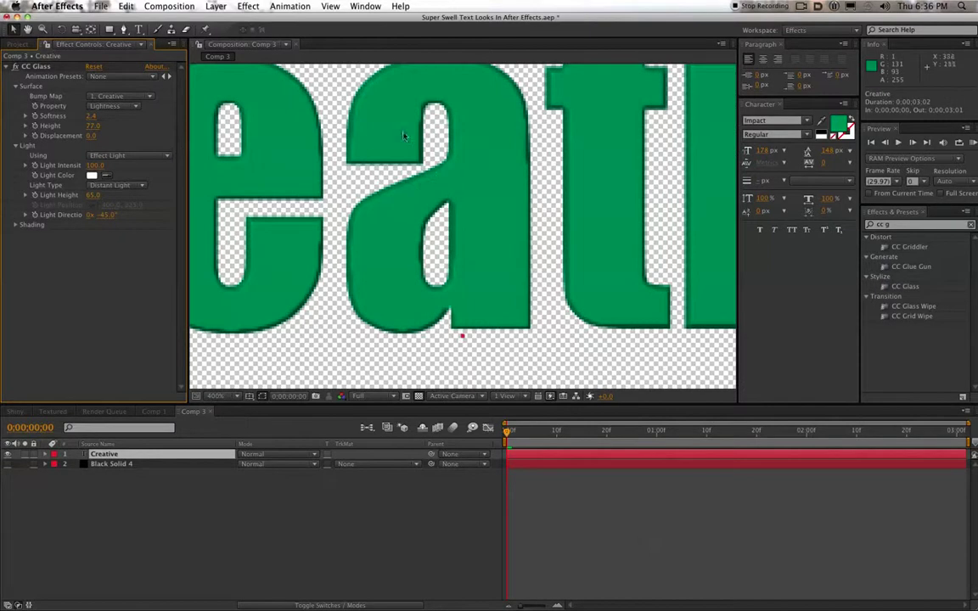
{"action": "key", "text": "comma"}
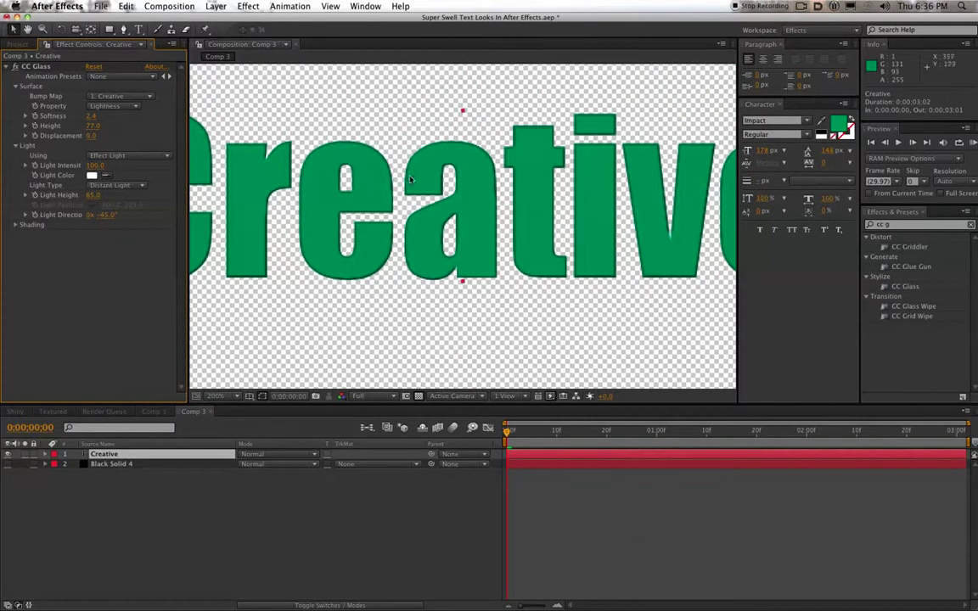
- Set the Creative layer's CC Glass Height to 5 and Softness to 5.7, checking the letter edges up close
{"action": "key", "text": "comma"}
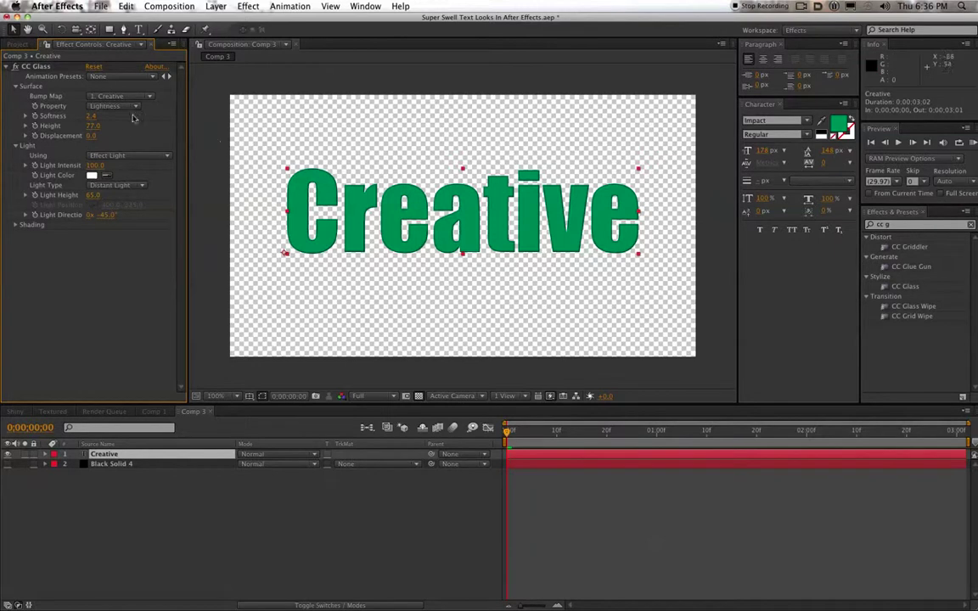
{"action": "mouse_move", "coordinate": [92, 126]}
{"action": "left_mouse_down"}
{"action": "mouse_move", "coordinate": [56, 132]}
{"action": "mouse_move", "coordinate": [96, 117]}
{"action": "left_mouse_up"}
{"action": "key", "text": "period"}
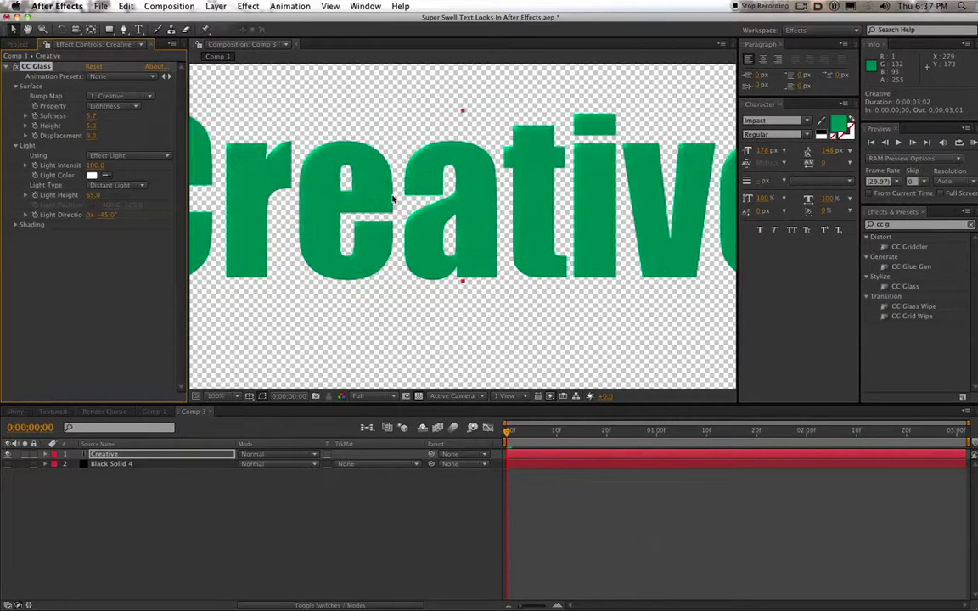
{"action": "key", "text": "period"}
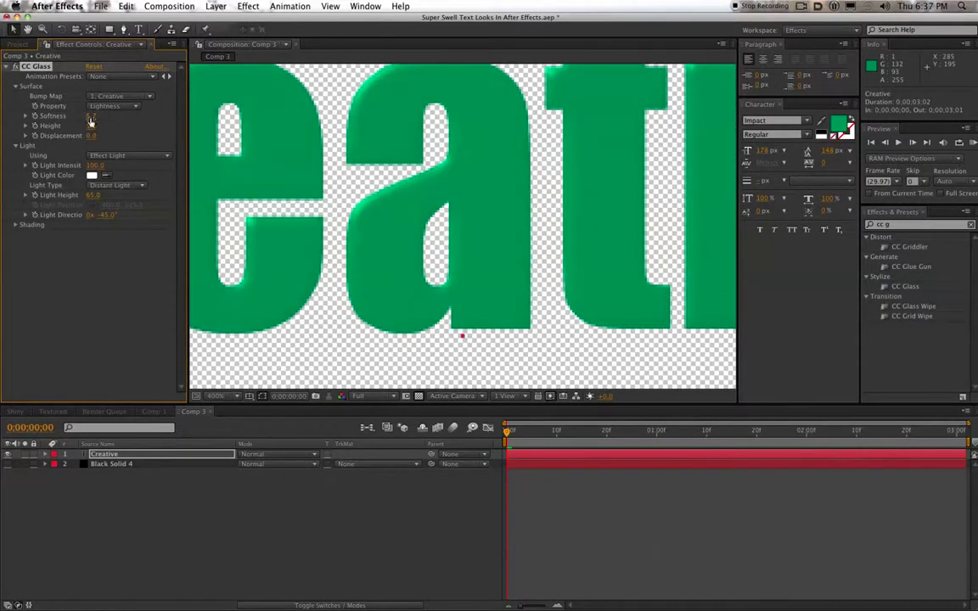
- Remove the CC Glass Softness from the Creative text by setting it to 0
{"action": "type", "text": "0"}
{"action": "key", "text": "Return"}
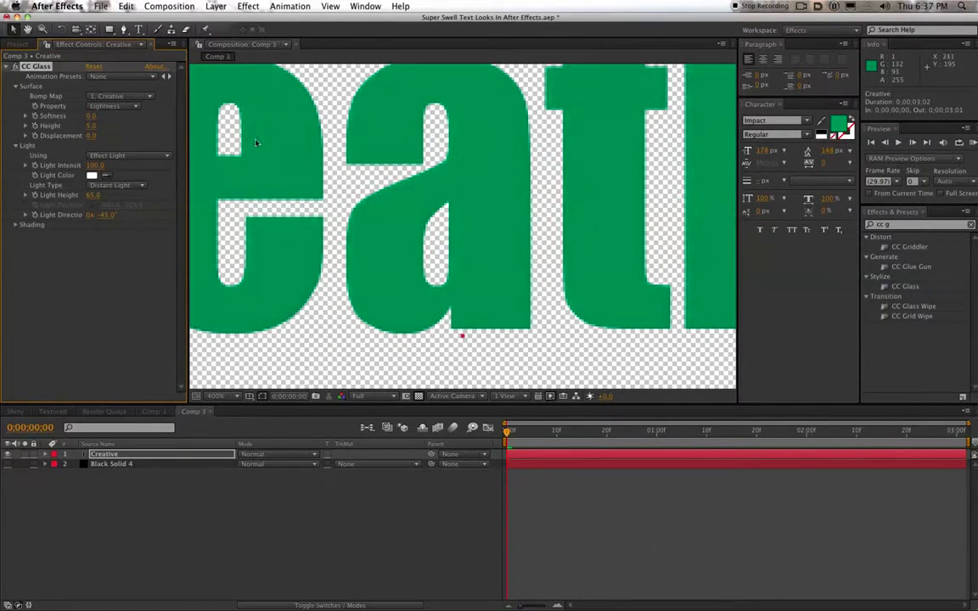
{"action": "key", "text": "comma"}
- Raise the CC Glass Softness on the Creative layer gradually in small increments up to 5.8
{"action": "left_click", "coordinate": [89, 116]}
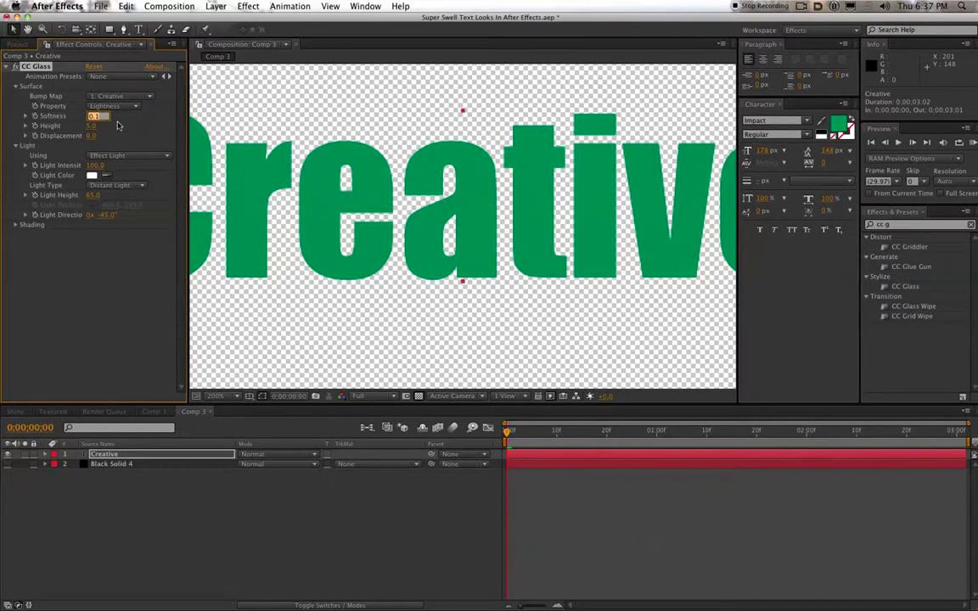
{"action": "key", "text": "super+Up"}
{"action": "key", "text": "super+Up"}
{"action": "key", "text": "super+Up"}
{"action": "key", "text": "super+Up"}
{"action": "key", "text": "super+Up"}
{"action": "key", "text": "super+Up"}
{"action": "key", "text": "super+Up"}
{"action": "key", "text": "super+Up"}
{"action": "key", "text": "super+Up"}
{"action": "key", "text": "super+Up"}
{"action": "key", "text": "super+Up"}
{"action": "key", "text": "super+Up"}
{"action": "key", "text": "super+Up"}
{"action": "key", "text": "super+Up"}
{"action": "key", "text": "super+Up"}
{"action": "key", "text": "super+Up"}
{"action": "key", "text": "super+Up"}
{"action": "key", "text": "Return"}
{"action": "left_click_drag", "start_coordinate": [91, 117], "coordinate": [96, 117]}
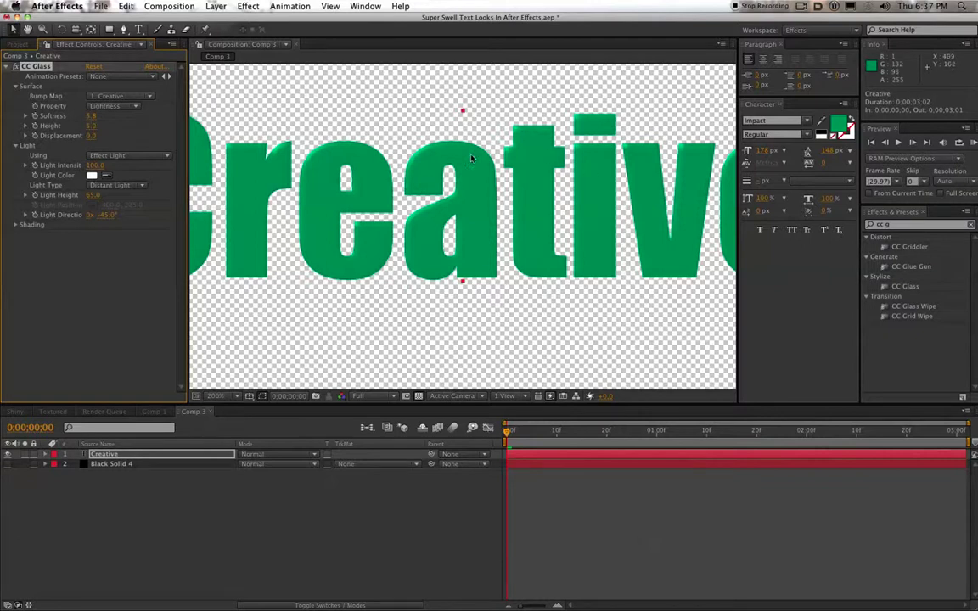
{"action": "key", "text": "comma"}
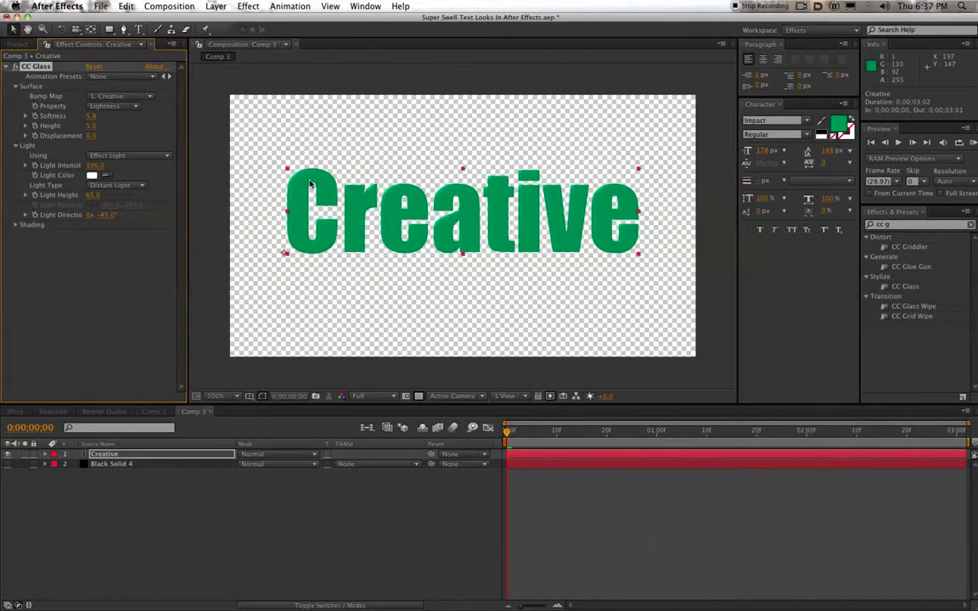
- Try a CC Glass Softness of 6 together with a negative Height on the Creative text
{"action": "key", "text": "period"}
{"action": "left_click", "coordinate": [92, 117]}
{"action": "type", "text": "6"}
{"action": "key", "text": "Return"}
{"action": "mouse_move", "coordinate": [88, 127]}
{"action": "left_mouse_down"}
{"action": "mouse_move", "coordinate": [99, 129]}
{"action": "mouse_move", "coordinate": [84, 128]}
{"action": "left_mouse_up"}
- Copy the Nifty text's CC Glass surface values from the Shiny composition to the Creative layer: Softness 0.3, Height 42, Displacement 98
{"action": "left_click", "coordinate": [17, 411]}
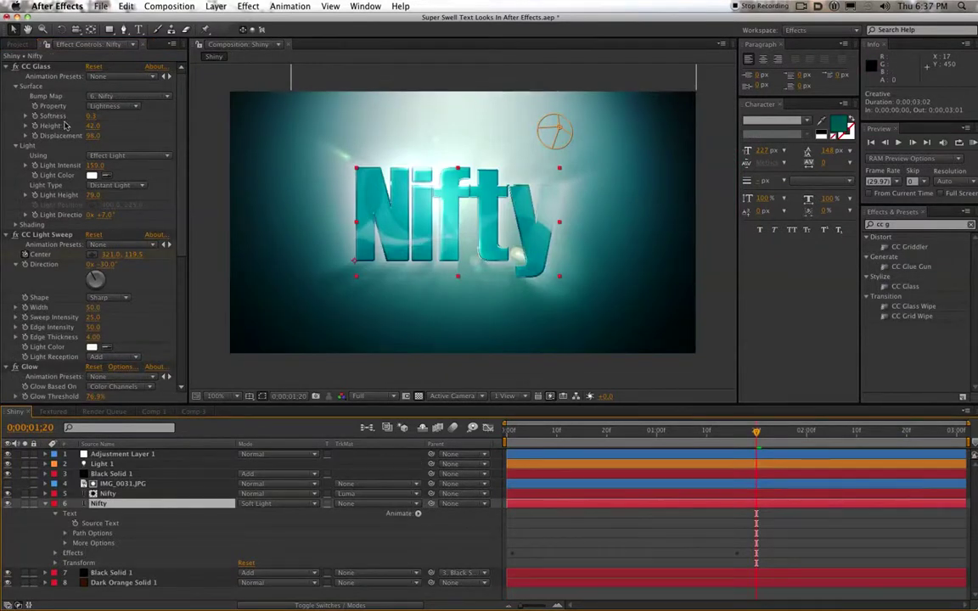
{"action": "left_click", "coordinate": [191, 412]}
{"action": "left_click", "coordinate": [91, 117]}
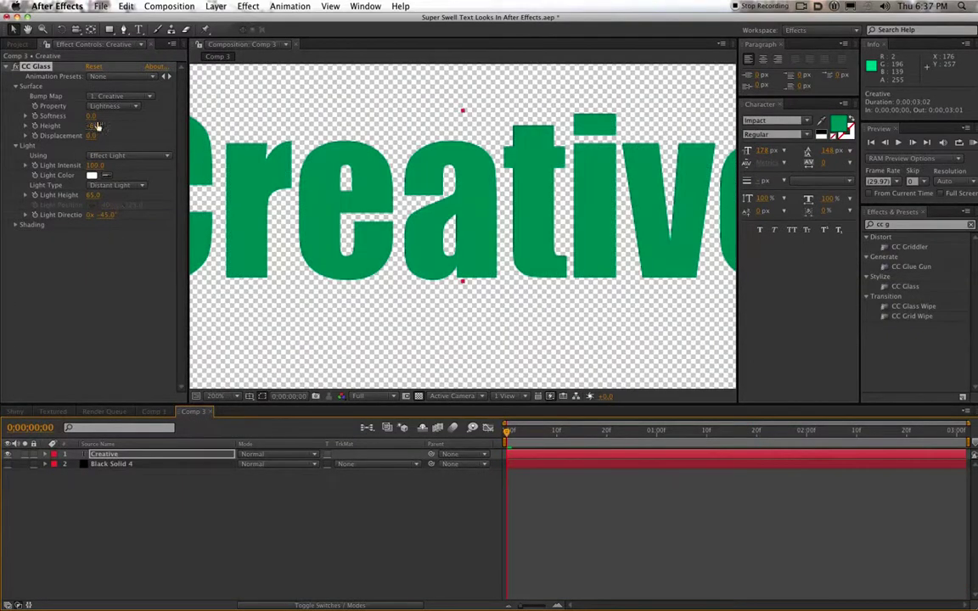
{"action": "key", "text": "Tab"}
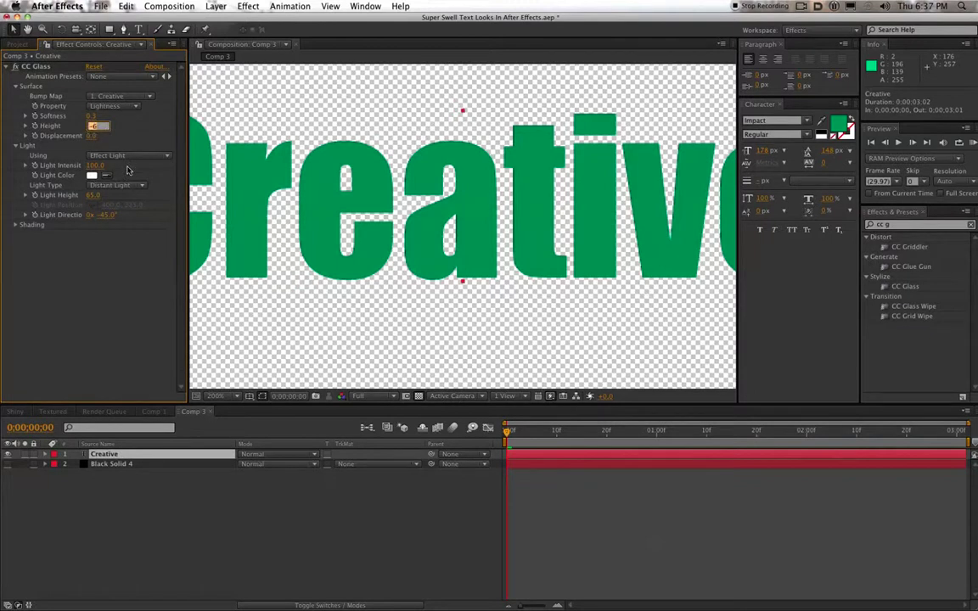
{"action": "type", "text": "42"}
{"action": "key", "text": "Return"}
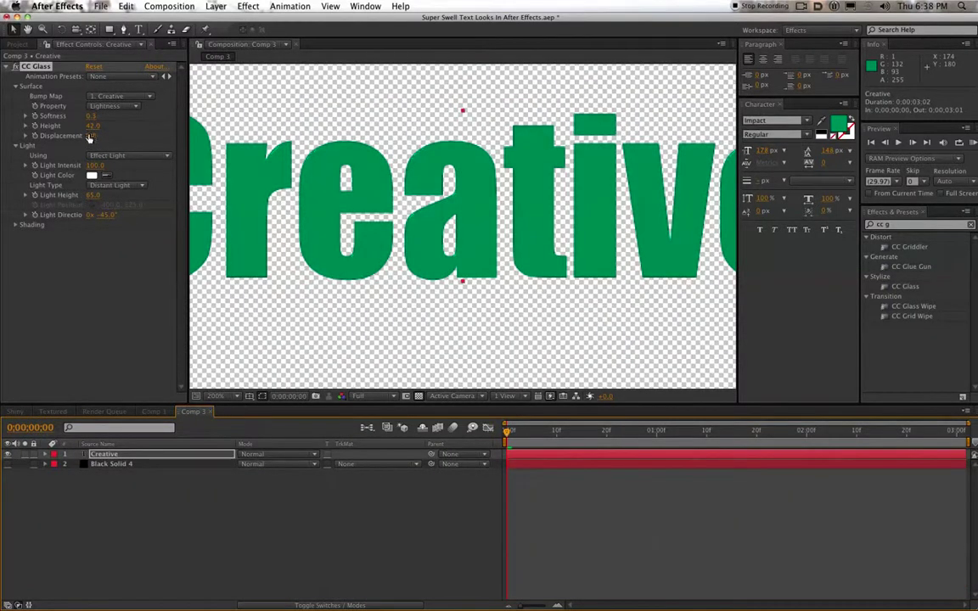
{"action": "left_click", "coordinate": [90, 137]}
{"action": "type", "text": "98"}
{"action": "key", "text": "Return"}
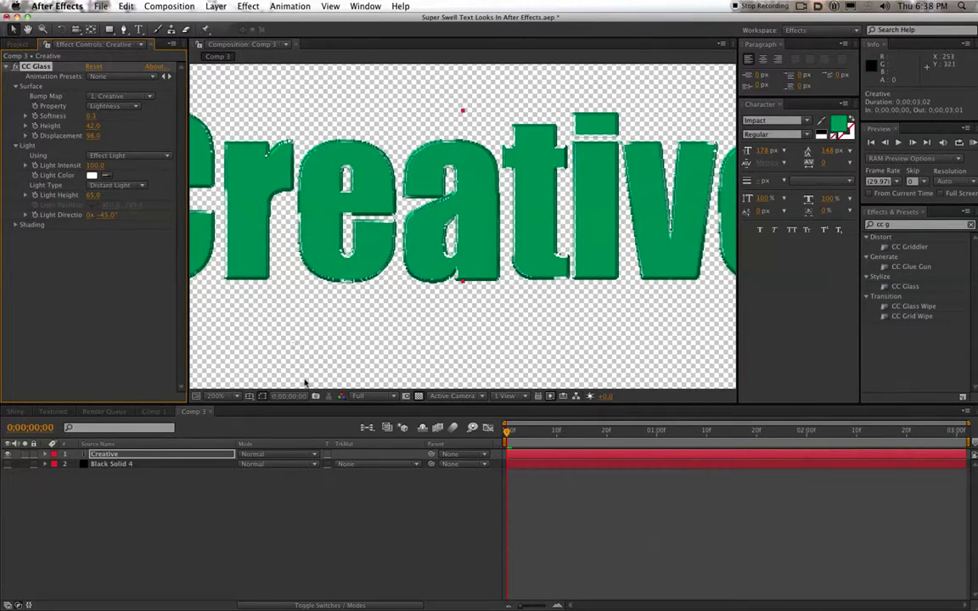
- Try a CC Glass Softness of up to 1.8 on the Creative text and bring it back down to 0.4
{"action": "left_click", "coordinate": [94, 115]}
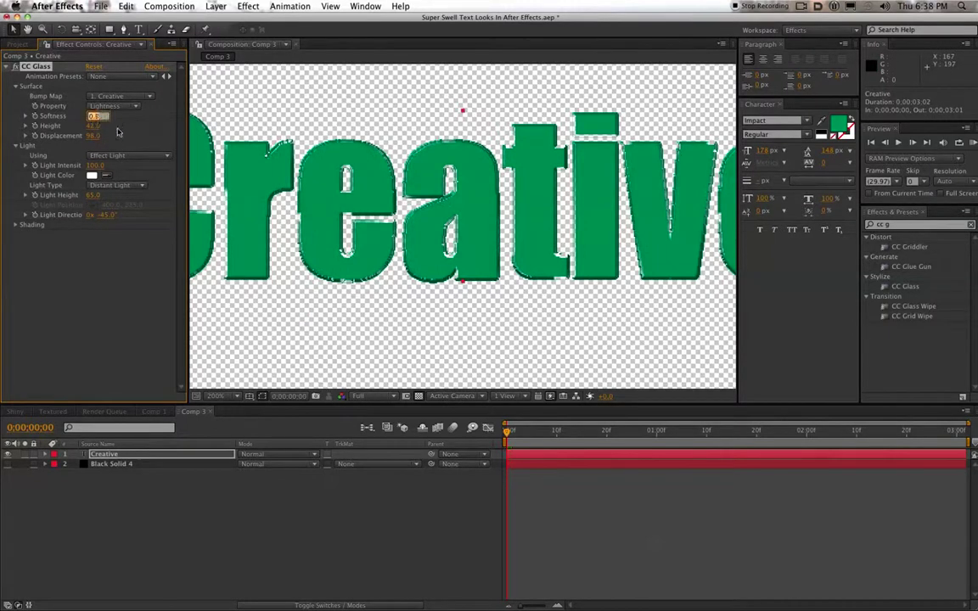
{"action": "key", "text": "super+Down"}
{"action": "key", "text": "super+Down"}
{"action": "key", "text": "super+Down"}
{"action": "key", "text": "super+Down"}
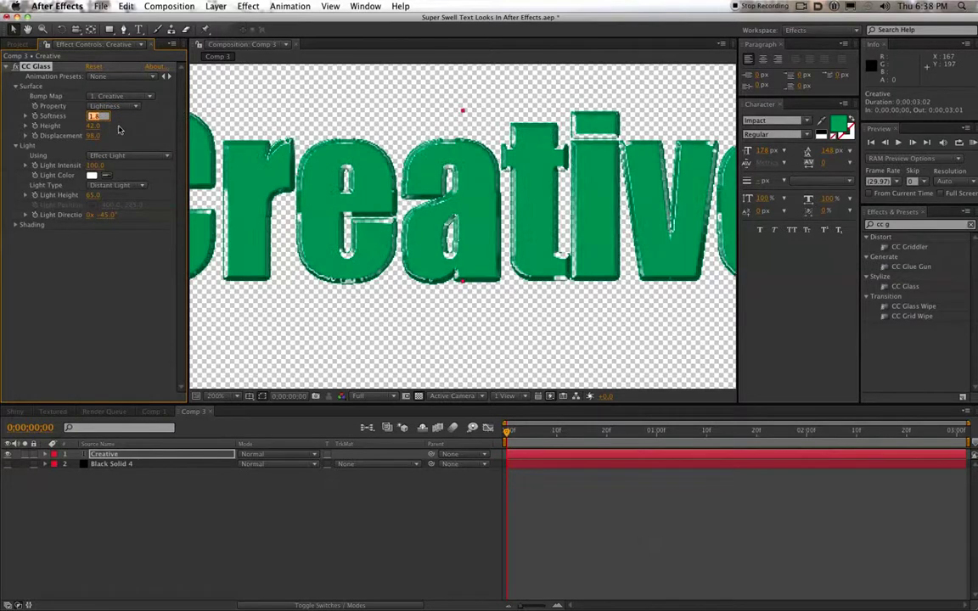
{"action": "key", "text": "super+Down"}
{"action": "key", "text": "super+Down"}
{"action": "key", "text": "super+Down"}
{"action": "key", "text": "super+Down"}
{"action": "key", "text": "super+Down"}
{"action": "key", "text": "super+Down"}
{"action": "key", "text": "super+Down"}
{"action": "key", "text": "super+Down"}
{"action": "key", "text": "super+Down"}
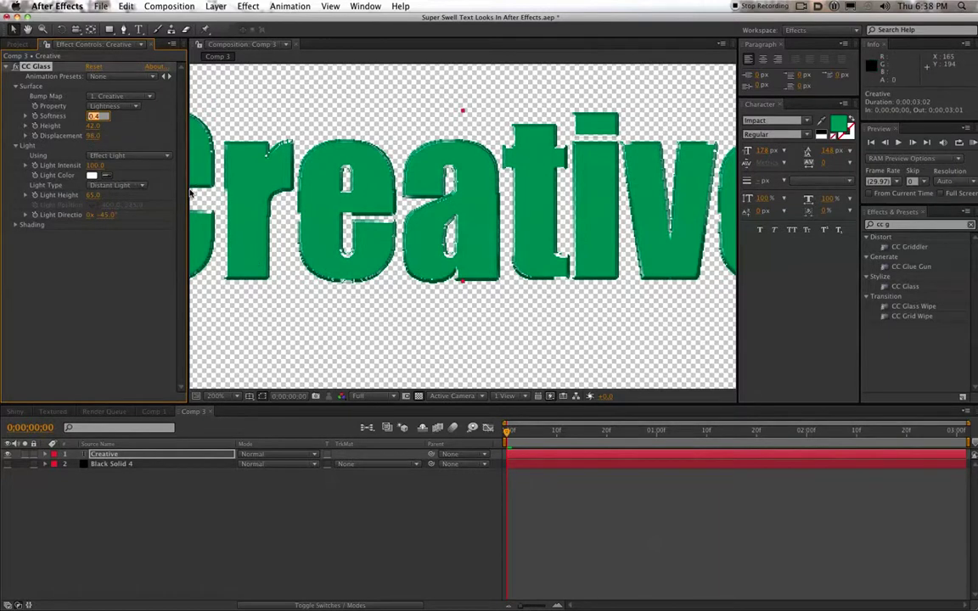
- Try a CC Glass Displacement of 120 on the Creative text and settle it at 110
{"action": "scroll", "coordinate": [372, 257], "scroll_direction": "up", "scroll_amount": 1}
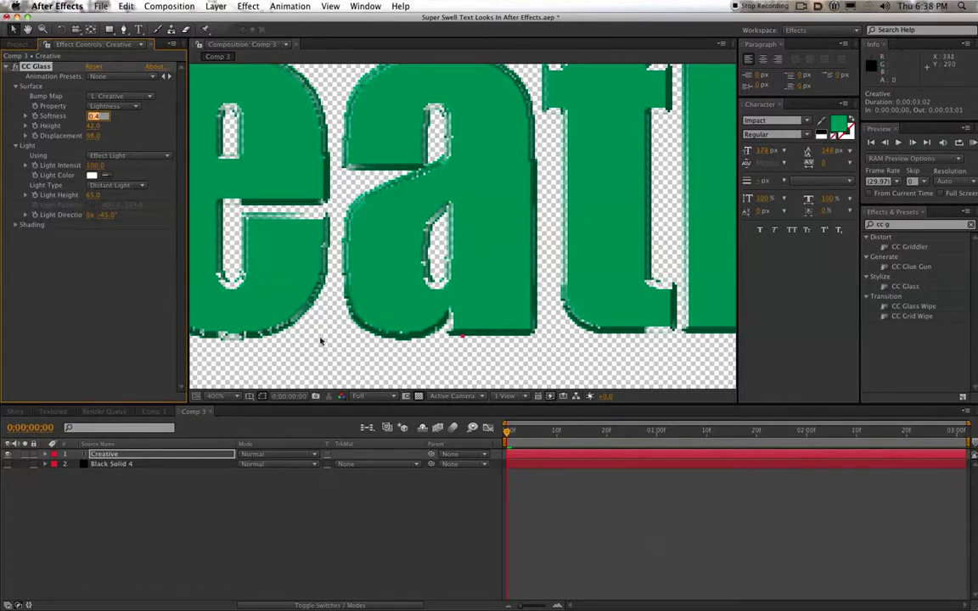
{"action": "left_click_drag", "start_coordinate": [92, 135], "coordinate": [108, 140]}
{"action": "scroll", "coordinate": [249, 169], "scroll_direction": "down", "scroll_amount": 1}
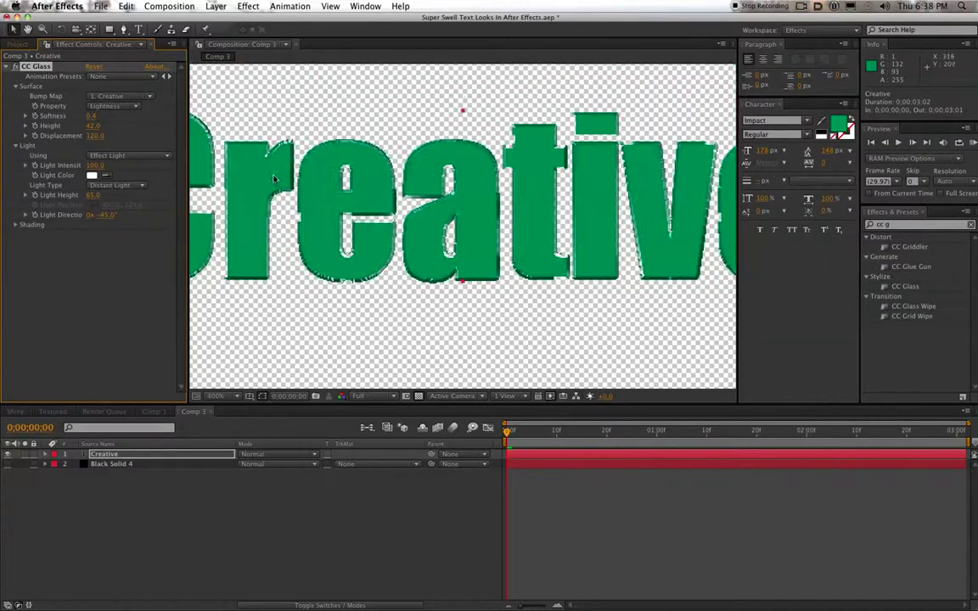
{"action": "left_click_drag", "start_coordinate": [94, 136], "coordinate": [115, 137]}
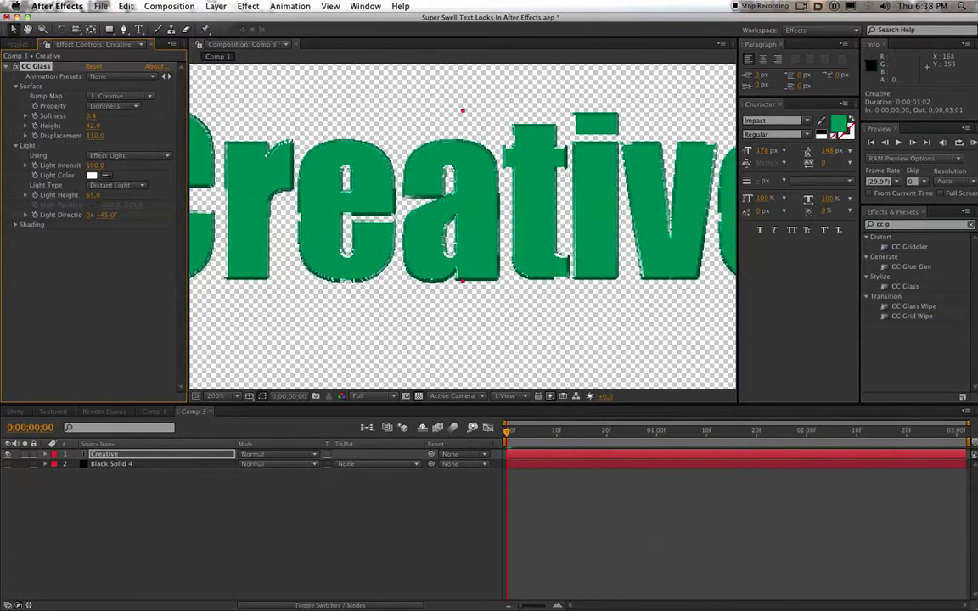
- Show the Black Solid 4 gradient layer and reduce the Creative layer's CC Glass Displacement to 38
{"action": "left_click", "coordinate": [8, 465]}
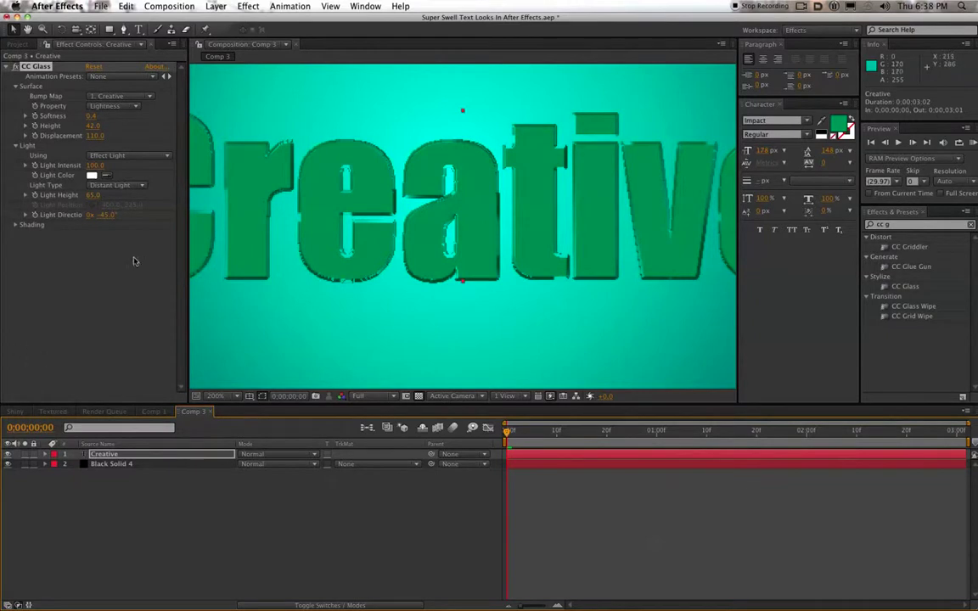
{"action": "left_click_drag", "start_coordinate": [94, 136], "coordinate": [71, 134]}
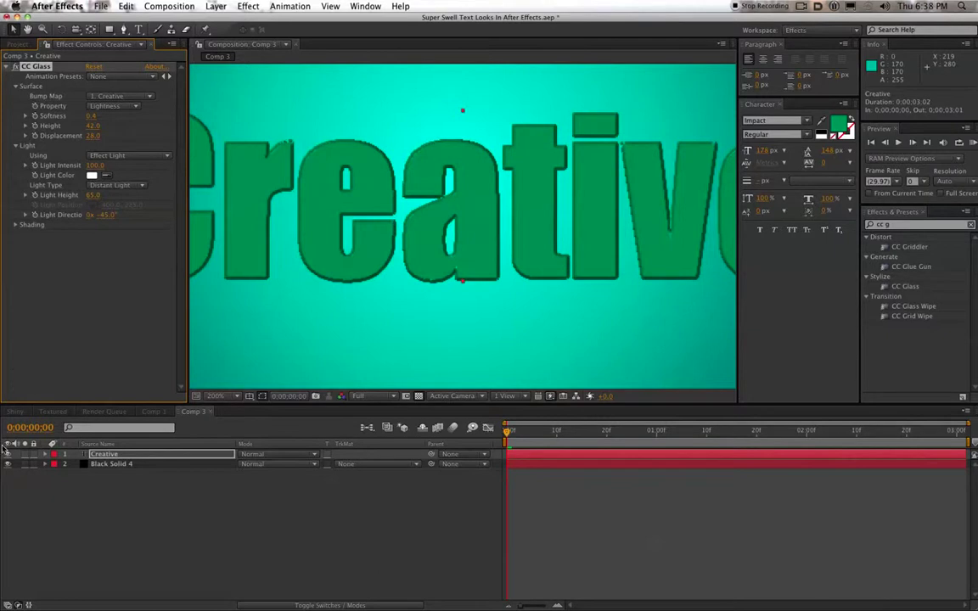
- Raise the CC Glass Softness on the Creative text step by step to about 1.5
{"action": "left_click", "coordinate": [92, 116]}
{"action": "key", "text": "Up"}
{"action": "key", "text": "Up"}
{"action": "key", "text": "Up"}
{"action": "key", "text": "Up"}
{"action": "key", "text": "Up"}
{"action": "key", "text": "Up"}
{"action": "key", "text": "Up"}
{"action": "key", "text": "Up"}
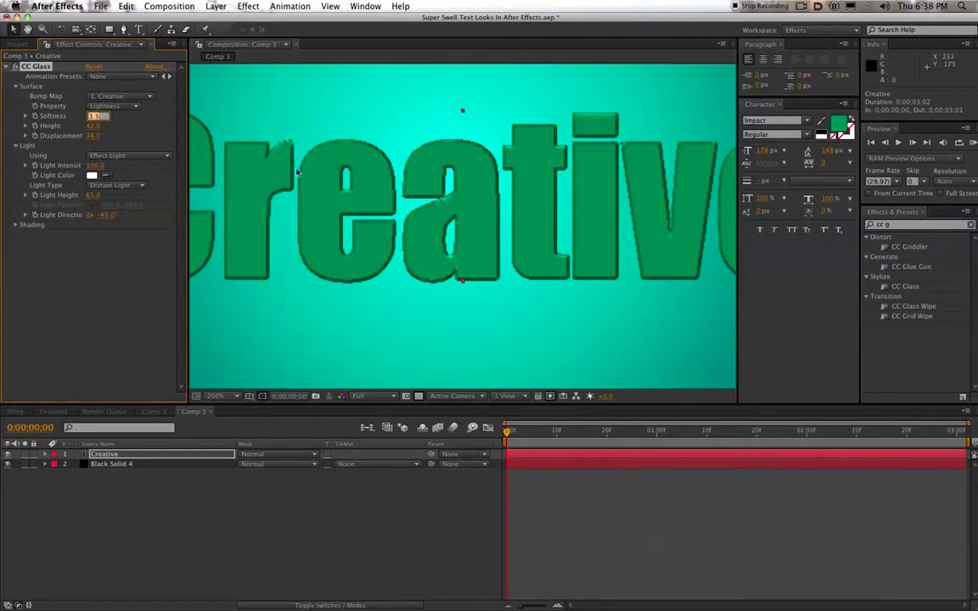
- Lower the CC Glass Height on the Creative text step by step to 17
{"action": "key", "text": "Tab"}
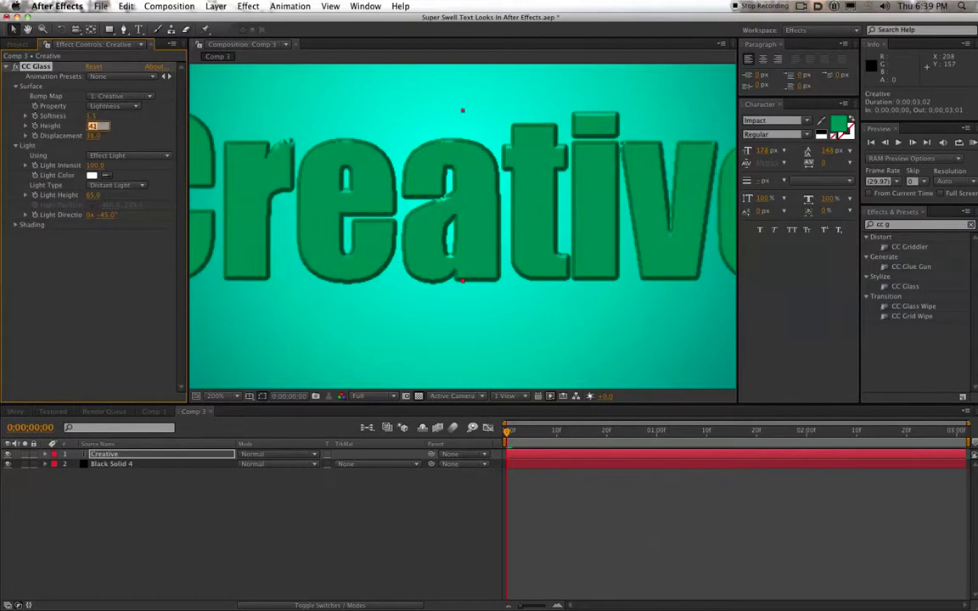
{"action": "key", "text": "Down"}
{"action": "key", "text": "Down"}
{"action": "key", "text": "Down"}
{"action": "key", "text": "Down"}
{"action": "key", "text": "Down"}
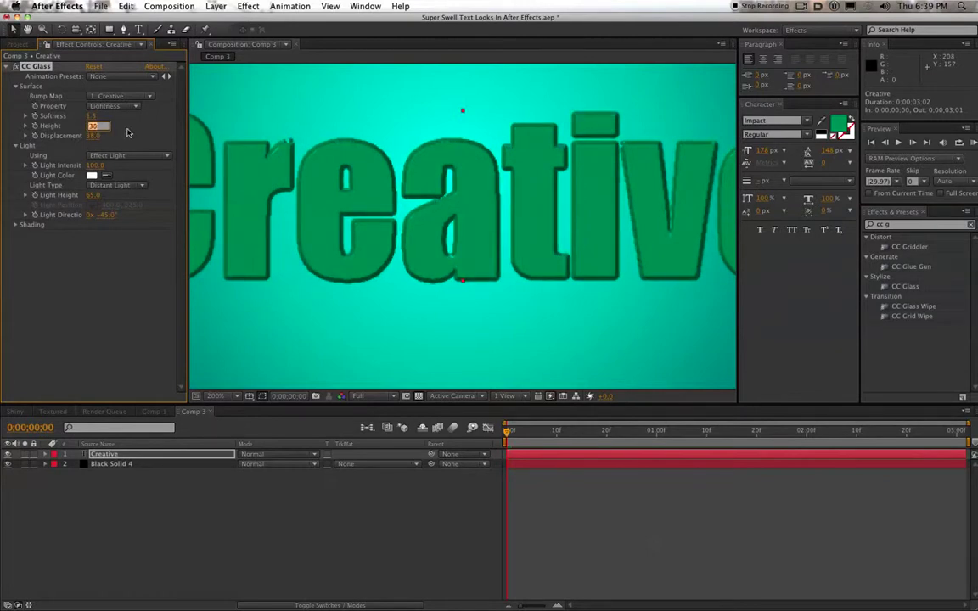
{"action": "key", "text": "Down"}
- Raise the CC Glass Softness on the Creative text to 3.5
{"action": "left_click", "coordinate": [91, 116]}
{"action": "key", "text": "Up"}
{"action": "key", "text": "Up"}
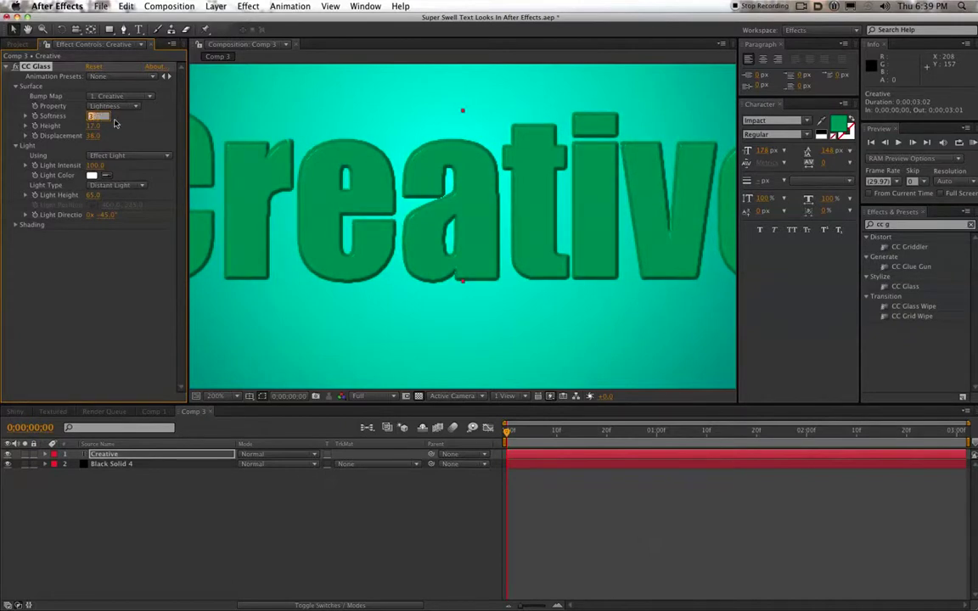
{"action": "key", "text": "Up"}
{"action": "key", "text": "Up"}
{"action": "key", "text": "Up"}
{"action": "key", "text": "Up"}
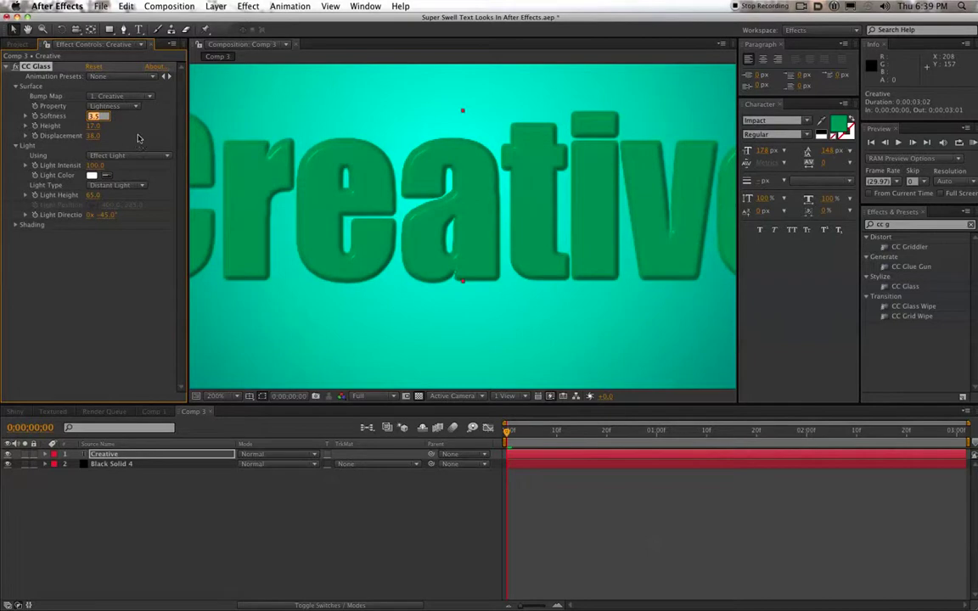
- Lower the Creative layer's CC Glass Height to 4 and set its Softness to 6.8
{"action": "left_click", "coordinate": [91, 126]}
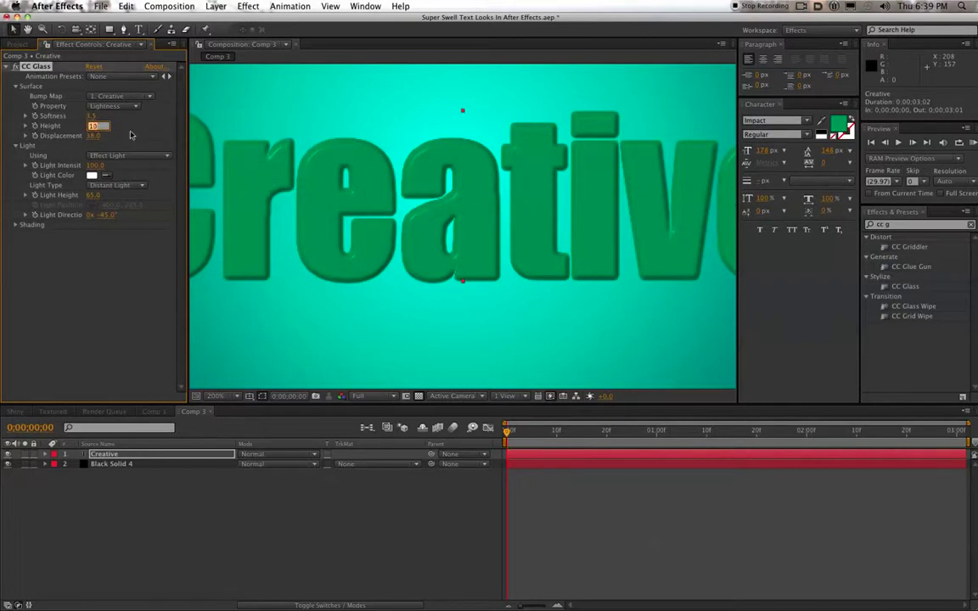
{"action": "key", "text": "Down"}
{"action": "key", "text": "Down"}
{"action": "key", "text": "Down"}
{"action": "key", "text": "Down"}
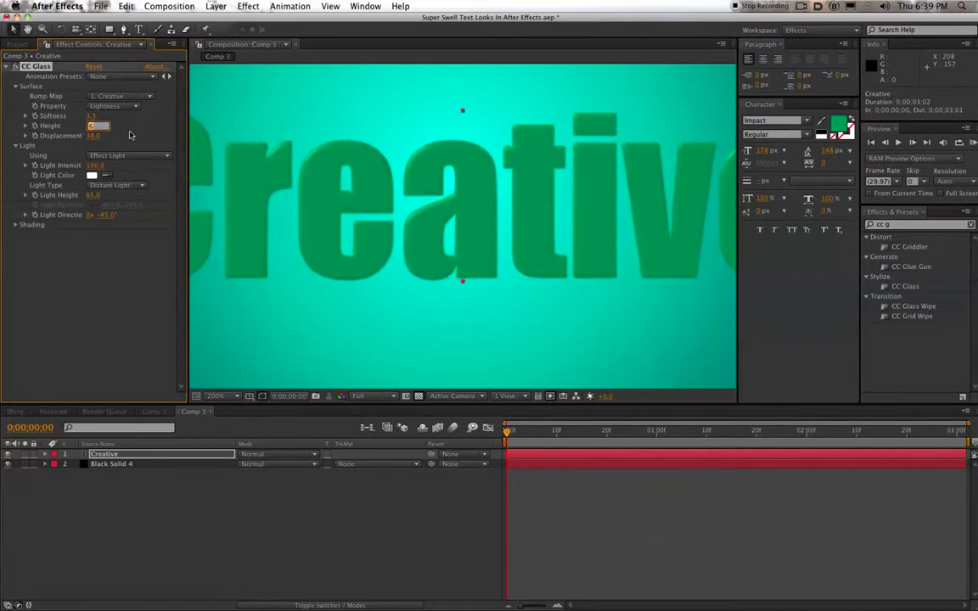
{"action": "key", "text": "Down"}
{"action": "left_click", "coordinate": [95, 116]}
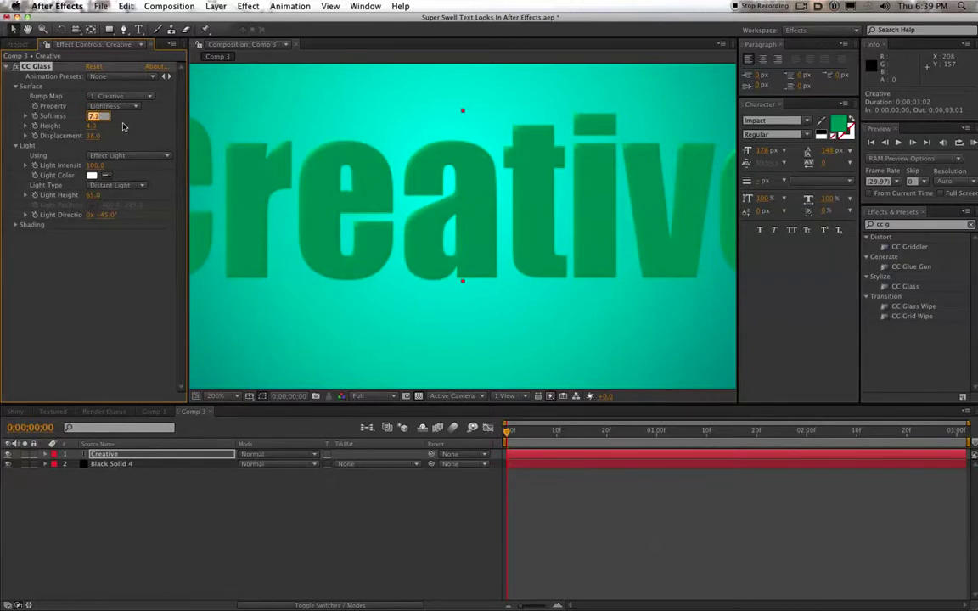
{"action": "left_click", "coordinate": [118, 126]}
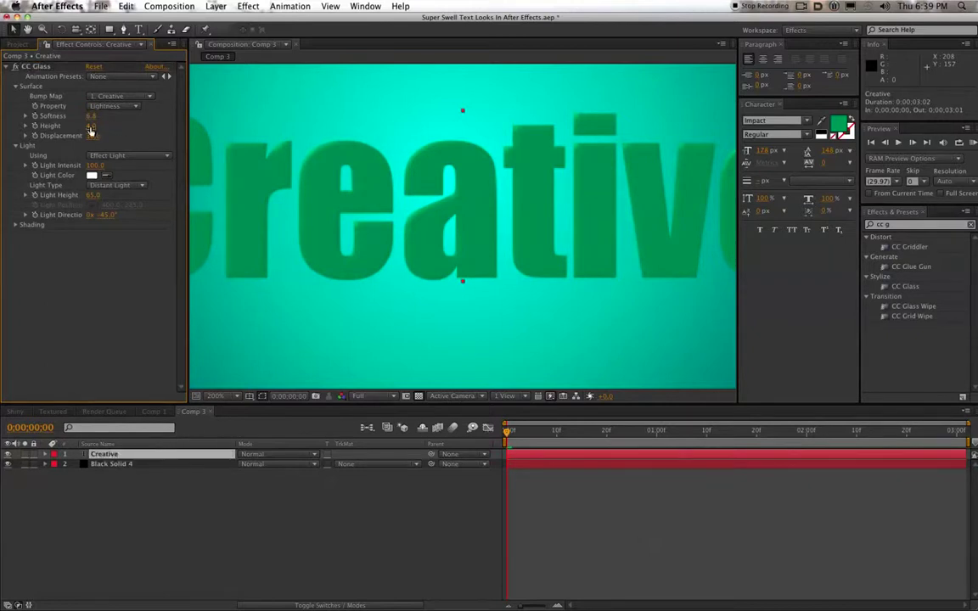
- Try a stronger bevel on the Creative text by raising the CC Glass Height to 30
{"action": "left_click", "coordinate": [91, 126]}
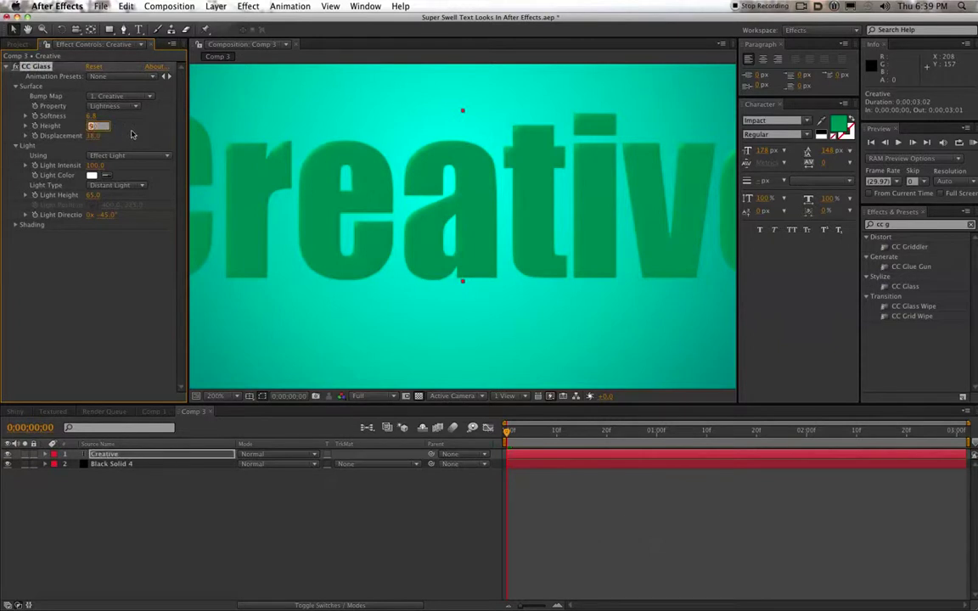
{"action": "key", "text": "Up"}
{"action": "key", "text": "Up"}
{"action": "key", "text": "Up"}
{"action": "key", "text": "Up"}
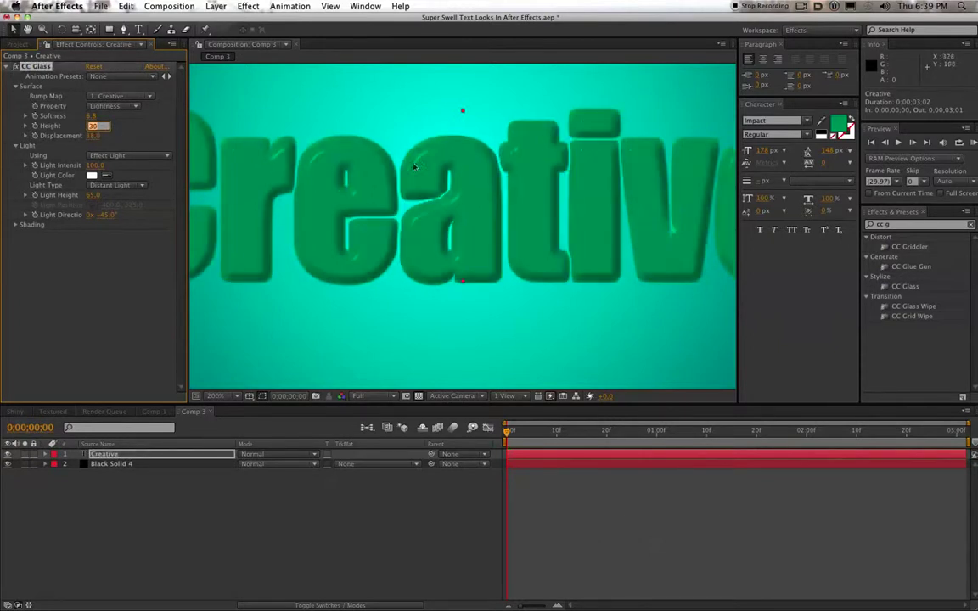
- Lower the CC Glass Height on the Creative text gradually to 7
{"action": "key", "text": "Down"}
{"action": "key", "text": "Down"}
{"action": "key", "text": "Down"}
{"action": "key", "text": "Down"}
{"action": "key", "text": "Down"}
{"action": "key", "text": "Down"}
{"action": "key", "text": "Down"}
{"action": "key", "text": "Down"}
{"action": "key", "text": "Down"}
{"action": "key", "text": "Down"}
{"action": "key", "text": "Down"}
{"action": "key", "text": "Down"}
{"action": "key", "text": "Down"}
{"action": "key", "text": "Down"}
{"action": "key", "text": "Down"}
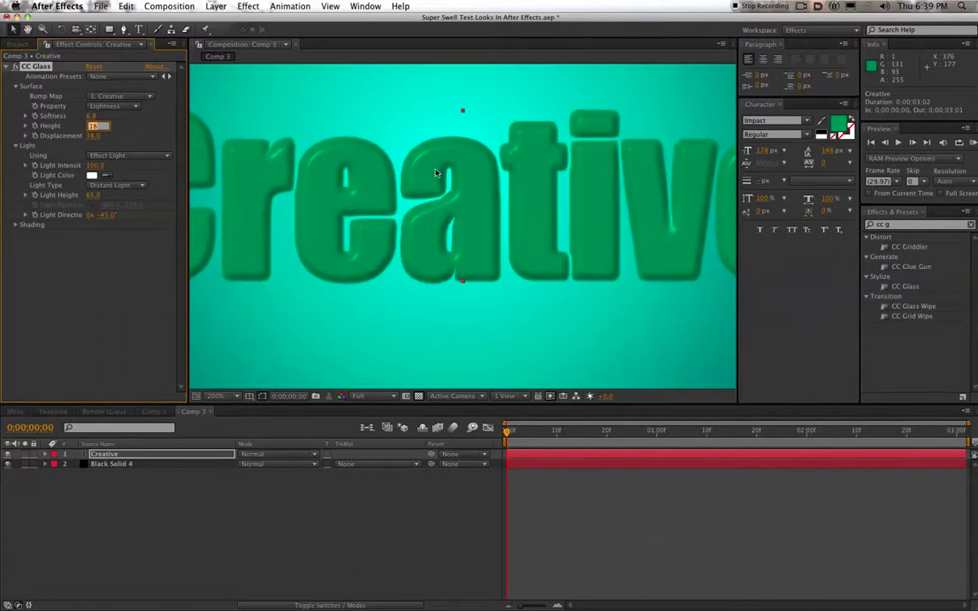
{"action": "key", "text": "Down"}
{"action": "key", "text": "Down"}
{"action": "key", "text": "Down"}
{"action": "key", "text": "Down"}
{"action": "key", "text": "Down"}
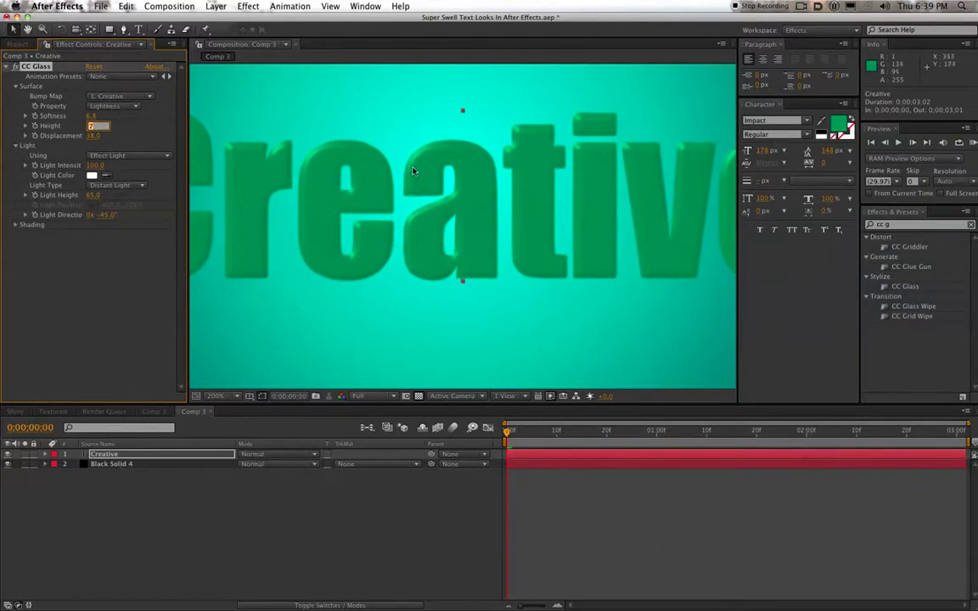
- View the whole Creative title and switch to the Shiny composition to examine the Nifty text's CC Glass settings
{"action": "scroll", "coordinate": [478, 208], "scroll_direction": "down", "scroll_amount": 1}
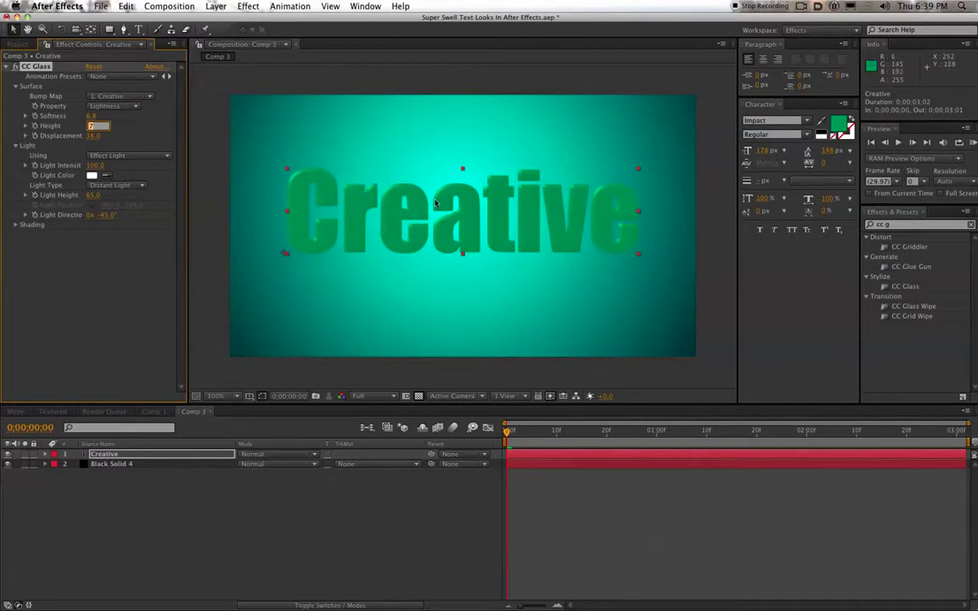
{"action": "left_click", "coordinate": [9, 464]}
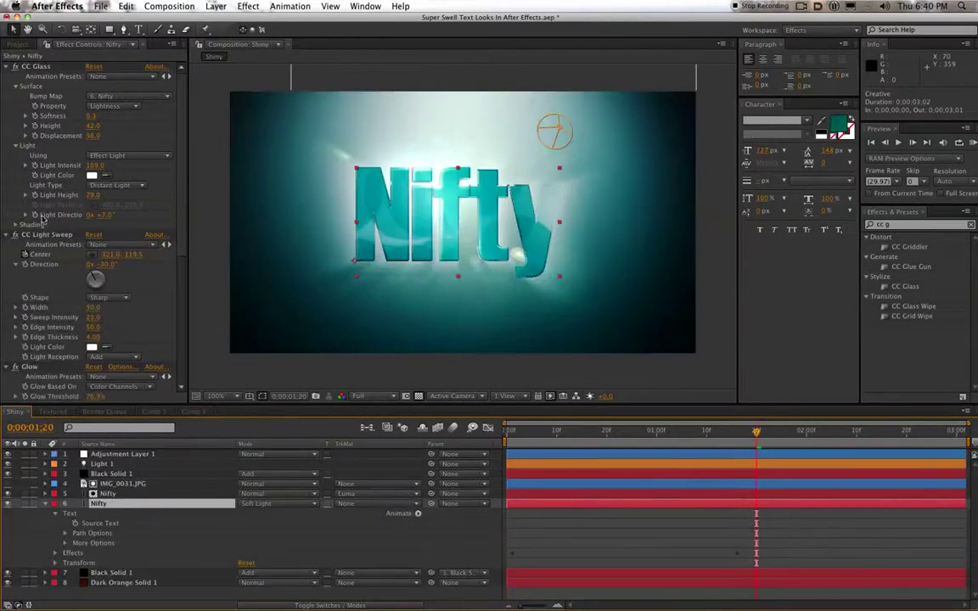
- Search the effects for "bum" and undo the hiding of Comp 3's background solid
{"action": "left_click", "coordinate": [157, 413]}
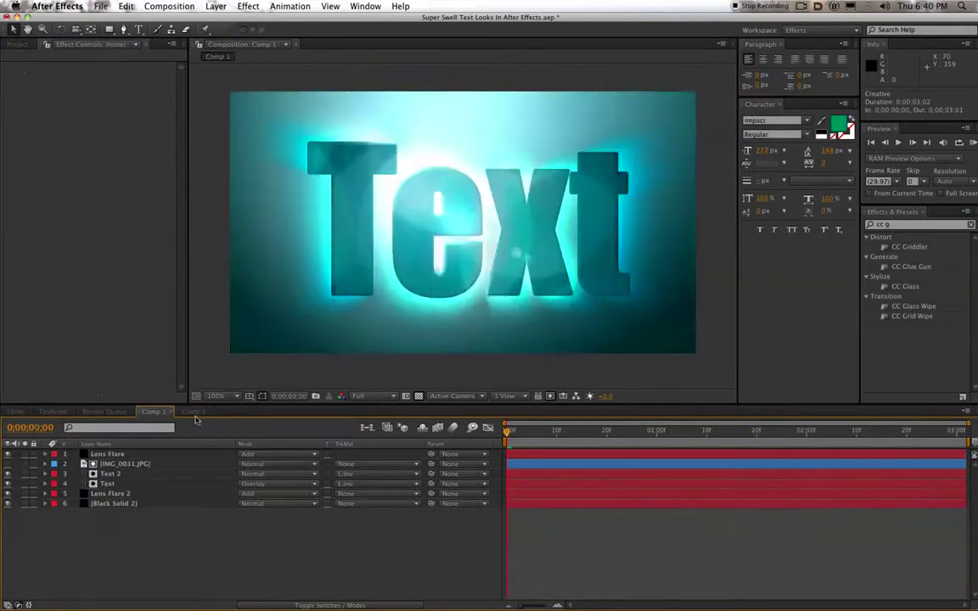
{"action": "left_click", "coordinate": [193, 412]}
{"action": "left_click_drag", "start_coordinate": [900, 224], "coordinate": [886, 225]}
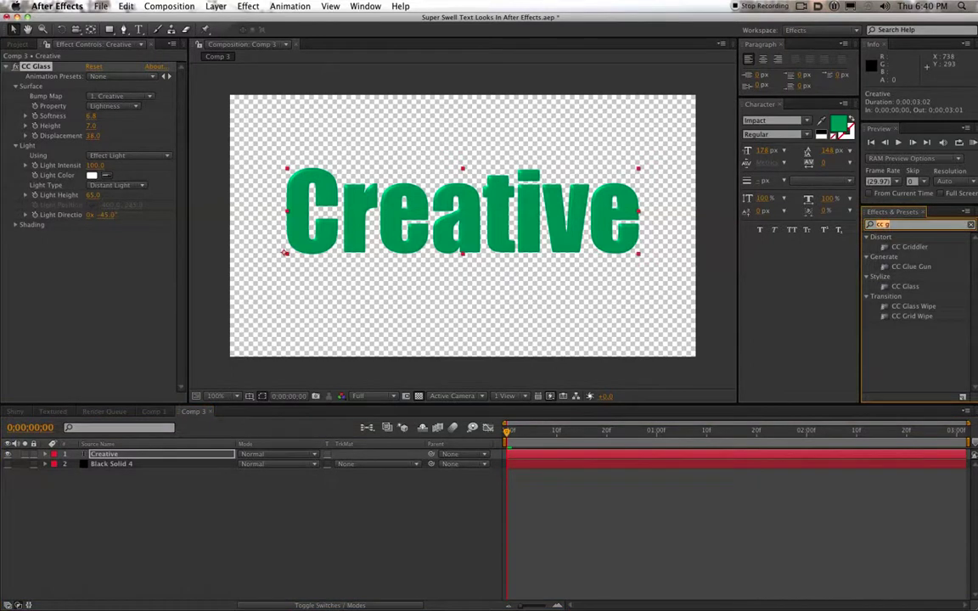
{"action": "type", "text": "bum"}
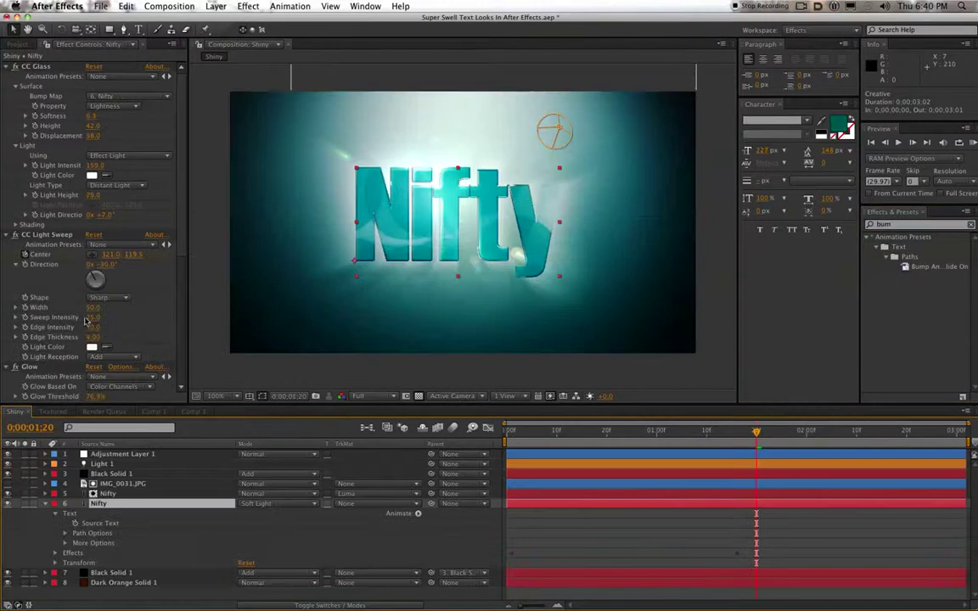
{"action": "key", "text": "super+z"}
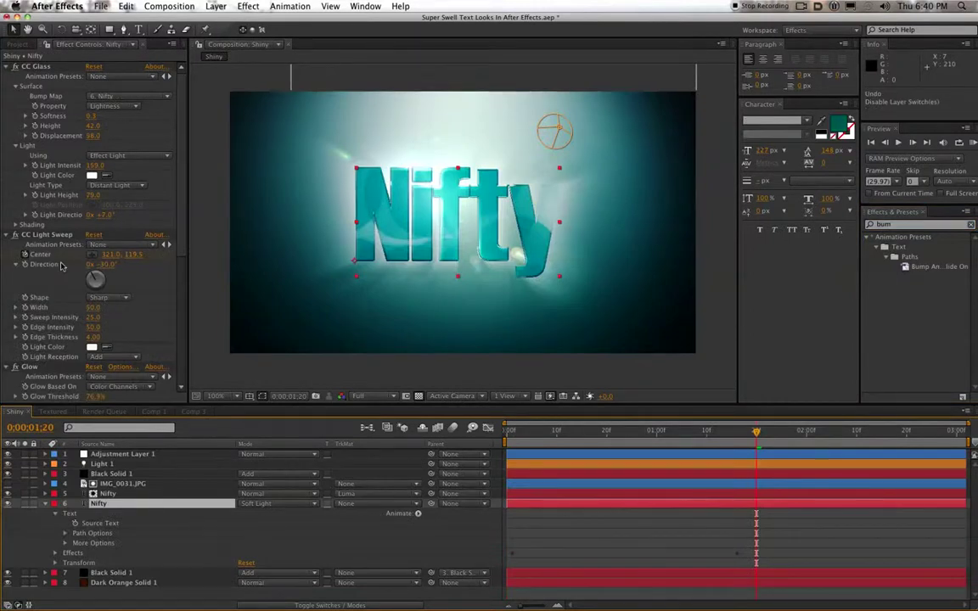
- Find the Color Emboss effect and apply it to the Creative text in Comp 3
{"action": "left_click", "coordinate": [164, 413]}
{"action": "left_click", "coordinate": [193, 413]}
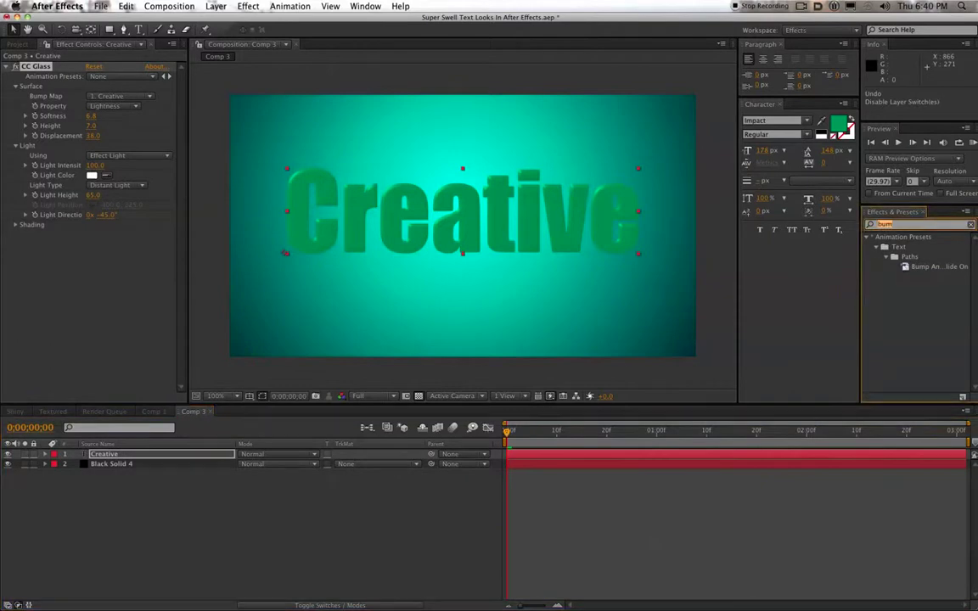
{"action": "type", "text": "color"}
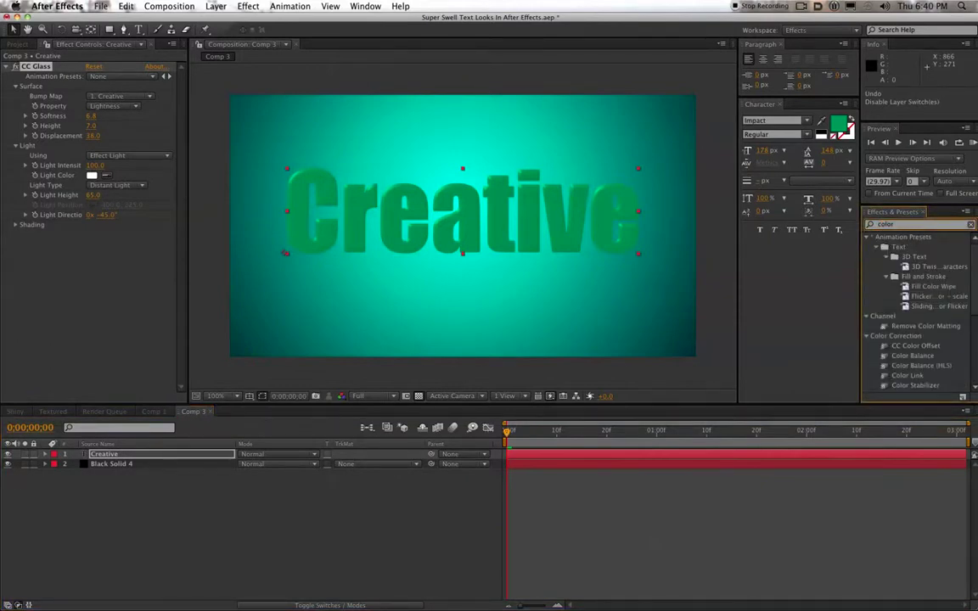
{"action": "type", "text": " emb"}
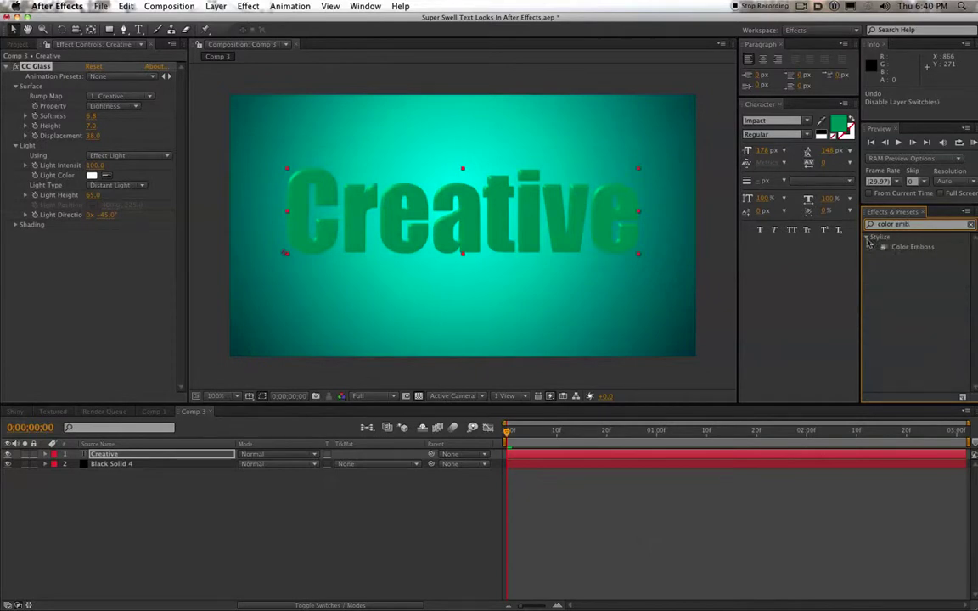
{"action": "left_click_drag", "start_coordinate": [913, 248], "coordinate": [349, 225]}
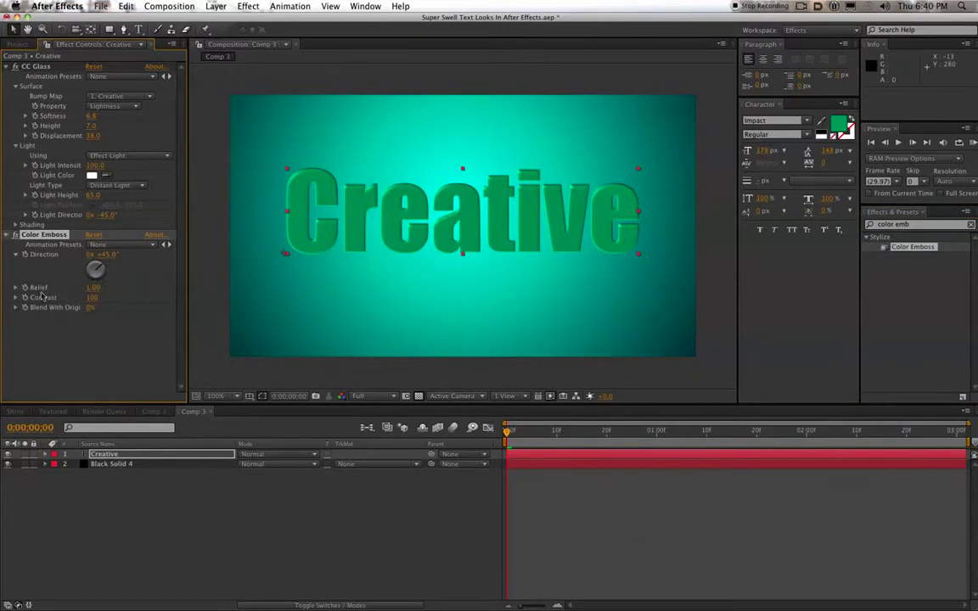
- Inspect the letter edges, turn off CC Glass on the Creative text, and raise the Color Emboss Relief to 2.90
{"action": "scroll", "coordinate": [381, 311], "scroll_direction": "up", "scroll_amount": 1}
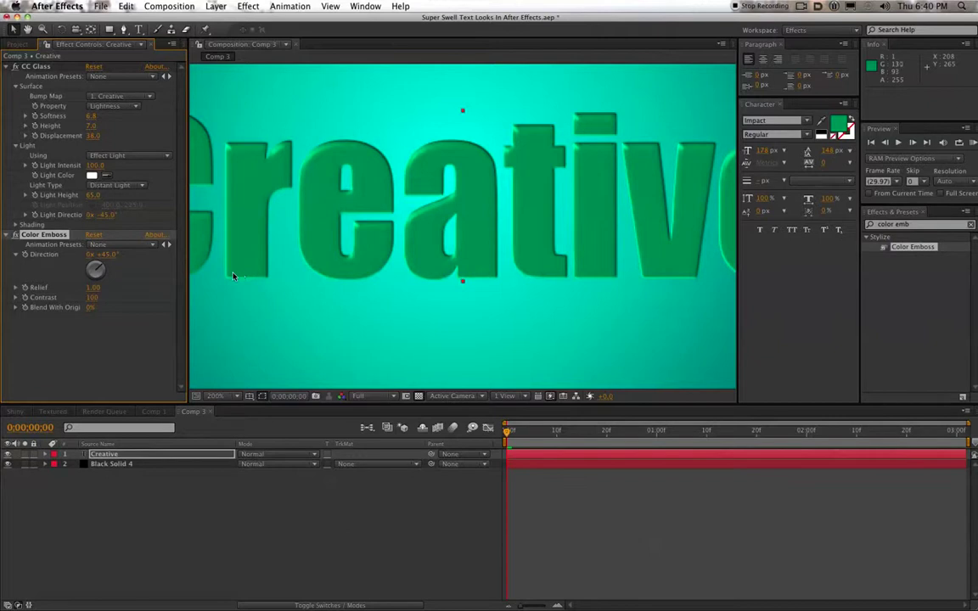
{"action": "left_click_drag", "start_coordinate": [187, 252], "coordinate": [174, 252]}
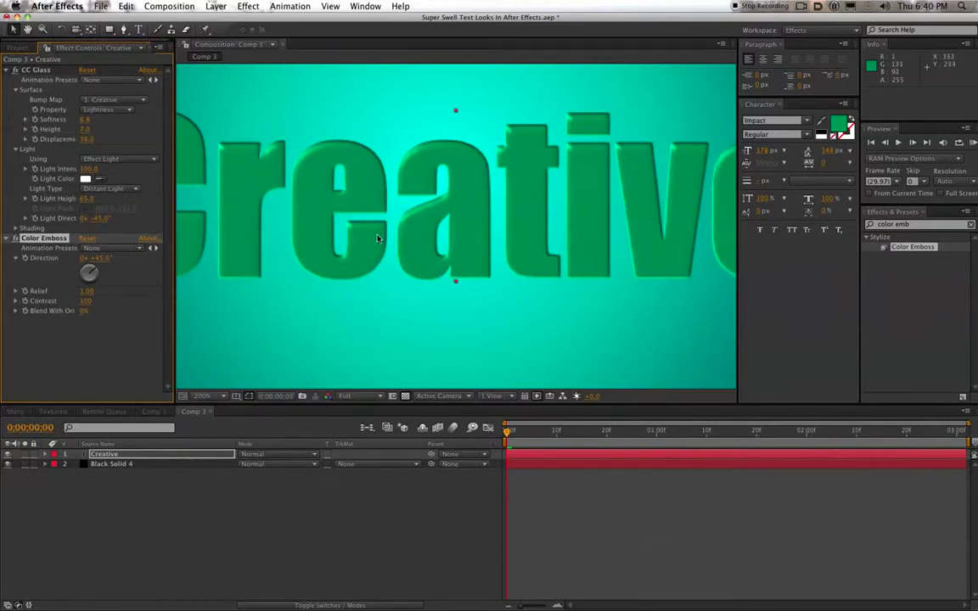
{"action": "key", "text": "comma"}
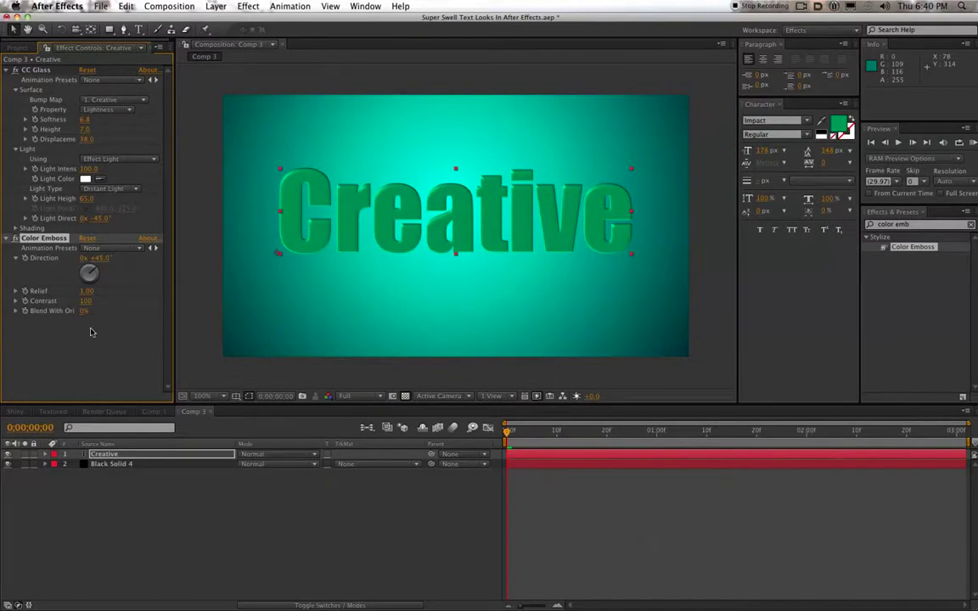
{"action": "left_click", "coordinate": [16, 70]}
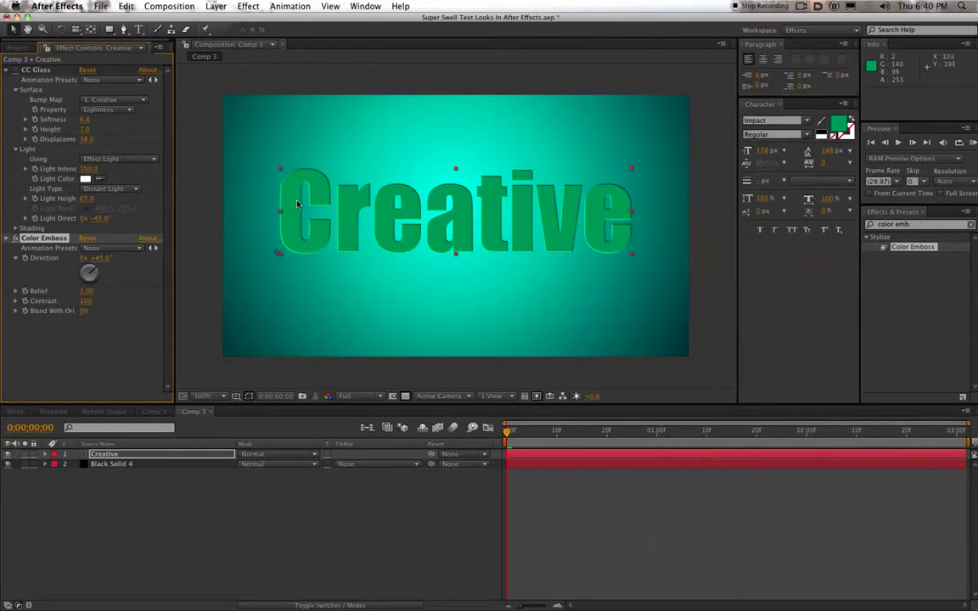
{"action": "key", "text": "period"}
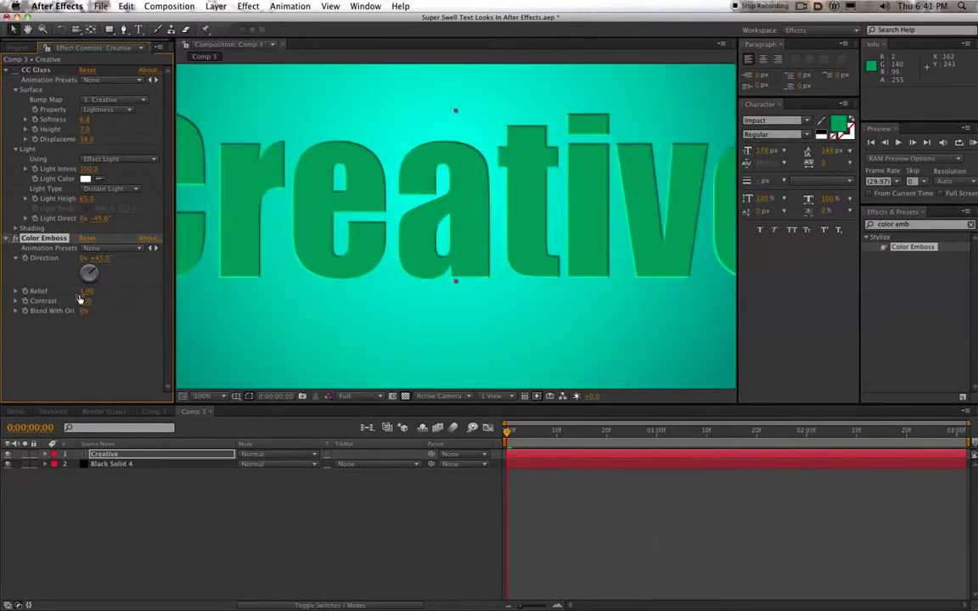
{"action": "left_click_drag", "start_coordinate": [81, 291], "coordinate": [90, 296]}
{"action": "key", "text": "comma"}
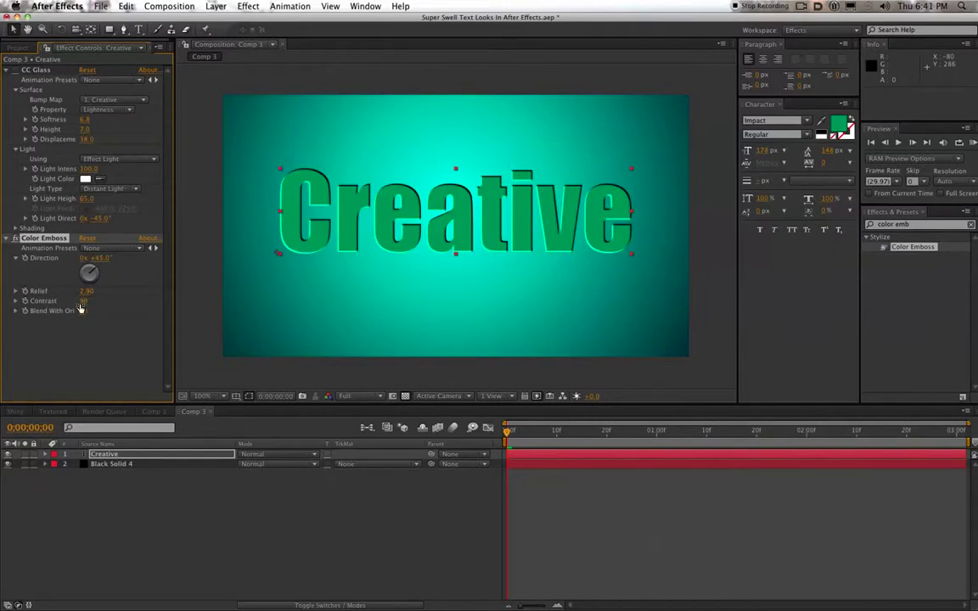
- Set the Color Emboss Contrast to 167 and, with CC Glass back on, compare the text with and without the emboss
{"action": "left_click_drag", "start_coordinate": [83, 302], "coordinate": [124, 303]}
{"action": "left_click", "coordinate": [14, 70]}
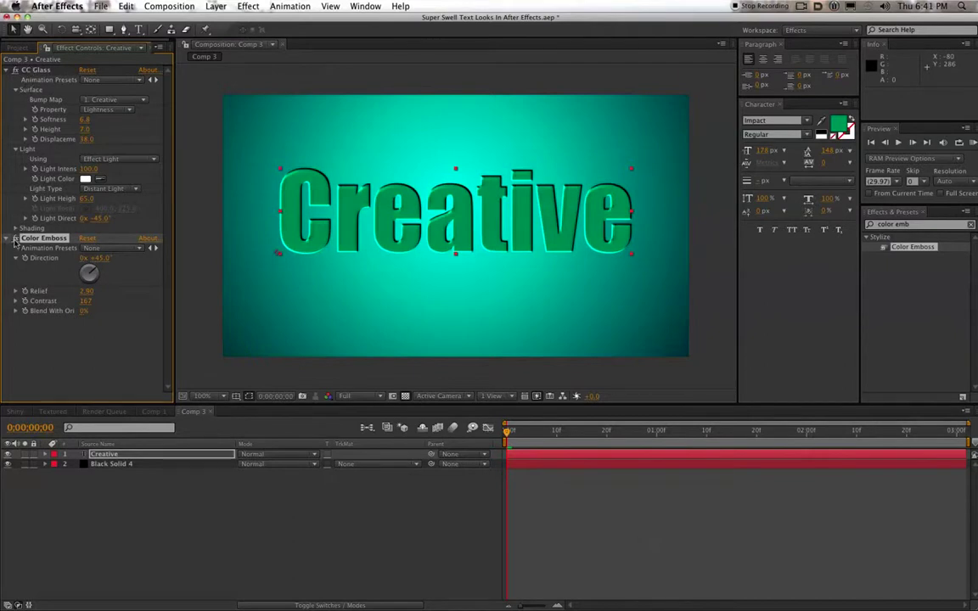
{"action": "left_click", "coordinate": [16, 239]}
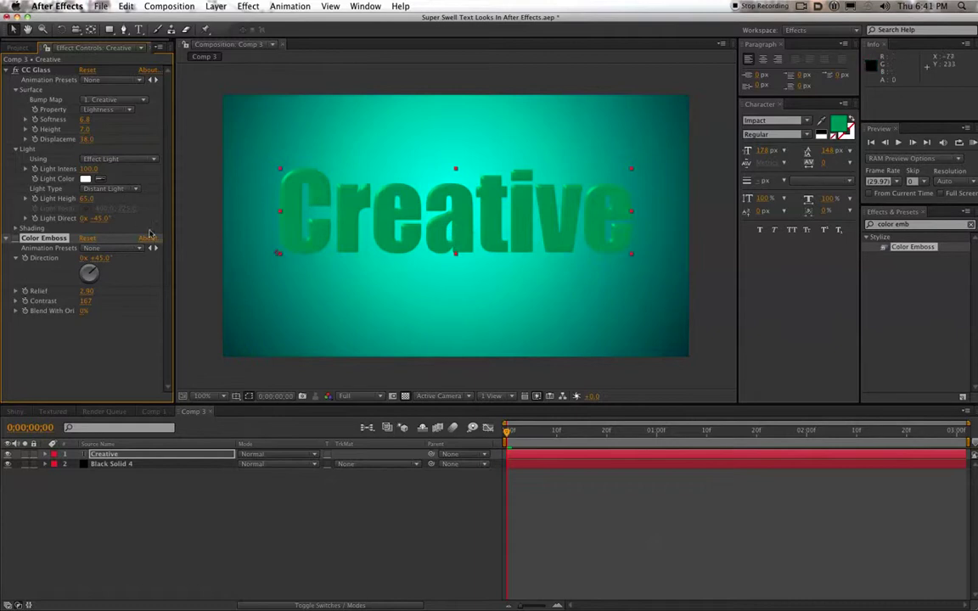
{"action": "left_click", "coordinate": [16, 239]}
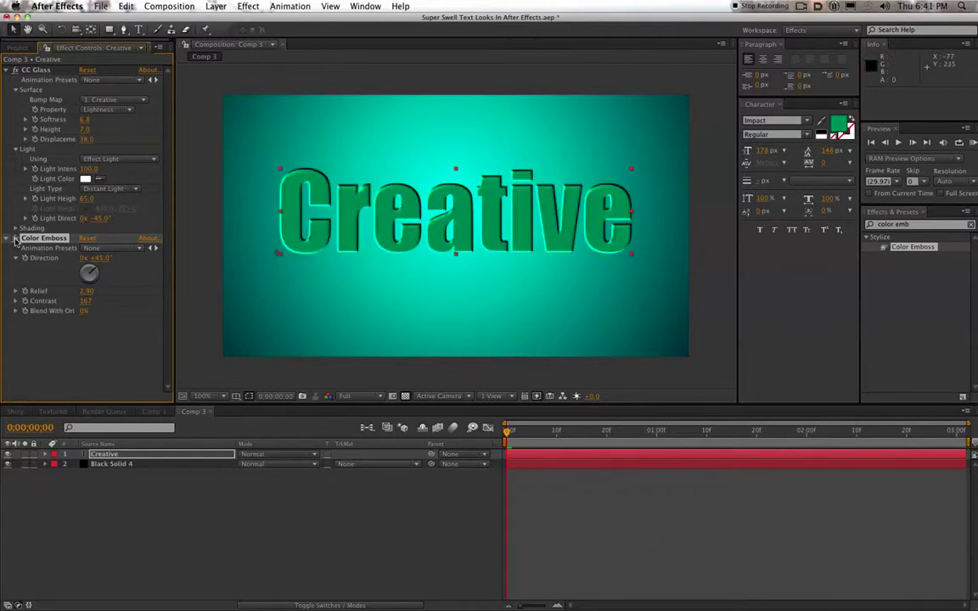
- Reduce the Color Emboss Relief to 0 and search the effects for "embos"
{"action": "left_click_drag", "start_coordinate": [86, 293], "coordinate": [58, 294]}
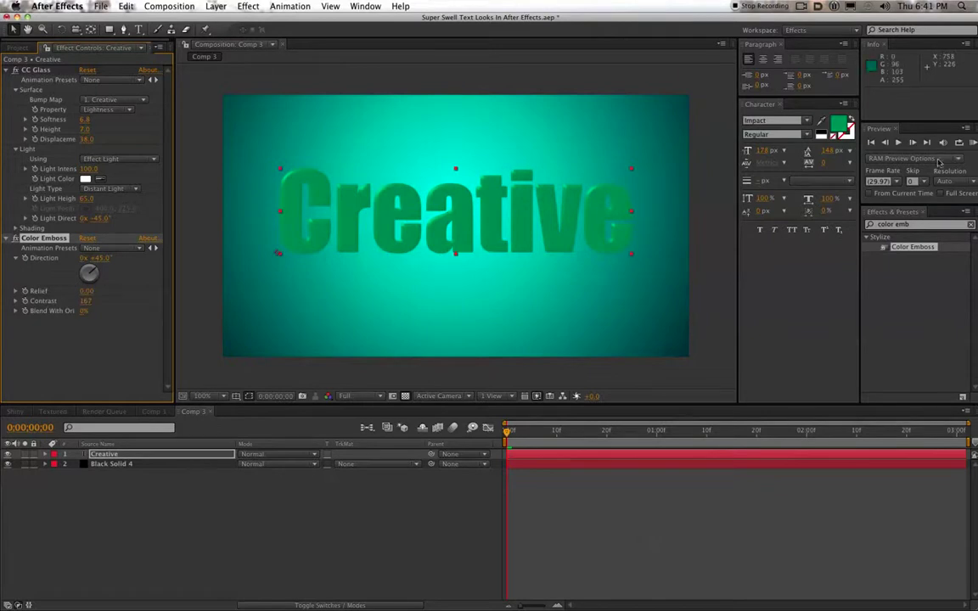
{"action": "left_click", "coordinate": [920, 224]}
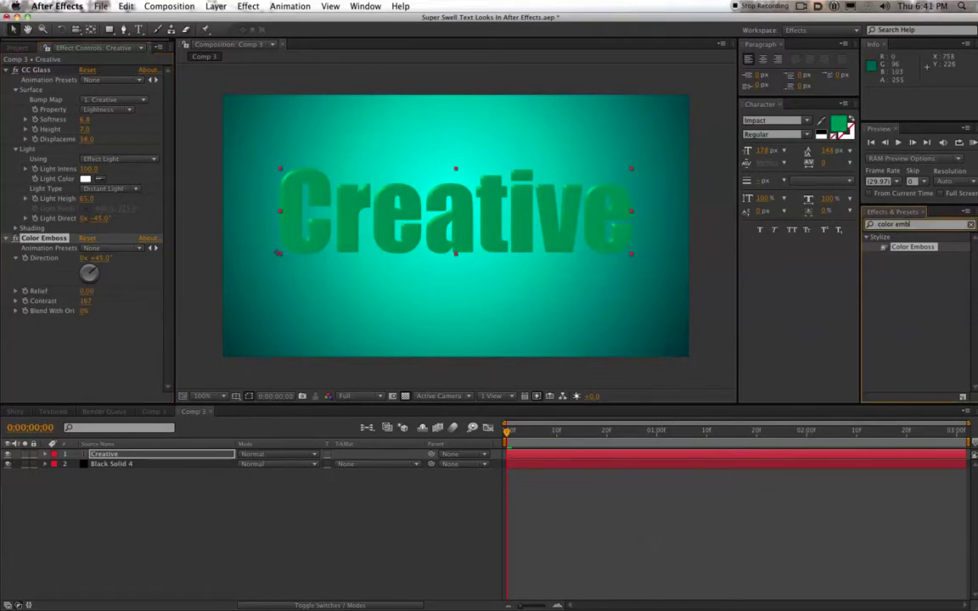
{"action": "left_click_drag", "start_coordinate": [921, 224], "coordinate": [839, 231]}
{"action": "type", "text": "embos"}
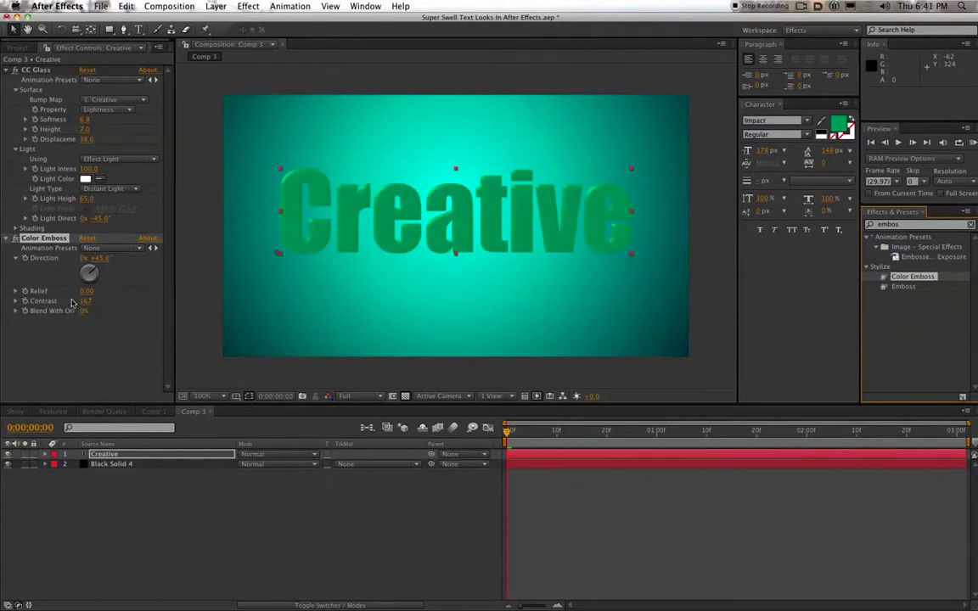
- Try a subtle emboss on the Creative text, stepping the Color Emboss Relief down to 0.6
{"action": "left_click_drag", "start_coordinate": [85, 291], "coordinate": [97, 297]}
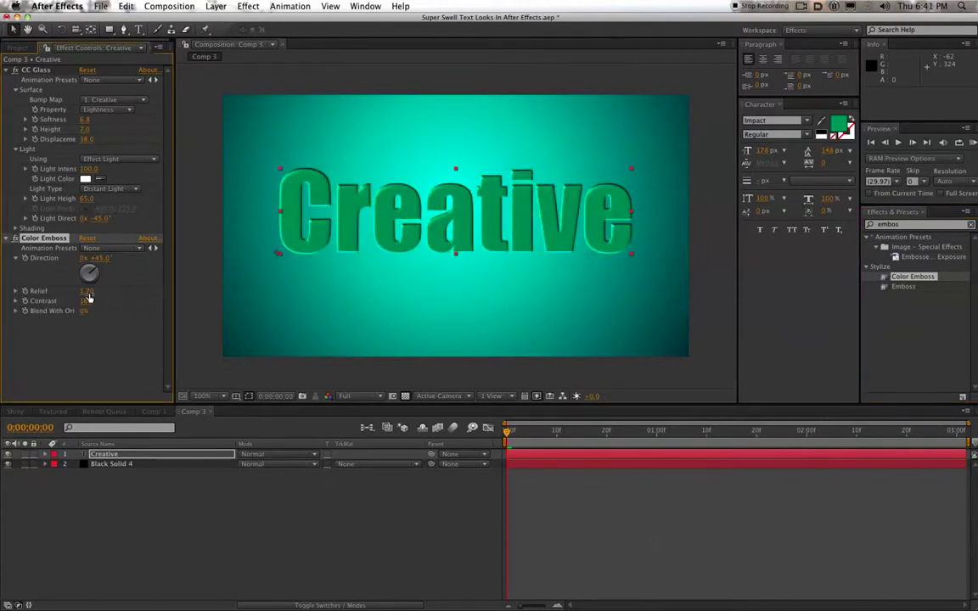
{"action": "left_click", "coordinate": [88, 291]}
{"action": "key", "text": "super+Down"}
{"action": "key", "text": "super+Down"}
{"action": "key", "text": "super+Down"}
{"action": "key", "text": "super+Down"}
{"action": "key", "text": "super+Down"}
{"action": "key", "text": "super+Down"}
{"action": "key", "text": "super+Down"}
{"action": "key", "text": "super+Down"}
{"action": "key", "text": "super+Down"}
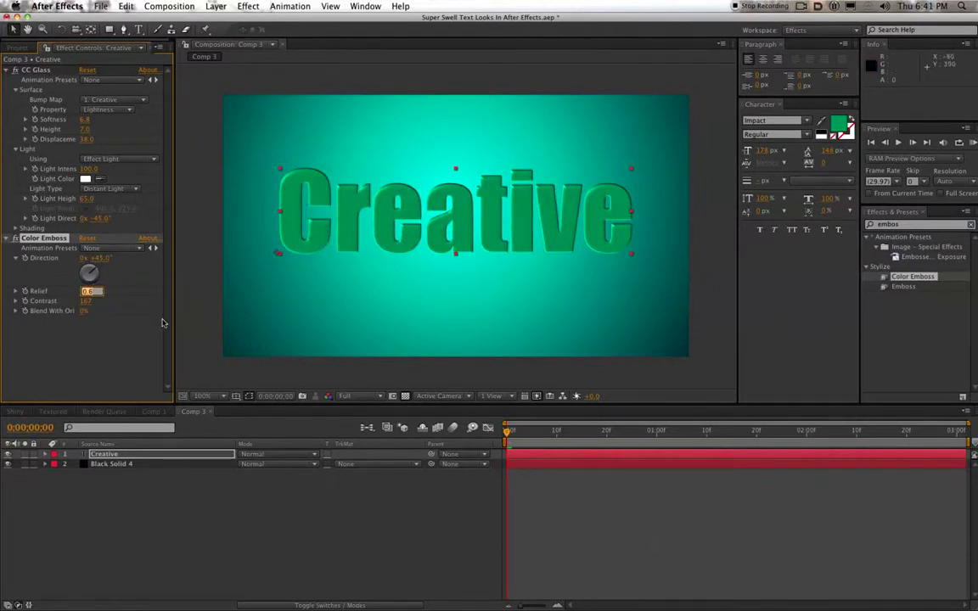
- Strengthen the Creative text's emboss in small increments to a Relief of 1.40
{"action": "key", "text": "super+Up"}
{"action": "key", "text": "super+Up"}
{"action": "key", "text": "super+Up"}
{"action": "key", "text": "super+Up"}
{"action": "key", "text": "super+Up"}
{"action": "key", "text": "super+Up"}
{"action": "key", "text": "super+Up"}
{"action": "key", "text": "super+Up"}
{"action": "key", "text": "super+Down"}
{"action": "key", "text": "super+Down"}
- Turn off Color Emboss and delete it from the Creative text
{"action": "left_click", "coordinate": [14, 239]}
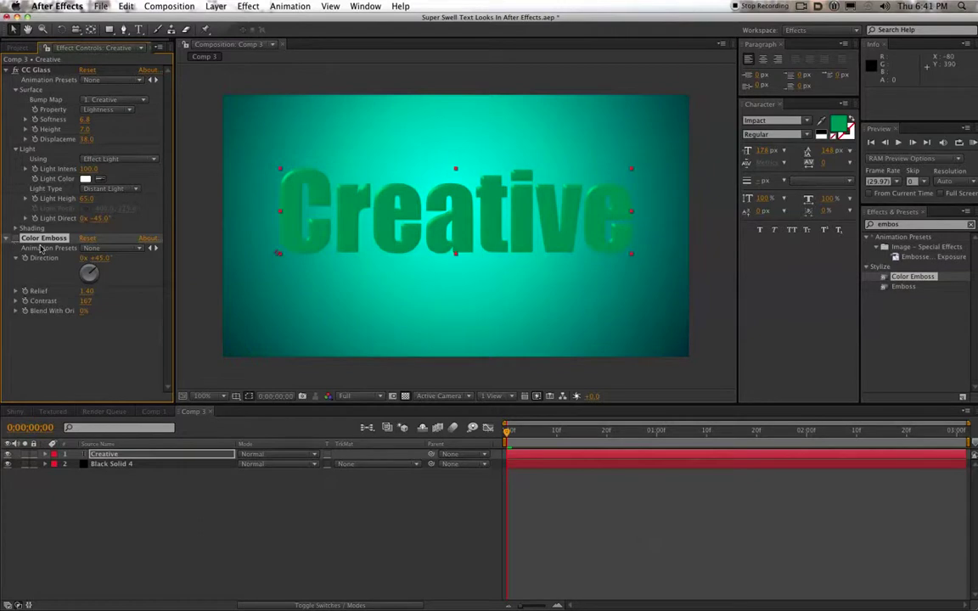
{"action": "key", "text": "Delete"}
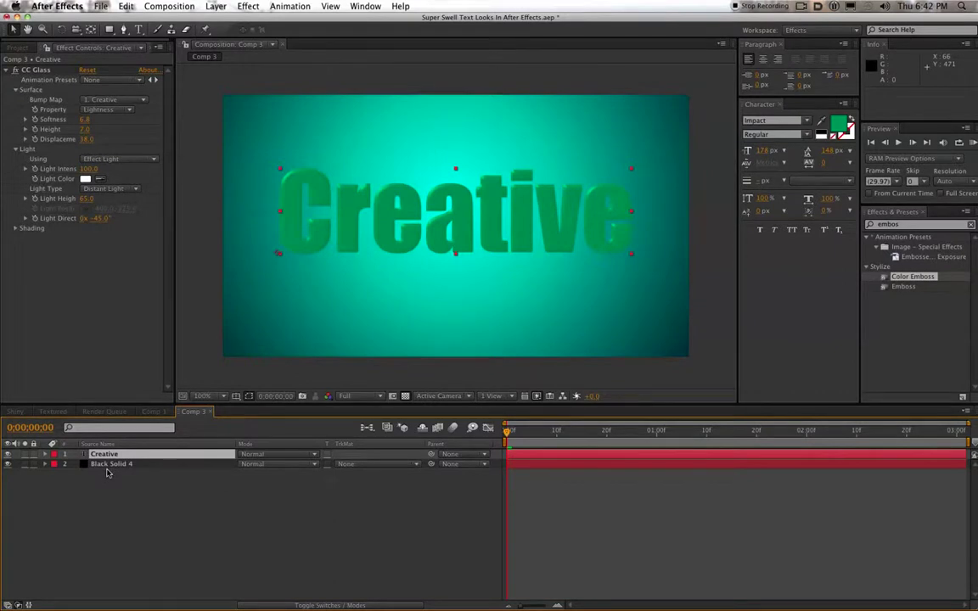
- Check the Ramp settings of Comp 3's background solid and examine the Nifty title in the Shiny composition
{"action": "left_click", "coordinate": [110, 466]}
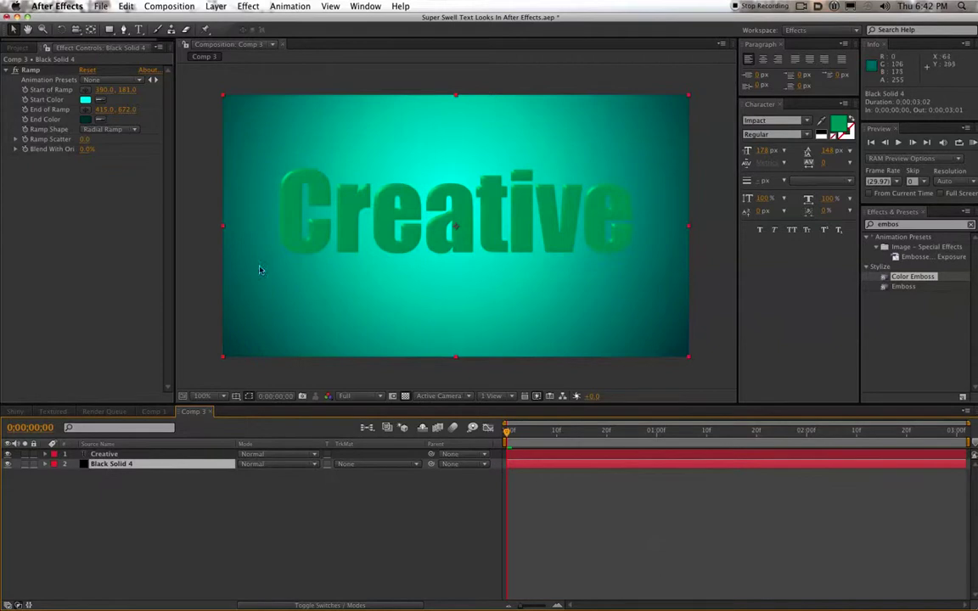
{"action": "left_click", "coordinate": [8, 412]}
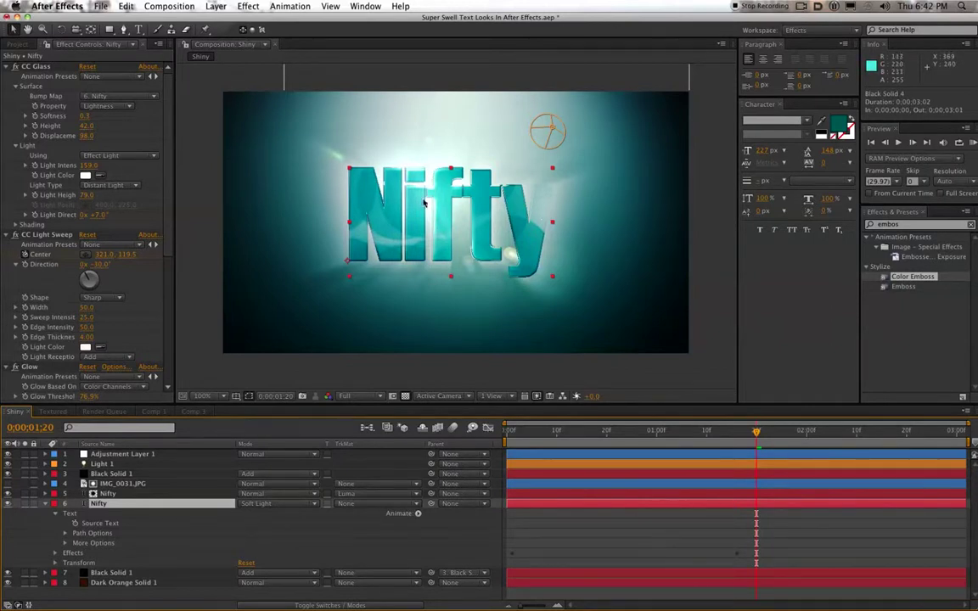
{"action": "scroll", "coordinate": [425, 201], "scroll_direction": "up", "scroll_amount": 2}
{"action": "scroll", "coordinate": [440, 185], "scroll_direction": "down", "scroll_amount": 2}
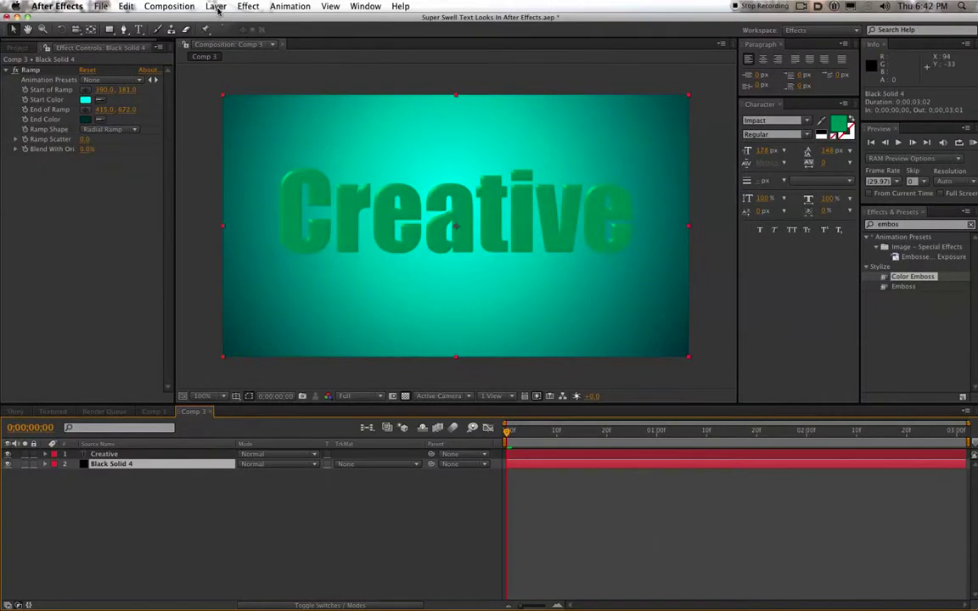
- Add a new comp-sized black solid above the Creative text in Comp 3
{"action": "left_click", "coordinate": [298, 85]}
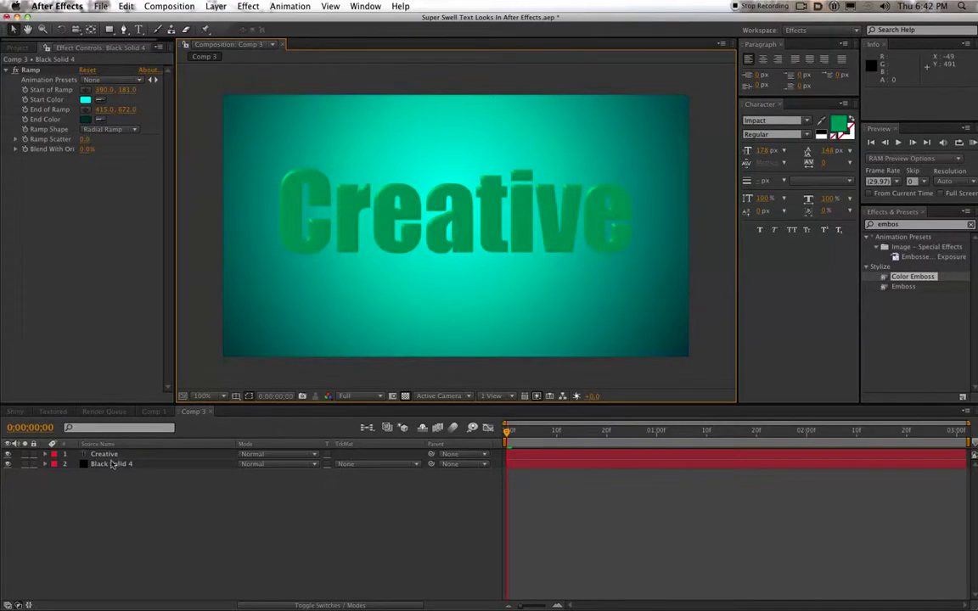
{"action": "left_click", "coordinate": [217, 7]}
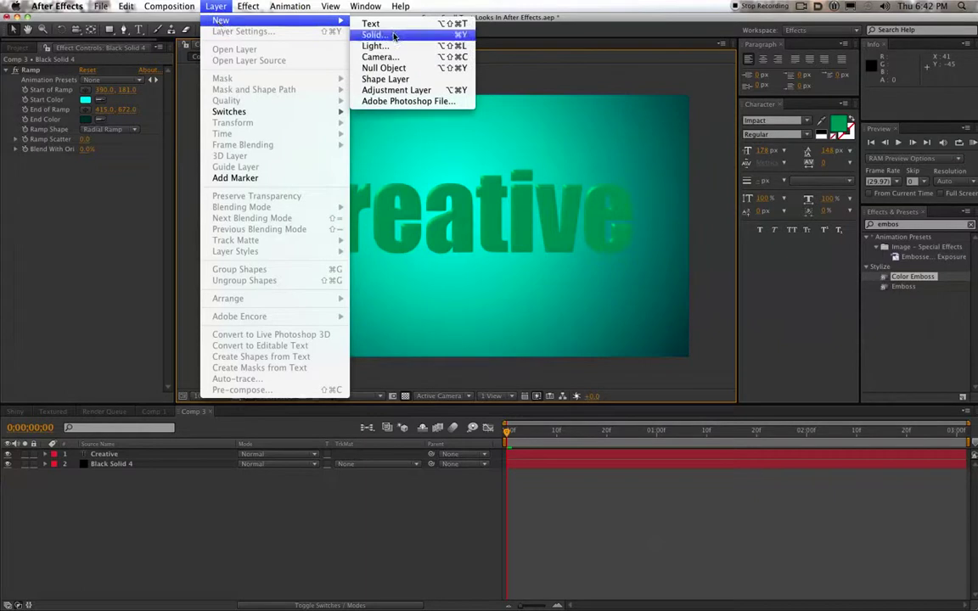
{"action": "mouse_move", "coordinate": [246, 20]}
{"action": "left_click", "coordinate": [405, 39]}
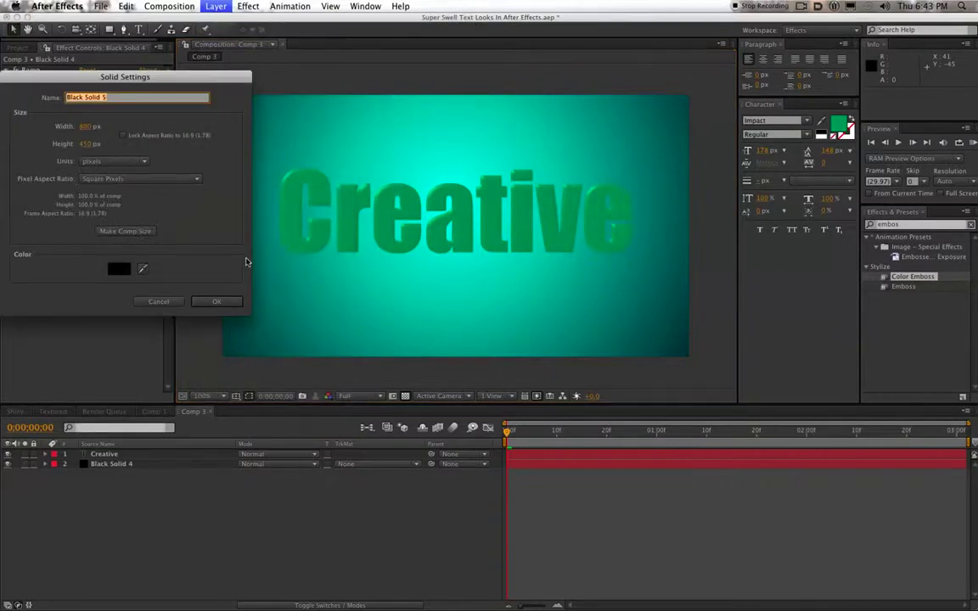
{"action": "left_click", "coordinate": [218, 301]}
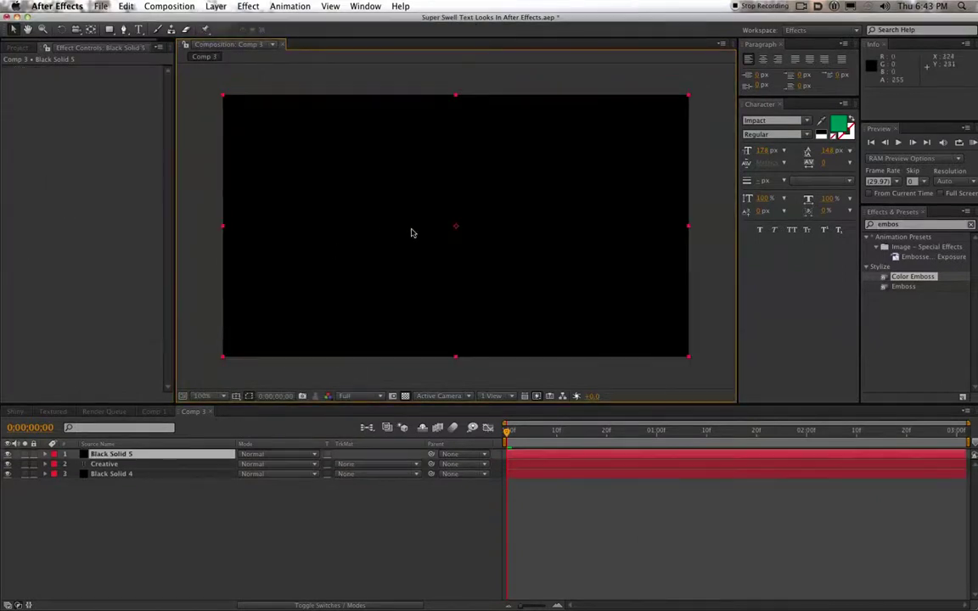
- Apply the Lens Flare effect to the new black solid
{"action": "left_click", "coordinate": [214, 6]}
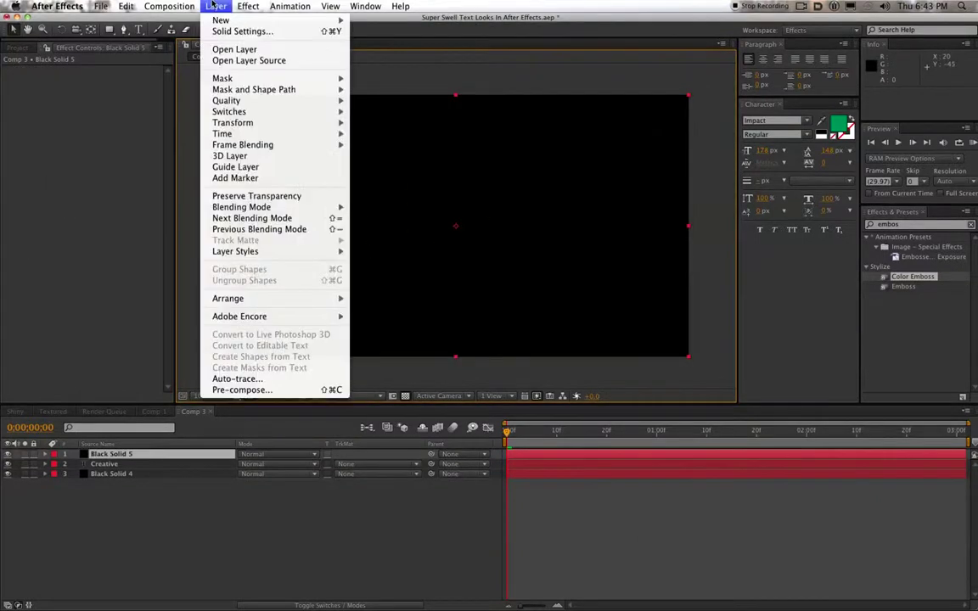
{"action": "mouse_move", "coordinate": [254, 6]}
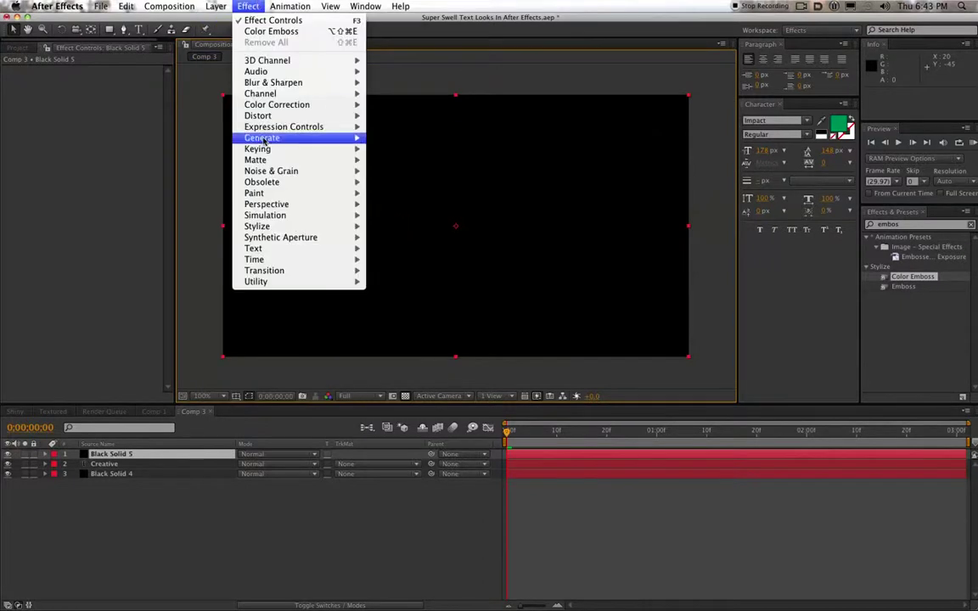
{"action": "mouse_move", "coordinate": [288, 138]}
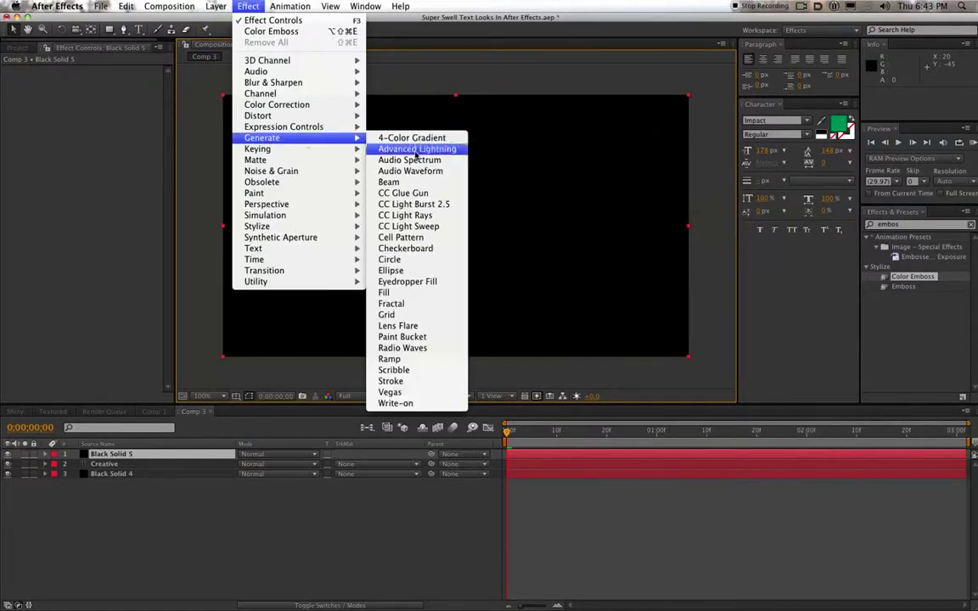
{"action": "left_click", "coordinate": [414, 326]}
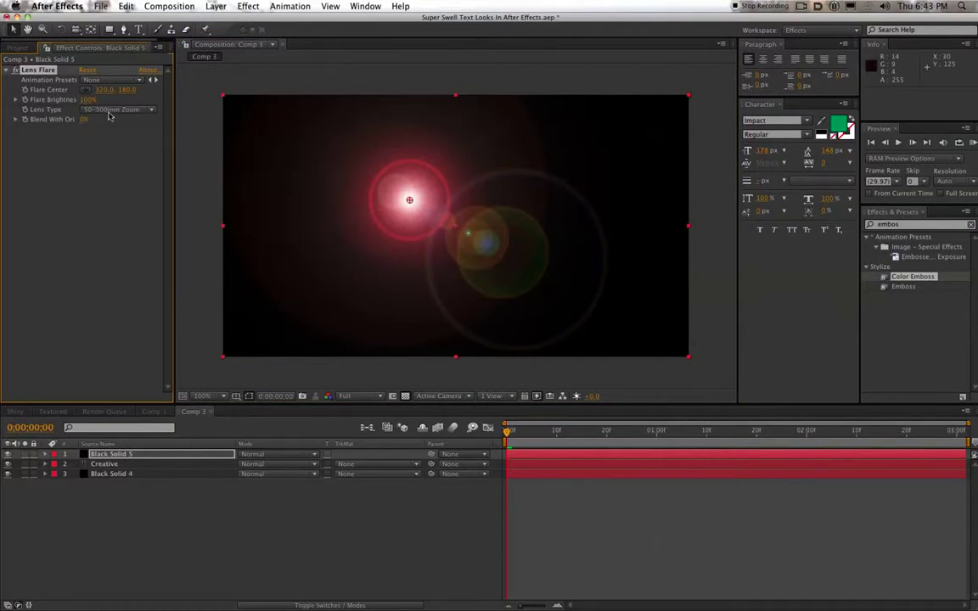
- Set the Lens Flare's lens type to 105mm Prime and apply CC Radial Fast Blur to the same solid
{"action": "left_click", "coordinate": [111, 113]}
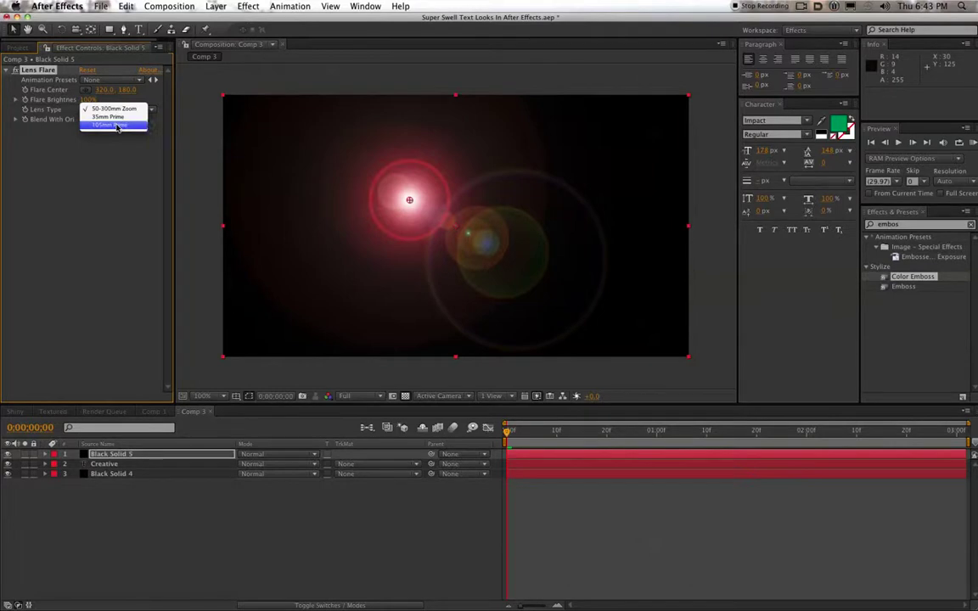
{"action": "left_click", "coordinate": [115, 126]}
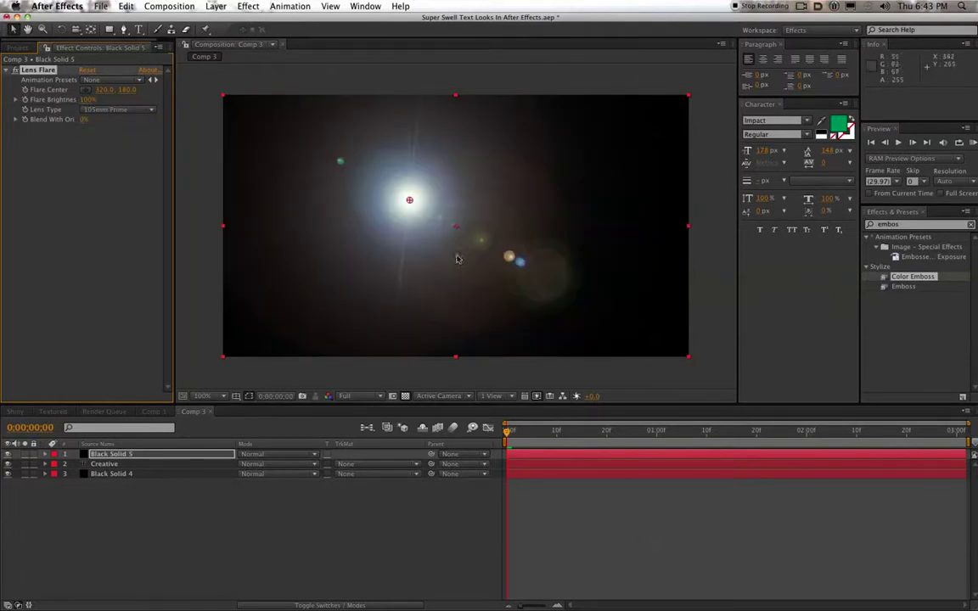
{"action": "left_click", "coordinate": [889, 224]}
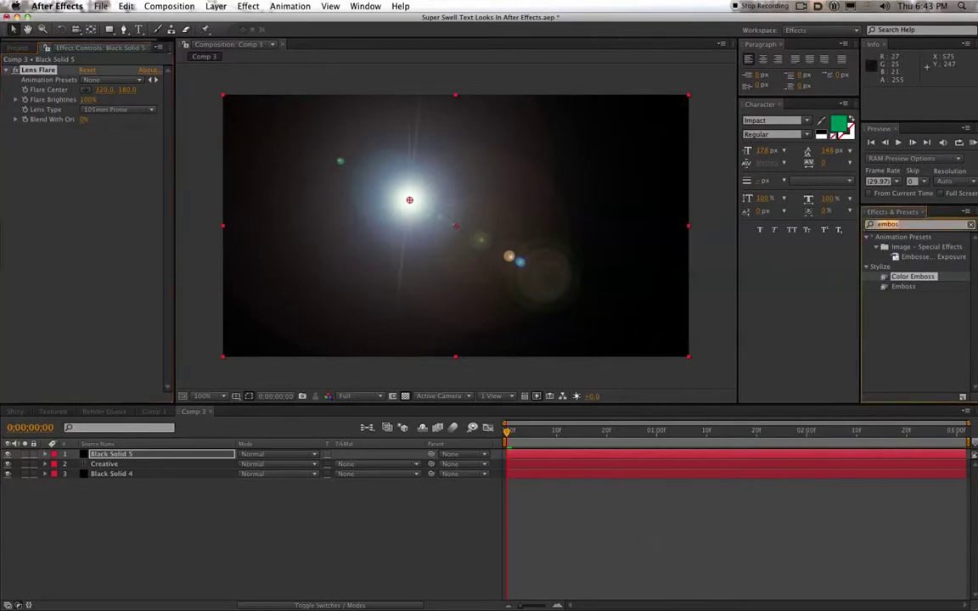
{"action": "type", "text": "cc "}
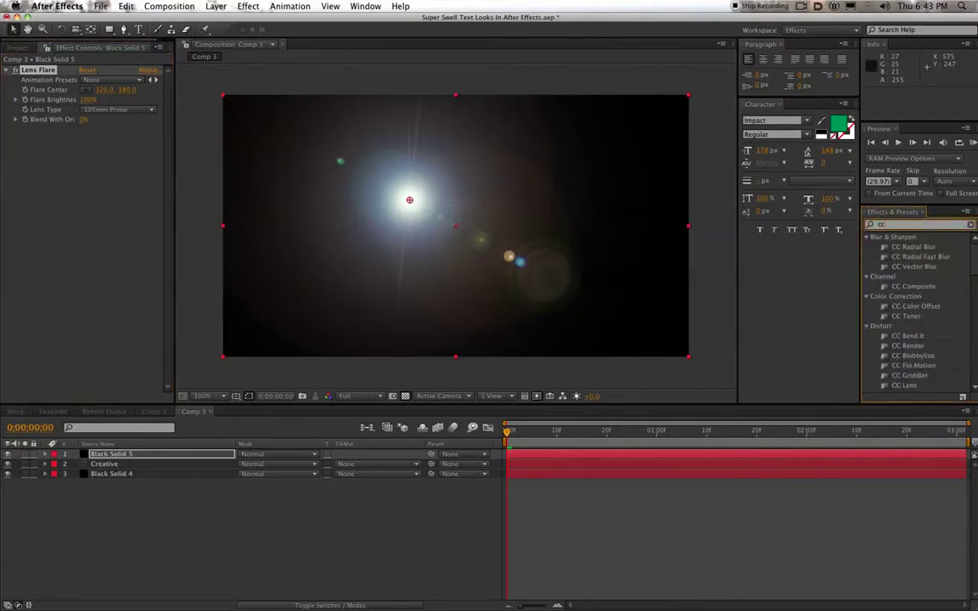
{"action": "type", "text": "l"}
{"action": "left_click", "coordinate": [915, 257]}
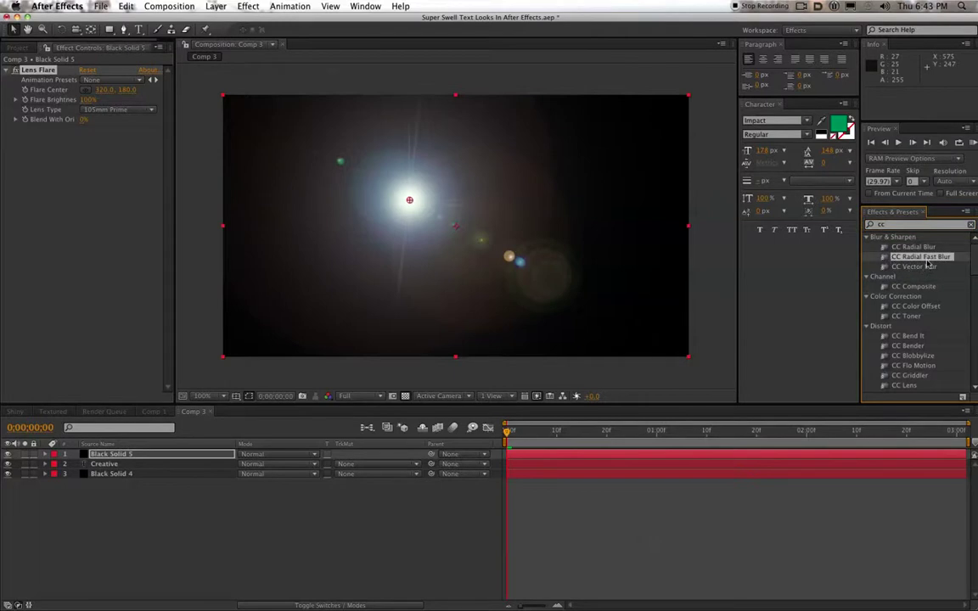
{"action": "left_click_drag", "start_coordinate": [936, 264], "coordinate": [153, 455]}
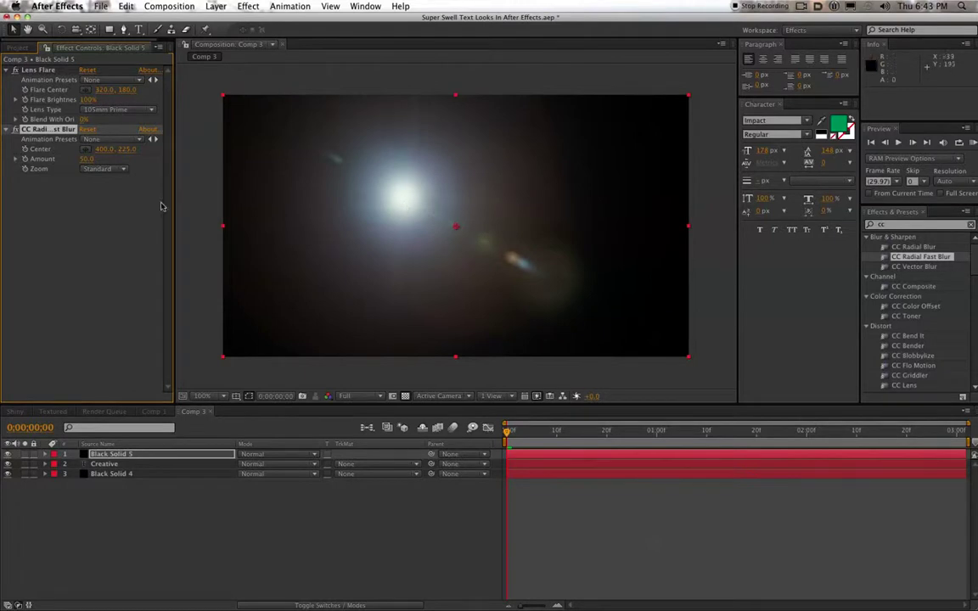
- Set the CC Radial Fast Blur amount on the flare solid to 46
{"action": "left_click", "coordinate": [108, 173]}
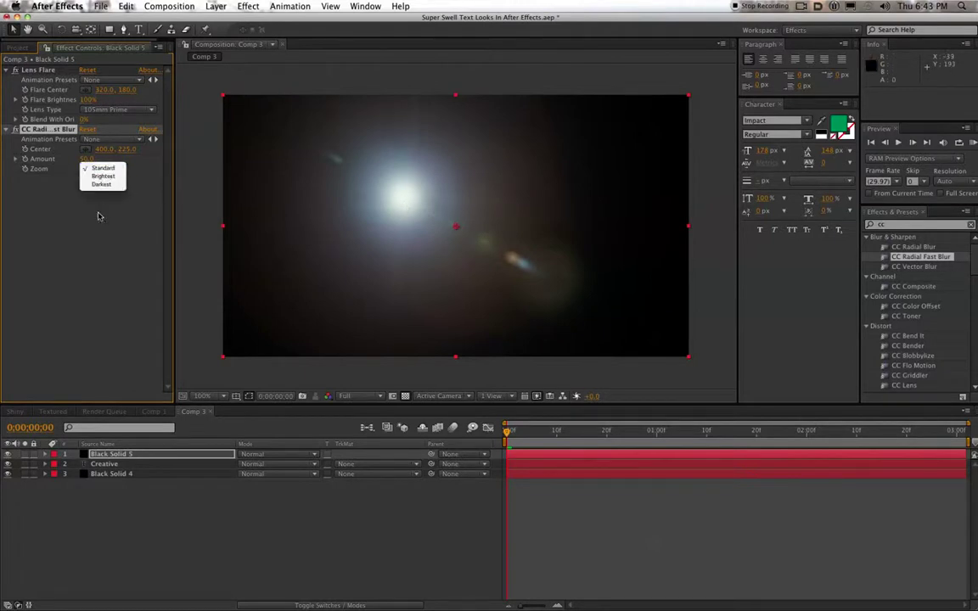
{"action": "left_click", "coordinate": [99, 214]}
{"action": "mouse_move", "coordinate": [84, 160]}
{"action": "left_mouse_down"}
{"action": "mouse_move", "coordinate": [94, 160]}
{"action": "mouse_move", "coordinate": [84, 161]}
{"action": "left_mouse_up"}
{"action": "left_click", "coordinate": [86, 160]}
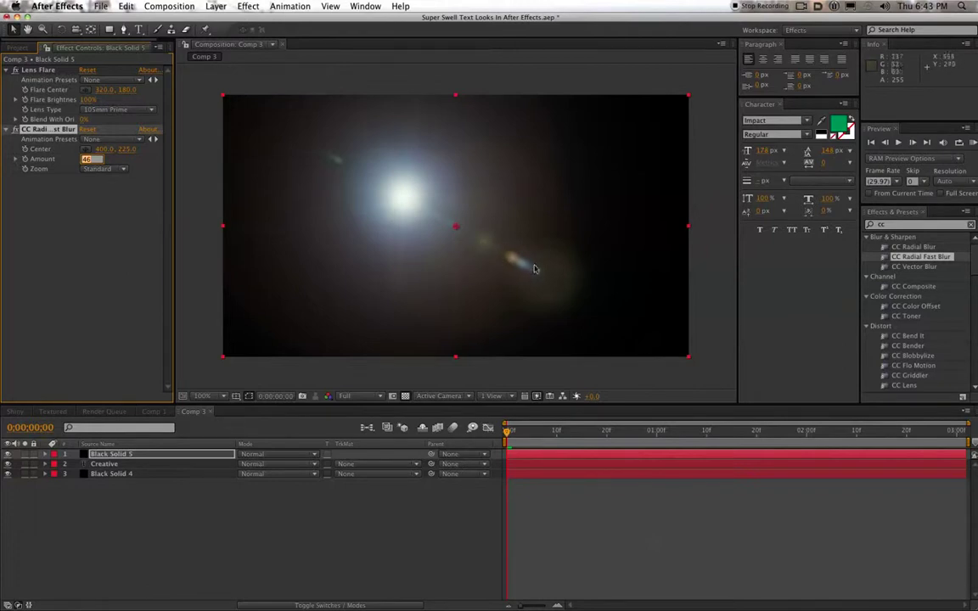
{"action": "left_click", "coordinate": [97, 180]}
- Try the Brightest and Darkest zoom modes of CC Radial Fast Blur and return it to Standard
{"action": "left_click", "coordinate": [98, 170]}
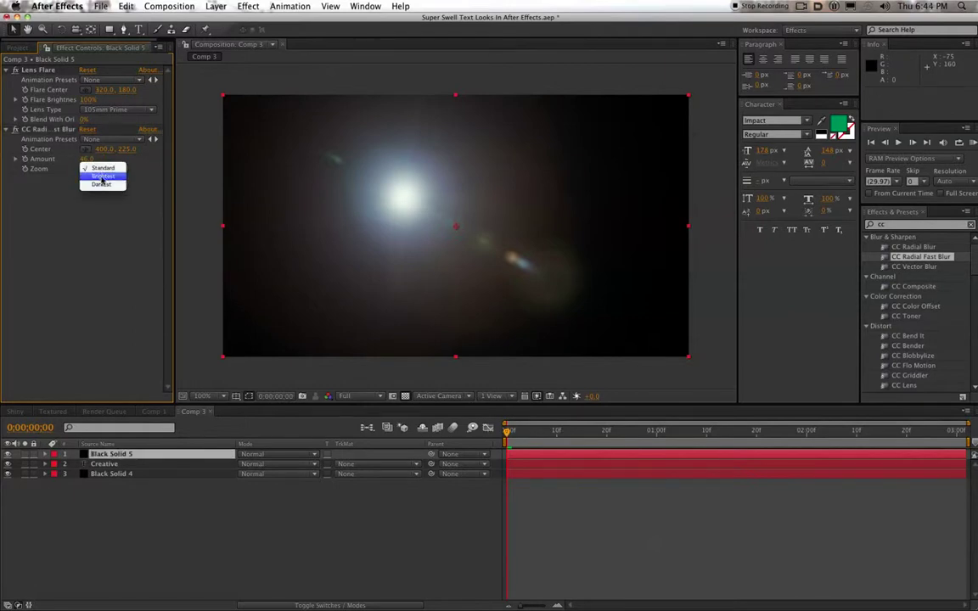
{"action": "left_click", "coordinate": [106, 180]}
{"action": "left_click", "coordinate": [102, 168]}
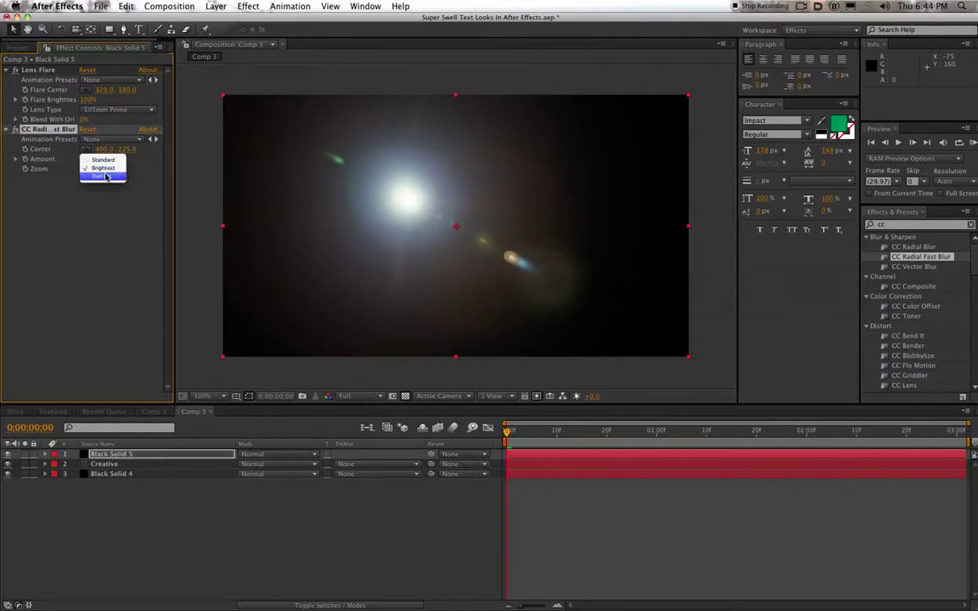
{"action": "left_click", "coordinate": [103, 177]}
{"action": "left_click", "coordinate": [105, 170]}
{"action": "left_click", "coordinate": [102, 165]}
{"action": "left_click", "coordinate": [107, 168]}
{"action": "left_click", "coordinate": [105, 160]}
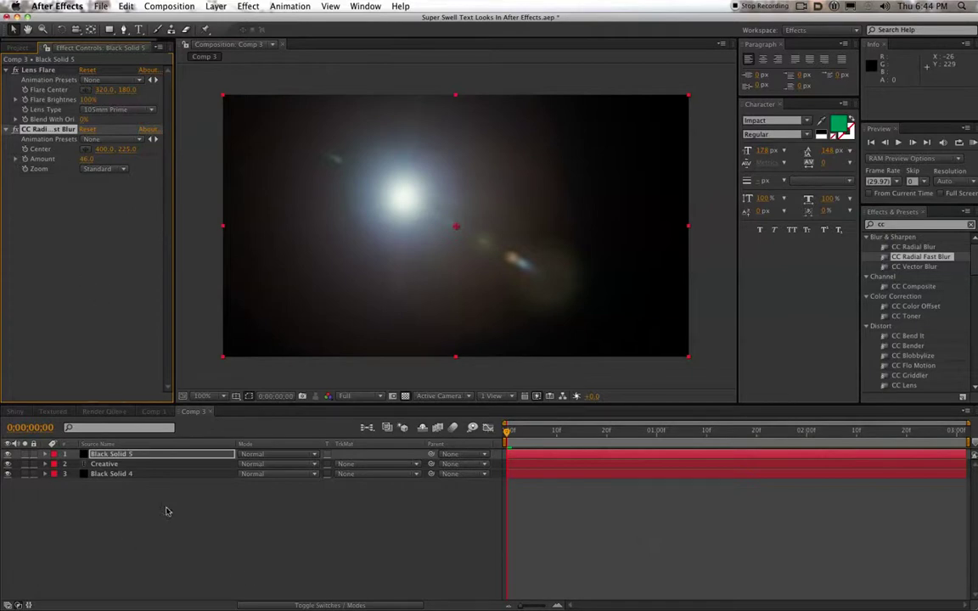
- Move the flare solid below the Creative text layer and set its blending mode to Screen
{"action": "left_click", "coordinate": [113, 457]}
{"action": "left_click_drag", "start_coordinate": [106, 456], "coordinate": [106, 465]}
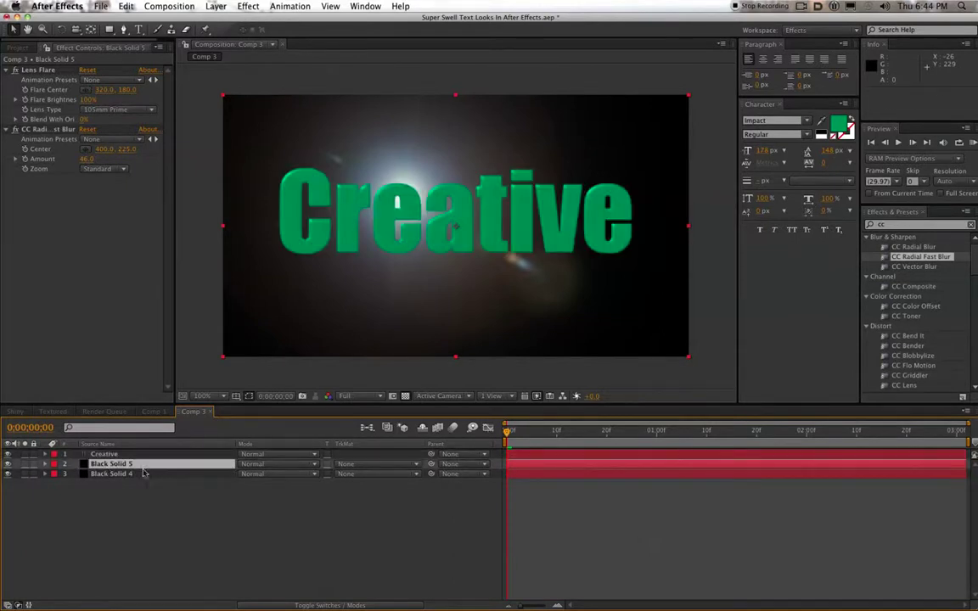
{"action": "left_click", "coordinate": [277, 465]}
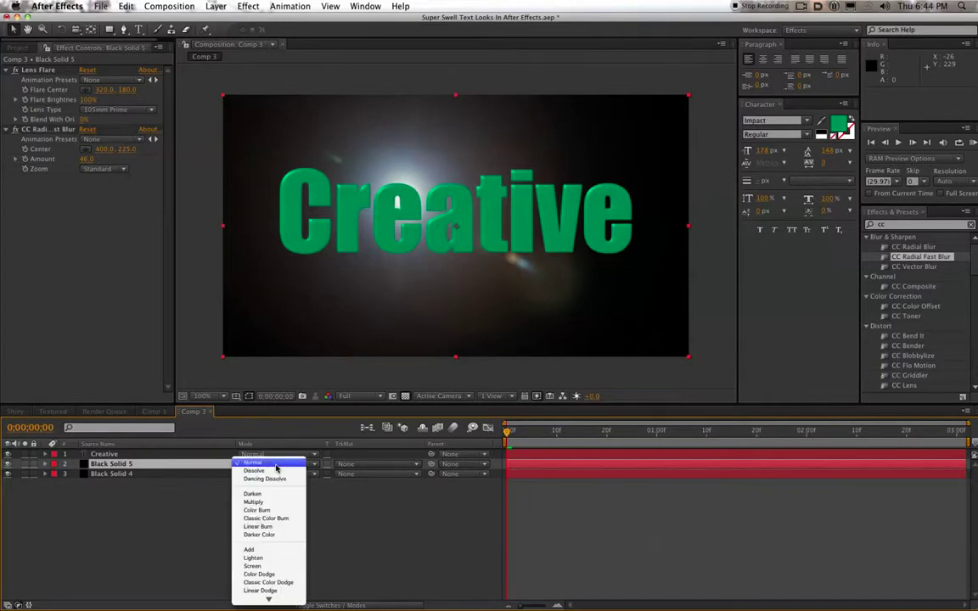
{"action": "left_click", "coordinate": [268, 565]}
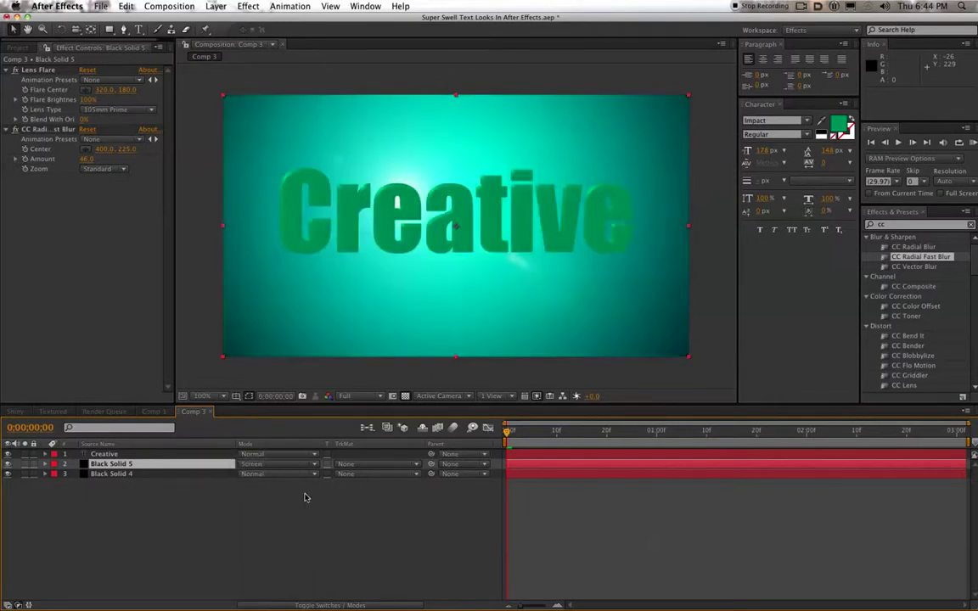
- Hide the Creative text and toggle the flare solid's visibility to compare the background with and without the flare
{"action": "left_click", "coordinate": [9, 455]}
{"action": "left_click", "coordinate": [9, 465]}
{"action": "left_click", "coordinate": [9, 465]}
{"action": "left_click", "coordinate": [9, 465]}
{"action": "left_click", "coordinate": [9, 466]}
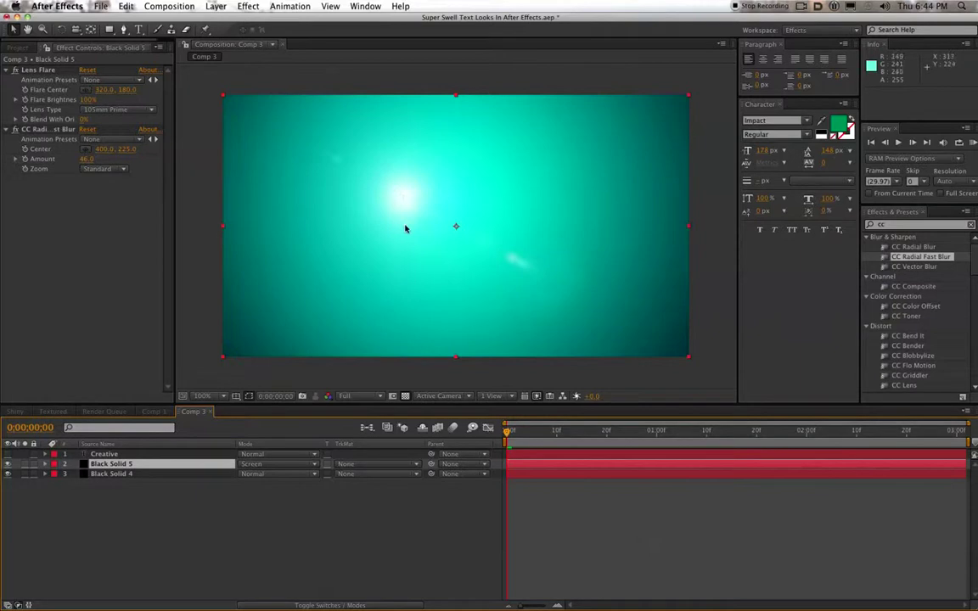
- Move the flare center to about 392, 215 near the middle of the frame and show the Creative text again
{"action": "left_click", "coordinate": [42, 71]}
{"action": "left_click_drag", "start_coordinate": [410, 200], "coordinate": [452, 223]}
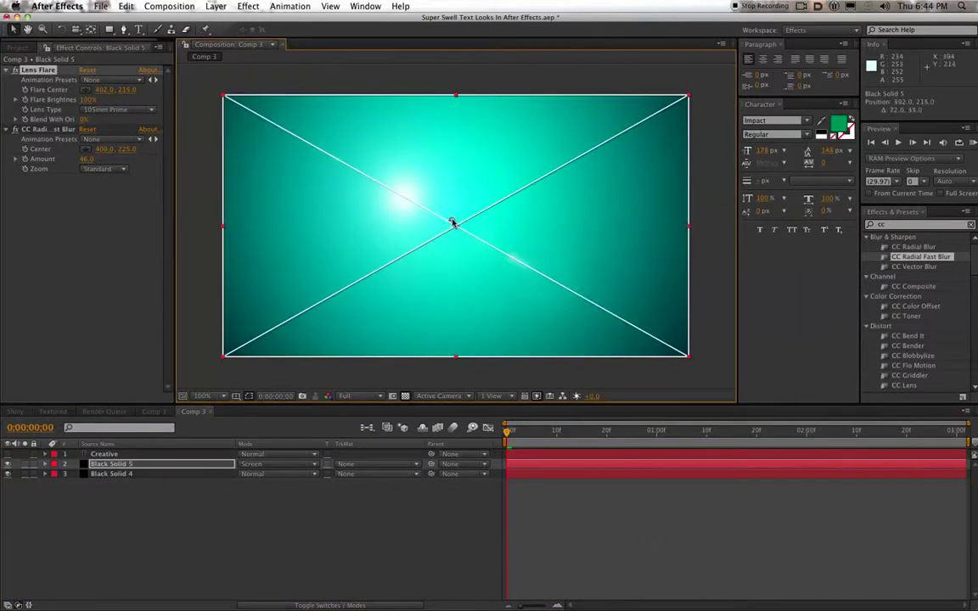
{"action": "left_click", "coordinate": [9, 454]}
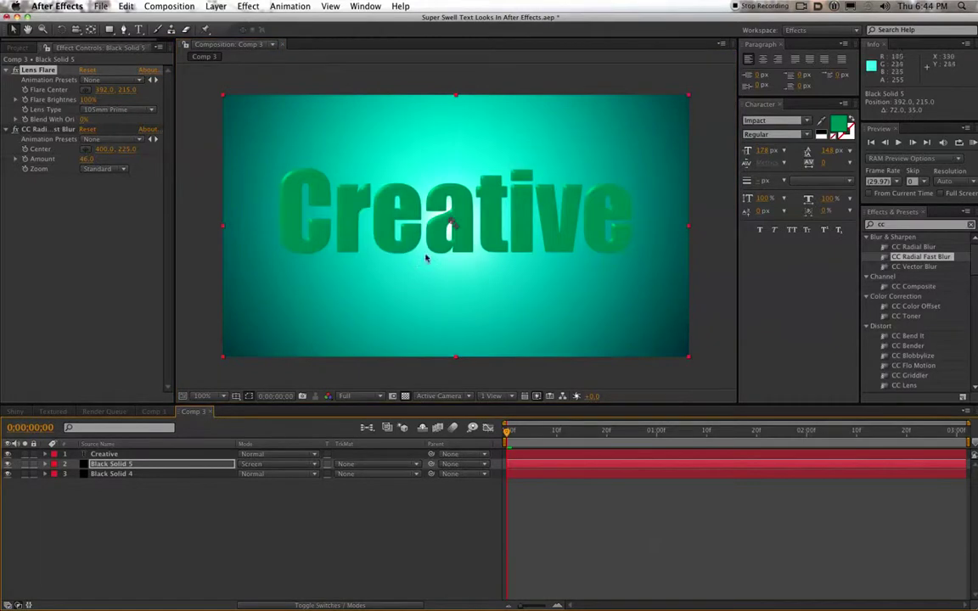
- Move the flare center to about 248, 216 behind the Creative text and set the flare brightness to 119%
{"action": "left_click_drag", "start_coordinate": [452, 221], "coordinate": [367, 222]}
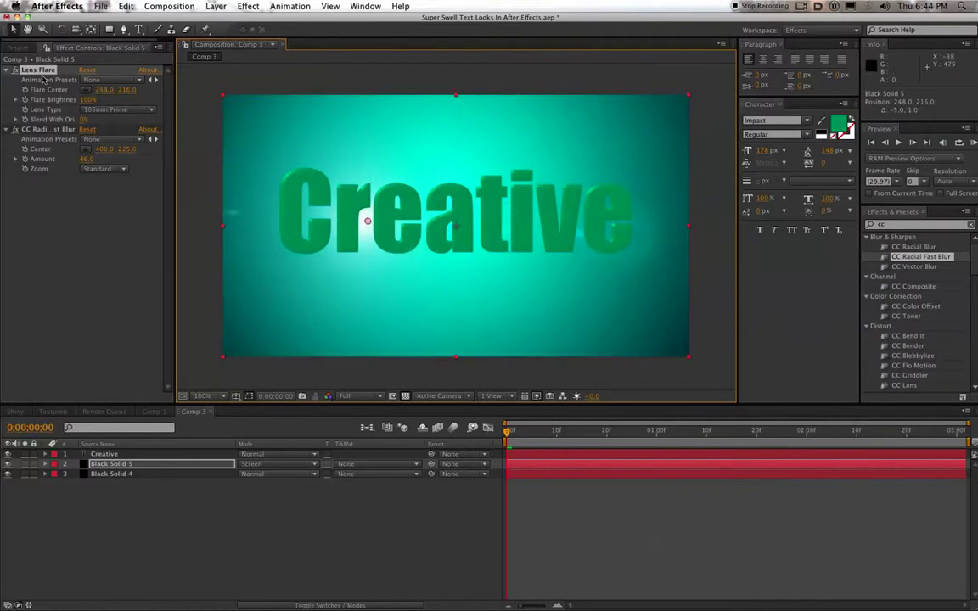
{"action": "mouse_move", "coordinate": [85, 101]}
{"action": "left_mouse_down"}
{"action": "mouse_move", "coordinate": [96, 102]}
{"action": "mouse_move", "coordinate": [88, 103]}
{"action": "left_mouse_up"}
{"action": "left_click", "coordinate": [78, 236]}
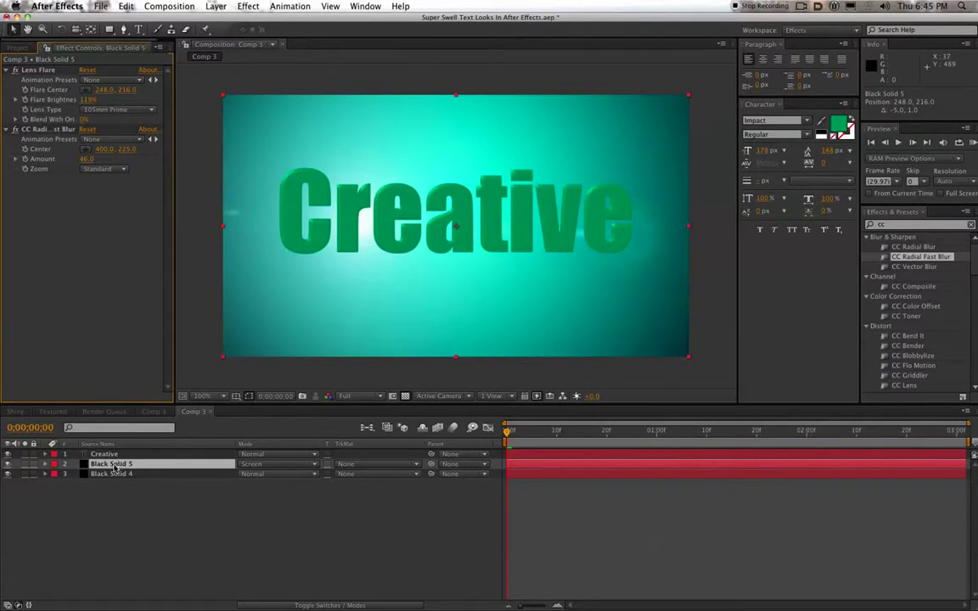
- Rename the flare solid's layer as "lens flare Back"
{"action": "key", "text": "Return"}
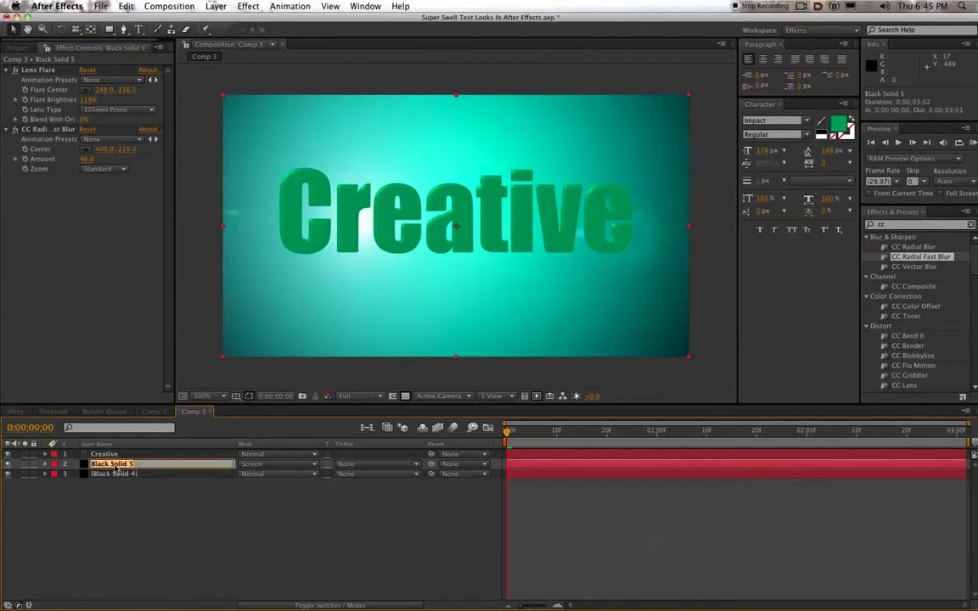
{"action": "type", "text": "lean"}
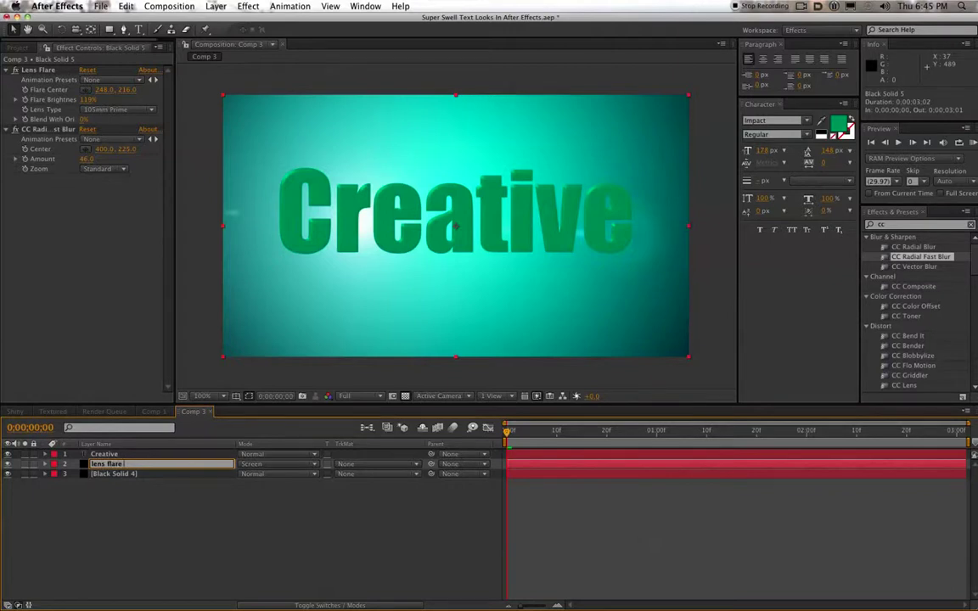
{"action": "key", "text": "Return"}
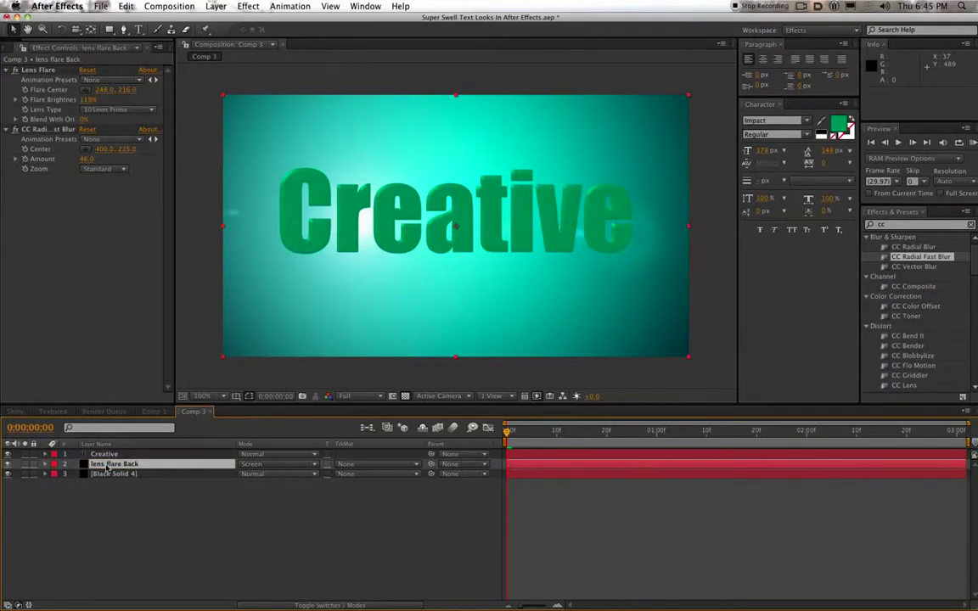
- Copy the lens flare Back layer and paste it into Comp 3
{"action": "left_click", "coordinate": [126, 6]}
{"action": "left_click", "coordinate": [134, 72]}
{"action": "left_click", "coordinate": [126, 6]}
{"action": "left_click", "coordinate": [136, 93]}
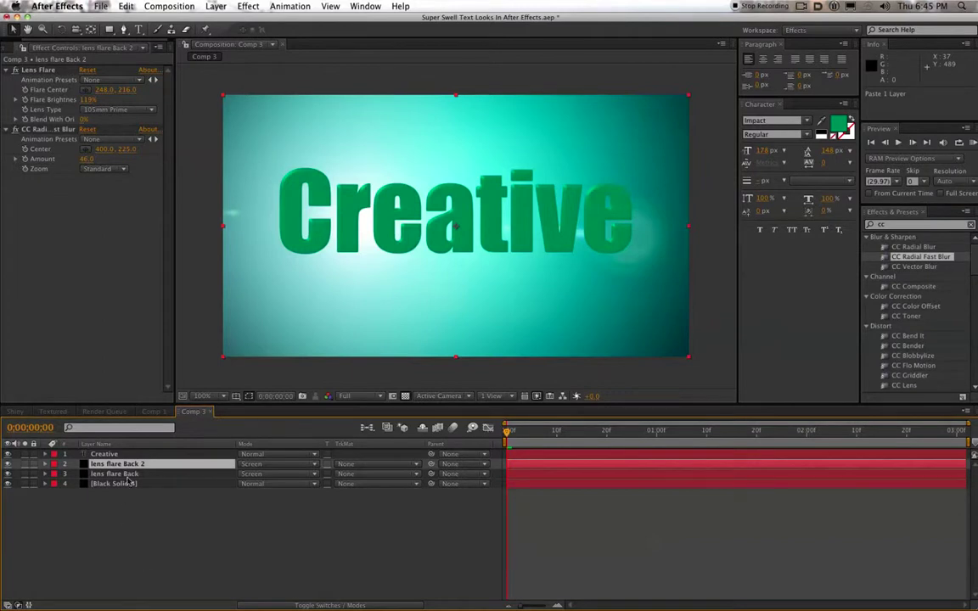
- Rename the pasted flare layer as "lens flare Front" and move it above the Creative text
{"action": "key", "text": "Return"}
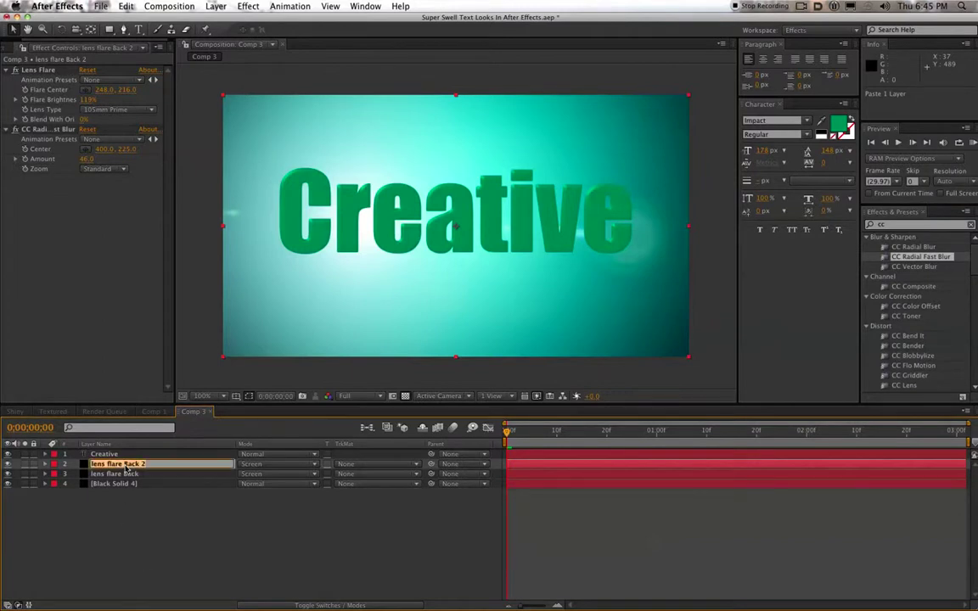
{"action": "key", "text": "Right"}
{"action": "key", "text": "Return"}
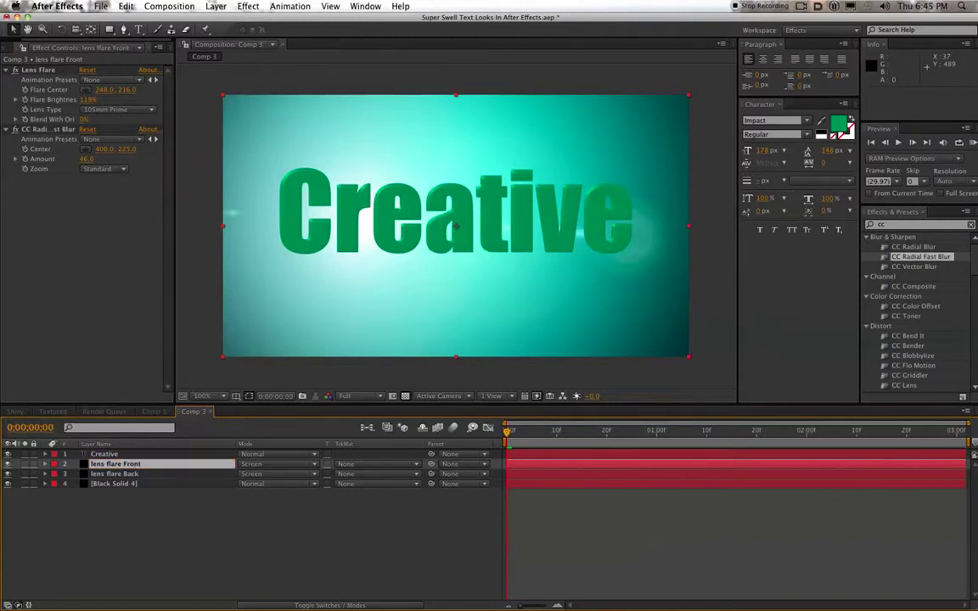
{"action": "left_click_drag", "start_coordinate": [96, 464], "coordinate": [96, 454]}
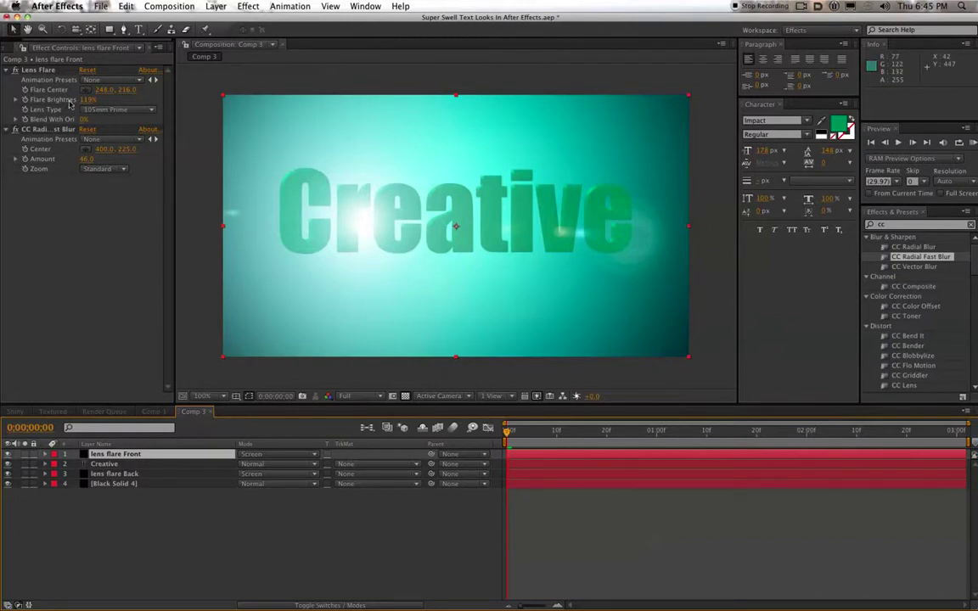
- Set the lens flare Front layer's flare brightness to 102% and its Blend With Original to 7%
{"action": "left_click_drag", "start_coordinate": [89, 100], "coordinate": [84, 121]}
{"action": "left_click", "coordinate": [96, 121]}
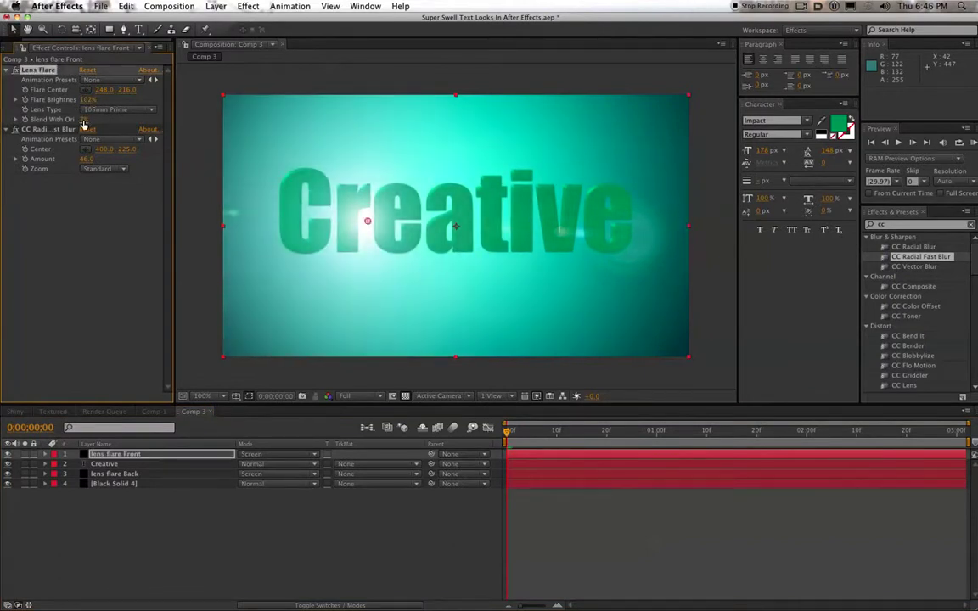
{"action": "left_click", "coordinate": [83, 120]}
- Try the Color Dodge and Add blending modes on the lens flare Front layer and return it to Screen
{"action": "left_click", "coordinate": [166, 456]}
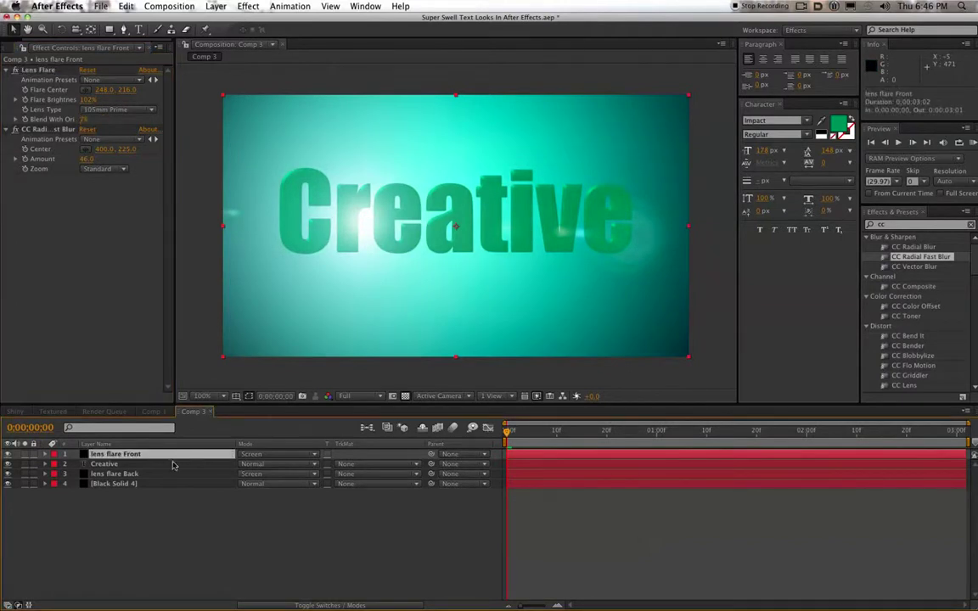
{"action": "left_click", "coordinate": [265, 454]}
{"action": "left_click", "coordinate": [281, 461]}
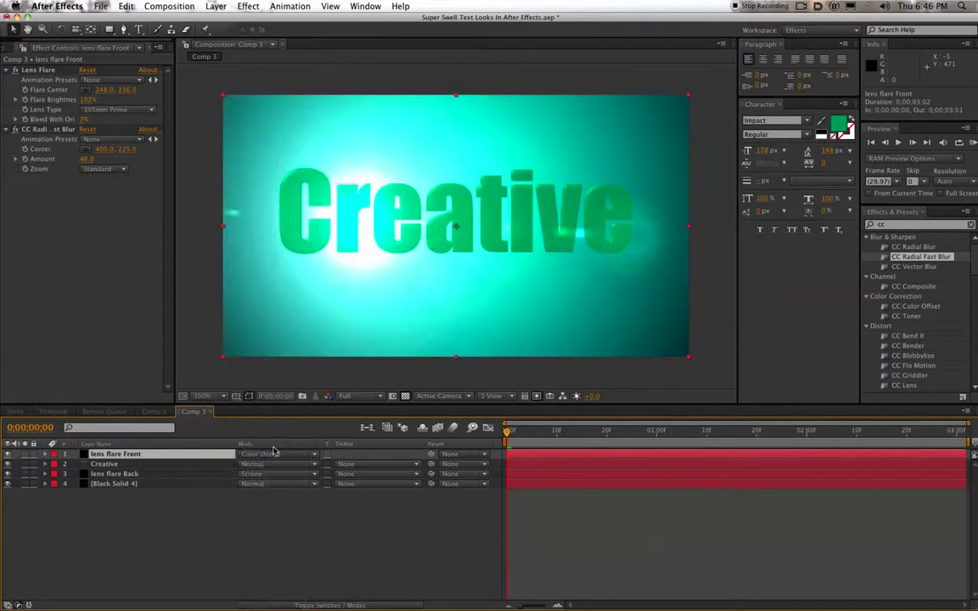
{"action": "left_click", "coordinate": [264, 455]}
{"action": "left_click", "coordinate": [263, 429]}
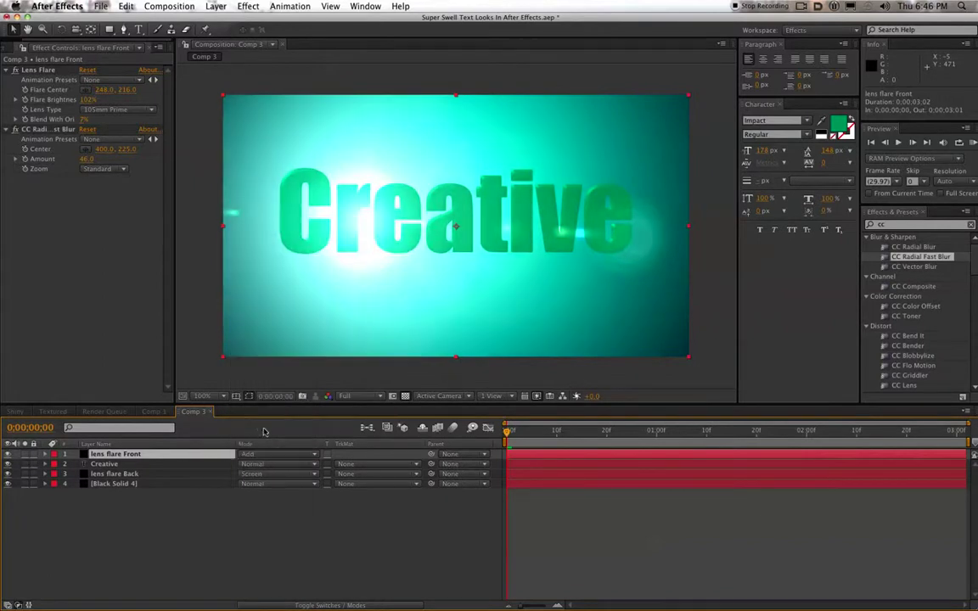
{"action": "left_click", "coordinate": [265, 455]}
{"action": "left_click", "coordinate": [271, 461]}
{"action": "left_click", "coordinate": [275, 456]}
{"action": "left_click", "coordinate": [274, 463]}
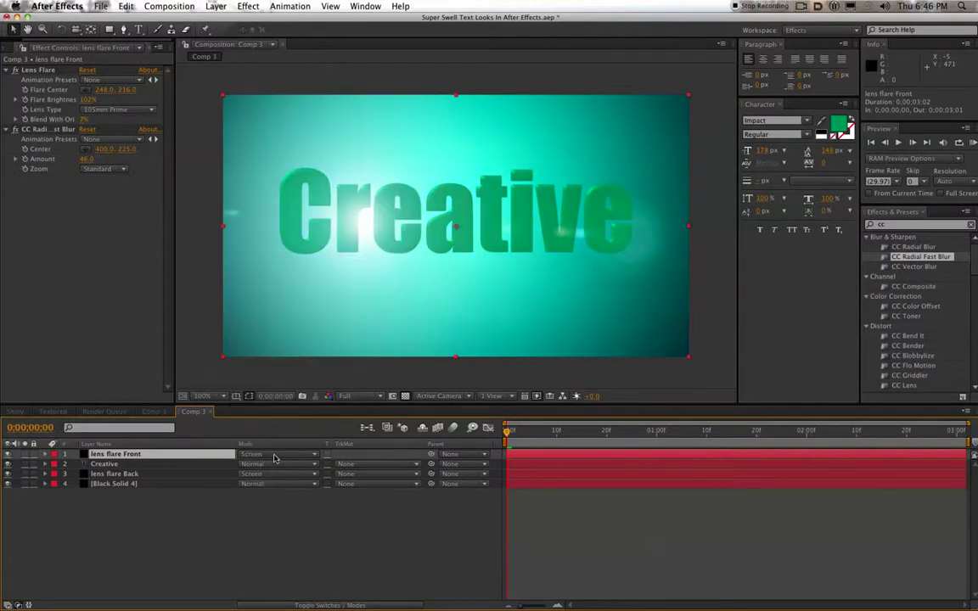
- Set the lens flare Front layer's flare brightness to 97%
{"action": "left_click_drag", "start_coordinate": [92, 100], "coordinate": [88, 100]}
{"action": "left_click", "coordinate": [88, 100]}
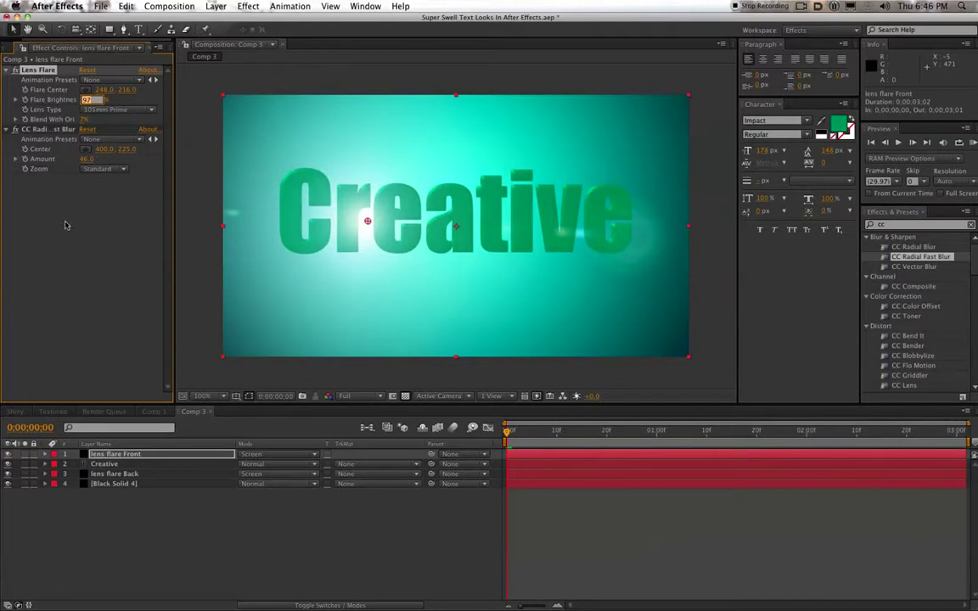
{"action": "left_click", "coordinate": [68, 236]}
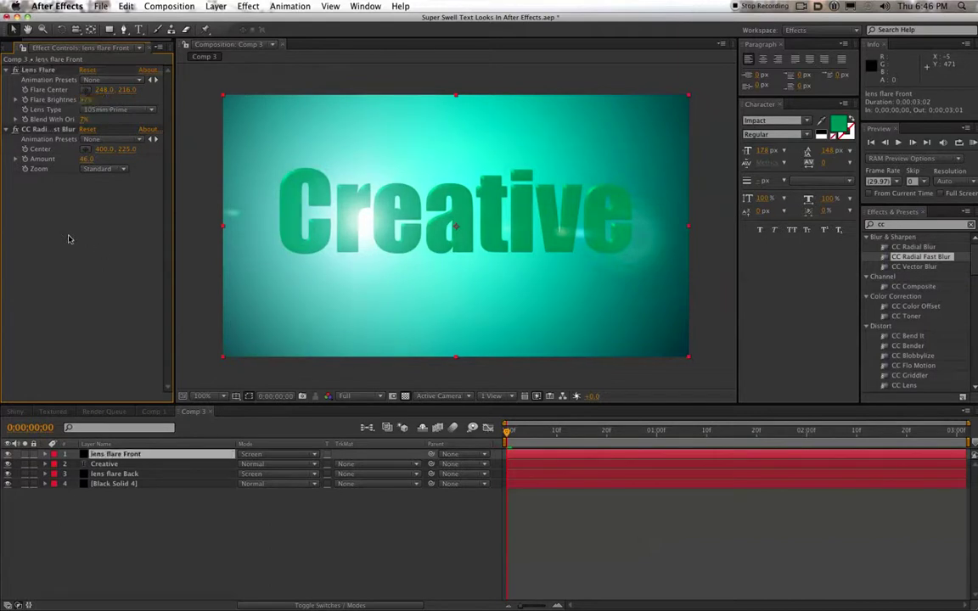
- Search the effects library for "light" and select CC Light Sweep for the Creative text layer
{"action": "left_click", "coordinate": [104, 465]}
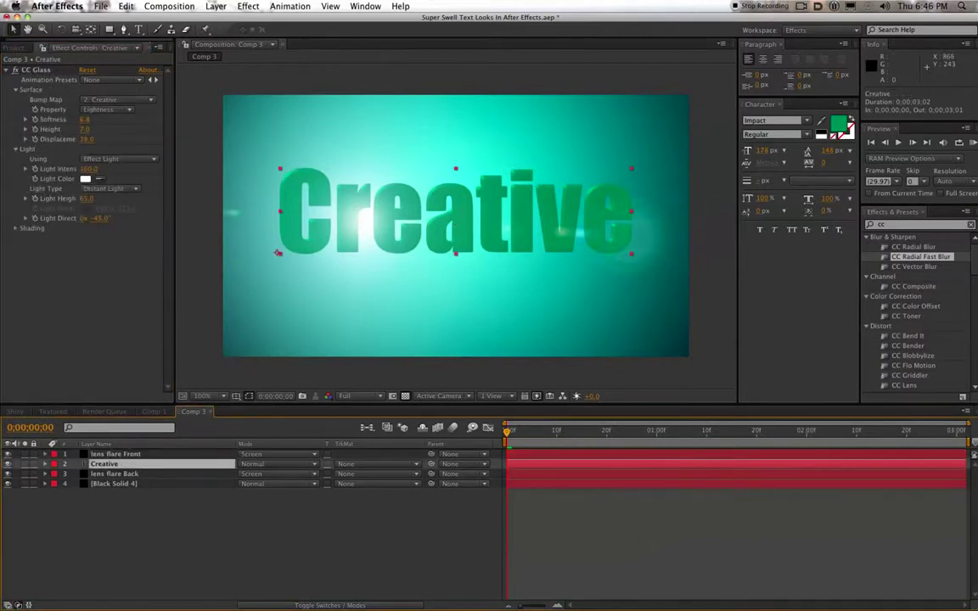
{"action": "left_click", "coordinate": [887, 224]}
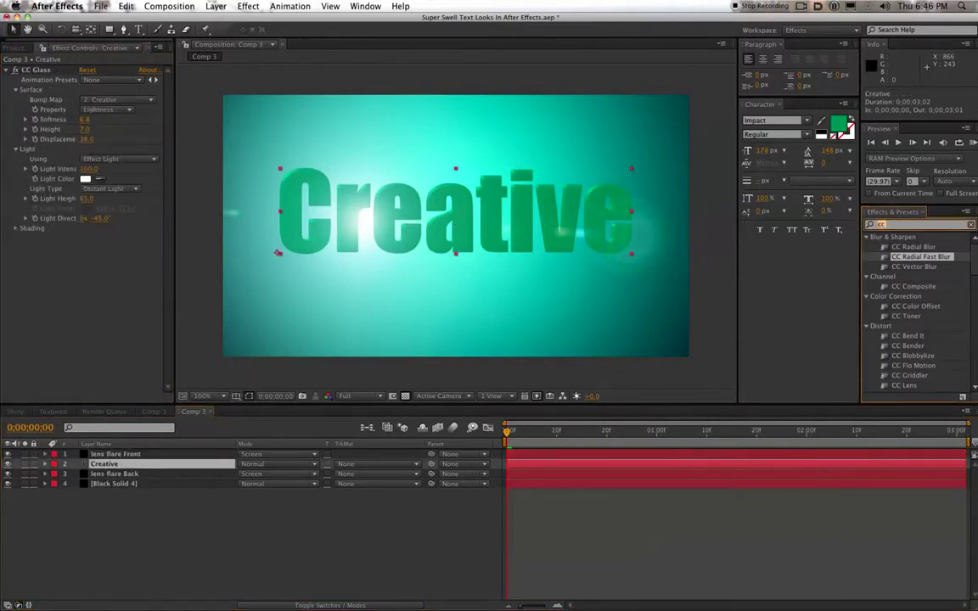
{"action": "key", "text": "BackSpace"}
{"action": "key", "text": "BackSpace"}
{"action": "type", "text": "lig"}
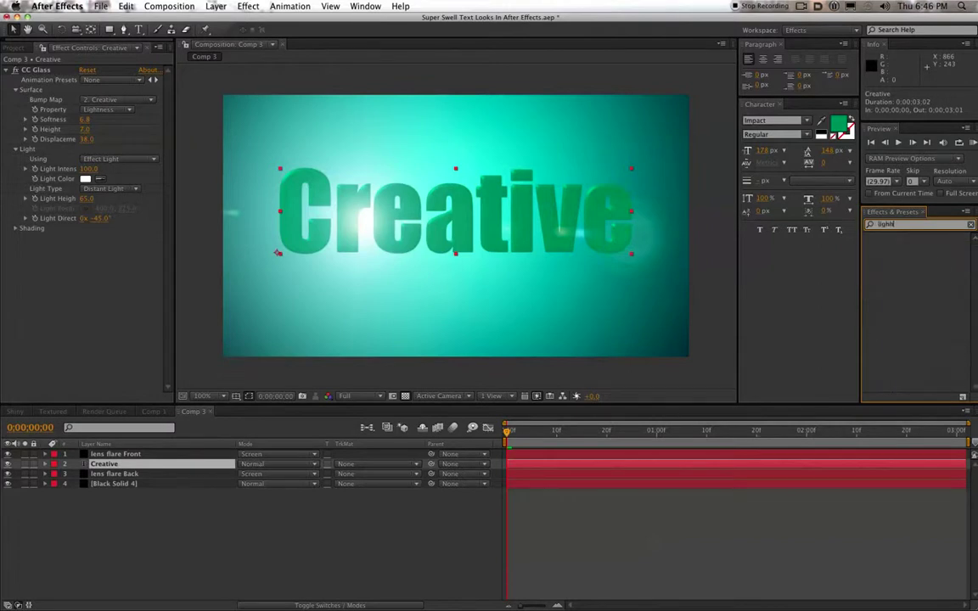
{"action": "type", "text": "ht"}
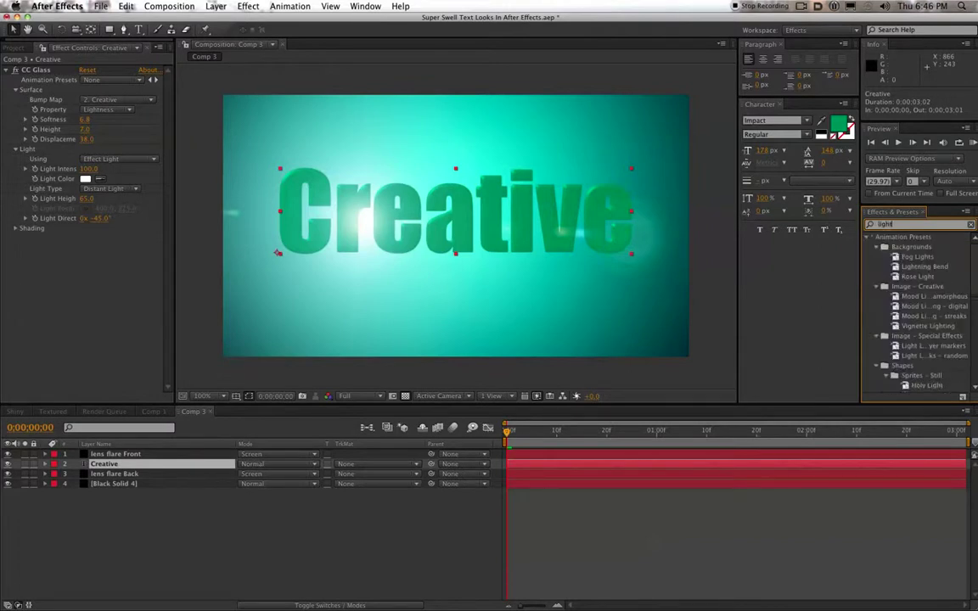
{"action": "scroll", "coordinate": [940, 293], "scroll_direction": "down", "scroll_amount": 2}
{"action": "scroll", "coordinate": [932, 294], "scroll_direction": "down", "scroll_amount": 8}
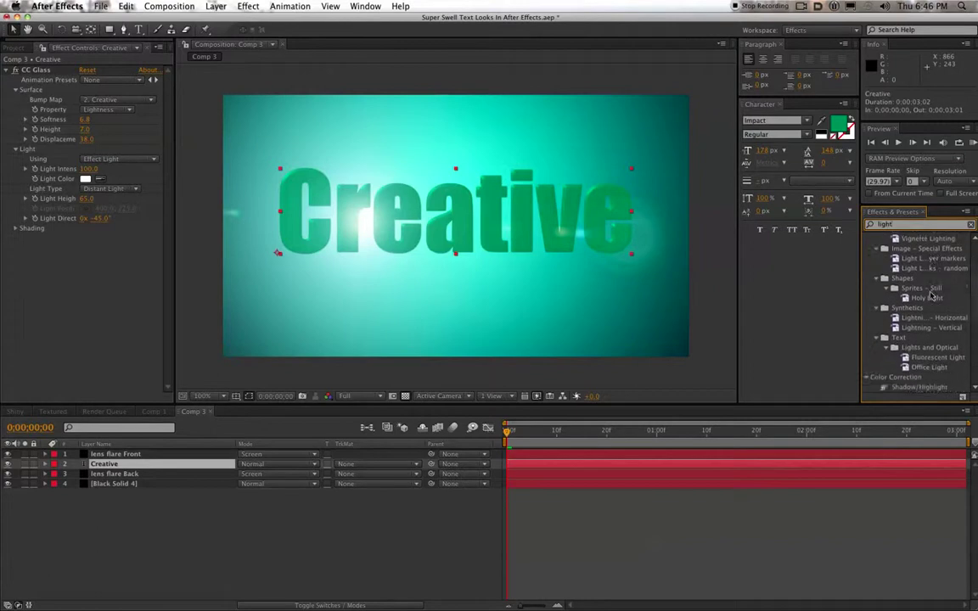
{"action": "left_click", "coordinate": [915, 333]}
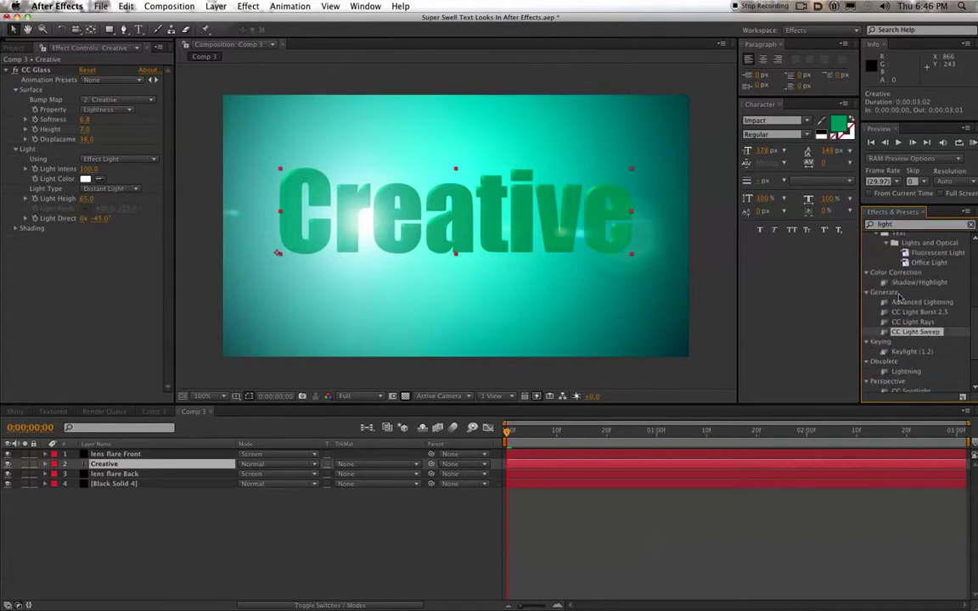
{"action": "left_click", "coordinate": [642, 308]}
{"action": "left_click", "coordinate": [248, 6]}
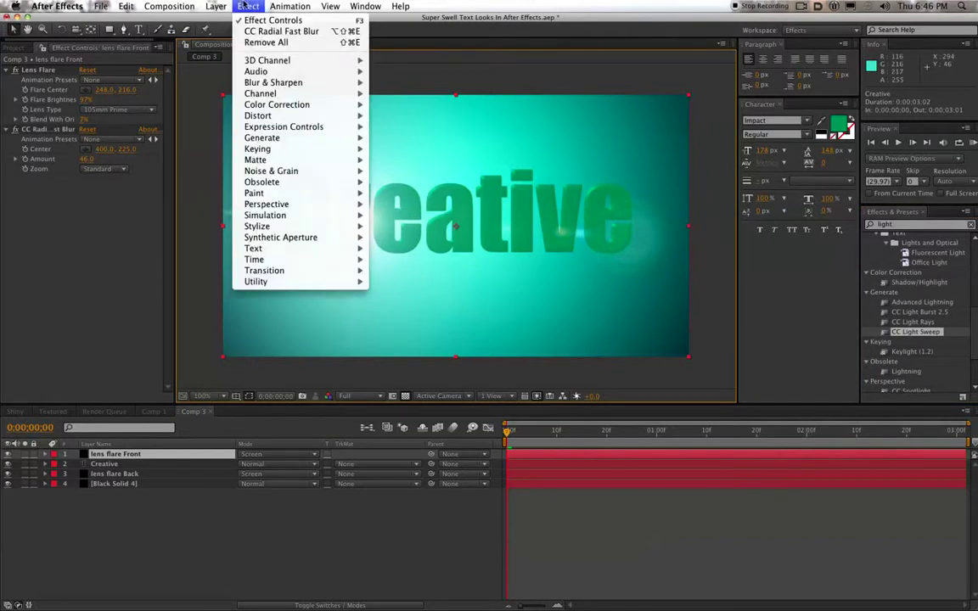
{"action": "mouse_move", "coordinate": [307, 139]}
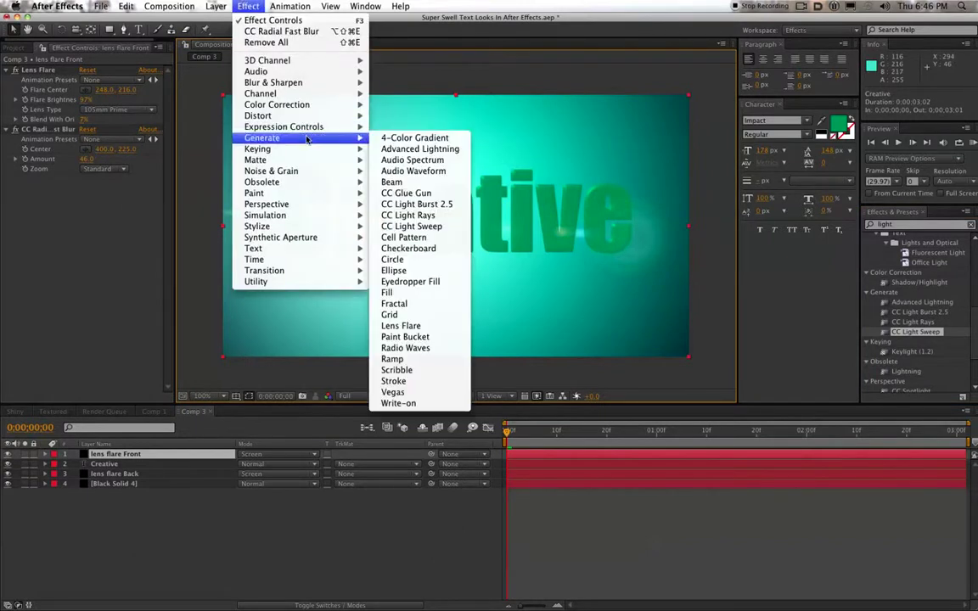
{"action": "left_click", "coordinate": [438, 228]}
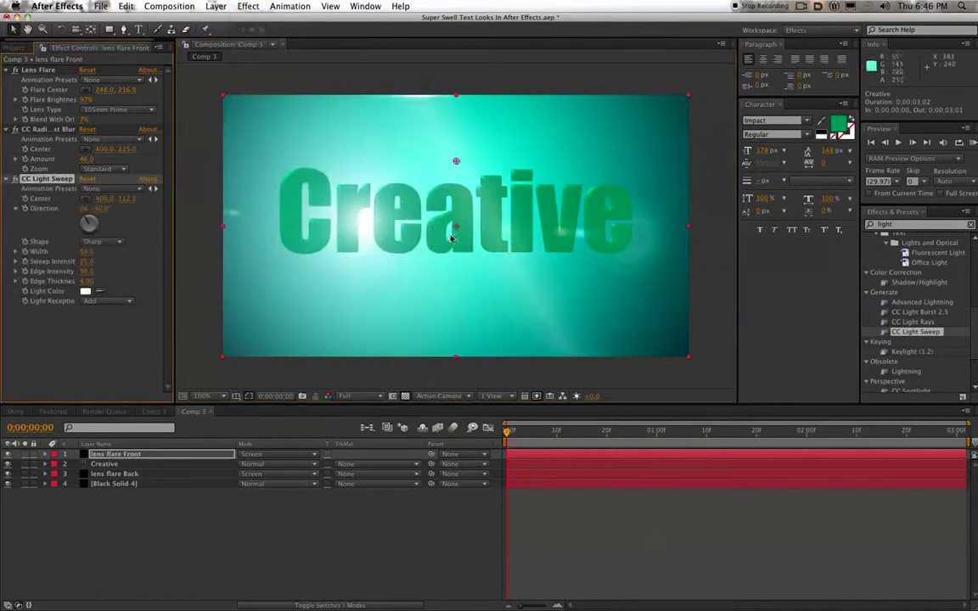
{"action": "left_click", "coordinate": [102, 456]}
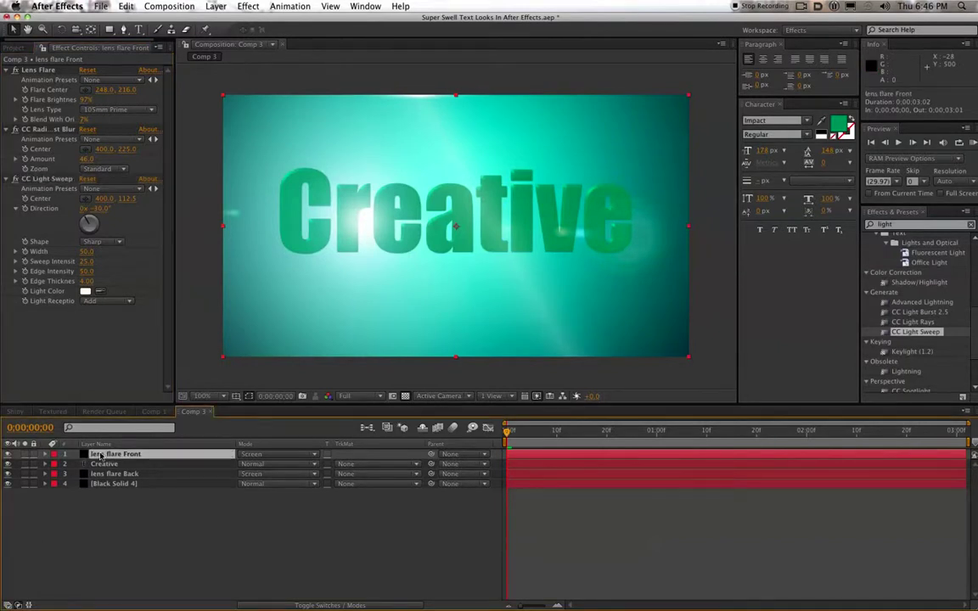
{"action": "left_click", "coordinate": [40, 179]}
{"action": "key", "text": "Delete"}
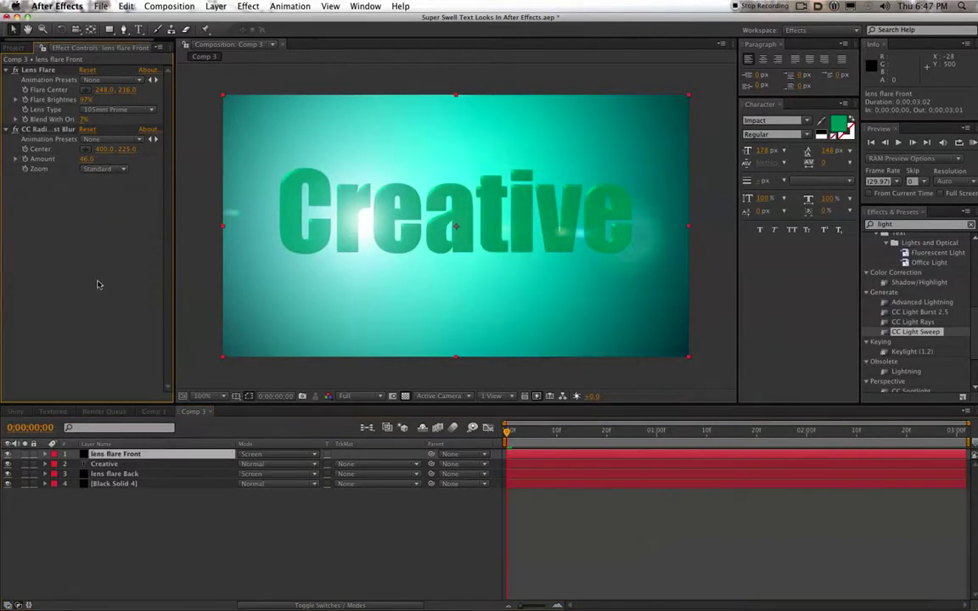
- Apply the CC Light Sweep effect to the Creative text layer
{"action": "left_click", "coordinate": [108, 466]}
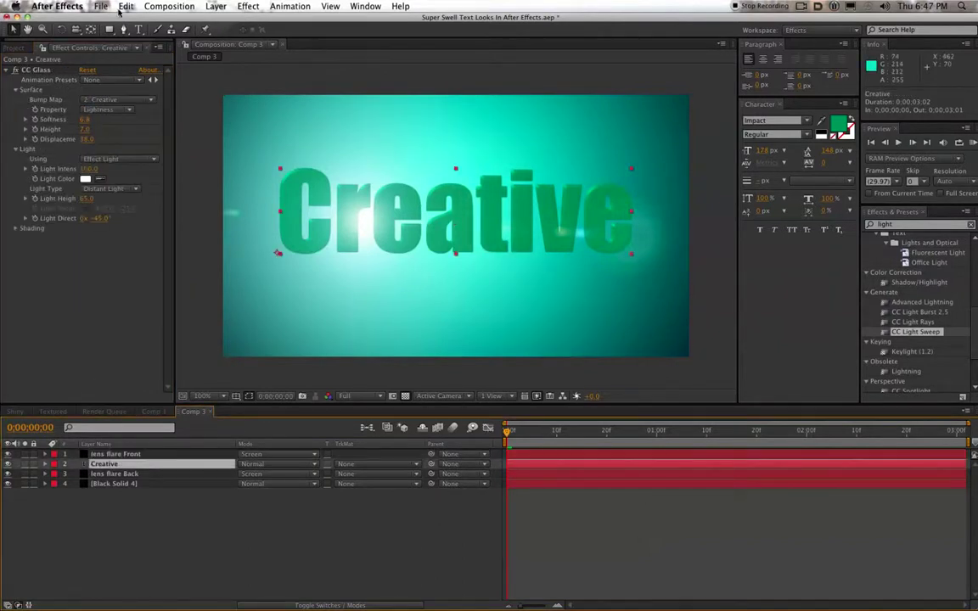
{"action": "left_click", "coordinate": [247, 6]}
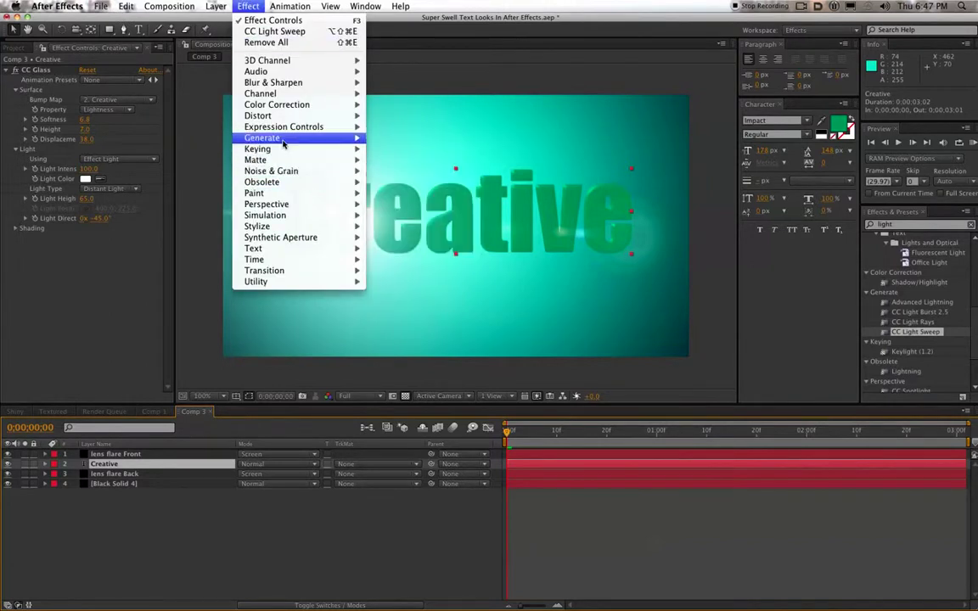
{"action": "mouse_move", "coordinate": [284, 137]}
{"action": "left_click", "coordinate": [418, 222]}
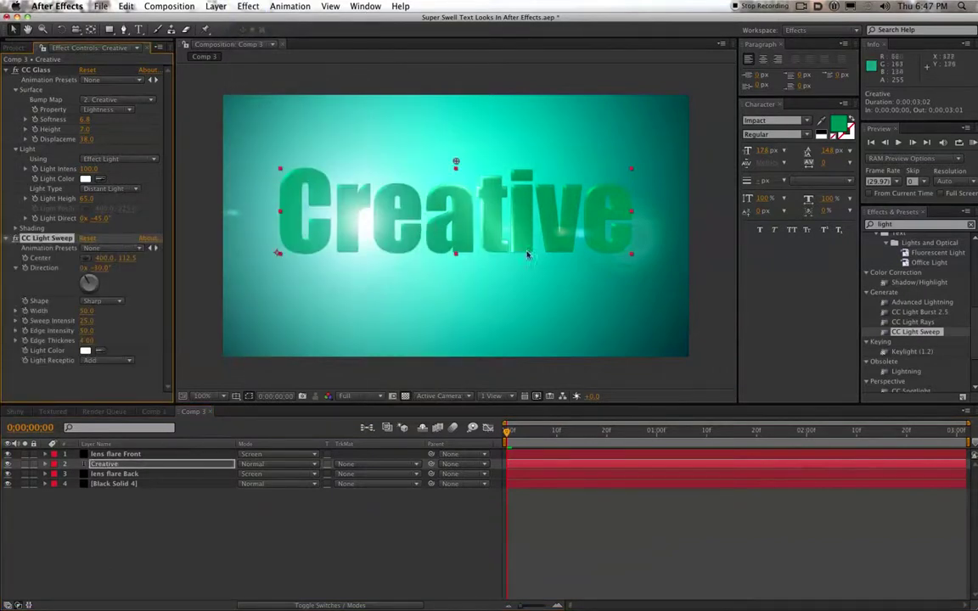
- Compare the Creative text up close with the CC Light Sweep effect turned off and on
{"action": "key", "text": "period"}
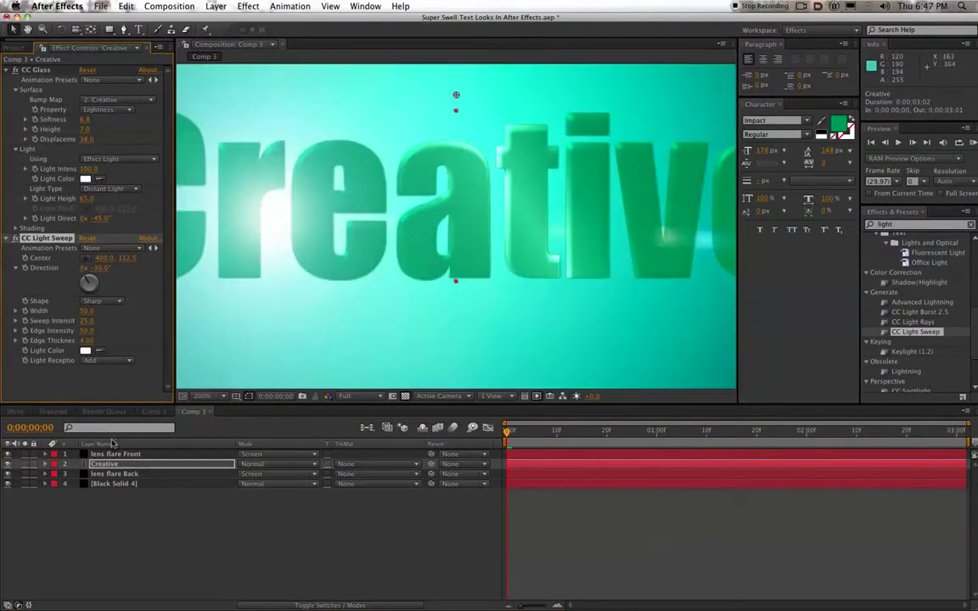
{"action": "left_click", "coordinate": [17, 239]}
{"action": "left_click", "coordinate": [17, 240]}
{"action": "left_click", "coordinate": [17, 239]}
{"action": "left_click", "coordinate": [17, 240]}
{"action": "left_click", "coordinate": [17, 239]}
{"action": "left_click", "coordinate": [17, 239]}
{"action": "left_click", "coordinate": [17, 240]}
{"action": "left_click", "coordinate": [17, 240]}
{"action": "left_click", "coordinate": [16, 238]}
{"action": "left_click", "coordinate": [16, 238]}
- Set the Creative layer's light sweep width to 32, edge intensity to 67 and edge thickness to 6.20
{"action": "mouse_move", "coordinate": [81, 311]}
{"action": "left_mouse_down"}
{"action": "mouse_move", "coordinate": [63, 314]}
{"action": "mouse_move", "coordinate": [97, 320]}
{"action": "mouse_move", "coordinate": [91, 312]}
{"action": "left_mouse_up"}
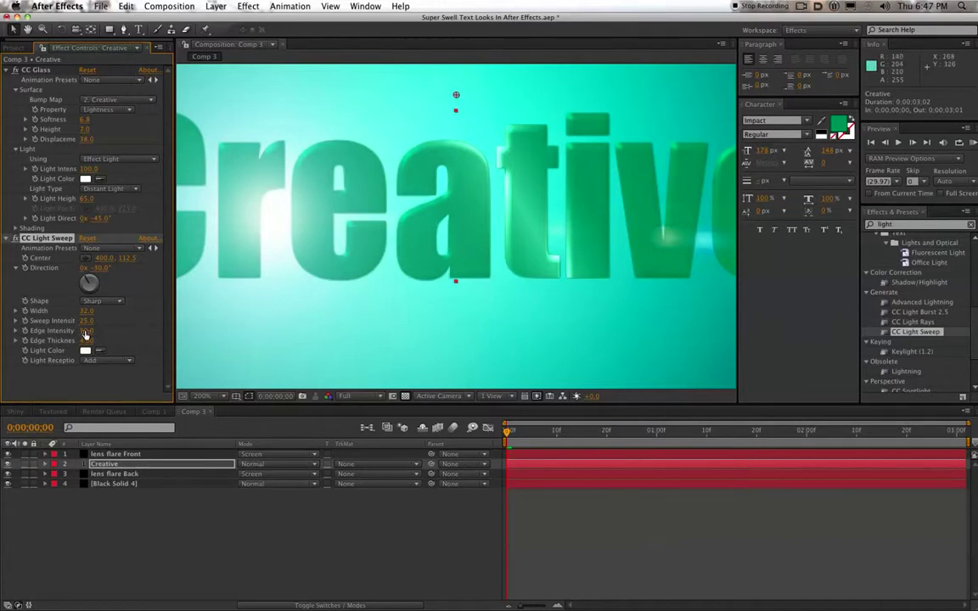
{"action": "left_click_drag", "start_coordinate": [86, 331], "coordinate": [98, 333]}
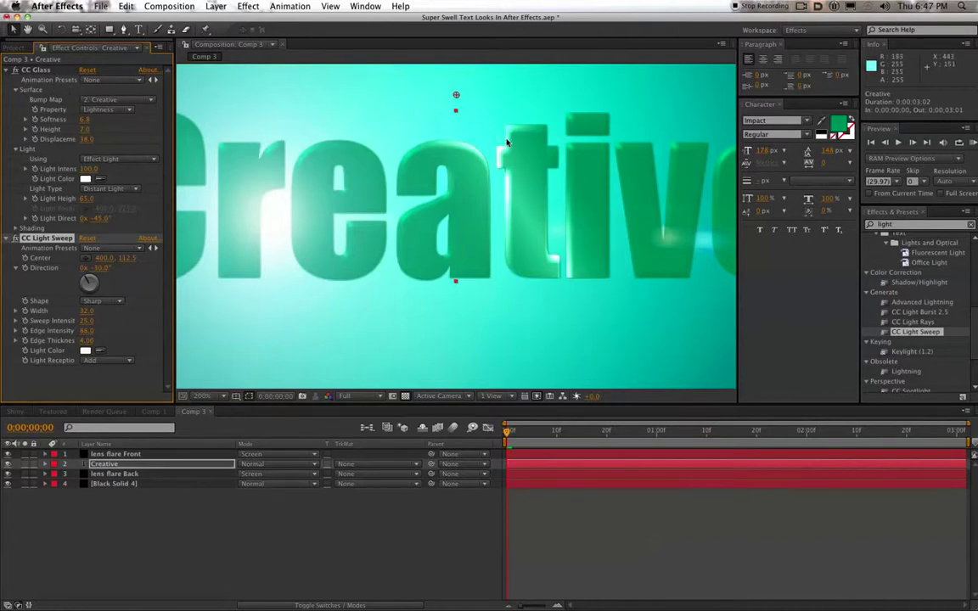
{"action": "left_click_drag", "start_coordinate": [87, 332], "coordinate": [70, 334]}
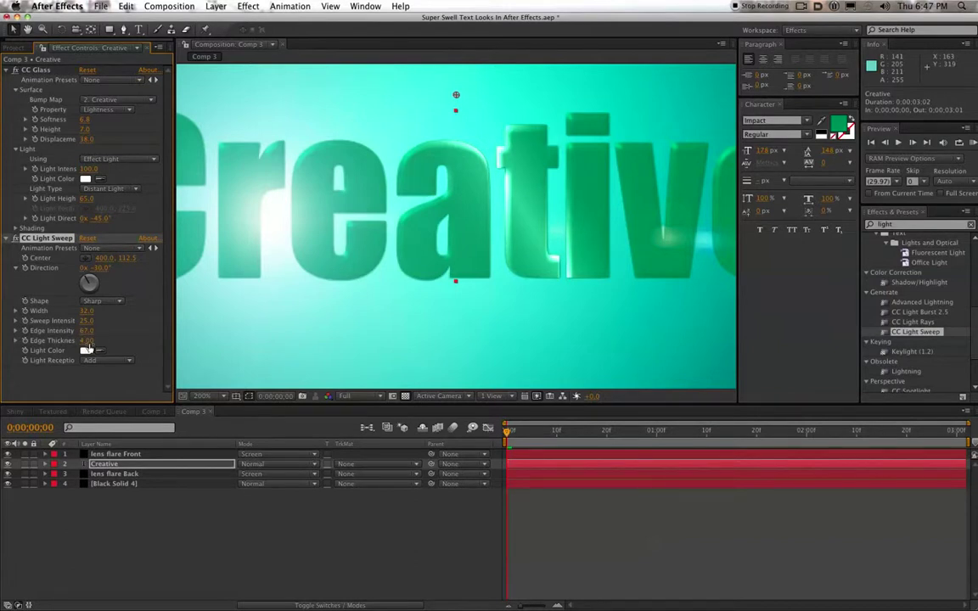
{"action": "mouse_move", "coordinate": [88, 342]}
{"action": "left_mouse_down"}
{"action": "mouse_move", "coordinate": [96, 344]}
{"action": "mouse_move", "coordinate": [84, 343]}
{"action": "left_mouse_up"}
{"action": "left_click", "coordinate": [96, 345]}
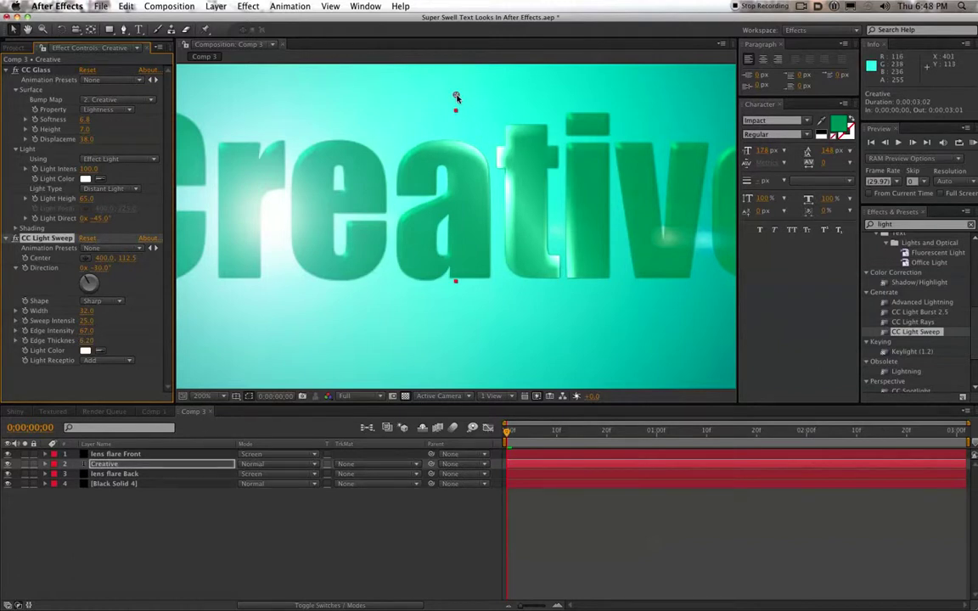
- Move the light sweep centre to about 230.5, 118.5, above the "r" of the Creative text
{"action": "left_click_drag", "start_coordinate": [456, 96], "coordinate": [390, 93]}
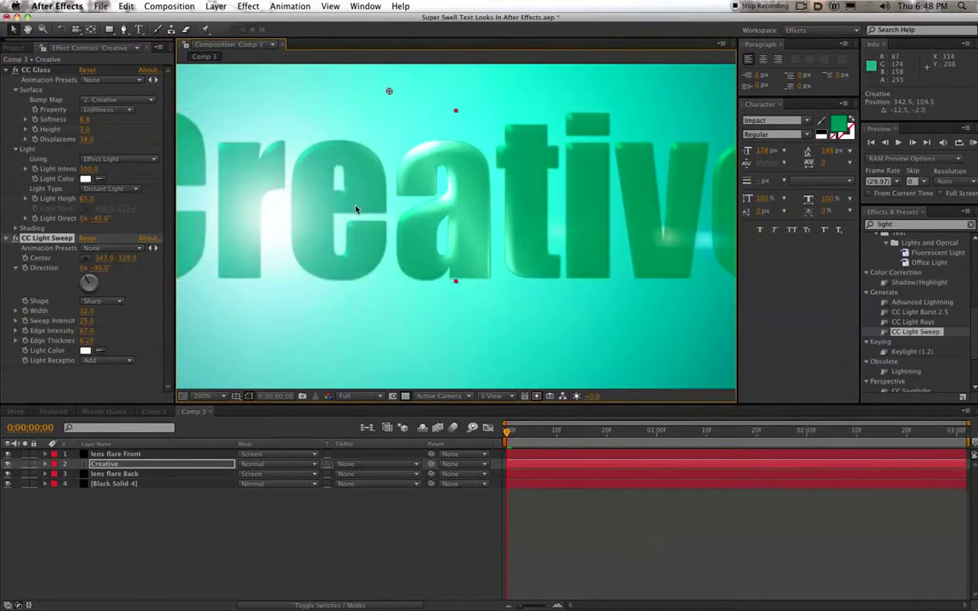
{"action": "key", "text": "comma"}
{"action": "left_click_drag", "start_coordinate": [423, 161], "coordinate": [360, 167]}
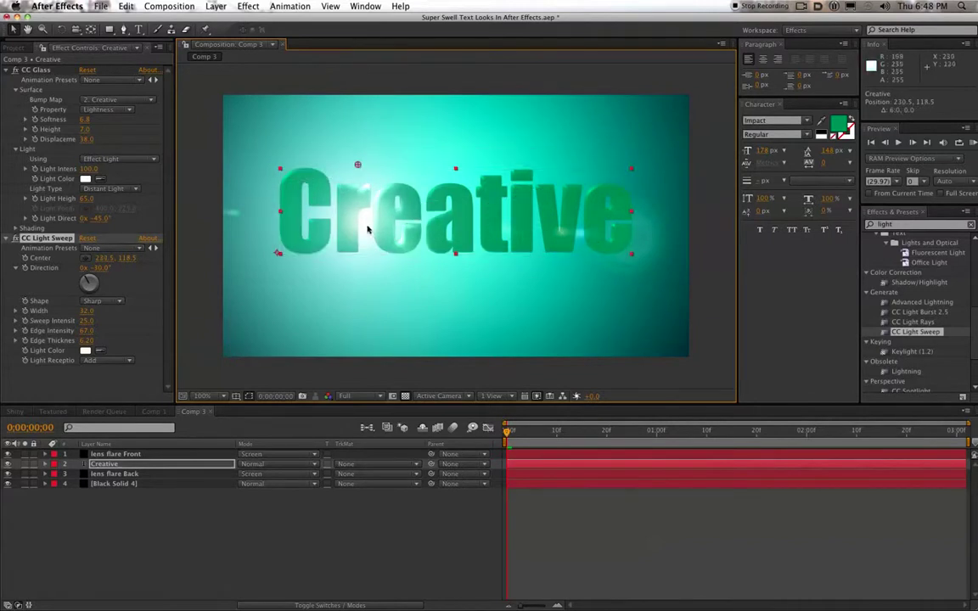
- Examine the "r" and "e" of the text at 400% with the light sweep disabled and enabled again
{"action": "key", "text": "period"}
{"action": "key", "text": "h"}
{"action": "left_click_drag", "start_coordinate": [271, 227], "coordinate": [420, 257]}
{"action": "key", "text": "period"}
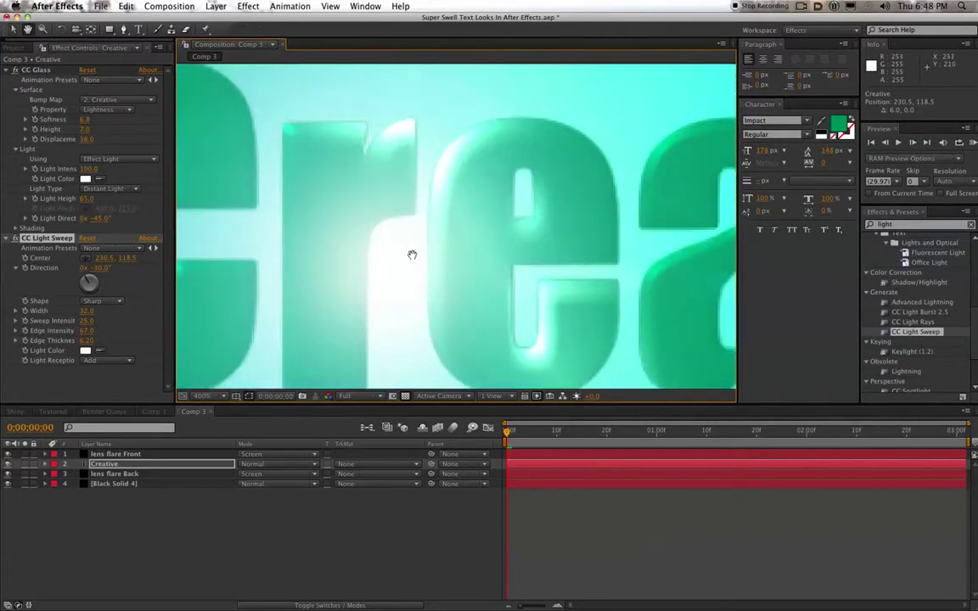
{"action": "key", "text": "v"}
{"action": "left_click", "coordinate": [16, 238]}
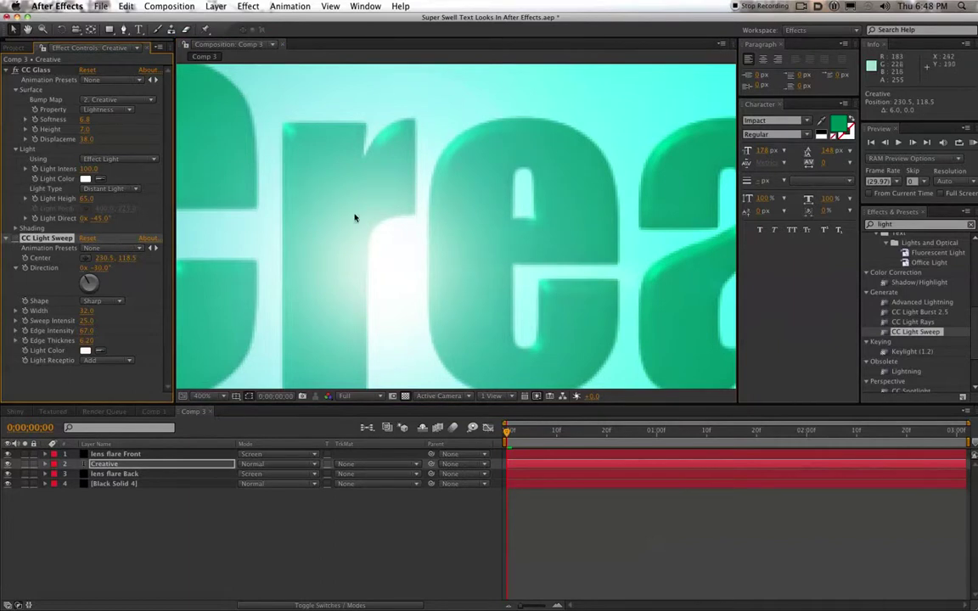
{"action": "left_click", "coordinate": [15, 239]}
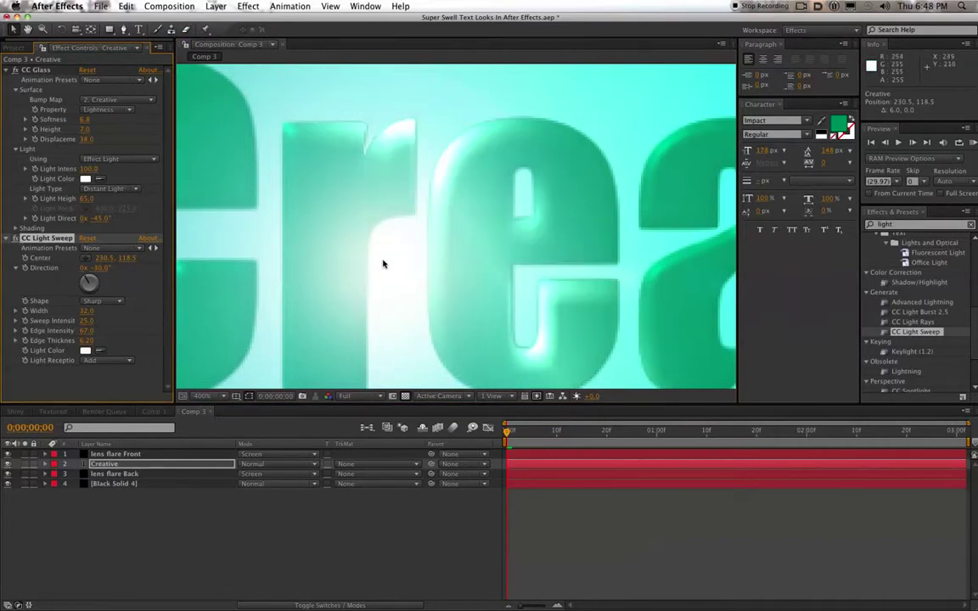
{"action": "scroll", "coordinate": [380, 256], "scroll_direction": "down", "scroll_amount": 1}
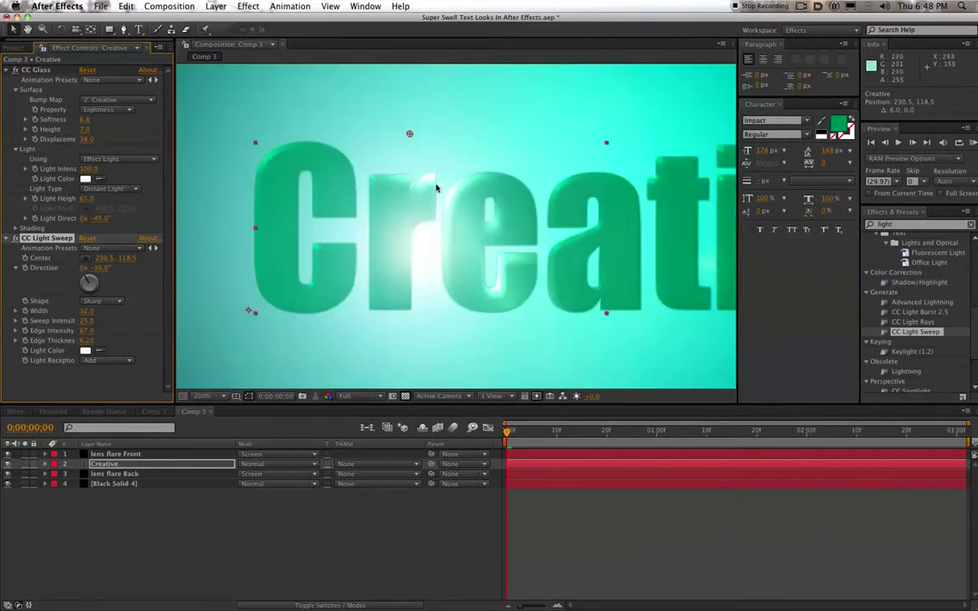
- Move the lens flare Back layer's flare centre up to about 245.5, 164.5
{"action": "left_click", "coordinate": [127, 474]}
{"action": "left_click", "coordinate": [48, 69]}
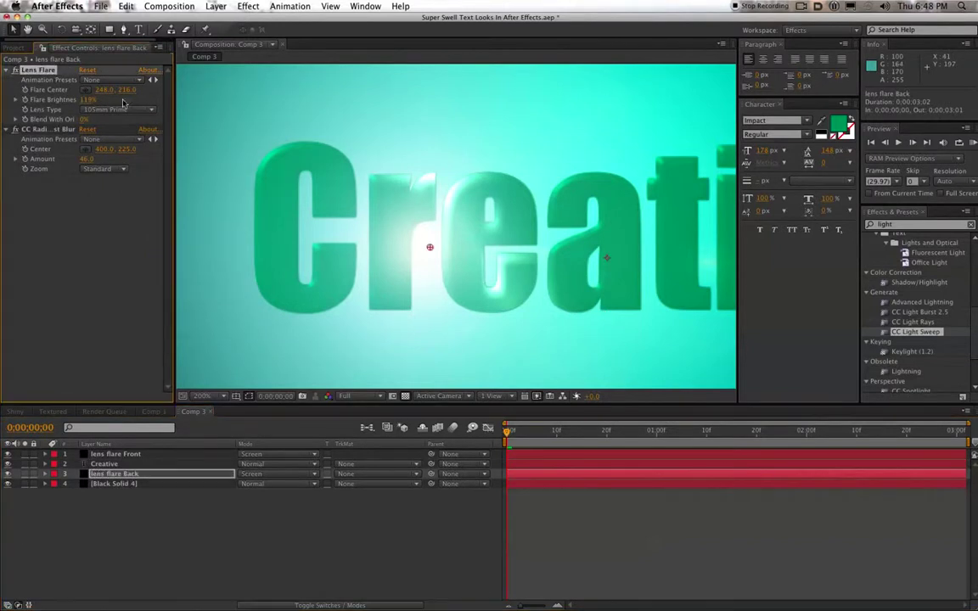
{"action": "left_click_drag", "start_coordinate": [430, 247], "coordinate": [427, 187]}
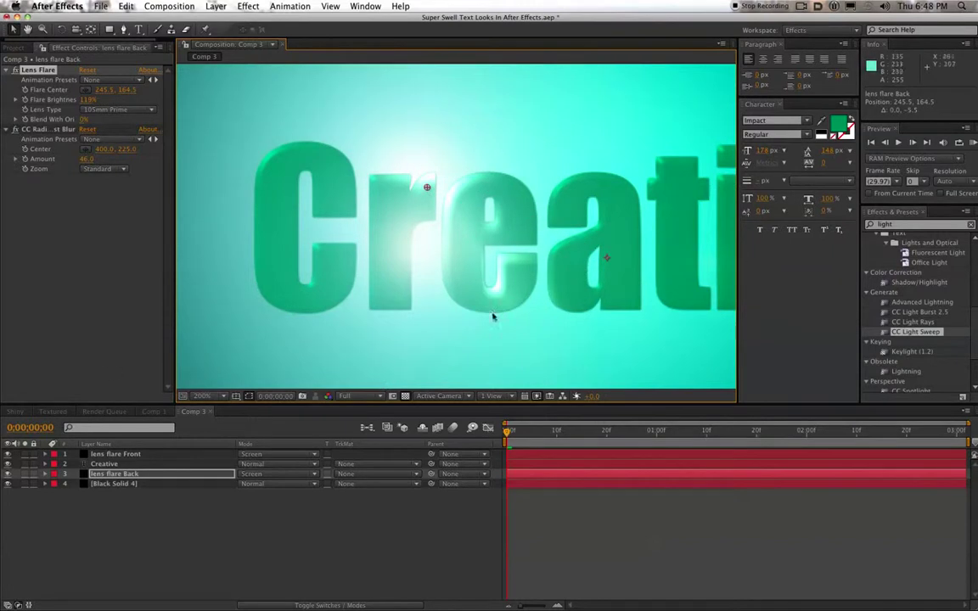
- Move the lens flare Front layer's flare centre to about 253.5, 194
{"action": "left_click", "coordinate": [119, 454]}
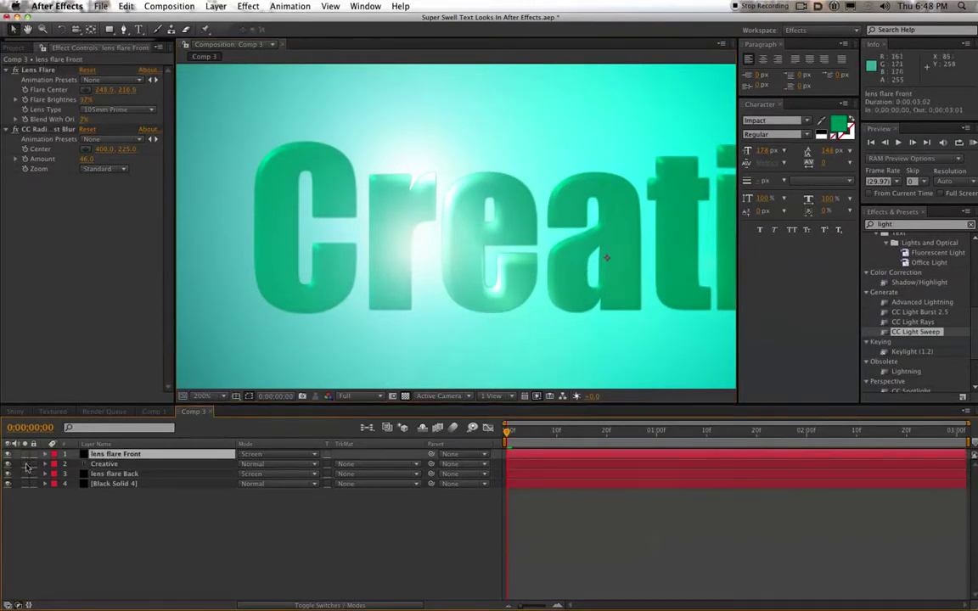
{"action": "left_click", "coordinate": [38, 71]}
{"action": "left_click_drag", "start_coordinate": [430, 246], "coordinate": [436, 223]}
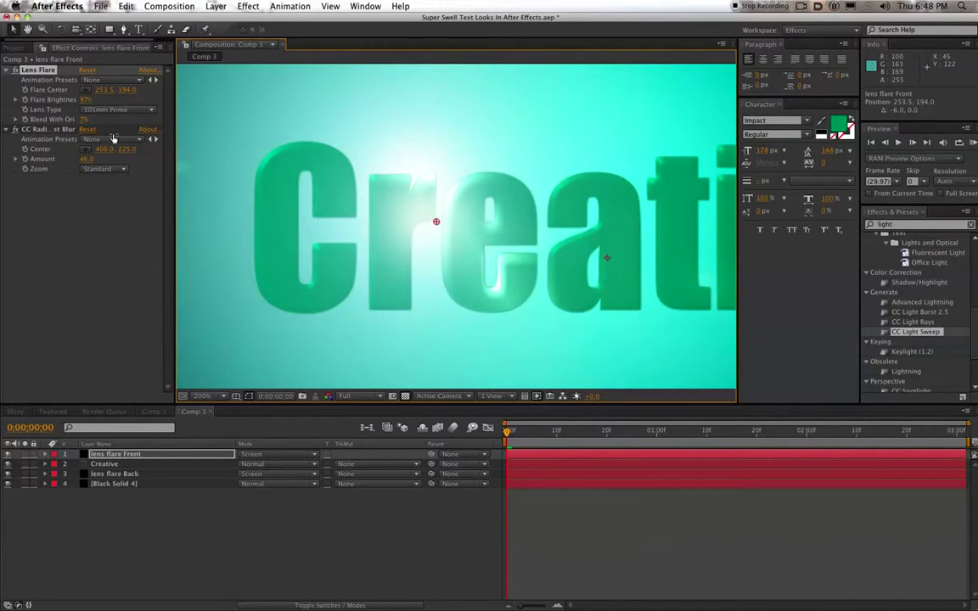
- Set the lens flare Front layer's flare brightness to 84% and its Blend With Original to 0%
{"action": "left_click", "coordinate": [84, 101]}
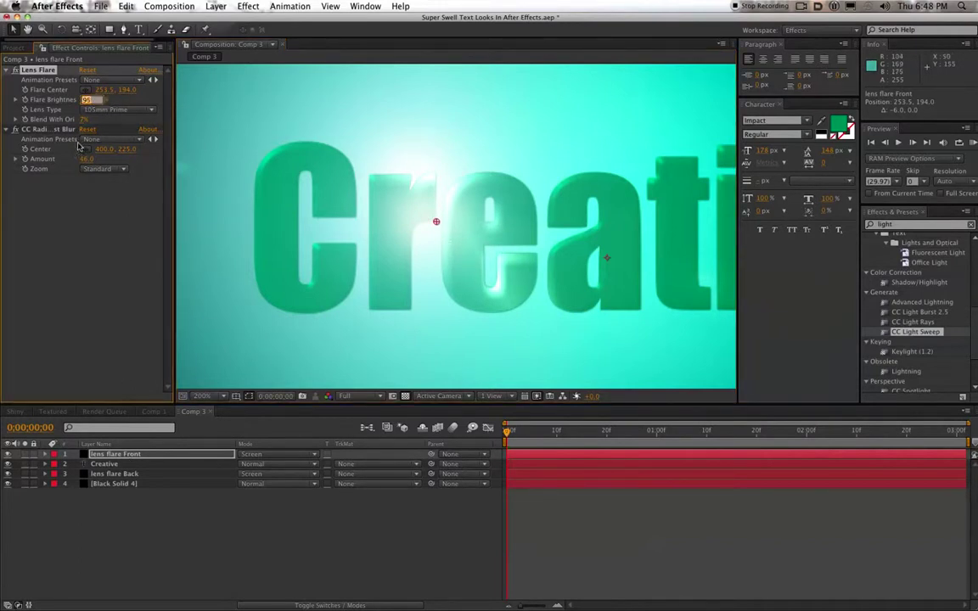
{"action": "key", "text": "Down"}
{"action": "key", "text": "Down"}
{"action": "key", "text": "Down"}
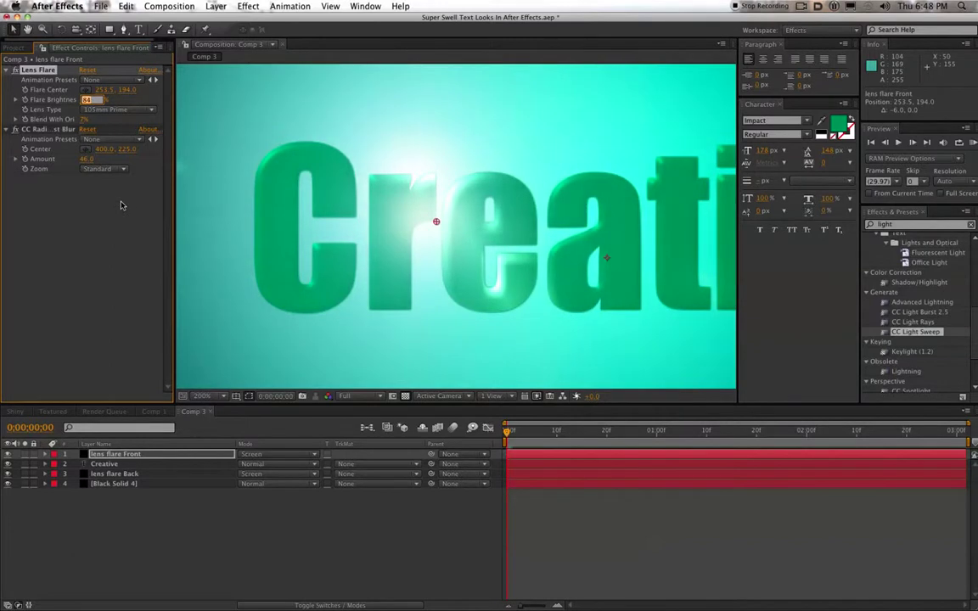
{"action": "key", "text": "Down"}
{"action": "key", "text": "Down"}
{"action": "key", "text": "Down"}
{"action": "key", "text": "Down"}
{"action": "key", "text": "Return"}
{"action": "left_click", "coordinate": [84, 126]}
{"action": "left_click", "coordinate": [103, 101]}
{"action": "left_click", "coordinate": [85, 101]}
- Try the 35mm Prime lens type on the lens flare Front layer and set it to 50-300mm Zoom
{"action": "left_click", "coordinate": [113, 109]}
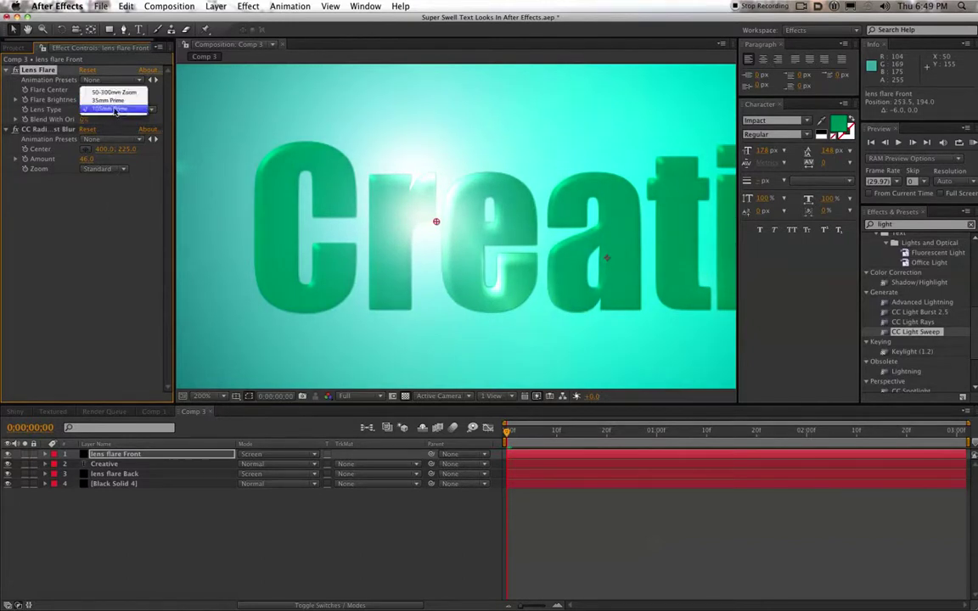
{"action": "left_click", "coordinate": [106, 100]}
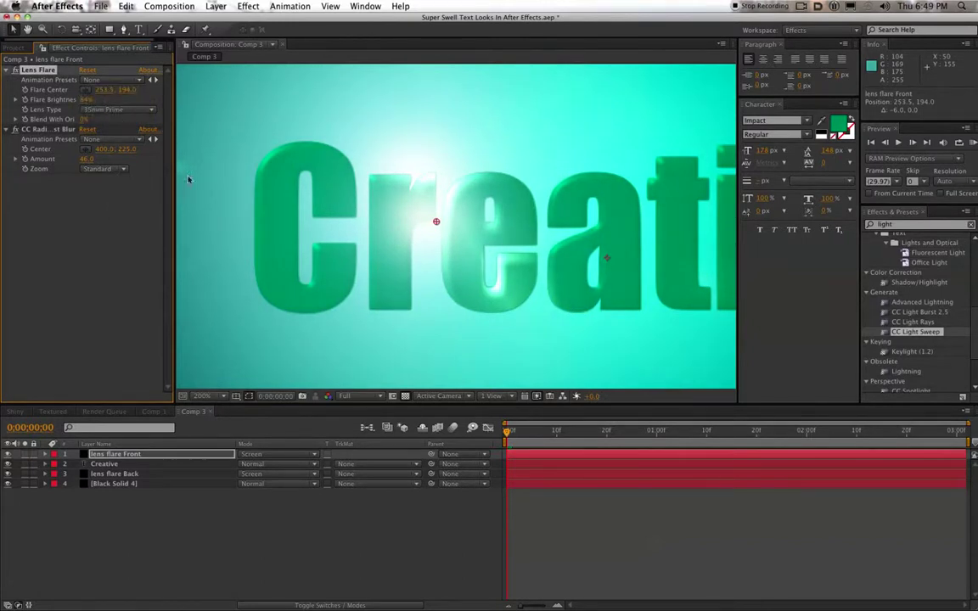
{"action": "left_click", "coordinate": [111, 110]}
{"action": "left_click", "coordinate": [105, 103]}
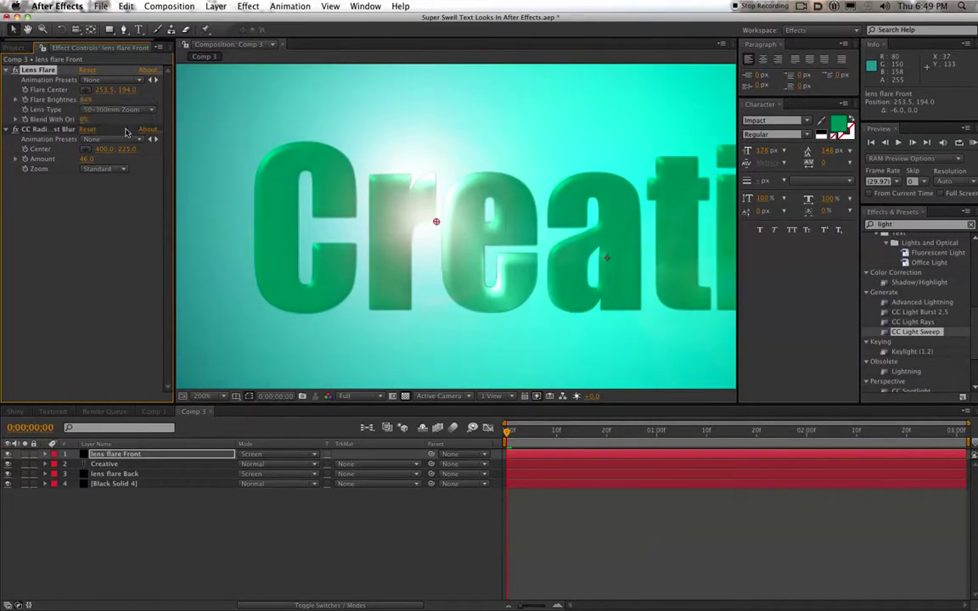
{"action": "key", "text": "comma"}
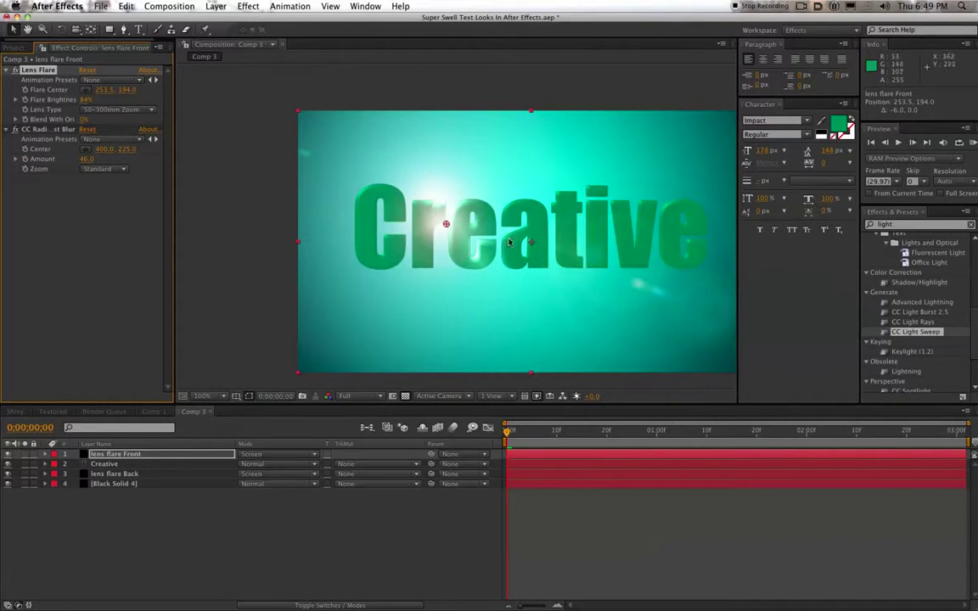
- Set the lens type of the lens flare Front layer to 105mm Prime
{"action": "left_click", "coordinate": [122, 110]}
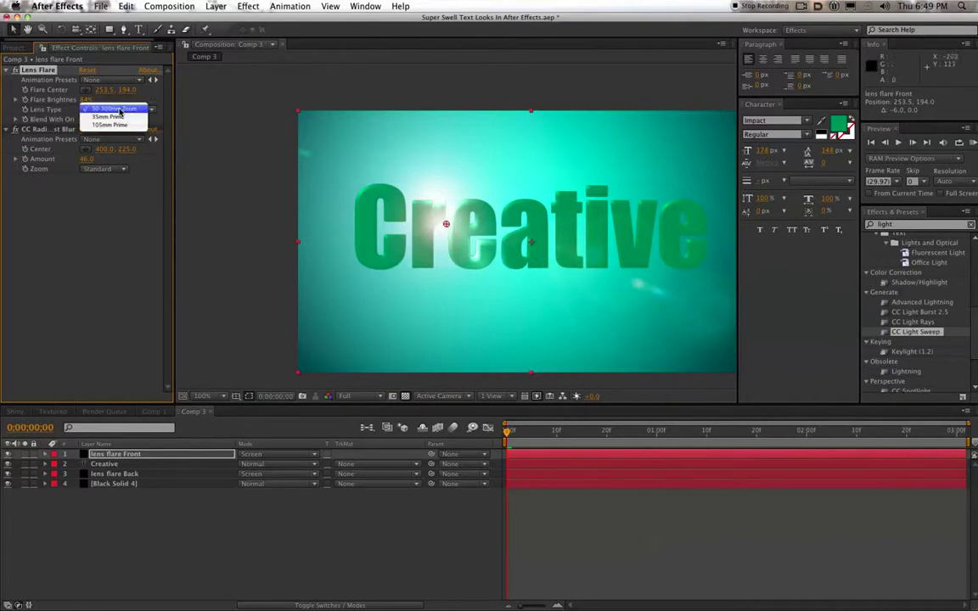
{"action": "left_click", "coordinate": [113, 129]}
{"action": "key", "text": "period"}
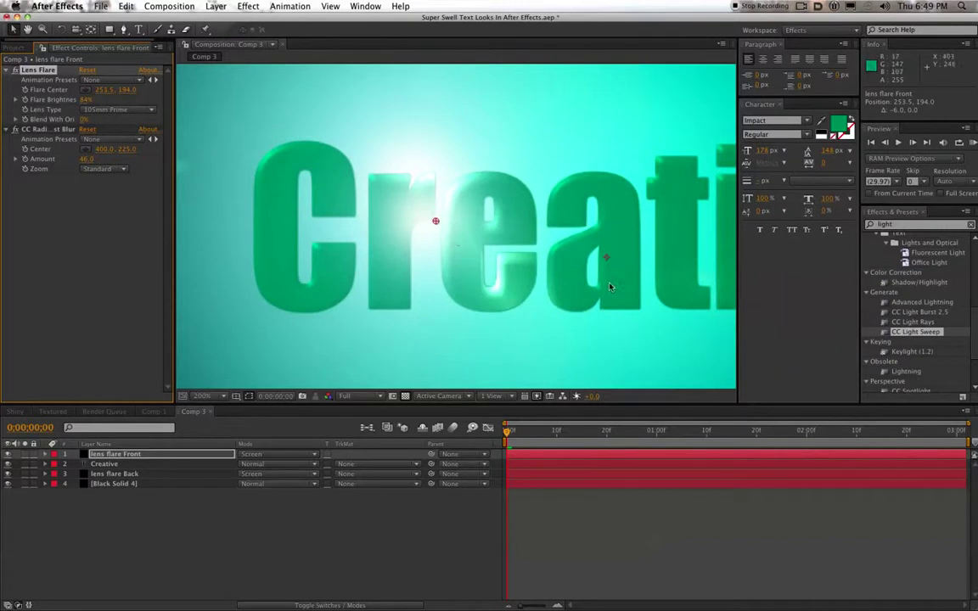
- Try the Tint colour correction effect on the lens flare Front layer and remove it
{"action": "left_click", "coordinate": [900, 224]}
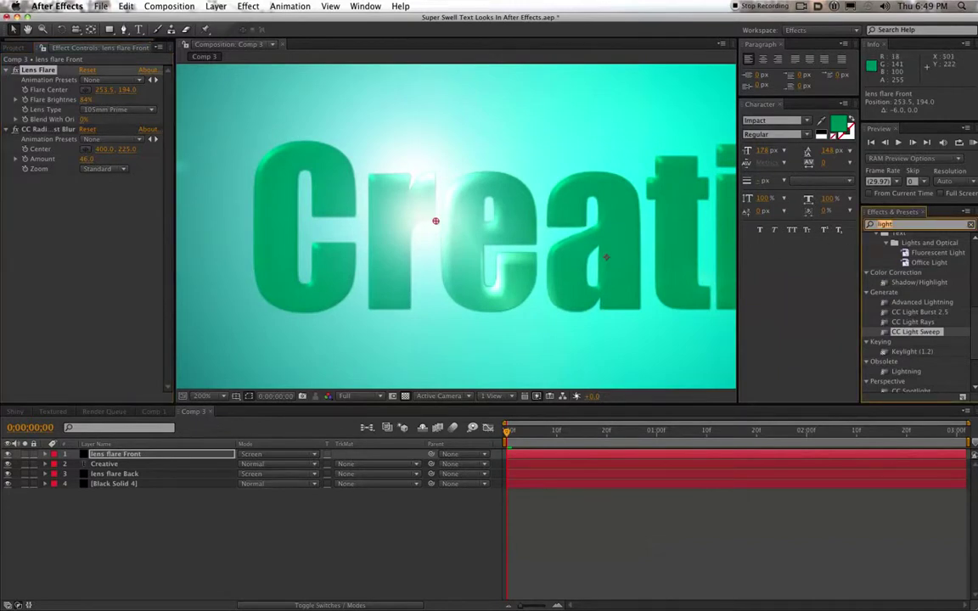
{"action": "type", "text": "tint"}
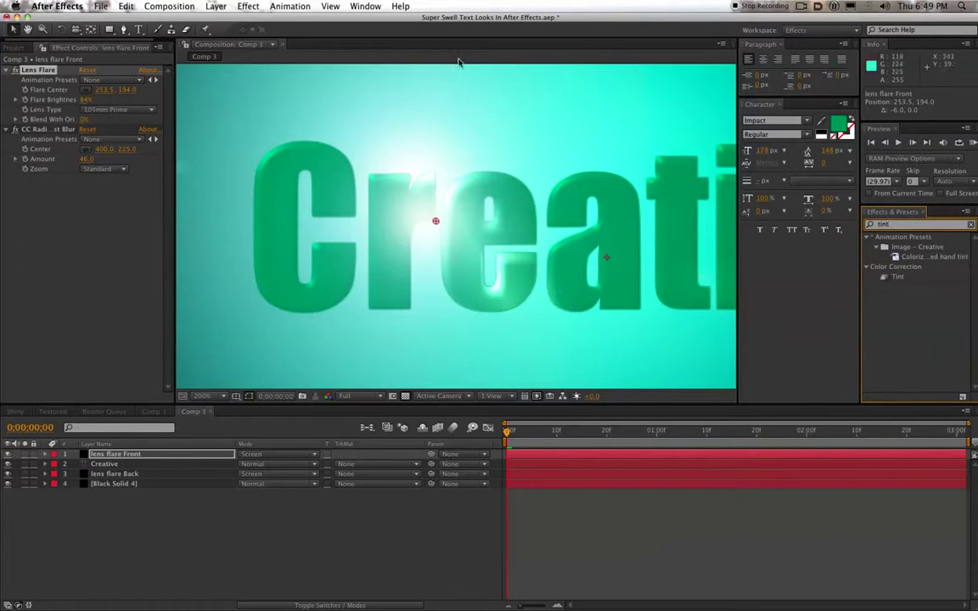
{"action": "left_click", "coordinate": [264, 121]}
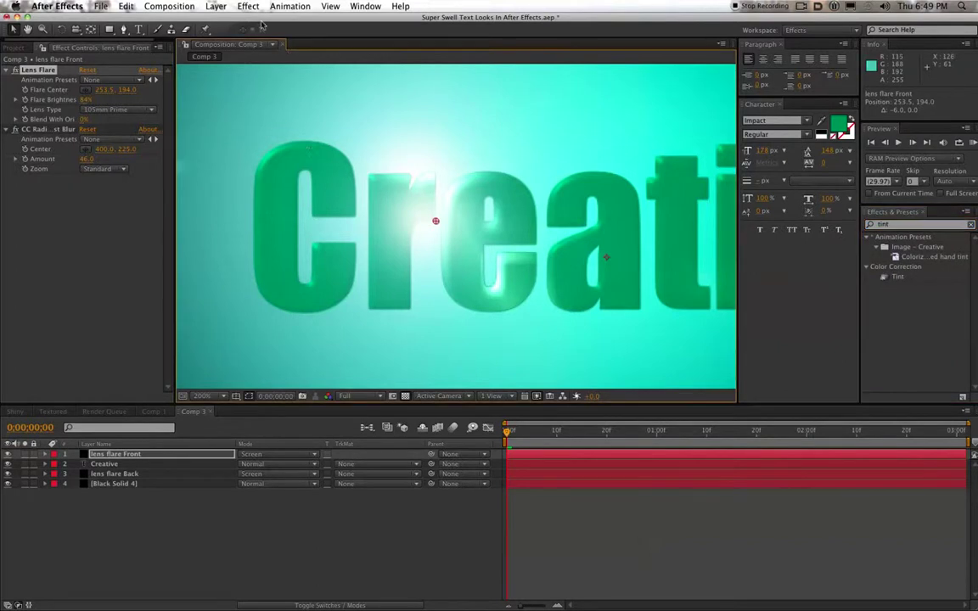
{"action": "left_click", "coordinate": [248, 7]}
{"action": "mouse_move", "coordinate": [273, 105]}
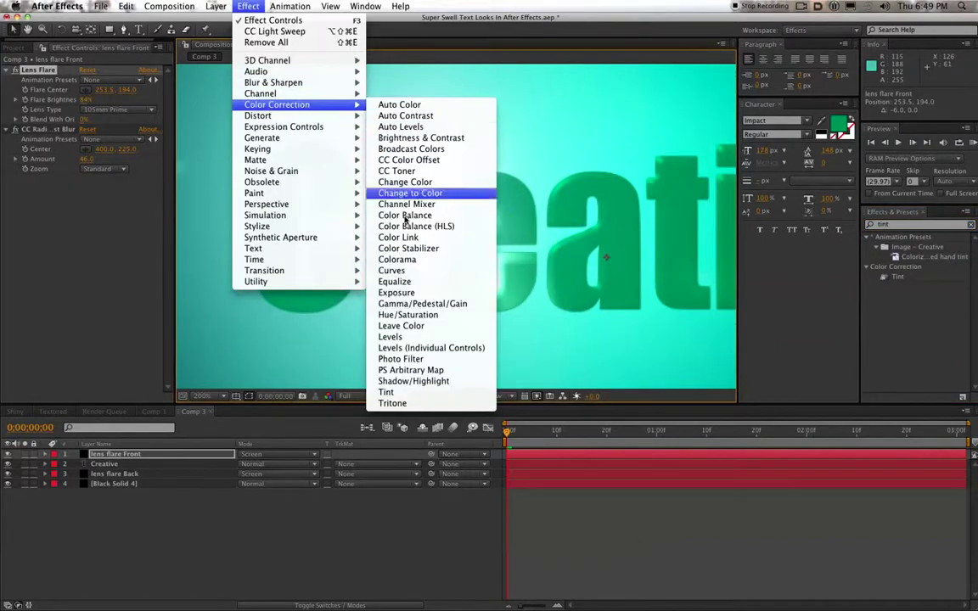
{"action": "left_click", "coordinate": [387, 392]}
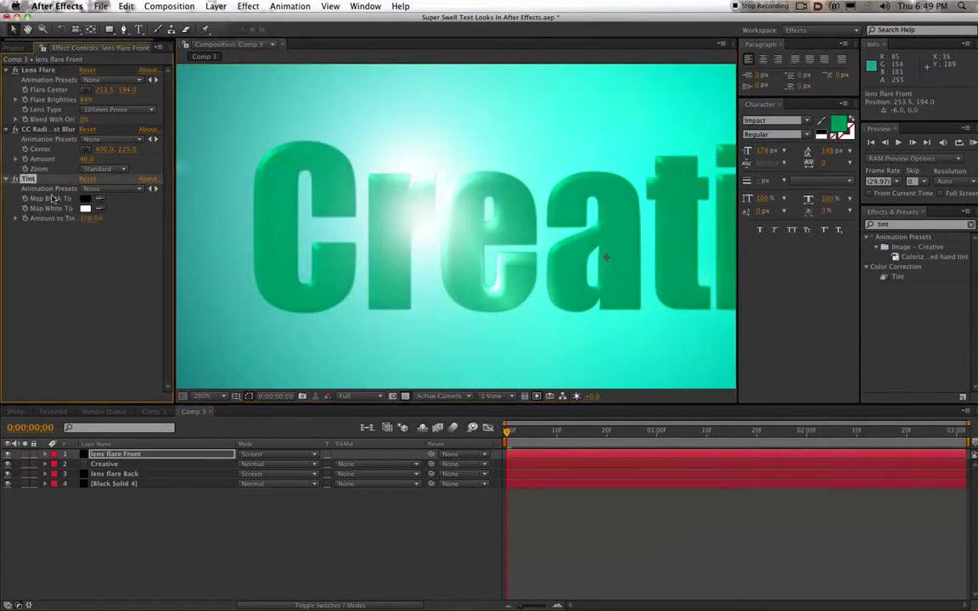
{"action": "key", "text": "Delete"}
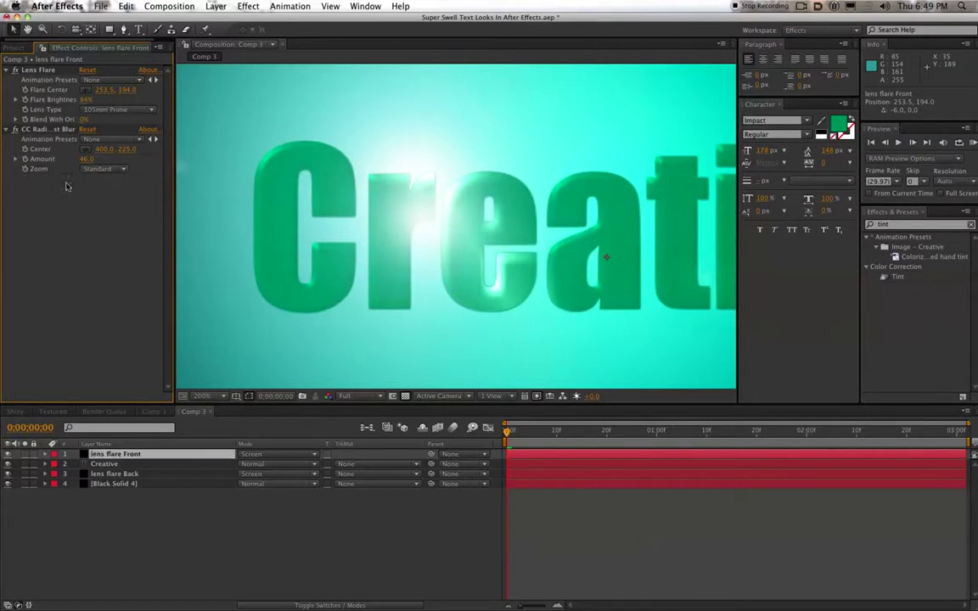
- Apply the Tritone colour correction effect to the lens flare Front layer
{"action": "left_click", "coordinate": [240, 6]}
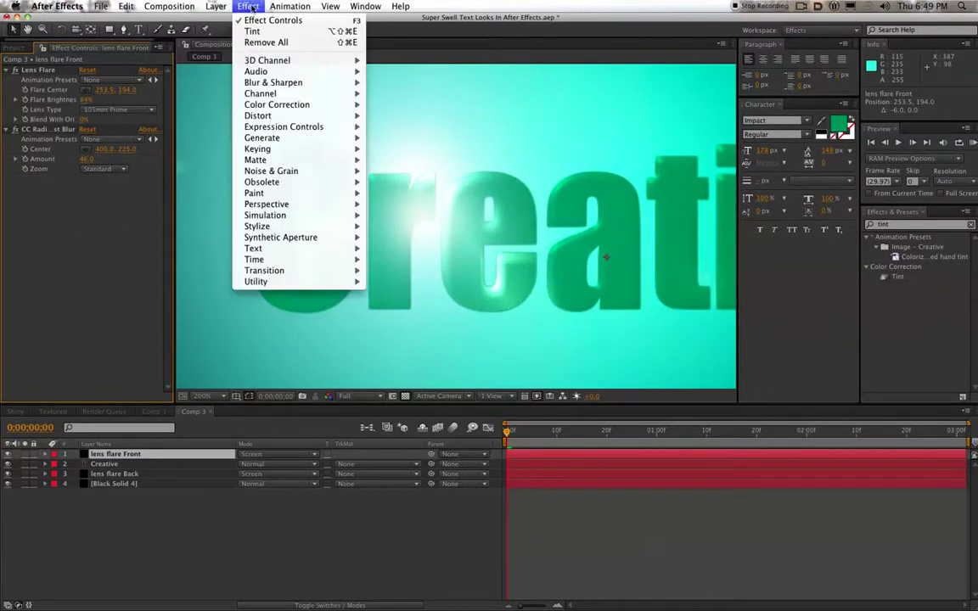
{"action": "mouse_move", "coordinate": [323, 104]}
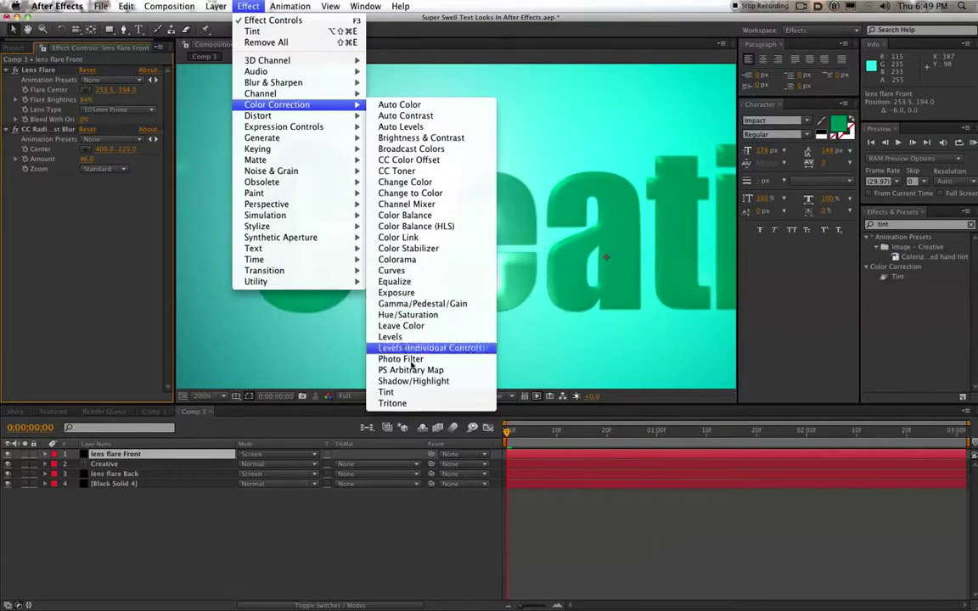
{"action": "left_click", "coordinate": [393, 403]}
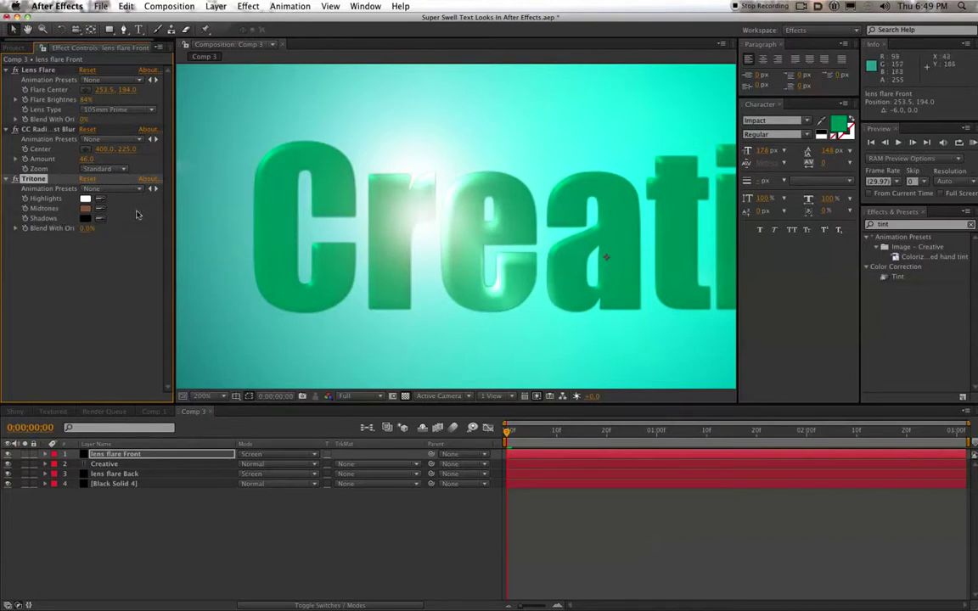
- Try a saturated red as the Tritone highlights colour on the lens flare Front layer
{"action": "left_click", "coordinate": [85, 199]}
{"action": "left_click_drag", "start_coordinate": [105, 167], "coordinate": [129, 139]}
{"action": "left_click", "coordinate": [267, 95]}
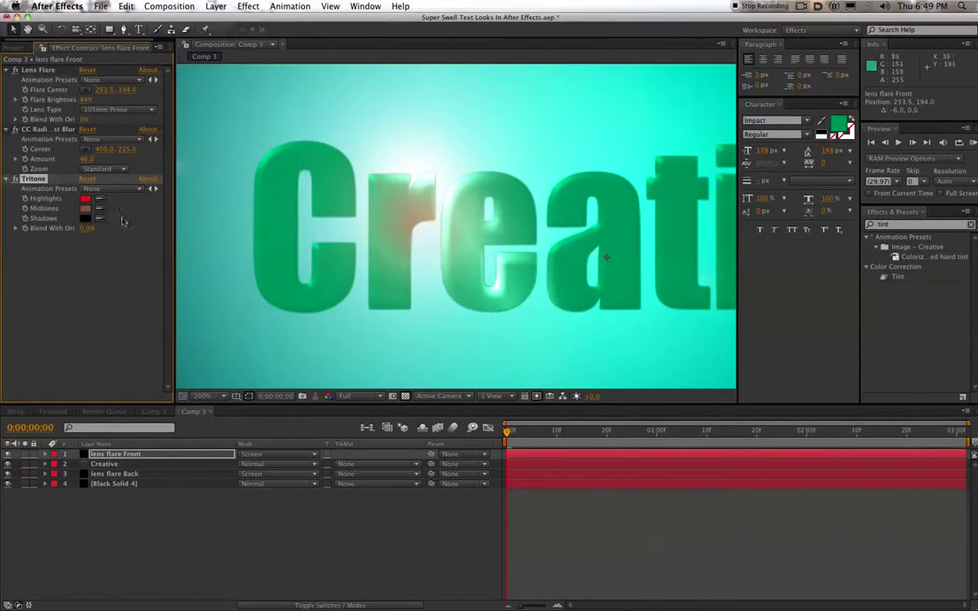
- Solo the lens flare Front layer and set its Tritone highlights to a light aqua
{"action": "left_click", "coordinate": [24, 455]}
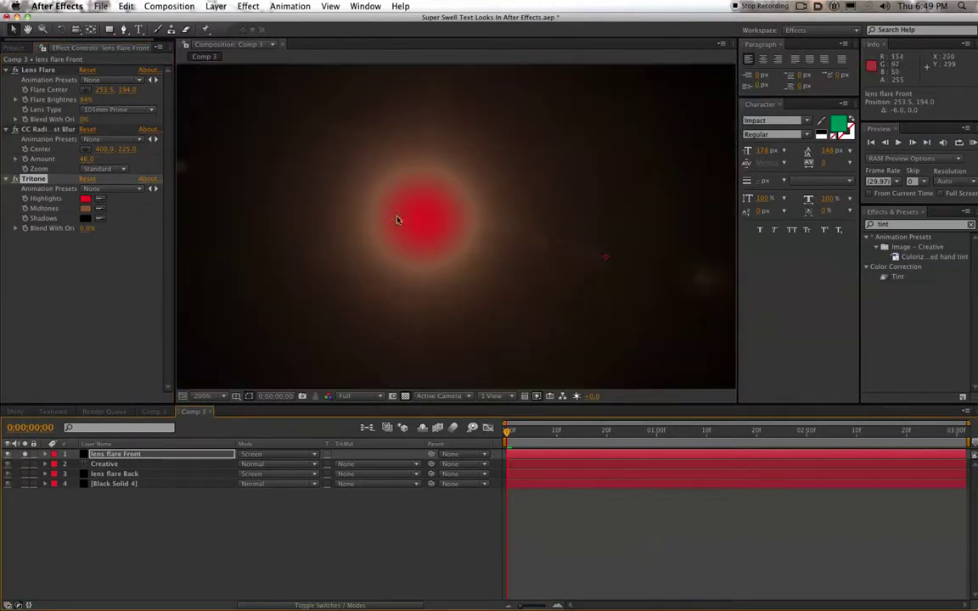
{"action": "left_click", "coordinate": [85, 201]}
{"action": "left_click_drag", "start_coordinate": [102, 146], "coordinate": [81, 115]}
{"action": "left_click", "coordinate": [264, 99]}
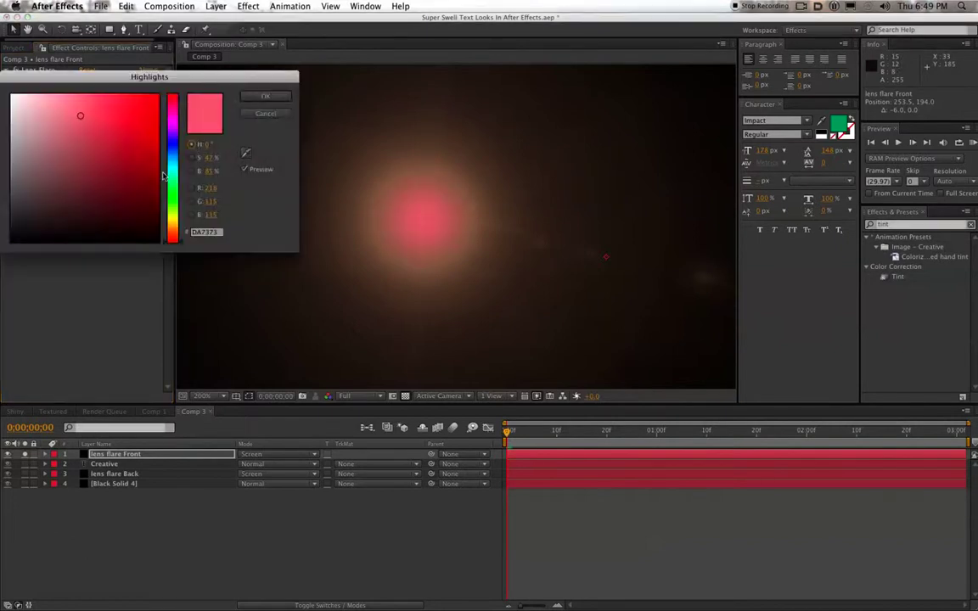
{"action": "left_click", "coordinate": [170, 175]}
{"action": "left_click_drag", "start_coordinate": [103, 151], "coordinate": [48, 85]}
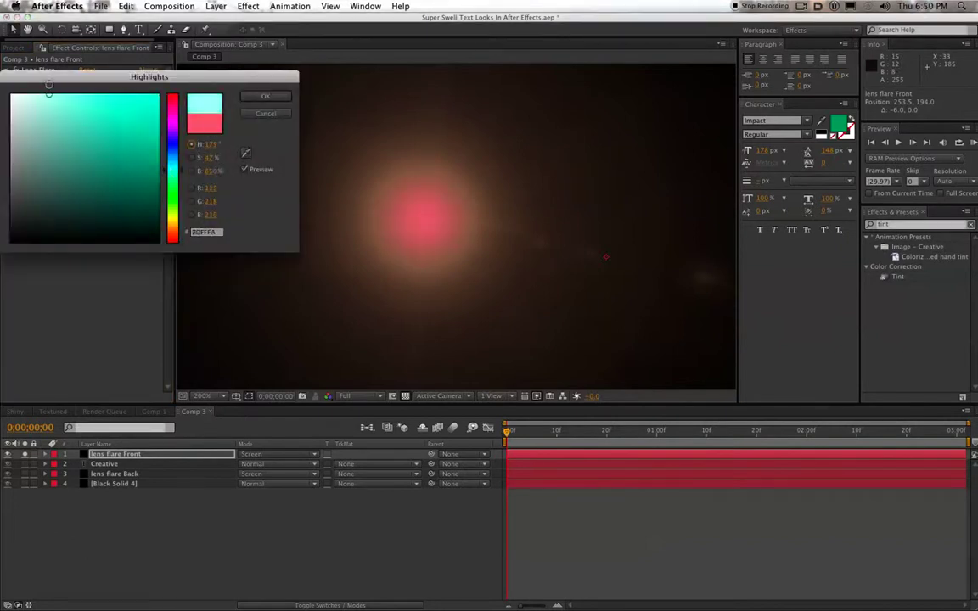
{"action": "left_click", "coordinate": [250, 95]}
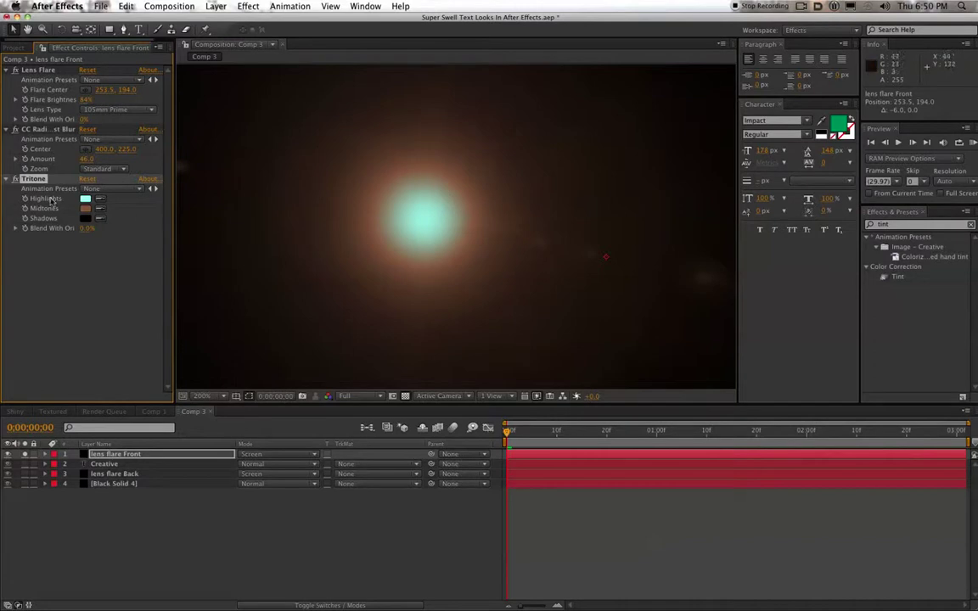
- Try a bright green, 23C35F, as the Tritone midtones colour
{"action": "left_click", "coordinate": [88, 211]}
{"action": "left_click", "coordinate": [178, 183]}
{"action": "left_click", "coordinate": [125, 147]}
{"action": "left_click", "coordinate": [133, 130]}
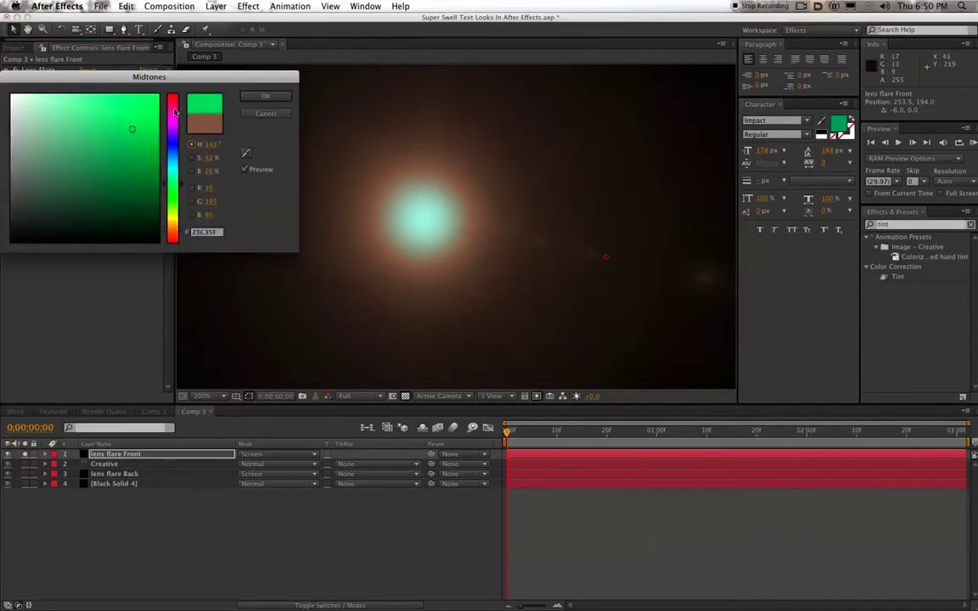
{"action": "left_click", "coordinate": [259, 96]}
- Set the Tritone midtones to a bright turquoise and turn off solo on the lens flare Front layer
{"action": "left_click", "coordinate": [85, 208]}
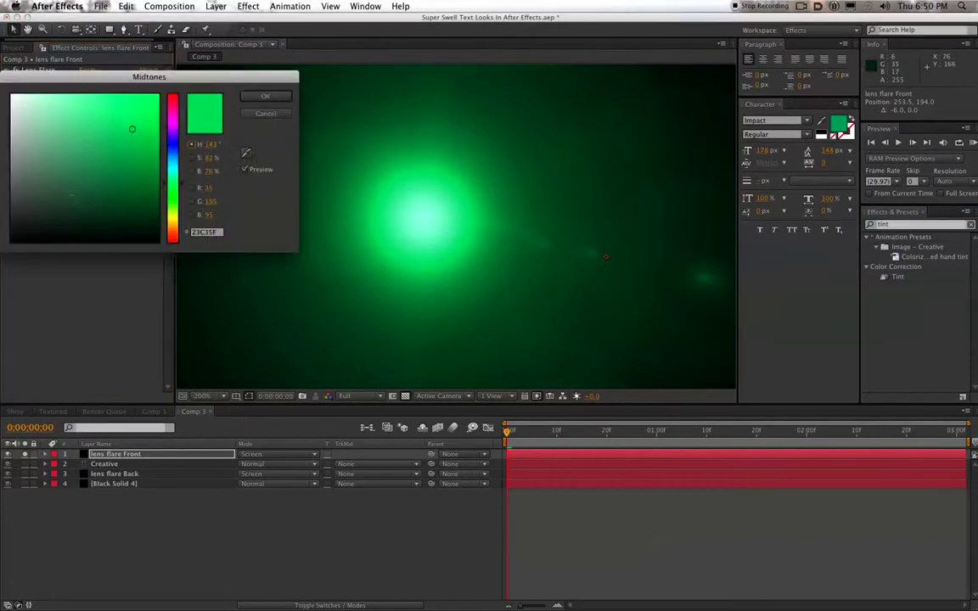
{"action": "left_click", "coordinate": [123, 100]}
{"action": "left_click", "coordinate": [116, 97]}
{"action": "left_click", "coordinate": [265, 96]}
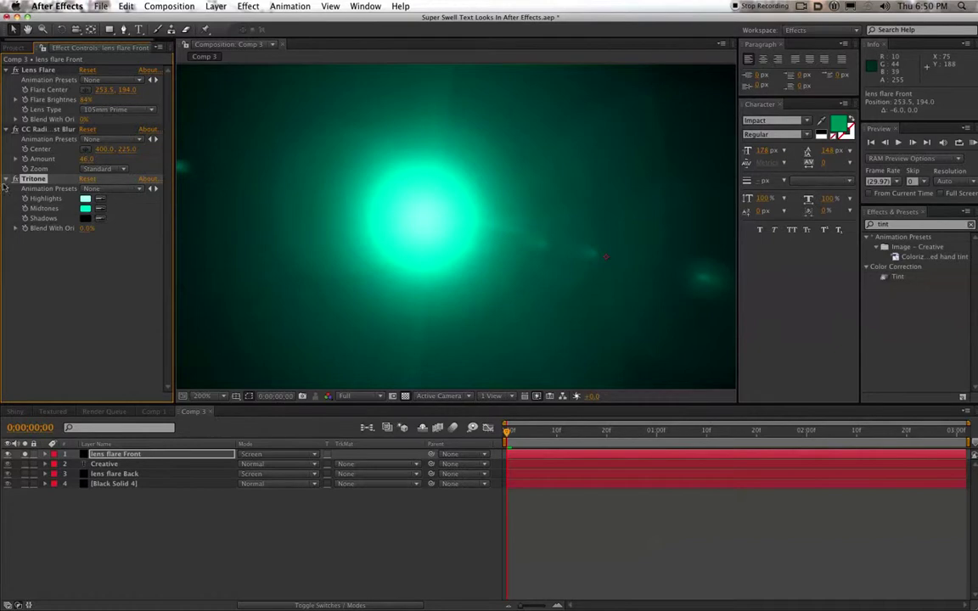
{"action": "left_click", "coordinate": [25, 455]}
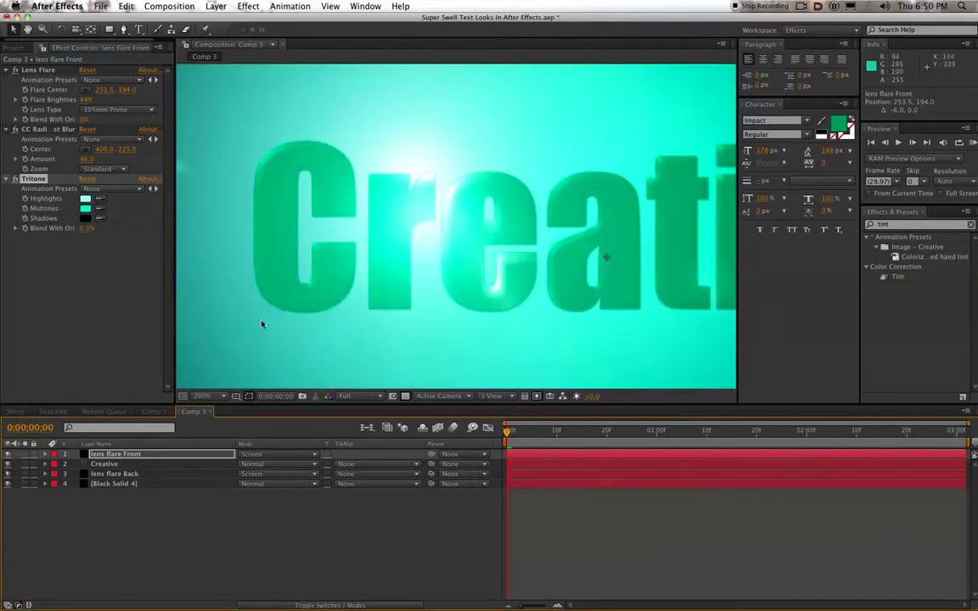
- Toggle the lens flare Front layer's visibility and examine its effect on the whole Creative composition
{"action": "left_click", "coordinate": [8, 455]}
{"action": "scroll", "coordinate": [393, 284], "scroll_direction": "down", "scroll_amount": 2}
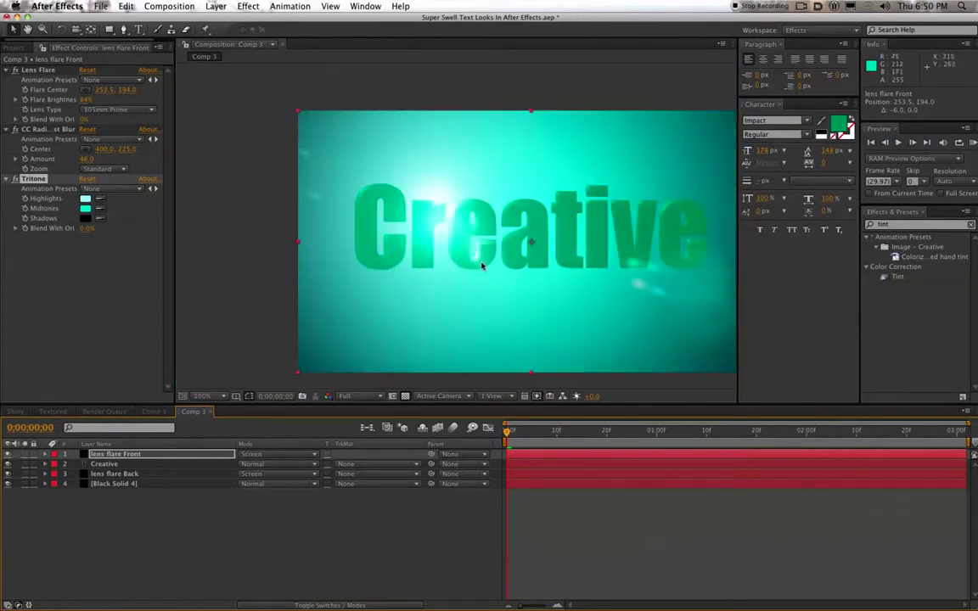
{"action": "key", "text": "space"}
{"action": "left_click_drag", "start_coordinate": [554, 289], "coordinate": [475, 276]}
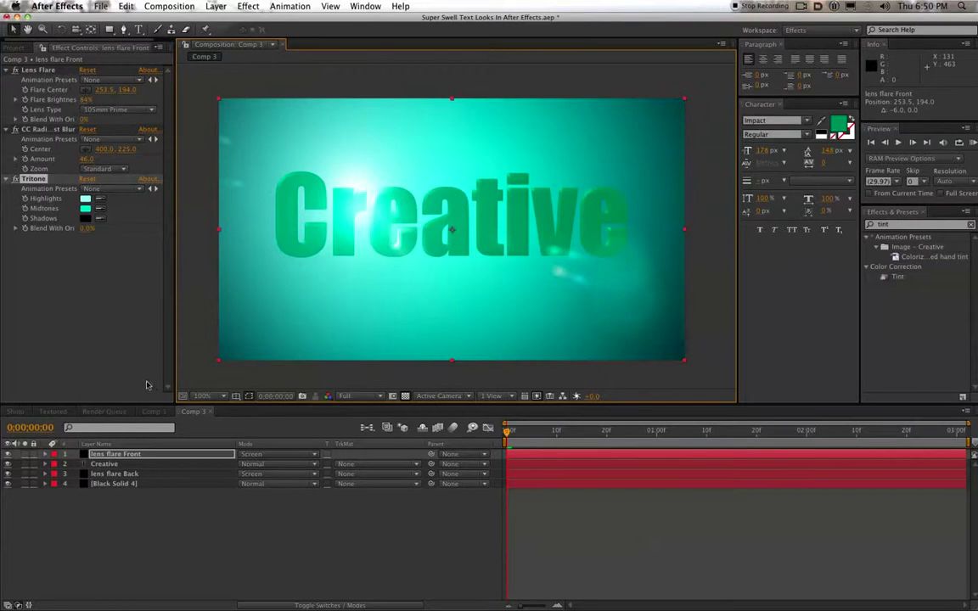
- Open the Shiny composition and compare it with the Black Solid 1 layer behind the text hidden and shown
{"action": "left_click", "coordinate": [16, 411]}
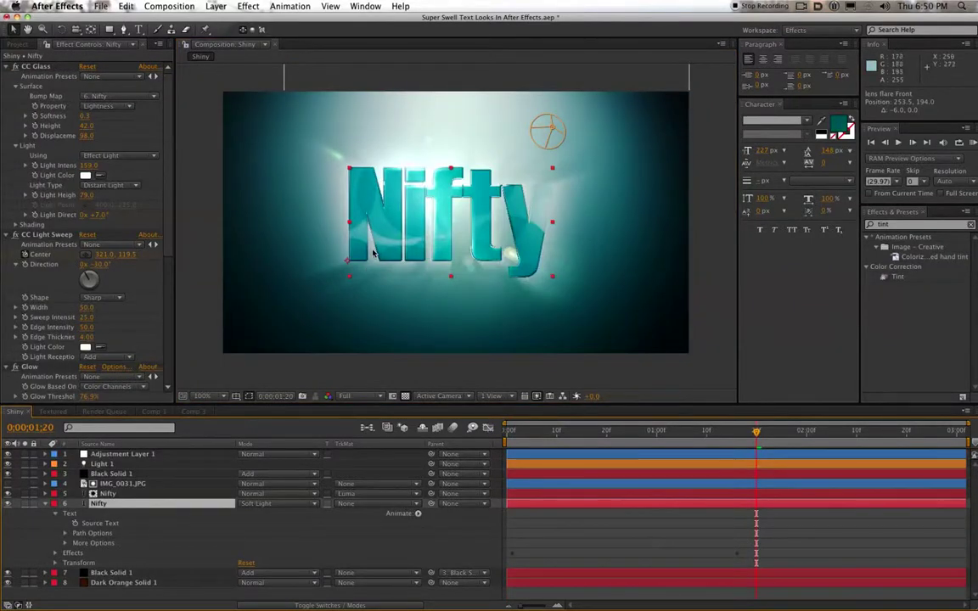
{"action": "scroll", "coordinate": [372, 251], "scroll_direction": "up", "scroll_amount": 1}
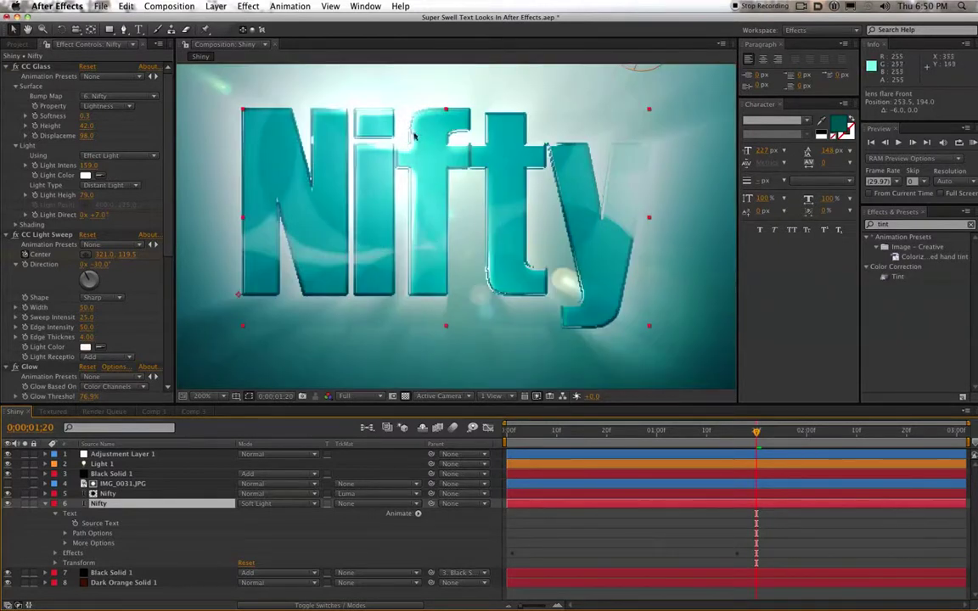
{"action": "left_click", "coordinate": [47, 505]}
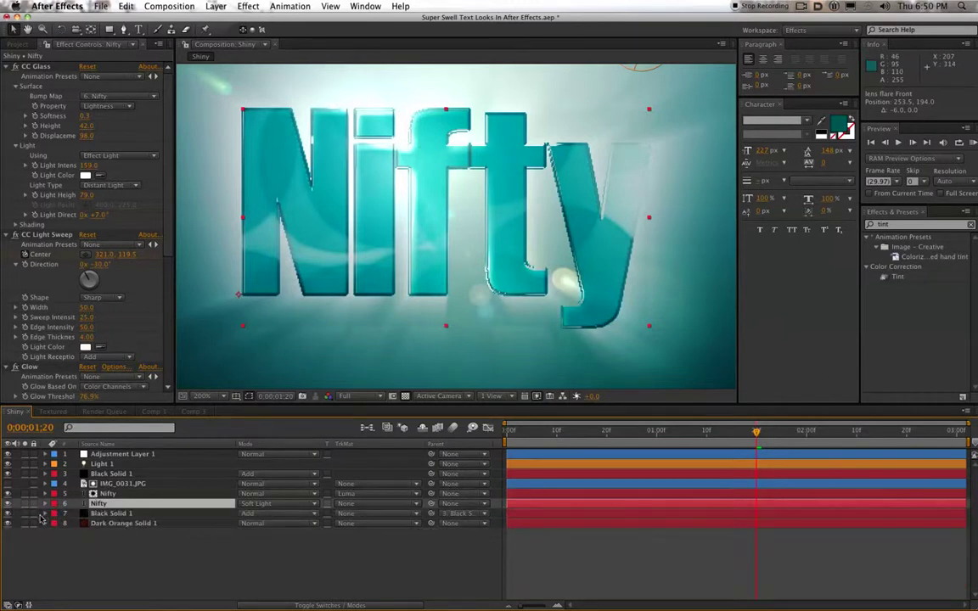
{"action": "left_click", "coordinate": [8, 514]}
{"action": "left_click", "coordinate": [8, 515]}
{"action": "left_click", "coordinate": [8, 514]}
{"action": "left_click", "coordinate": [7, 515]}
{"action": "scroll", "coordinate": [420, 258], "scroll_direction": "down", "scroll_amount": 1}
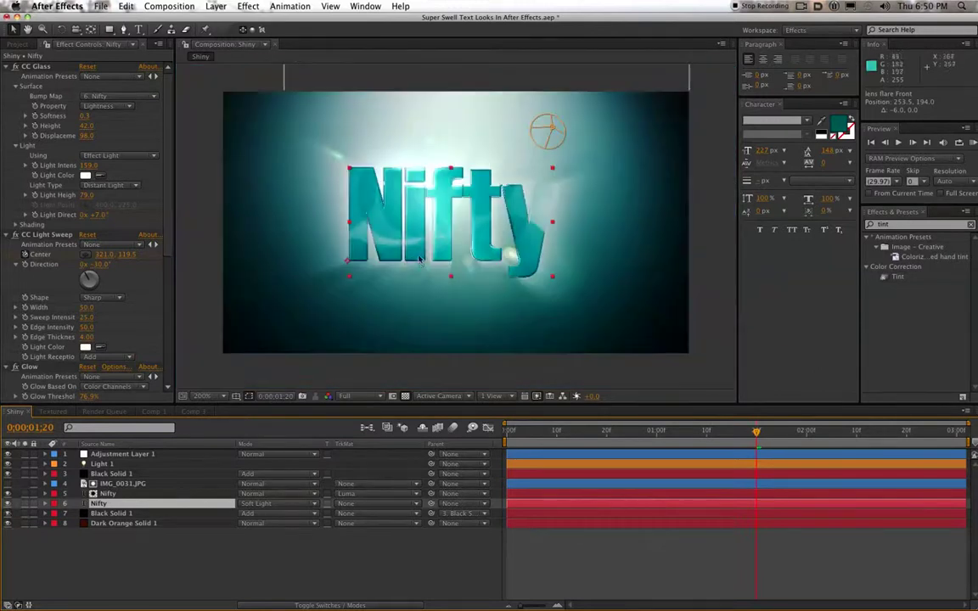
- Compare the Nifty look with the Black Solid 1 layer in front of the text hidden and shown
{"action": "left_click", "coordinate": [8, 474]}
{"action": "left_click", "coordinate": [8, 474]}
{"action": "left_click", "coordinate": [8, 474]}
{"action": "left_click", "coordinate": [8, 475]}
{"action": "left_click", "coordinate": [7, 475]}
{"action": "left_click", "coordinate": [8, 475]}
- Examine the effects on both Nifty text layers, toggling CC Light Sweep off and on, and switch to Comp 1
{"action": "left_click", "coordinate": [16, 236]}
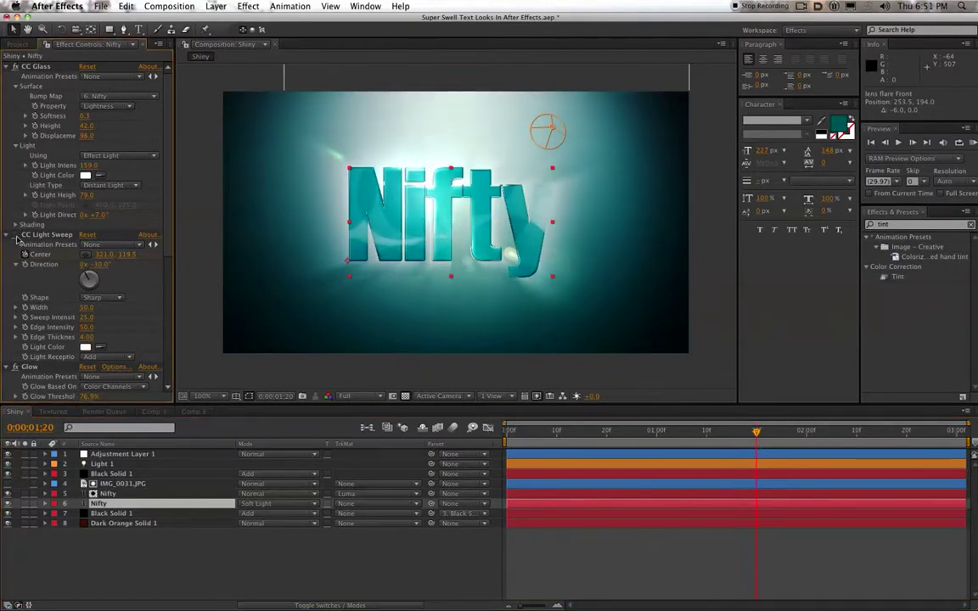
{"action": "left_click", "coordinate": [106, 496]}
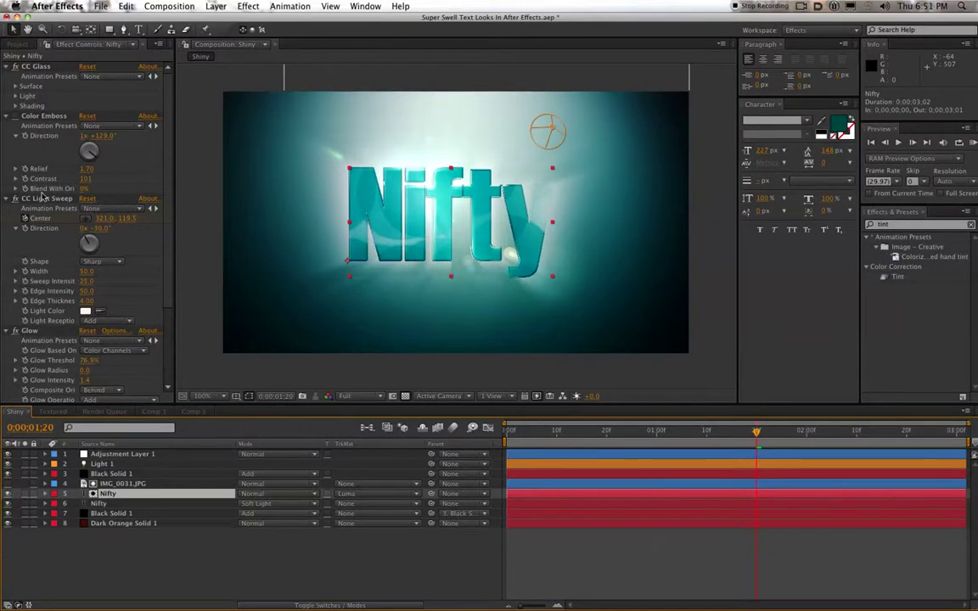
{"action": "scroll", "coordinate": [30, 254], "scroll_direction": "down", "scroll_amount": 5}
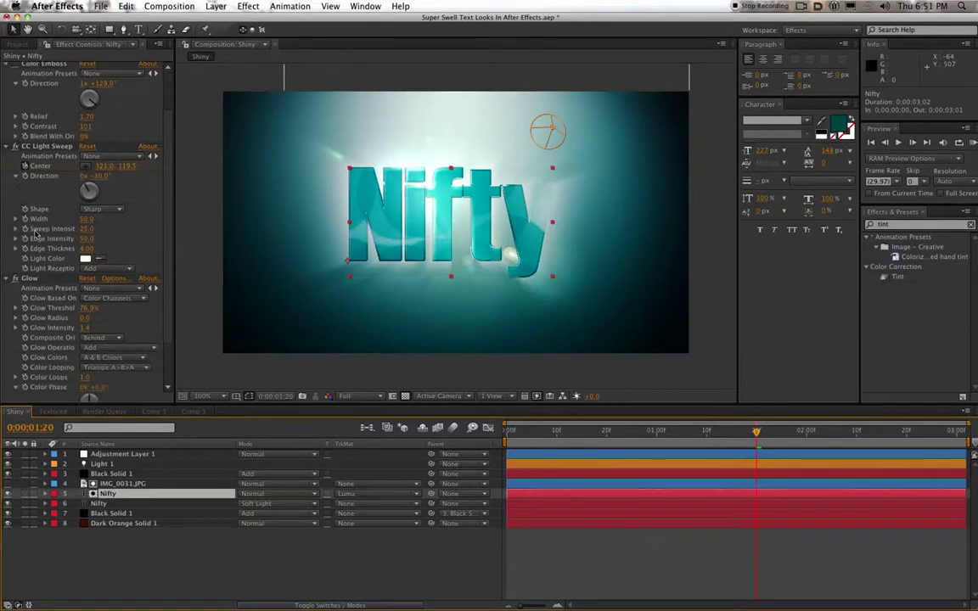
{"action": "scroll", "coordinate": [34, 236], "scroll_direction": "up", "scroll_amount": 5}
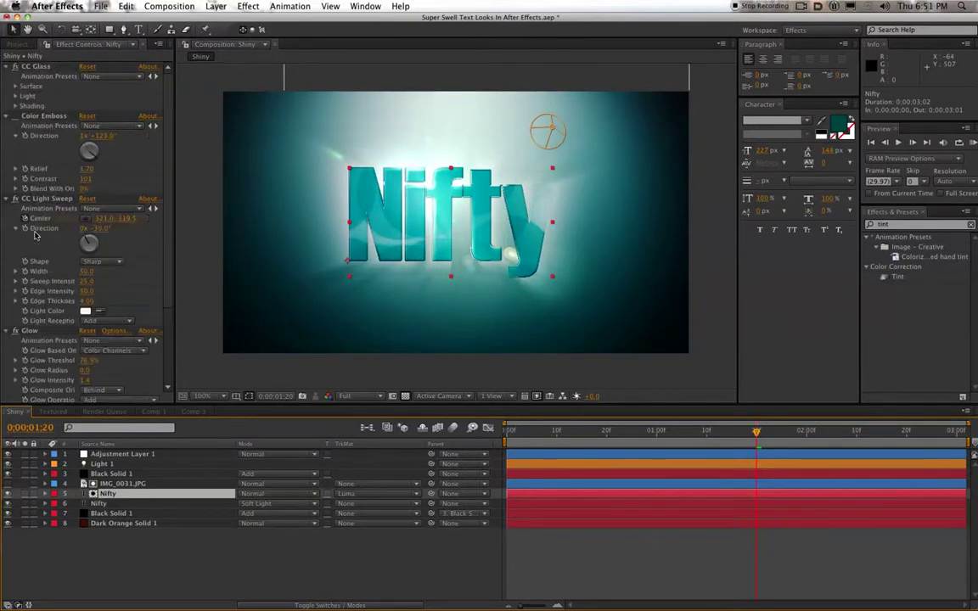
{"action": "left_click", "coordinate": [13, 199]}
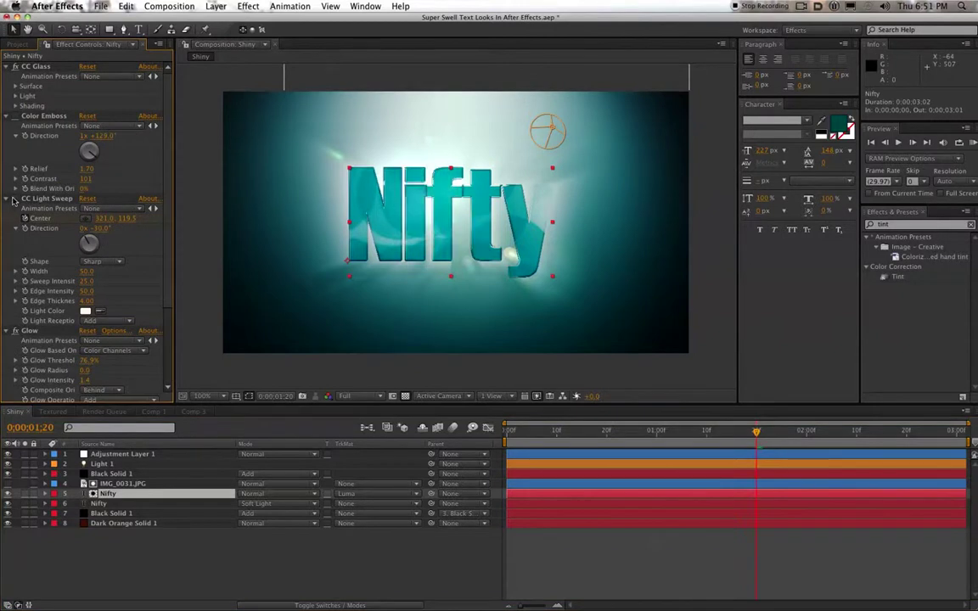
{"action": "left_click", "coordinate": [15, 200]}
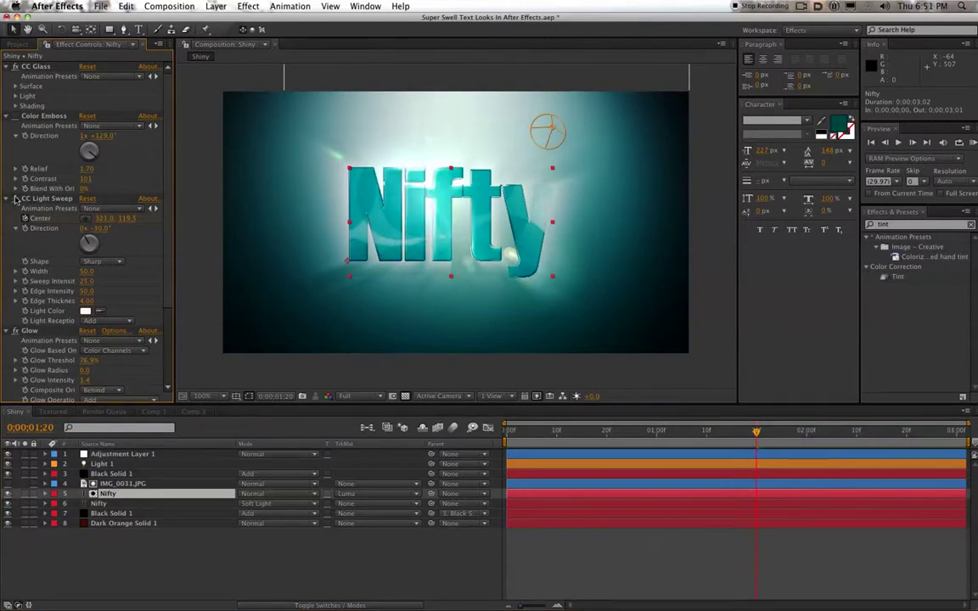
{"action": "left_click", "coordinate": [15, 199]}
{"action": "left_click", "coordinate": [35, 199]}
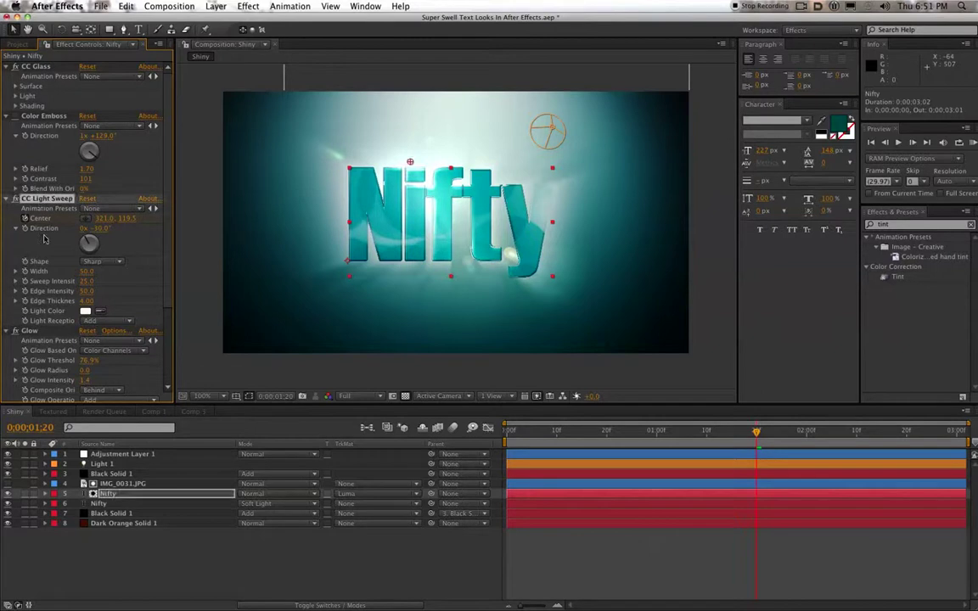
{"action": "left_click", "coordinate": [30, 332]}
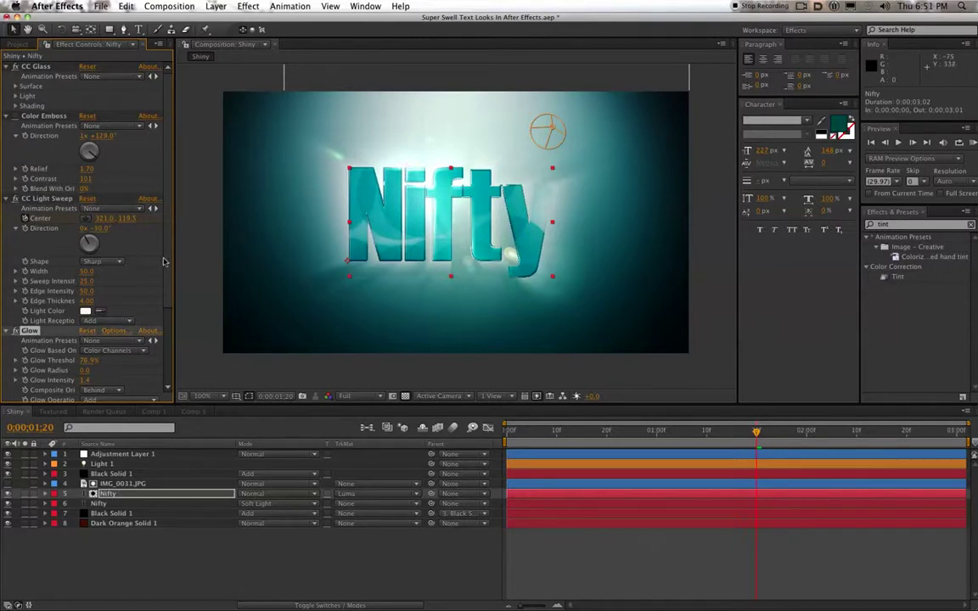
{"action": "left_click", "coordinate": [150, 413]}
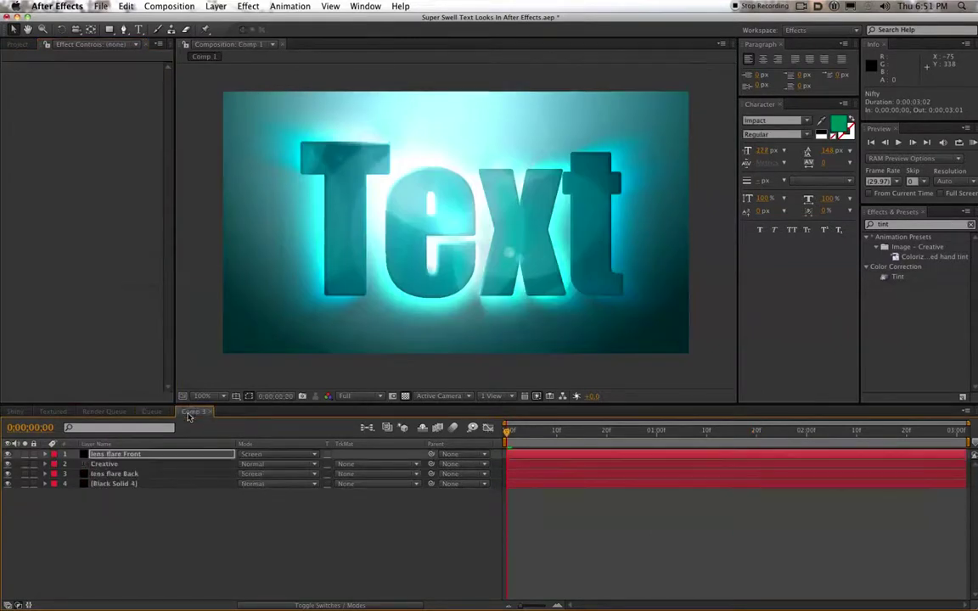
- Close the Comp 1 timeline and return to the Comp 3 composition with the Creative text
{"action": "left_click", "coordinate": [190, 414]}
{"action": "left_click", "coordinate": [164, 414]}
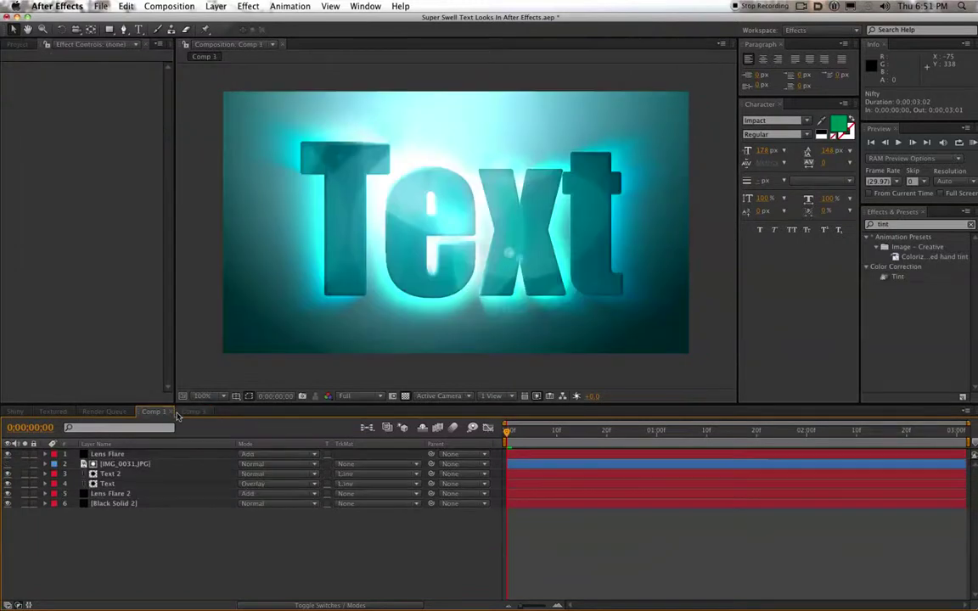
{"action": "left_click", "coordinate": [170, 412]}
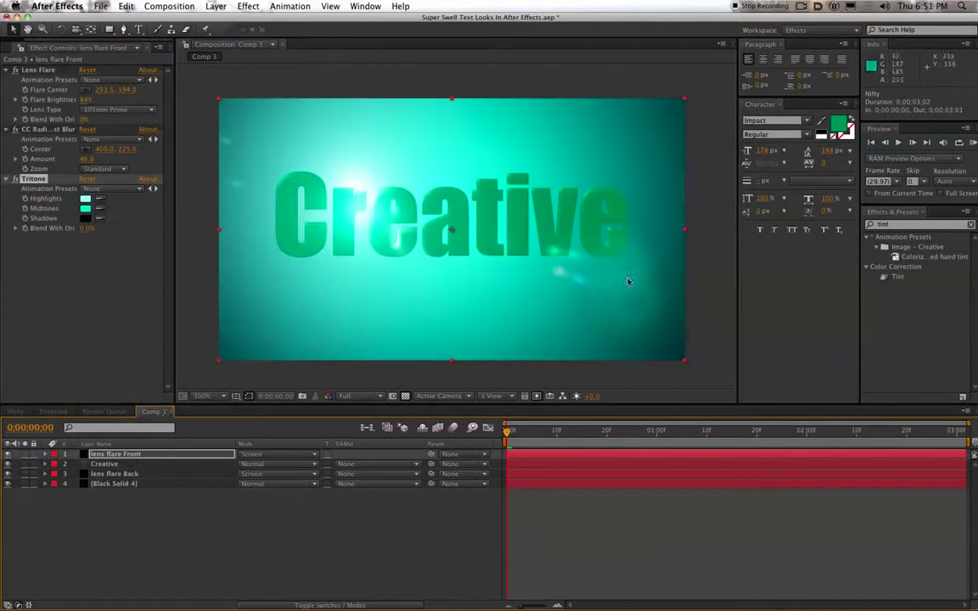
- Find the Glow effect in the effects list and apply it to the Creative text layer
{"action": "left_click", "coordinate": [906, 224]}
{"action": "type", "text": "glow"}
{"action": "left_click_drag", "start_coordinate": [900, 277], "coordinate": [112, 465]}
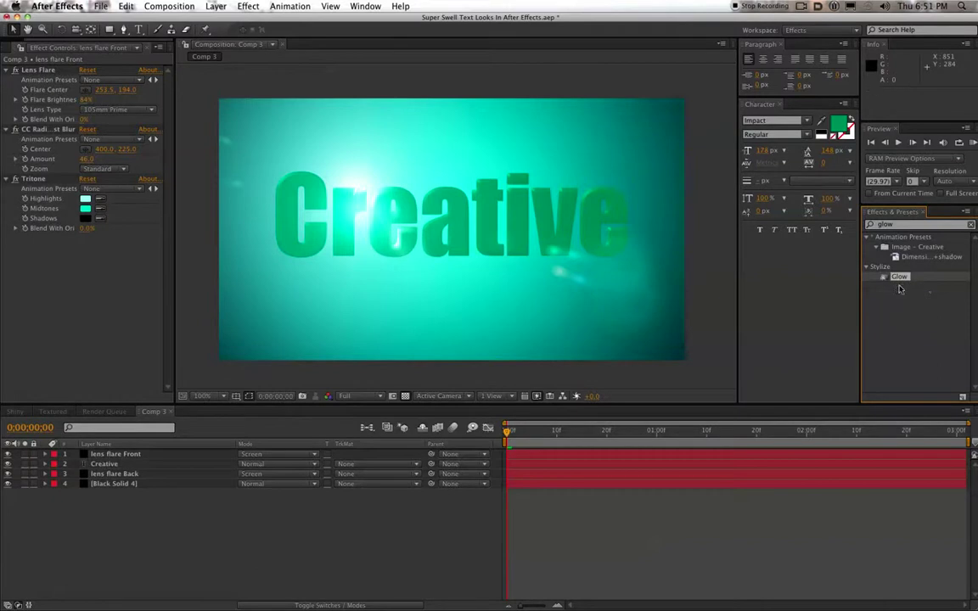
{"action": "double_click", "coordinate": [887, 224]}
{"action": "type", "text": "glow"}
{"action": "left_click_drag", "start_coordinate": [898, 281], "coordinate": [446, 228]}
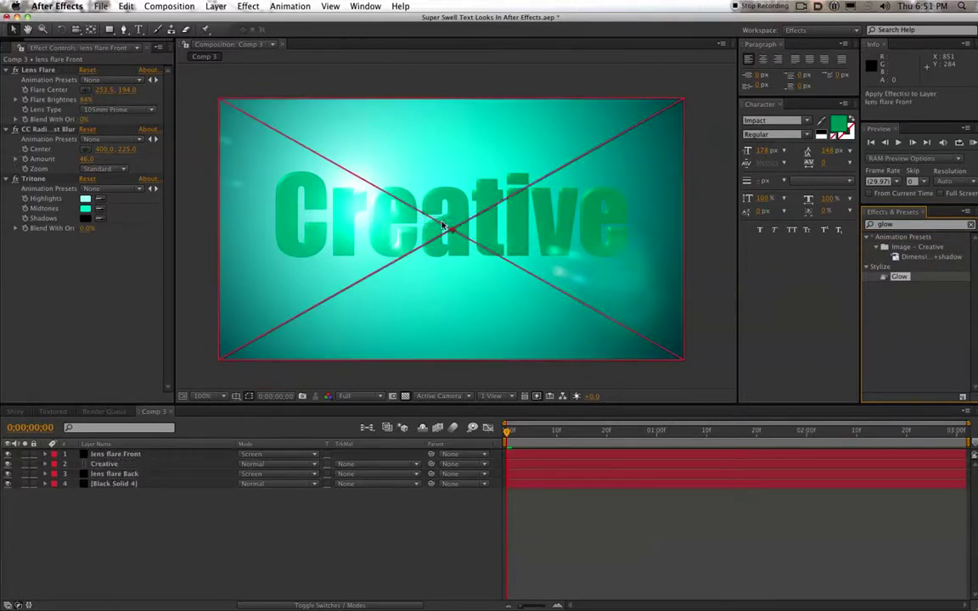
{"action": "left_click_drag", "start_coordinate": [447, 228], "coordinate": [106, 464]}
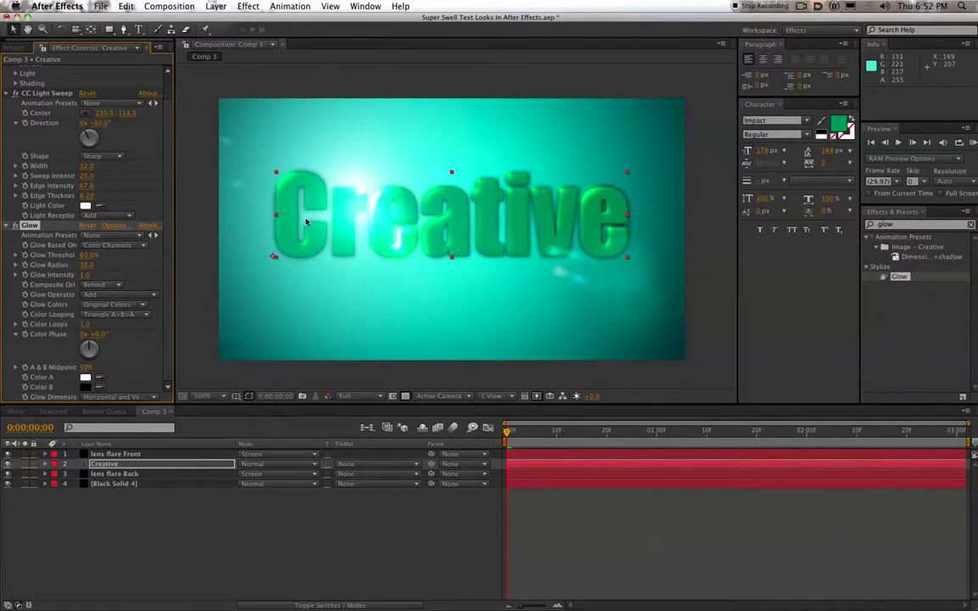
- Try the Creative text's Glow Threshold at 100% and 1.6%, and leave it at 71.4%
{"action": "key", "text": "period"}
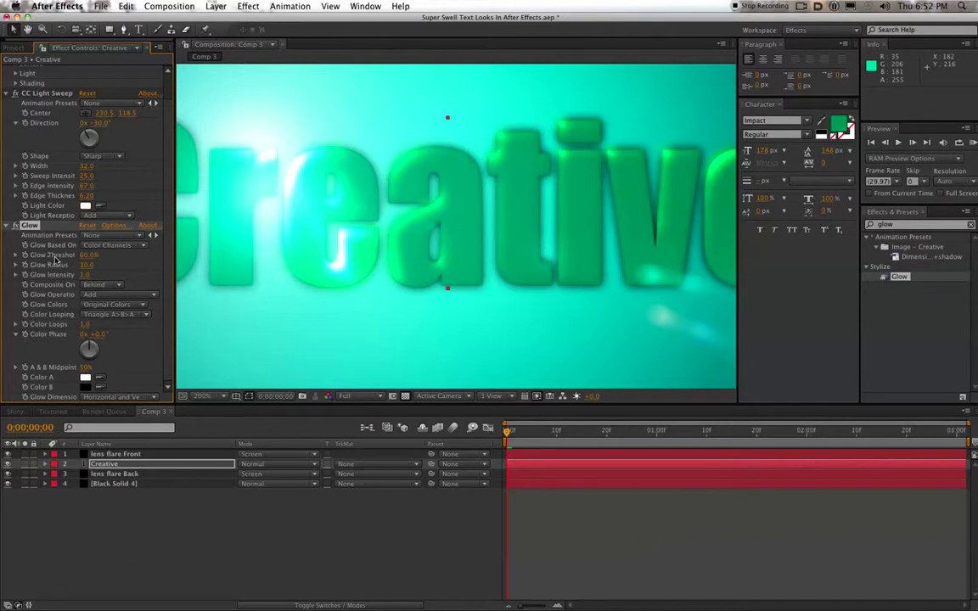
{"action": "mouse_move", "coordinate": [82, 261]}
{"action": "left_mouse_down"}
{"action": "mouse_move", "coordinate": [101, 259]}
{"action": "mouse_move", "coordinate": [89, 260]}
{"action": "left_mouse_up"}
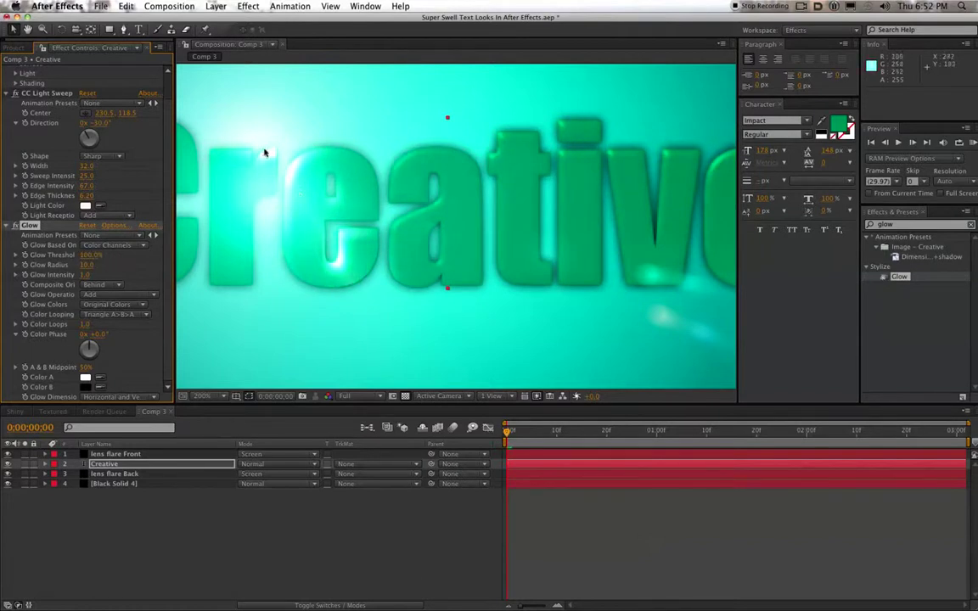
{"action": "key", "text": "comma"}
{"action": "key", "text": "period"}
{"action": "left_click", "coordinate": [92, 256]}
{"action": "left_click_drag", "start_coordinate": [87, 256], "coordinate": [65, 258]}
{"action": "left_click", "coordinate": [83, 261]}
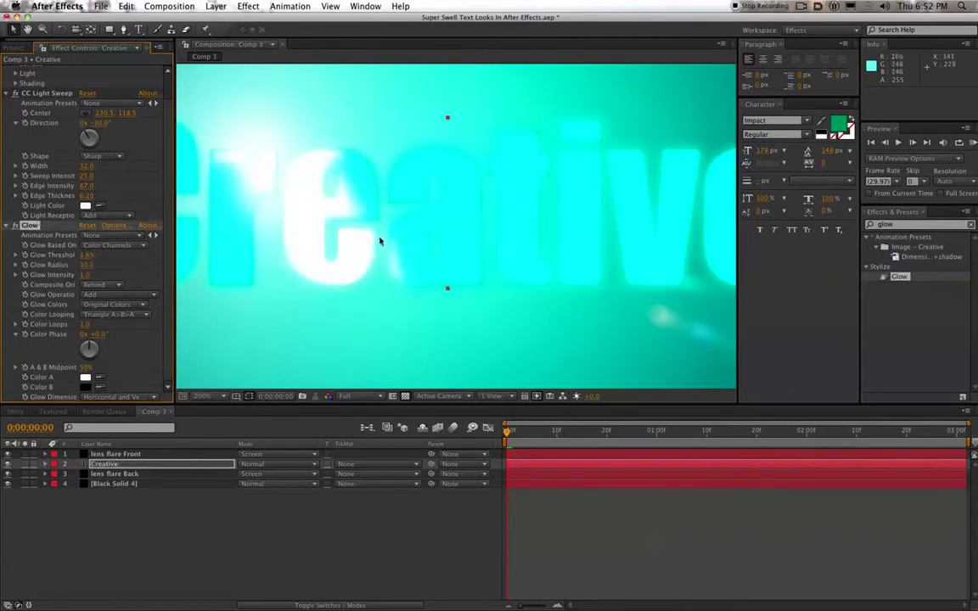
{"action": "left_click", "coordinate": [124, 256]}
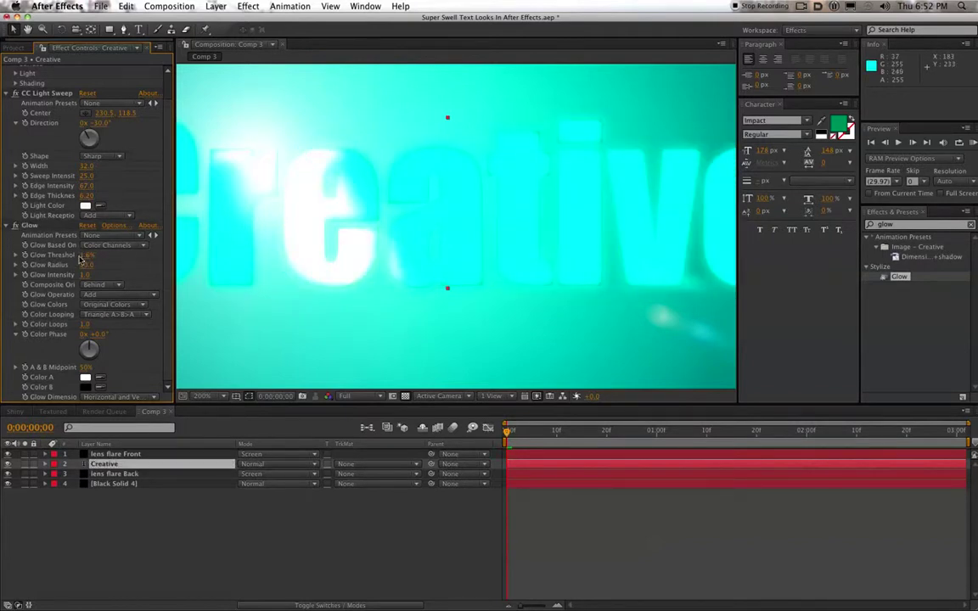
{"action": "mouse_move", "coordinate": [90, 258]}
{"action": "left_mouse_down"}
{"action": "mouse_move", "coordinate": [122, 259]}
{"action": "mouse_move", "coordinate": [96, 259]}
{"action": "left_mouse_up"}
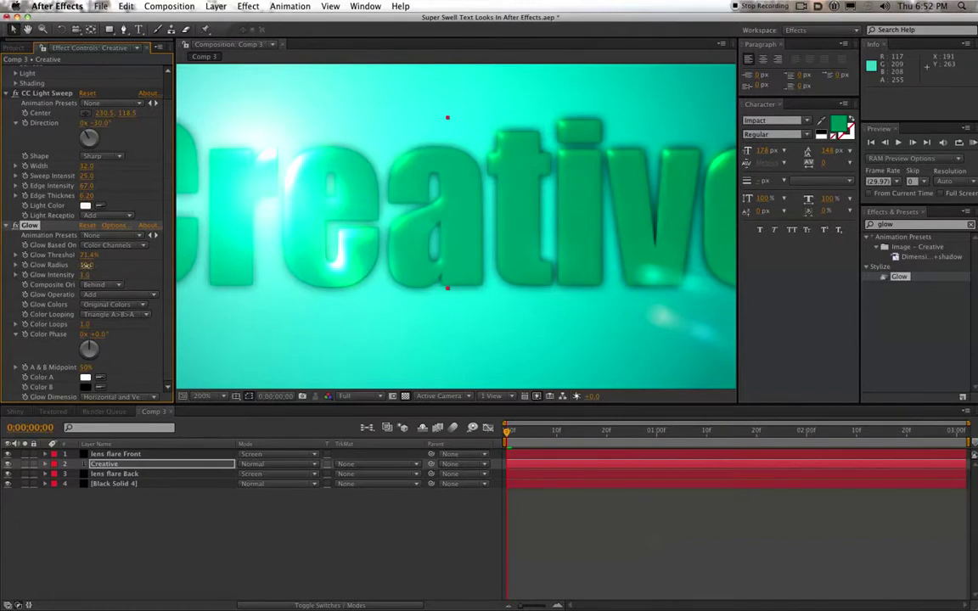
- Lower the Glow Radius to 0 and raise it gradually to 21 to compare the text's edges
{"action": "left_click_drag", "start_coordinate": [86, 265], "coordinate": [81, 270]}
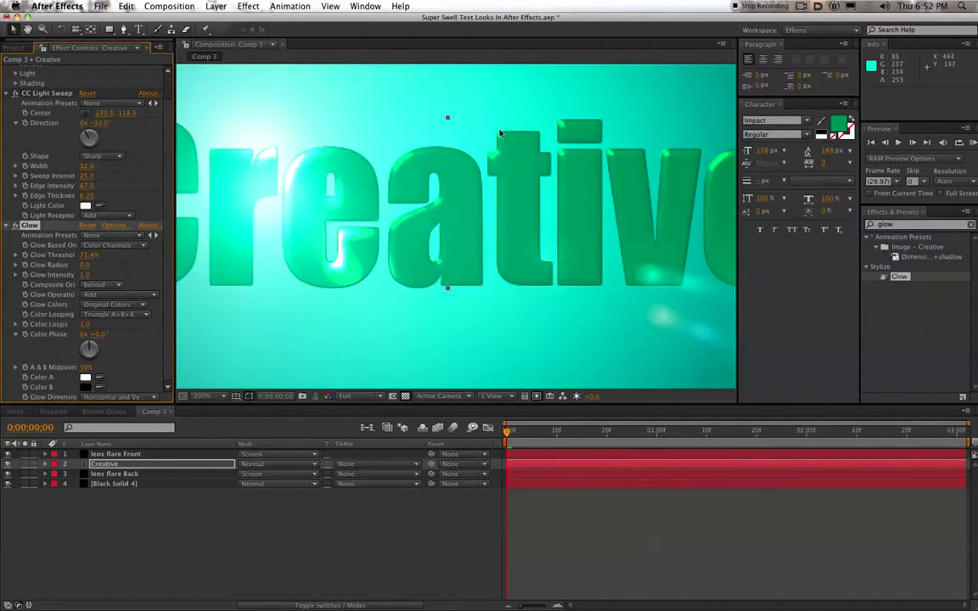
{"action": "left_click", "coordinate": [84, 265]}
{"action": "key", "text": "Up"}
{"action": "key", "text": "Up"}
{"action": "key", "text": "Up"}
{"action": "key", "text": "Up"}
{"action": "key", "text": "Up"}
{"action": "key", "text": "Up"}
{"action": "key", "text": "Up"}
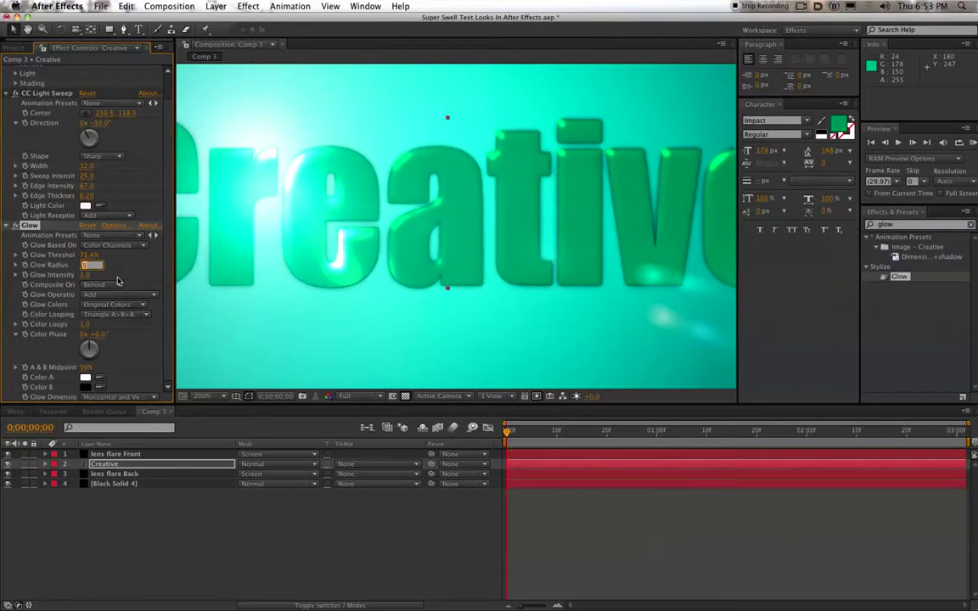
{"action": "key", "text": "Up"}
{"action": "key", "text": "Up"}
{"action": "key", "text": "Up"}
{"action": "key", "text": "Up"}
{"action": "key", "text": "Up"}
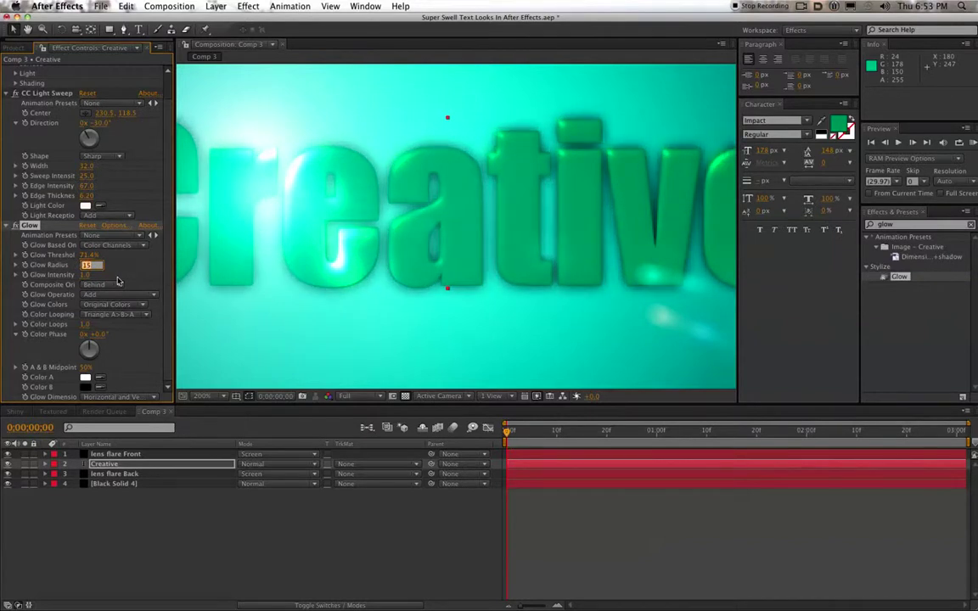
{"action": "key", "text": "Up"}
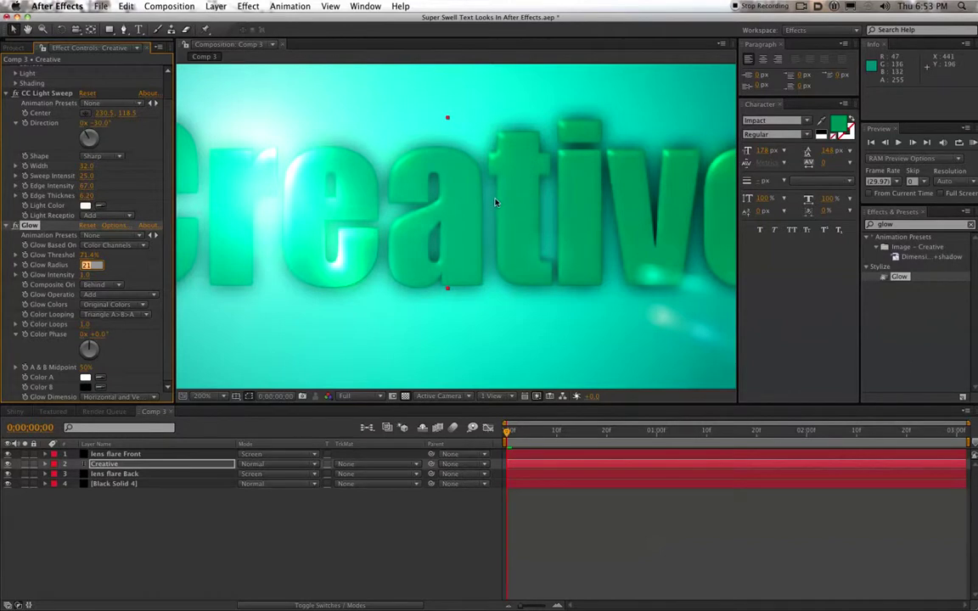
- Try Composite Original at None, restore it to Behind, and check the options for Glow Based On
{"action": "left_click", "coordinate": [103, 285]}
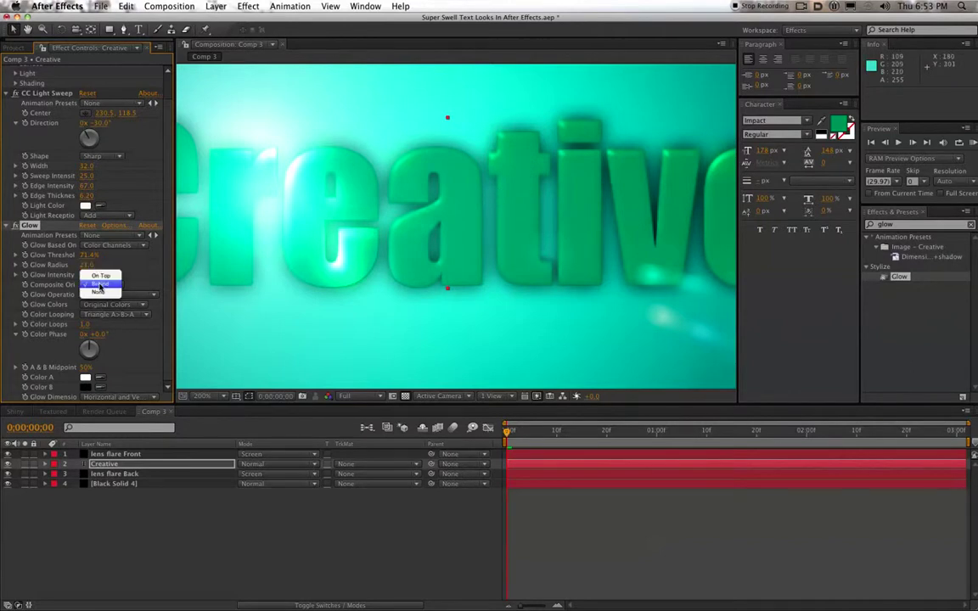
{"action": "left_click", "coordinate": [105, 293]}
{"action": "left_click", "coordinate": [102, 285]}
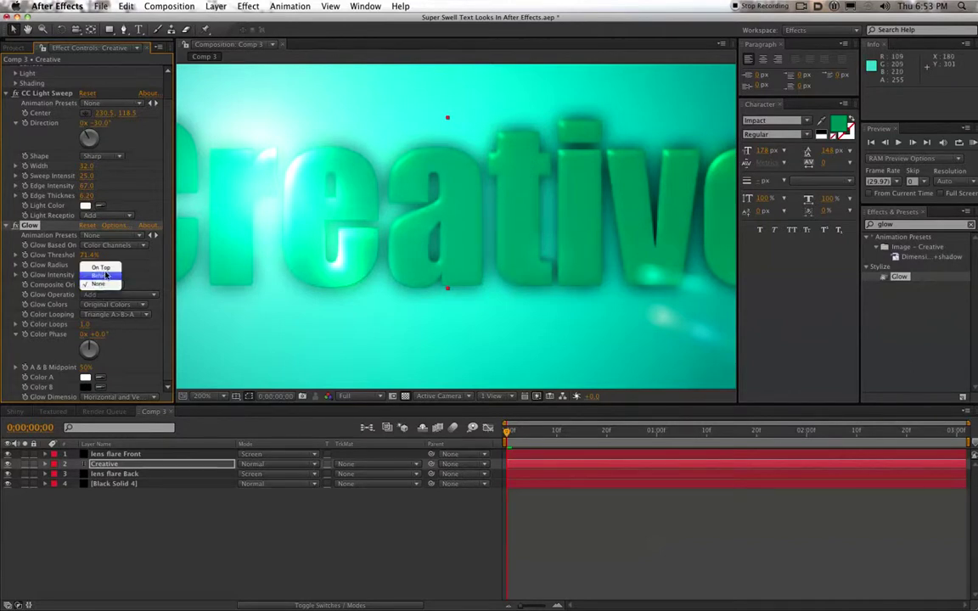
{"action": "left_click", "coordinate": [104, 280]}
{"action": "left_click", "coordinate": [100, 286]}
{"action": "left_click", "coordinate": [102, 295]}
{"action": "left_click", "coordinate": [113, 246]}
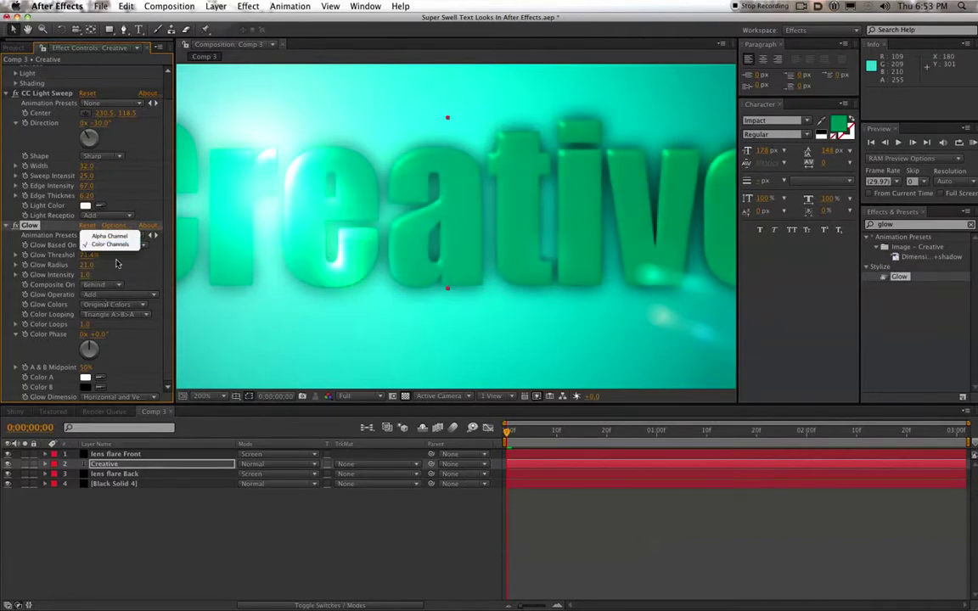
{"action": "left_click", "coordinate": [115, 247]}
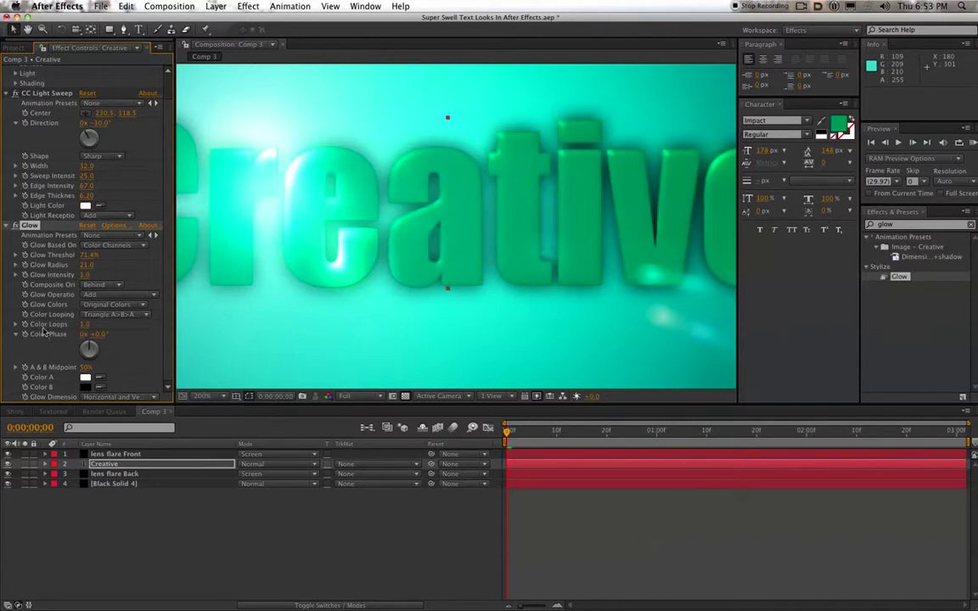
- Examine the available Color Looping, Glow Colors, Glow Operation and Composite Original options of the Glow effect
{"action": "left_click", "coordinate": [90, 315]}
{"action": "left_click", "coordinate": [50, 308]}
{"action": "left_click", "coordinate": [90, 295]}
{"action": "left_click", "coordinate": [53, 297]}
{"action": "left_click", "coordinate": [88, 286]}
{"action": "left_click", "coordinate": [95, 292]}
{"action": "left_click", "coordinate": [97, 286]}
{"action": "left_click", "coordinate": [100, 277]}
- Compare the glow using A & B Colors with Original Colors, and return Glow Colors to Original Colors
{"action": "left_click", "coordinate": [110, 304]}
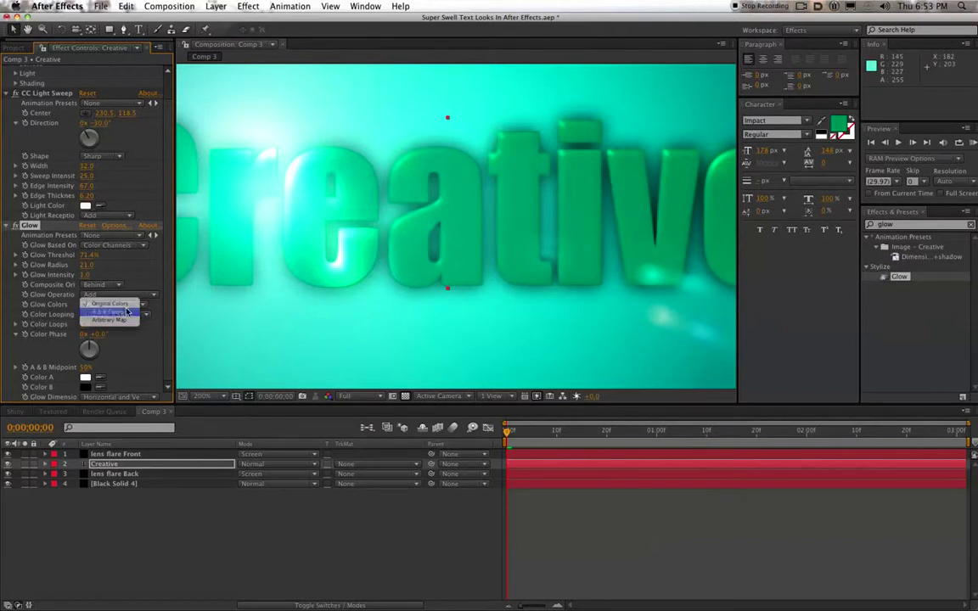
{"action": "left_click", "coordinate": [120, 315]}
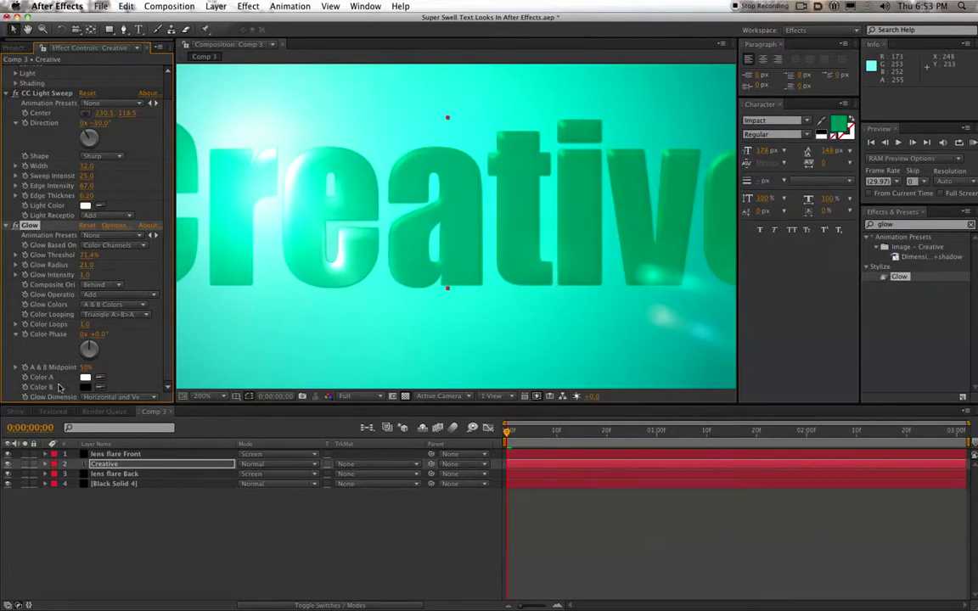
{"action": "left_click", "coordinate": [110, 298]}
{"action": "left_click", "coordinate": [60, 321]}
{"action": "left_click", "coordinate": [96, 306]}
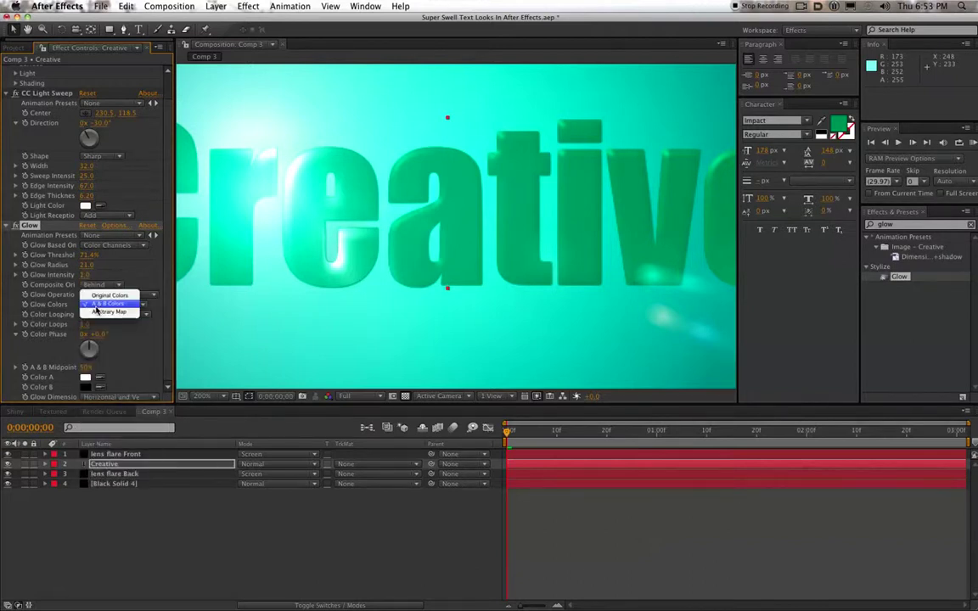
{"action": "left_click", "coordinate": [109, 295]}
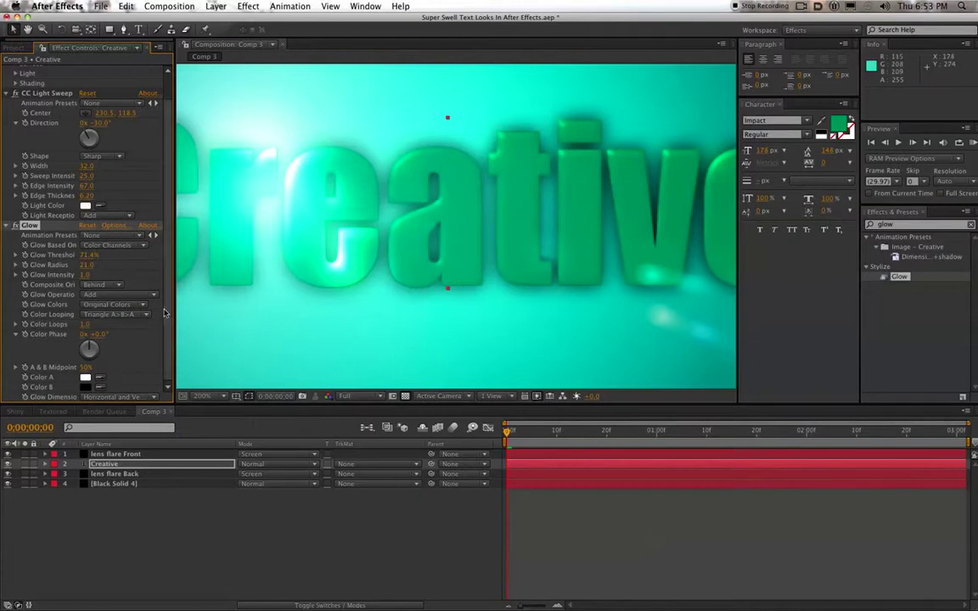
{"action": "left_click", "coordinate": [108, 306]}
{"action": "left_click", "coordinate": [100, 313]}
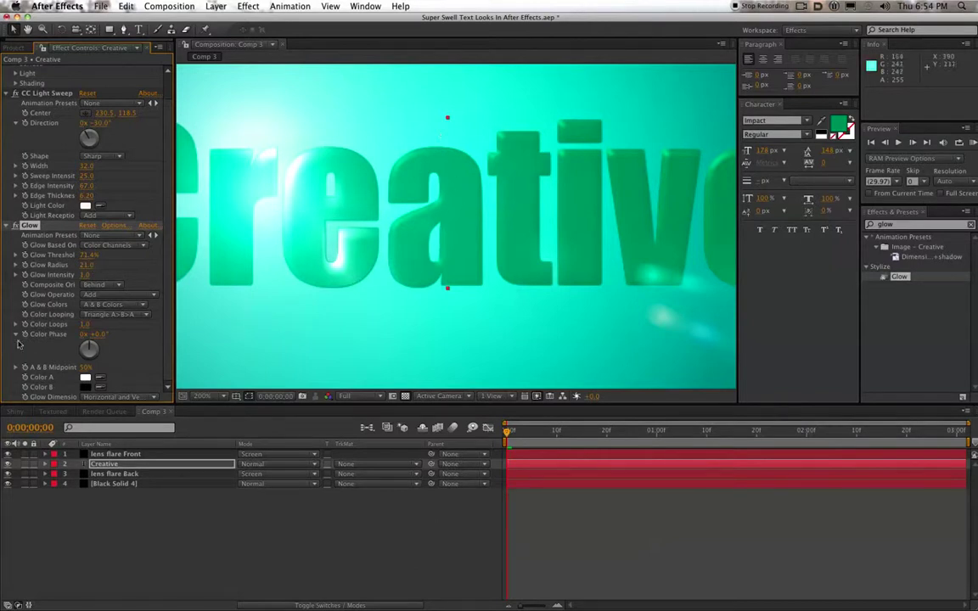
{"action": "left_click", "coordinate": [115, 304]}
{"action": "left_click", "coordinate": [102, 293]}
- Set the Glow Threshold to 63.1% and the Glow Radius to 14, using A & B Colors for the glow
{"action": "left_click_drag", "start_coordinate": [77, 254], "coordinate": [89, 263]}
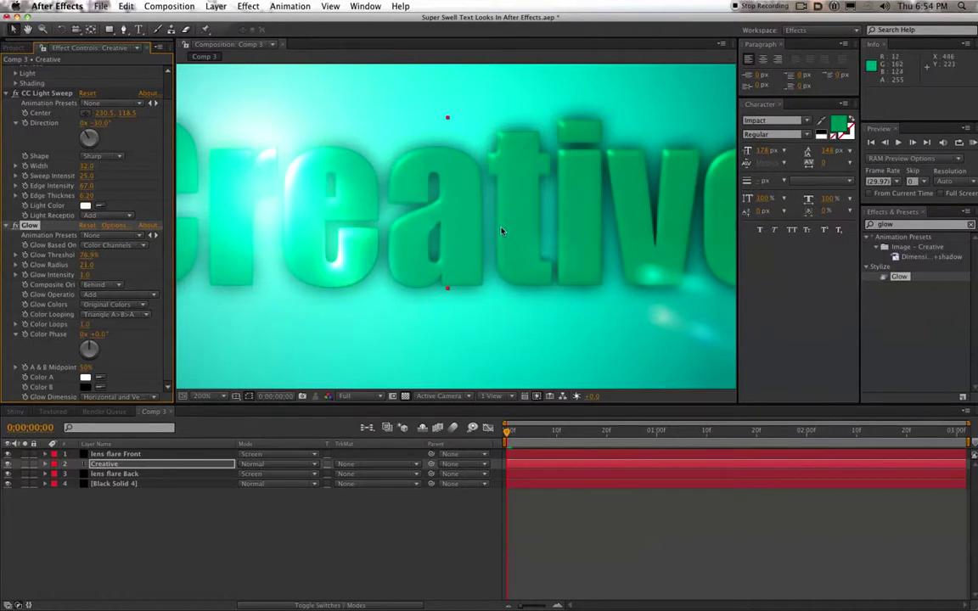
{"action": "mouse_move", "coordinate": [86, 258]}
{"action": "left_mouse_down"}
{"action": "mouse_move", "coordinate": [68, 259]}
{"action": "mouse_move", "coordinate": [111, 261]}
{"action": "mouse_move", "coordinate": [76, 260]}
{"action": "mouse_move", "coordinate": [74, 269]}
{"action": "mouse_move", "coordinate": [93, 264]}
{"action": "mouse_move", "coordinate": [78, 260]}
{"action": "mouse_move", "coordinate": [97, 260]}
{"action": "mouse_move", "coordinate": [90, 256]}
{"action": "left_mouse_up"}
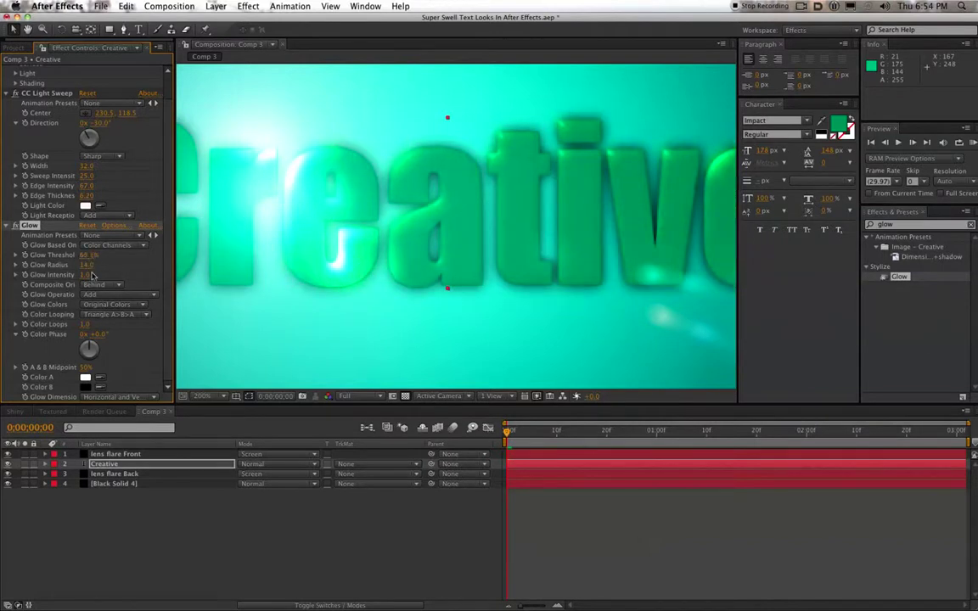
{"action": "left_click", "coordinate": [105, 302]}
{"action": "left_click", "coordinate": [114, 313]}
- Toggle the Glow effect off and on repeatedly to compare its influence on the Creative text
{"action": "left_click", "coordinate": [17, 226]}
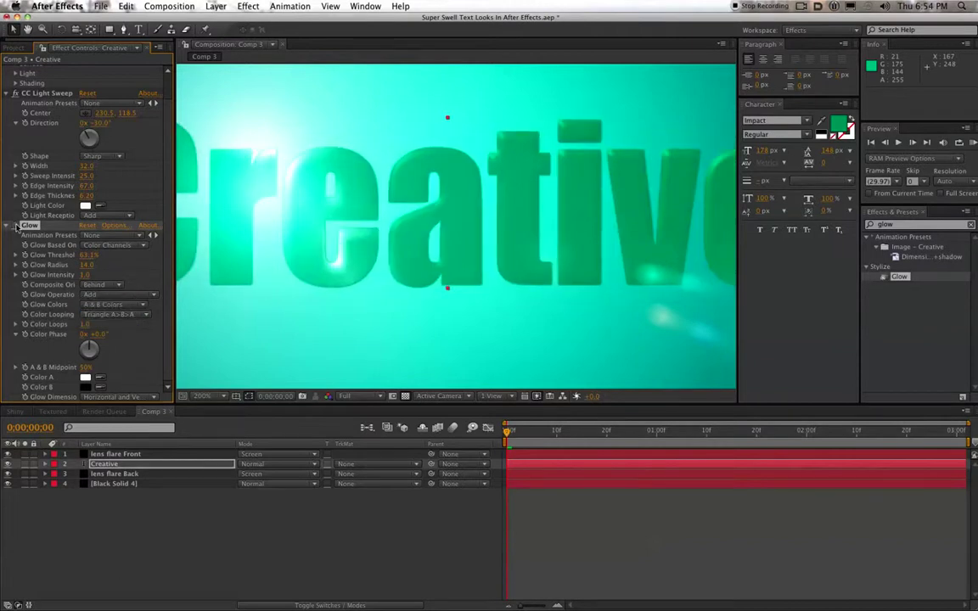
{"action": "left_click", "coordinate": [16, 226]}
{"action": "left_click", "coordinate": [16, 227]}
{"action": "left_click", "coordinate": [16, 226]}
{"action": "left_click", "coordinate": [16, 227]}
{"action": "left_click", "coordinate": [16, 227]}
{"action": "left_click", "coordinate": [17, 227]}
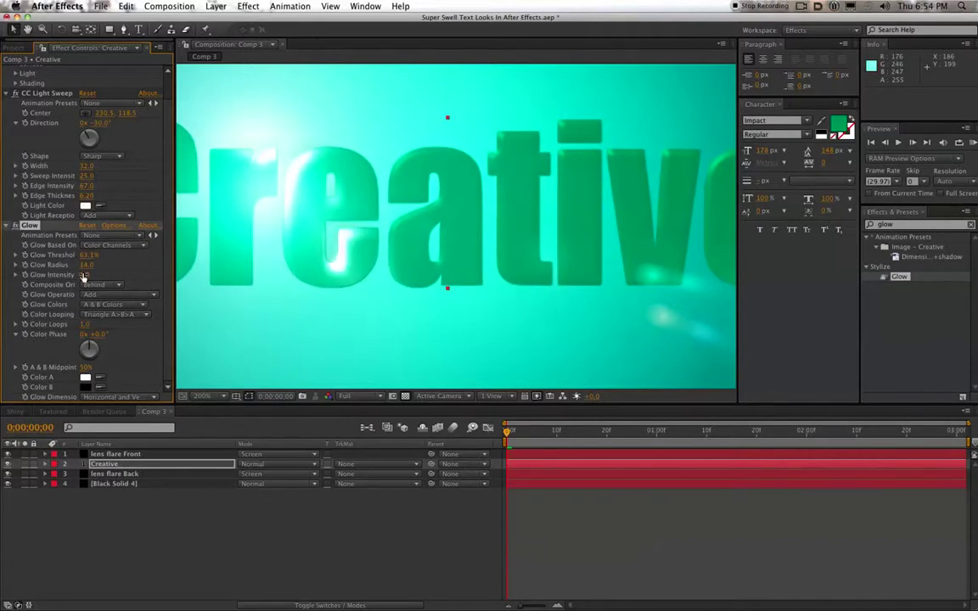
- Increase the Glow Radius on the Creative text and set the Glow Threshold to 56.5%
{"action": "left_click_drag", "start_coordinate": [87, 266], "coordinate": [85, 271]}
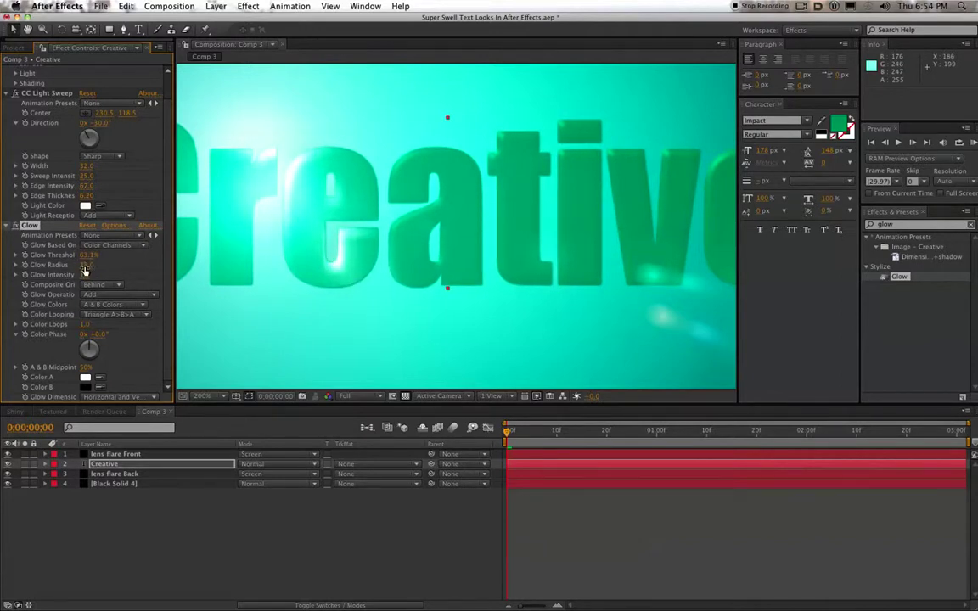
{"action": "left_click", "coordinate": [85, 265]}
{"action": "left_click", "coordinate": [15, 227]}
{"action": "scroll", "coordinate": [441, 281], "scroll_direction": "down", "scroll_amount": 2}
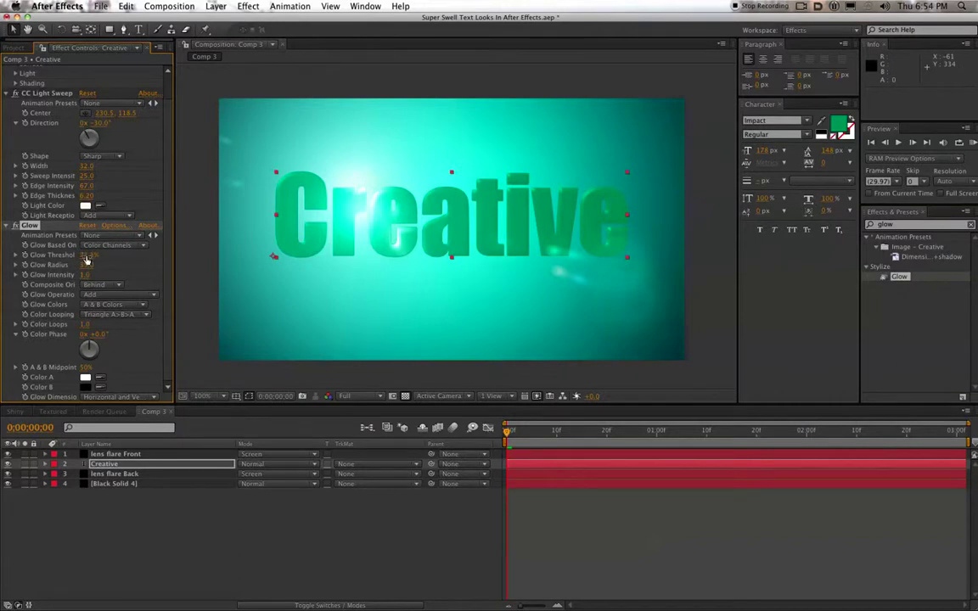
{"action": "left_click_drag", "start_coordinate": [89, 256], "coordinate": [87, 262]}
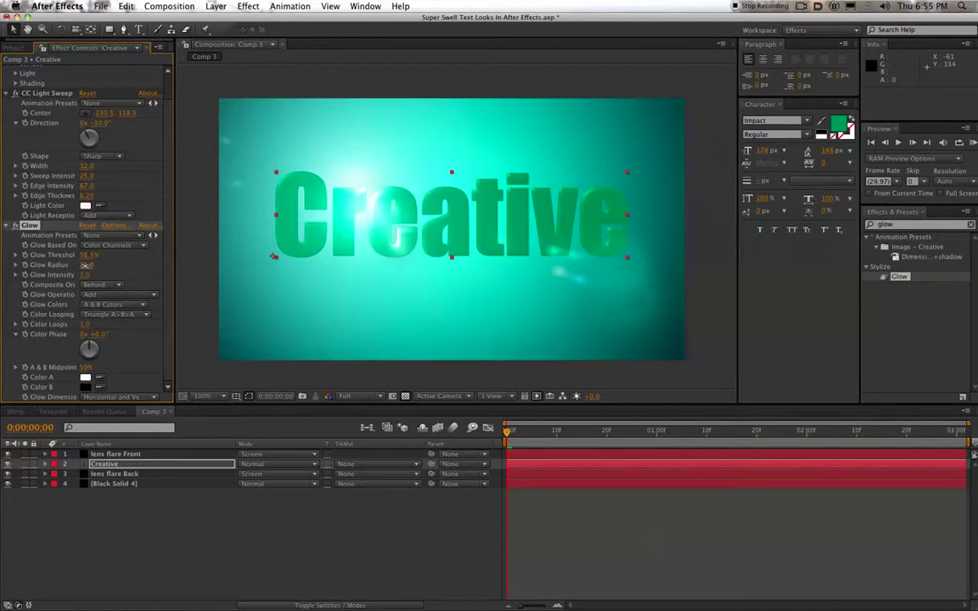
- Raise the Glow Radius to 55 and the Glow Intensity to 2
{"action": "left_click_drag", "start_coordinate": [67, 266], "coordinate": [67, 265]}
{"action": "left_click", "coordinate": [88, 266]}
{"action": "key", "text": "Up"}
{"action": "key", "text": "Up"}
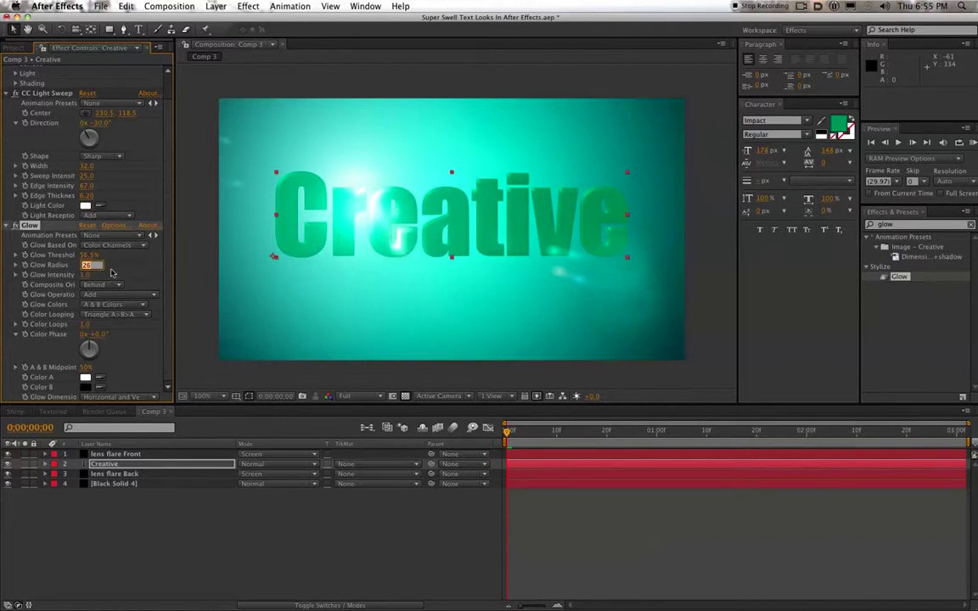
{"action": "key", "text": "Up"}
{"action": "key", "text": "Up"}
{"action": "left_click", "coordinate": [117, 271]}
{"action": "left_click_drag", "start_coordinate": [84, 276], "coordinate": [86, 266]}
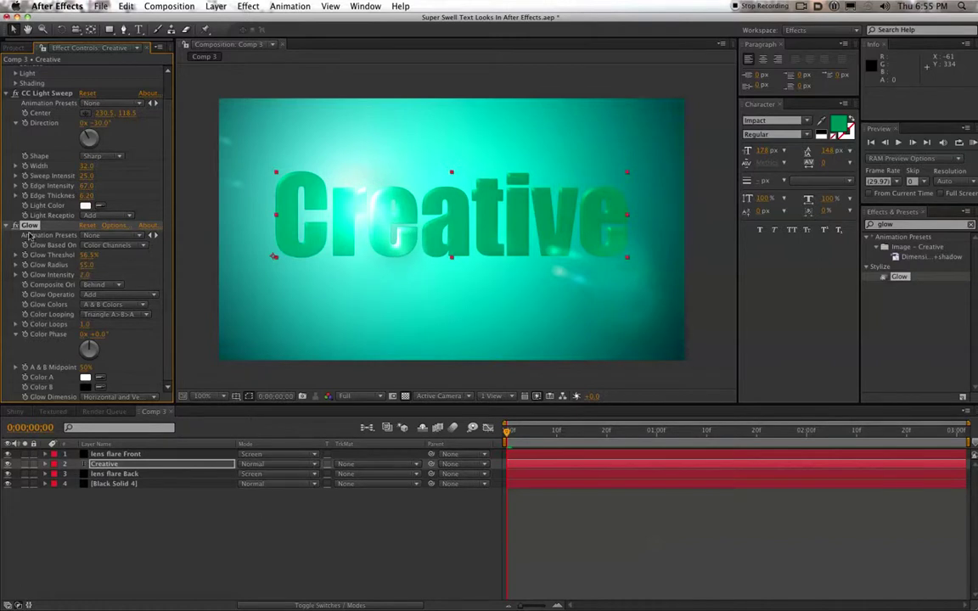
- Compare the Creative text with its Glow off and on, and set Glow Radius to 52 and Glow Intensity to 1.5
{"action": "left_click", "coordinate": [16, 227]}
{"action": "left_click", "coordinate": [16, 227]}
{"action": "left_click", "coordinate": [16, 227]}
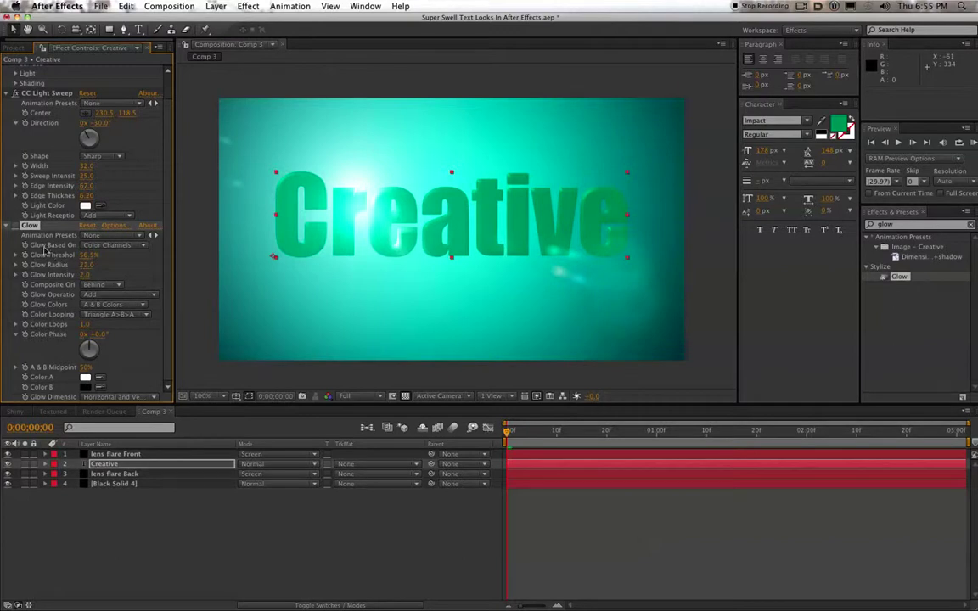
{"action": "left_click", "coordinate": [16, 225]}
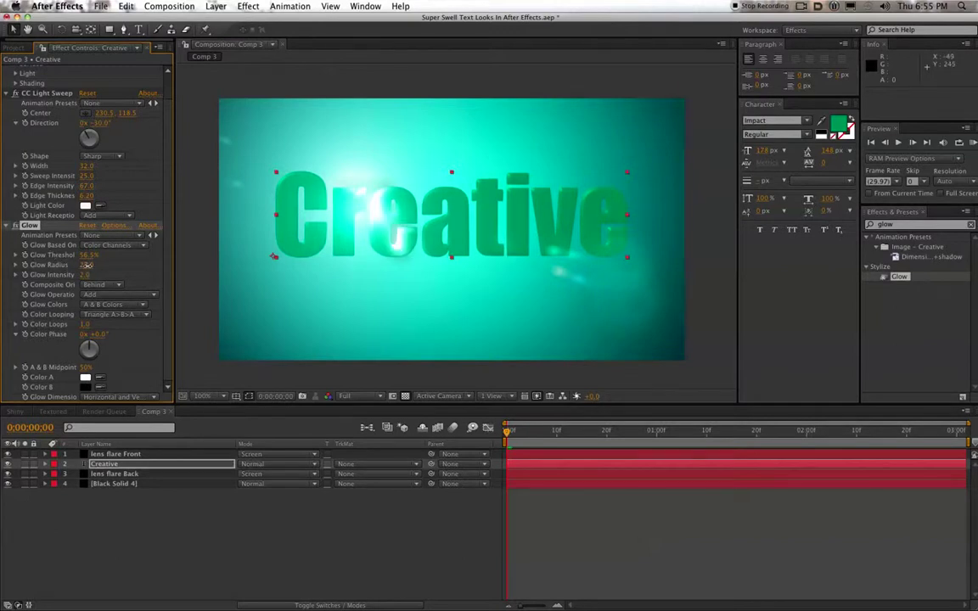
{"action": "left_click_drag", "start_coordinate": [88, 268], "coordinate": [83, 268]}
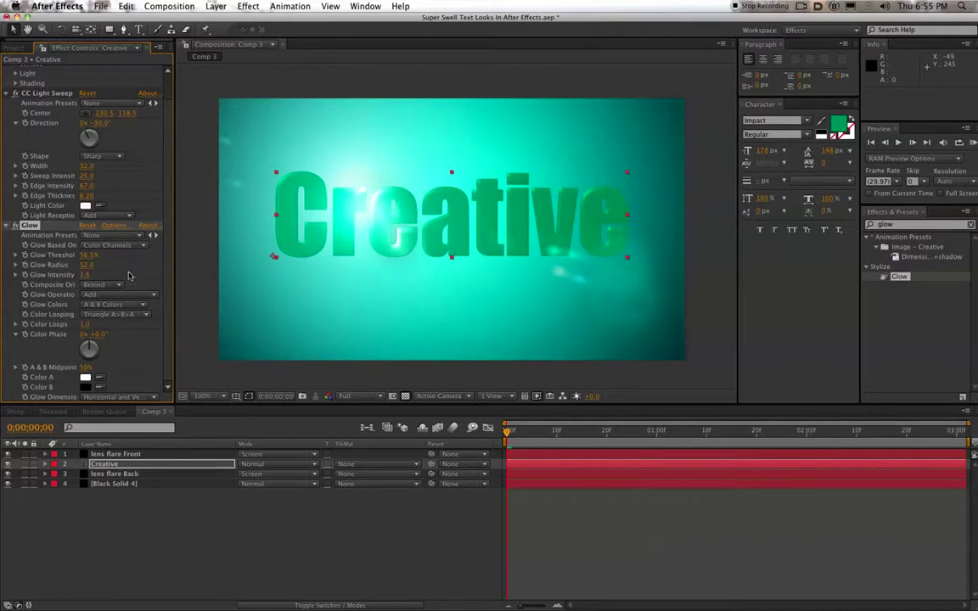
- Open the Shiny composition and examine the reflective surface of the Nifty text up close
{"action": "left_click", "coordinate": [15, 412]}
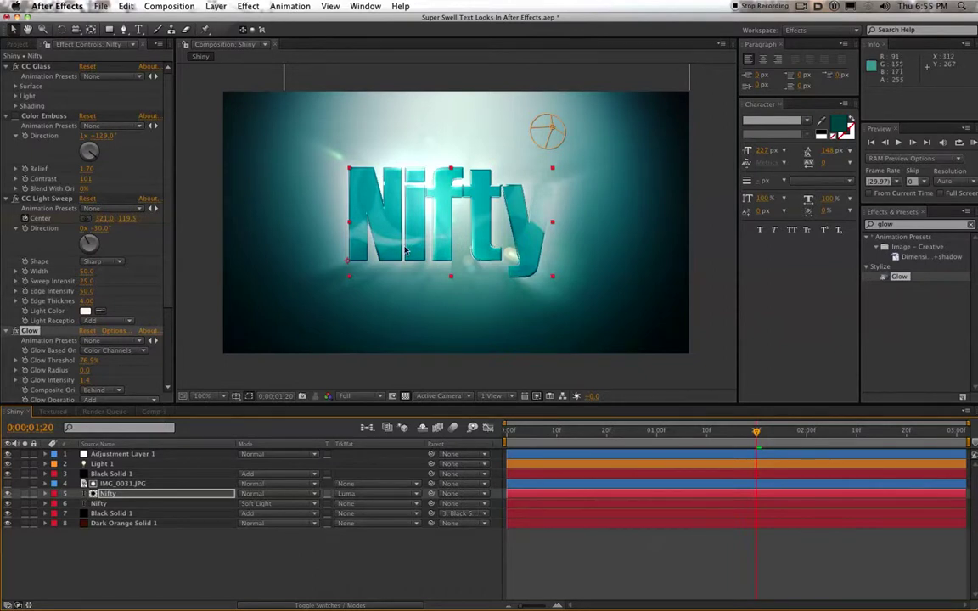
{"action": "key", "text": "period"}
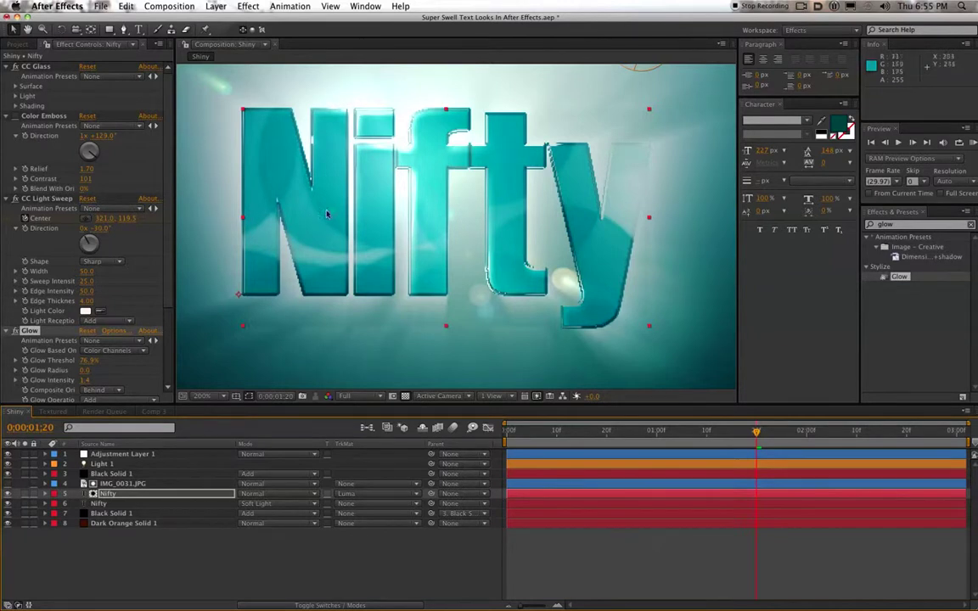
{"action": "key", "text": "comma"}
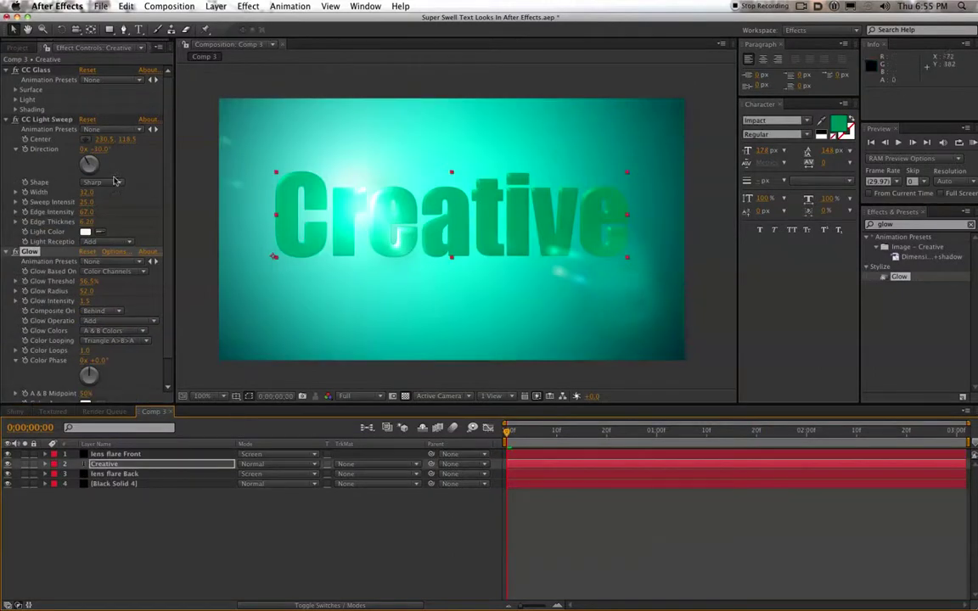
- Browse the project footage for a texture image and add IMG_0031.JPG to Comp 3
{"action": "left_click", "coordinate": [18, 48]}
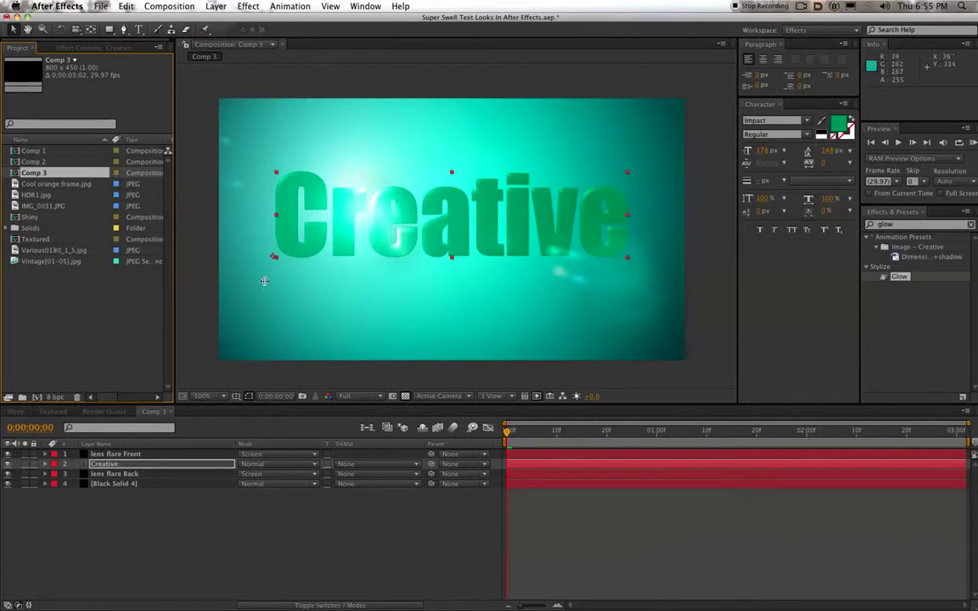
{"action": "left_click", "coordinate": [42, 252]}
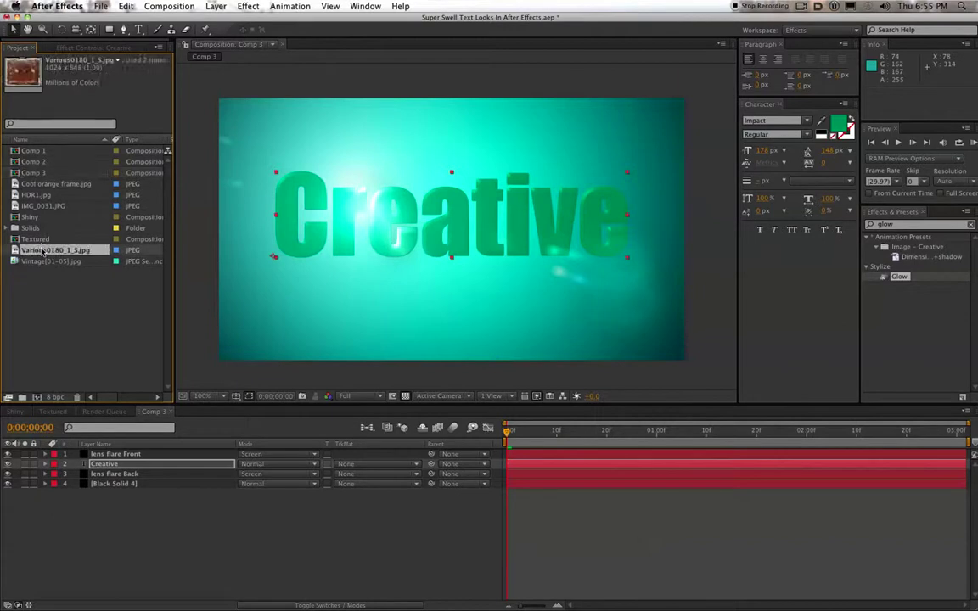
{"action": "key", "text": "Down"}
{"action": "key", "text": "Up"}
{"action": "key", "text": "Up"}
{"action": "key", "text": "Up"}
{"action": "key", "text": "Up"}
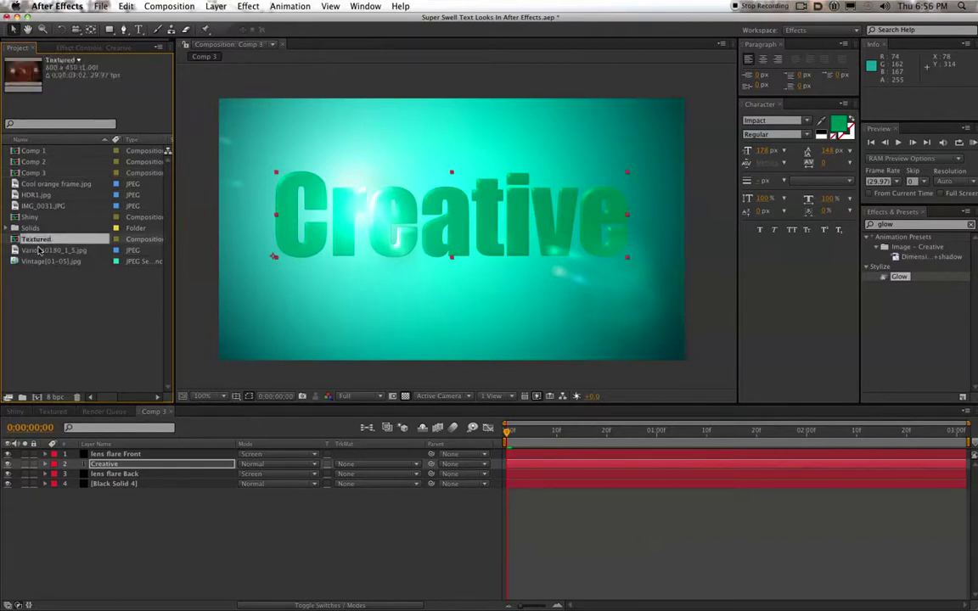
{"action": "key", "text": "Up"}
{"action": "key", "text": "Up"}
{"action": "key", "text": "Down"}
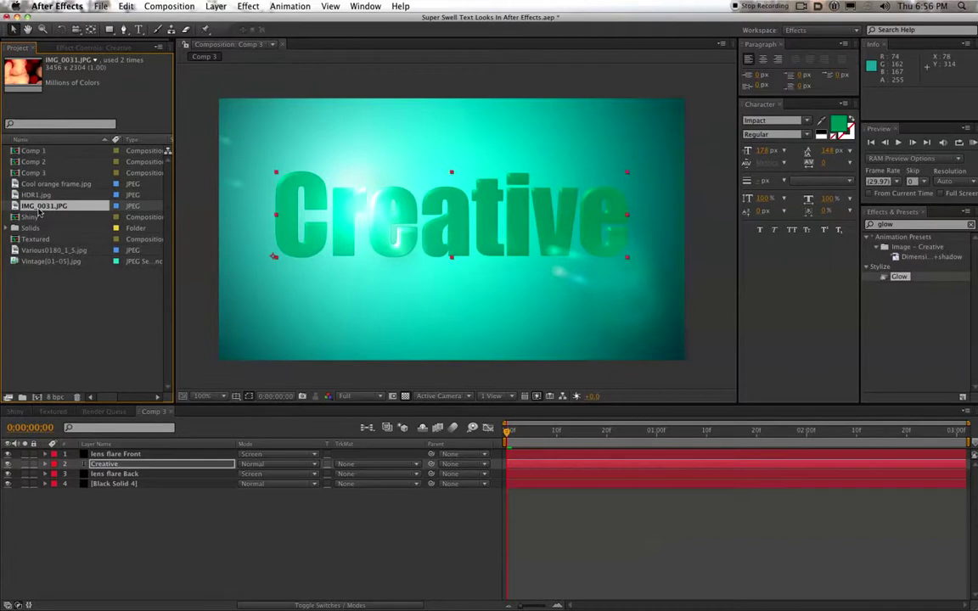
{"action": "left_click_drag", "start_coordinate": [37, 211], "coordinate": [454, 231]}
- Scale IMG_0031.JPG to 23% so it covers the frame and move its layer directly above the Creative layer
{"action": "scroll", "coordinate": [455, 231], "scroll_direction": "down", "scroll_amount": 3}
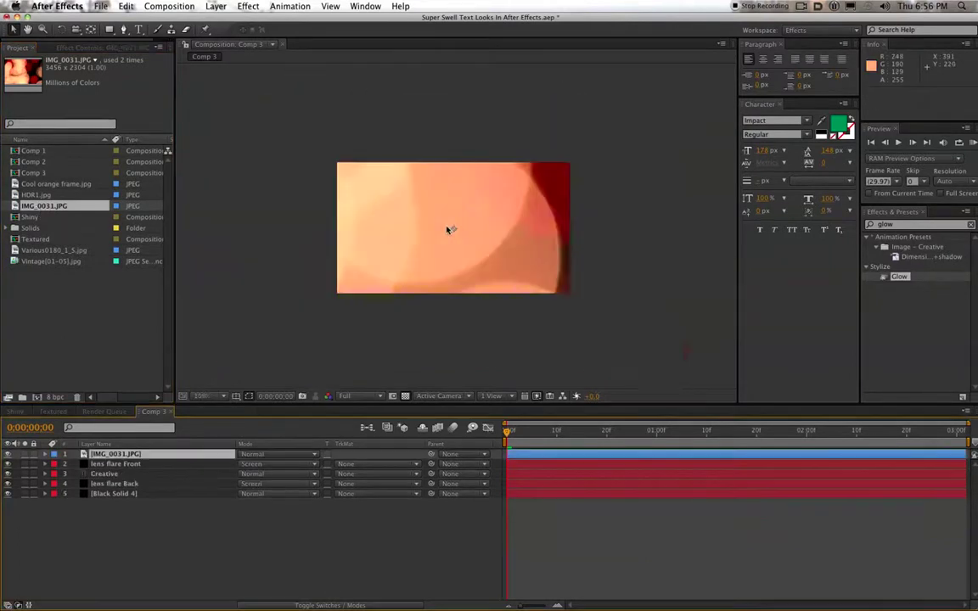
{"action": "left_click_drag", "start_coordinate": [456, 144], "coordinate": [460, 214]}
{"action": "scroll", "coordinate": [460, 222], "scroll_direction": "up", "scroll_amount": 1}
{"action": "scroll", "coordinate": [458, 223], "scroll_direction": "up", "scroll_amount": 4}
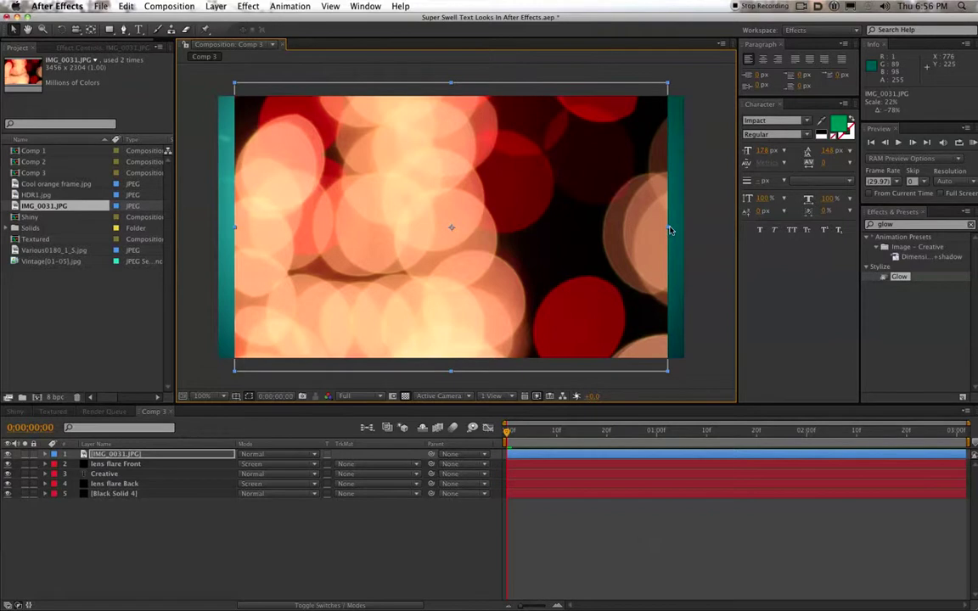
{"action": "mouse_move", "coordinate": [670, 229]}
{"action": "left_mouse_down"}
{"action": "mouse_move", "coordinate": [699, 228]}
{"action": "mouse_move", "coordinate": [689, 227]}
{"action": "left_mouse_up"}
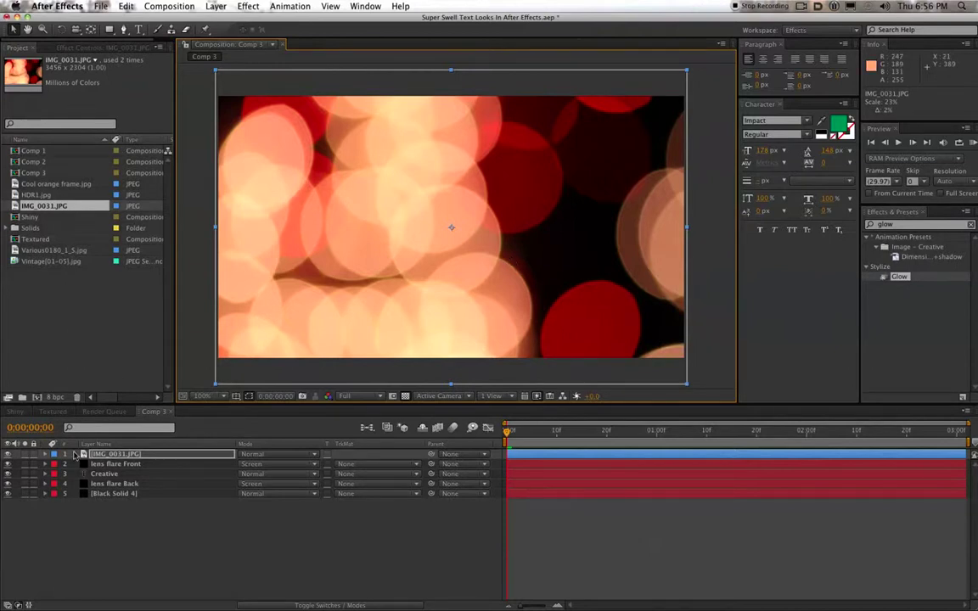
{"action": "left_click_drag", "start_coordinate": [99, 455], "coordinate": [104, 466]}
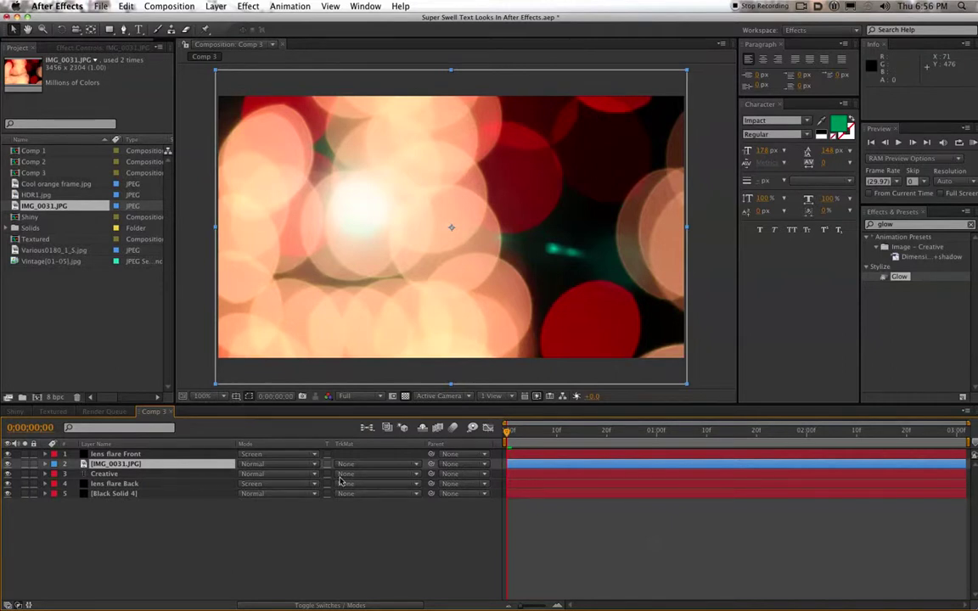
- Select the Creative layer and toggle the timeline between layer switches and modes, ending with the track matte settings shown
{"action": "left_click", "coordinate": [101, 475]}
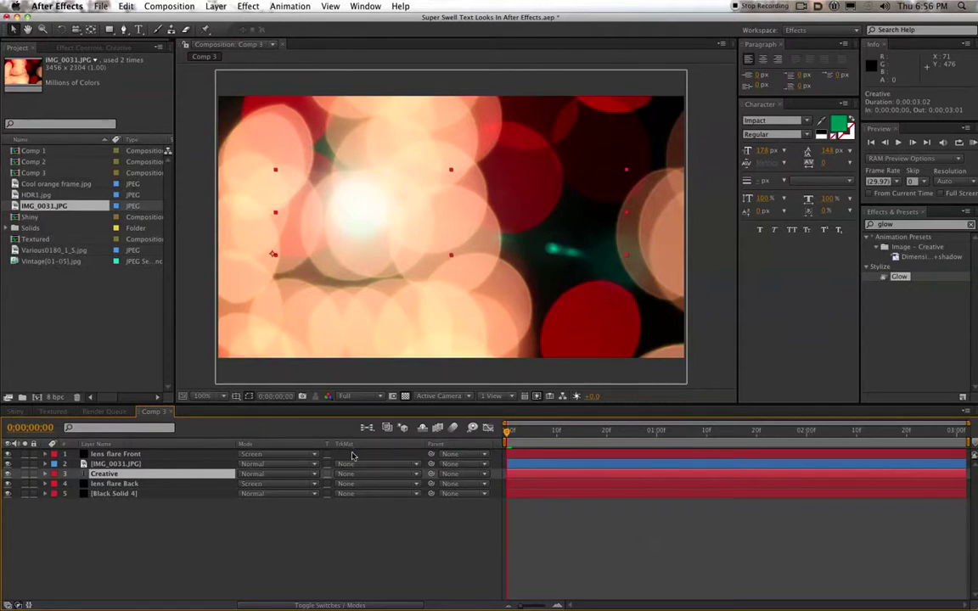
{"action": "key", "text": "F4"}
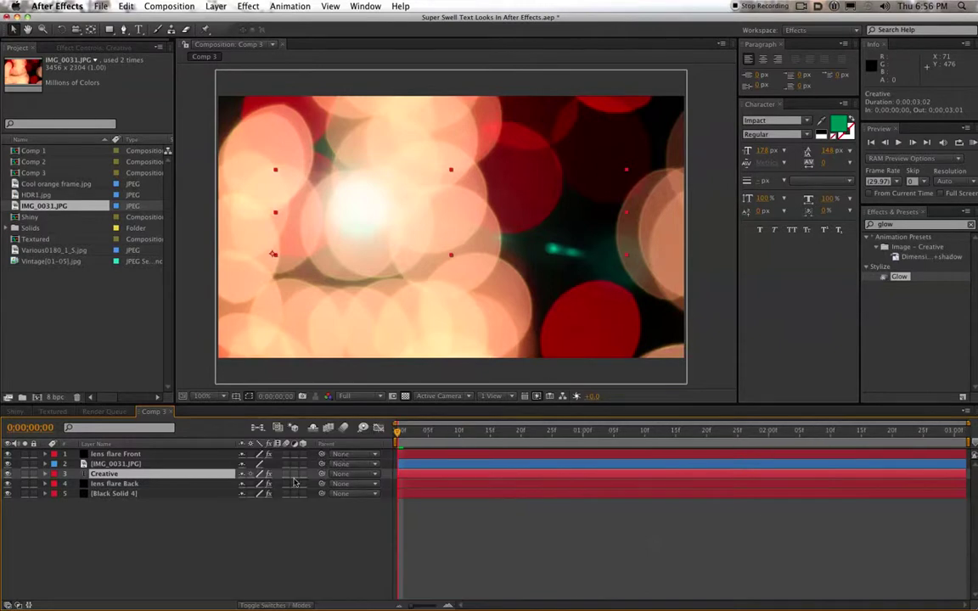
{"action": "key", "text": "F4"}
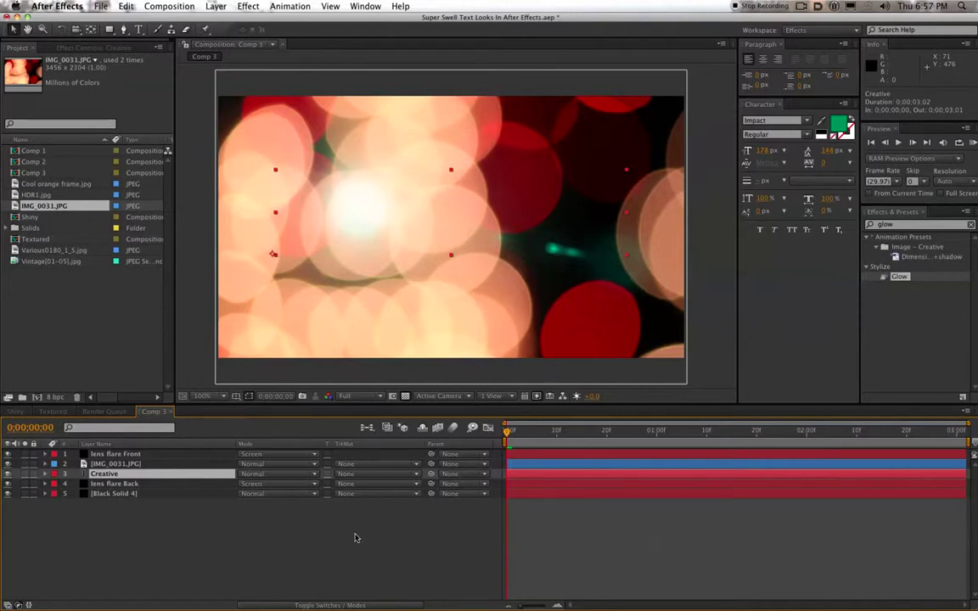
{"action": "left_click", "coordinate": [338, 606]}
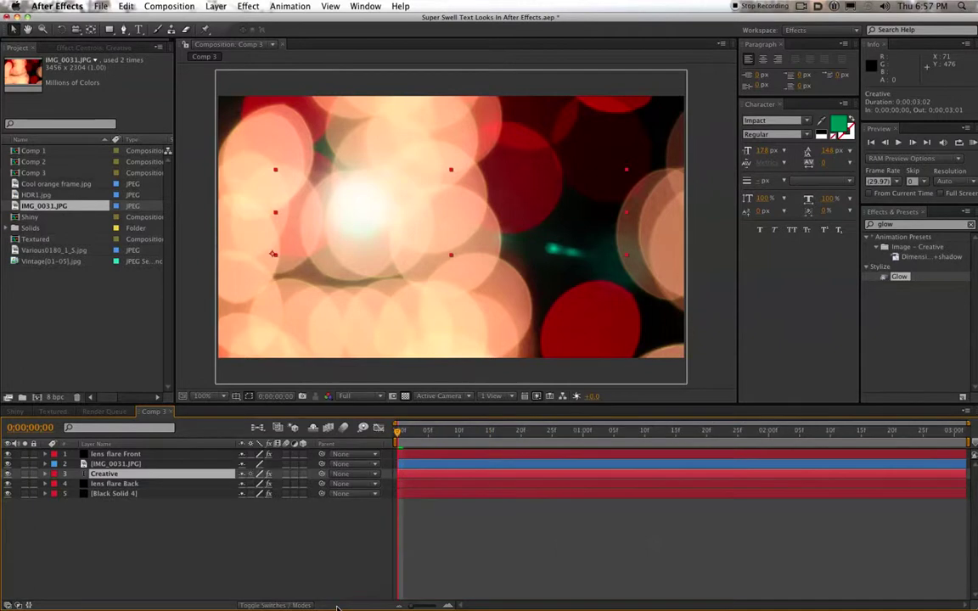
{"action": "left_click", "coordinate": [311, 607]}
{"action": "left_click", "coordinate": [311, 606]}
{"action": "left_click", "coordinate": [311, 606]}
{"action": "key", "text": "F4"}
{"action": "key", "text": "F4"}
{"action": "key", "text": "F4"}
{"action": "key", "text": "F4"}
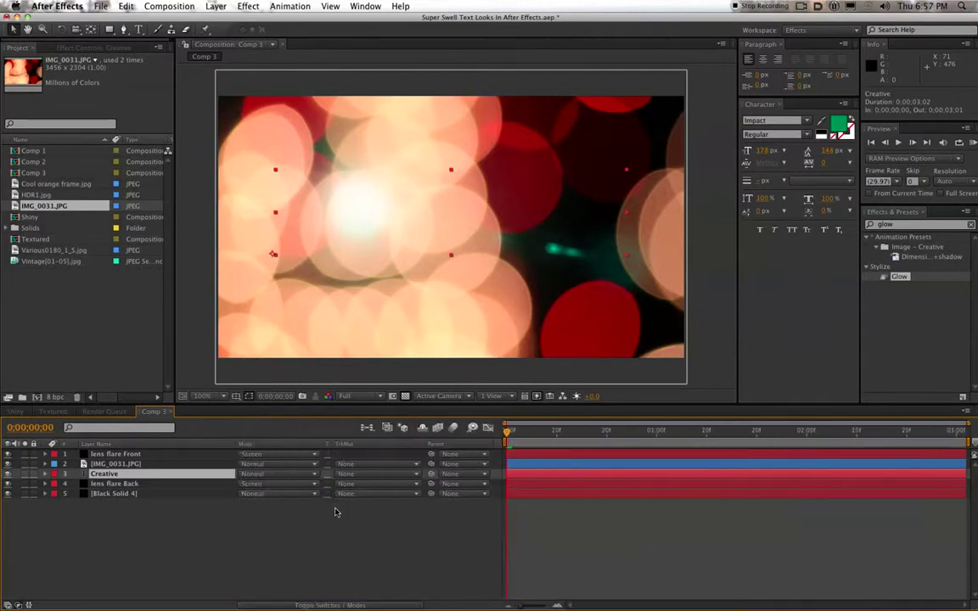
- Set the Creative layer's track matte to Luma Inverted Matte using IMG_0031.JPG
{"action": "left_click", "coordinate": [361, 474]}
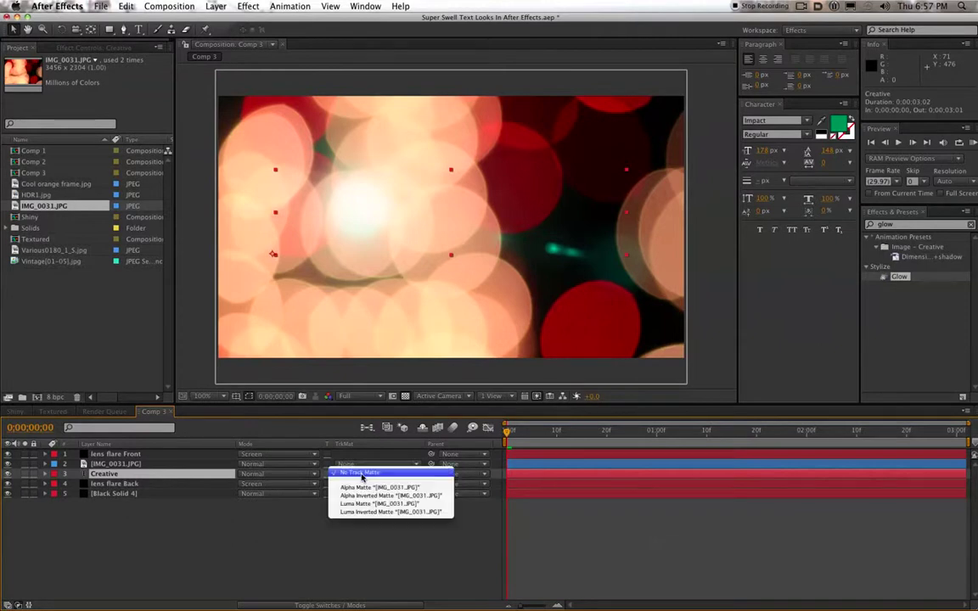
{"action": "left_click", "coordinate": [383, 514]}
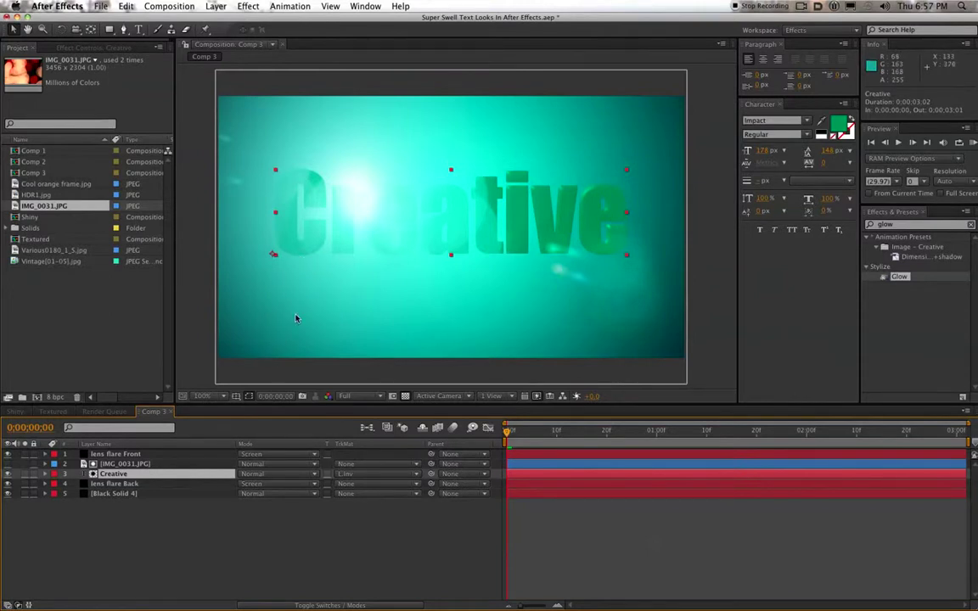
- Examine the matte's effect on the Creative text by temporarily isolating and hiding layers, including the lens flares, and looking closer
{"action": "left_click", "coordinate": [24, 476]}
{"action": "left_click", "coordinate": [23, 476]}
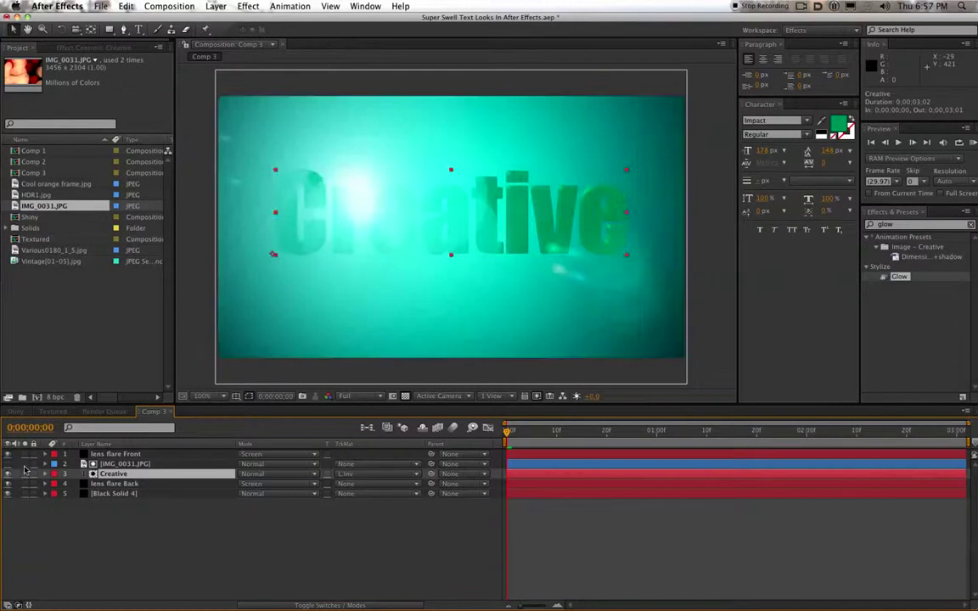
{"action": "left_click", "coordinate": [24, 455]}
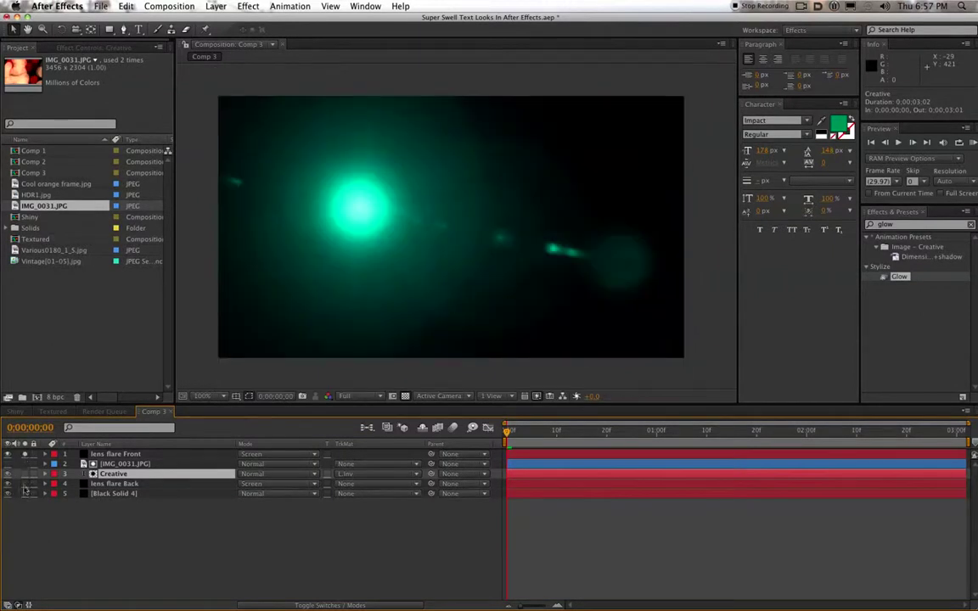
{"action": "left_click", "coordinate": [24, 455]}
{"action": "left_click", "coordinate": [7, 454]}
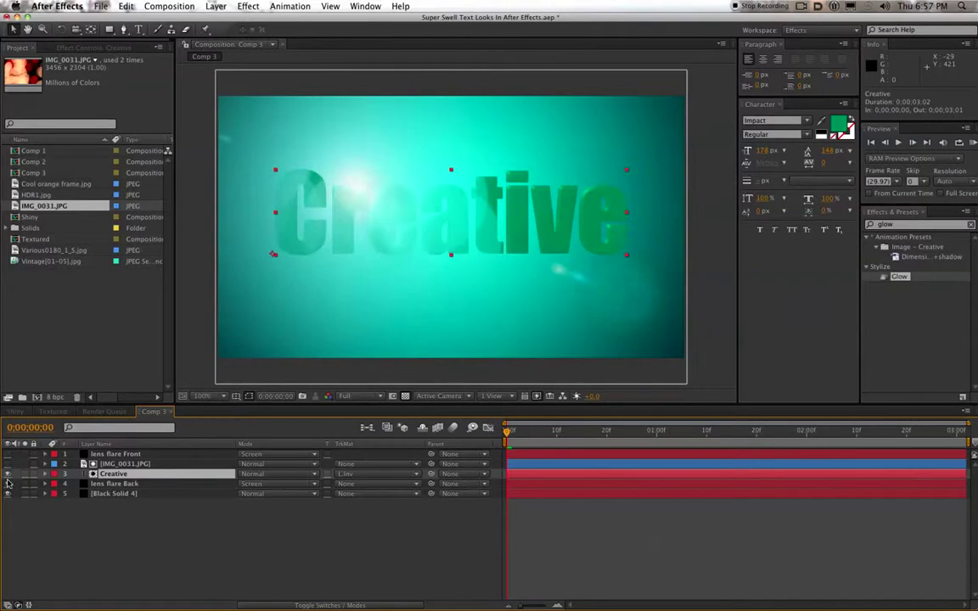
{"action": "left_click", "coordinate": [8, 484]}
{"action": "left_click", "coordinate": [7, 484]}
{"action": "left_click", "coordinate": [8, 455]}
{"action": "scroll", "coordinate": [379, 225], "scroll_direction": "up", "scroll_amount": 1}
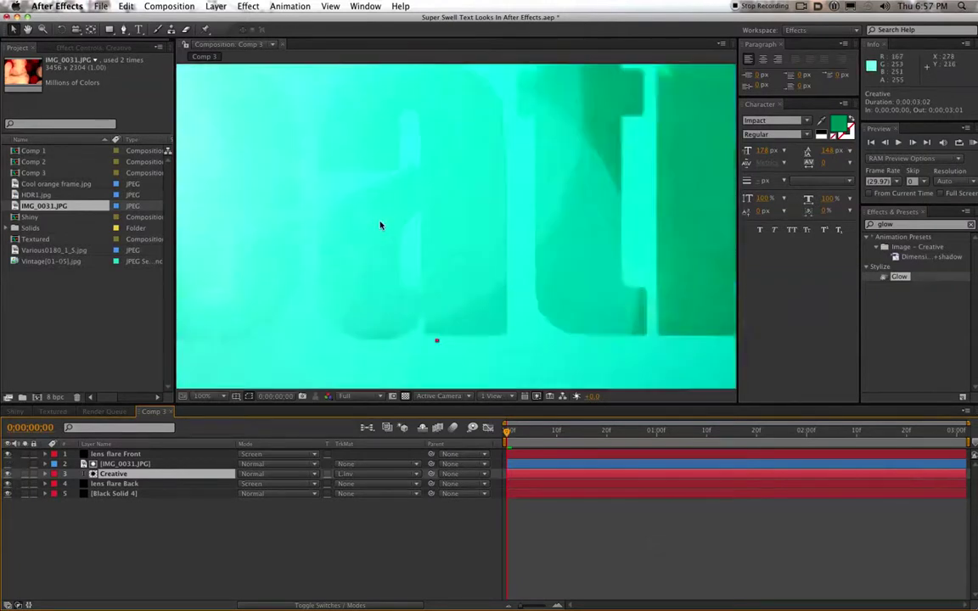
{"action": "scroll", "coordinate": [379, 224], "scroll_direction": "down", "scroll_amount": 1}
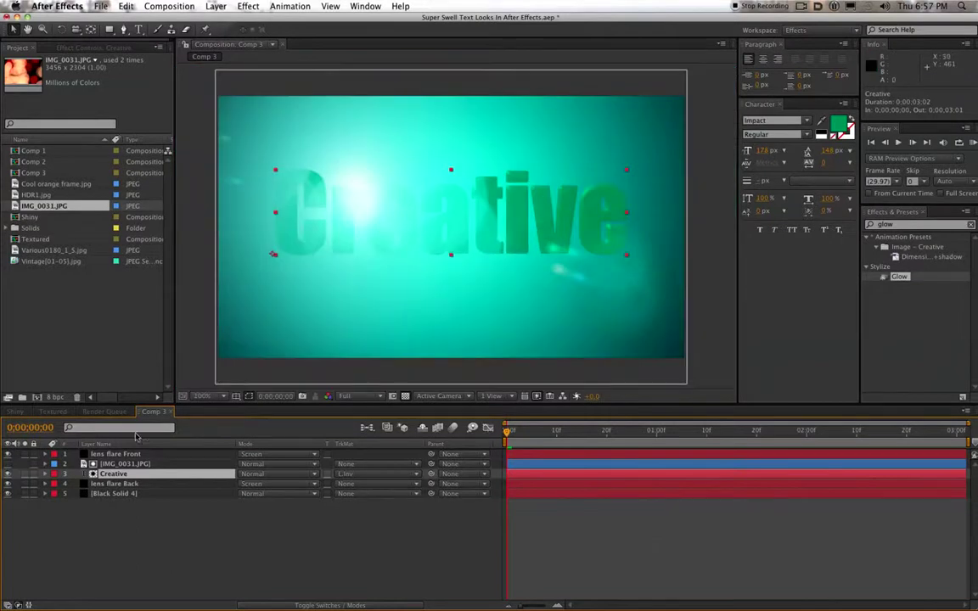
- Enlarge the IMG_0031.JPG matte layer to 44% and reposition it over the Creative text at about 605, 72
{"action": "left_click", "coordinate": [106, 465]}
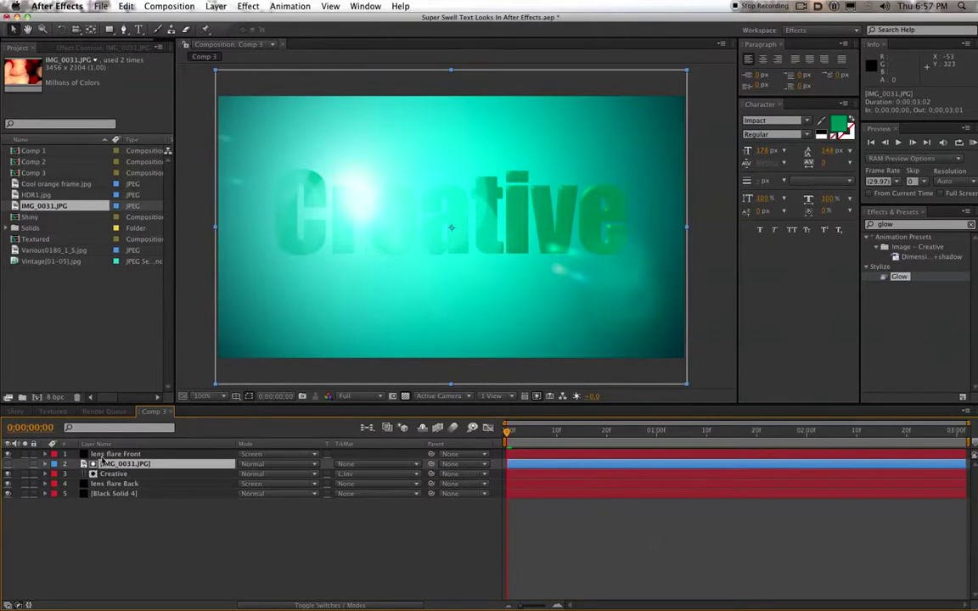
{"action": "left_click_drag", "start_coordinate": [321, 286], "coordinate": [404, 293]}
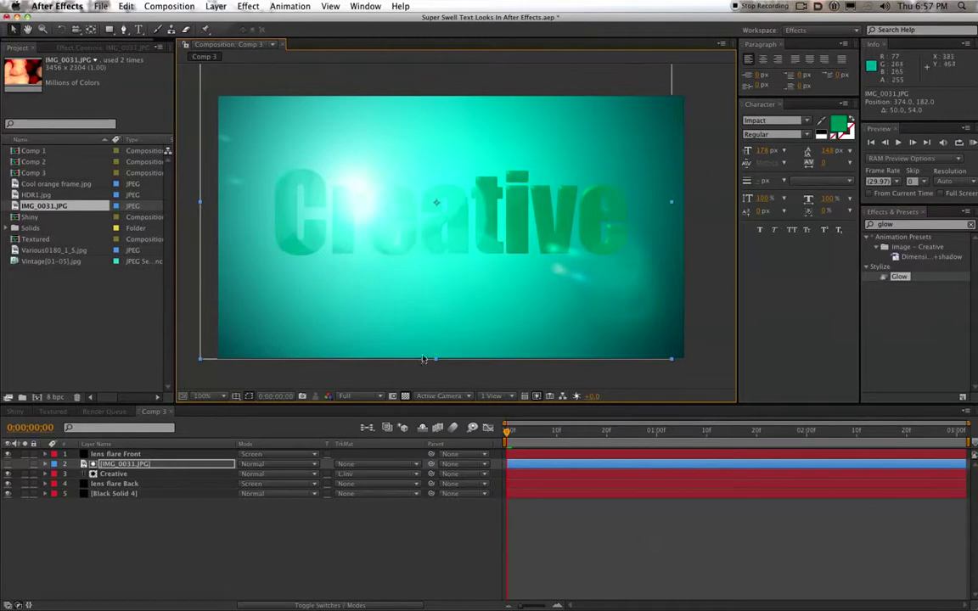
{"action": "left_click_drag", "start_coordinate": [437, 360], "coordinate": [467, 433]}
{"action": "scroll", "coordinate": [446, 279], "scroll_direction": "down", "scroll_amount": 3}
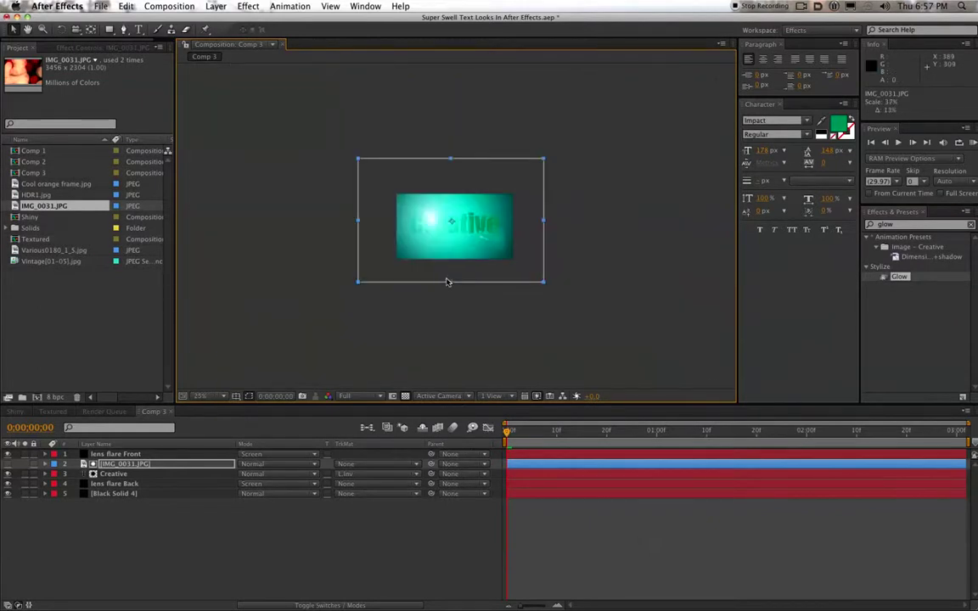
{"action": "scroll", "coordinate": [450, 285], "scroll_direction": "up", "scroll_amount": 6}
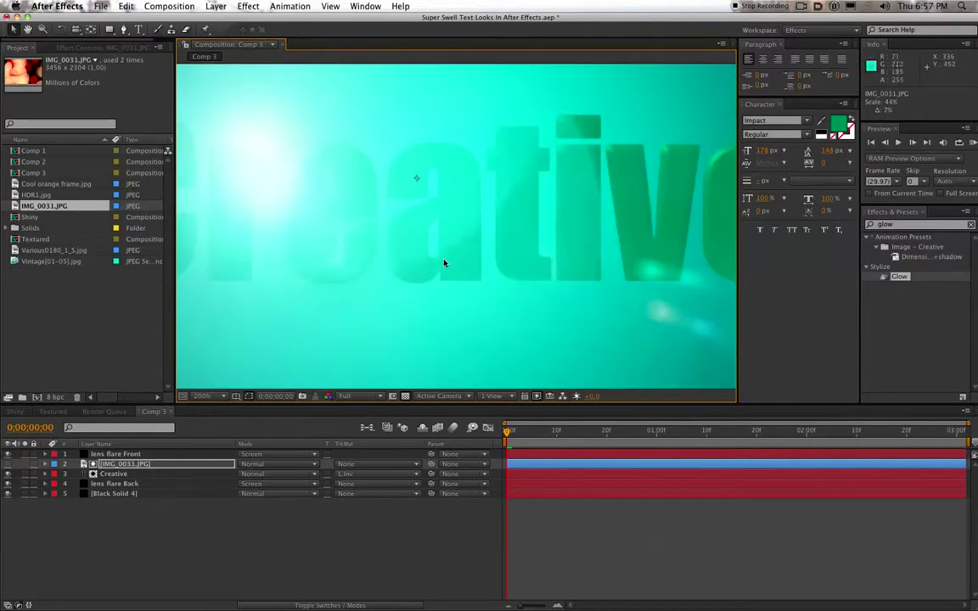
{"action": "scroll", "coordinate": [433, 270], "scroll_direction": "down", "scroll_amount": 2}
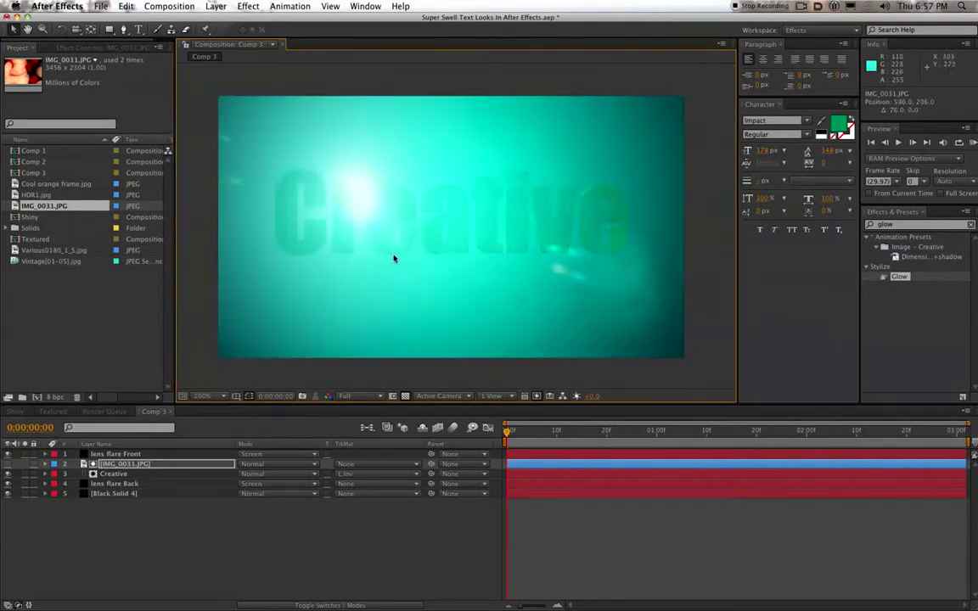
{"action": "mouse_move", "coordinate": [357, 247]}
{"action": "left_mouse_down"}
{"action": "mouse_move", "coordinate": [313, 240]}
{"action": "mouse_move", "coordinate": [330, 236]}
{"action": "mouse_move", "coordinate": [308, 183]}
{"action": "mouse_move", "coordinate": [376, 264]}
{"action": "mouse_move", "coordinate": [356, 236]}
{"action": "mouse_move", "coordinate": [323, 257]}
{"action": "mouse_move", "coordinate": [345, 279]}
{"action": "mouse_move", "coordinate": [394, 217]}
{"action": "mouse_move", "coordinate": [377, 218]}
{"action": "mouse_move", "coordinate": [443, 231]}
{"action": "mouse_move", "coordinate": [375, 231]}
{"action": "mouse_move", "coordinate": [386, 238]}
{"action": "mouse_move", "coordinate": [362, 253]}
{"action": "mouse_move", "coordinate": [321, 218]}
{"action": "mouse_move", "coordinate": [321, 227]}
{"action": "mouse_move", "coordinate": [325, 186]}
{"action": "mouse_move", "coordinate": [326, 225]}
{"action": "mouse_move", "coordinate": [357, 213]}
{"action": "mouse_move", "coordinate": [390, 236]}
{"action": "mouse_move", "coordinate": [378, 226]}
{"action": "mouse_move", "coordinate": [345, 232]}
{"action": "mouse_move", "coordinate": [348, 214]}
{"action": "mouse_move", "coordinate": [349, 256]}
{"action": "left_mouse_up"}
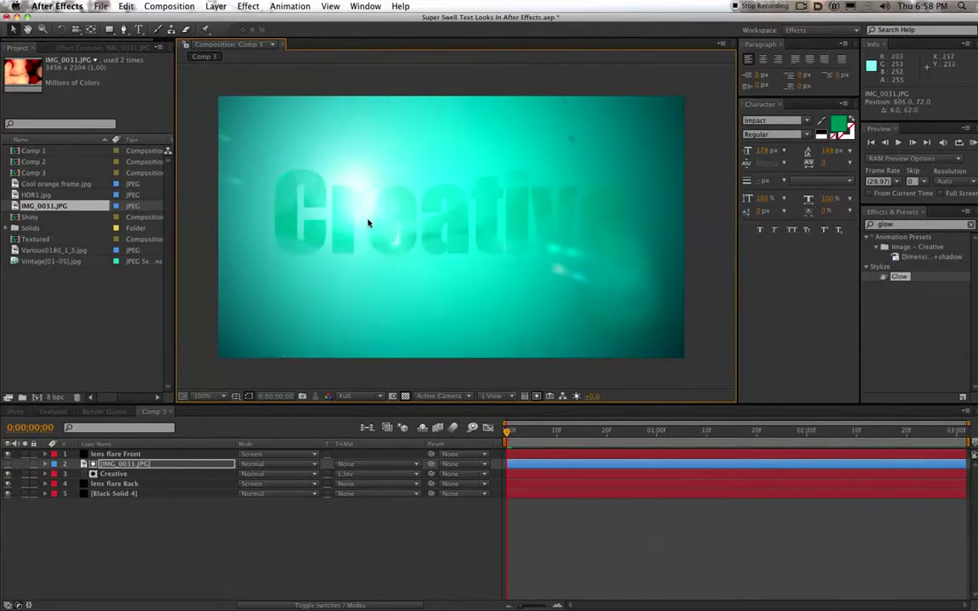
- Search the effects for "brigh" and try to apply Brightness & Contrast to the Creative layer
{"action": "left_click", "coordinate": [117, 466]}
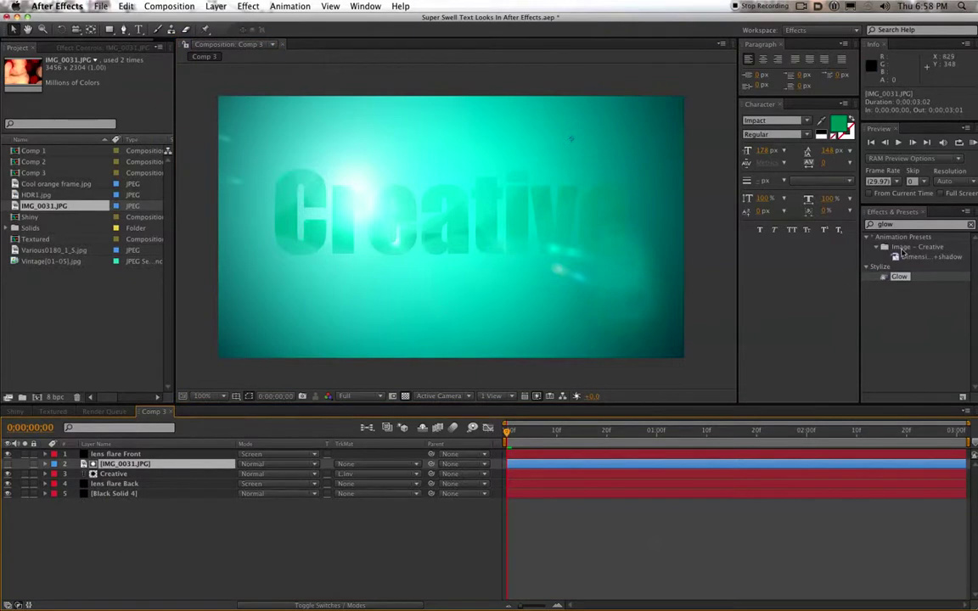
{"action": "left_click", "coordinate": [905, 217]}
{"action": "left_click", "coordinate": [905, 223]}
{"action": "type", "text": "bright"}
{"action": "key", "text": "BackSpace"}
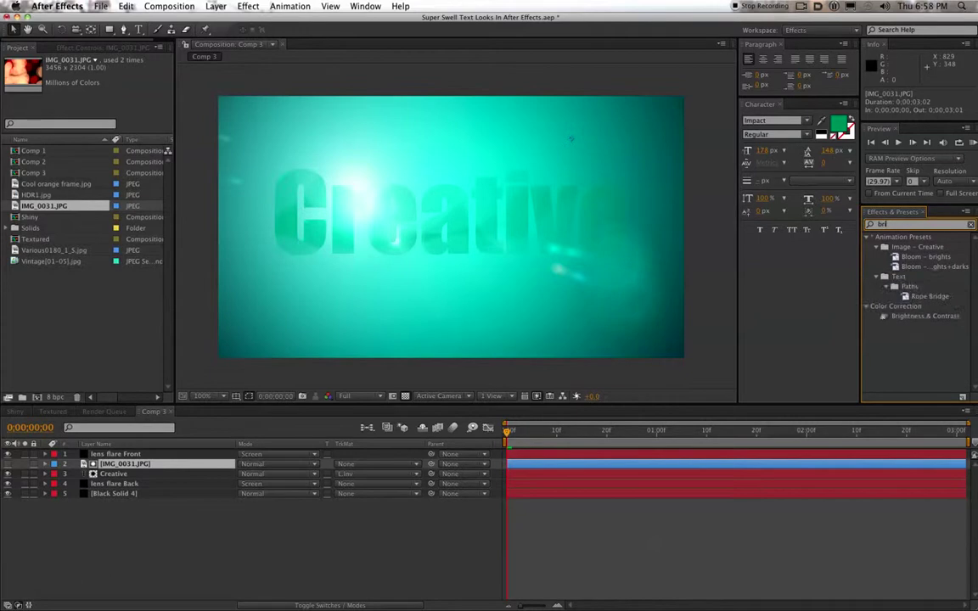
{"action": "type", "text": "gh"}
{"action": "left_click_drag", "start_coordinate": [919, 289], "coordinate": [145, 476]}
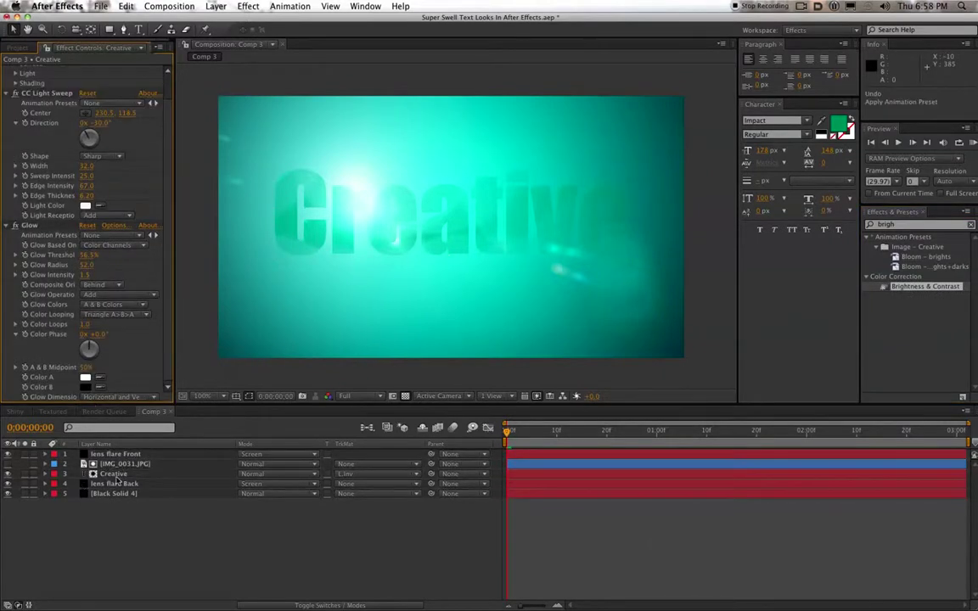
- Apply Brightness & Contrast to the IMG_0031.JPG layer with Brightness at -100 and Contrast at 45
{"action": "left_click_drag", "start_coordinate": [900, 293], "coordinate": [136, 467]}
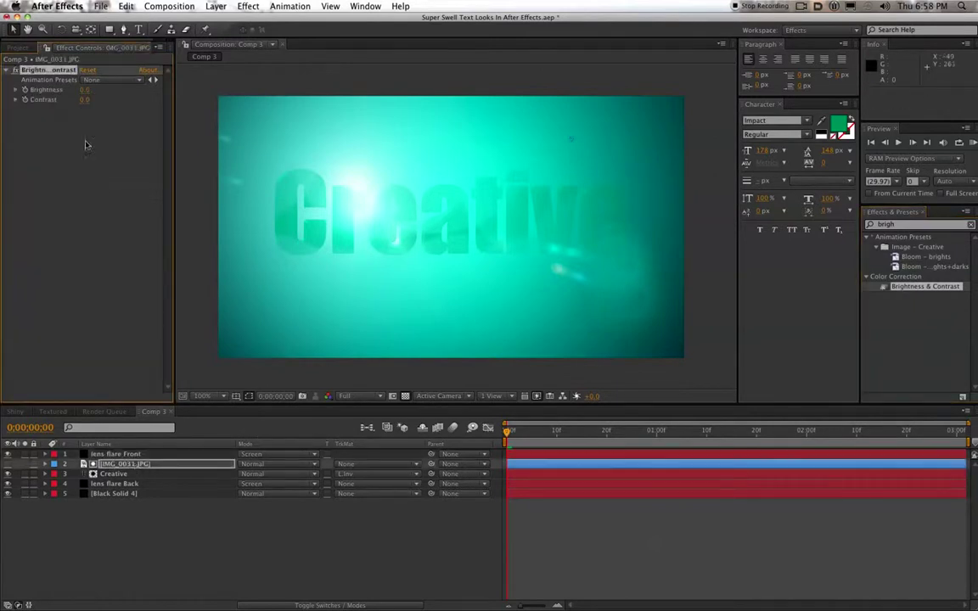
{"action": "left_click_drag", "start_coordinate": [101, 91], "coordinate": [74, 91]}
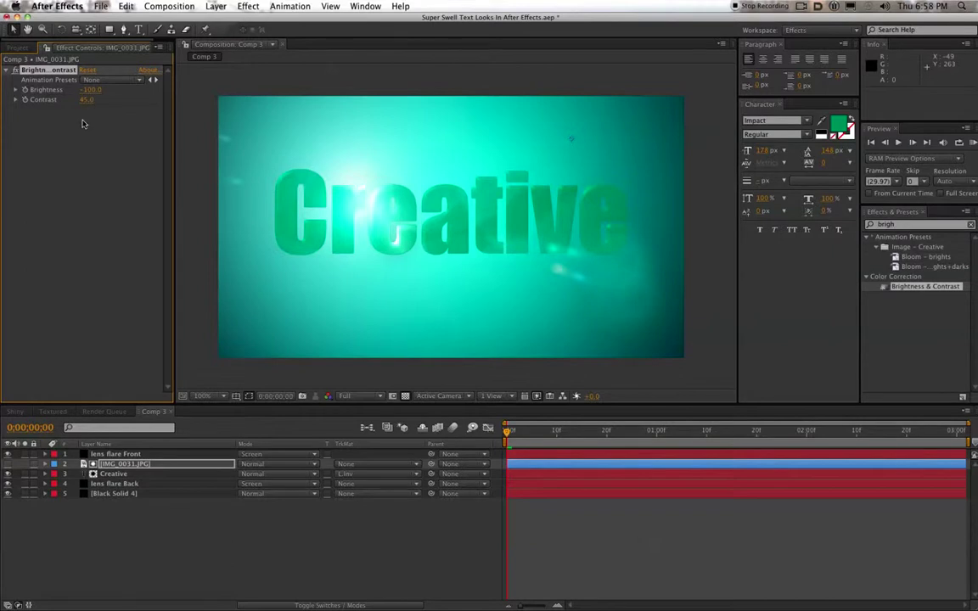
- Temporarily show the IMG_0031.JPG layer to try a higher brightness, restore Brightness to -100 and hide the layer again
{"action": "left_click", "coordinate": [8, 465]}
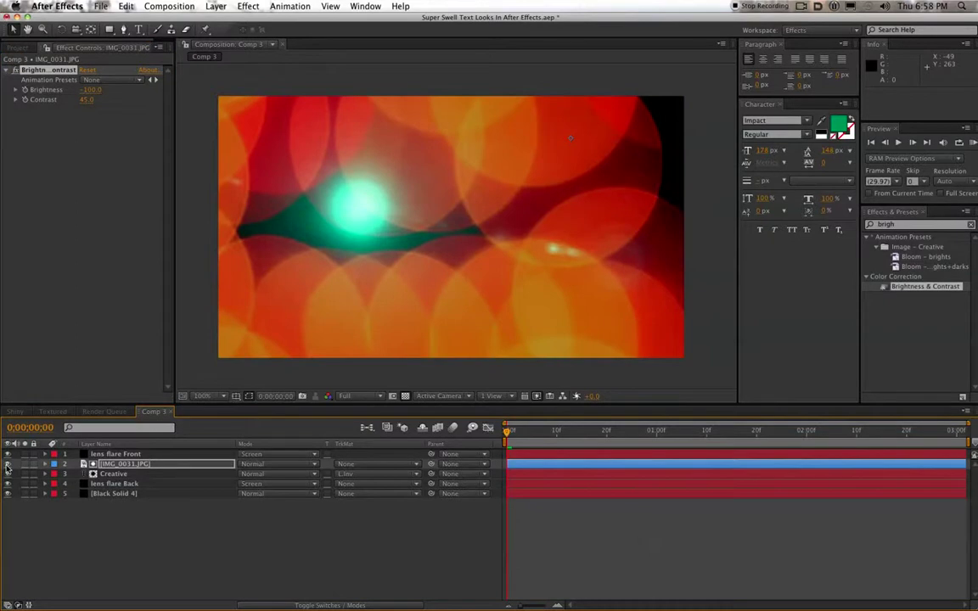
{"action": "left_click_drag", "start_coordinate": [86, 89], "coordinate": [111, 90]}
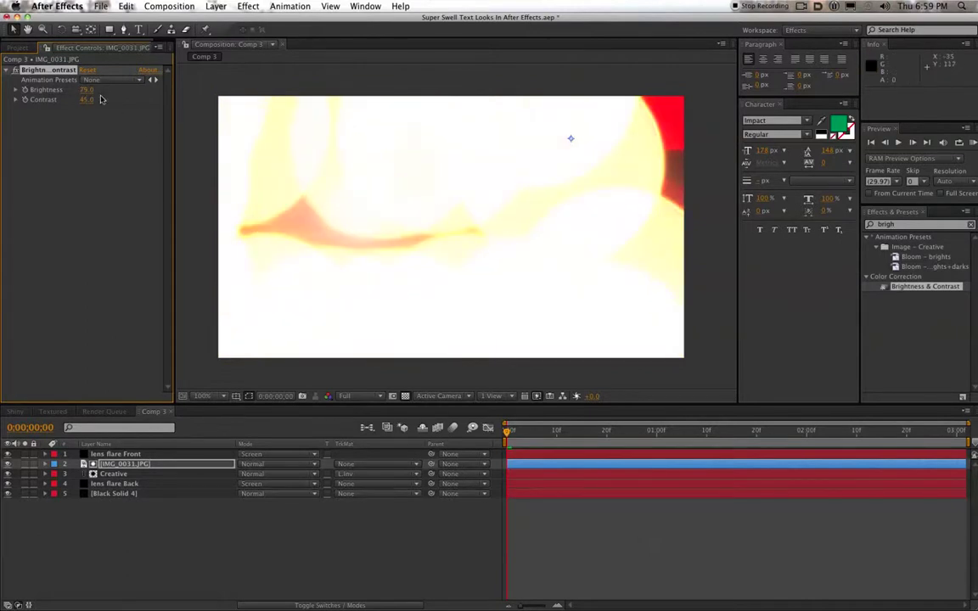
{"action": "left_click_drag", "start_coordinate": [16, 93], "coordinate": [15, 86]}
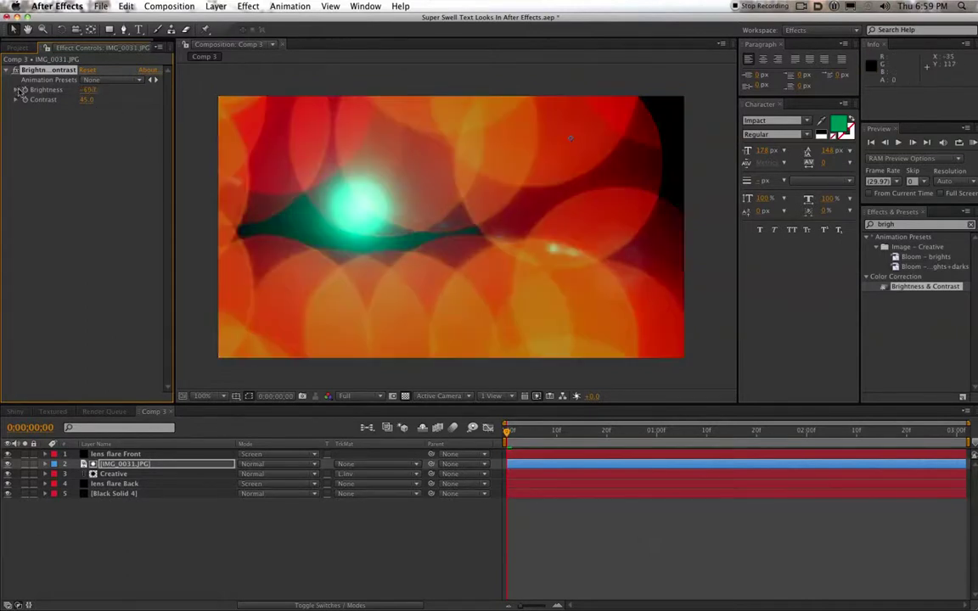
{"action": "left_click", "coordinate": [8, 464]}
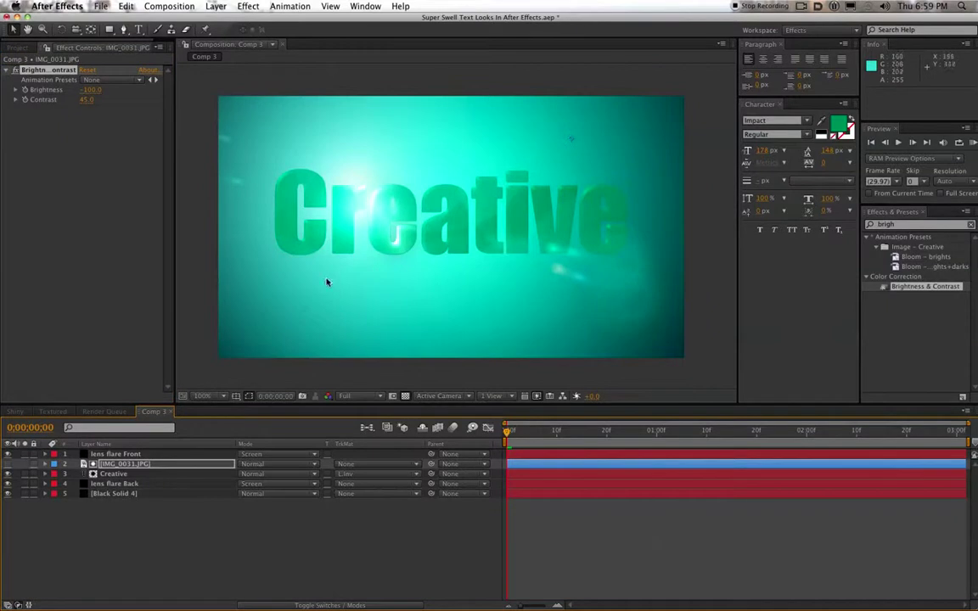
- Enlarge the IMG_0031.JPG matte and reposition it over the Creative text at about 456, 131
{"action": "left_click_drag", "start_coordinate": [390, 311], "coordinate": [367, 256]}
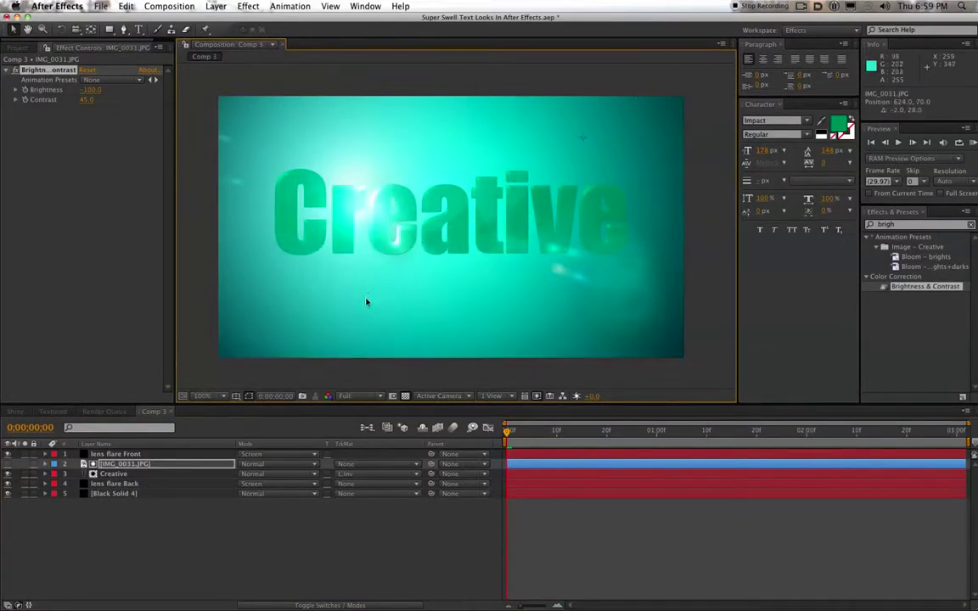
{"action": "left_click_drag", "start_coordinate": [367, 294], "coordinate": [397, 270]}
{"action": "scroll", "coordinate": [368, 224], "scroll_direction": "down", "scroll_amount": 3}
{"action": "scroll", "coordinate": [411, 245], "scroll_direction": "up", "scroll_amount": 3}
{"action": "left_click_drag", "start_coordinate": [391, 270], "coordinate": [422, 259]}
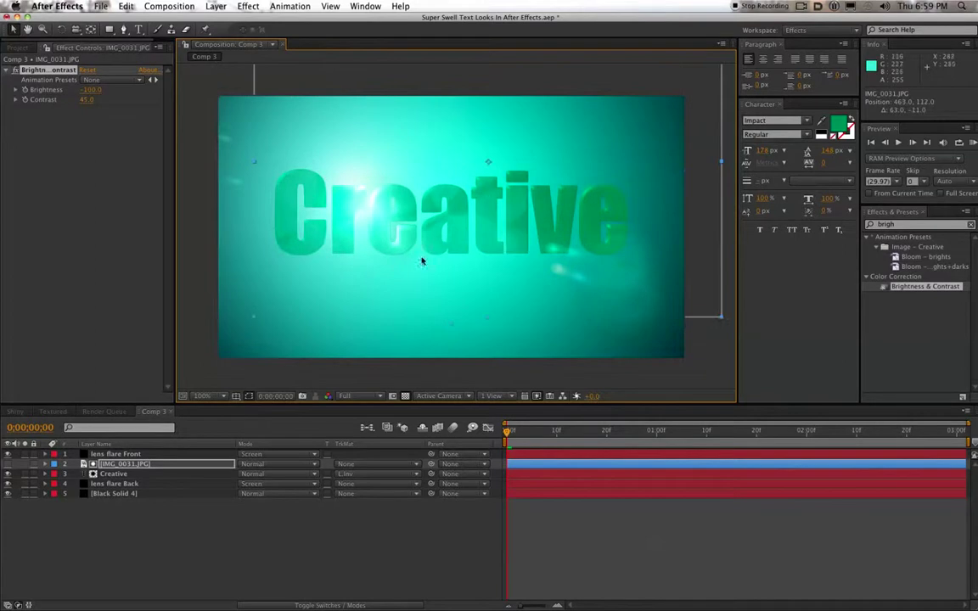
{"action": "left_click_drag", "start_coordinate": [253, 162], "coordinate": [238, 165]}
{"action": "left_click_drag", "start_coordinate": [298, 183], "coordinate": [317, 197]}
{"action": "left_click_drag", "start_coordinate": [249, 181], "coordinate": [273, 168]}
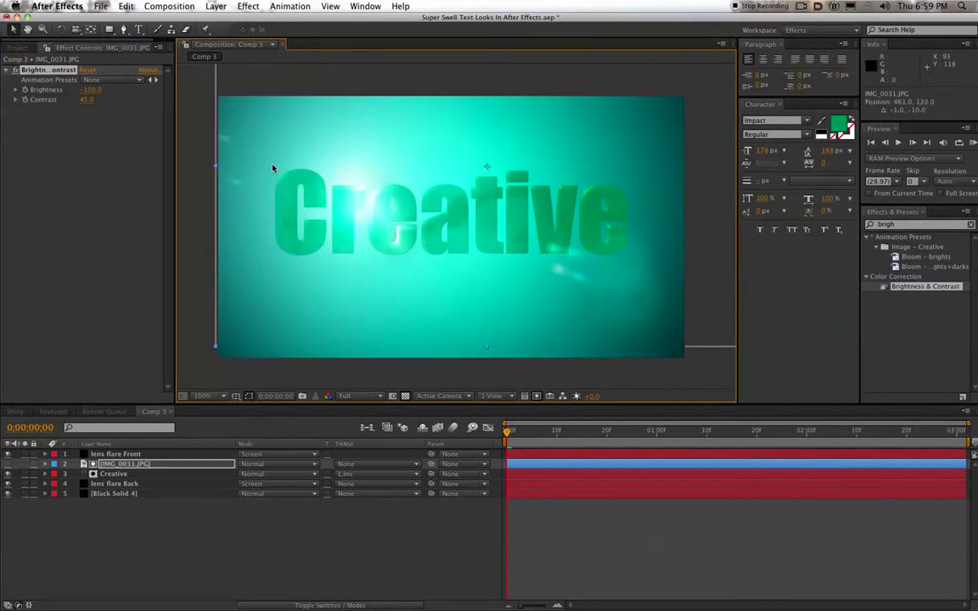
{"action": "mouse_move", "coordinate": [318, 205]}
{"action": "left_mouse_down"}
{"action": "mouse_move", "coordinate": [277, 208]}
{"action": "mouse_move", "coordinate": [371, 220]}
{"action": "mouse_move", "coordinate": [354, 239]}
{"action": "mouse_move", "coordinate": [362, 258]}
{"action": "mouse_move", "coordinate": [350, 214]}
{"action": "mouse_move", "coordinate": [334, 212]}
{"action": "left_mouse_up"}
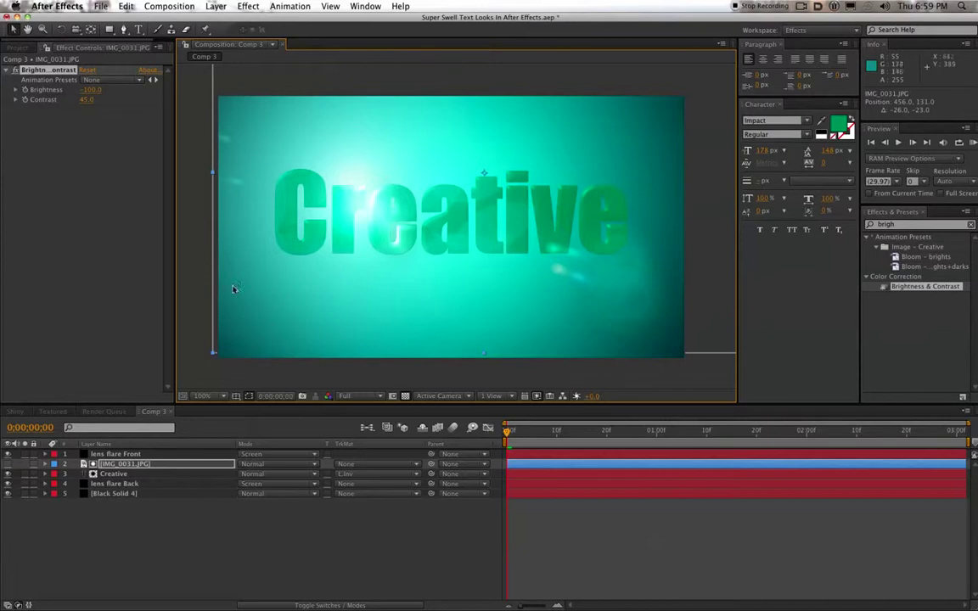
- Search the effects for "fast" and apply Fast Blur to the IMG_0031.JPG layer
{"action": "left_click", "coordinate": [134, 466]}
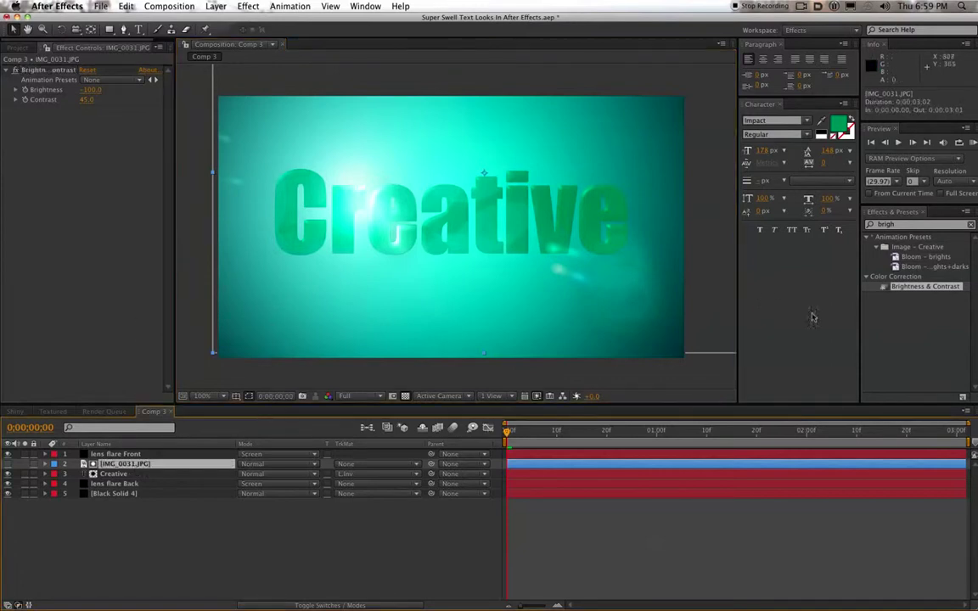
{"action": "double_click", "coordinate": [886, 224]}
{"action": "type", "text": "fast"}
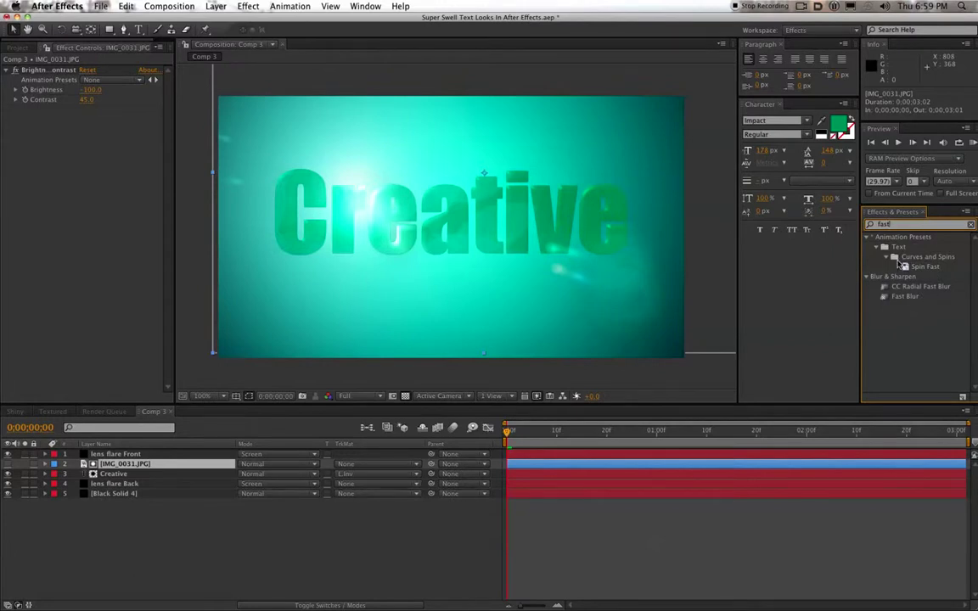
{"action": "left_click_drag", "start_coordinate": [904, 299], "coordinate": [147, 466]}
- Try out a blurriness value on the IMG_0031.JPG matte while viewing the letters up close, and undo the change
{"action": "left_click", "coordinate": [85, 129]}
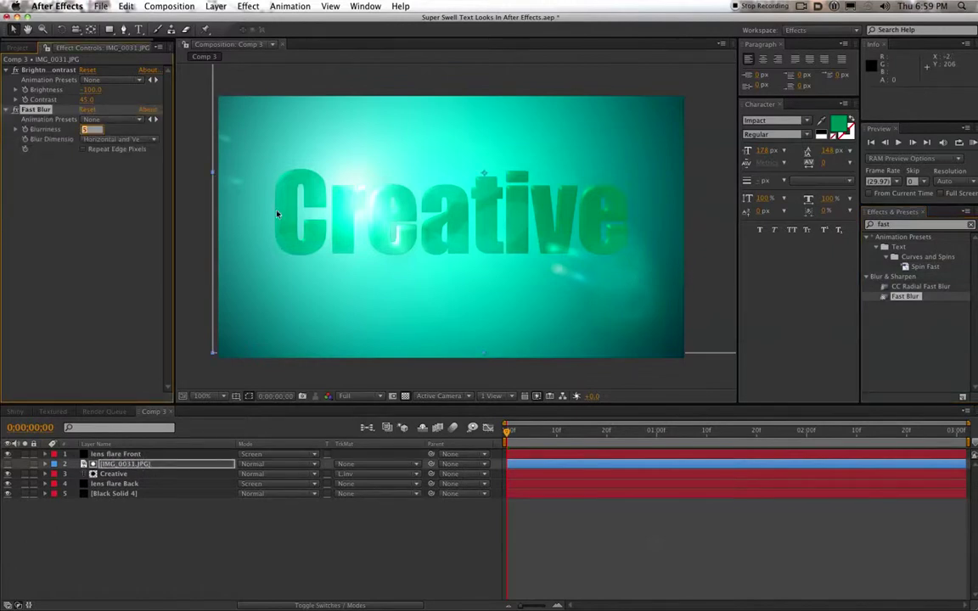
{"action": "scroll", "coordinate": [278, 210], "scroll_direction": "up", "scroll_amount": 2}
{"action": "type", "text": "0"}
{"action": "left_click_drag", "start_coordinate": [323, 263], "coordinate": [349, 229]}
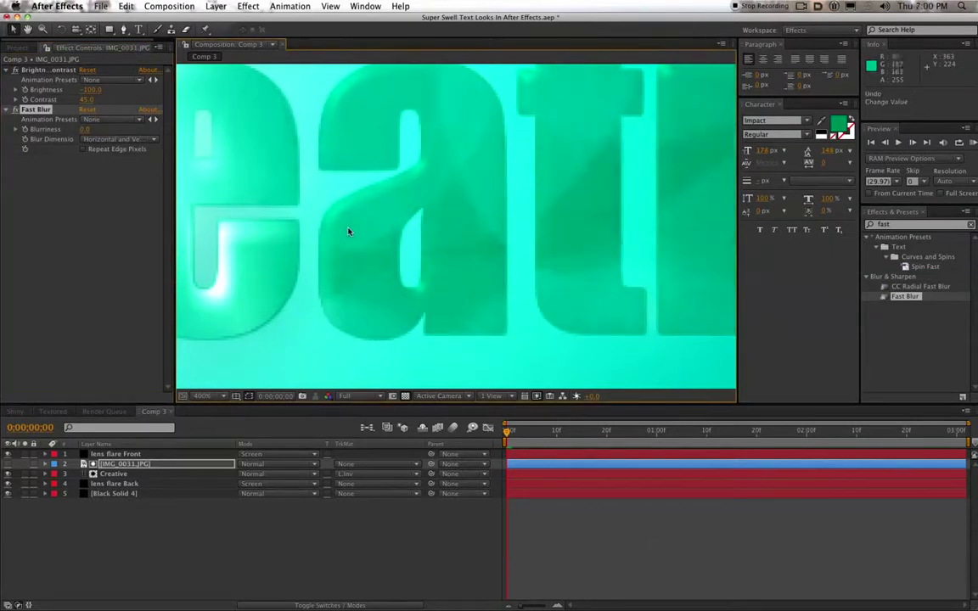
{"action": "key", "text": "super+z"}
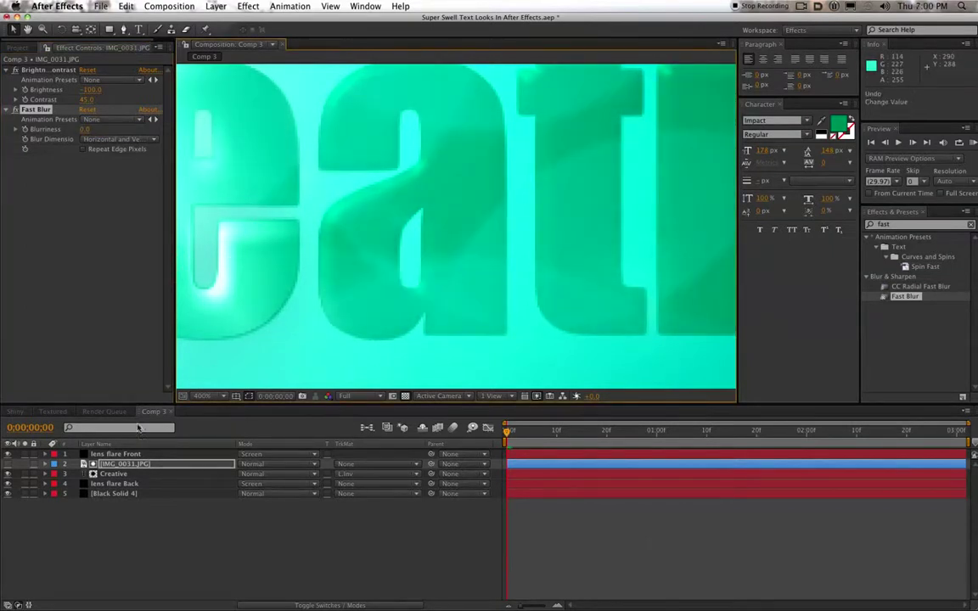
- Set the Fast Blur blurriness on the IMG_0031.JPG matte to 11, checking the reflections on the letters up close
{"action": "left_click", "coordinate": [116, 303]}
{"action": "key", "text": "space"}
{"action": "left_click_drag", "start_coordinate": [357, 235], "coordinate": [483, 286]}
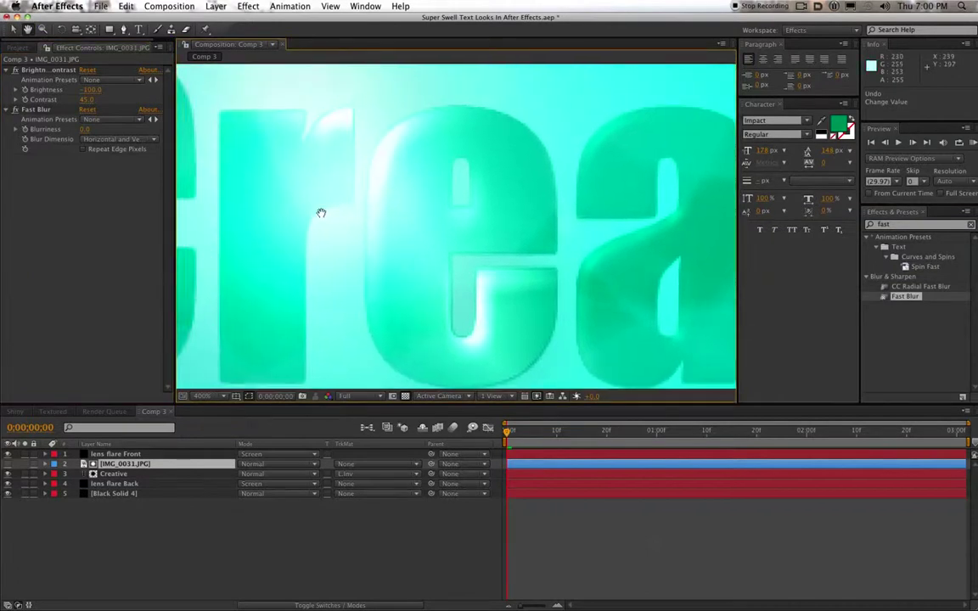
{"action": "left_click_drag", "start_coordinate": [314, 211], "coordinate": [532, 150]}
{"action": "left_click_drag", "start_coordinate": [240, 182], "coordinate": [356, 244]}
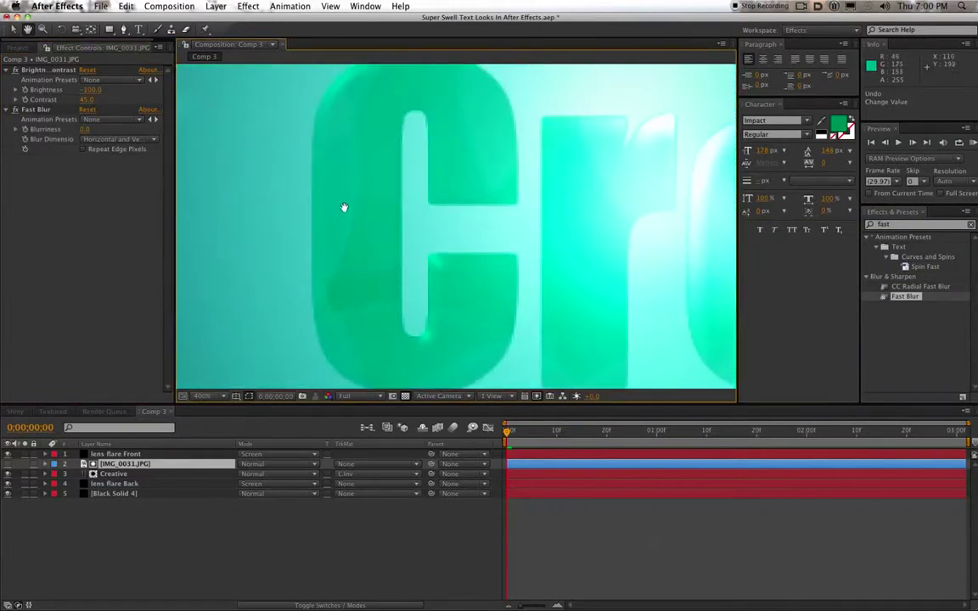
{"action": "left_click", "coordinate": [84, 131]}
{"action": "type", "text": "10"}
{"action": "key", "text": "Return"}
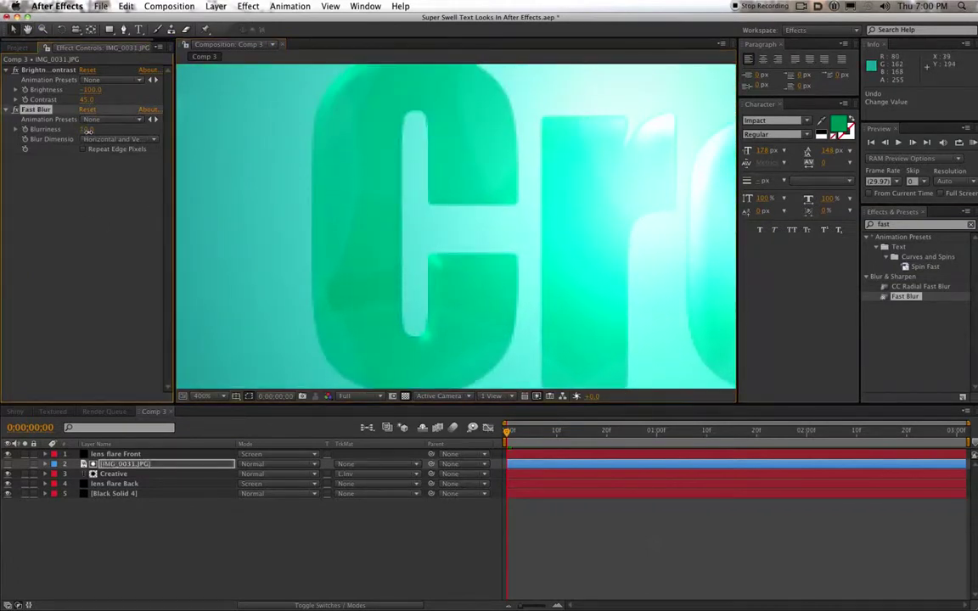
{"action": "left_click_drag", "start_coordinate": [90, 133], "coordinate": [99, 135]}
{"action": "left_click", "coordinate": [124, 467]}
{"action": "left_click_drag", "start_coordinate": [83, 130], "coordinate": [92, 135]}
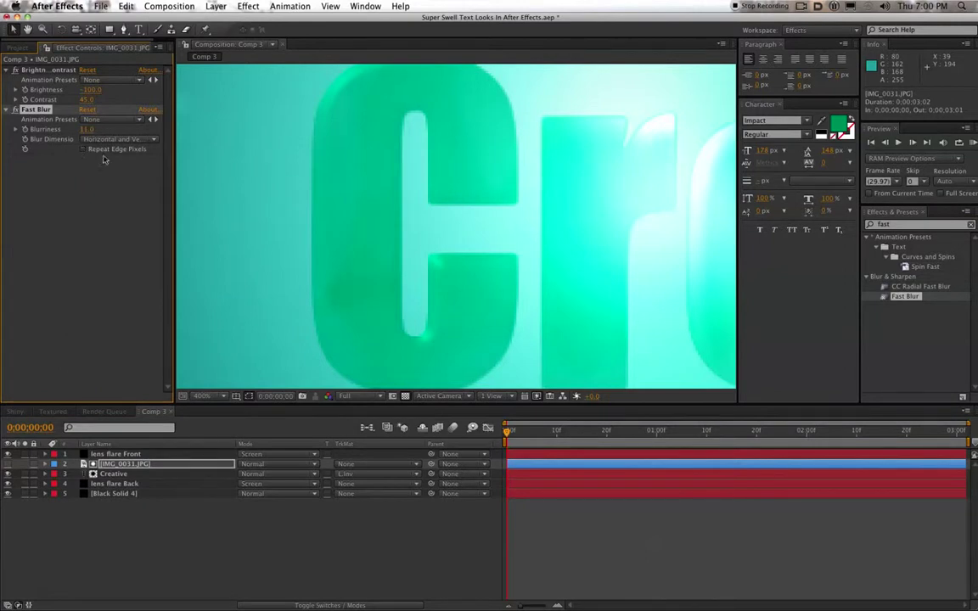
- Change the fill color of the Creative text to a dark teal
{"action": "scroll", "coordinate": [326, 201], "scroll_direction": "down", "scroll_amount": 1}
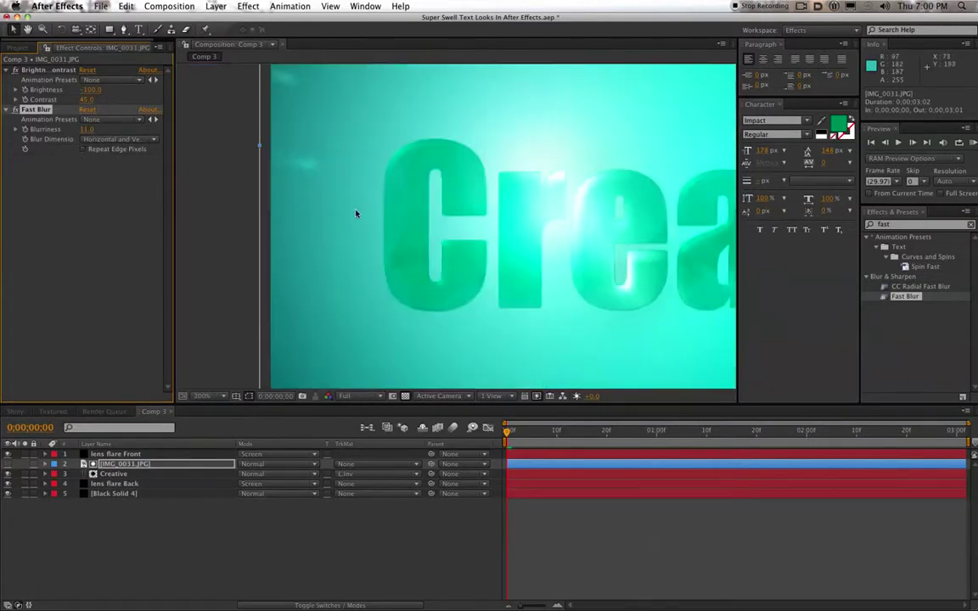
{"action": "key", "text": "space"}
{"action": "left_click_drag", "start_coordinate": [509, 212], "coordinate": [414, 236]}
{"action": "scroll", "coordinate": [415, 236], "scroll_direction": "down", "scroll_amount": 2}
{"action": "scroll", "coordinate": [425, 237], "scroll_direction": "up", "scroll_amount": 1}
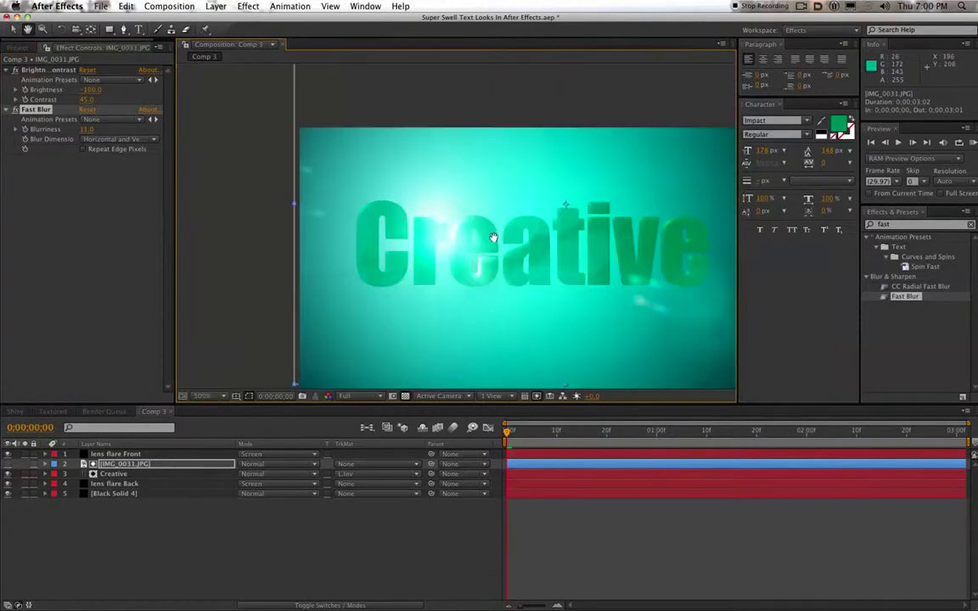
{"action": "left_click_drag", "start_coordinate": [504, 255], "coordinate": [417, 237]}
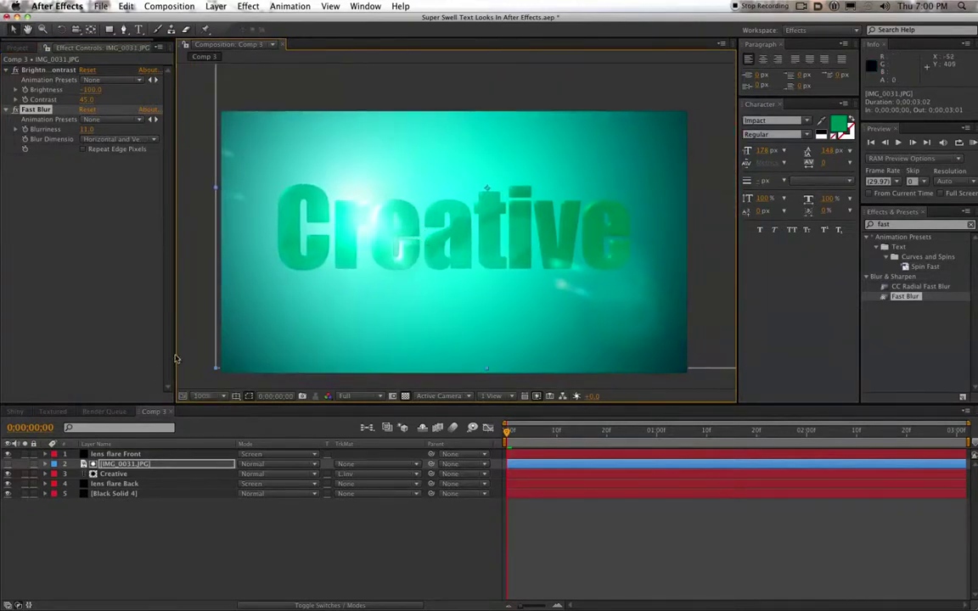
{"action": "left_click", "coordinate": [110, 474]}
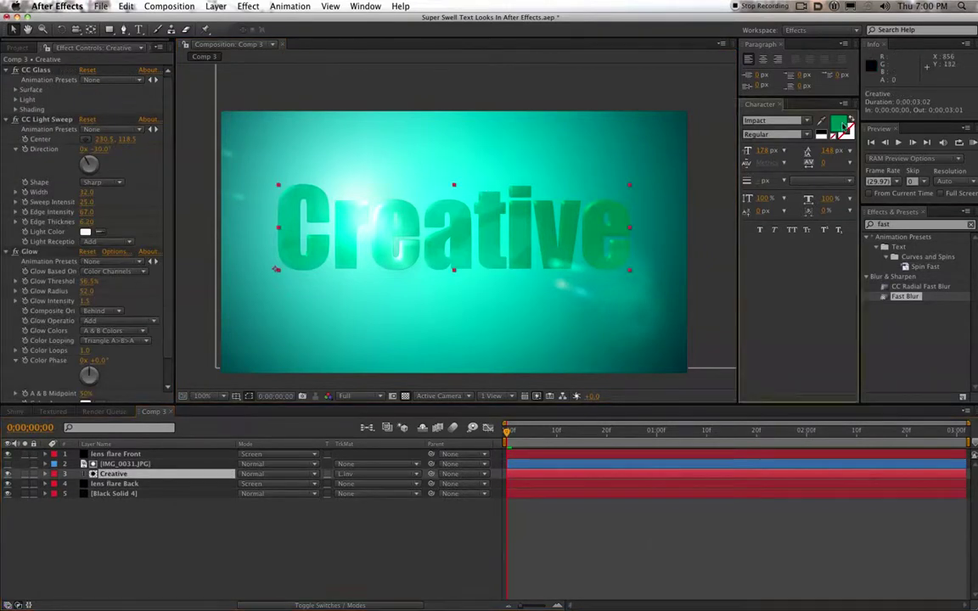
{"action": "left_click", "coordinate": [850, 121]}
{"action": "mouse_move", "coordinate": [183, 178]}
{"action": "left_mouse_down"}
{"action": "mouse_move", "coordinate": [181, 164]}
{"action": "mouse_move", "coordinate": [169, 168]}
{"action": "left_mouse_up"}
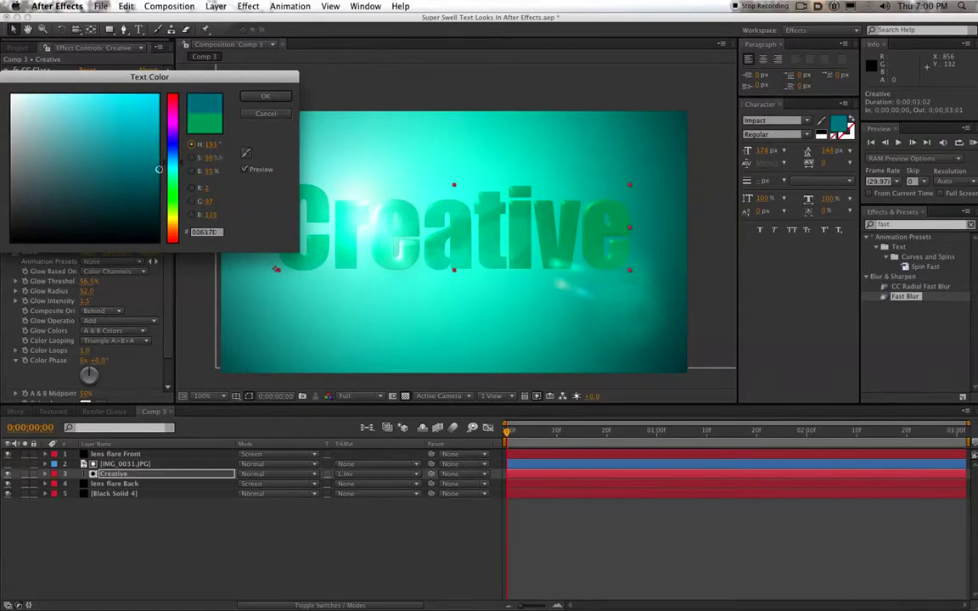
{"action": "left_click", "coordinate": [265, 97]}
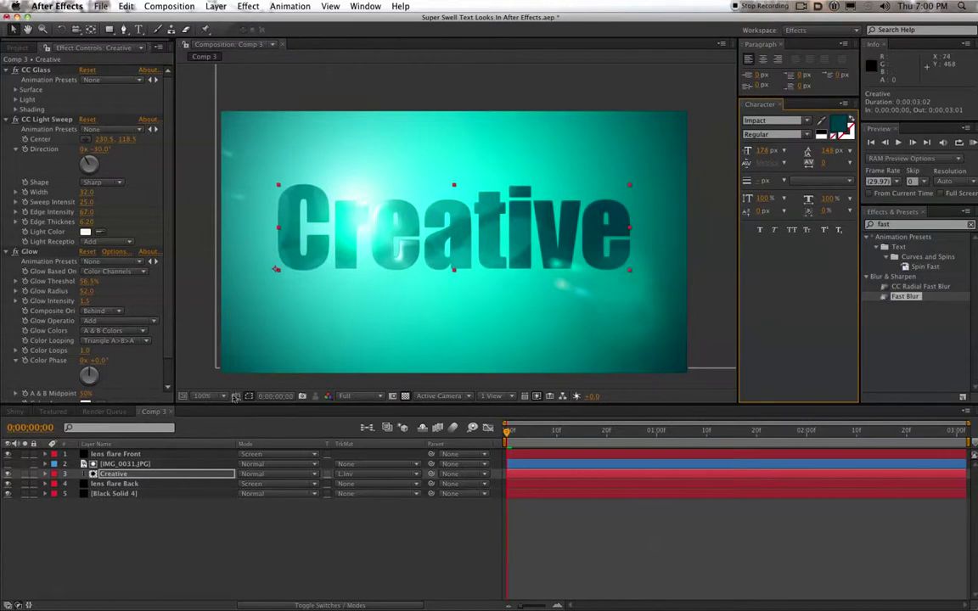
- Enlarge the IMG_0031.JPG matte to 32% and set its Fast Blur blurriness to 6
{"action": "left_click", "coordinate": [115, 464]}
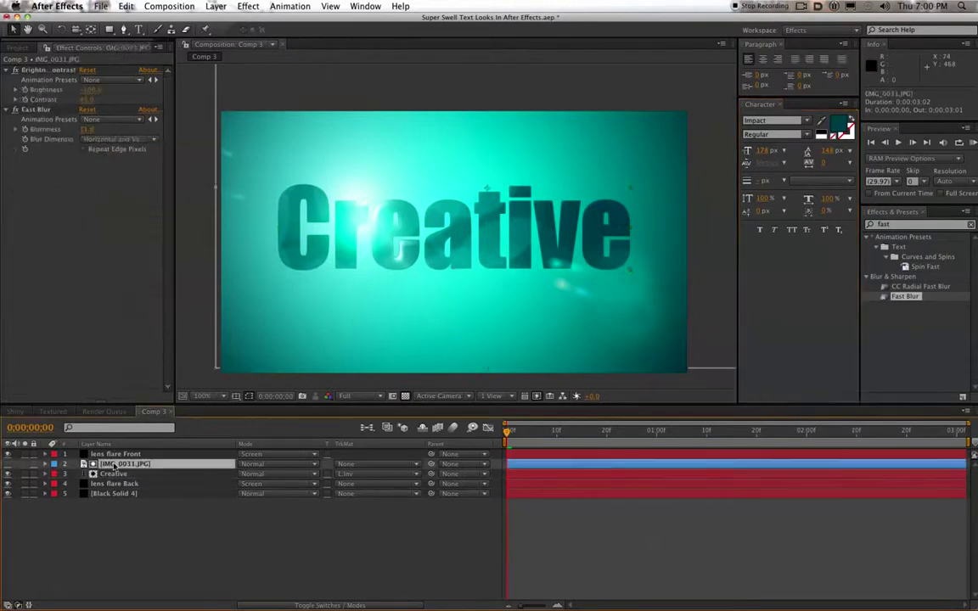
{"action": "left_click", "coordinate": [87, 130]}
{"action": "left_click", "coordinate": [115, 133]}
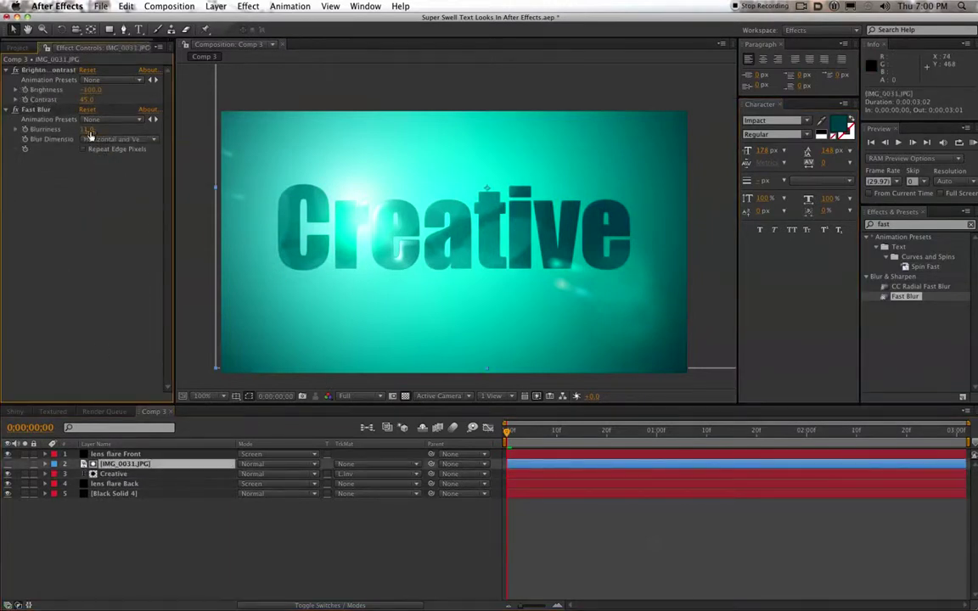
{"action": "left_click_drag", "start_coordinate": [90, 131], "coordinate": [94, 131]}
{"action": "left_click", "coordinate": [216, 191]}
{"action": "left_click_drag", "start_coordinate": [216, 191], "coordinate": [163, 191]}
{"action": "left_click_drag", "start_coordinate": [89, 130], "coordinate": [85, 134]}
{"action": "left_click", "coordinate": [85, 131]}
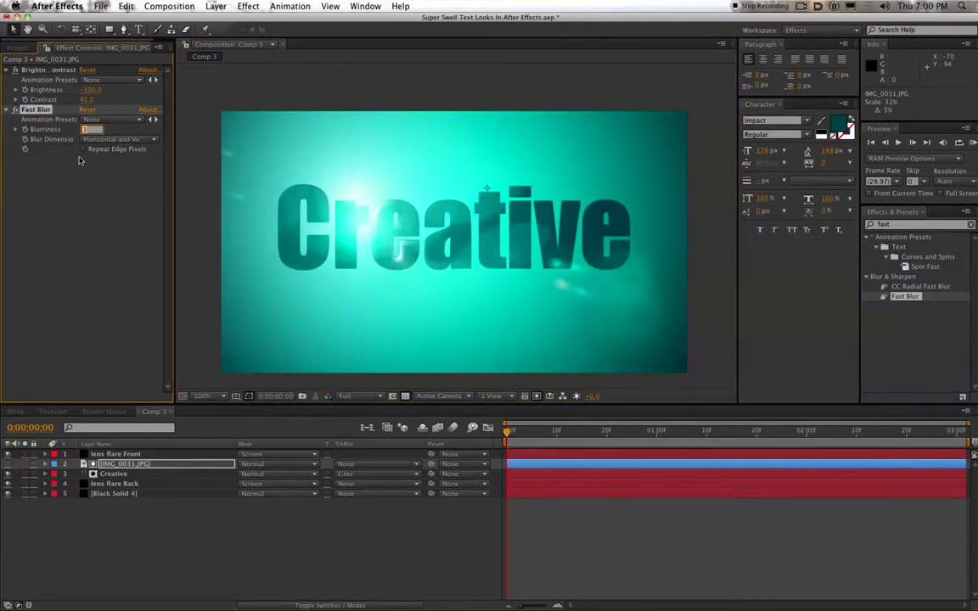
{"action": "type", "text": "6"}
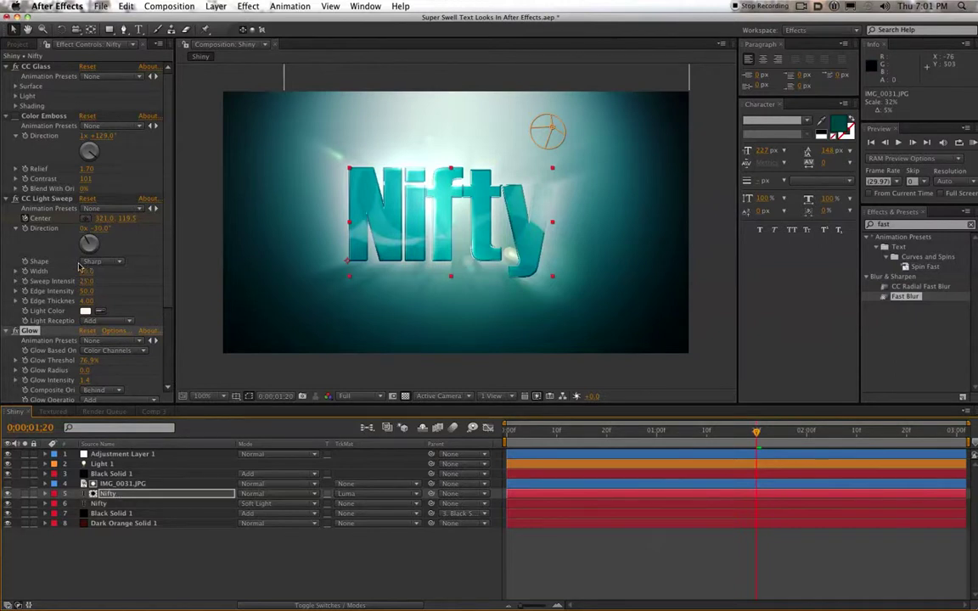
- Check the Nifty layer's effects in the Shiny comp, and duplicate the Creative layer in Comp 3 directly beneath the IMG_0031.JPG matte
{"action": "scroll", "coordinate": [63, 249], "scroll_direction": "down", "scroll_amount": 5}
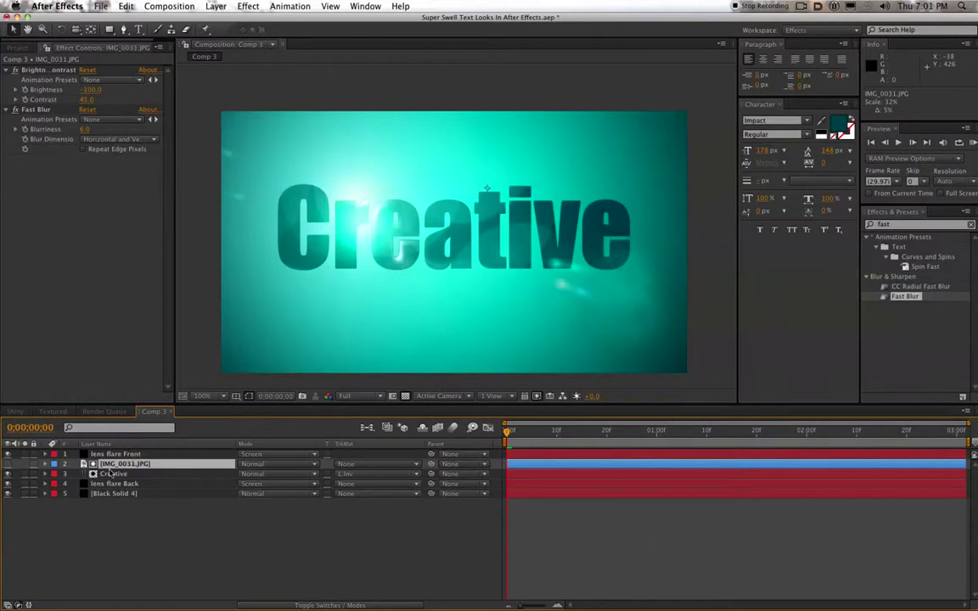
{"action": "left_click", "coordinate": [108, 474]}
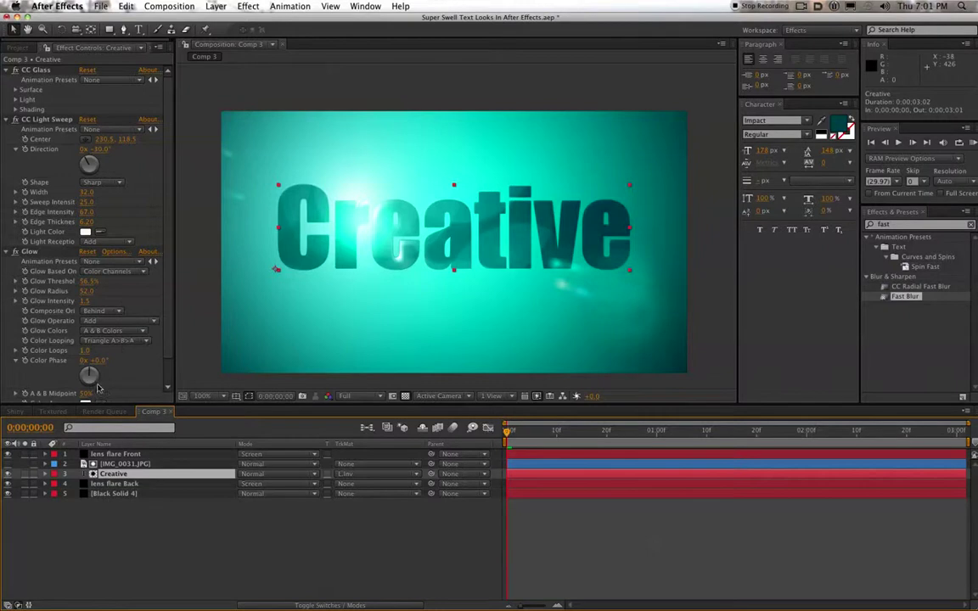
{"action": "key", "text": "super+d"}
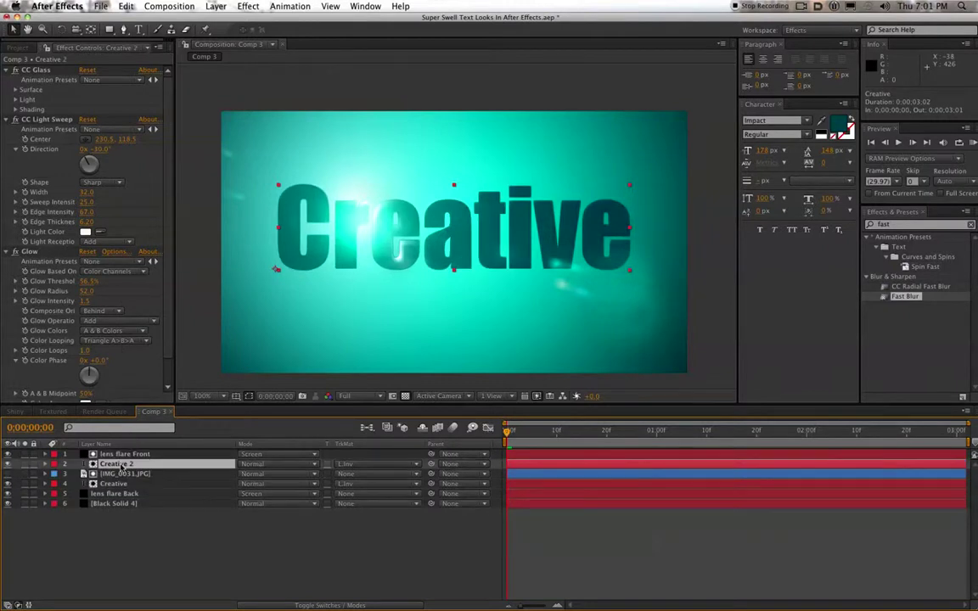
{"action": "key", "text": "super+z"}
{"action": "key", "text": "super+v"}
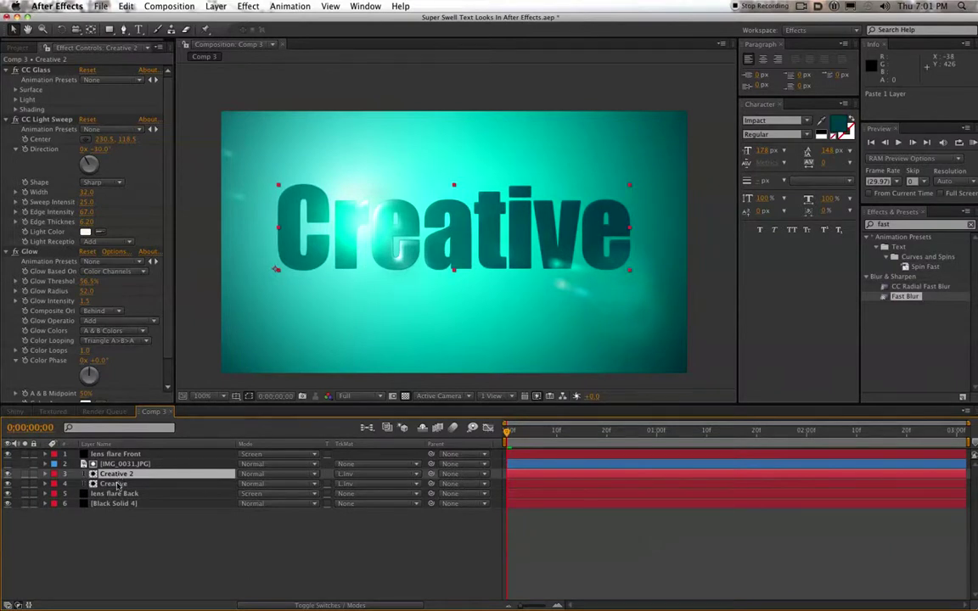
- Check the lower Nifty layer's effects in the Shiny comp, and apply CC Light Burst 2.5 to the lower Creative layer in Comp 3
{"action": "left_click", "coordinate": [115, 484]}
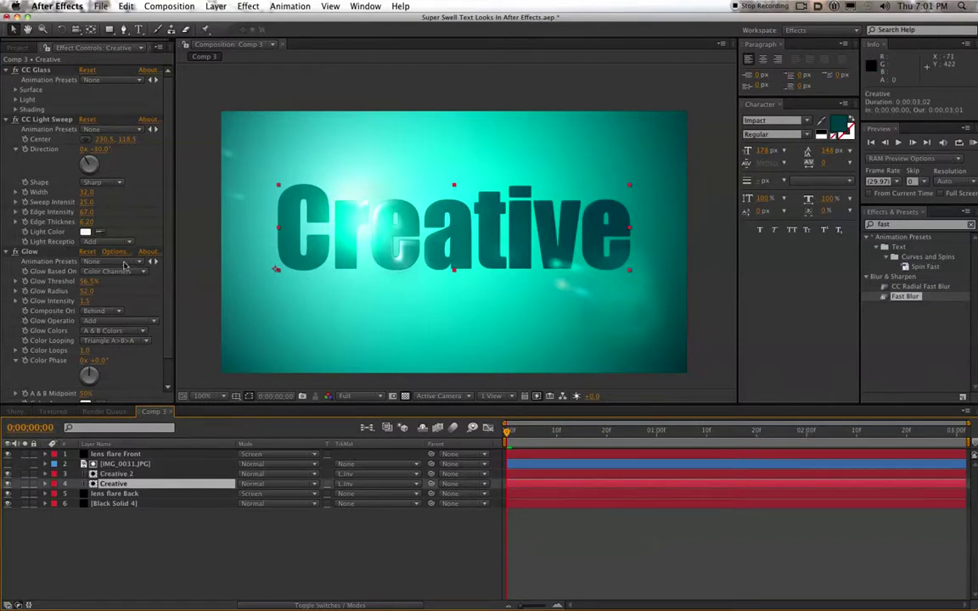
{"action": "left_click", "coordinate": [12, 412]}
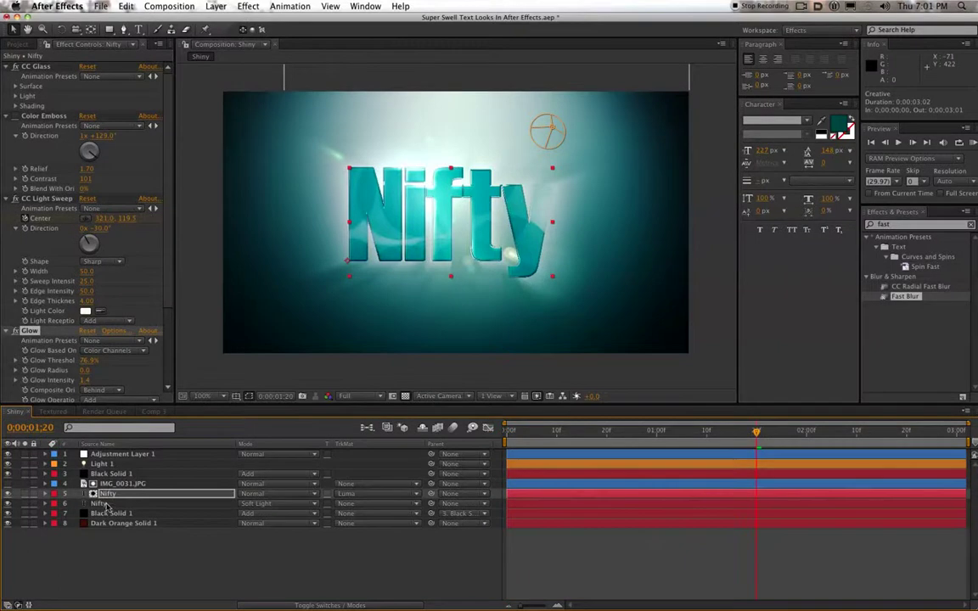
{"action": "left_click", "coordinate": [98, 503]}
{"action": "scroll", "coordinate": [75, 323], "scroll_direction": "down", "scroll_amount": 8}
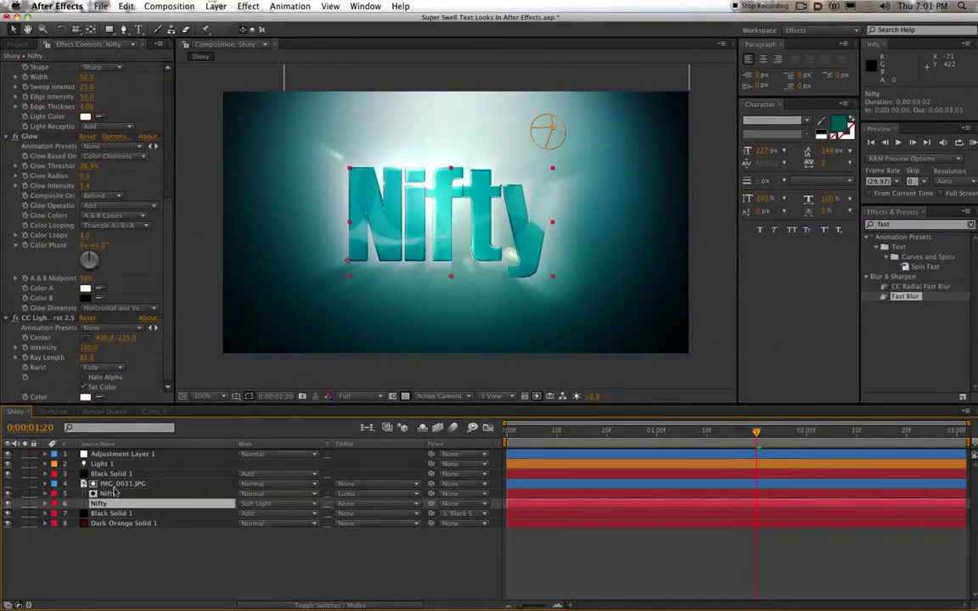
{"action": "left_click", "coordinate": [154, 412]}
{"action": "left_click", "coordinate": [892, 224]}
{"action": "type", "text": "cc light"}
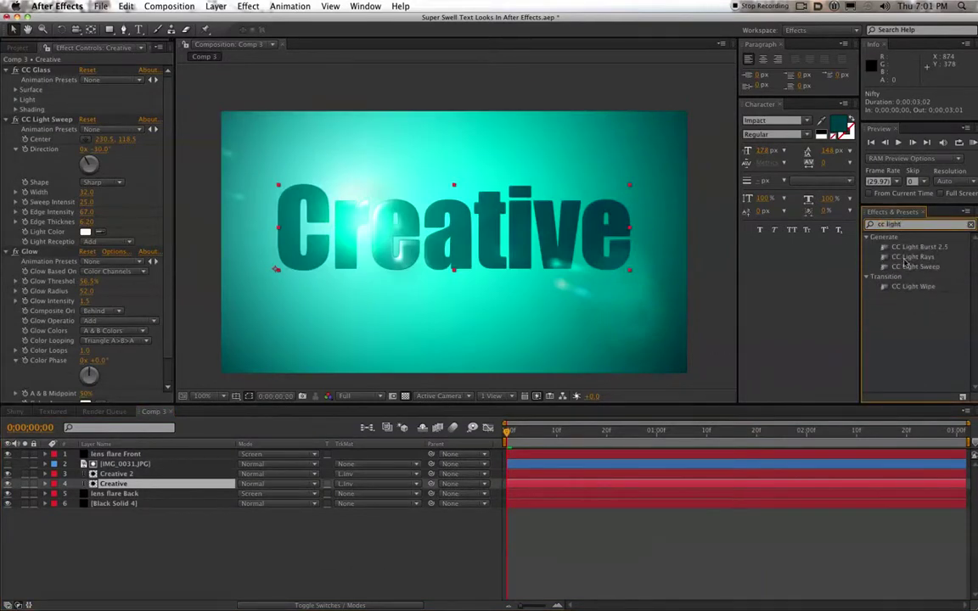
{"action": "left_click_drag", "start_coordinate": [908, 248], "coordinate": [127, 485]}
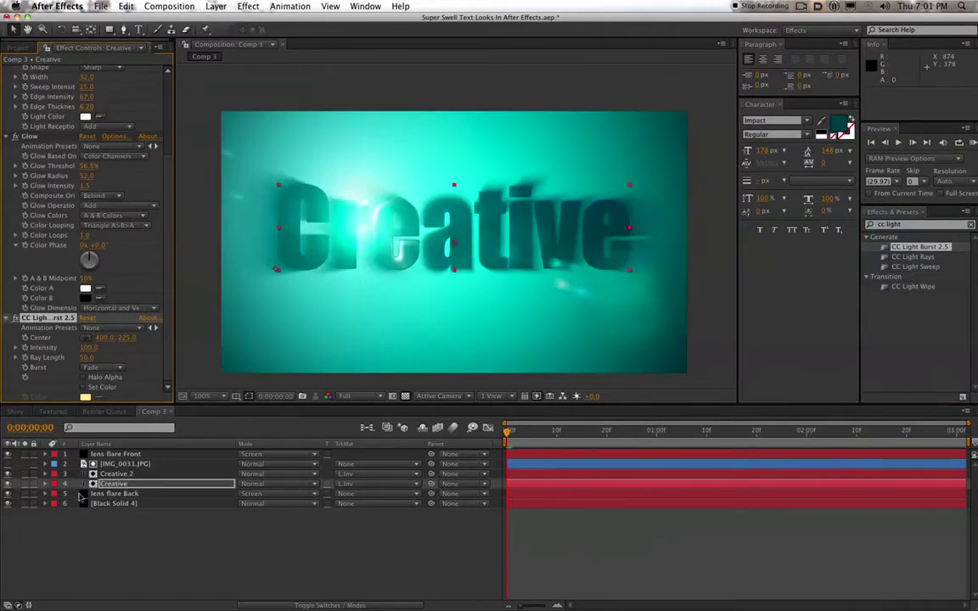
- With Creative 2 temporarily hidden, set the lower Creative layer's light burst to intensity 130, ray length 63 and burst type Straight
{"action": "left_click", "coordinate": [8, 474]}
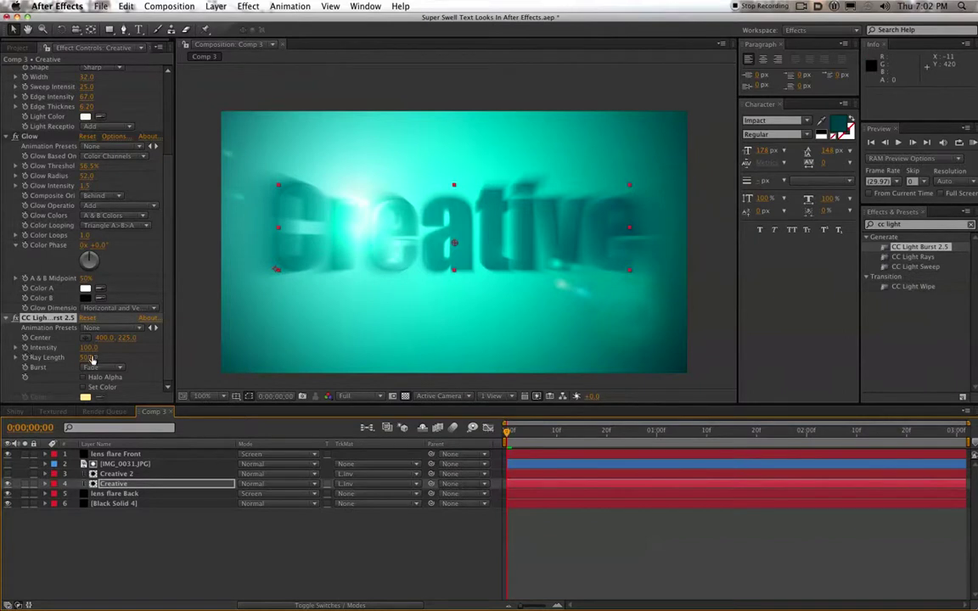
{"action": "left_click", "coordinate": [89, 359]}
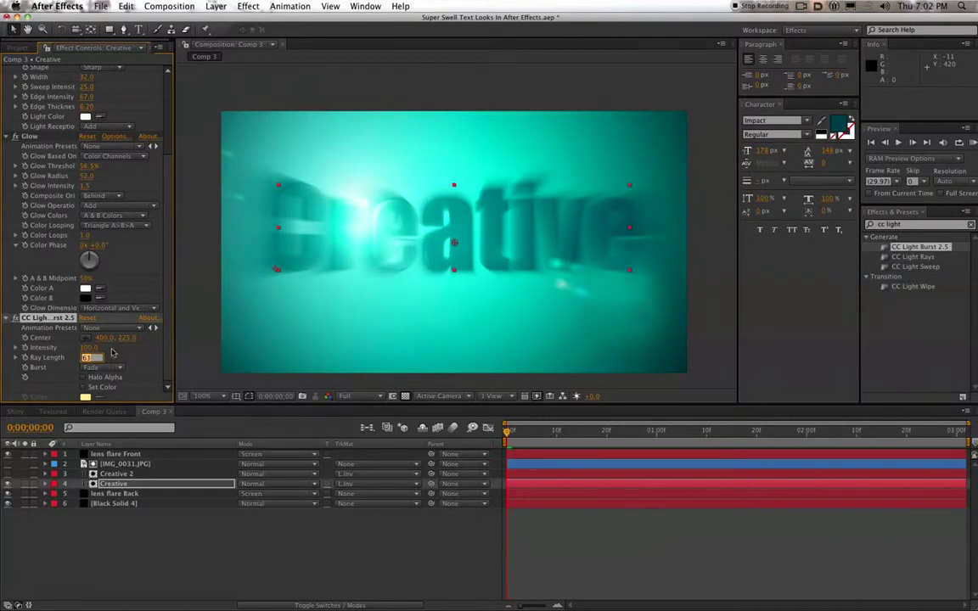
{"action": "left_click", "coordinate": [61, 356]}
{"action": "mouse_move", "coordinate": [90, 350]}
{"action": "left_mouse_down"}
{"action": "mouse_move", "coordinate": [103, 350]}
{"action": "mouse_move", "coordinate": [81, 348]}
{"action": "mouse_move", "coordinate": [85, 359]}
{"action": "left_mouse_up"}
{"action": "left_click", "coordinate": [100, 368]}
{"action": "left_click", "coordinate": [109, 358]}
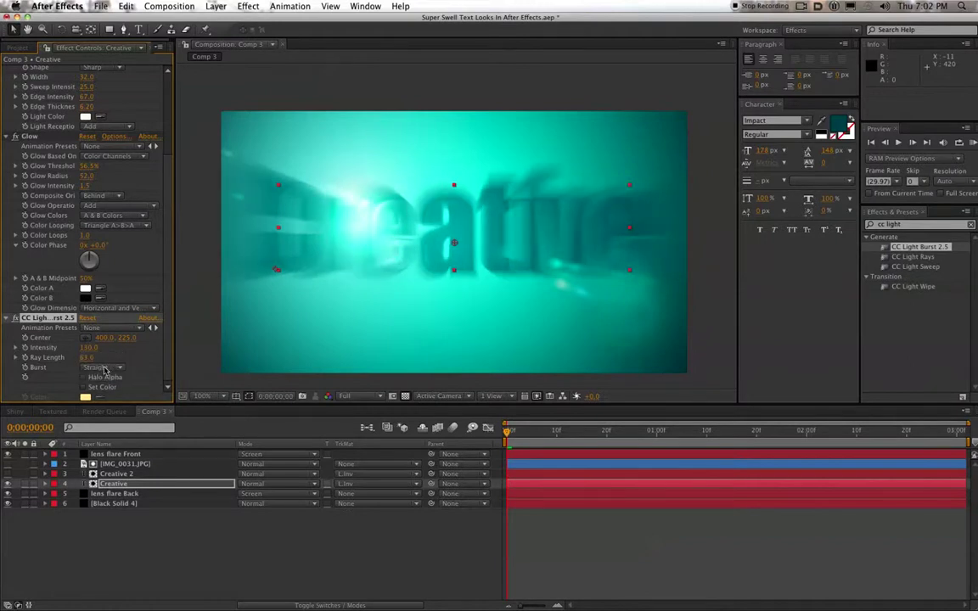
{"action": "left_click", "coordinate": [104, 367]}
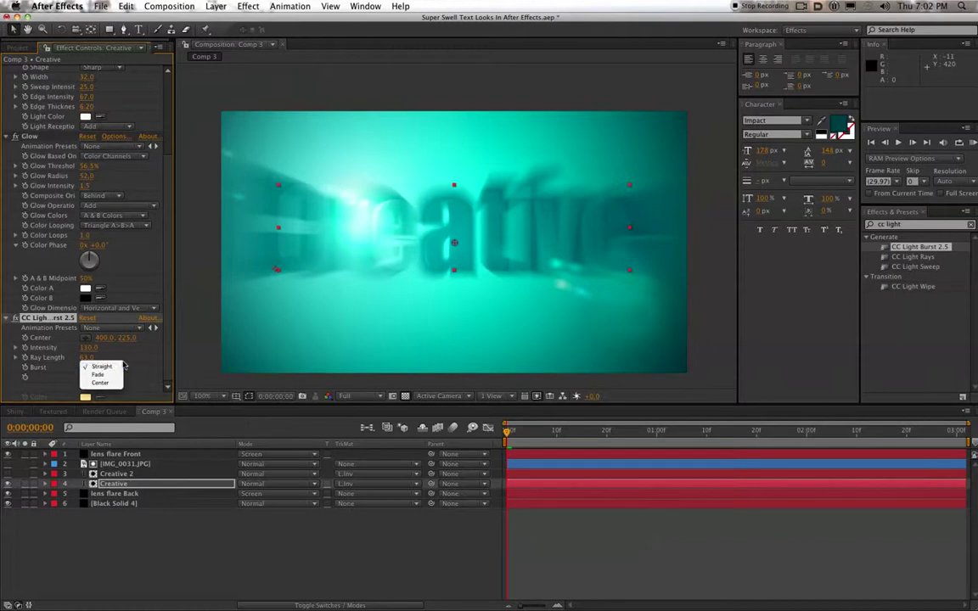
{"action": "left_click", "coordinate": [144, 363]}
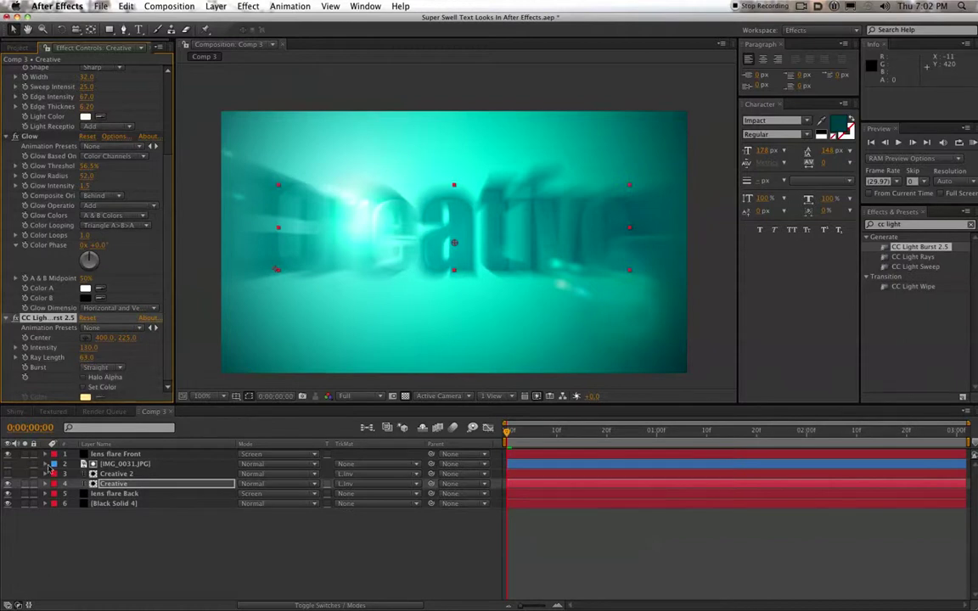
{"action": "left_click", "coordinate": [8, 475]}
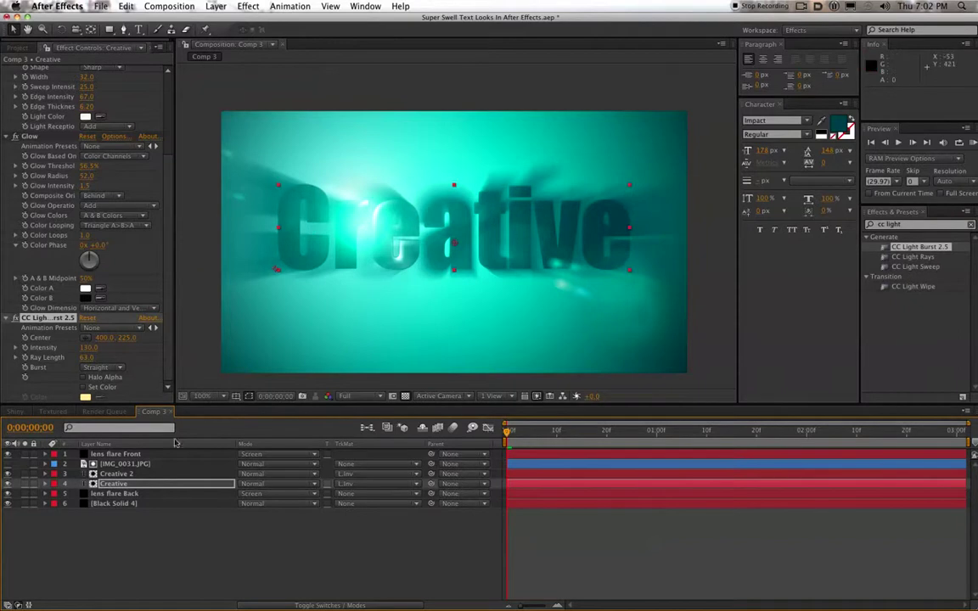
- Try Add, Lighten and Screen blending on the lower Creative layer, and settle on Color Dodge
{"action": "left_click", "coordinate": [130, 485]}
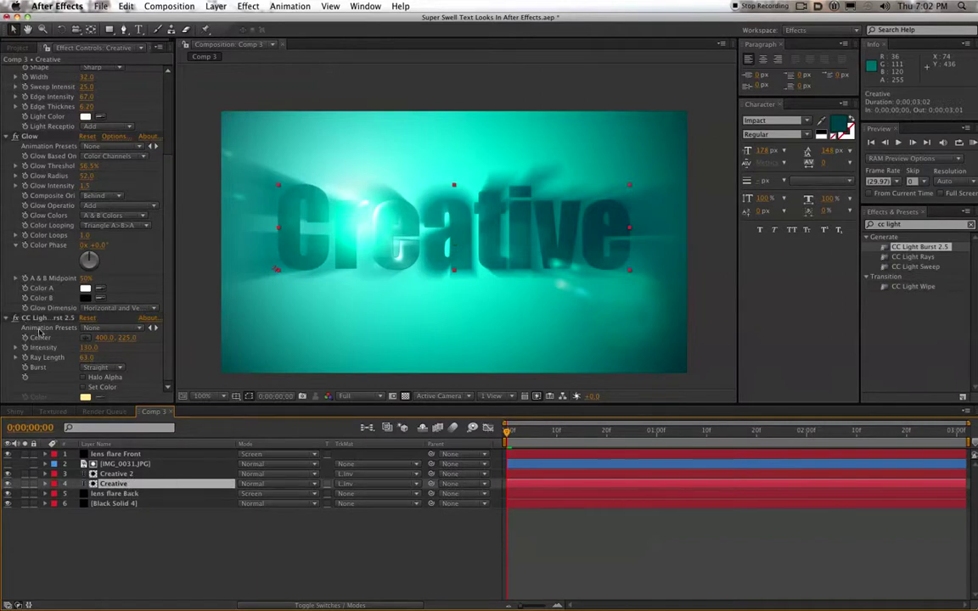
{"action": "left_click", "coordinate": [257, 487]}
{"action": "left_click", "coordinate": [264, 521]}
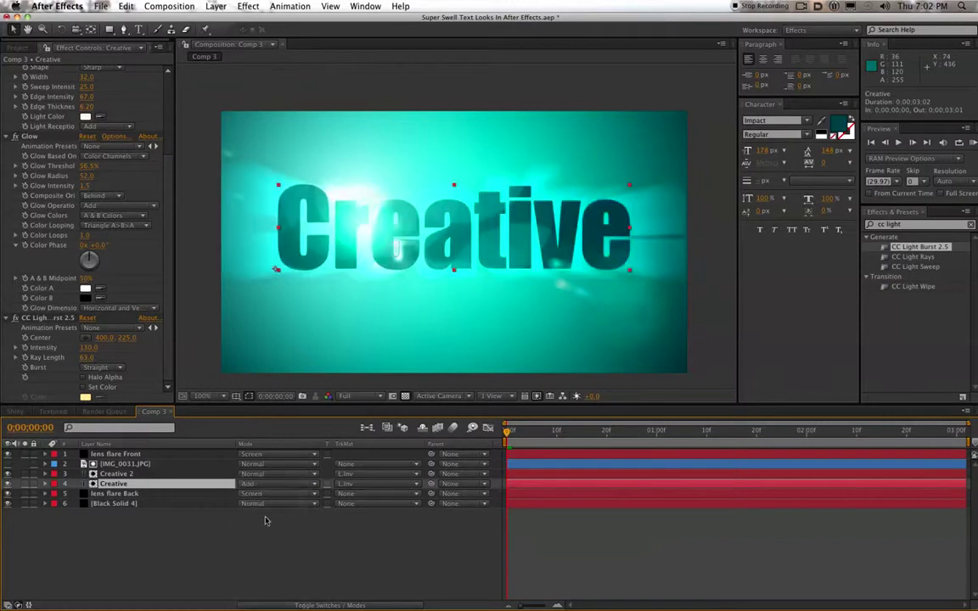
{"action": "left_click", "coordinate": [259, 484]}
{"action": "left_click", "coordinate": [263, 493]}
{"action": "left_click", "coordinate": [257, 484]}
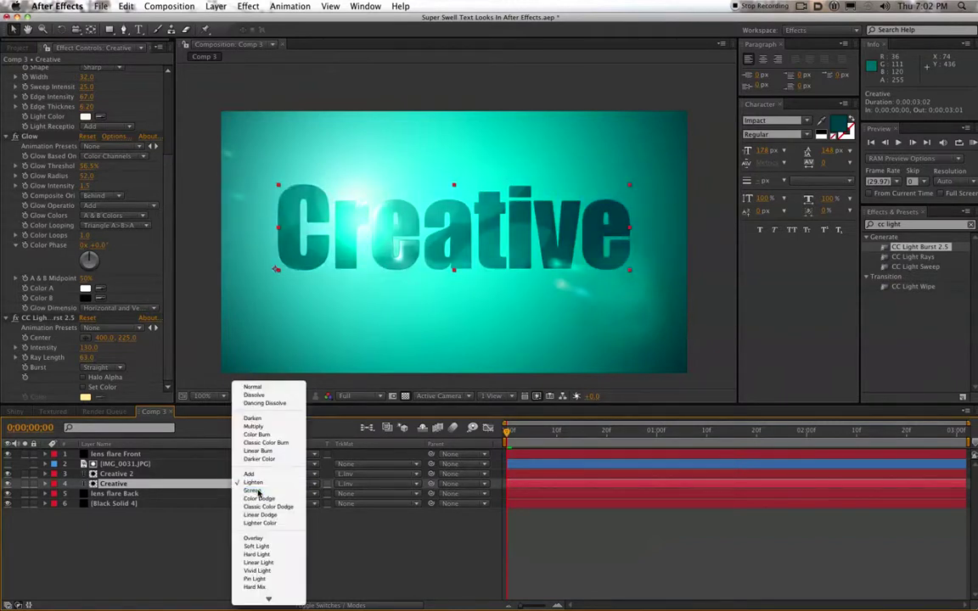
{"action": "left_click", "coordinate": [258, 493]}
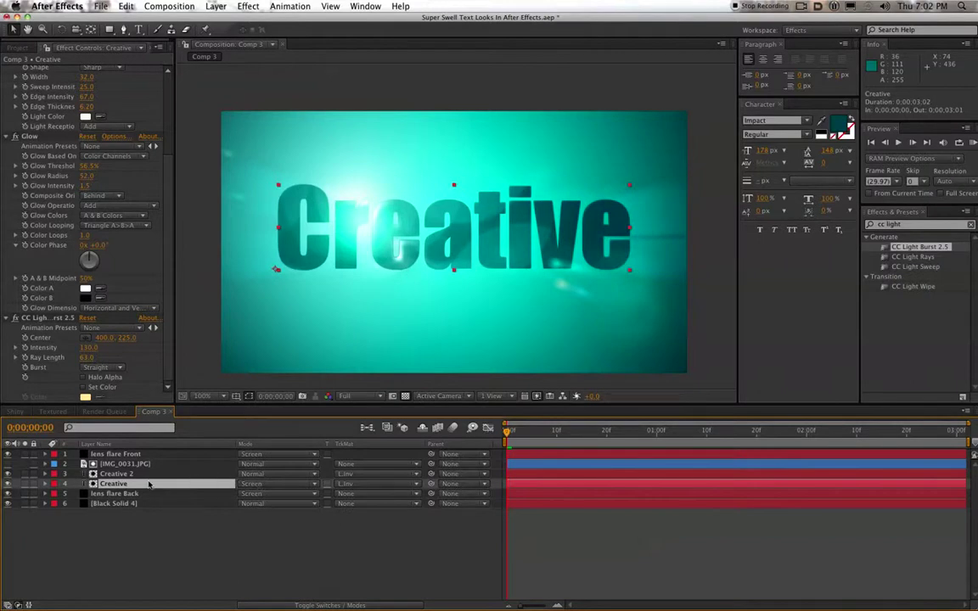
{"action": "left_click", "coordinate": [254, 484]}
{"action": "left_click", "coordinate": [256, 491]}
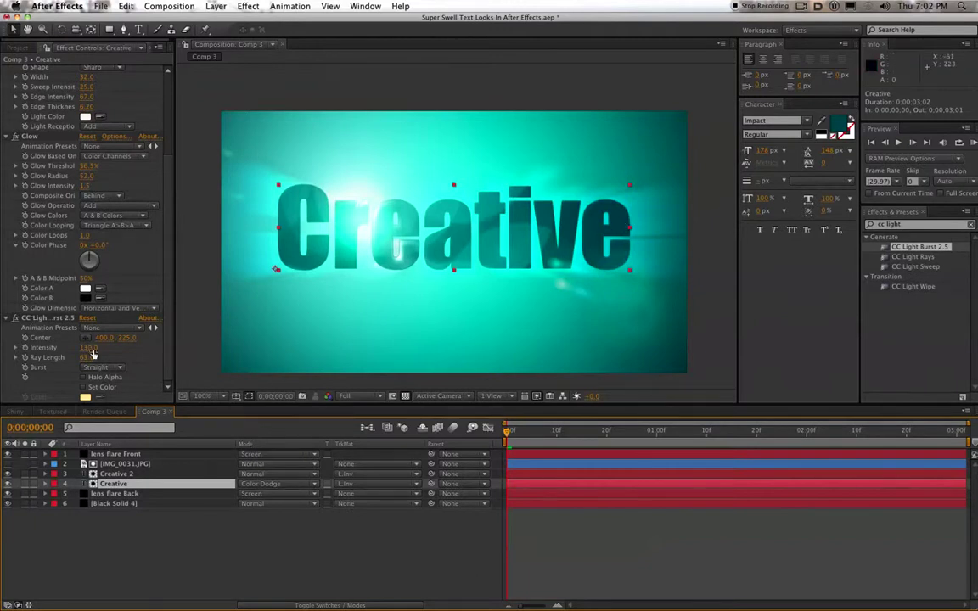
- Switch the lower Creative layer's light burst to Fade and fine-tune its ray length and intensity
{"action": "left_click_drag", "start_coordinate": [88, 358], "coordinate": [85, 358]}
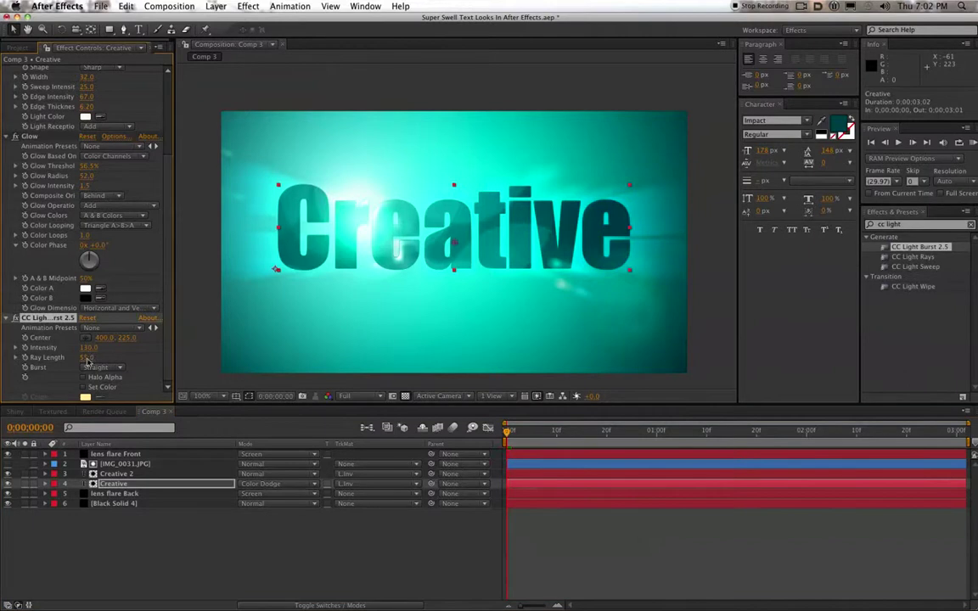
{"action": "left_click", "coordinate": [100, 367]}
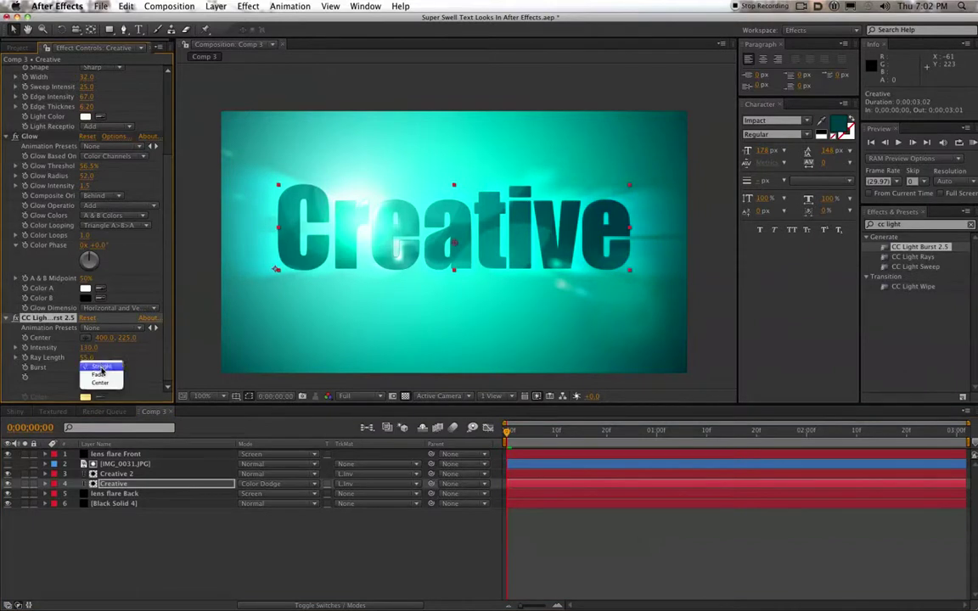
{"action": "left_click", "coordinate": [112, 366]}
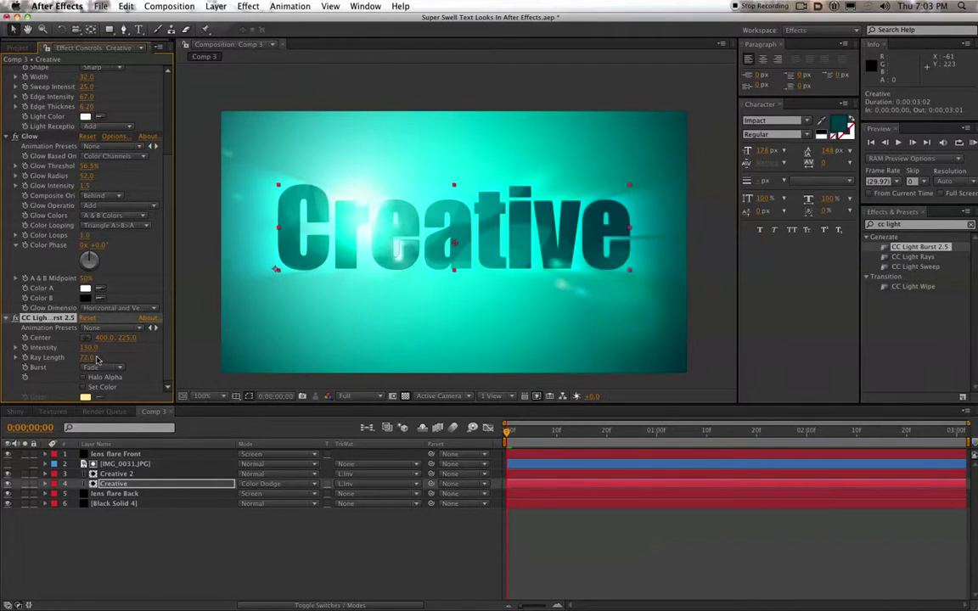
{"action": "left_click", "coordinate": [86, 358]}
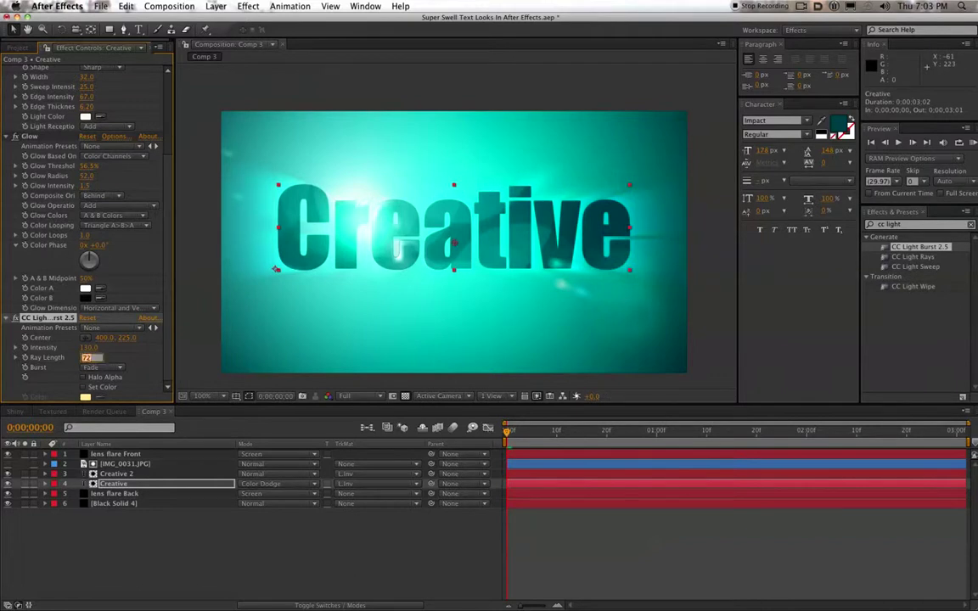
{"action": "left_click", "coordinate": [116, 358]}
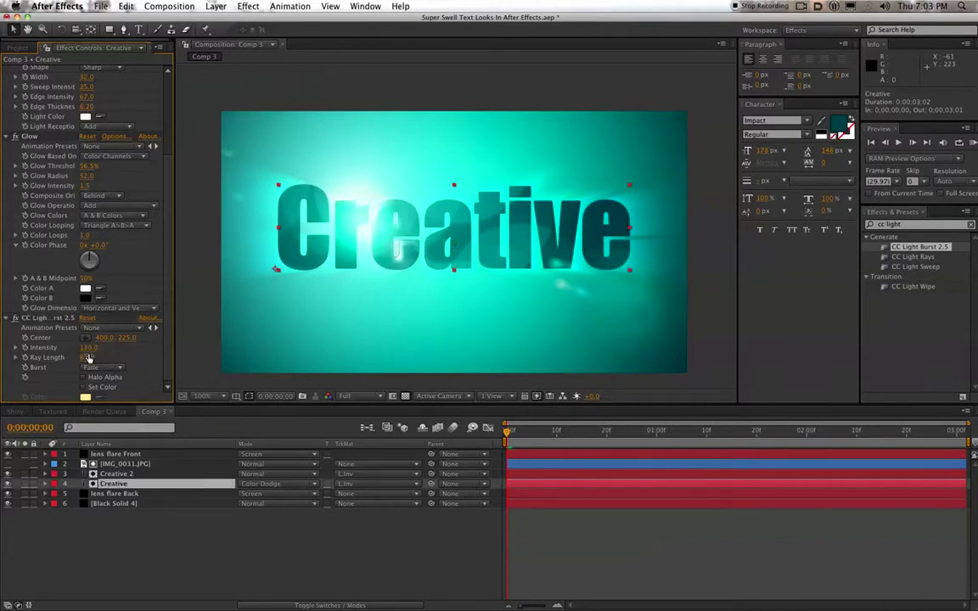
{"action": "left_click_drag", "start_coordinate": [87, 349], "coordinate": [84, 349]}
{"action": "left_click", "coordinate": [119, 357]}
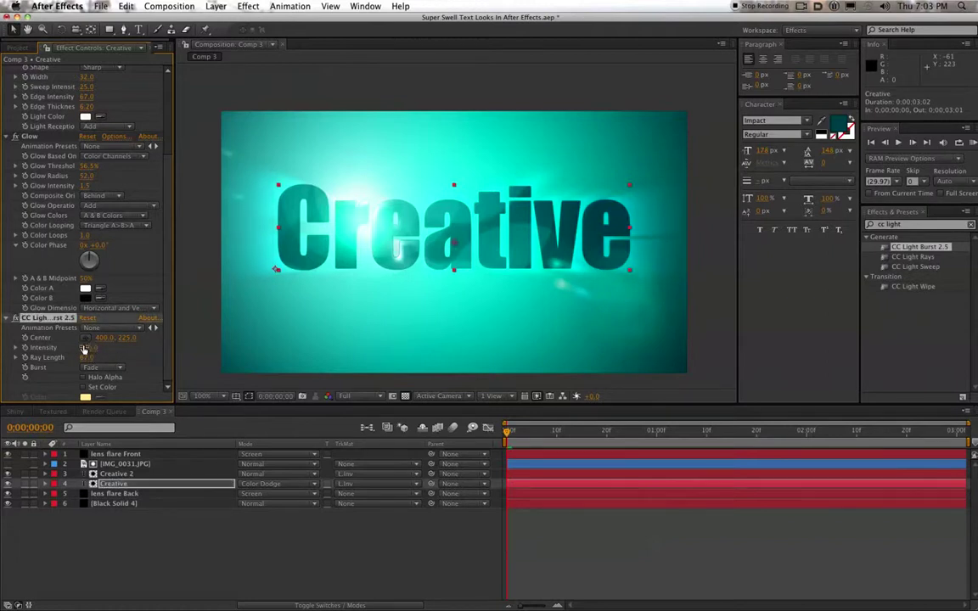
{"action": "left_click", "coordinate": [14, 320]}
- On Creative 2, set the CC Glass surface softness to 8.3 and height to 14
{"action": "left_click", "coordinate": [117, 474]}
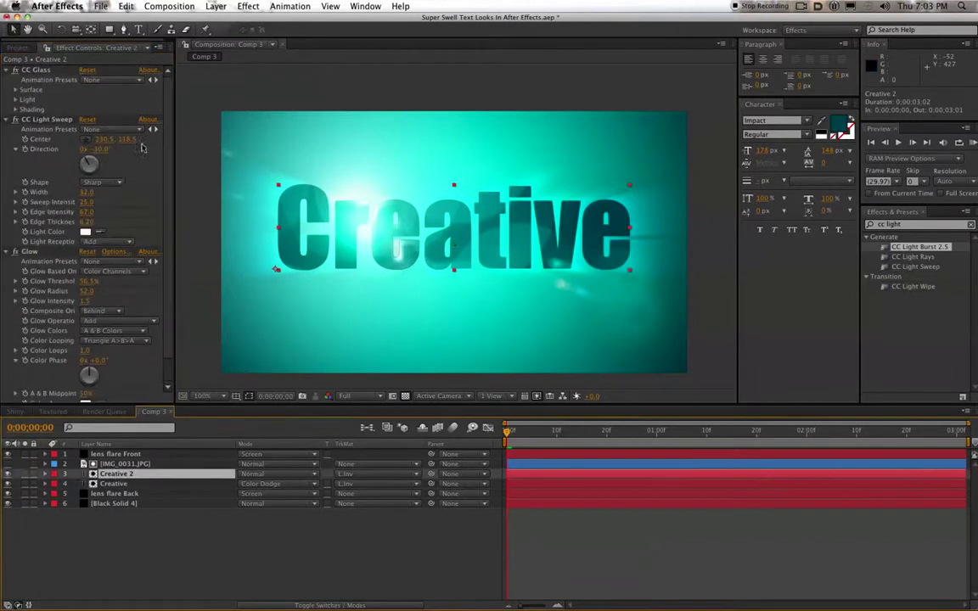
{"action": "left_click", "coordinate": [16, 90]}
{"action": "left_click_drag", "start_coordinate": [84, 129], "coordinate": [84, 134]}
{"action": "left_click", "coordinate": [84, 133]}
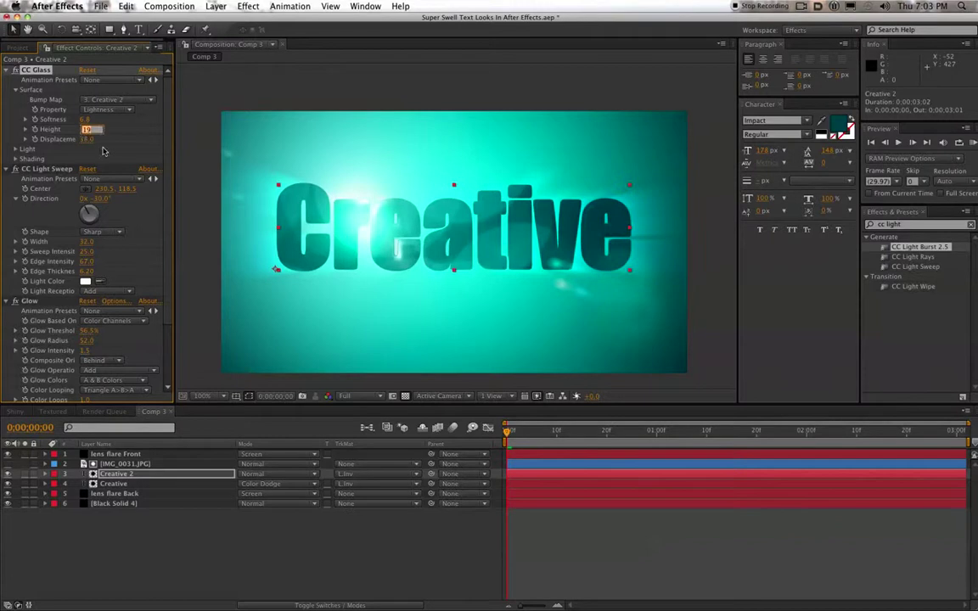
{"action": "key", "text": "Return"}
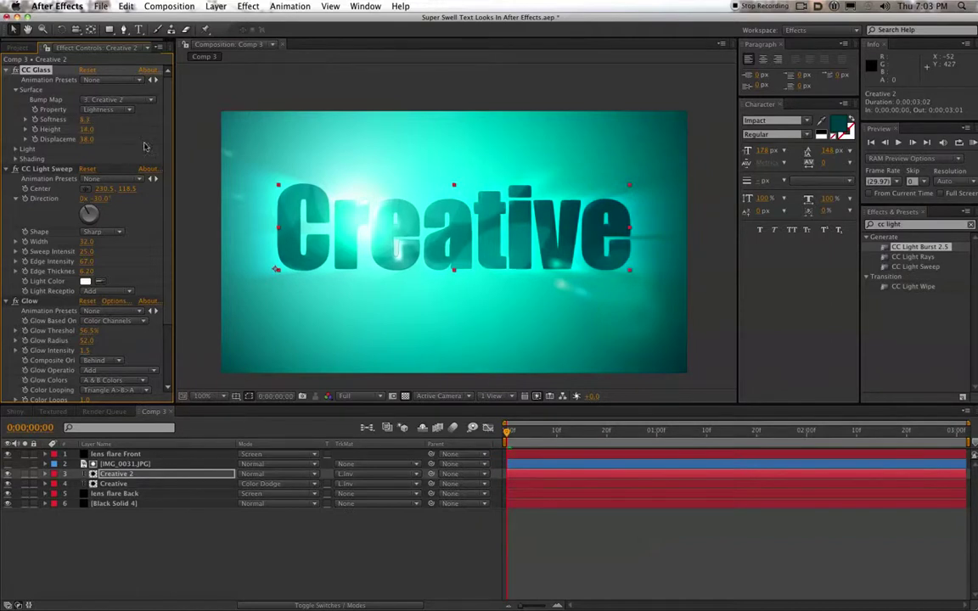
- Set the CC Glass light intensity of Creative 2 to 137 and its light height to 82
{"action": "left_click", "coordinate": [15, 149]}
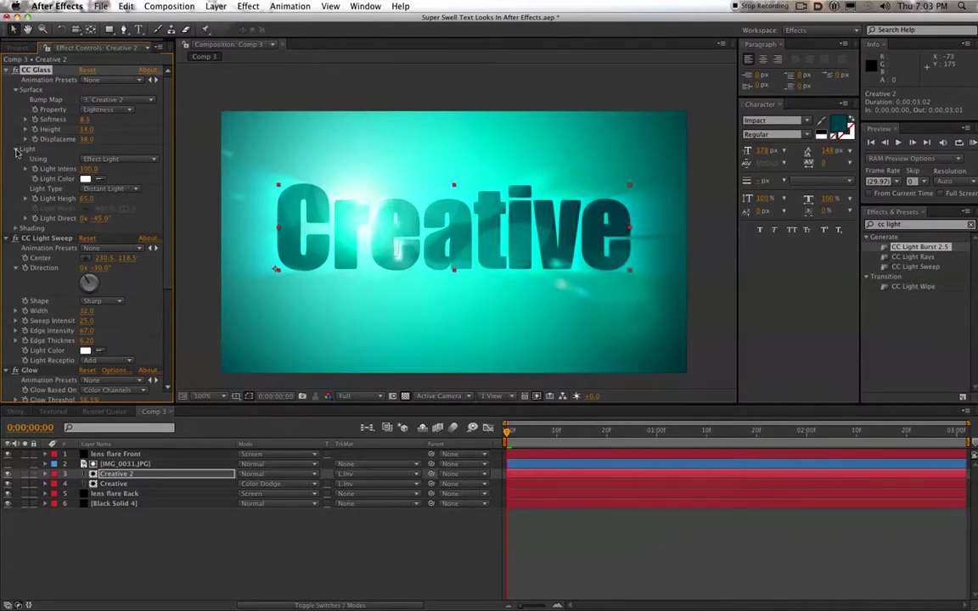
{"action": "left_click", "coordinate": [84, 170]}
{"action": "key", "text": "Up"}
{"action": "key", "text": "Up"}
{"action": "key", "text": "Return"}
{"action": "left_click_drag", "start_coordinate": [96, 173], "coordinate": [96, 174]}
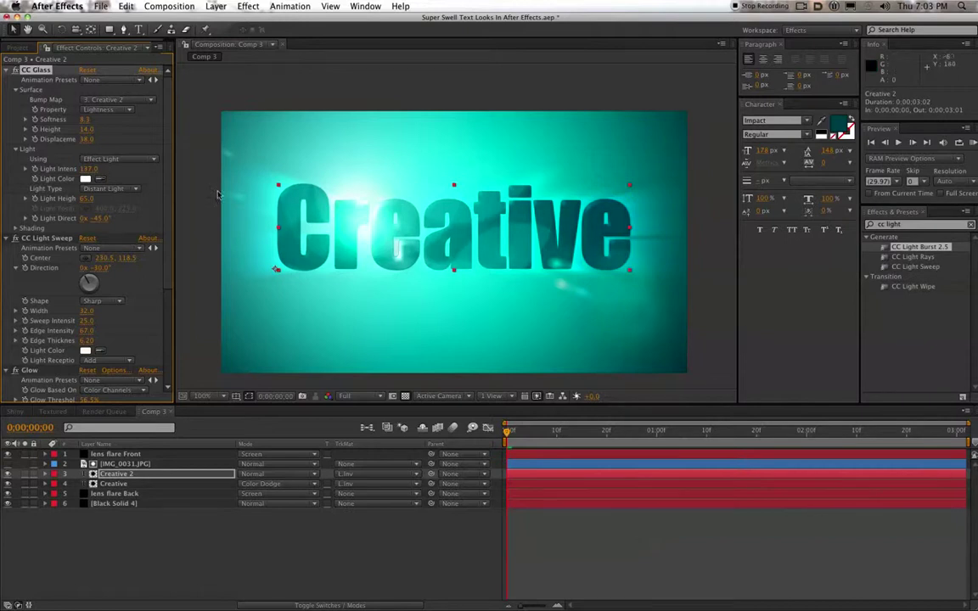
{"action": "mouse_move", "coordinate": [87, 201]}
{"action": "left_mouse_down"}
{"action": "mouse_move", "coordinate": [100, 202]}
{"action": "mouse_move", "coordinate": [88, 201]}
{"action": "left_mouse_up"}
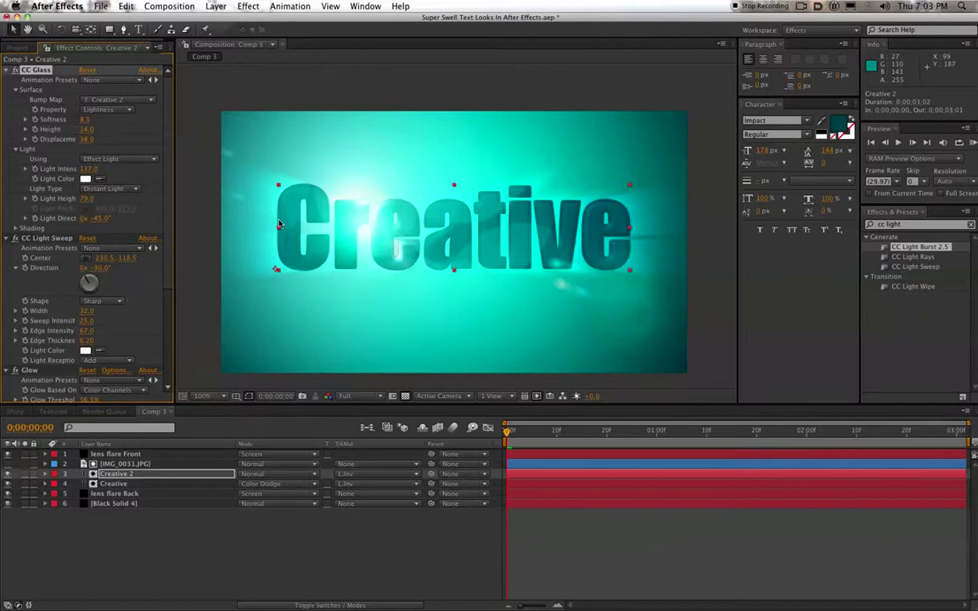
{"action": "left_click", "coordinate": [84, 198]}
{"action": "key", "text": "Up"}
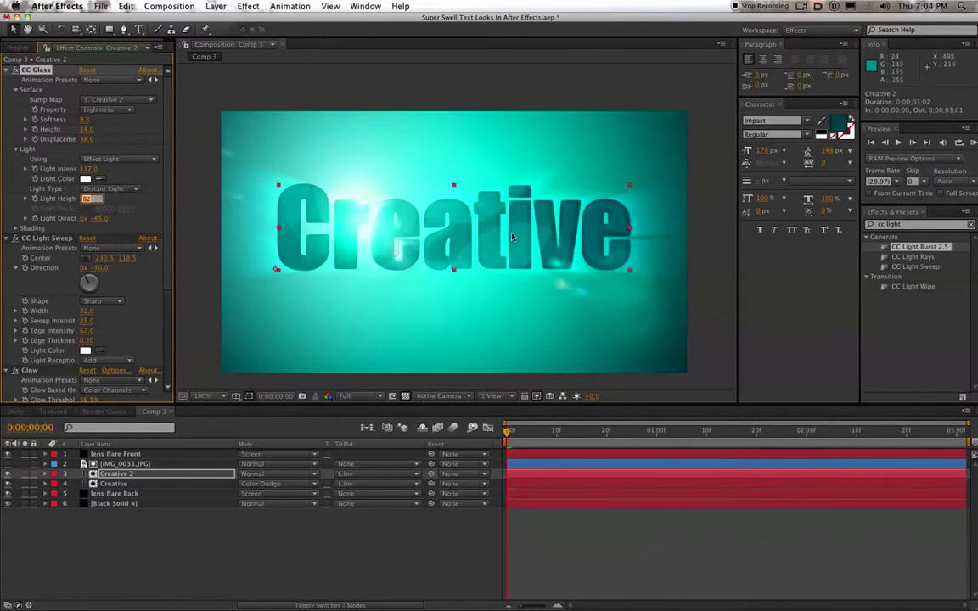
- Lower the CC Glass surface softness of Creative 2 to 6.3 and its height to 6
{"action": "left_click", "coordinate": [85, 120]}
{"action": "type", "text": "7.6"}
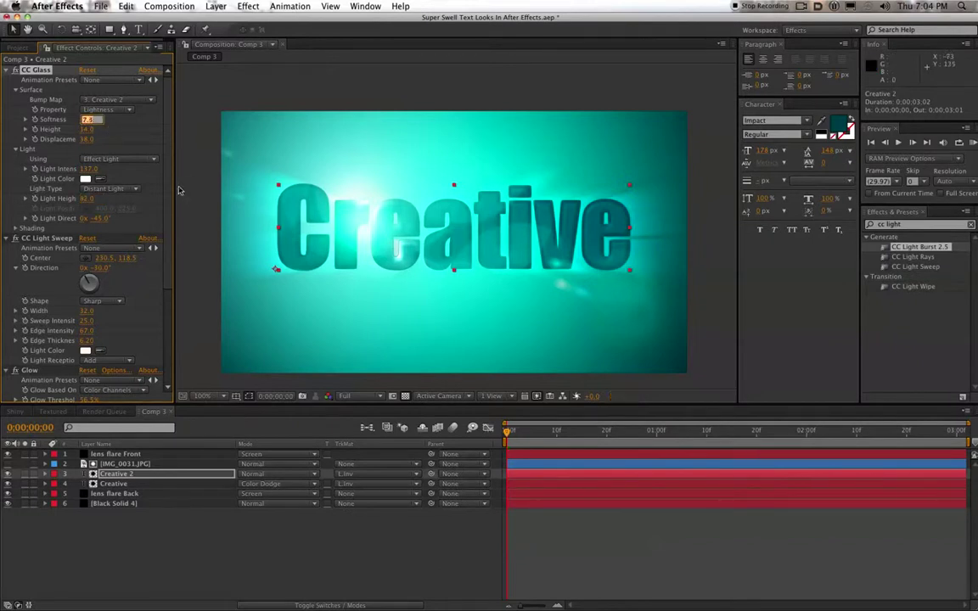
{"action": "key", "text": "Down"}
{"action": "key", "text": "Down"}
{"action": "key", "text": "Down"}
{"action": "key", "text": "Down"}
{"action": "key", "text": "Down"}
{"action": "key", "text": "Down"}
{"action": "key", "text": "Down"}
{"action": "key", "text": "Down"}
{"action": "left_click", "coordinate": [87, 130]}
{"action": "key", "text": "Down"}
{"action": "key", "text": "Down"}
{"action": "key", "text": "Down"}
{"action": "key", "text": "Down"}
{"action": "key", "text": "Down"}
{"action": "key", "text": "Down"}
{"action": "key", "text": "Down"}
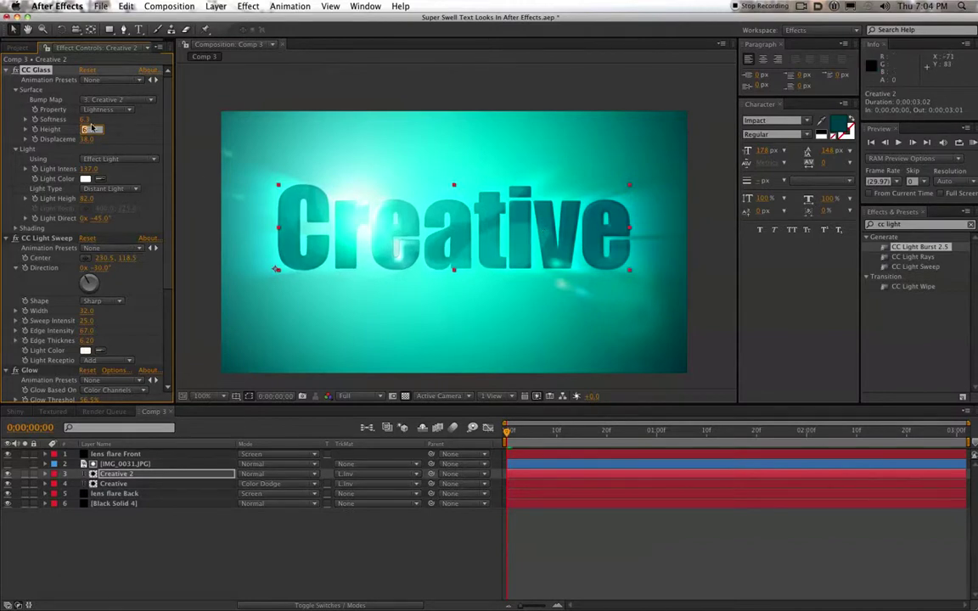
- Set the CC Glass softness of Creative 2 to 7.3 and try a surface height of 4 before raising it
{"action": "left_click_drag", "start_coordinate": [83, 120], "coordinate": [90, 121]}
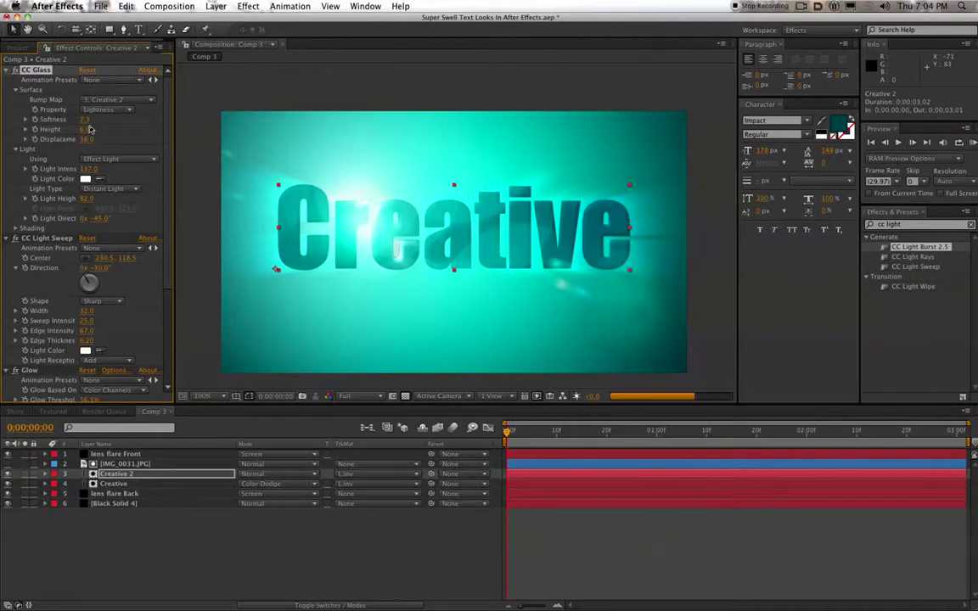
{"action": "left_click", "coordinate": [84, 130]}
{"action": "type", "text": "4"}
{"action": "key", "text": "Return"}
{"action": "key", "text": "Up"}
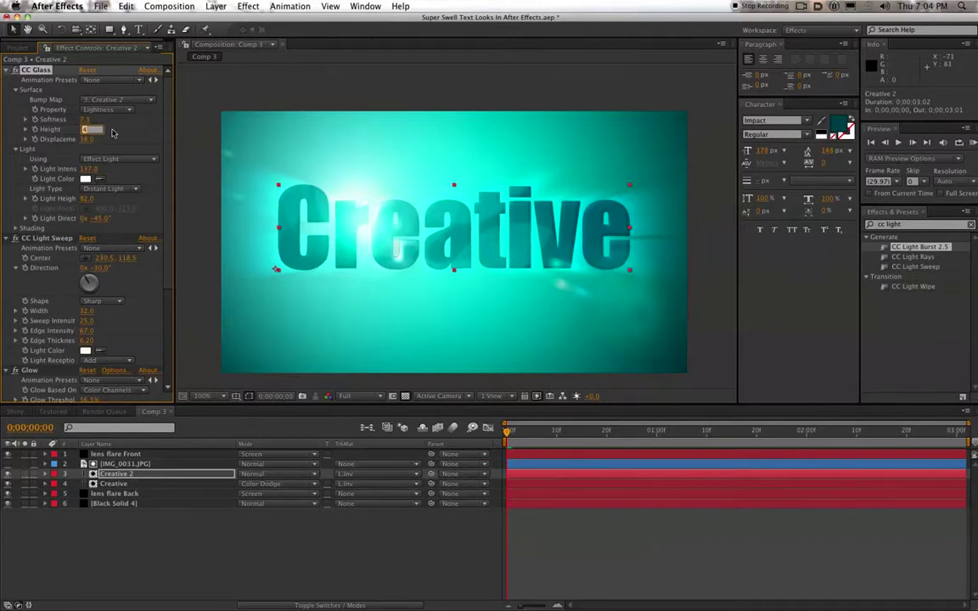
{"action": "key", "text": "Up"}
{"action": "key", "text": "Up"}
{"action": "key", "text": "Up"}
{"action": "key", "text": "Up"}
- Set the CC Glass displacement of Creative 2 to 124 and fine-tune its surface height and softness
{"action": "left_click", "coordinate": [86, 140]}
{"action": "left_click_drag", "start_coordinate": [87, 139], "coordinate": [100, 142]}
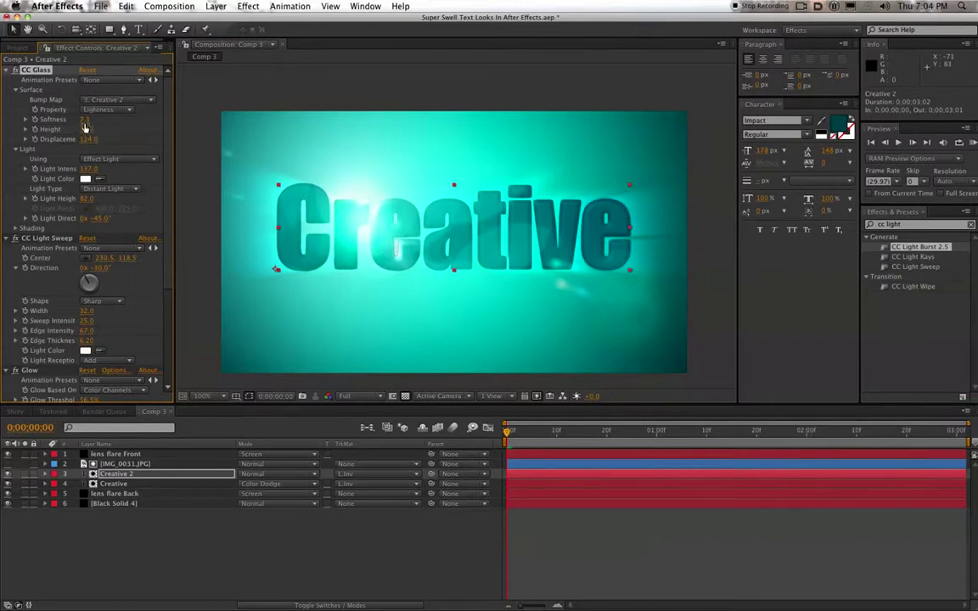
{"action": "mouse_move", "coordinate": [81, 130]}
{"action": "left_mouse_down"}
{"action": "mouse_move", "coordinate": [92, 131]}
{"action": "mouse_move", "coordinate": [76, 124]}
{"action": "left_mouse_up"}
{"action": "left_click", "coordinate": [86, 121]}
{"action": "left_click", "coordinate": [104, 130]}
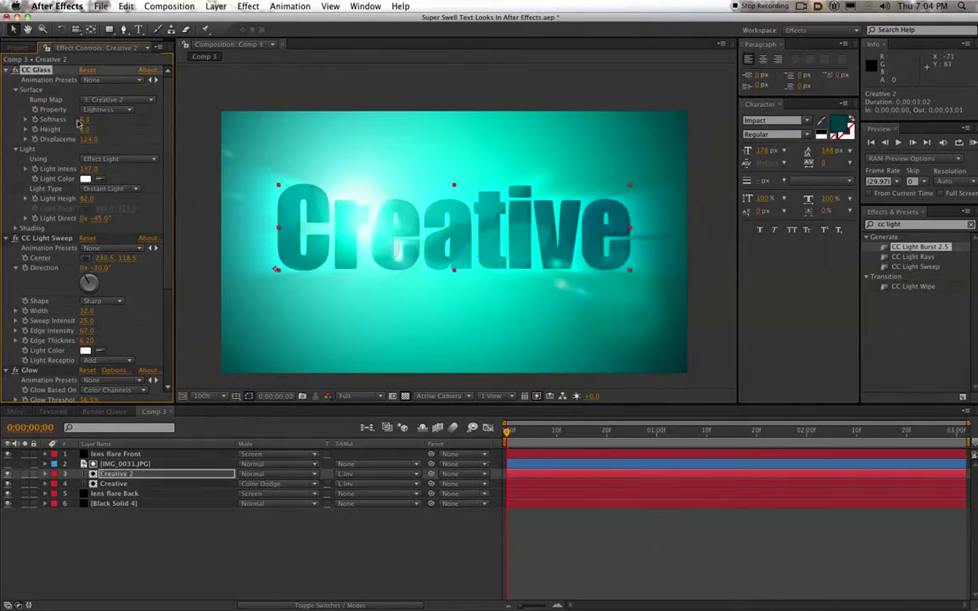
- Lower the CC Glass surface softness of Creative 2 to 4.7
{"action": "left_click", "coordinate": [86, 122]}
{"action": "key", "text": "super+Down"}
{"action": "key", "text": "super+Down"}
{"action": "key", "text": "super+Down"}
{"action": "key", "text": "super+Down"}
{"action": "key", "text": "super+Down"}
{"action": "key", "text": "super+Down"}
{"action": "key", "text": "super+Down"}
{"action": "key", "text": "super+Down"}
{"action": "key", "text": "super+Down"}
{"action": "key", "text": "super+Down"}
{"action": "key", "text": "super+Down"}
{"action": "key", "text": "super+Down"}
{"action": "key", "text": "super+Down"}
{"action": "key", "text": "super+Down"}
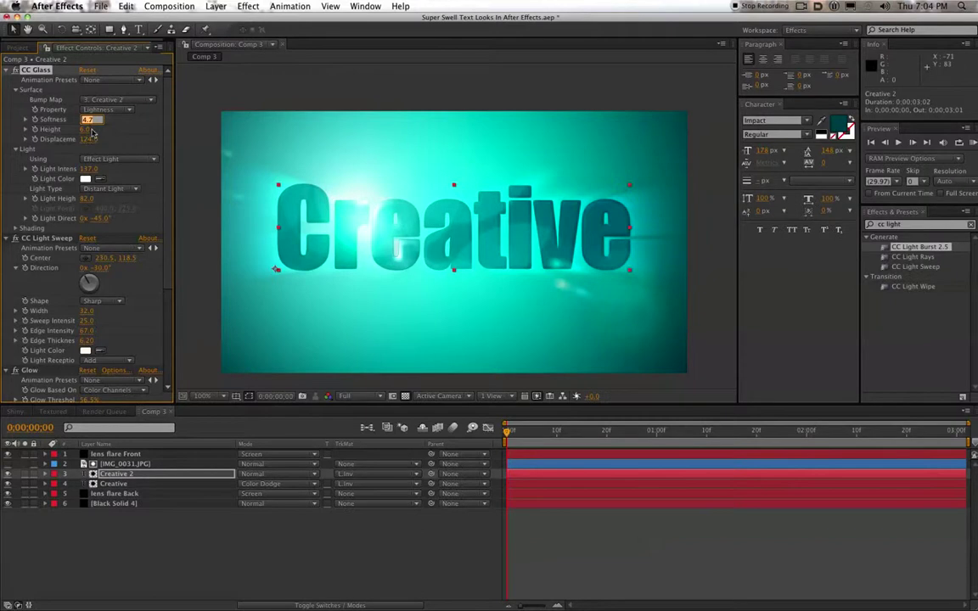
- Set the CC Glass height of Creative 2 to 5, its softness to 4 and its light intensity to 159
{"action": "key", "text": "Tab"}
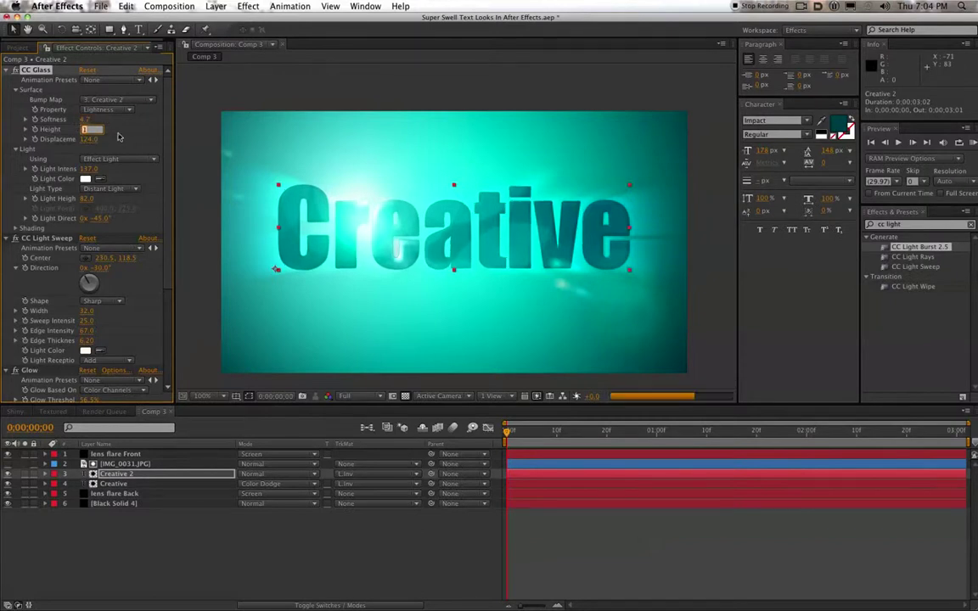
{"action": "key", "text": "Up"}
{"action": "key", "text": "Up"}
{"action": "key", "text": "Up"}
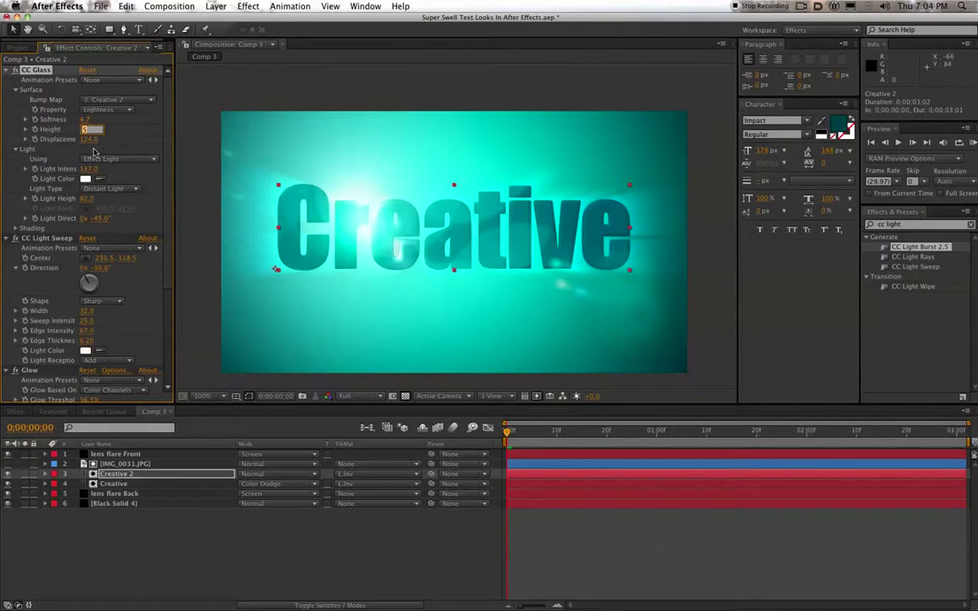
{"action": "left_click", "coordinate": [85, 120]}
{"action": "left_click_drag", "start_coordinate": [94, 170], "coordinate": [94, 170]}
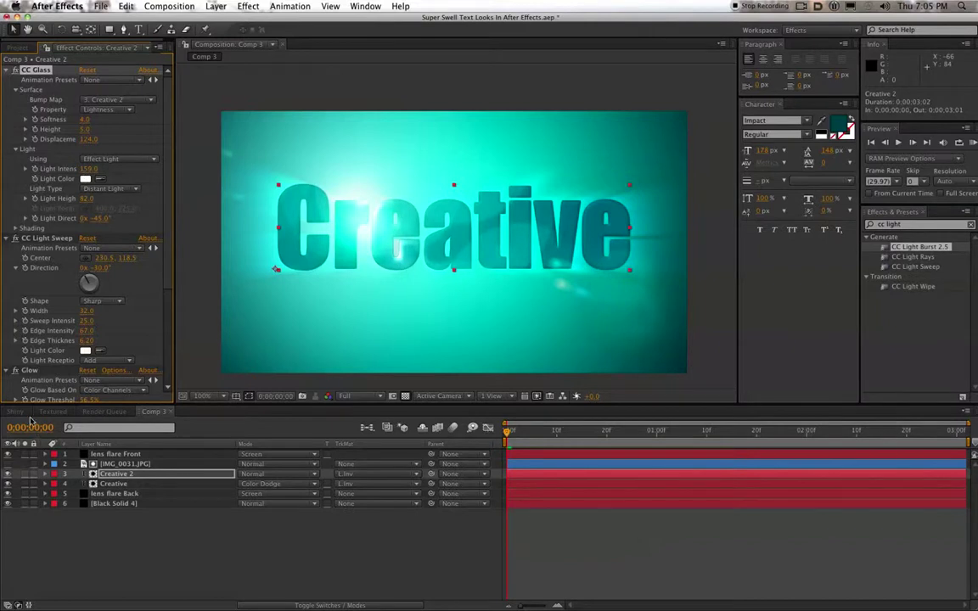
- Base the CC Glass bump map of Creative 2 on Luminance and reduce its softness to 3.6
{"action": "left_click", "coordinate": [100, 111]}
{"action": "left_click", "coordinate": [105, 100]}
{"action": "left_click", "coordinate": [90, 129]}
{"action": "left_click", "coordinate": [86, 120]}
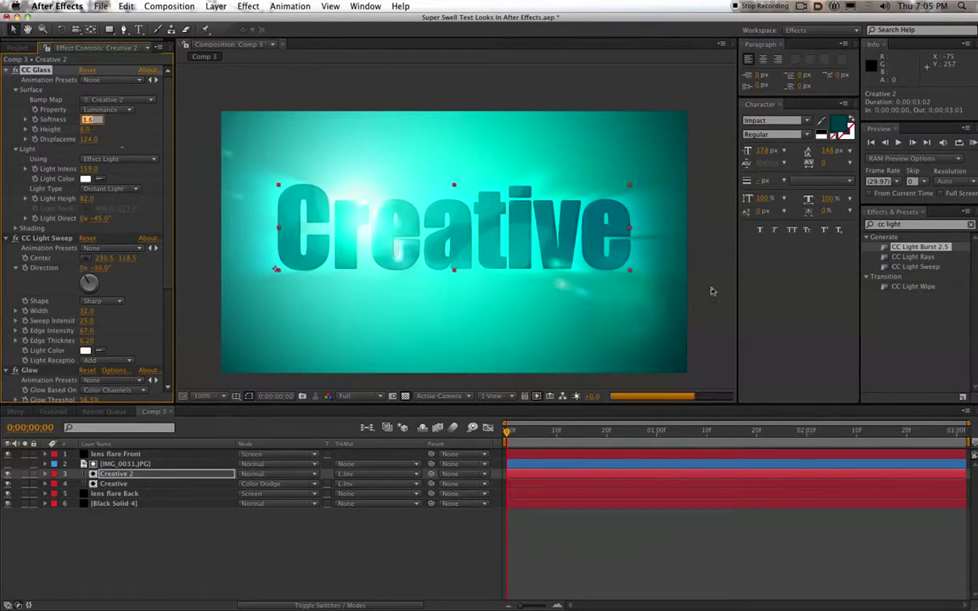
- Lighten the teal text color of the upper Creative layer and set its CC Glass displacement to 104, softness to 5.2 and height to -4
{"action": "left_click", "coordinate": [838, 124]}
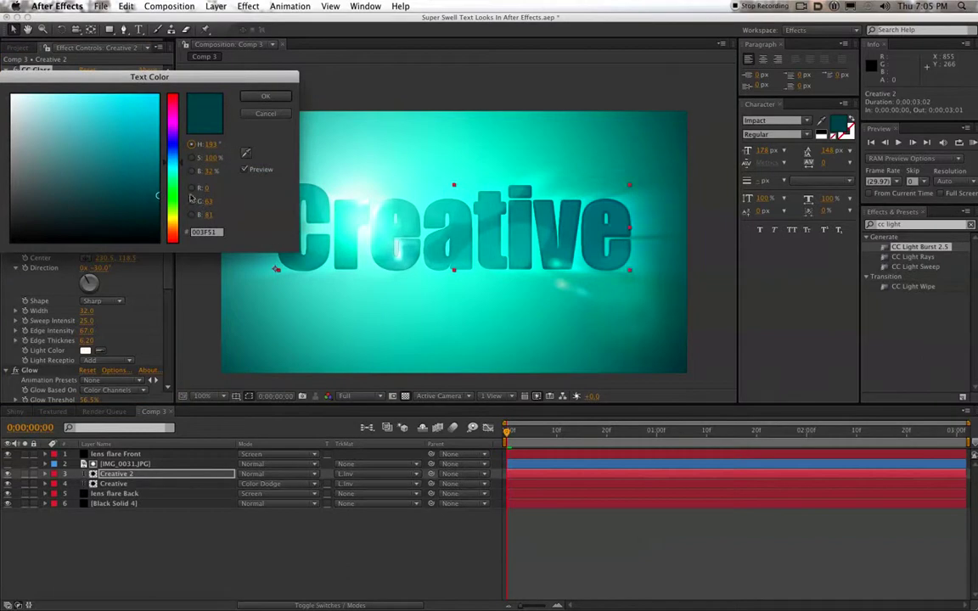
{"action": "left_click", "coordinate": [265, 96]}
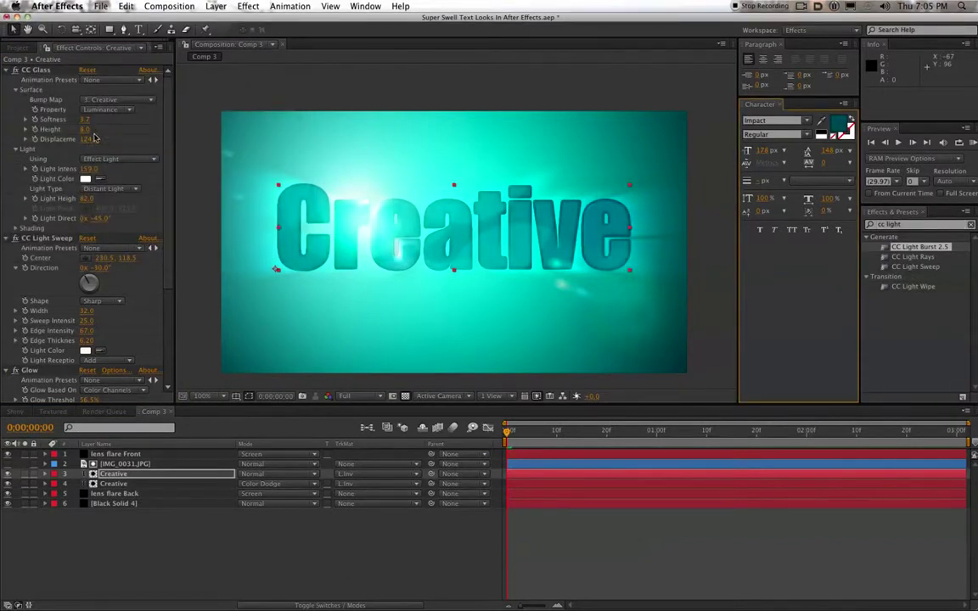
{"action": "left_click_drag", "start_coordinate": [92, 140], "coordinate": [78, 142]}
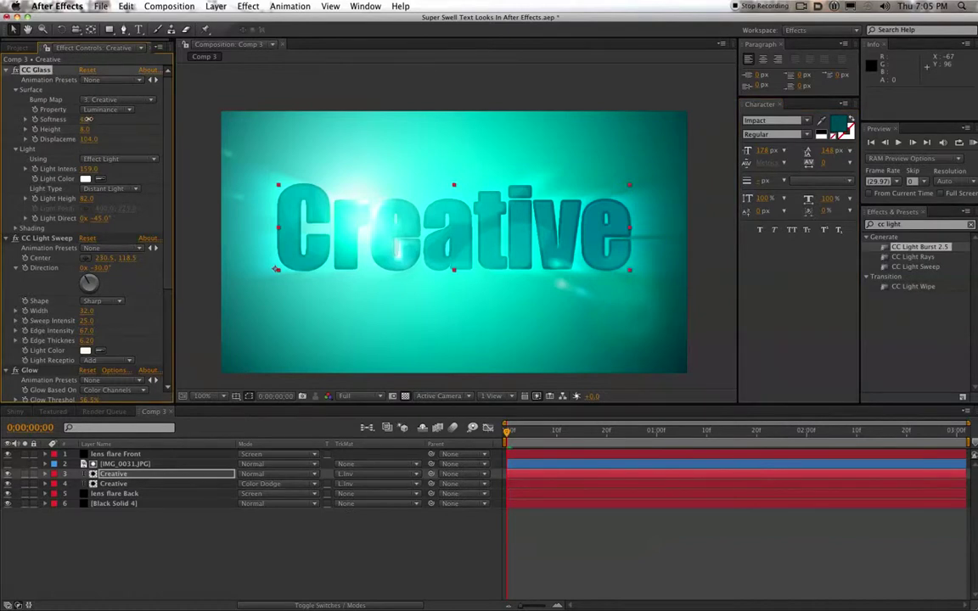
{"action": "left_click_drag", "start_coordinate": [90, 122], "coordinate": [81, 132]}
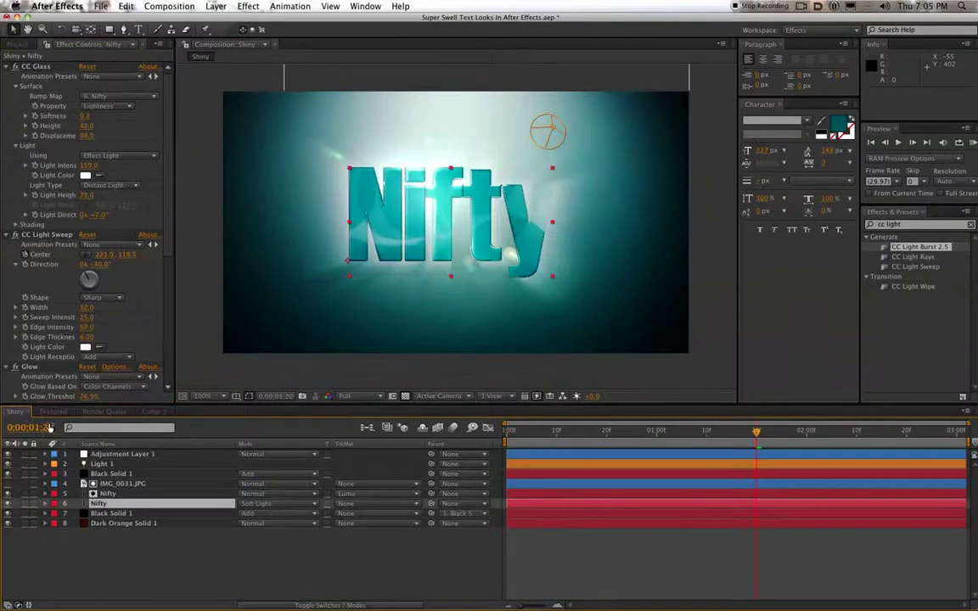
- In Comp 3, move the Ramp start point of Black Solid 4 above the frame to about 396, -9
{"action": "left_click", "coordinate": [155, 412]}
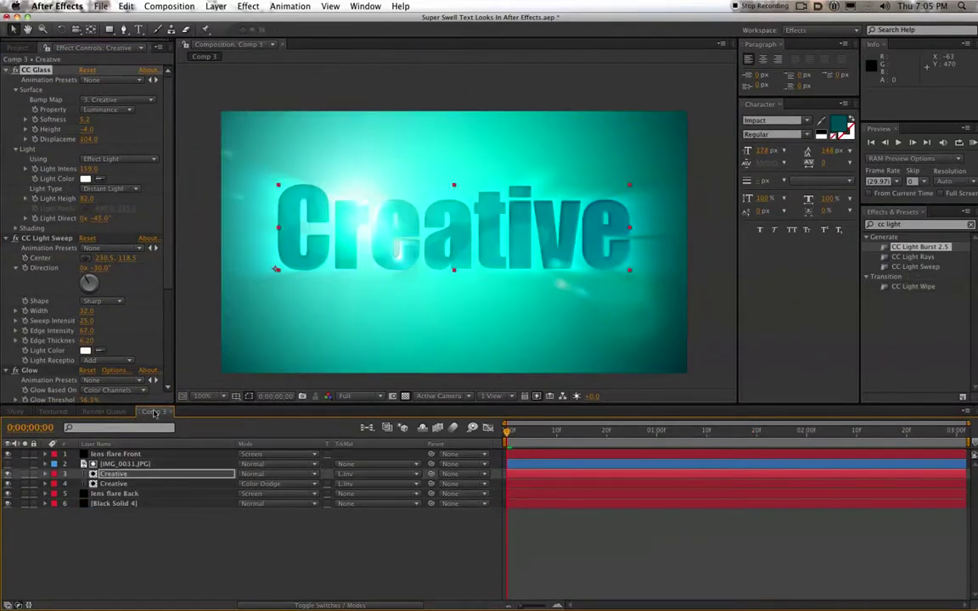
{"action": "left_click", "coordinate": [112, 504]}
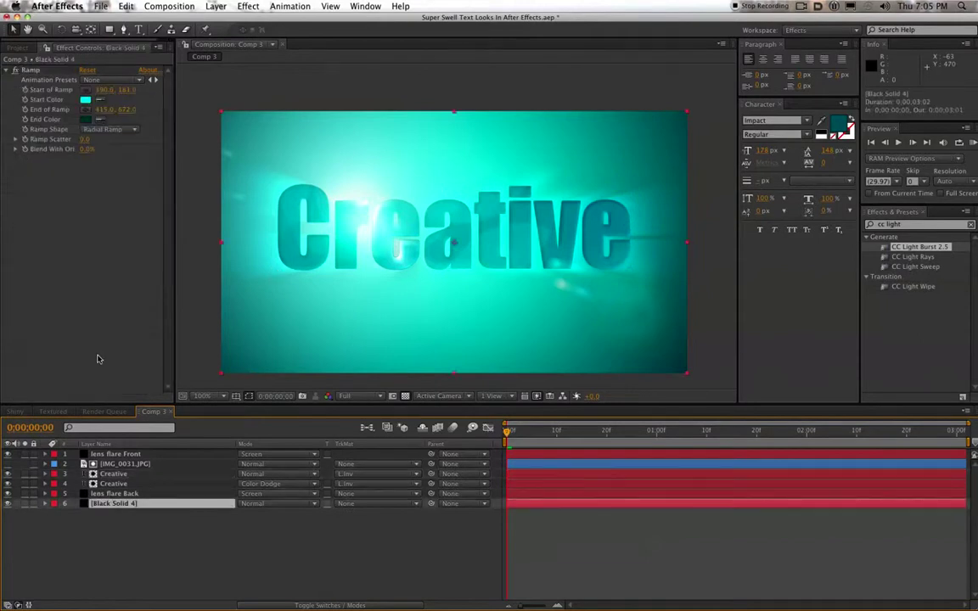
{"action": "left_click", "coordinate": [34, 71]}
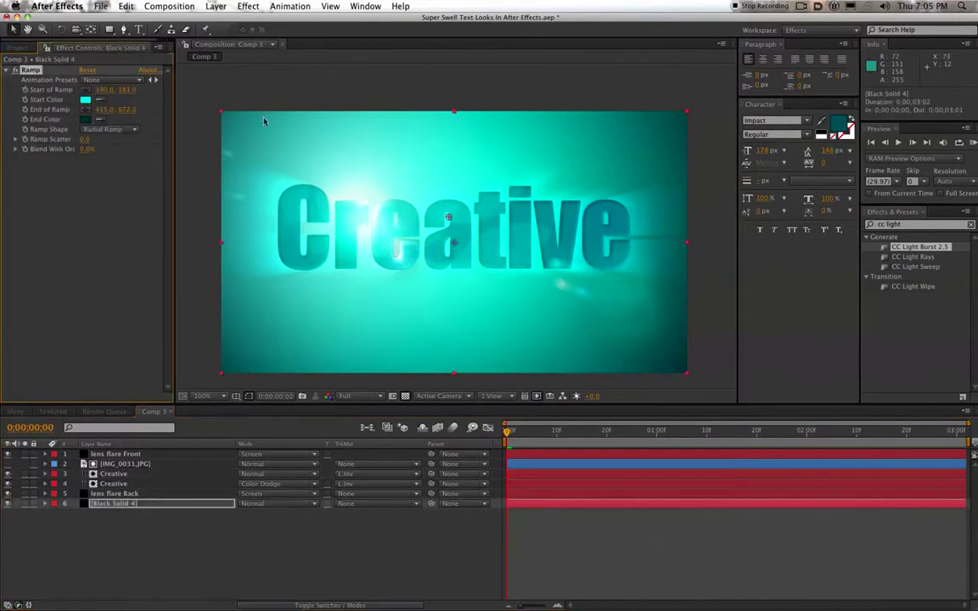
{"action": "left_click_drag", "start_coordinate": [450, 216], "coordinate": [452, 104]}
{"action": "key", "text": "comma"}
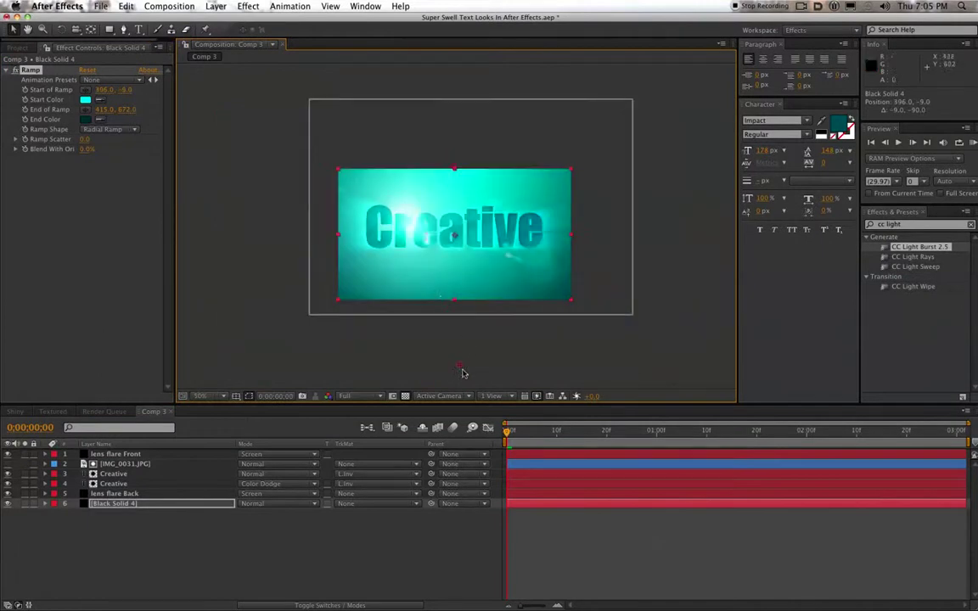
- Move the Ramp end point of Black Solid 4 up to the frame's lower edge at about 407, 456
{"action": "left_click_drag", "start_coordinate": [454, 361], "coordinate": [447, 317]}
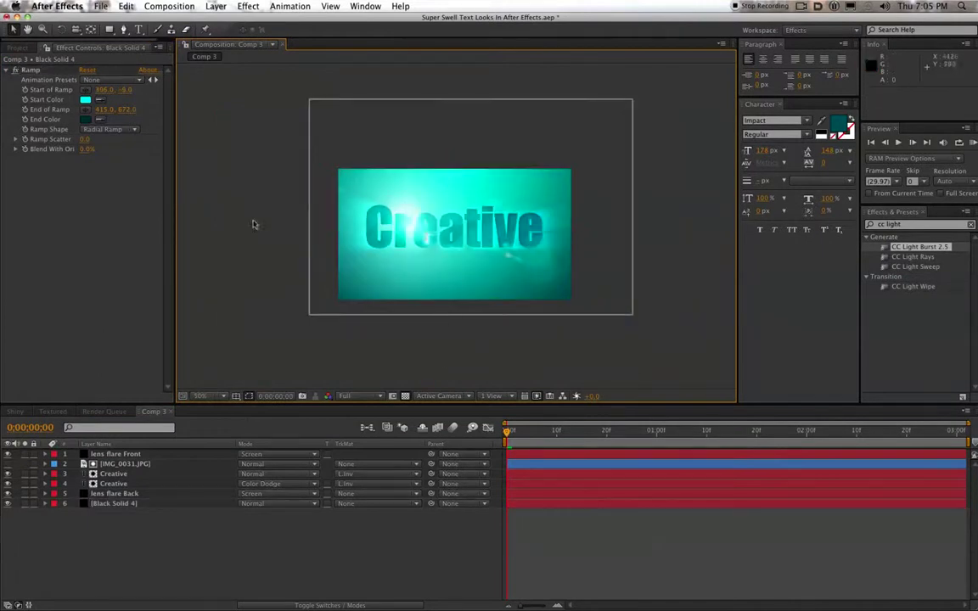
{"action": "left_click", "coordinate": [15, 70]}
{"action": "left_click", "coordinate": [15, 71]}
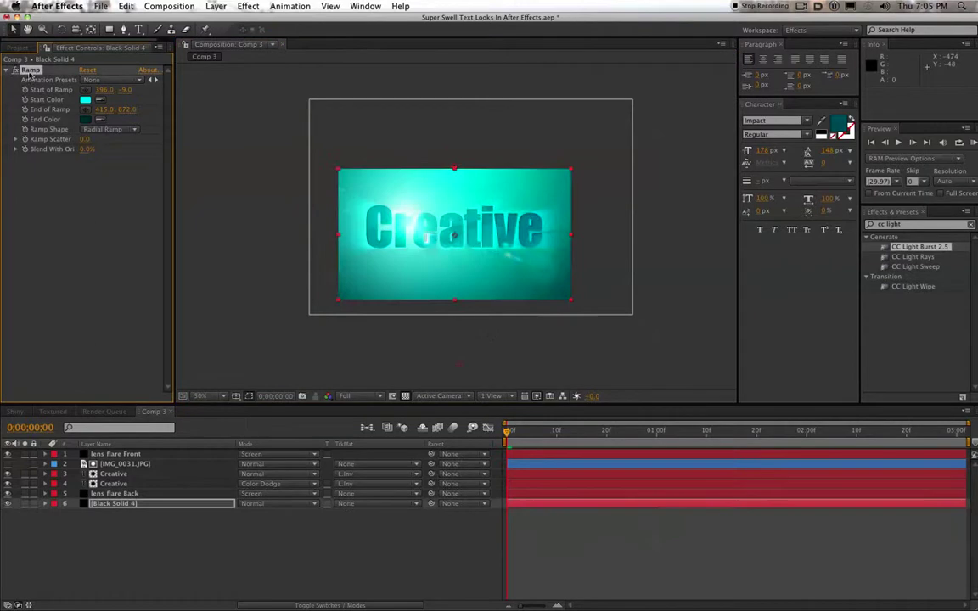
{"action": "left_click_drag", "start_coordinate": [462, 368], "coordinate": [456, 304]}
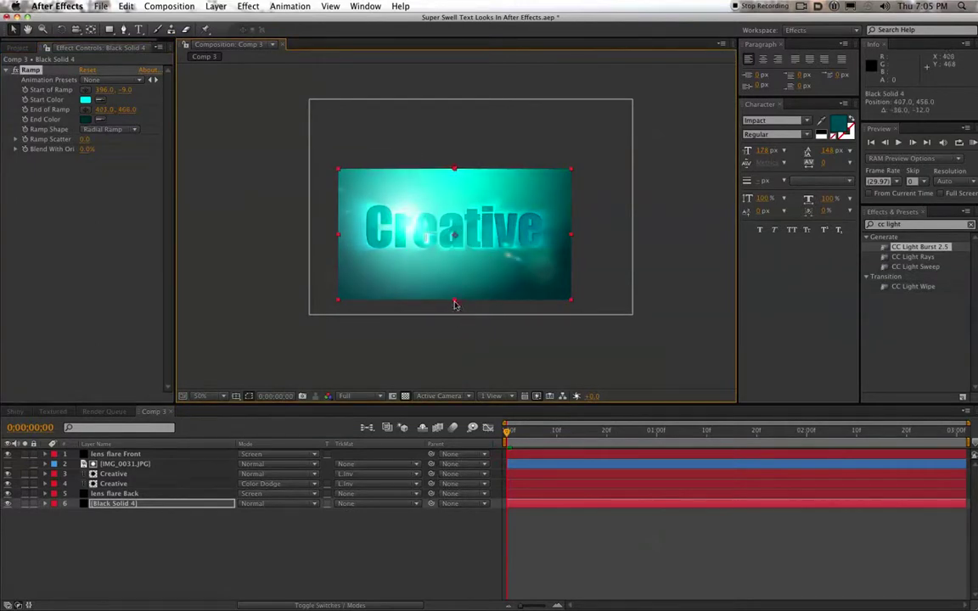
- Refine the Ramp start point of Black Solid 4 to about 429, -32
{"action": "left_click_drag", "start_coordinate": [456, 166], "coordinate": [465, 159]}
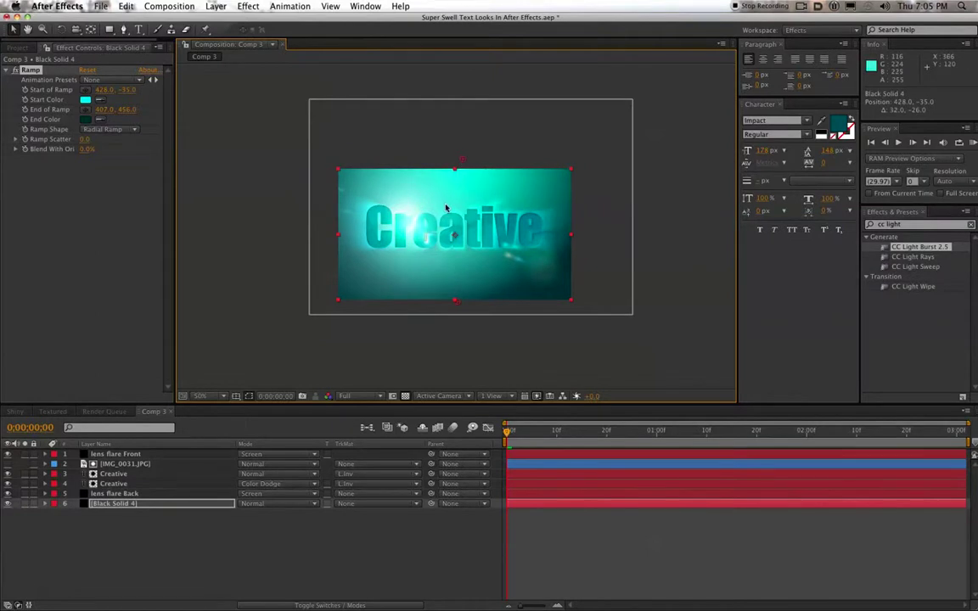
{"action": "key", "text": "period"}
{"action": "left_click_drag", "start_coordinate": [470, 91], "coordinate": [471, 92]}
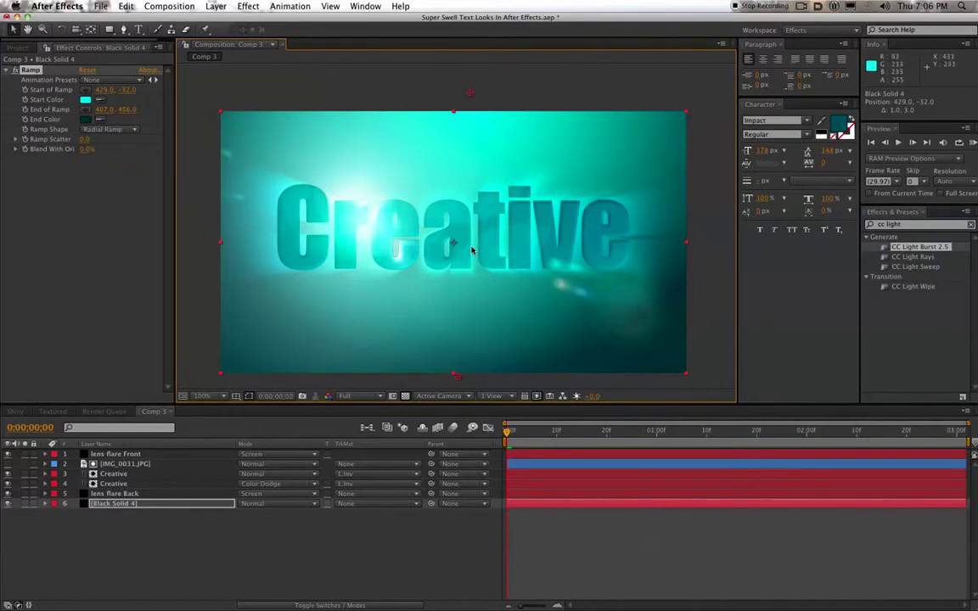
- Set the opacity of the Color Dodge Creative layer to 50%
{"action": "left_click", "coordinate": [136, 484]}
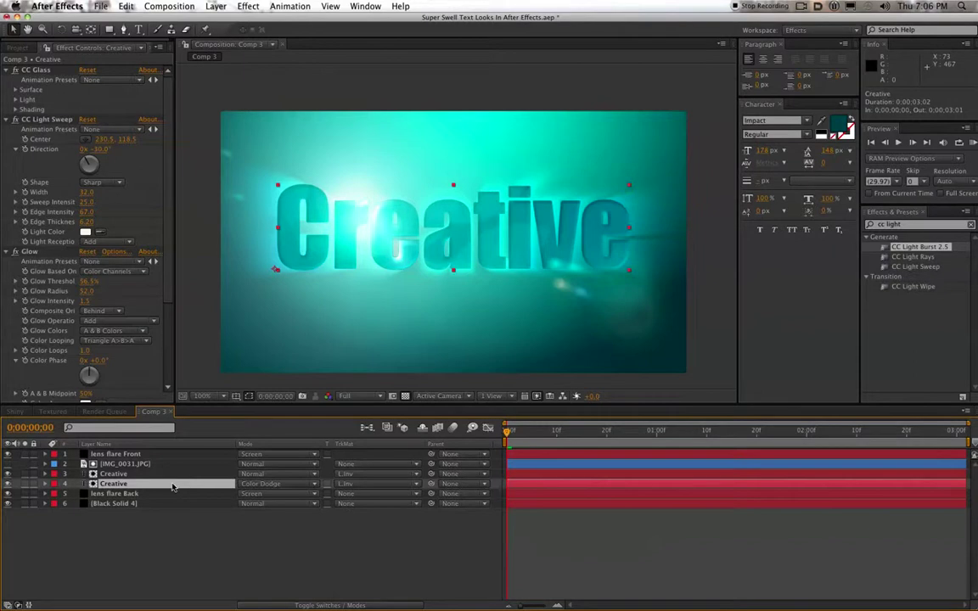
{"action": "key", "text": "t"}
{"action": "left_click", "coordinate": [245, 495]}
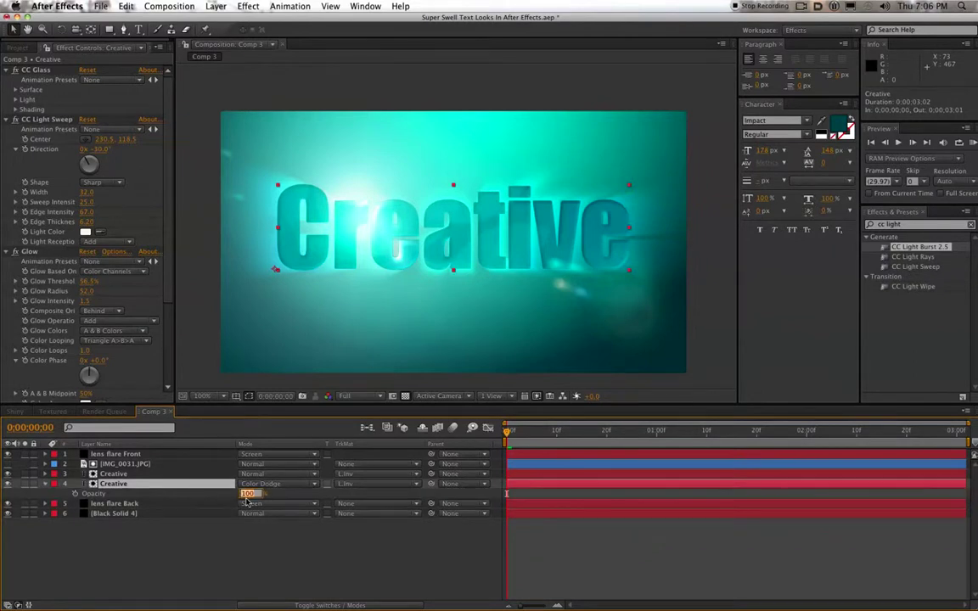
{"action": "key", "text": "Return"}
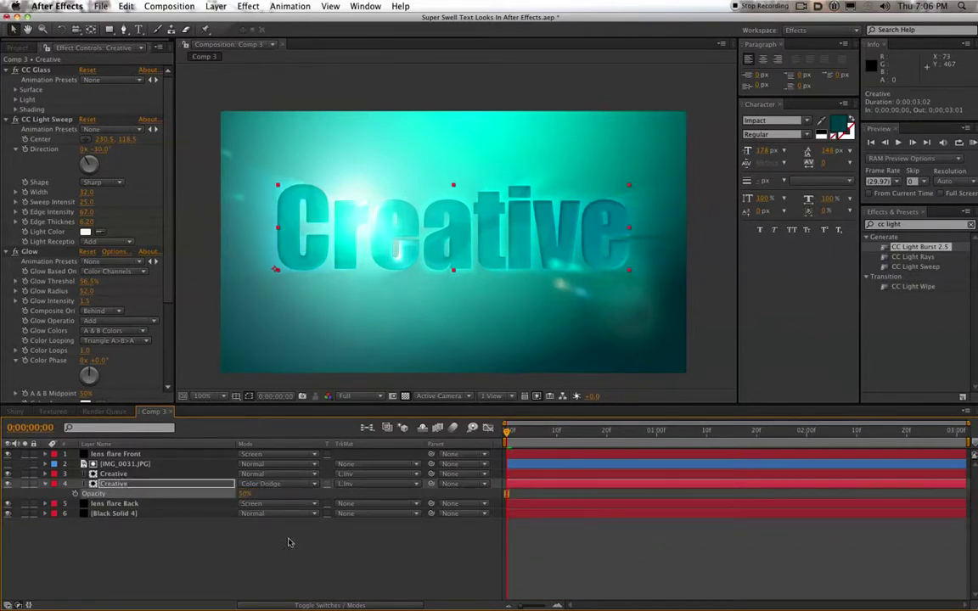
{"action": "left_click", "coordinate": [310, 550]}
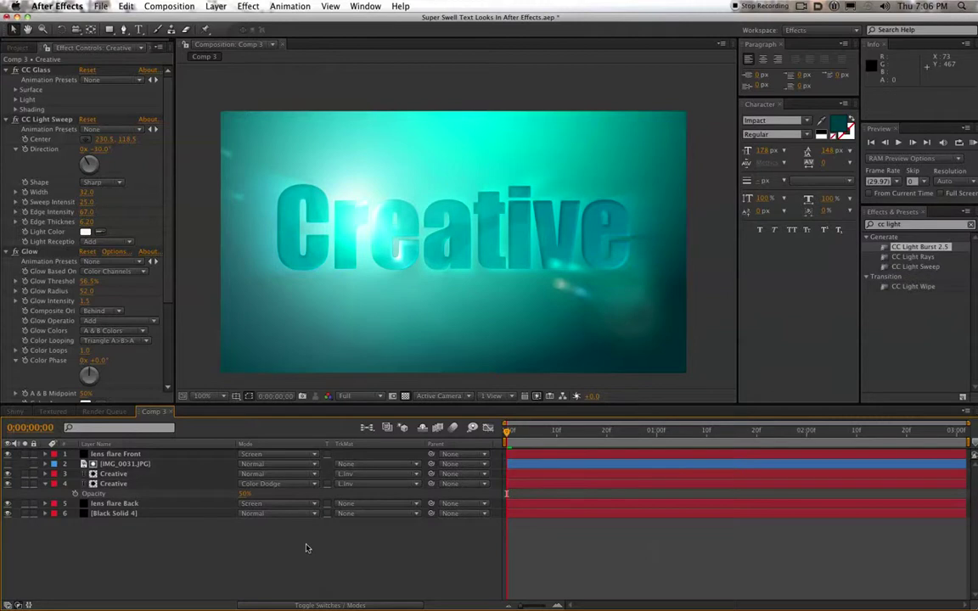
- Change the text color of the upper Creative layer to a darker teal
{"action": "left_click", "coordinate": [108, 487]}
{"action": "left_click", "coordinate": [111, 474]}
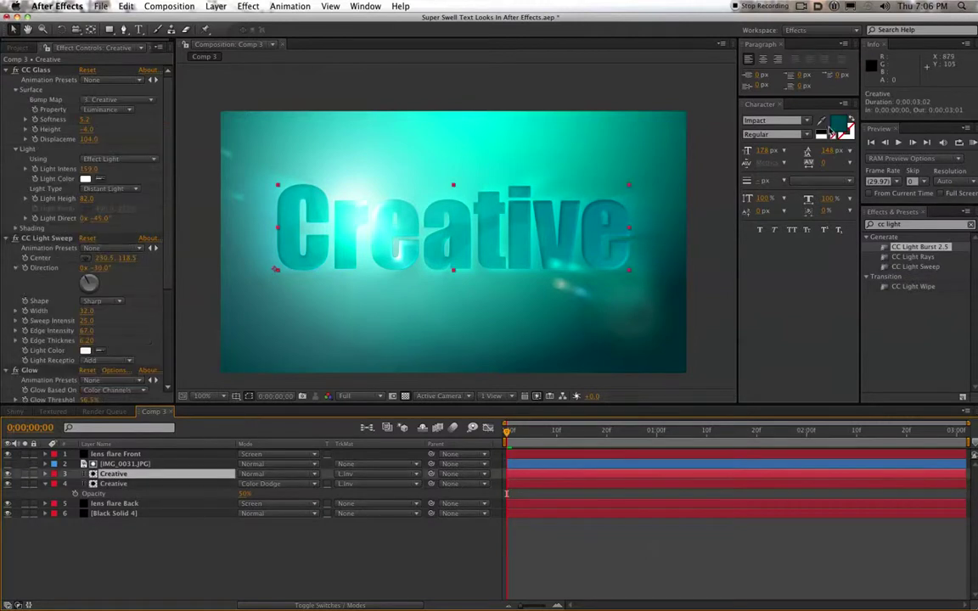
{"action": "left_click", "coordinate": [839, 126]}
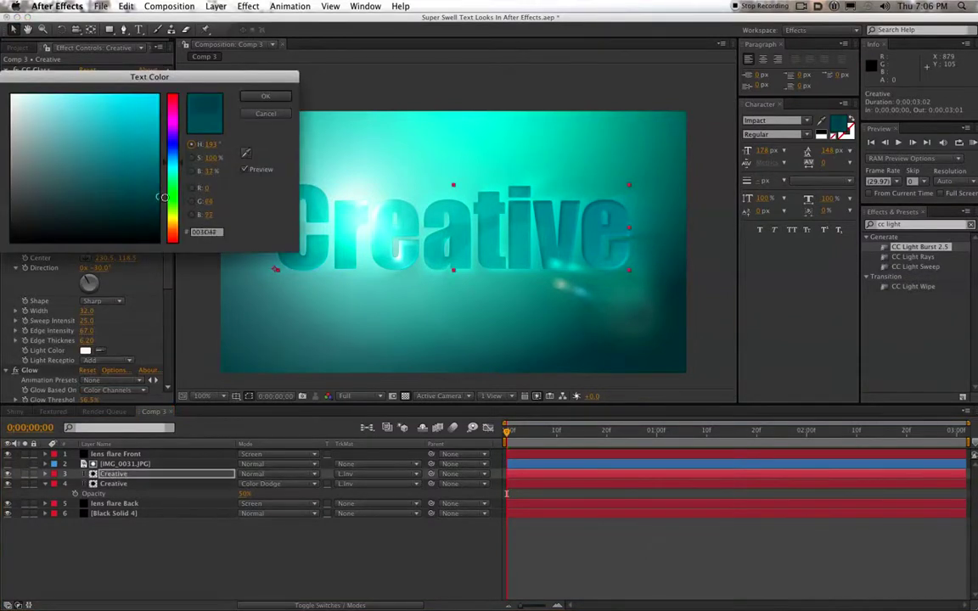
{"action": "left_click", "coordinate": [264, 97]}
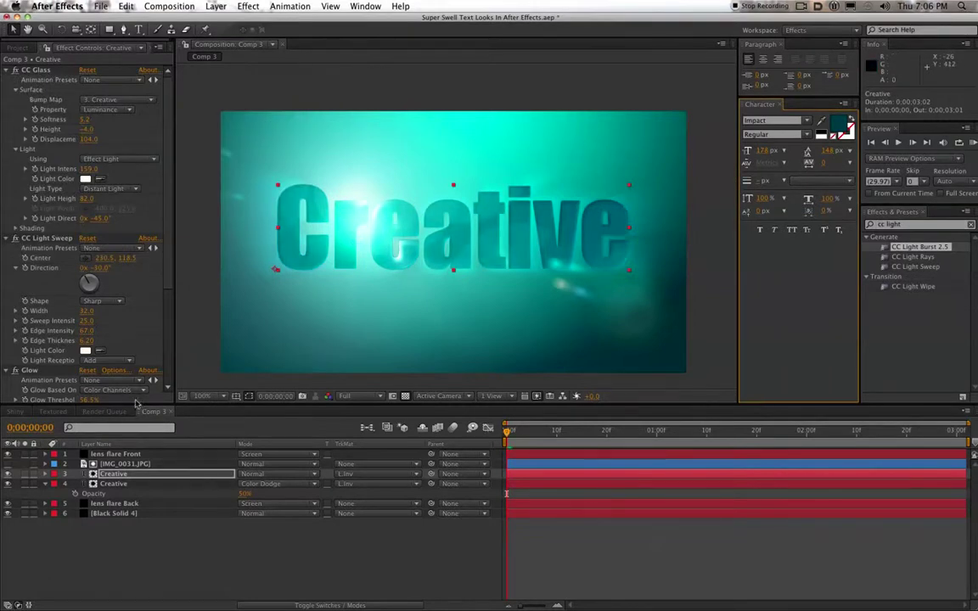
- Lower the CC Glass softness of the upper Creative layer to 4.1
{"action": "left_click", "coordinate": [108, 476]}
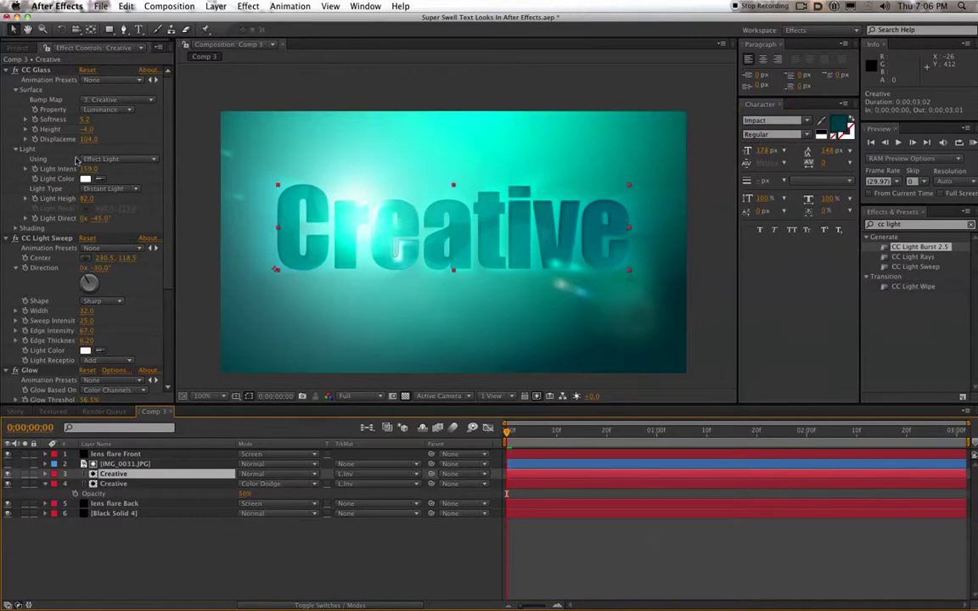
{"action": "left_click_drag", "start_coordinate": [85, 119], "coordinate": [82, 120]}
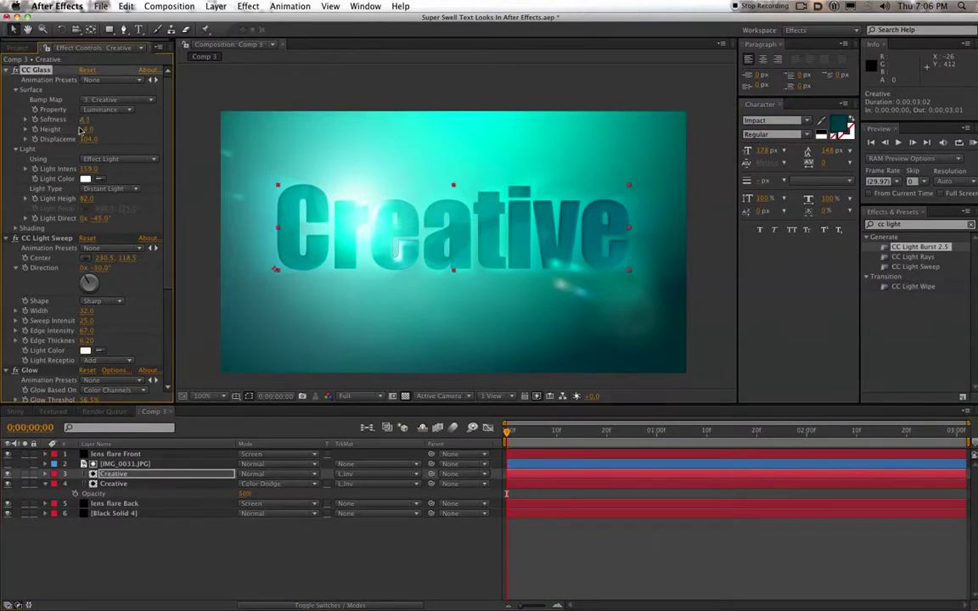
{"action": "left_click", "coordinate": [208, 220]}
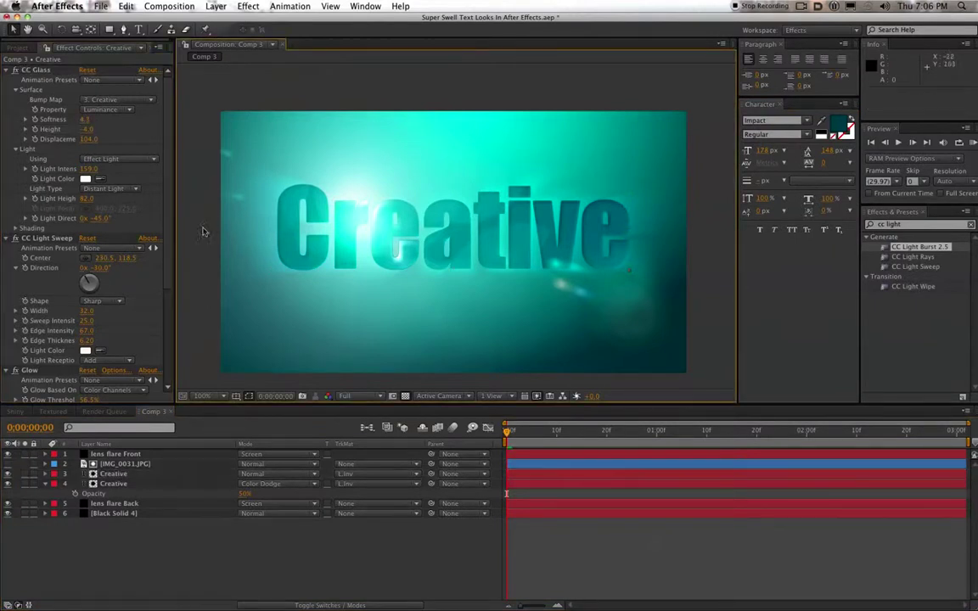
- Examine the Nifty text, Light 1 and lens flare solid in the Shiny composition for comparison with Comp 3
{"action": "left_click", "coordinate": [12, 412]}
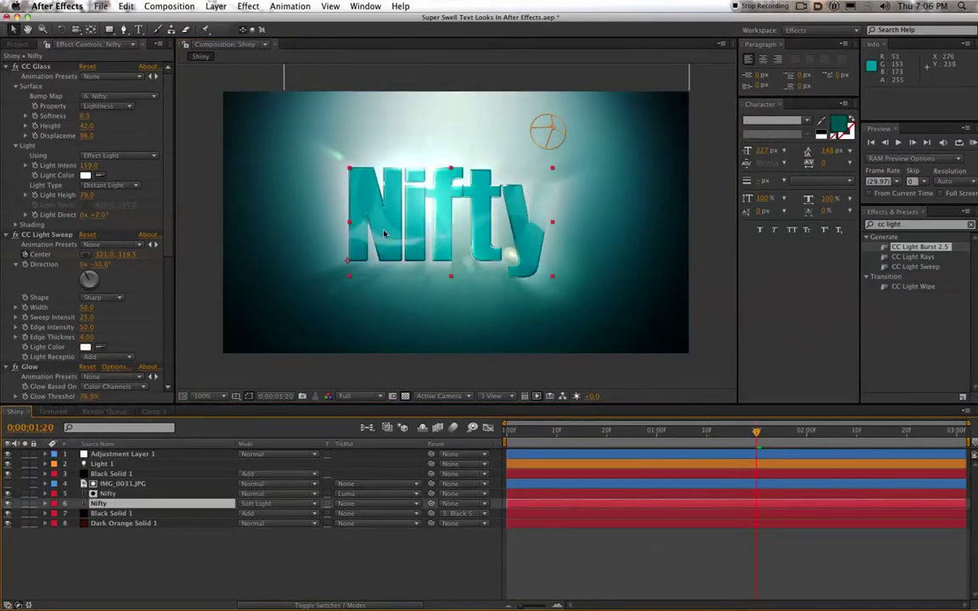
{"action": "left_click", "coordinate": [402, 247]}
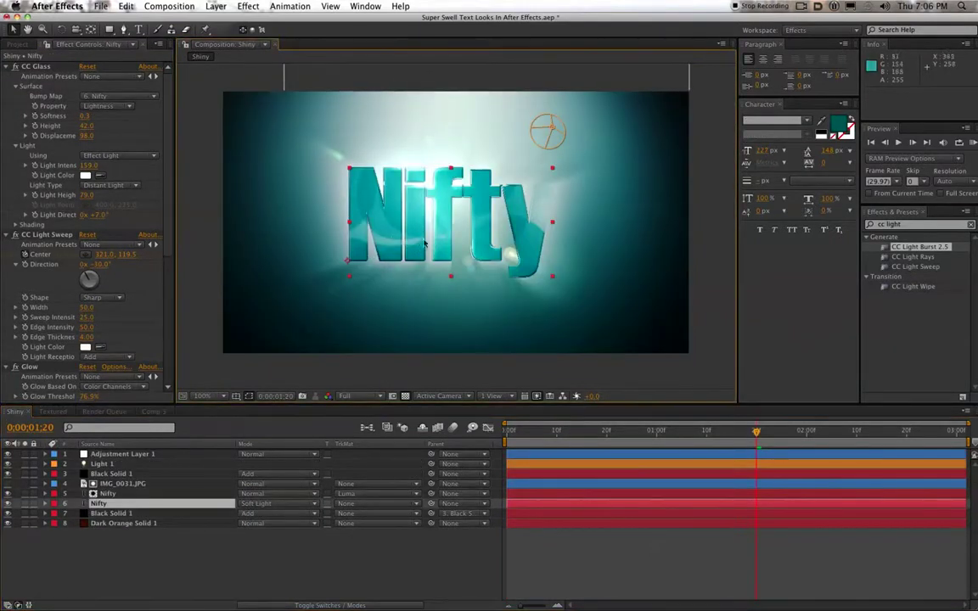
{"action": "left_click", "coordinate": [116, 465]}
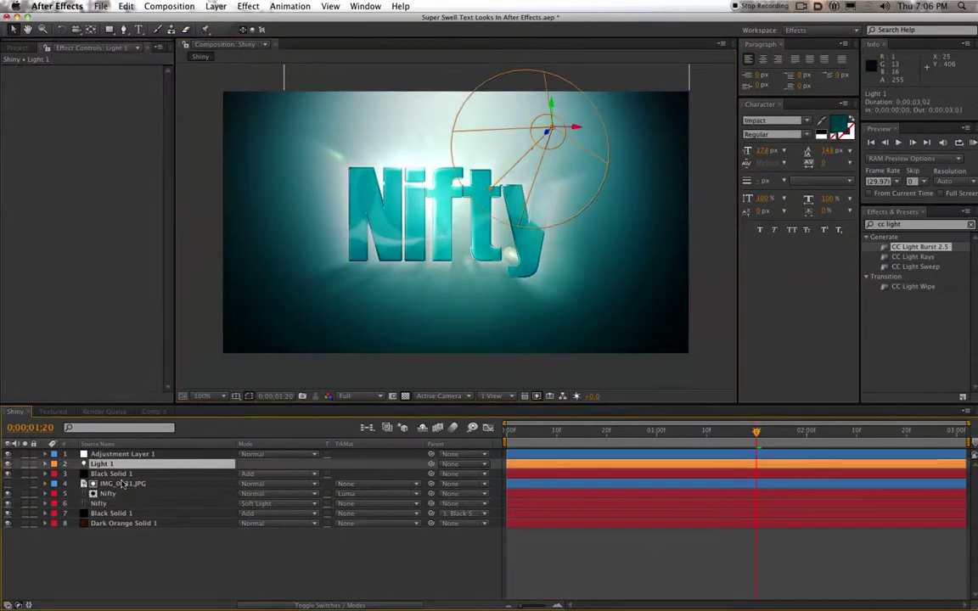
{"action": "left_click", "coordinate": [119, 476]}
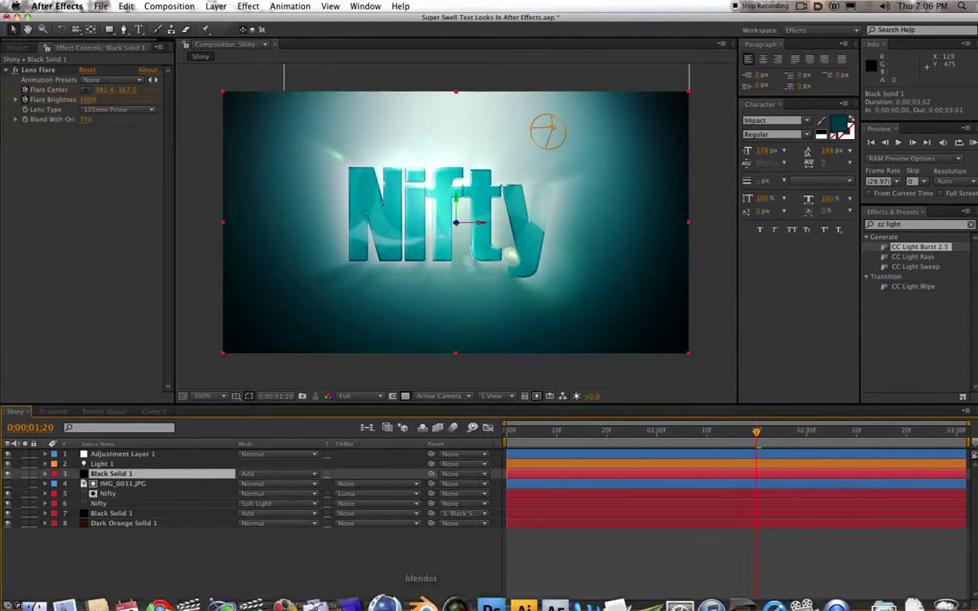
{"action": "left_click", "coordinate": [144, 412]}
- Create a new 800 × 450 px composition at 29.97 fps with a duration of 0;00;03;02
{"action": "left_click", "coordinate": [52, 411]}
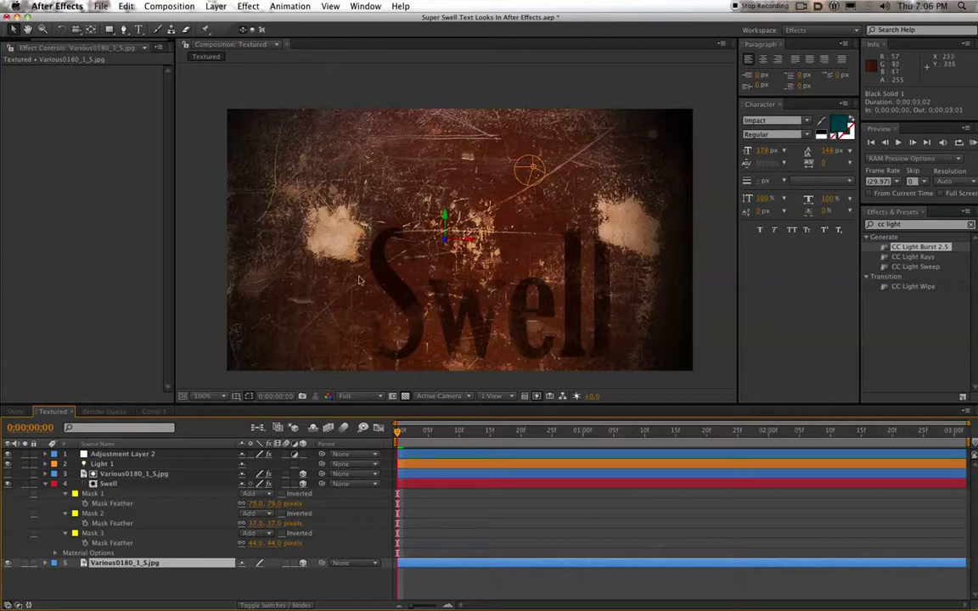
{"action": "left_click", "coordinate": [169, 7]}
{"action": "left_click", "coordinate": [85, 200]}
{"action": "left_click", "coordinate": [172, 6]}
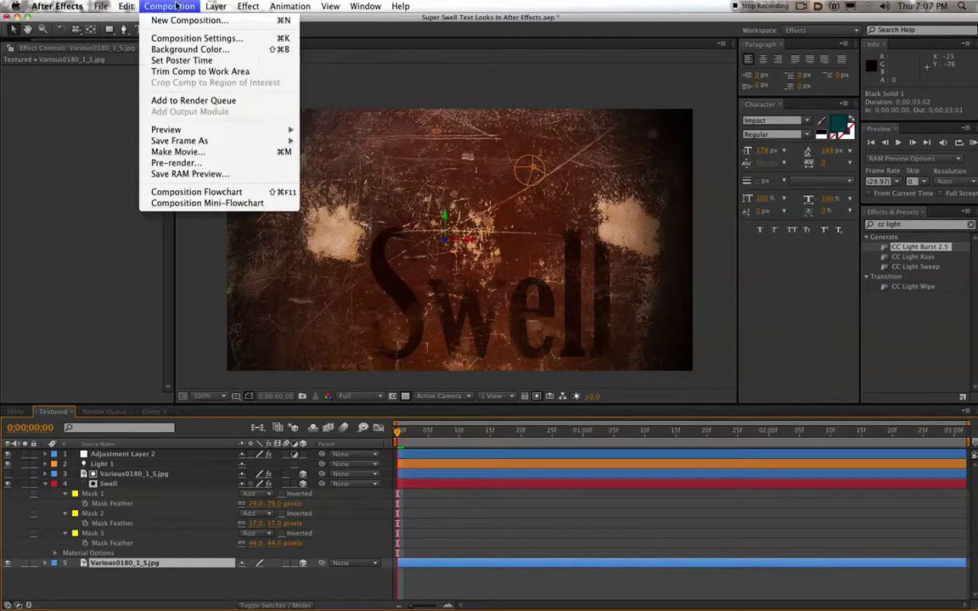
{"action": "left_click", "coordinate": [182, 21]}
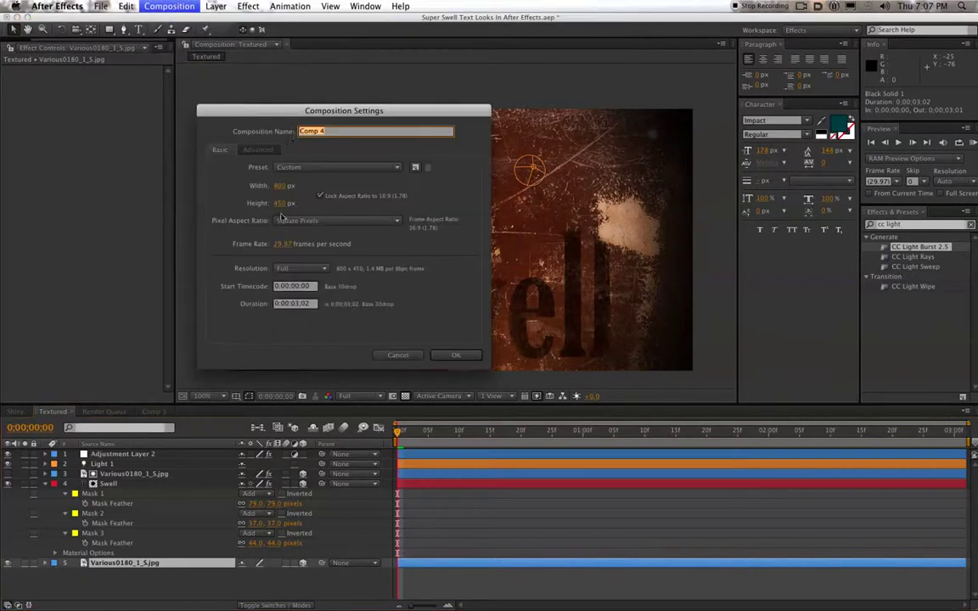
{"action": "left_click", "coordinate": [457, 354]}
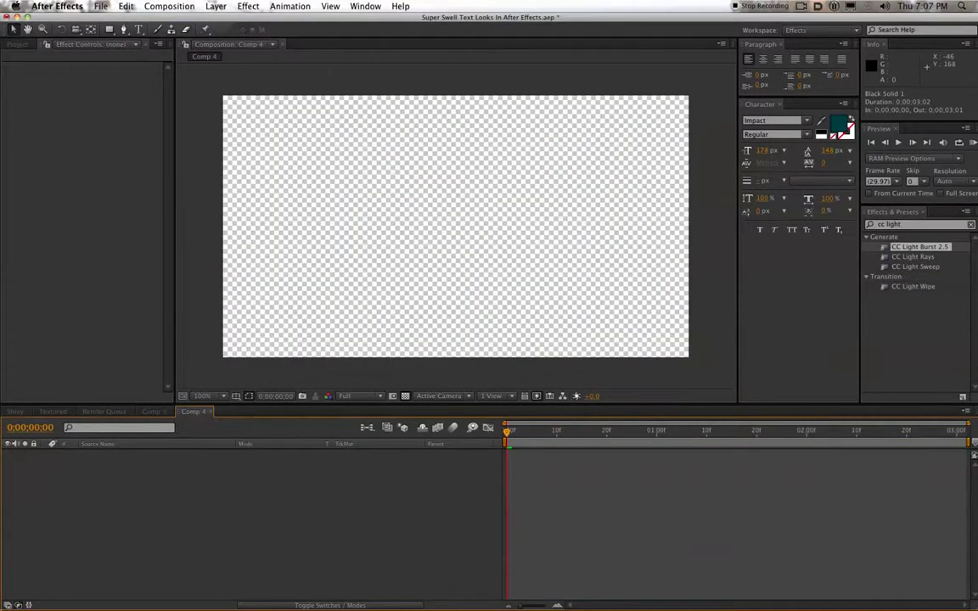
- Look through the project's footage for a texture image to use as the background
{"action": "key", "text": "F11"}
{"action": "key", "text": "F11"}
{"action": "left_click", "coordinate": [218, 6]}
{"action": "left_click", "coordinate": [94, 152]}
{"action": "left_click", "coordinate": [17, 46]}
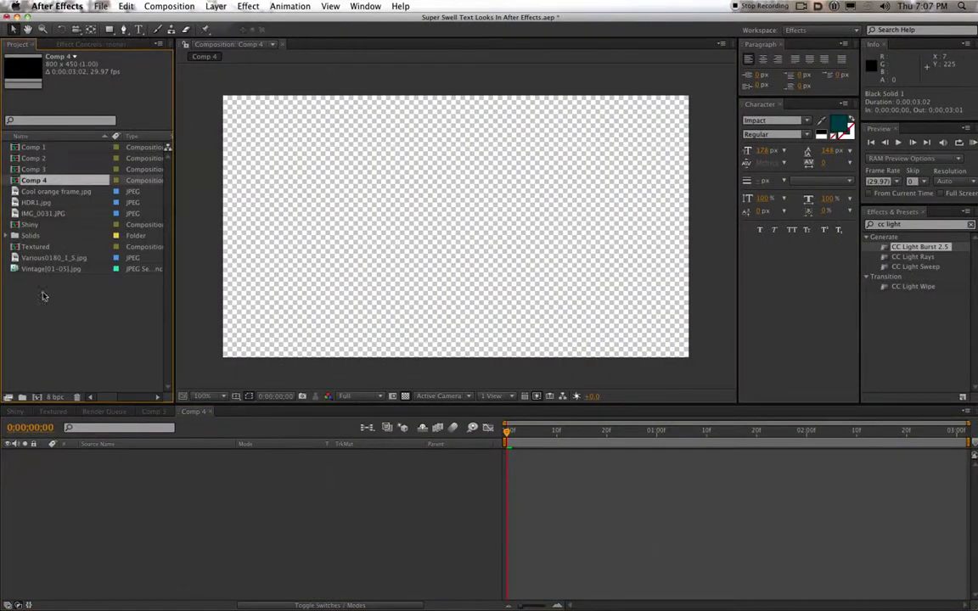
{"action": "left_click", "coordinate": [56, 324]}
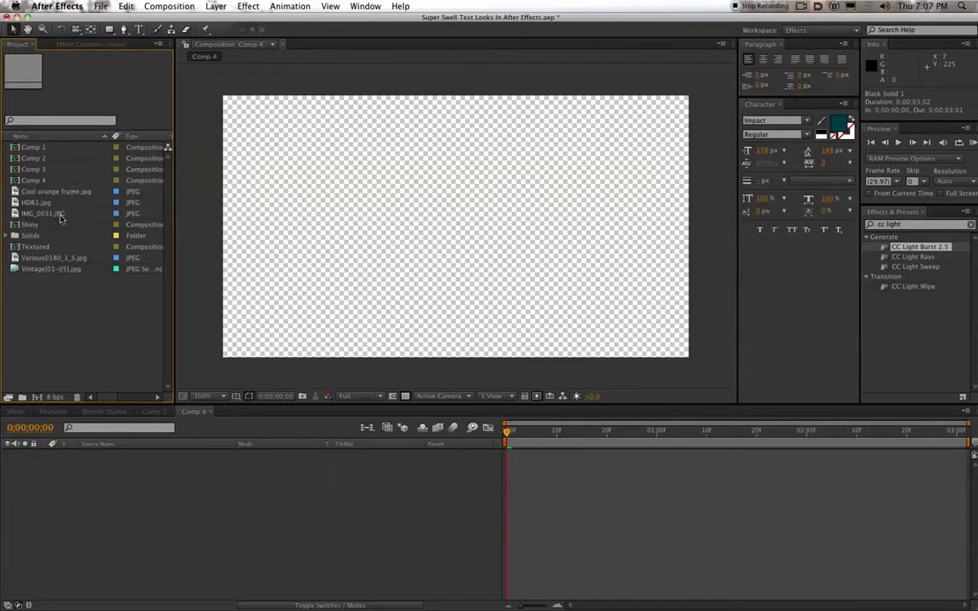
{"action": "left_click", "coordinate": [42, 185]}
{"action": "left_click", "coordinate": [48, 249]}
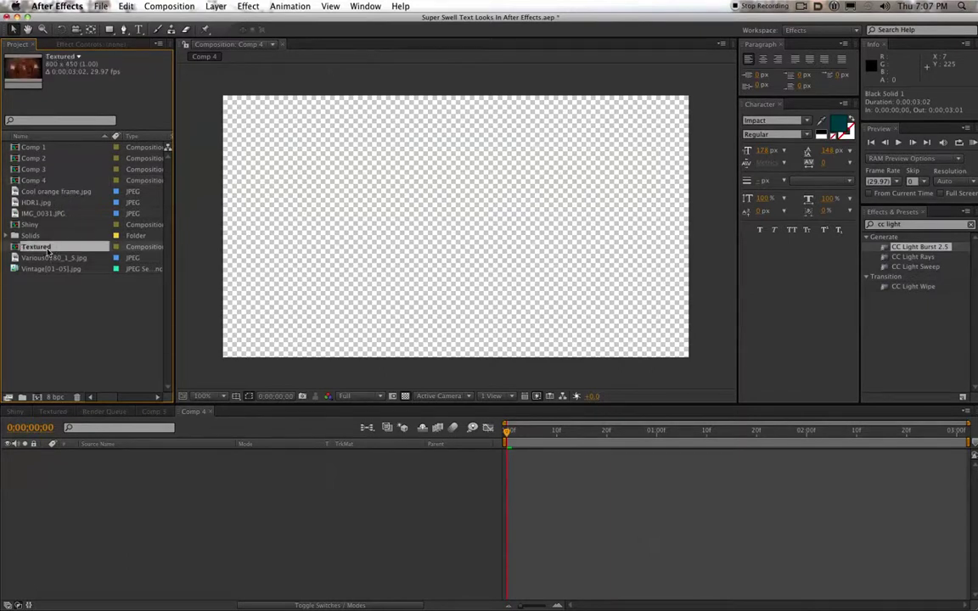
{"action": "key", "text": "Down"}
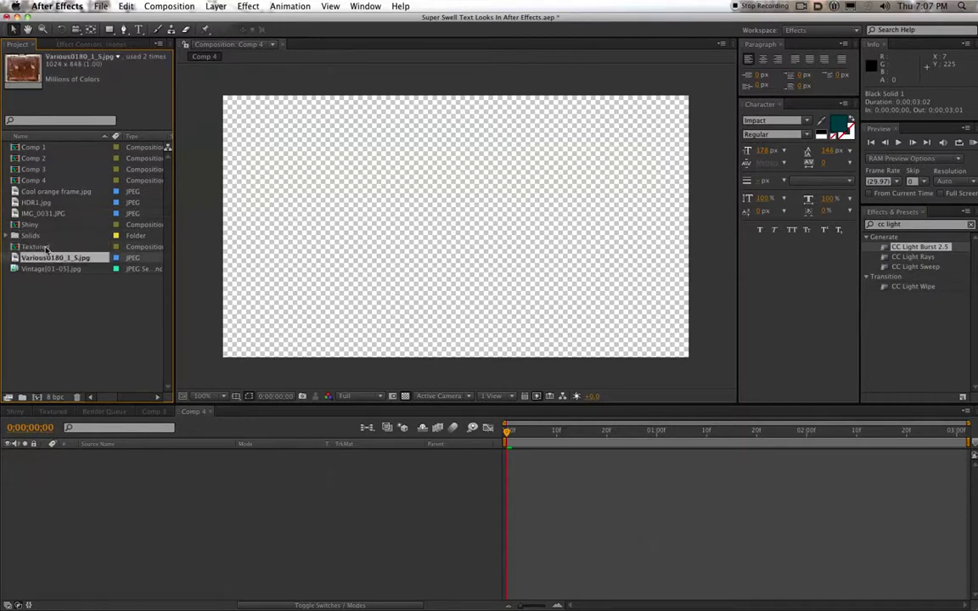
{"action": "left_click_drag", "start_coordinate": [42, 259], "coordinate": [461, 238]}
{"action": "key", "text": "comma"}
{"action": "left_click_drag", "start_coordinate": [460, 106], "coordinate": [448, 174]}
{"action": "key", "text": "period"}
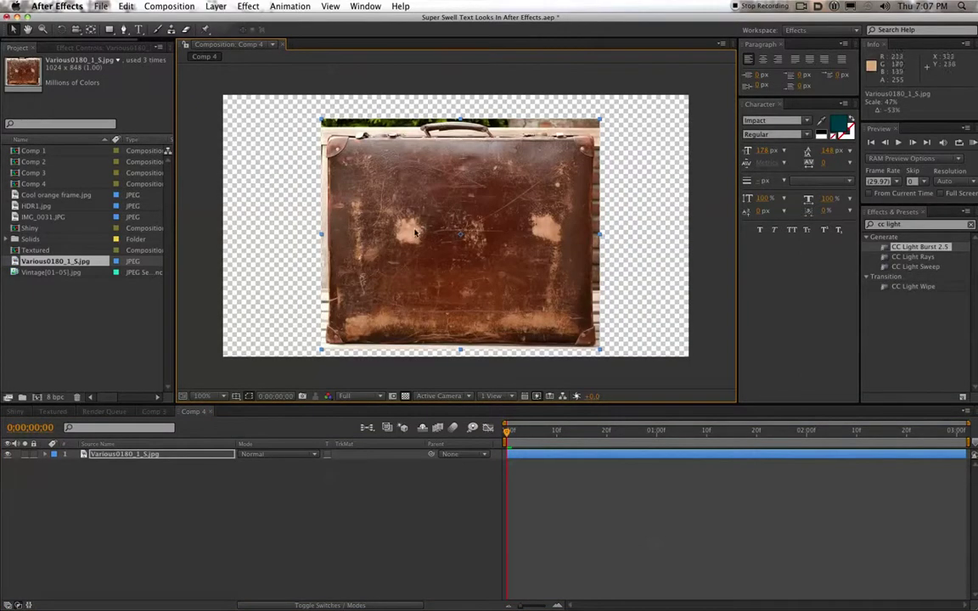
{"action": "key", "text": "Delete"}
- Add the Vintage[01-05].jpg sequence to Comp 4 and scale it down to 81%
{"action": "left_click", "coordinate": [32, 269]}
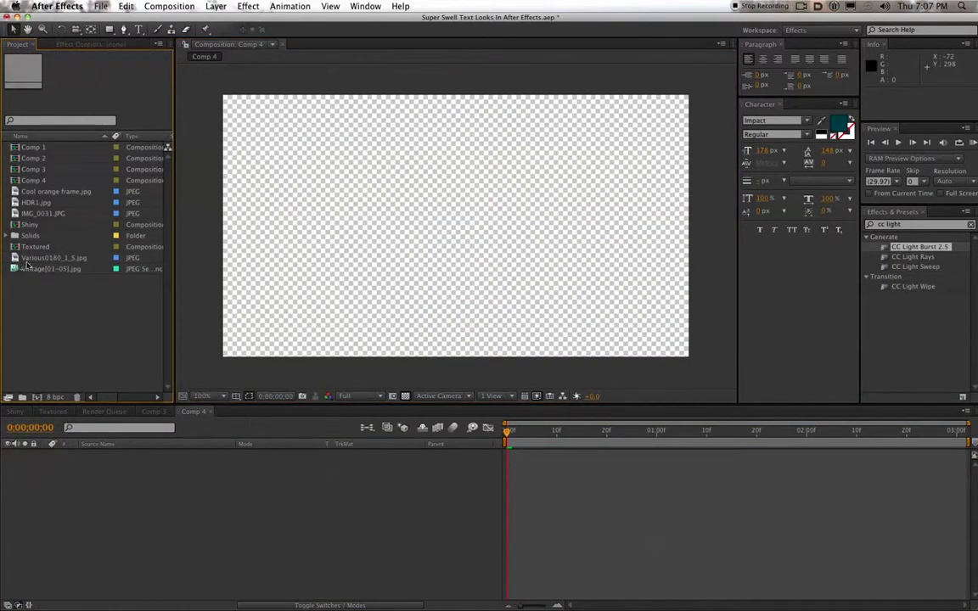
{"action": "left_click_drag", "start_coordinate": [31, 269], "coordinate": [450, 231]}
{"action": "key", "text": "comma"}
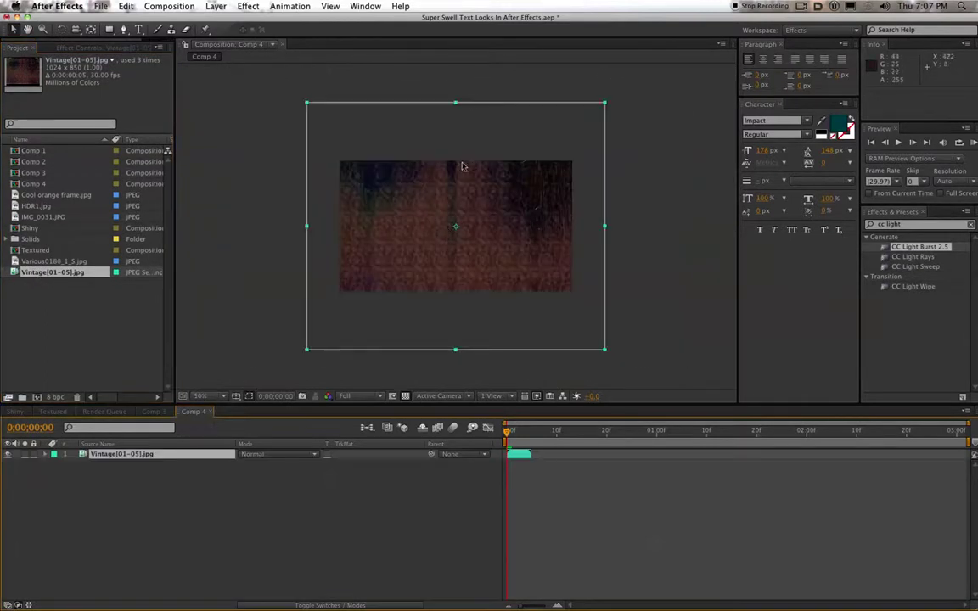
{"action": "left_click_drag", "start_coordinate": [456, 102], "coordinate": [456, 126]}
{"action": "key", "text": "period"}
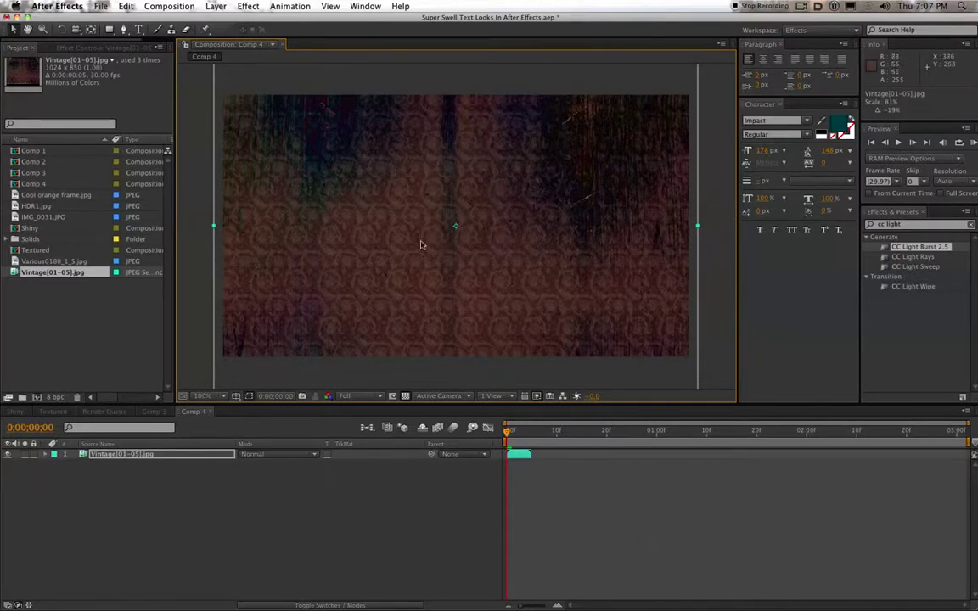
- Create a text layer reading "Text" over the vintage background
{"action": "left_click", "coordinate": [138, 29]}
{"action": "left_click", "coordinate": [340, 221]}
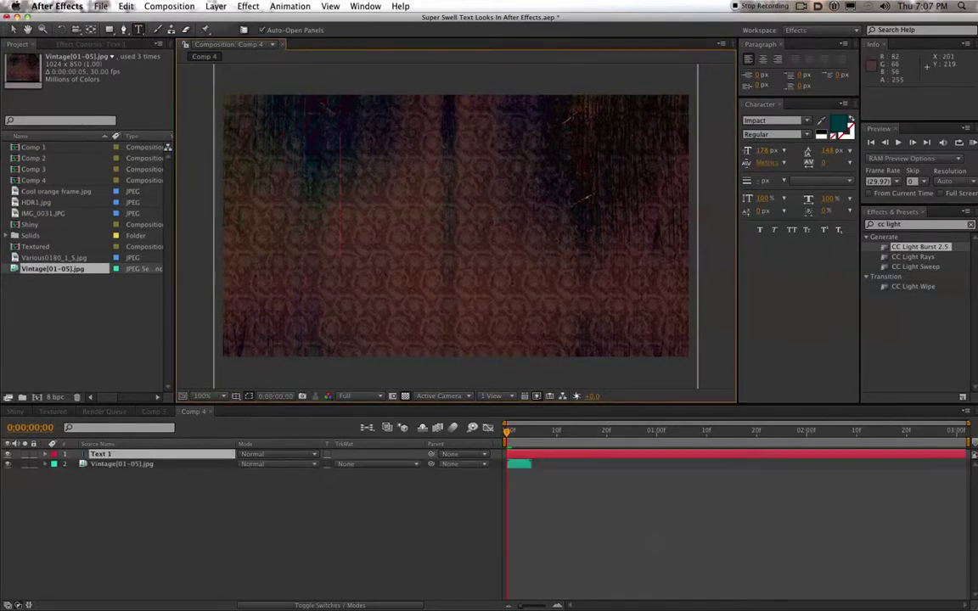
{"action": "type", "text": "TEct"}
{"action": "key", "text": "Left"}
{"action": "key", "text": "Left"}
{"action": "key", "text": "BackSpace"}
{"action": "type", "text": "e"}
{"action": "key", "text": "Right"}
{"action": "key", "text": "BackSpace"}
{"action": "type", "text": "e"}
{"action": "key", "text": "Right"}
{"action": "key", "text": "BackSpace"}
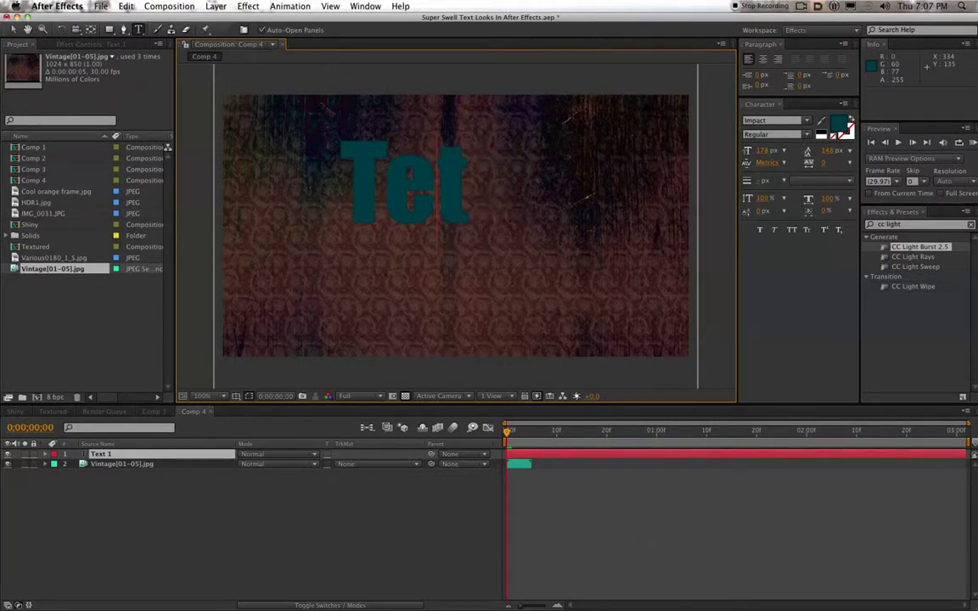
{"action": "type", "text": "x"}
- Make the whole word white and set its font to Mesquite Std Medium
{"action": "key", "text": "super+a"}
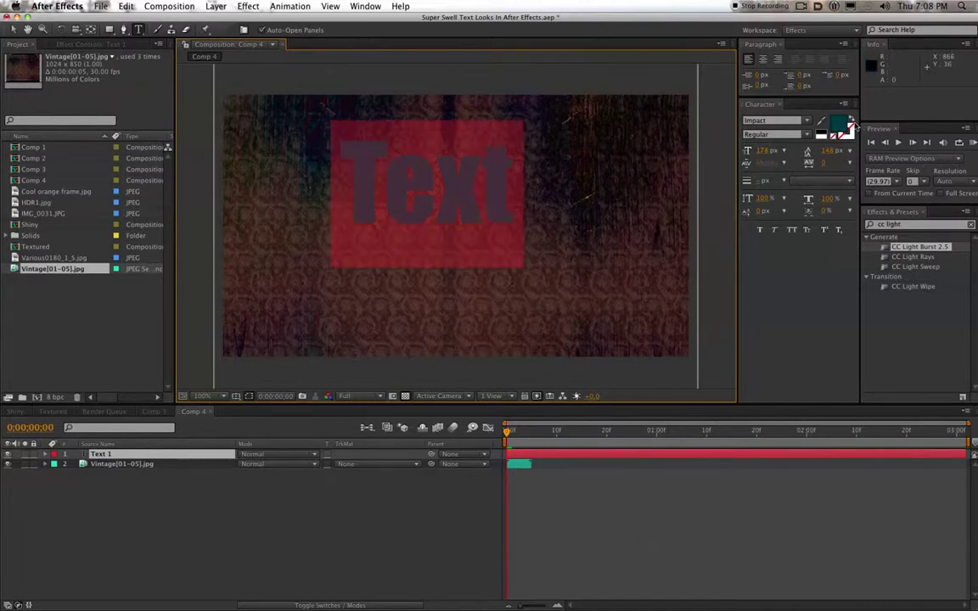
{"action": "left_click", "coordinate": [840, 127]}
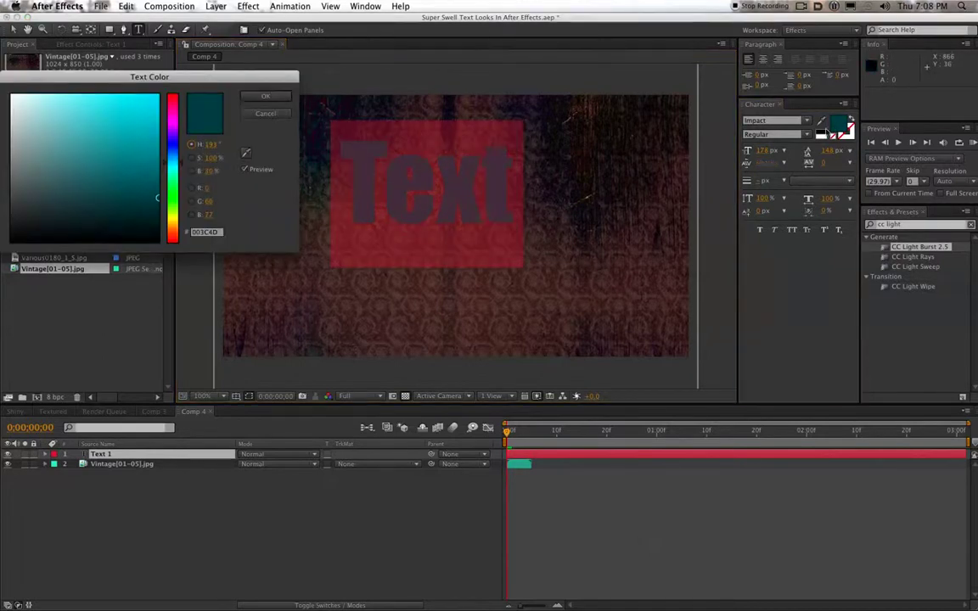
{"action": "left_click", "coordinate": [266, 95]}
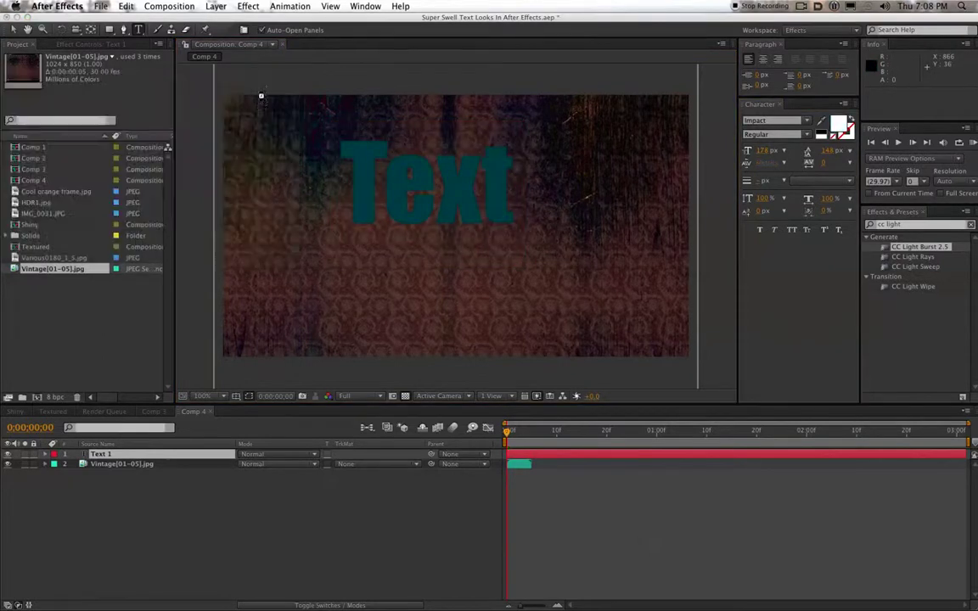
{"action": "left_click", "coordinate": [808, 121]}
{"action": "left_click", "coordinate": [794, 158]}
{"action": "left_click", "coordinate": [759, 120]}
{"action": "key", "text": "Down"}
{"action": "key", "text": "Down"}
{"action": "key", "text": "Down"}
{"action": "key", "text": "Down"}
{"action": "key", "text": "Down"}
{"action": "key", "text": "Down"}
{"action": "key", "text": "Down"}
{"action": "key", "text": "Down"}
{"action": "key", "text": "Down"}
{"action": "key", "text": "Down"}
{"action": "key", "text": "Down"}
{"action": "key", "text": "Down"}
{"action": "key", "text": "Down"}
{"action": "key", "text": "Down"}
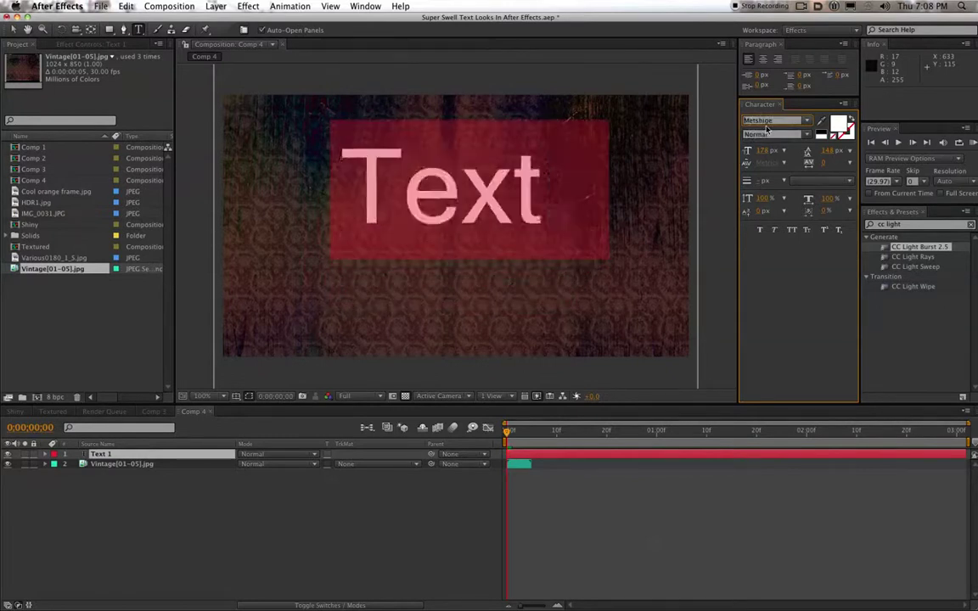
{"action": "key", "text": "Up"}
{"action": "left_click", "coordinate": [504, 191]}
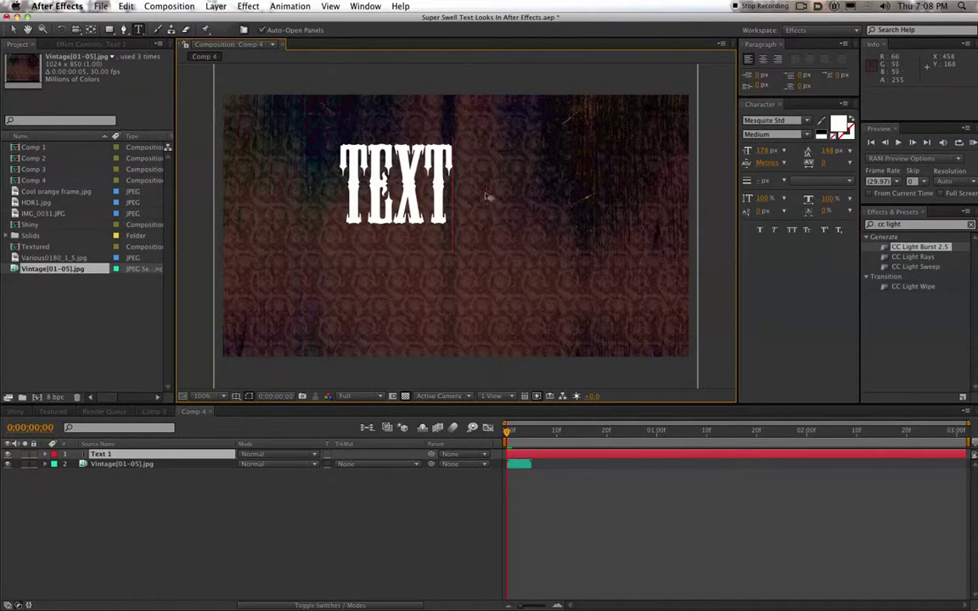
- Move the text to position 339, 288 and enlarge its font size to 199 px
{"action": "left_click_drag", "start_coordinate": [515, 175], "coordinate": [596, 214]}
{"action": "left_click", "coordinate": [764, 149]}
{"action": "key", "text": "shift+Up"}
{"action": "key", "text": "shift+Up"}
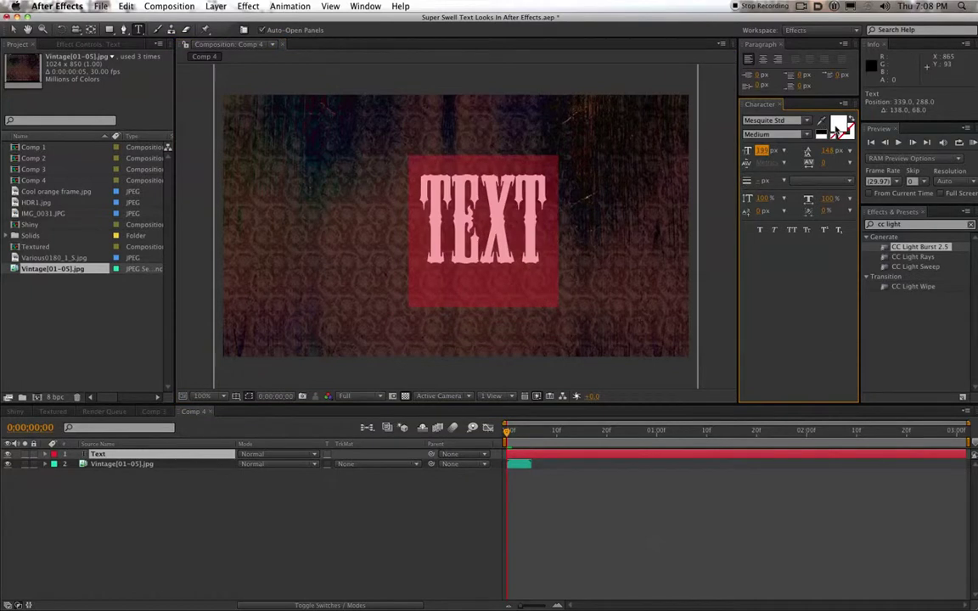
- Change the text's fill color to a near-black red
{"action": "left_click", "coordinate": [837, 128]}
{"action": "left_click", "coordinate": [156, 240]}
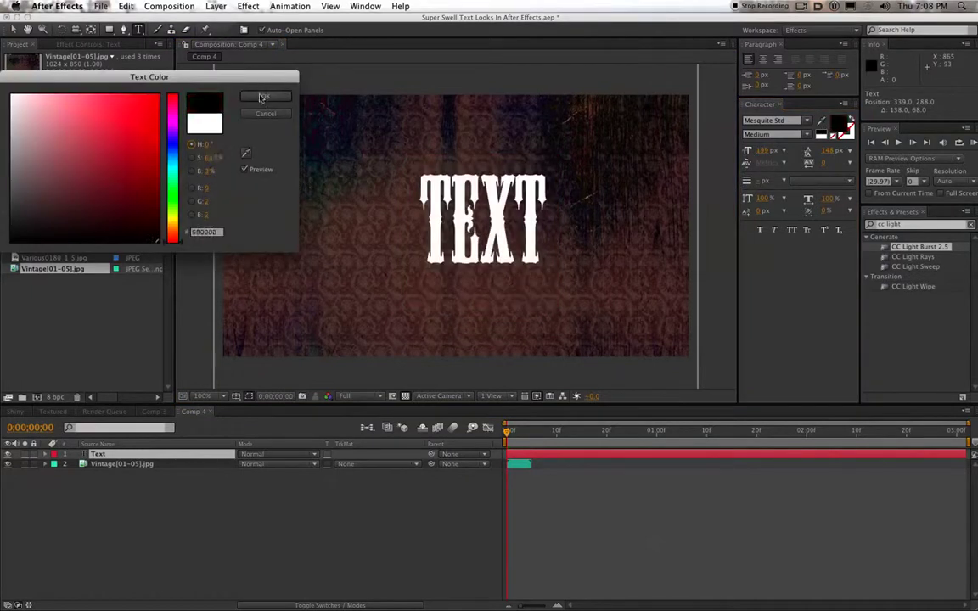
{"action": "left_click", "coordinate": [261, 98]}
- Move the text to position 282, 290 and sample a dark navy from the background as its fill color
{"action": "left_click", "coordinate": [493, 234]}
{"action": "left_click_drag", "start_coordinate": [495, 315], "coordinate": [459, 317]}
{"action": "double_click", "coordinate": [459, 242]}
{"action": "left_click", "coordinate": [821, 120]}
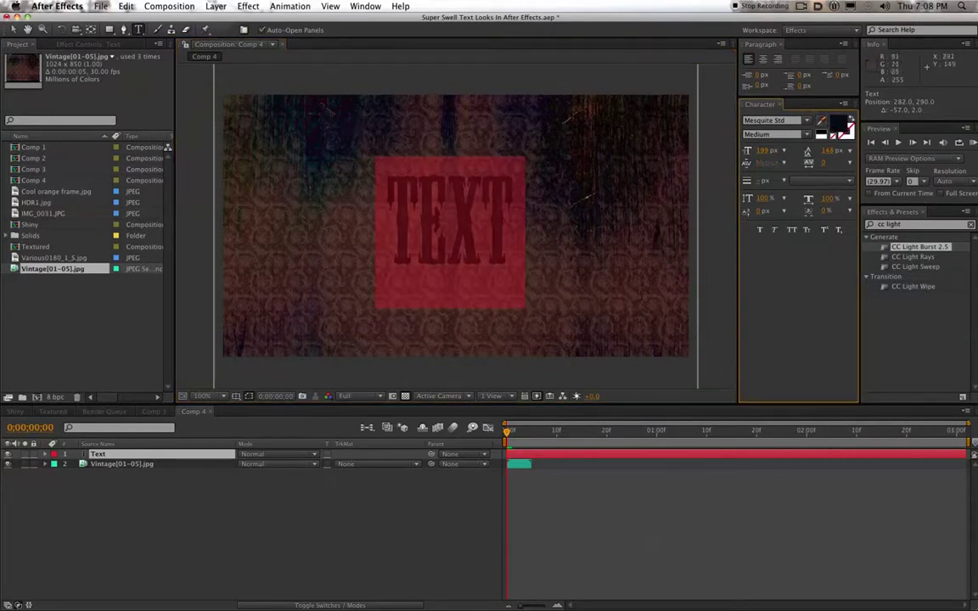
{"action": "left_click", "coordinate": [357, 138]}
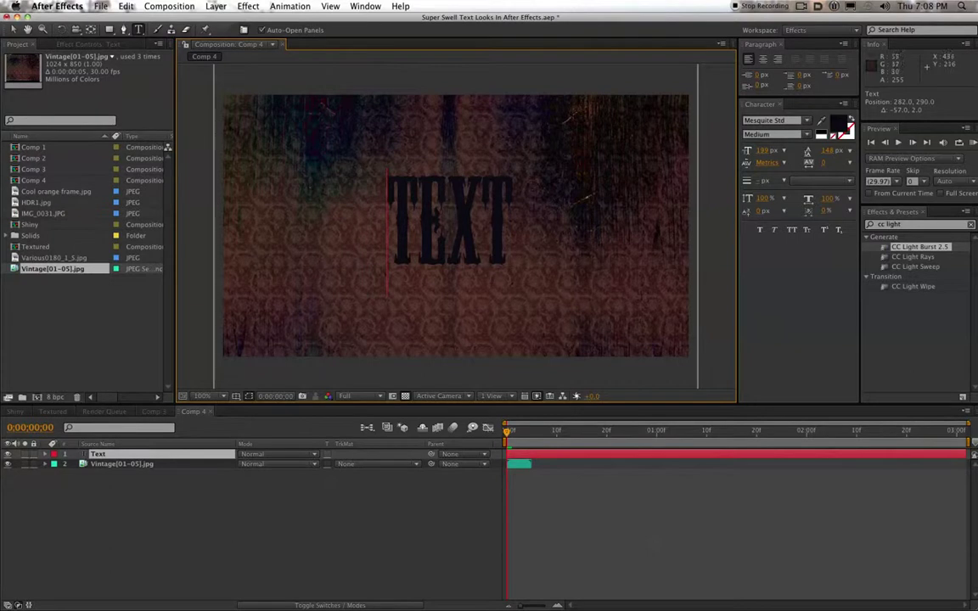
- Enlarge the text's font size to 252 px and reposition it at 244, 310
{"action": "double_click", "coordinate": [476, 216]}
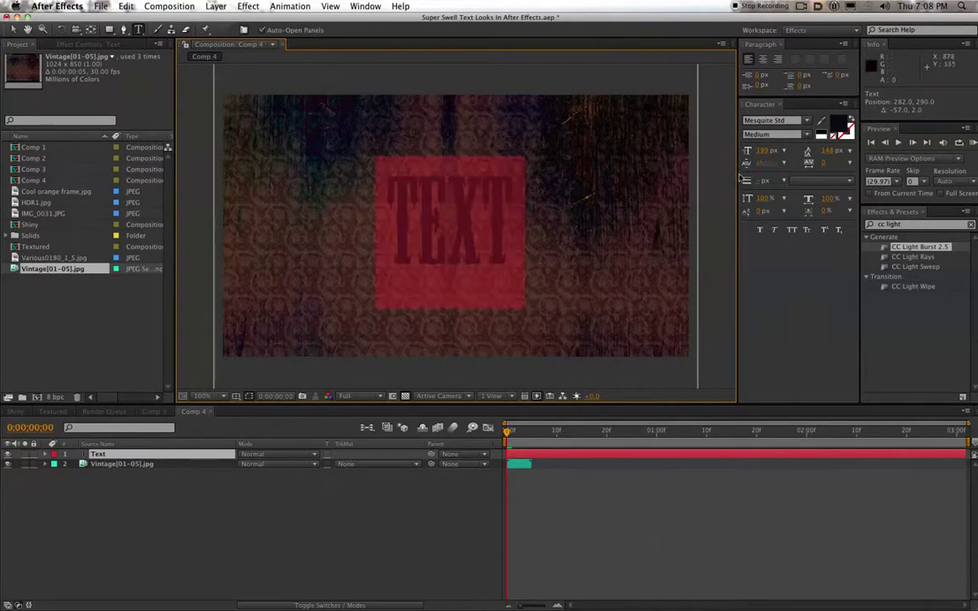
{"action": "mouse_move", "coordinate": [763, 152]}
{"action": "left_mouse_down"}
{"action": "mouse_move", "coordinate": [782, 154]}
{"action": "mouse_move", "coordinate": [774, 154]}
{"action": "left_mouse_up"}
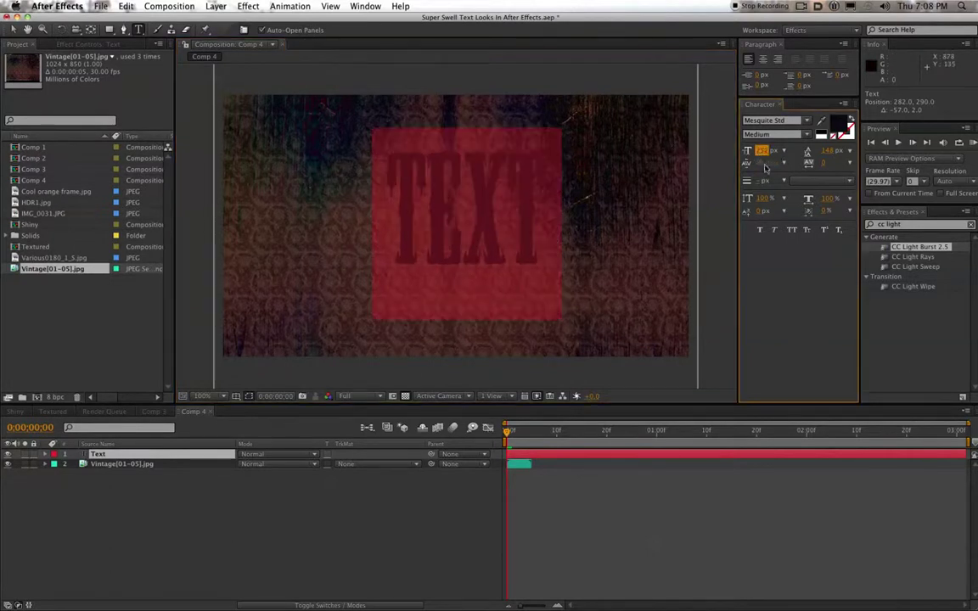
{"action": "left_click_drag", "start_coordinate": [460, 327], "coordinate": [439, 337]}
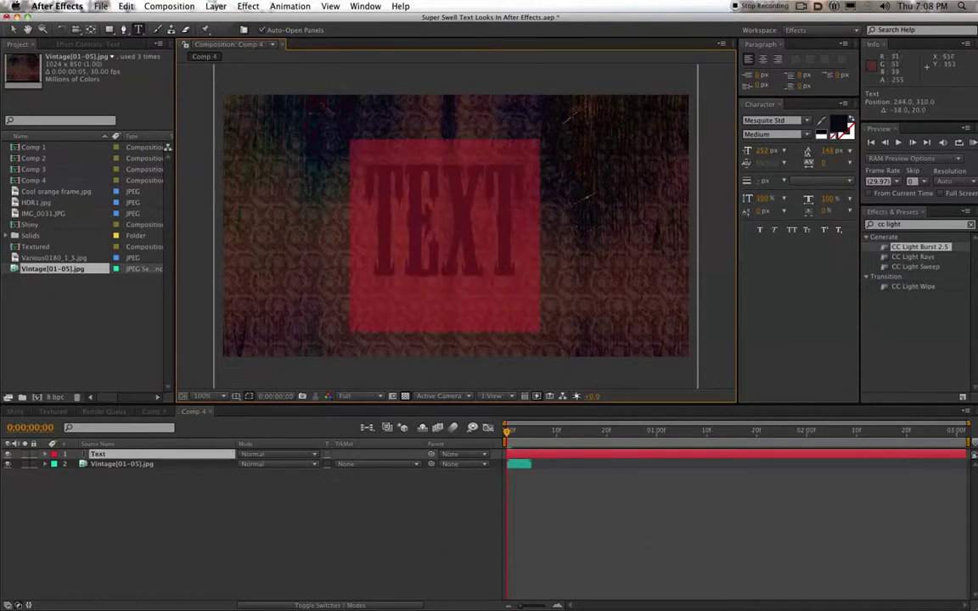
{"action": "left_click", "coordinate": [512, 239]}
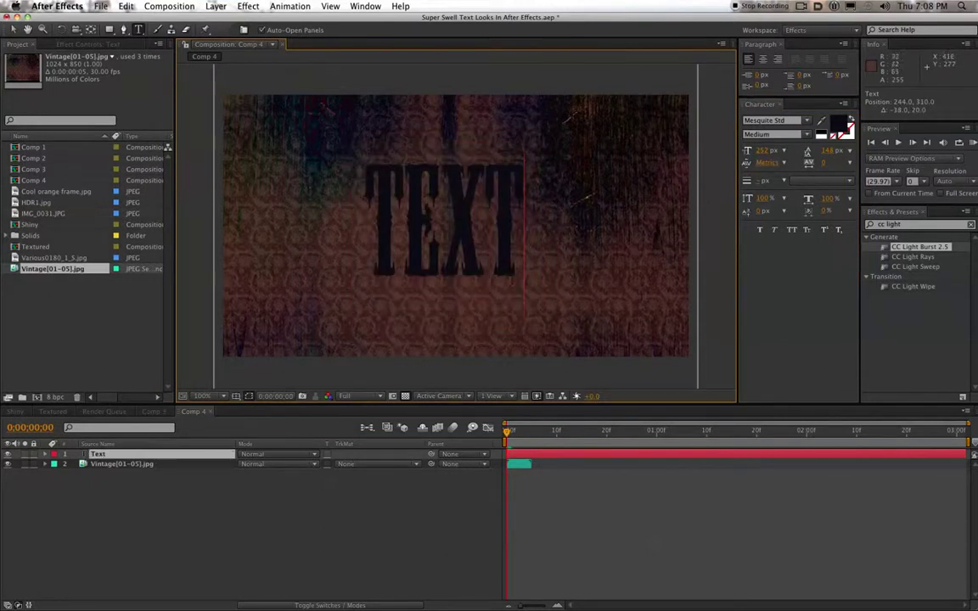
- Duplicate the Vintage[01-05].jpg layer and place the copy above the Text layer
{"action": "left_click", "coordinate": [140, 466]}
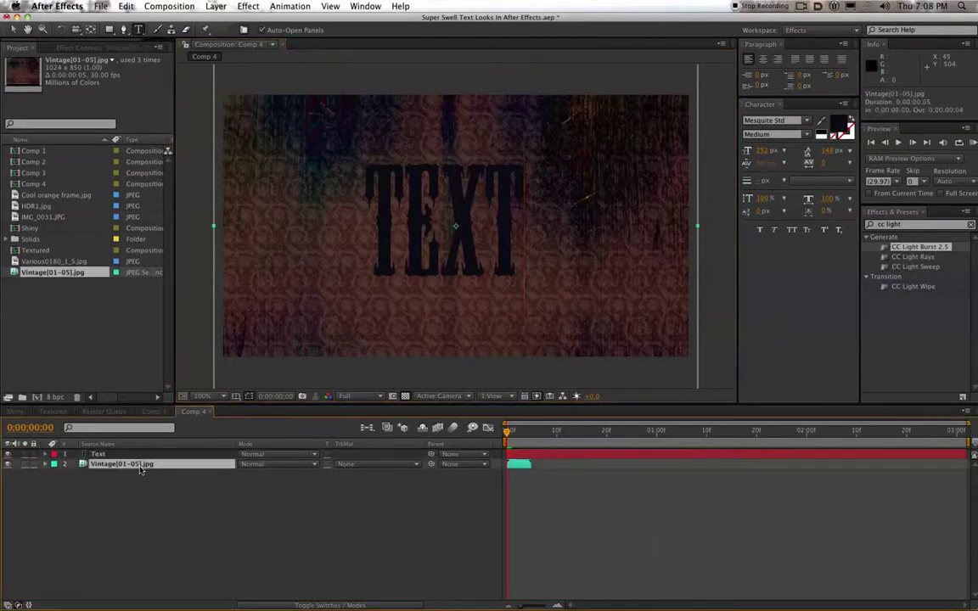
{"action": "key", "text": "super+v"}
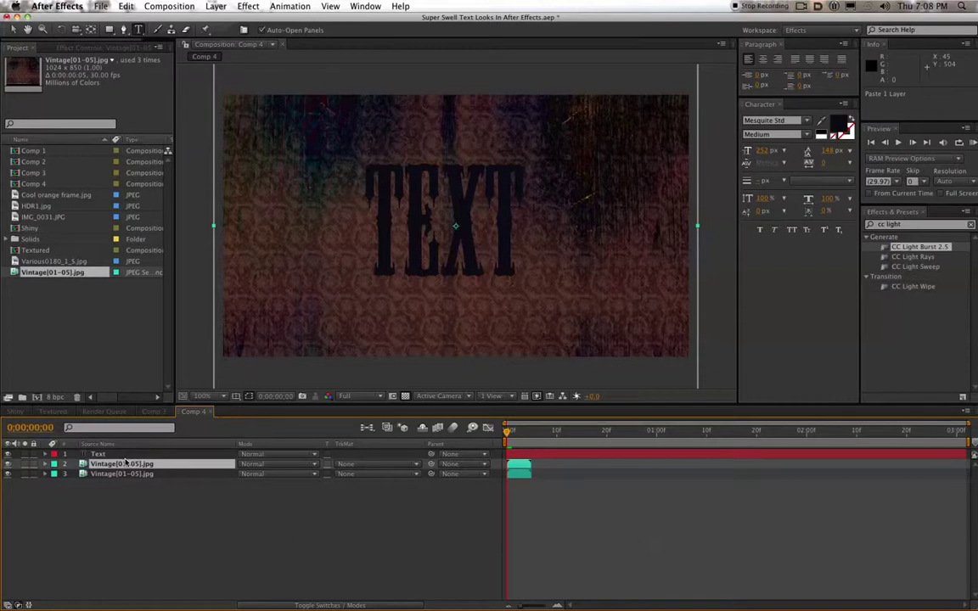
{"action": "left_click_drag", "start_coordinate": [125, 466], "coordinate": [125, 451]}
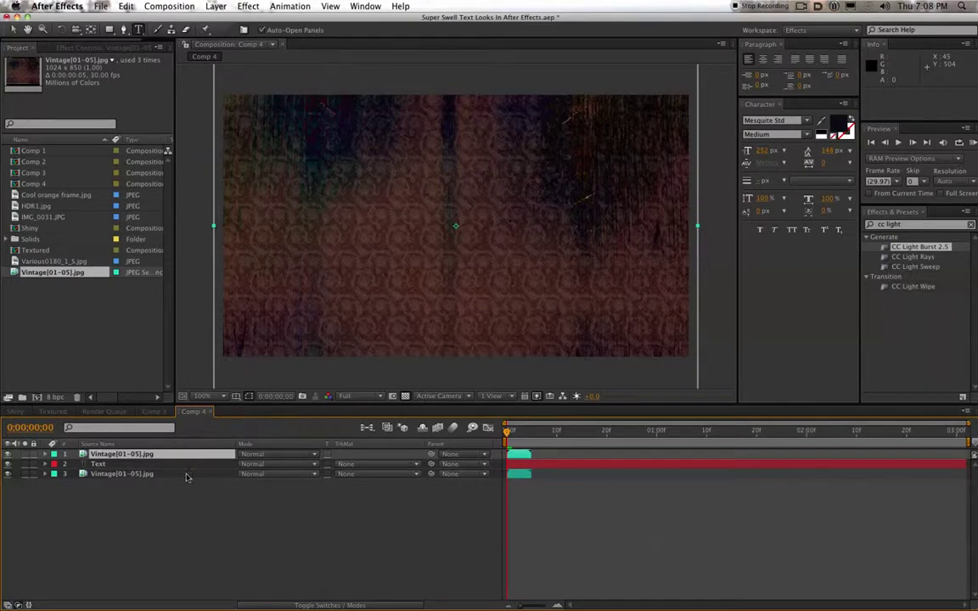
- Set the Text layer's track matte to Luma Inverted Matte using the Vintage[01-05].jpg copy above it
{"action": "left_click", "coordinate": [353, 466]}
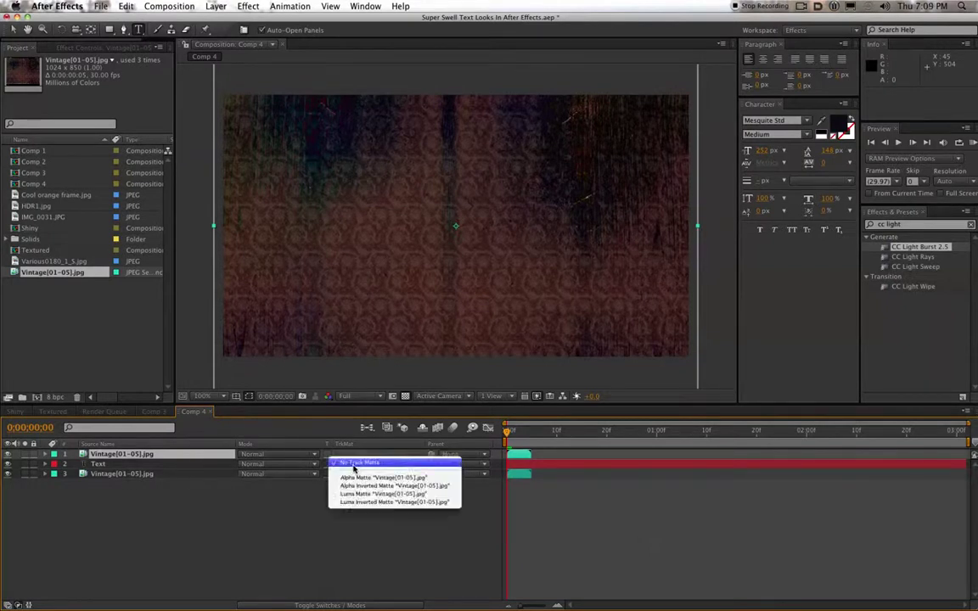
{"action": "left_click", "coordinate": [372, 502]}
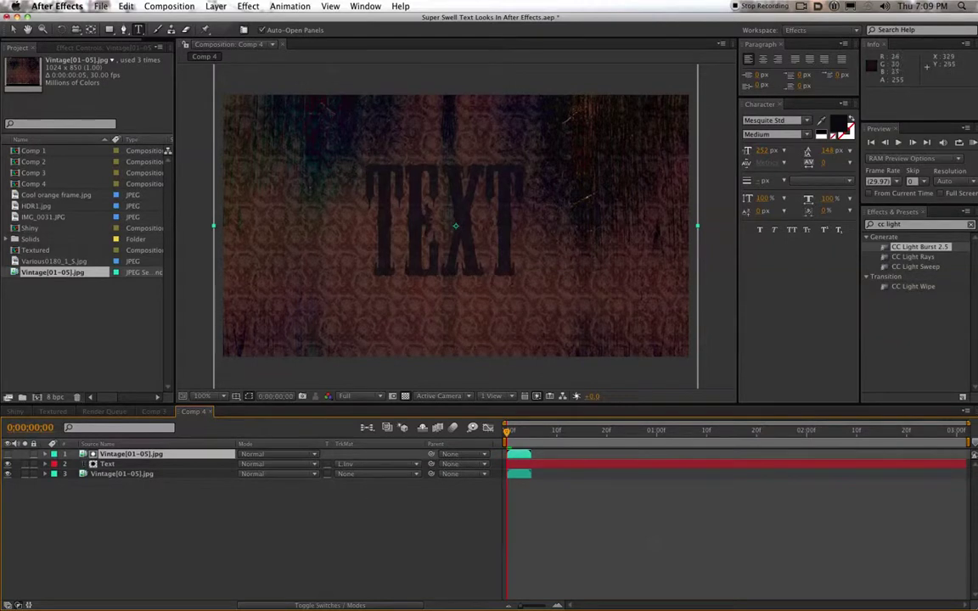
{"action": "key", "text": "period"}
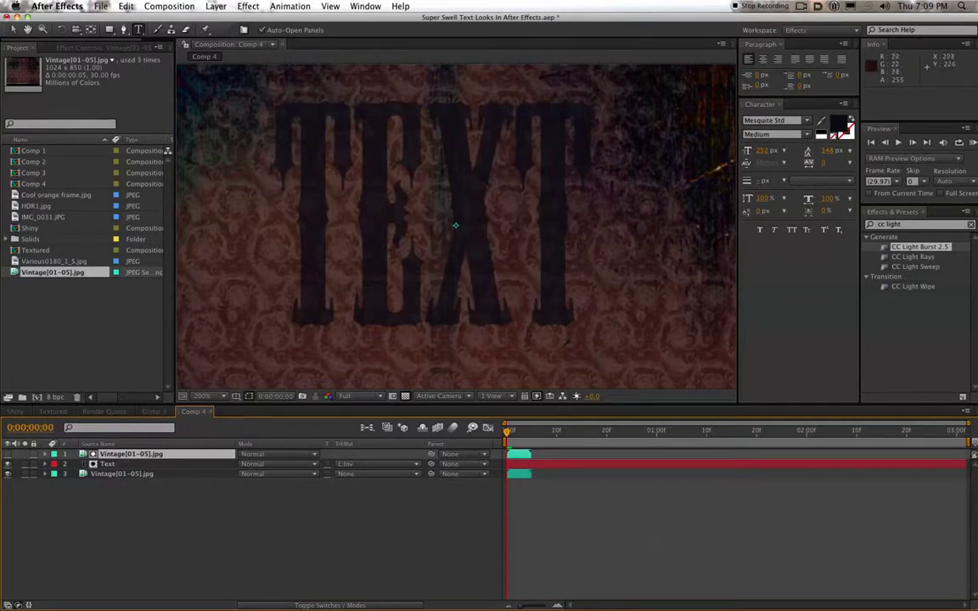
{"action": "key", "text": "period"}
{"action": "key", "text": "comma"}
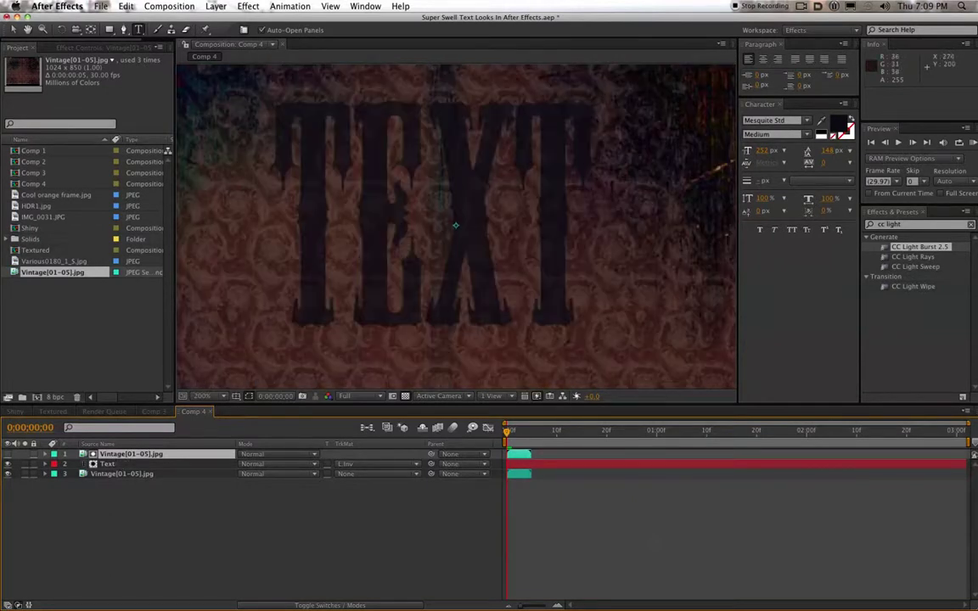
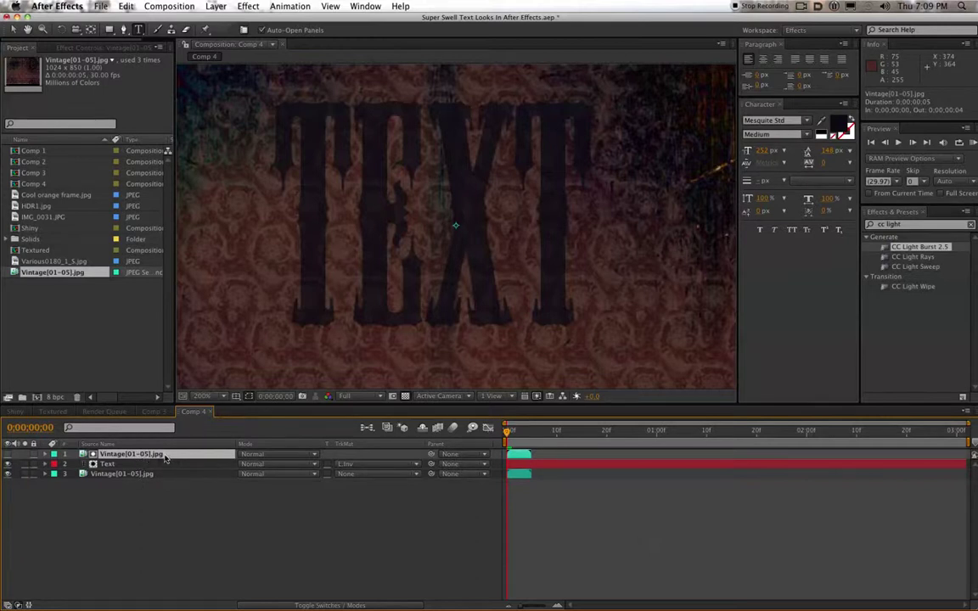
- Apply the Brightness & Contrast effect to the Vintage[01-05].jpg matte copy above the Text layer
{"action": "double_click", "coordinate": [894, 224]}
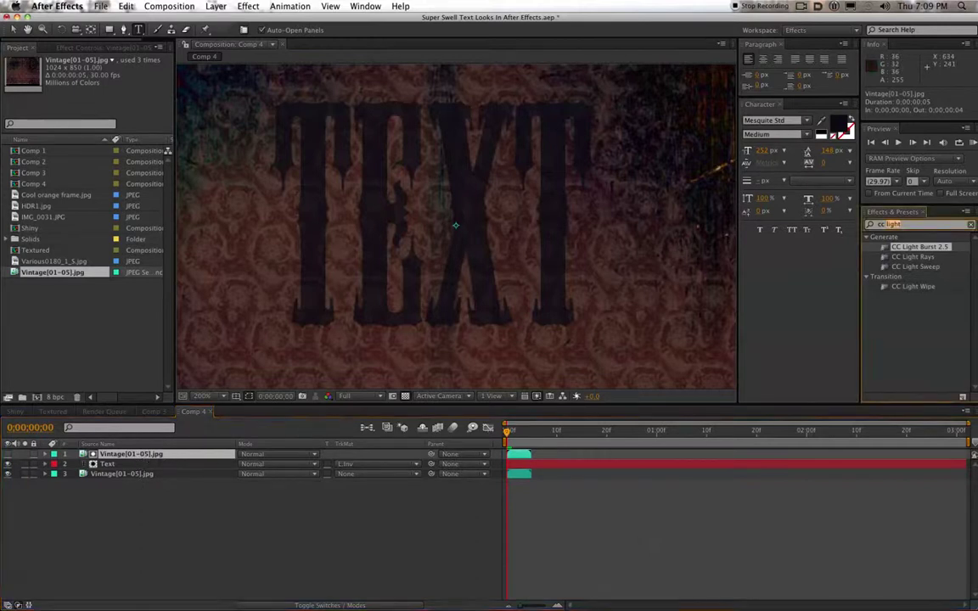
{"action": "triple_click", "coordinate": [894, 224]}
{"action": "type", "text": "bright"}
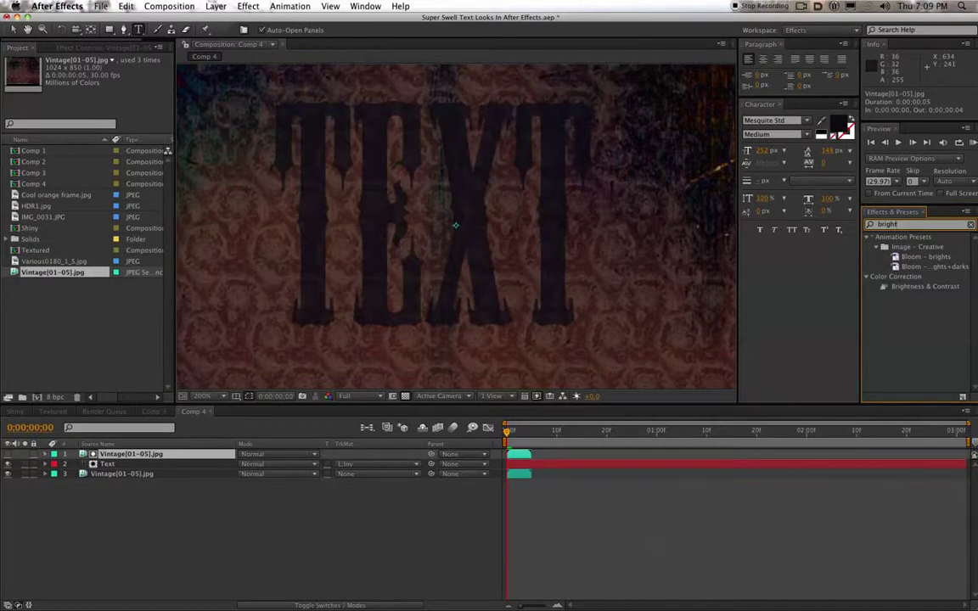
{"action": "left_click_drag", "start_coordinate": [925, 288], "coordinate": [122, 455]}
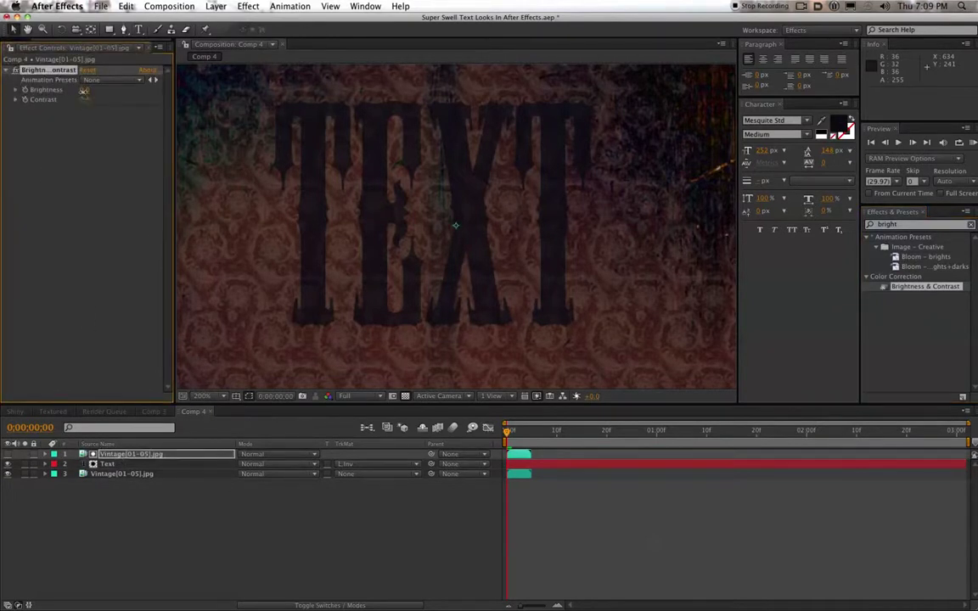
- Set the matte copy's Brightness to 50 and Contrast to 87 so the text shows more clearly
{"action": "mouse_move", "coordinate": [81, 95]}
{"action": "left_mouse_down"}
{"action": "mouse_move", "coordinate": [102, 90]}
{"action": "mouse_move", "coordinate": [87, 106]}
{"action": "mouse_move", "coordinate": [85, 96]}
{"action": "left_mouse_up"}
{"action": "left_click", "coordinate": [89, 100]}
{"action": "key", "text": "super+z"}
{"action": "left_click_drag", "start_coordinate": [82, 92], "coordinate": [30, 91]}
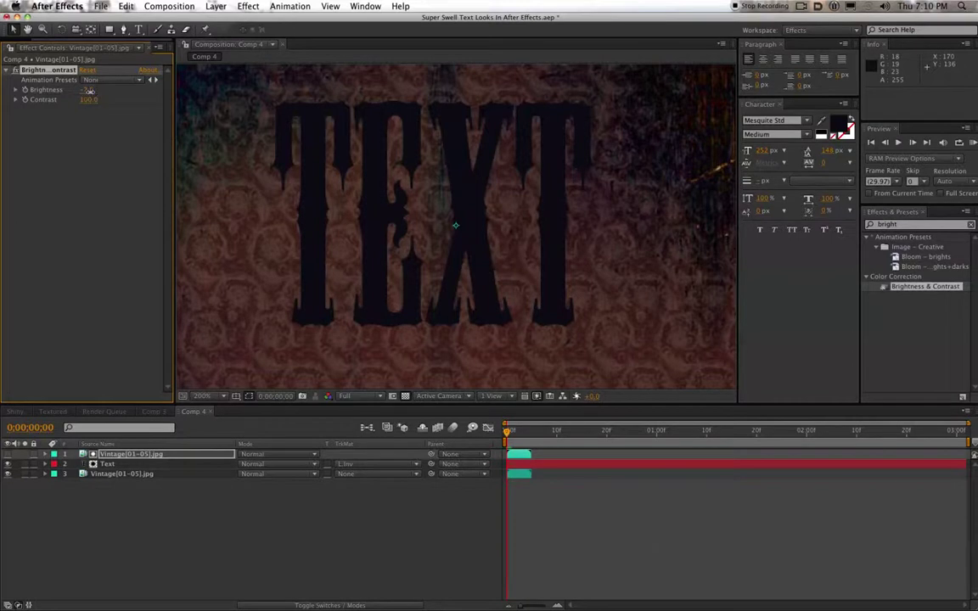
{"action": "mouse_move", "coordinate": [94, 91]}
{"action": "left_mouse_down"}
{"action": "mouse_move", "coordinate": [107, 93]}
{"action": "mouse_move", "coordinate": [90, 93]}
{"action": "left_mouse_up"}
{"action": "scroll", "coordinate": [369, 241], "scroll_direction": "down", "scroll_amount": 1}
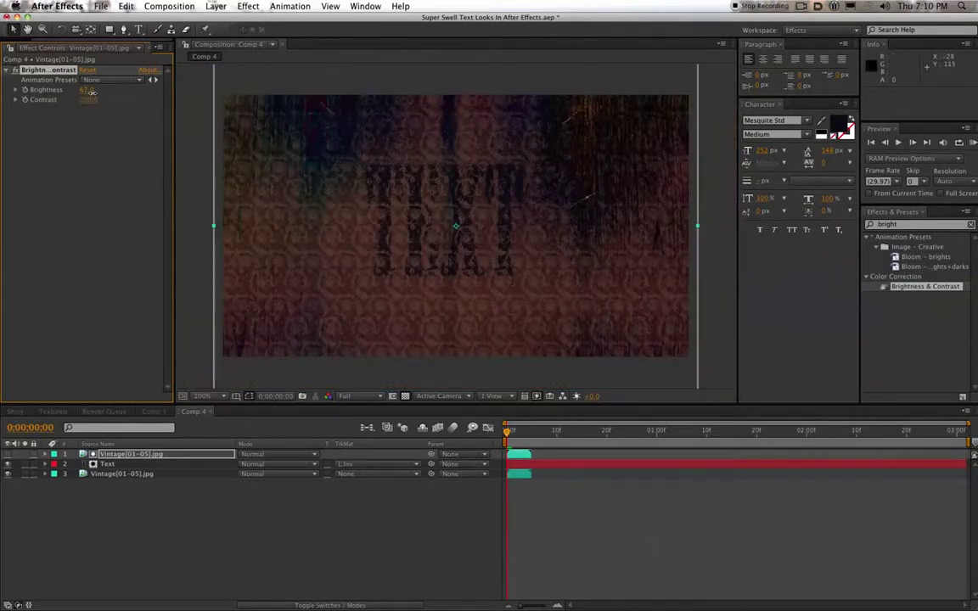
{"action": "left_click_drag", "start_coordinate": [91, 94], "coordinate": [78, 93]}
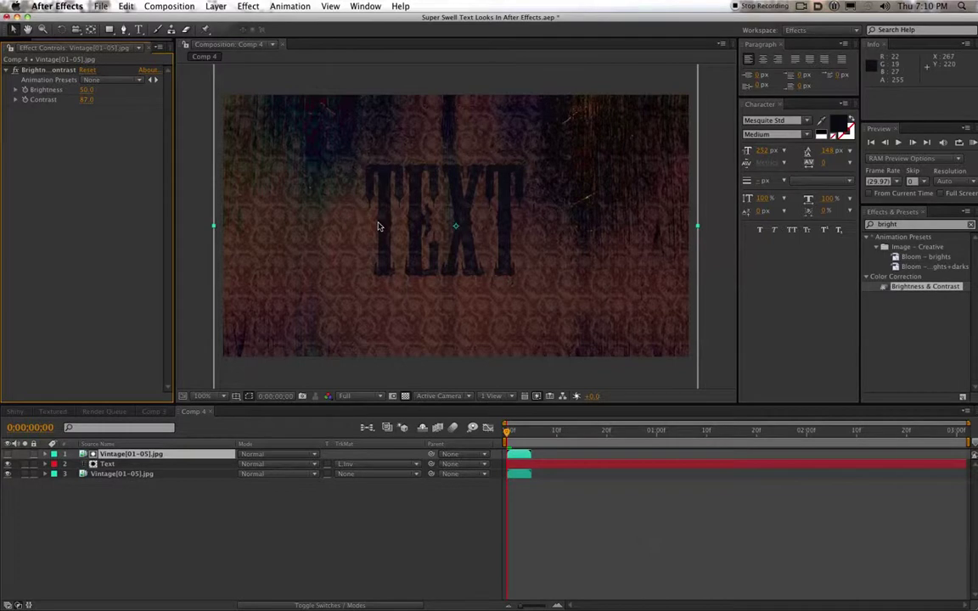
- Examine the text's edges and the texture inside the letters up close, then check the whole composition
{"action": "scroll", "coordinate": [371, 222], "scroll_direction": "up", "scroll_amount": 2}
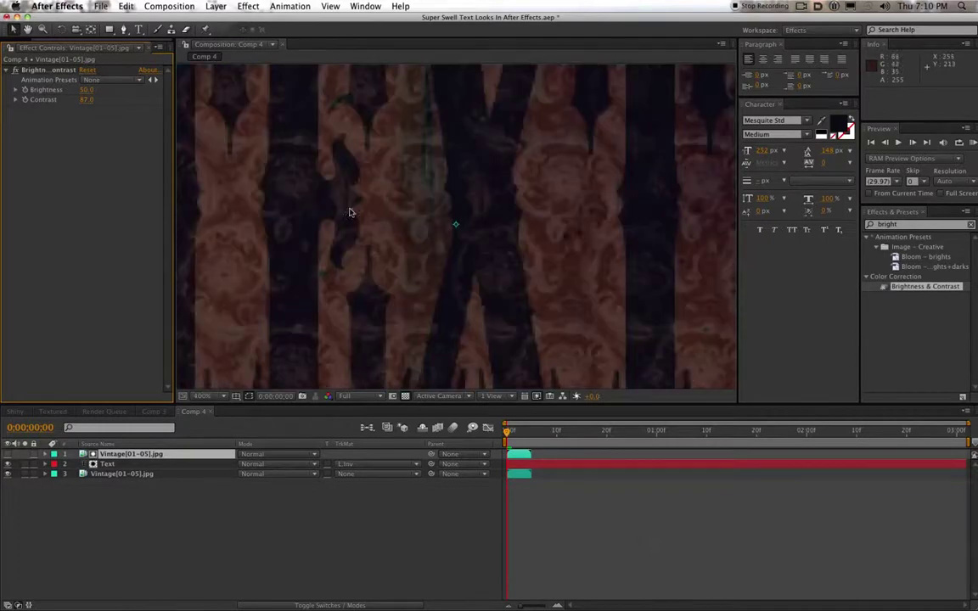
{"action": "key", "text": "space"}
{"action": "left_click_drag", "start_coordinate": [293, 168], "coordinate": [369, 261]}
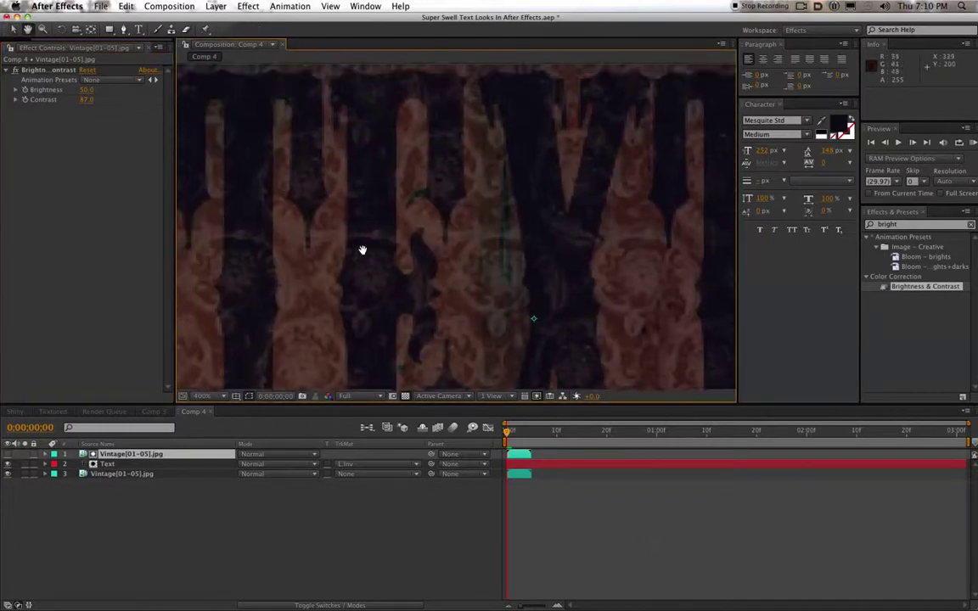
{"action": "left_click_drag", "start_coordinate": [286, 188], "coordinate": [341, 228]}
{"action": "scroll", "coordinate": [401, 195], "scroll_direction": "down", "scroll_amount": 2}
{"action": "scroll", "coordinate": [339, 218], "scroll_direction": "up", "scroll_amount": 2}
{"action": "left_click_drag", "start_coordinate": [262, 170], "coordinate": [369, 242]}
{"action": "left_click_drag", "start_coordinate": [265, 174], "coordinate": [400, 234]}
{"action": "left_click_drag", "start_coordinate": [581, 242], "coordinate": [356, 217]}
{"action": "left_click_drag", "start_coordinate": [658, 246], "coordinate": [420, 218]}
{"action": "left_click_drag", "start_coordinate": [486, 299], "coordinate": [484, 207]}
{"action": "scroll", "coordinate": [397, 260], "scroll_direction": "down", "scroll_amount": 1}
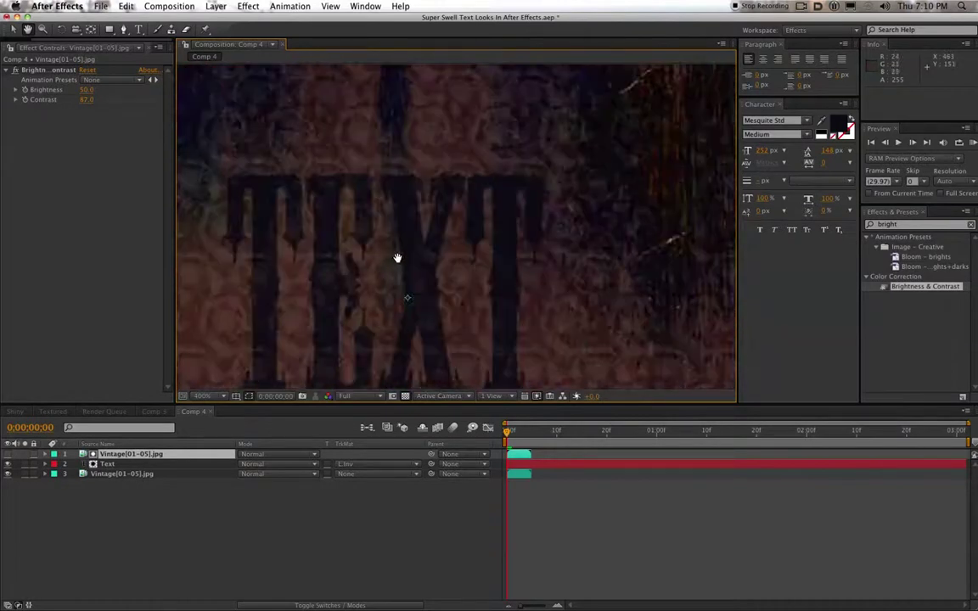
{"action": "left_click_drag", "start_coordinate": [373, 288], "coordinate": [445, 190]}
{"action": "scroll", "coordinate": [445, 190], "scroll_direction": "down", "scroll_amount": 1}
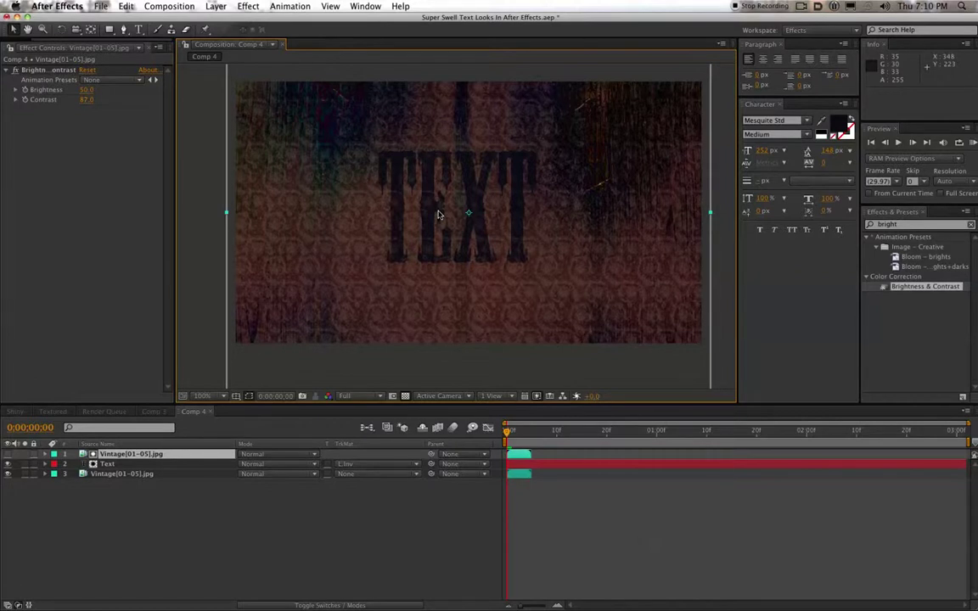
- Find the Roughen Edges effect and apply it to the Text layer
{"action": "left_click", "coordinate": [914, 225]}
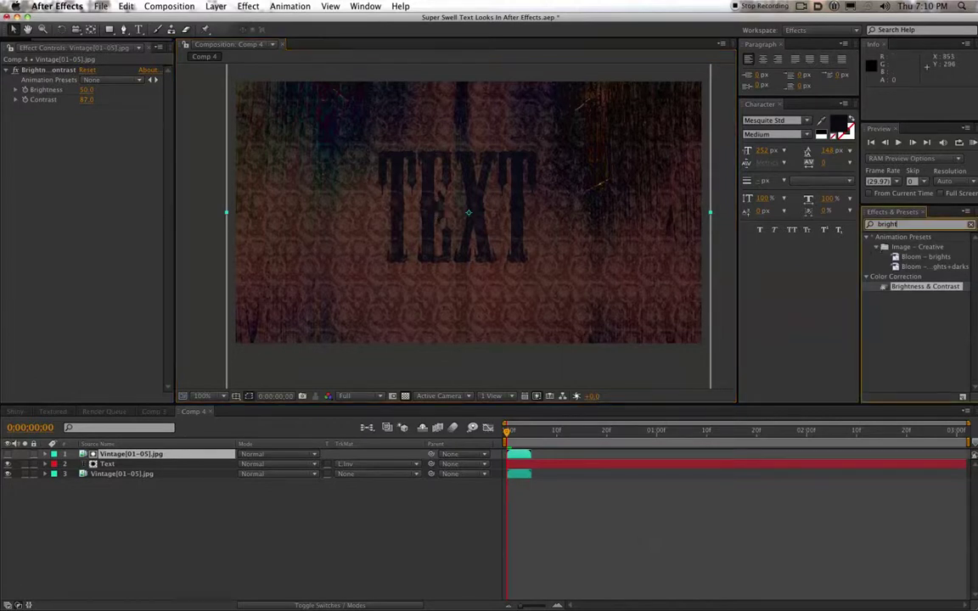
{"action": "key", "text": "BackSpace"}
{"action": "key", "text": "BackSpace"}
{"action": "key", "text": "BackSpace"}
{"action": "key", "text": "BackSpace"}
{"action": "key", "text": "BackSpace"}
{"action": "key", "text": "BackSpace"}
{"action": "type", "text": "rough"}
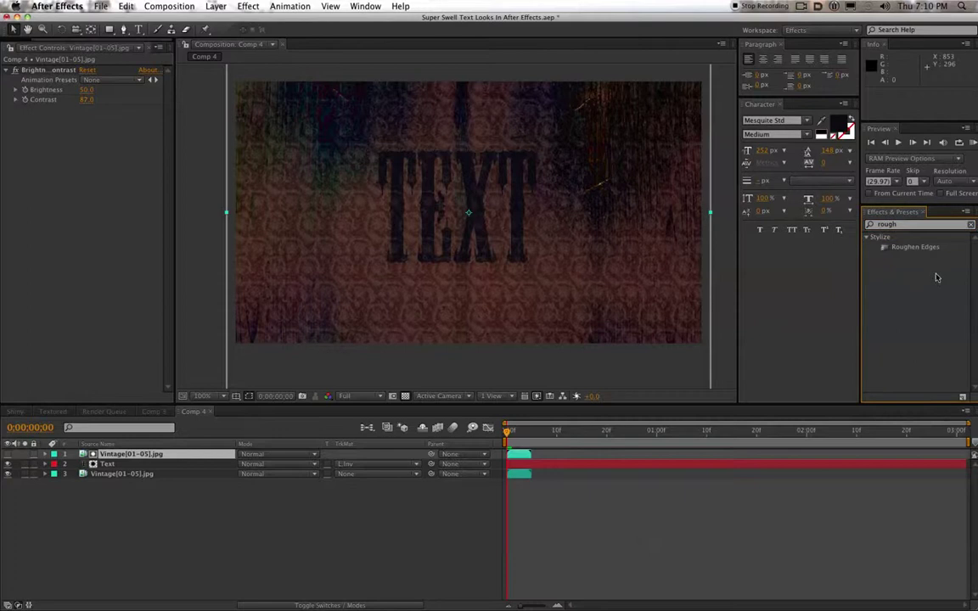
{"action": "left_click_drag", "start_coordinate": [912, 249], "coordinate": [131, 466]}
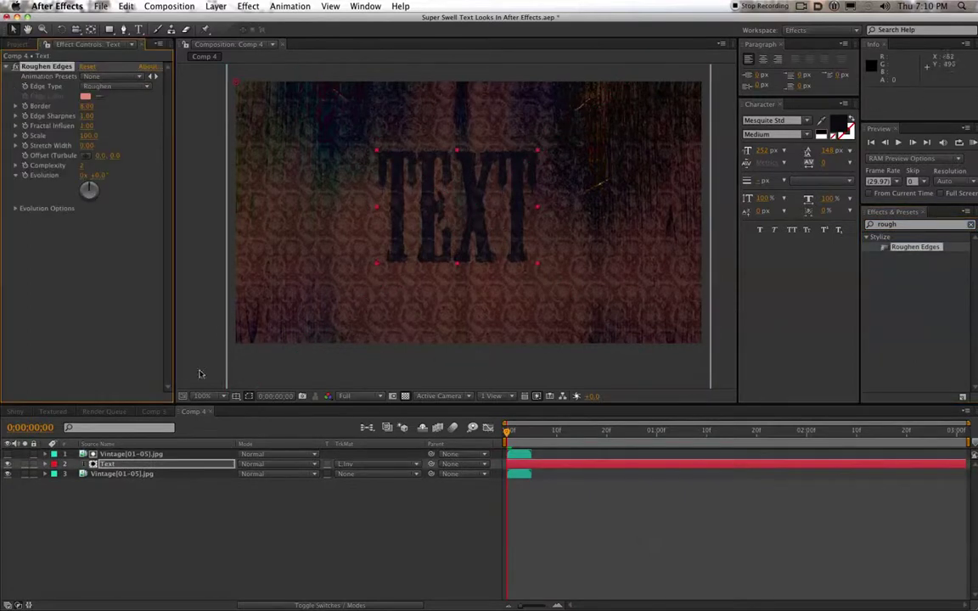
- Reduce the Text layer's Roughen Edges Border to 1.60 and Edge Sharpness to 0.07
{"action": "scroll", "coordinate": [410, 213], "scroll_direction": "up", "scroll_amount": 2}
{"action": "scroll", "coordinate": [399, 210], "scroll_direction": "up", "scroll_amount": 2}
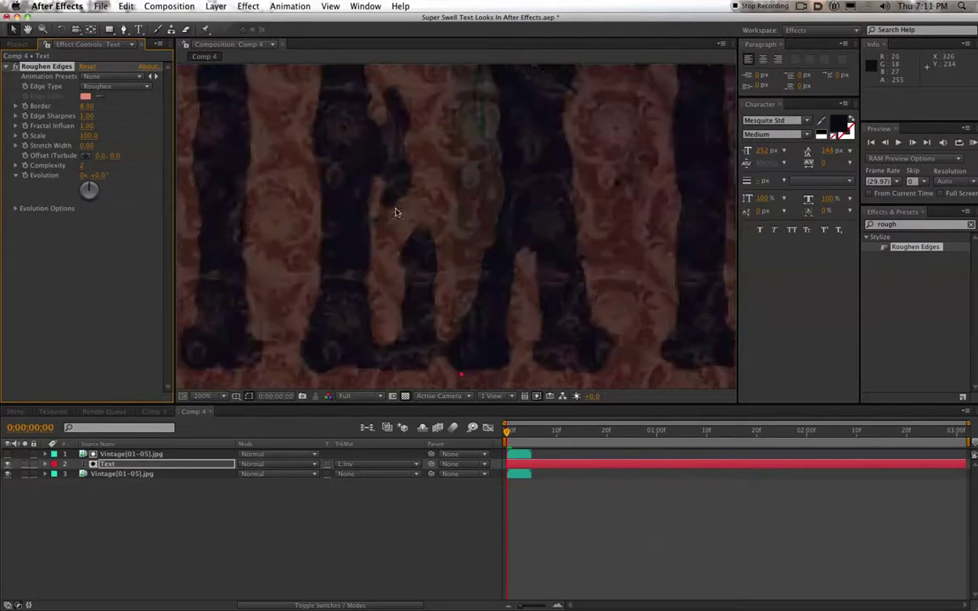
{"action": "scroll", "coordinate": [251, 191], "scroll_direction": "up", "scroll_amount": 1}
{"action": "key", "text": "space"}
{"action": "left_click_drag", "start_coordinate": [244, 185], "coordinate": [335, 207]}
{"action": "scroll", "coordinate": [337, 204], "scroll_direction": "down", "scroll_amount": 1}
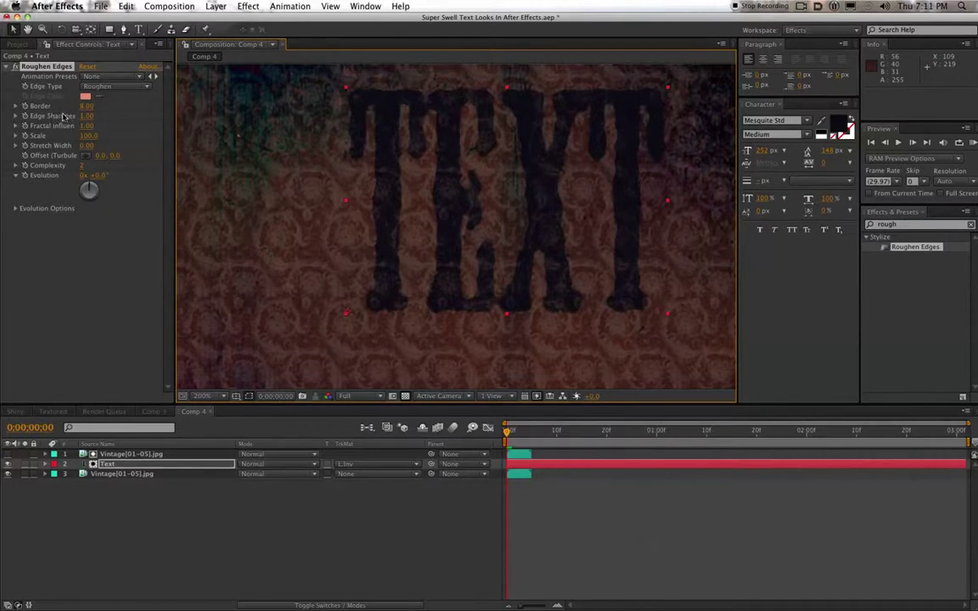
{"action": "left_click_drag", "start_coordinate": [87, 107], "coordinate": [75, 111]}
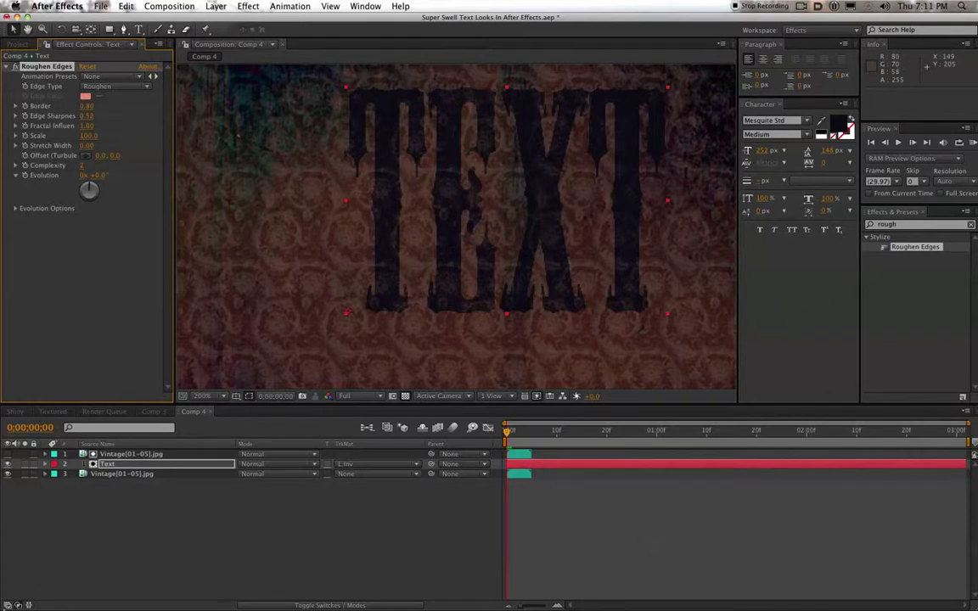
{"action": "key", "text": "F11"}
{"action": "key", "text": "F11"}
{"action": "left_click_drag", "start_coordinate": [85, 108], "coordinate": [49, 110]}
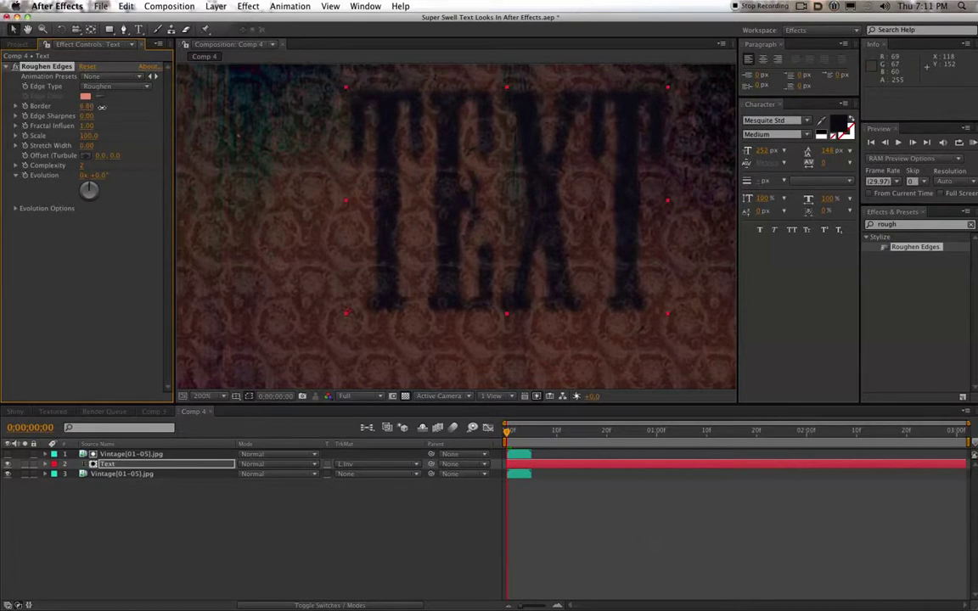
{"action": "mouse_move", "coordinate": [79, 109]}
{"action": "left_mouse_down"}
{"action": "mouse_move", "coordinate": [105, 110]}
{"action": "mouse_move", "coordinate": [67, 108]}
{"action": "left_mouse_up"}
- Raise the Roughen Edges Edge Sharpness to 0.10 and the Border to 2.80
{"action": "left_click", "coordinate": [86, 117]}
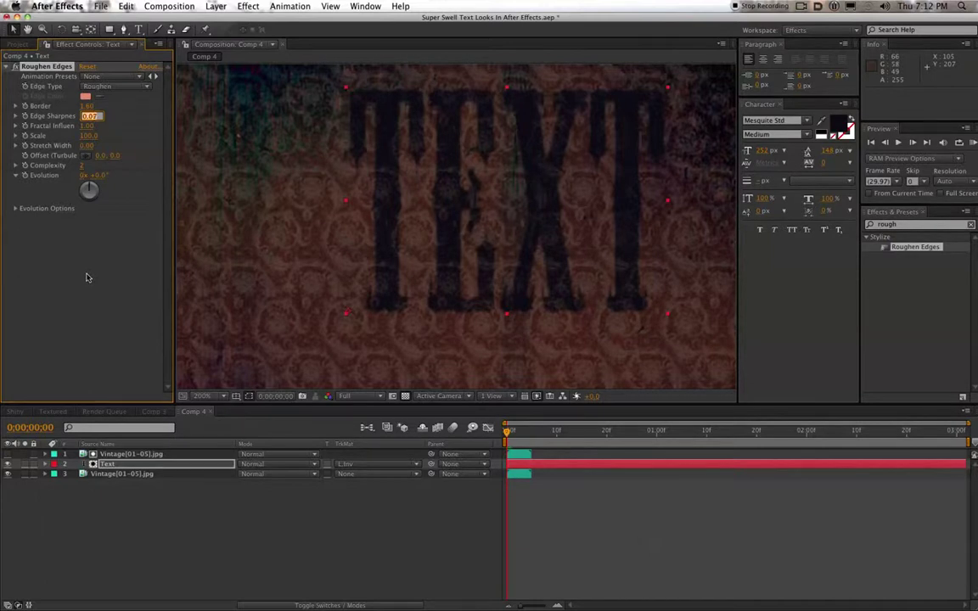
{"action": "key", "text": "Up"}
{"action": "key", "text": "Up"}
{"action": "key", "text": "Up"}
{"action": "key", "text": "Up"}
{"action": "key", "text": "Up"}
{"action": "left_click", "coordinate": [87, 106]}
{"action": "key", "text": "Up"}
{"action": "key", "text": "Up"}
{"action": "key", "text": "Up"}
{"action": "key", "text": "Up"}
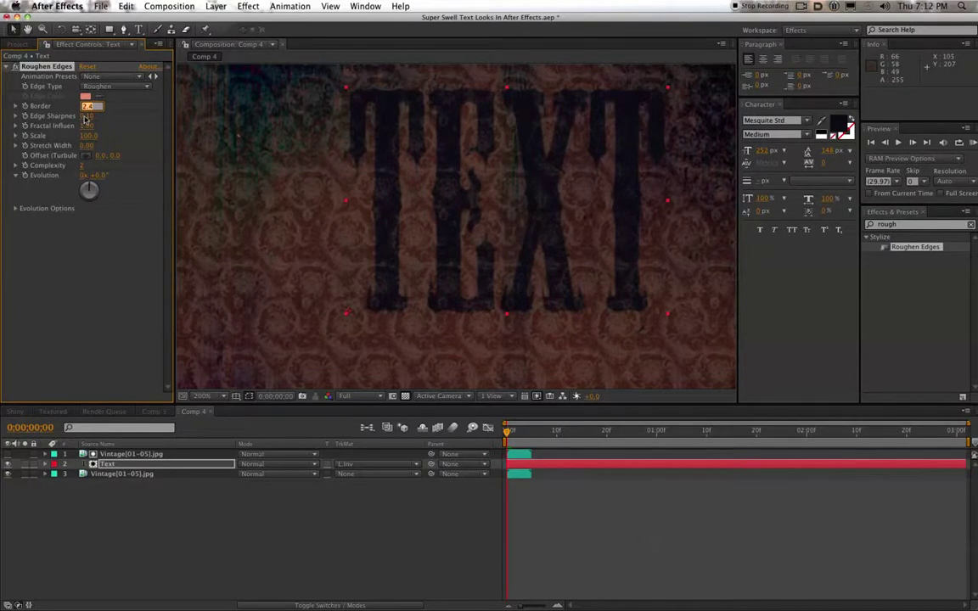
{"action": "key", "text": "Up"}
{"action": "key", "text": "Up"}
- Compare the letter edges with Roughen Edges disabled and enabled again, close up and in the full frame
{"action": "scroll", "coordinate": [373, 189], "scroll_direction": "up", "scroll_amount": 1}
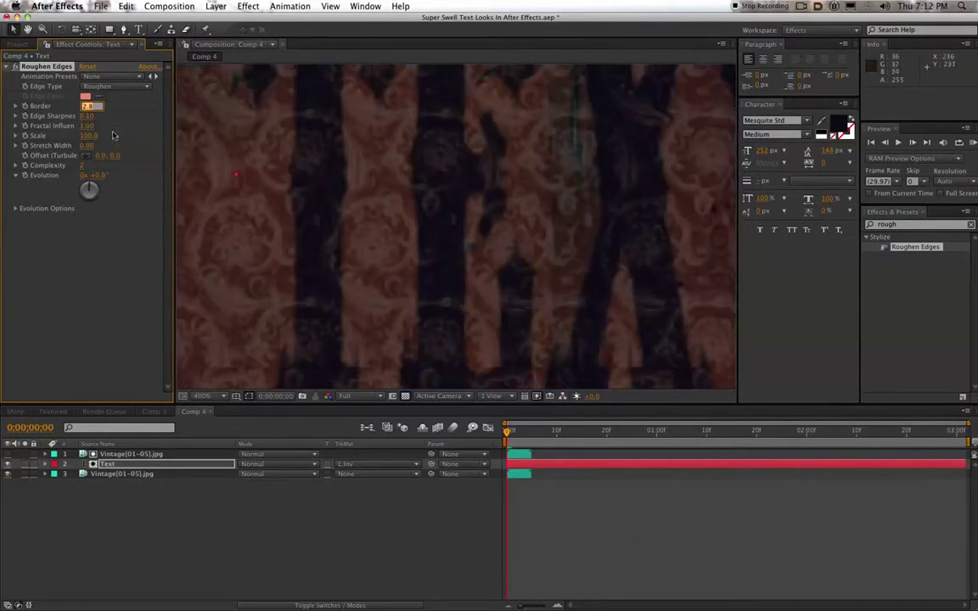
{"action": "left_click", "coordinate": [15, 67]}
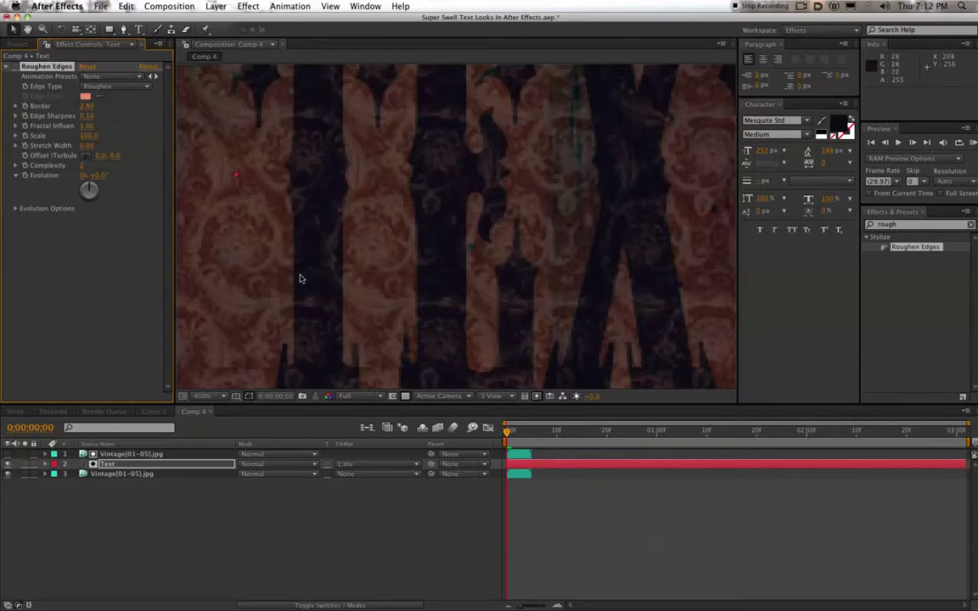
{"action": "left_click", "coordinate": [15, 68]}
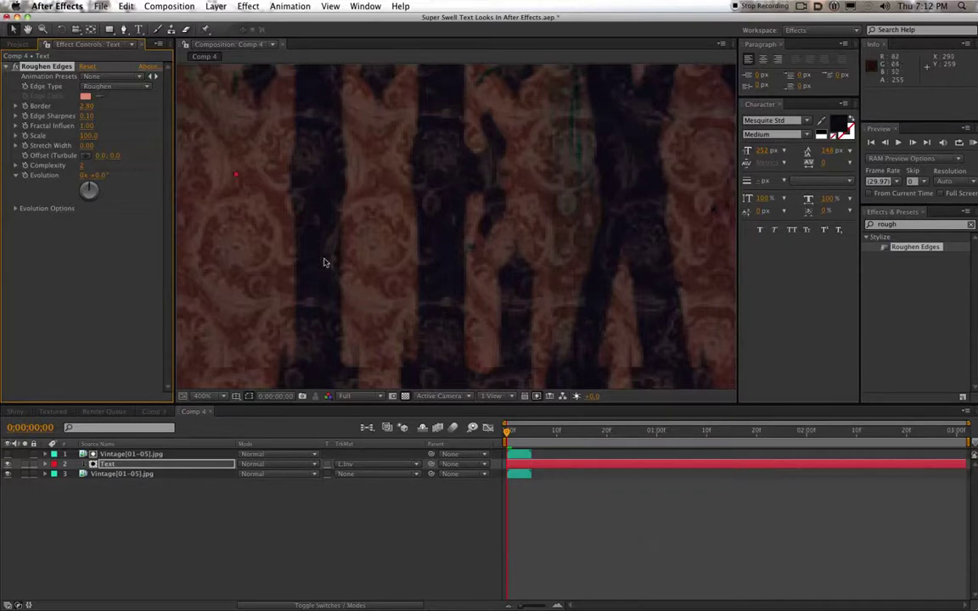
{"action": "key", "text": "comma"}
{"action": "key", "text": "comma"}
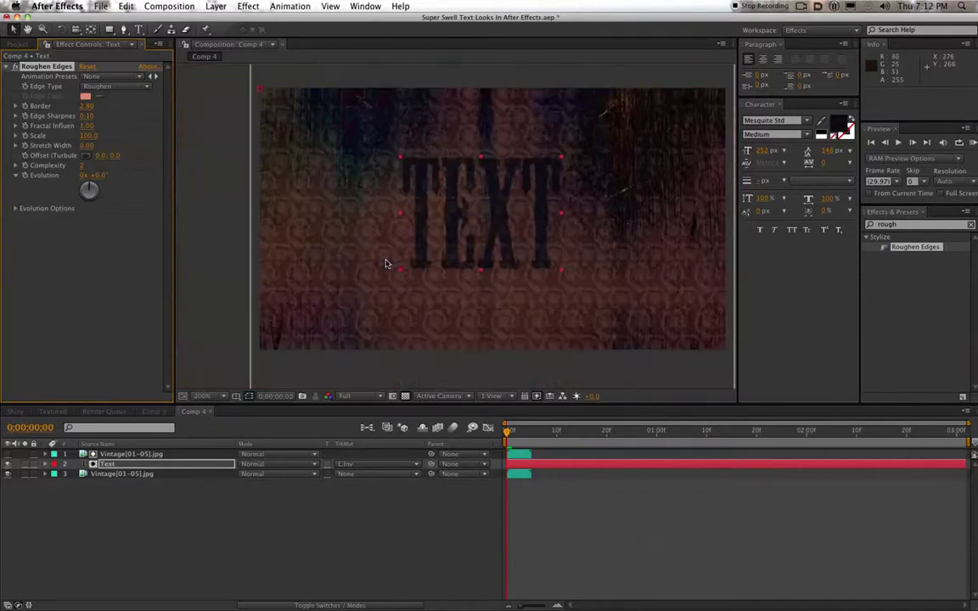
- Open Comp 2 and check which effects are applied to its Tired text layer
{"action": "left_click", "coordinate": [901, 224]}
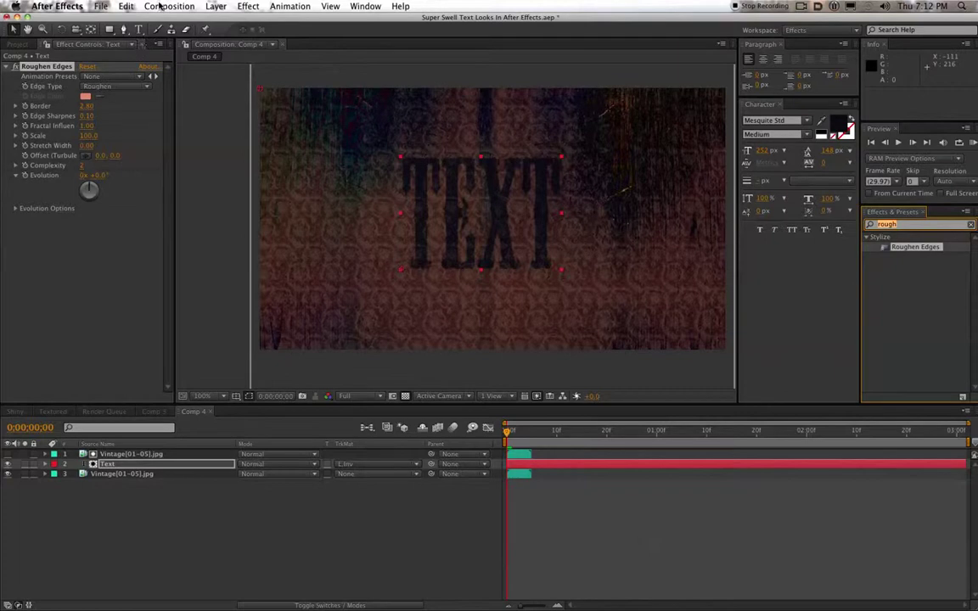
{"action": "left_click", "coordinate": [17, 44]}
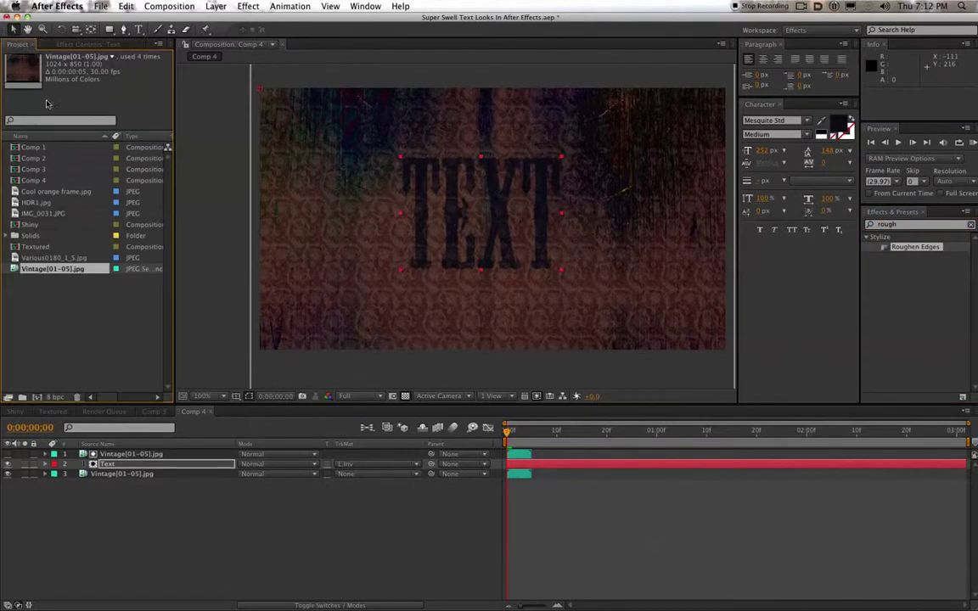
{"action": "left_click", "coordinate": [38, 181]}
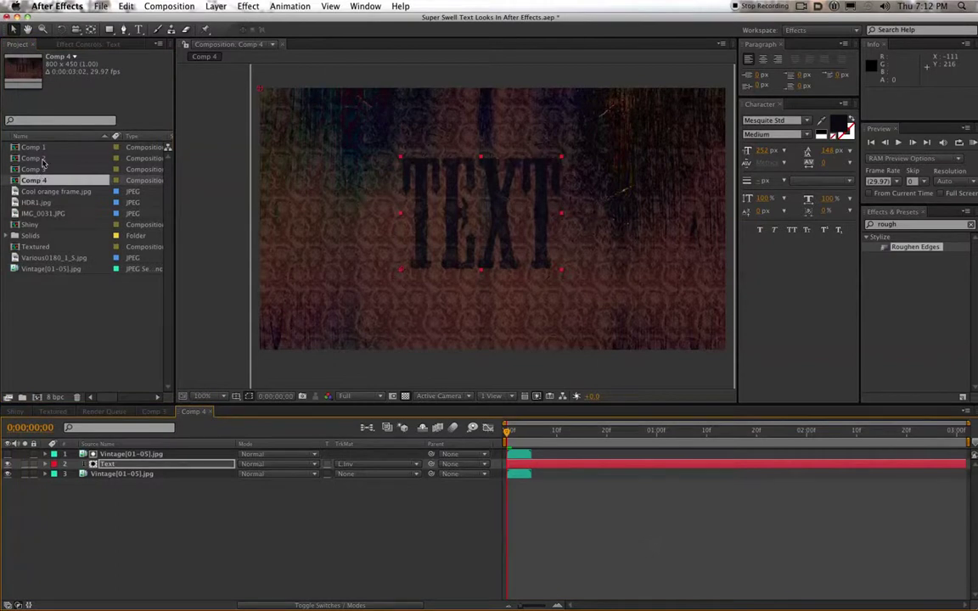
{"action": "double_click", "coordinate": [43, 160]}
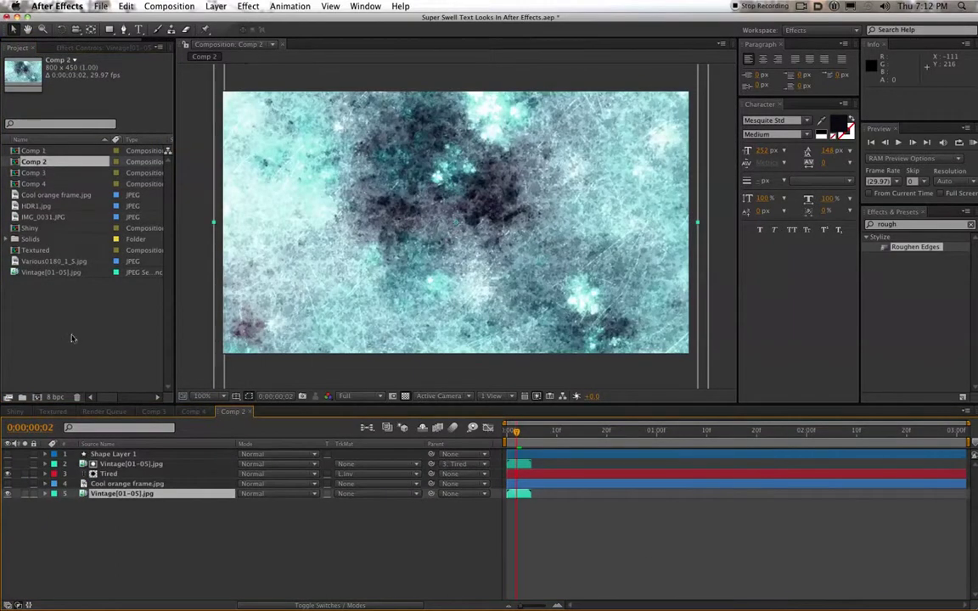
{"action": "left_click", "coordinate": [96, 474]}
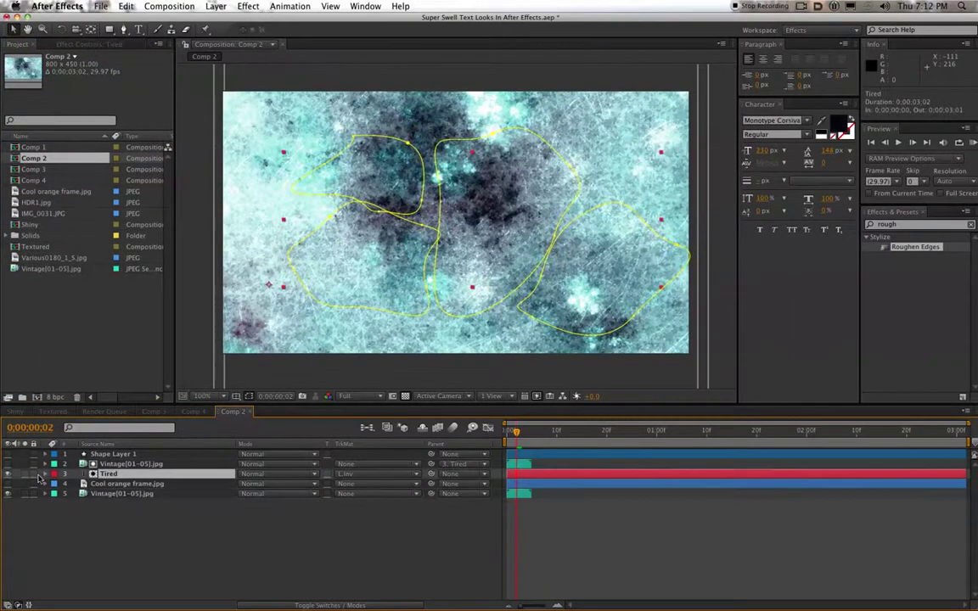
{"action": "left_click", "coordinate": [61, 44]}
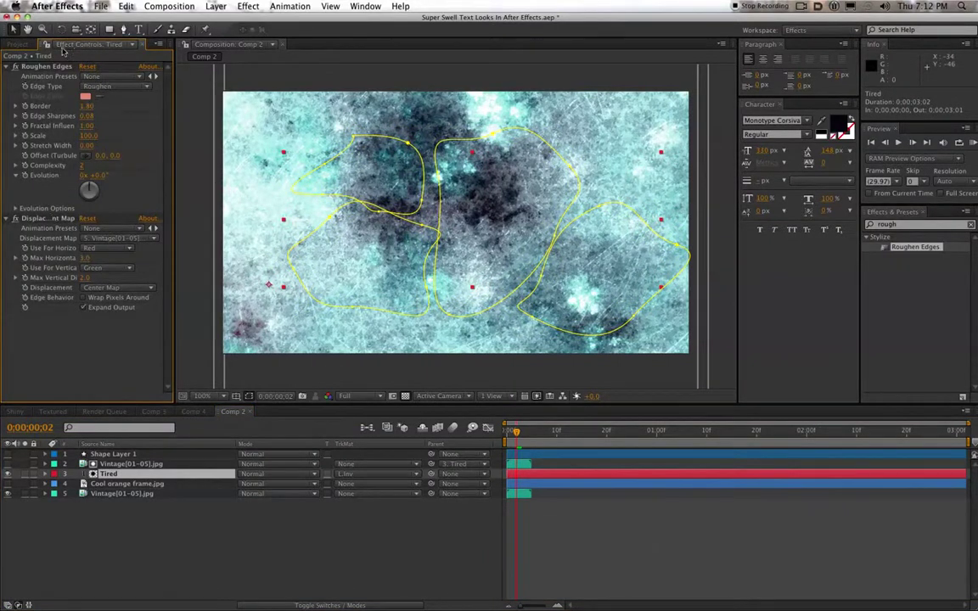
{"action": "left_click", "coordinate": [17, 44]}
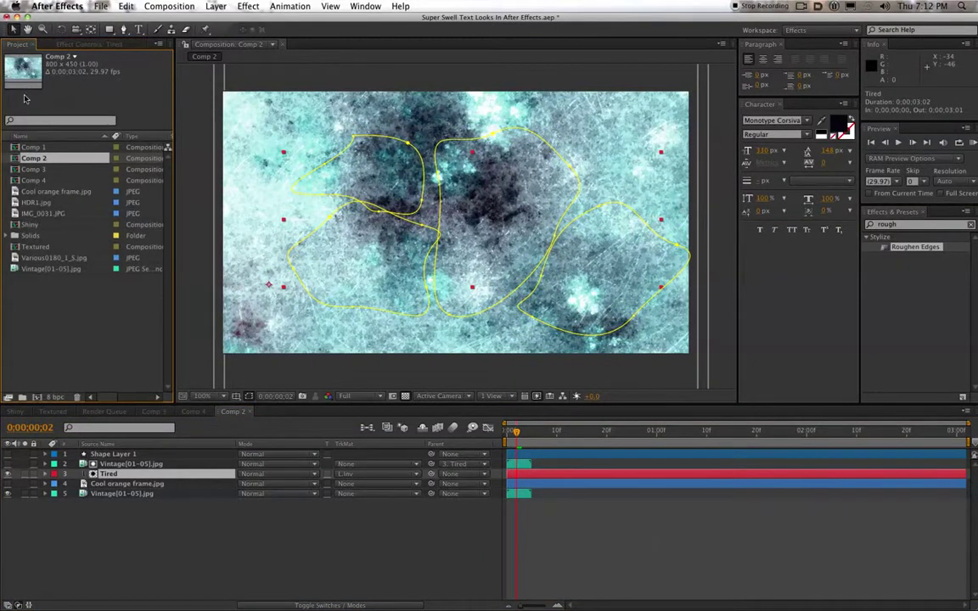
- Return to Comp 4, search the effects for "disp" and apply Time Displacement to the Text layer
{"action": "left_click", "coordinate": [189, 415]}
{"action": "left_click", "coordinate": [935, 224]}
{"action": "key", "text": "super+a"}
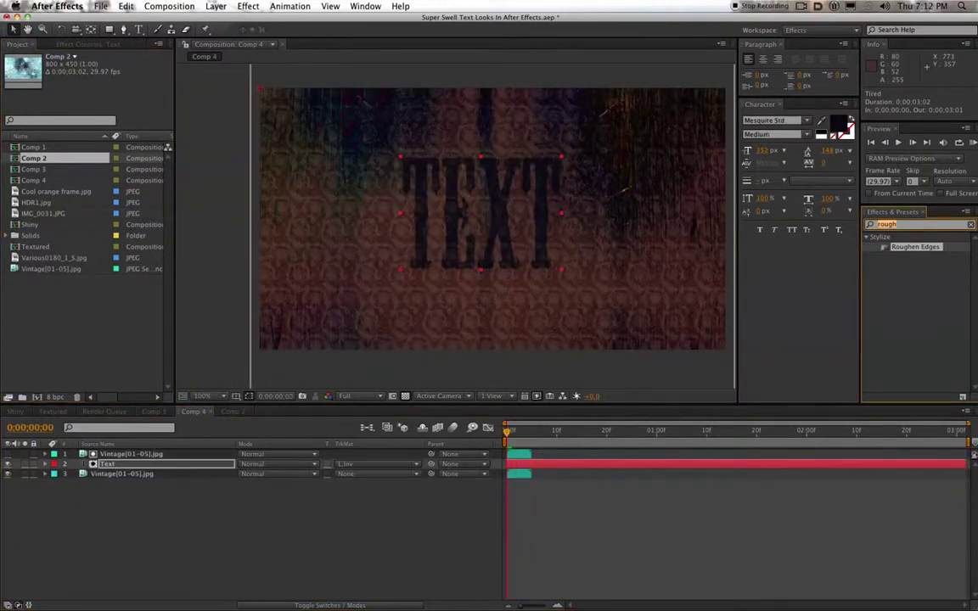
{"action": "type", "text": "disp"}
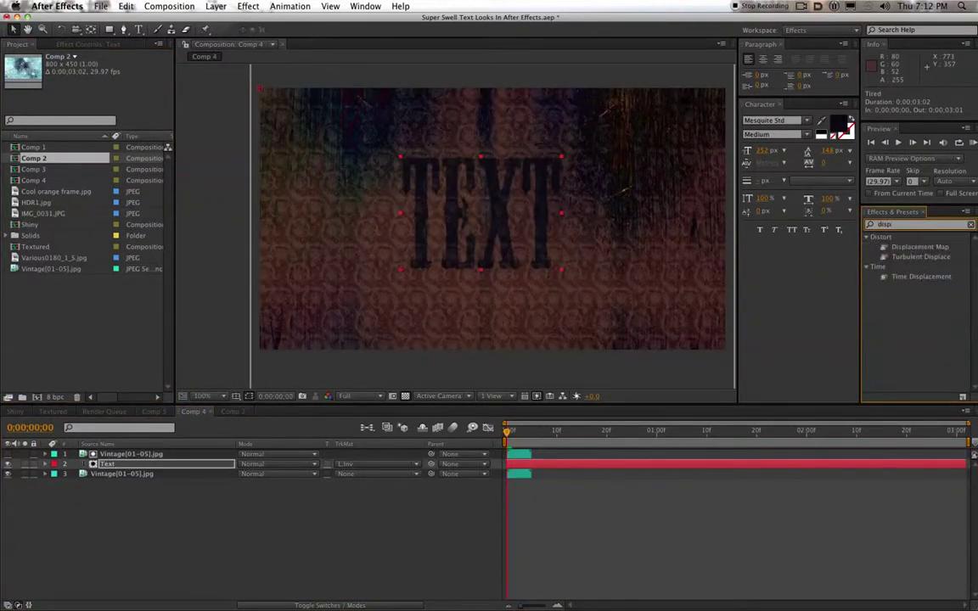
{"action": "left_click_drag", "start_coordinate": [918, 278], "coordinate": [166, 464]}
- Set the Text layer's Time Displacement maximum displacement to 1.2 while checking the letters close up
{"action": "scroll", "coordinate": [395, 240], "scroll_direction": "up", "scroll_amount": 2}
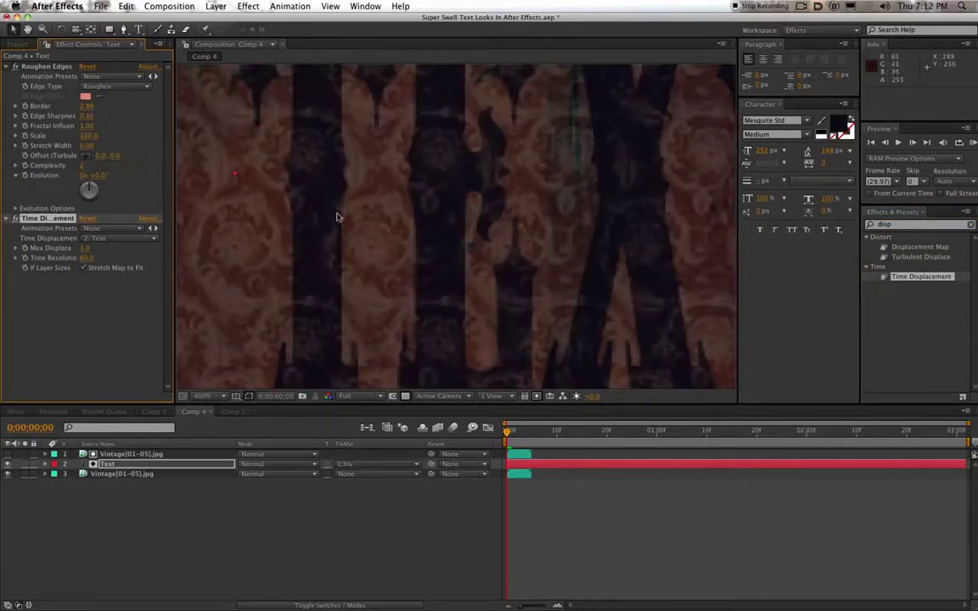
{"action": "left_click_drag", "start_coordinate": [330, 186], "coordinate": [392, 270]}
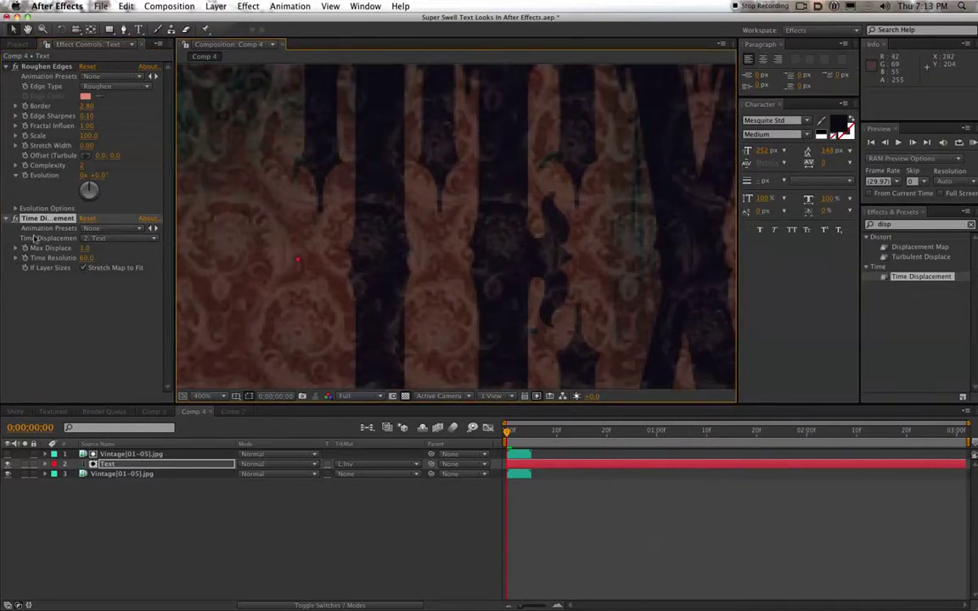
{"action": "left_click_drag", "start_coordinate": [85, 252], "coordinate": [97, 252]}
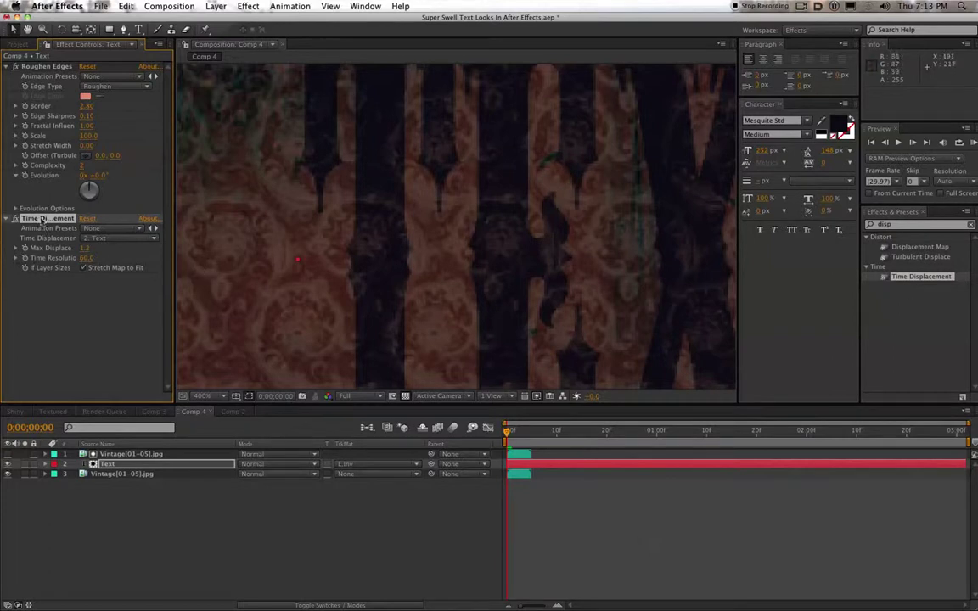
- Replace the Text layer's Time Displacement with Displacement Map, using layer 3 Vintage[01-05].jpg as the map layer
{"action": "key", "text": "Delete"}
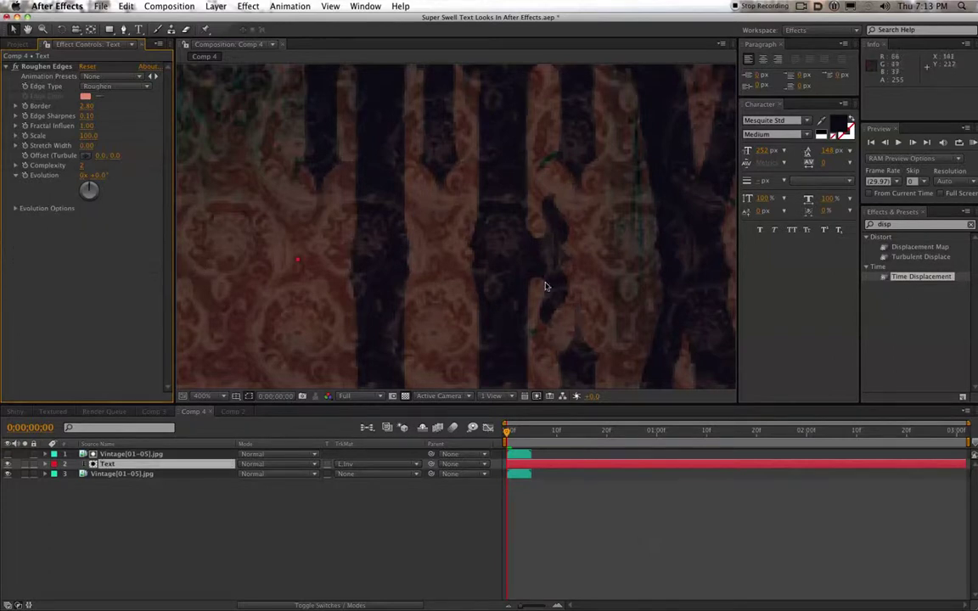
{"action": "left_click", "coordinate": [896, 252]}
{"action": "left_click_drag", "start_coordinate": [847, 277], "coordinate": [105, 465]}
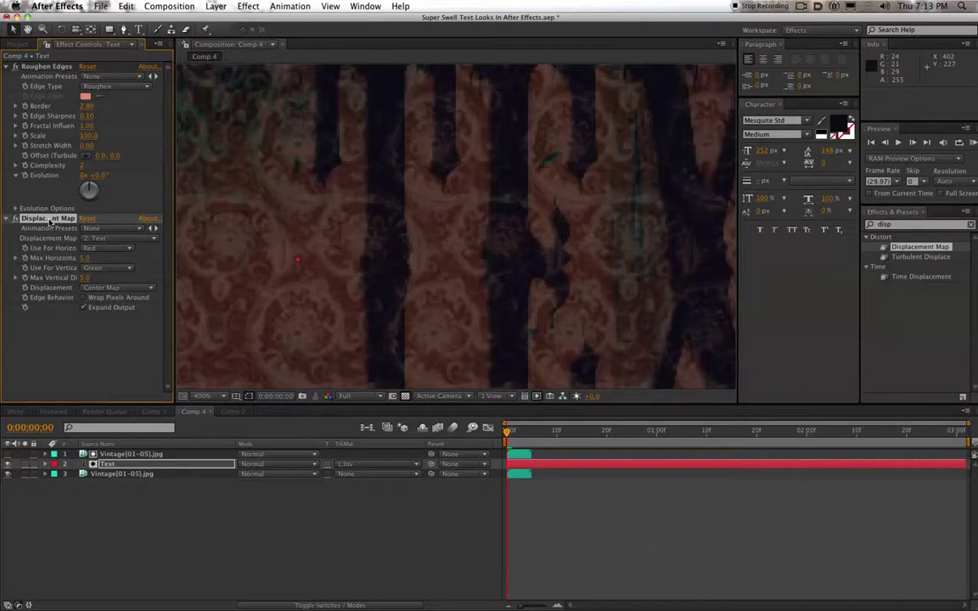
{"action": "left_click", "coordinate": [105, 241]}
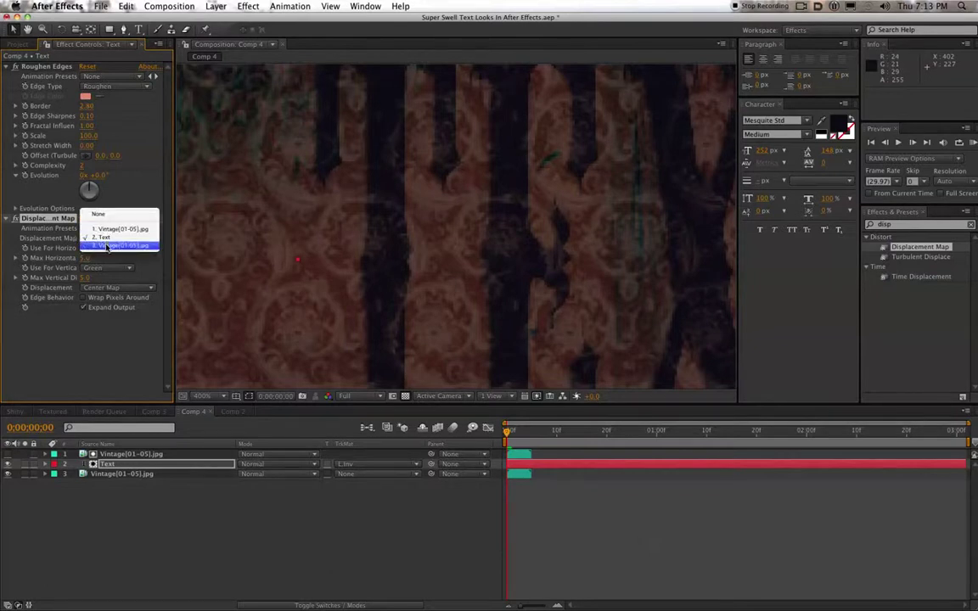
{"action": "left_click", "coordinate": [113, 246]}
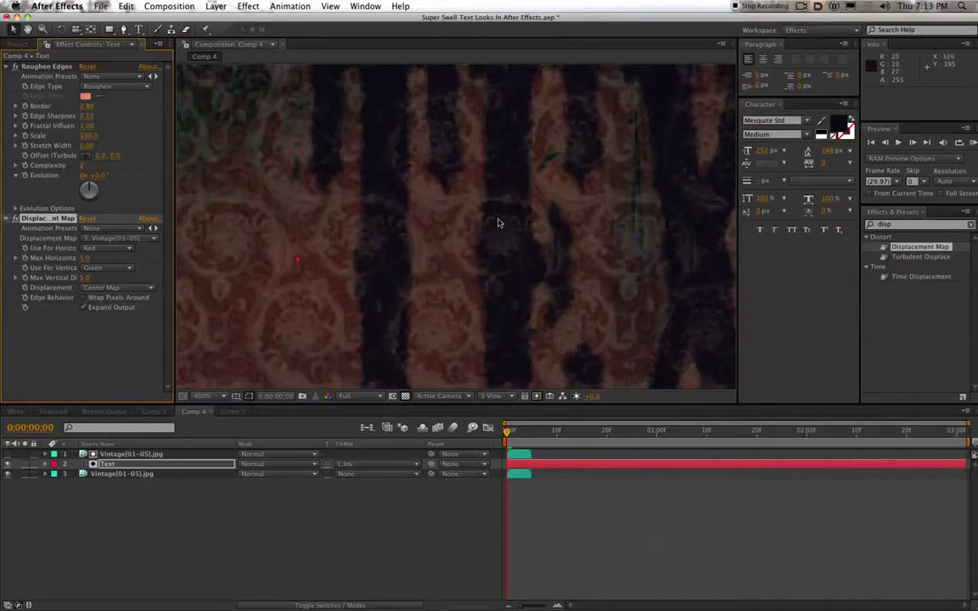
- Examine the displaced letter edges close up along the lower part of the word
{"action": "key", "text": "space"}
{"action": "left_click_drag", "start_coordinate": [526, 256], "coordinate": [435, 160]}
{"action": "left_click_drag", "start_coordinate": [476, 224], "coordinate": [450, 181]}
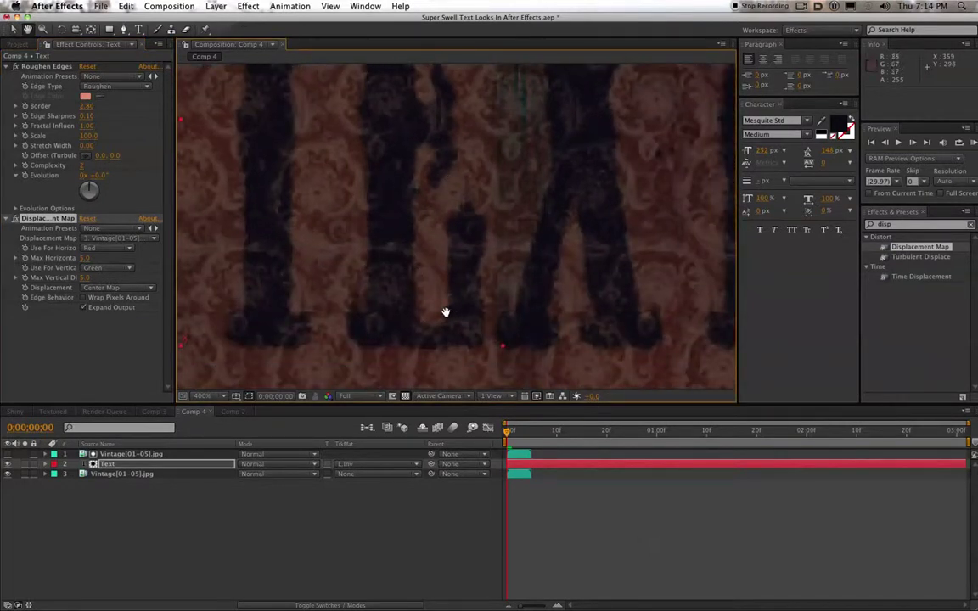
{"action": "key", "text": "period"}
{"action": "left_click_drag", "start_coordinate": [464, 314], "coordinate": [490, 180]}
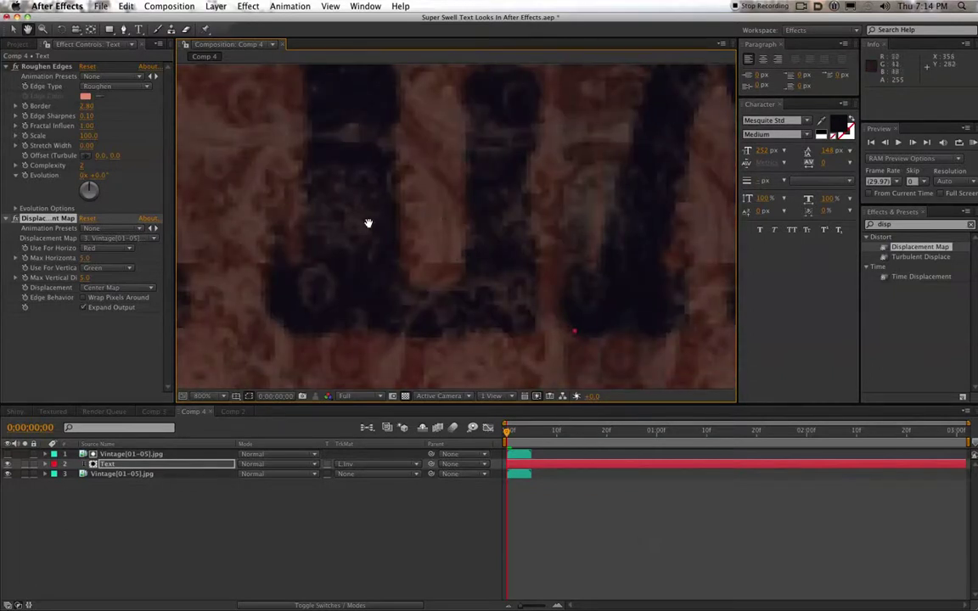
{"action": "key", "text": "comma"}
{"action": "key", "text": "v"}
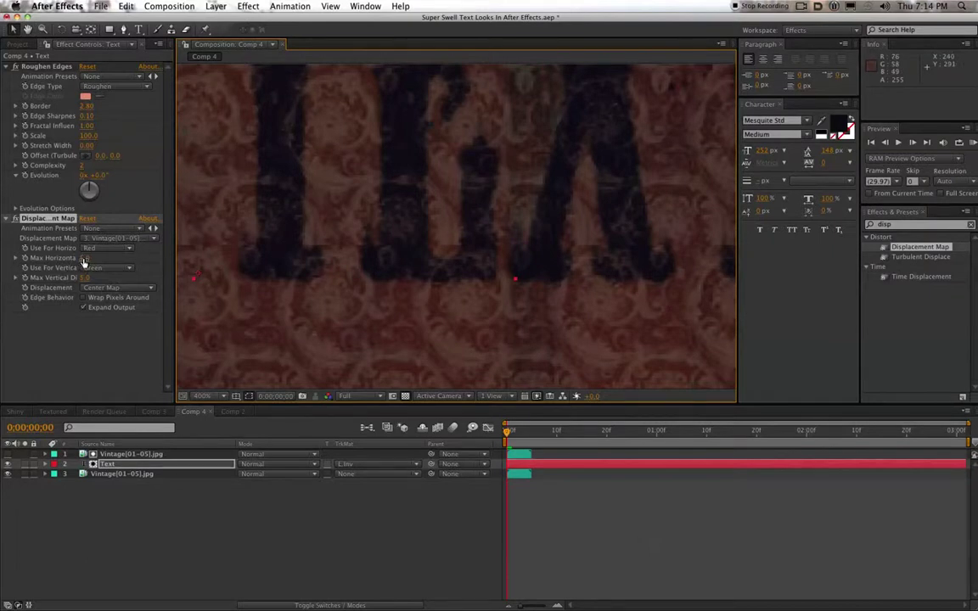
- Set the Displacement Map's maximum horizontal and maximum vertical displacement to 2
{"action": "mouse_move", "coordinate": [84, 261]}
{"action": "left_mouse_down"}
{"action": "mouse_move", "coordinate": [74, 260]}
{"action": "mouse_move", "coordinate": [83, 263]}
{"action": "left_mouse_up"}
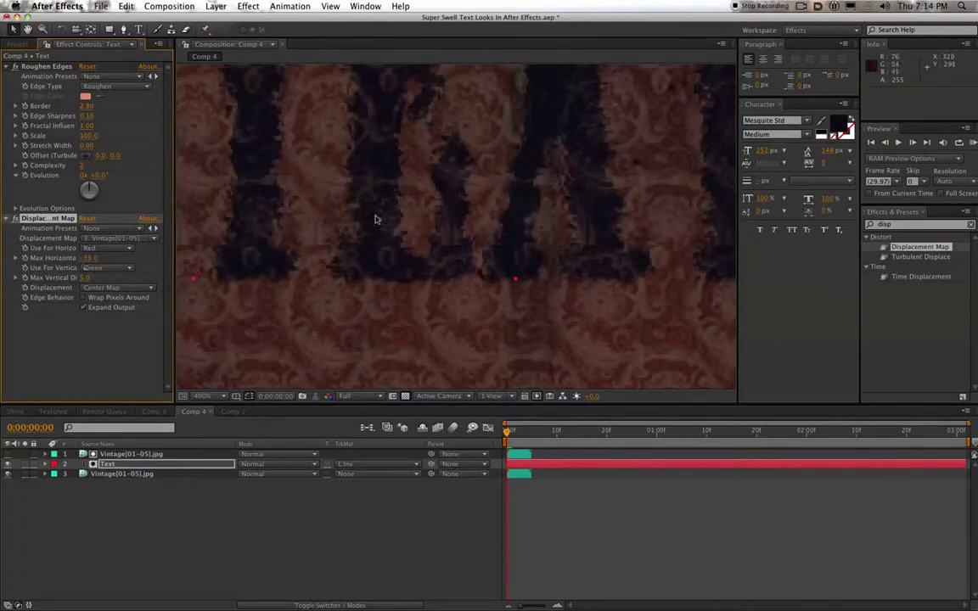
{"action": "left_click", "coordinate": [86, 258]}
{"action": "type", "text": "2"}
{"action": "key", "text": "Return"}
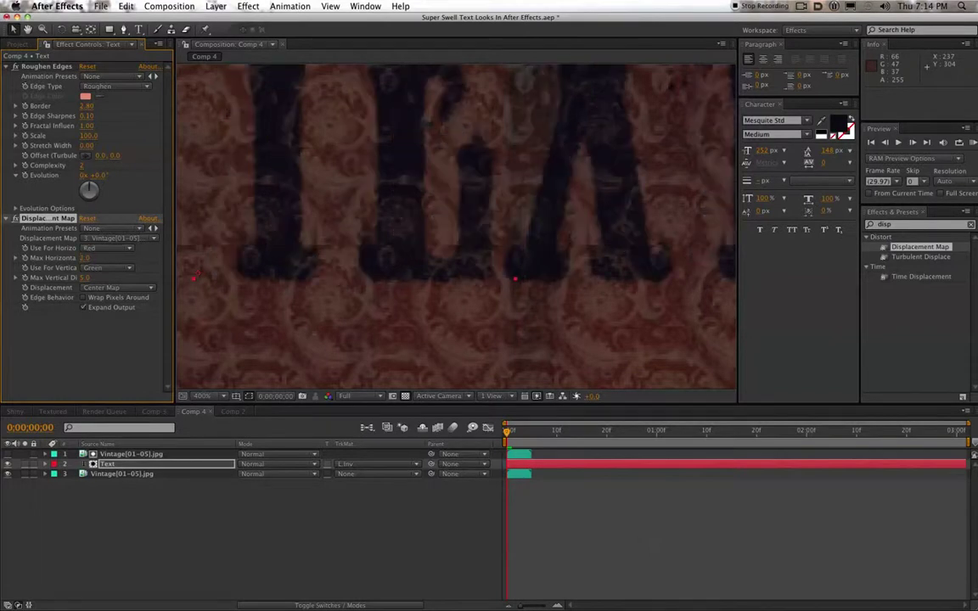
{"action": "left_click", "coordinate": [86, 278]}
{"action": "type", "text": "2"}
{"action": "key", "text": "Return"}
- Compare the whole word with its Displacement Map and Roughen Edges effects disabled and enabled
{"action": "key", "text": "comma"}
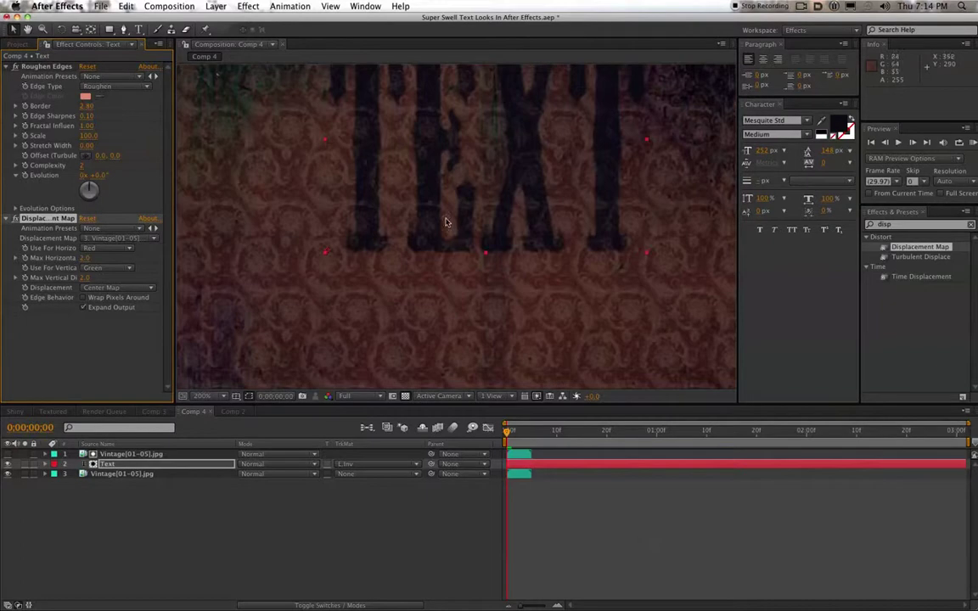
{"action": "left_click_drag", "start_coordinate": [467, 176], "coordinate": [450, 270]}
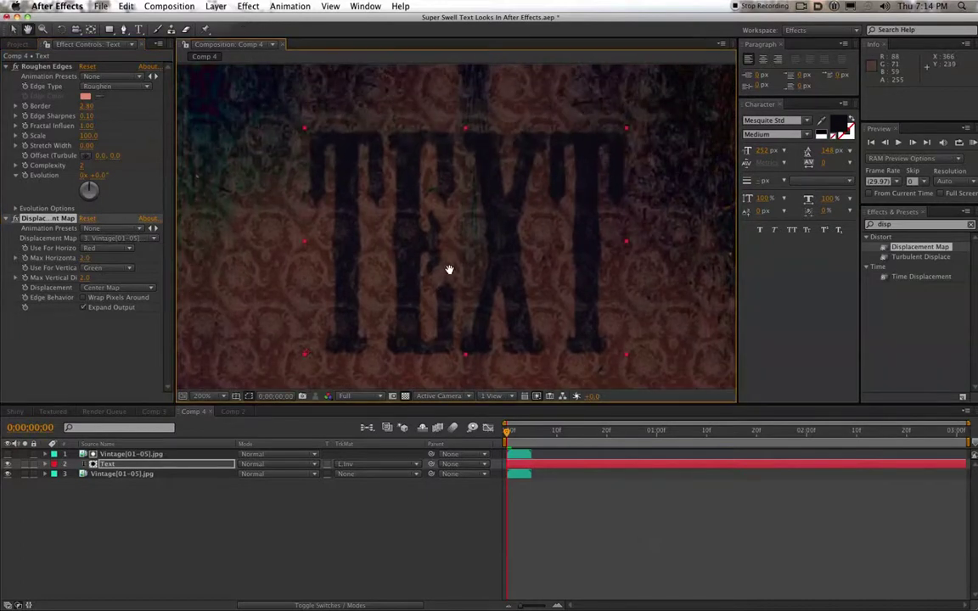
{"action": "left_click", "coordinate": [15, 219]}
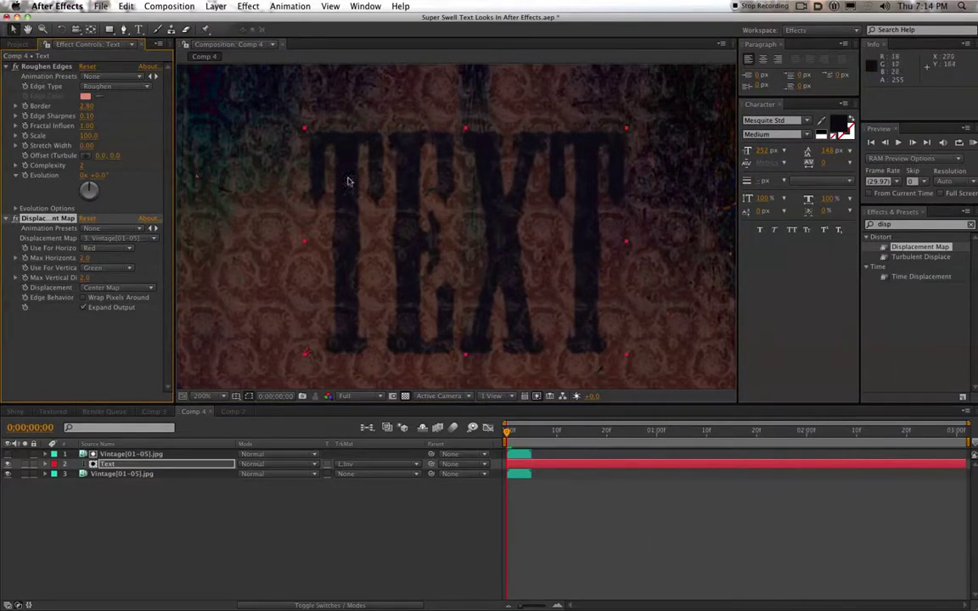
{"action": "left_click", "coordinate": [9, 219]}
{"action": "left_click", "coordinate": [6, 66]}
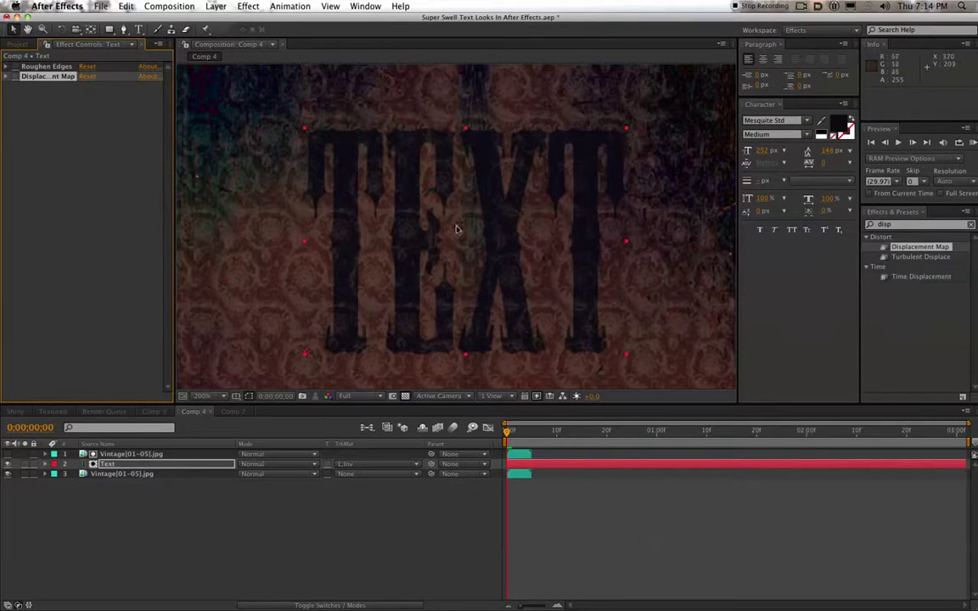
{"action": "left_click", "coordinate": [15, 67]}
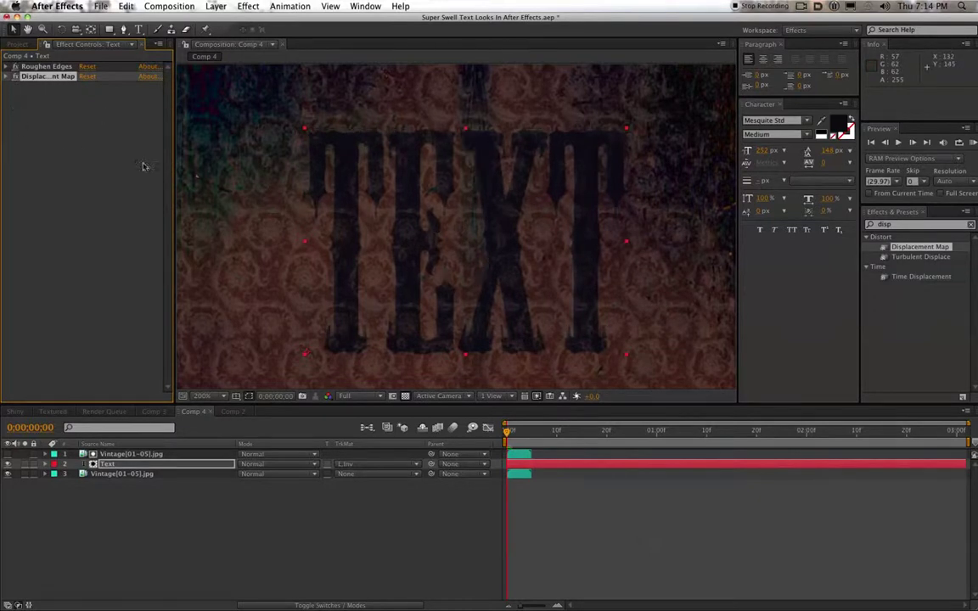
- Set the Displacement Map's maximum horizontal and maximum vertical displacement to 1
{"action": "left_click", "coordinate": [7, 77]}
{"action": "left_click", "coordinate": [85, 116]}
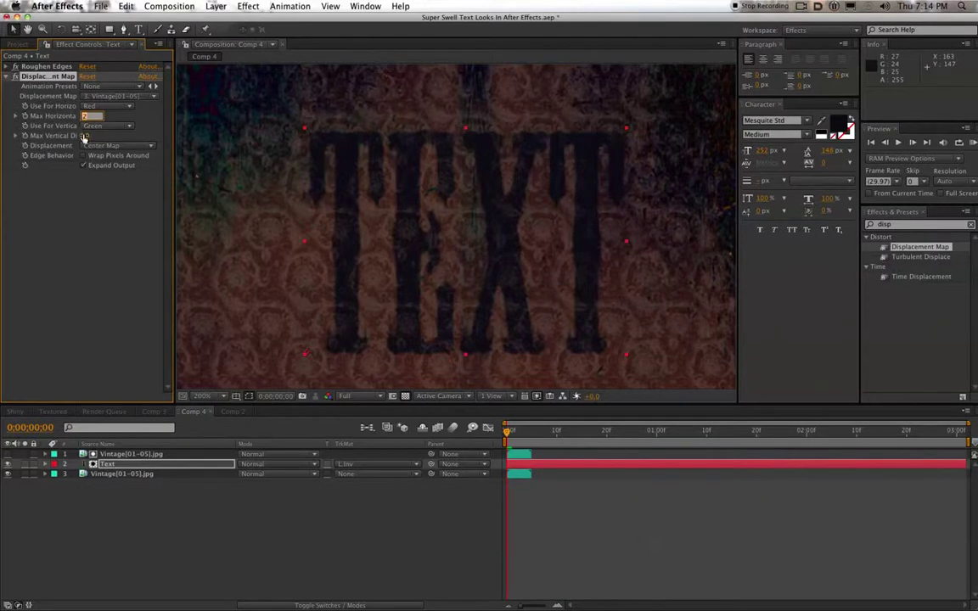
{"action": "left_click", "coordinate": [85, 136]}
{"action": "type", "text": "1"}
{"action": "left_click", "coordinate": [82, 196]}
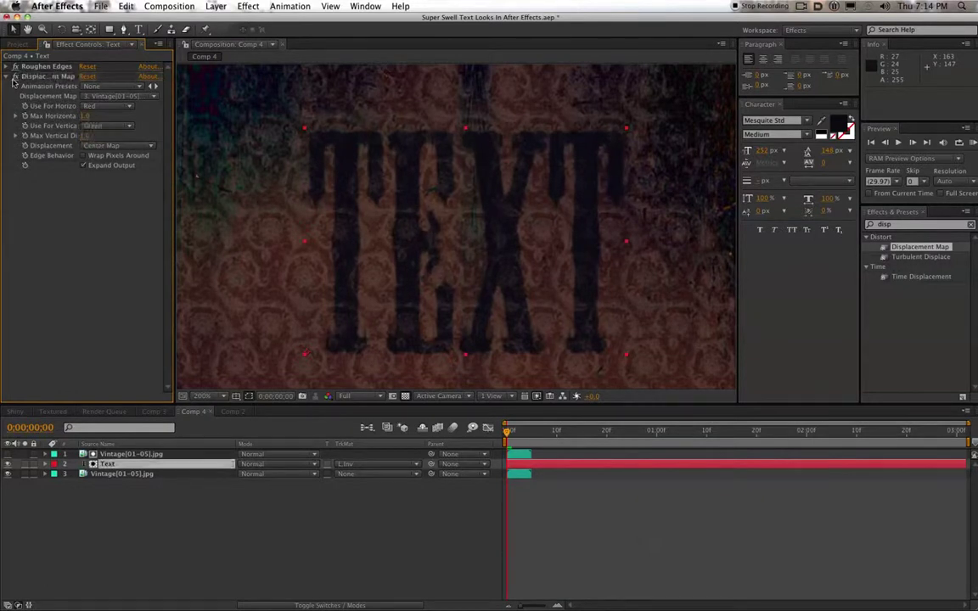
{"action": "left_click", "coordinate": [6, 78]}
- Set the Text layer's Roughen Edges edge sharpness to 0.24 and save the project
{"action": "left_click", "coordinate": [7, 66]}
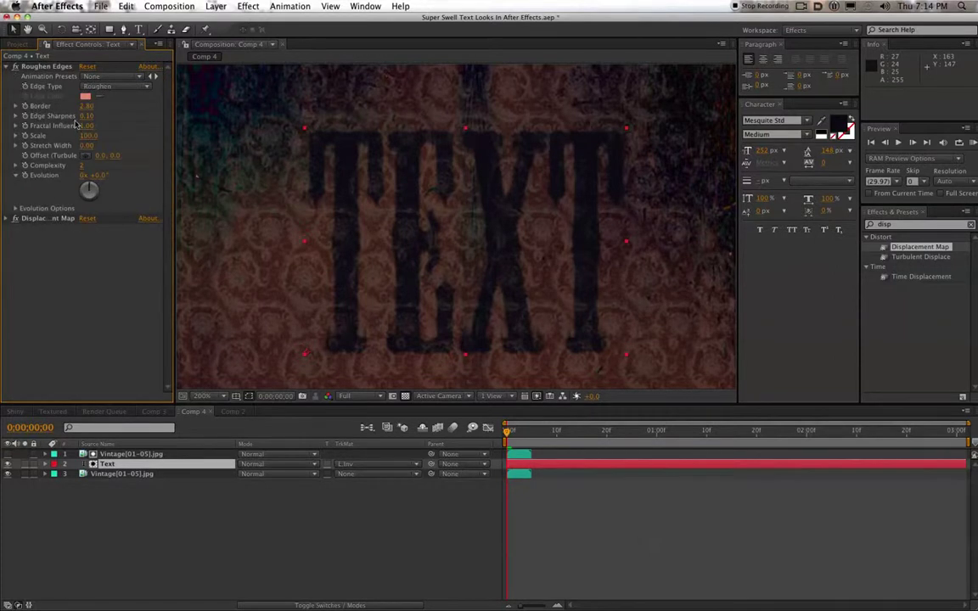
{"action": "left_click", "coordinate": [85, 117]}
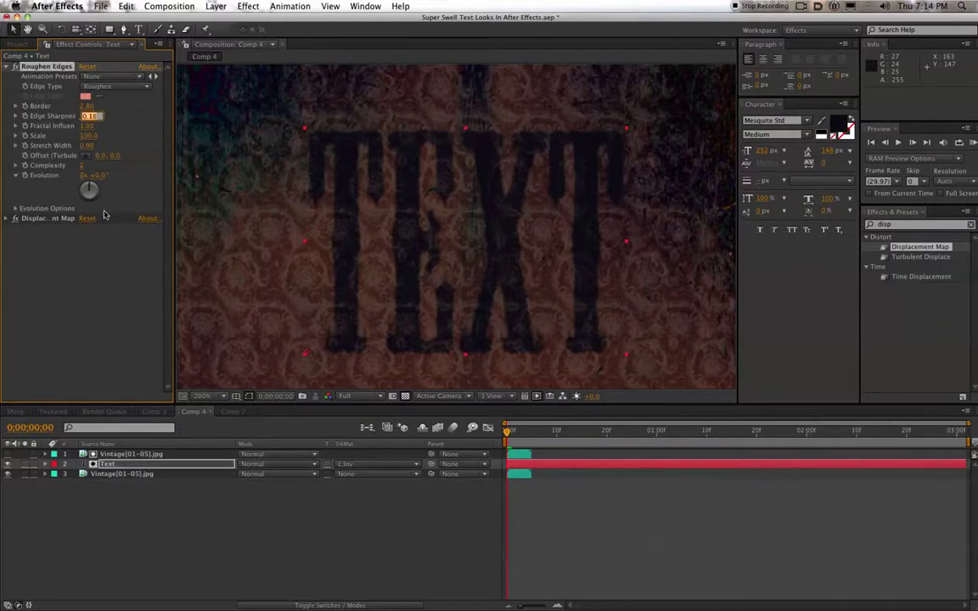
{"action": "type", "text": "1"}
{"action": "left_click", "coordinate": [107, 267]}
{"action": "key", "text": "super+s"}
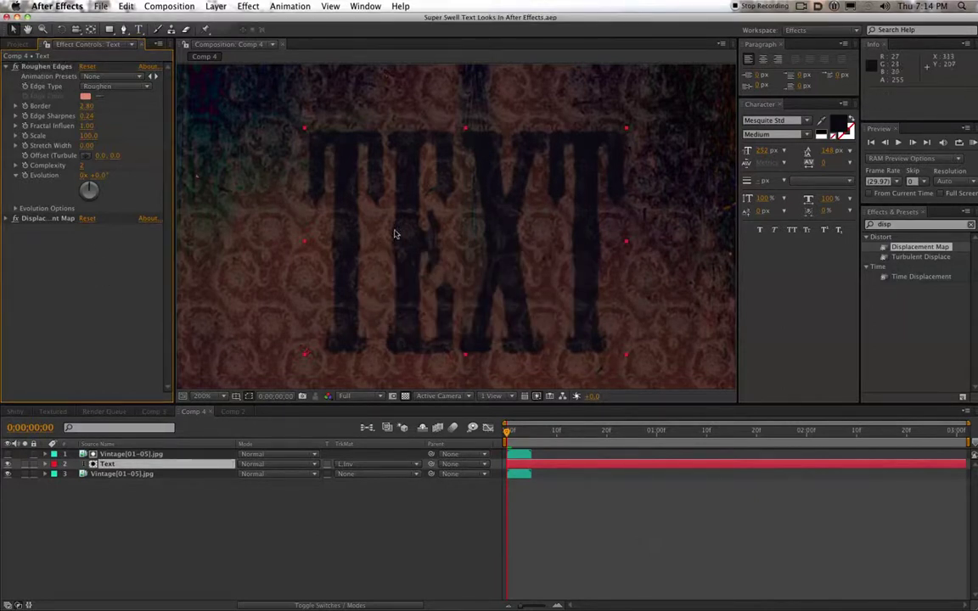
- Check the Comp 4 look in the full frame, glance at Comp 2, and open the Textured composition
{"action": "scroll", "coordinate": [408, 236], "scroll_direction": "down", "scroll_amount": 2}
{"action": "scroll", "coordinate": [410, 236], "scroll_direction": "up", "scroll_amount": 1}
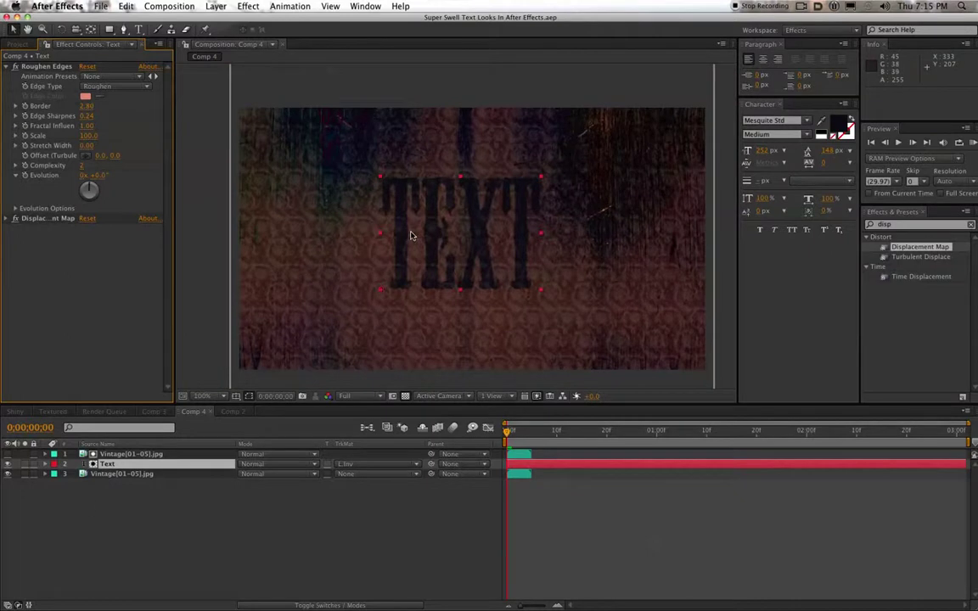
{"action": "left_click", "coordinate": [155, 412]}
{"action": "left_click", "coordinate": [235, 413]}
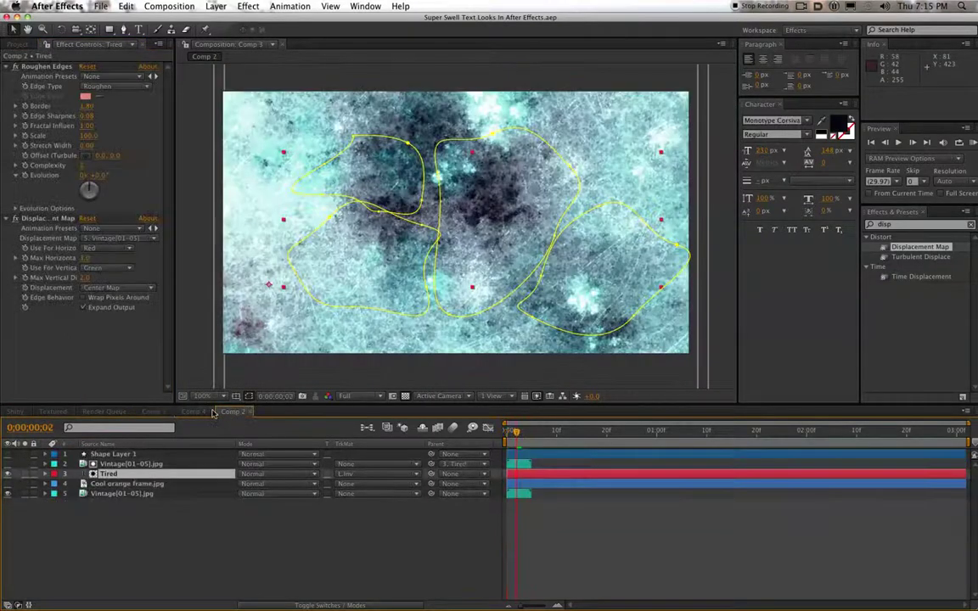
{"action": "left_click", "coordinate": [192, 413]}
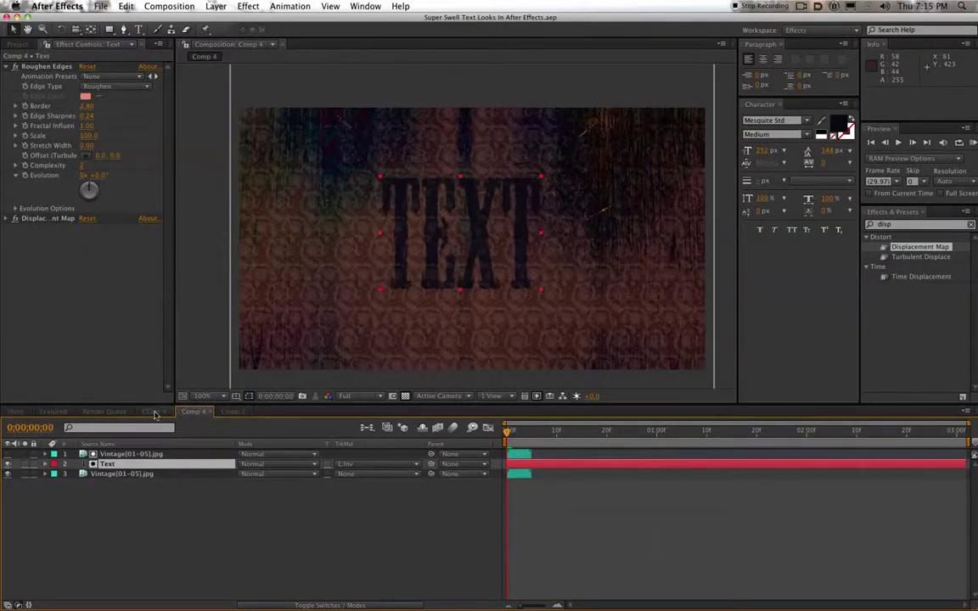
{"action": "left_click", "coordinate": [153, 413]}
{"action": "left_click", "coordinate": [52, 412]}
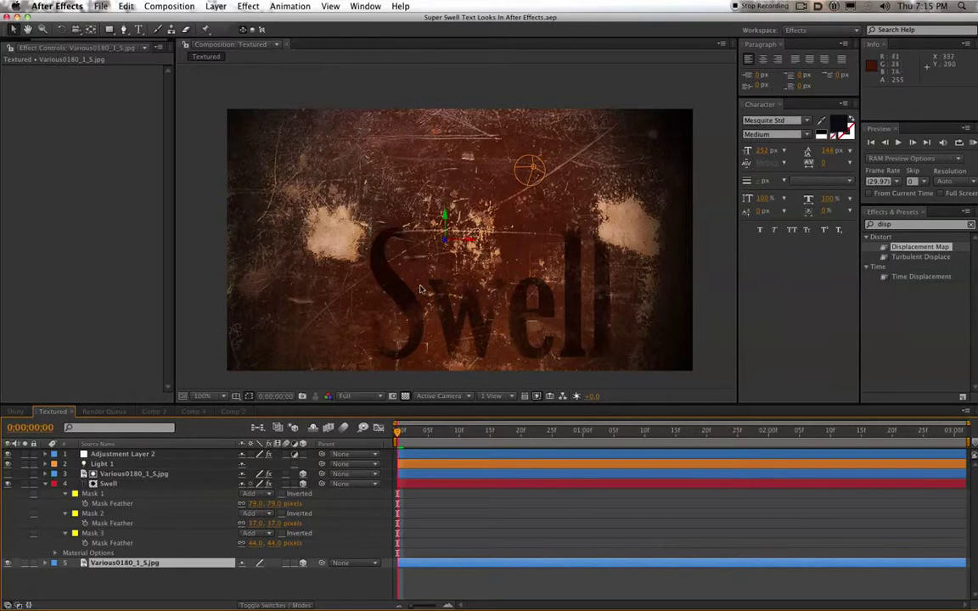
- Examine close up how the Swell letters fade into the scratched background in the Textured composition
{"action": "key", "text": "period"}
{"action": "key", "text": "space"}
{"action": "left_click_drag", "start_coordinate": [440, 305], "coordinate": [422, 171]}
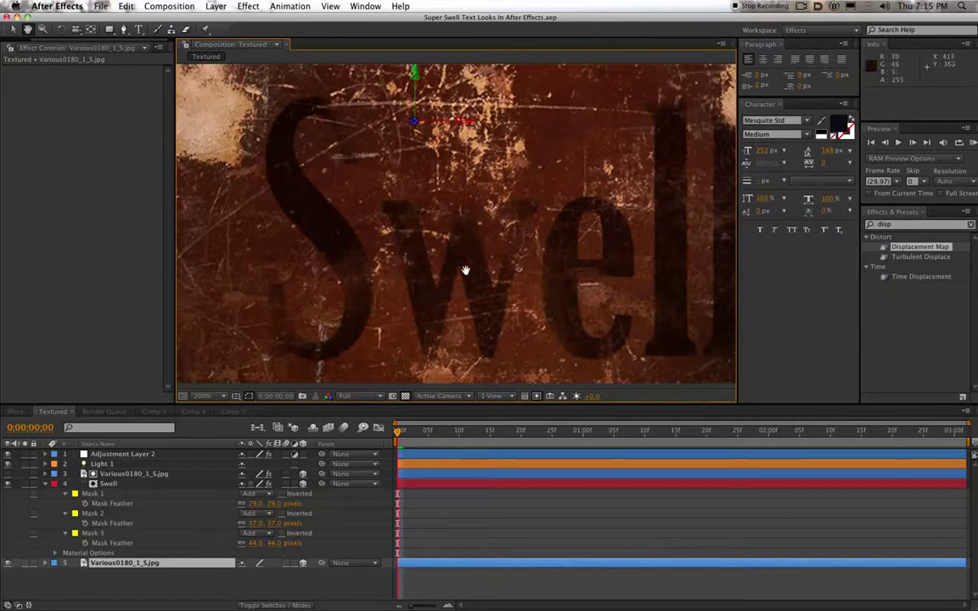
{"action": "left_click_drag", "start_coordinate": [637, 245], "coordinate": [551, 249]}
{"action": "key", "text": "comma"}
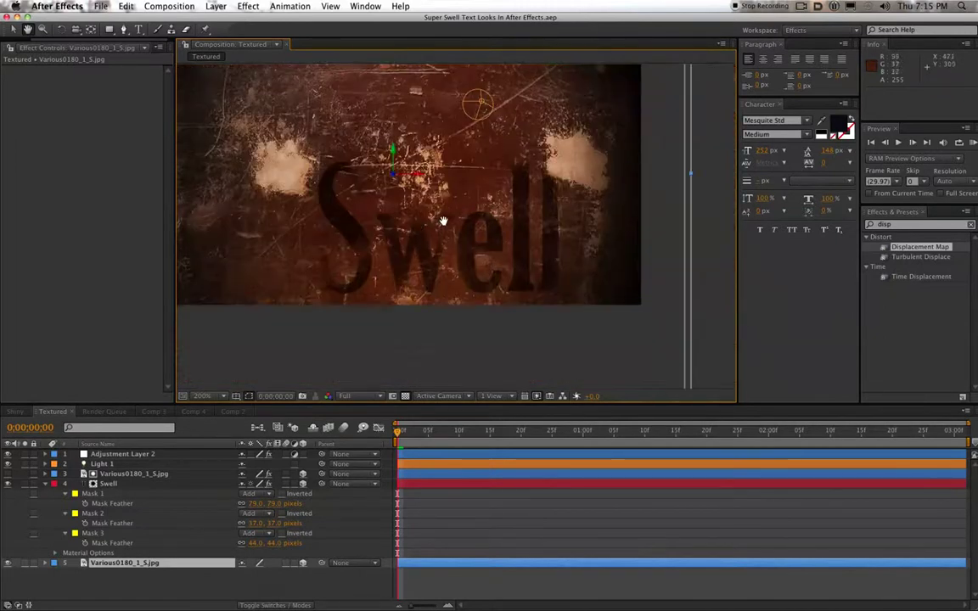
{"action": "left_click_drag", "start_coordinate": [421, 225], "coordinate": [500, 280]}
{"action": "key", "text": "v"}
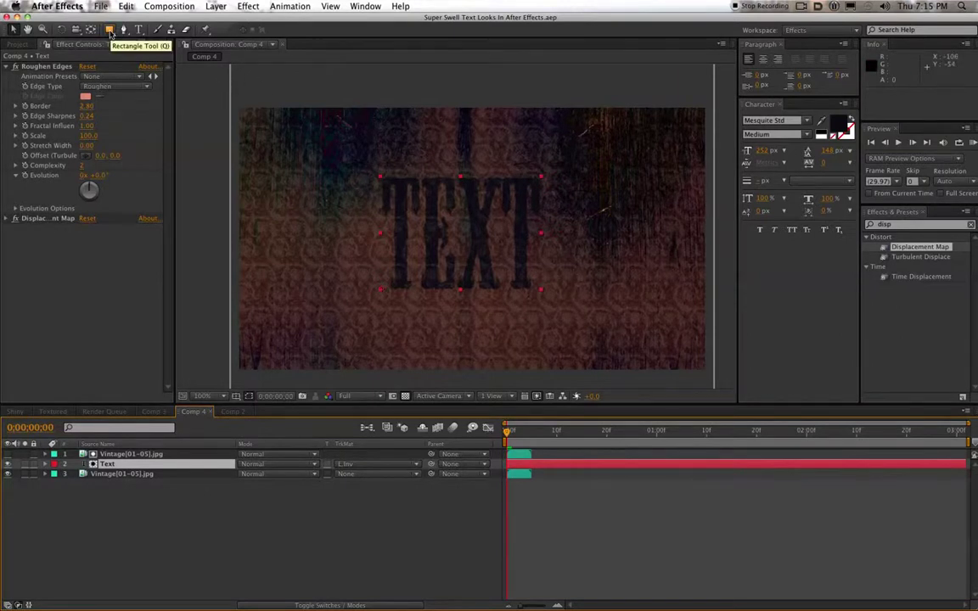
{"action": "left_click_drag", "start_coordinate": [110, 33], "coordinate": [135, 54]}
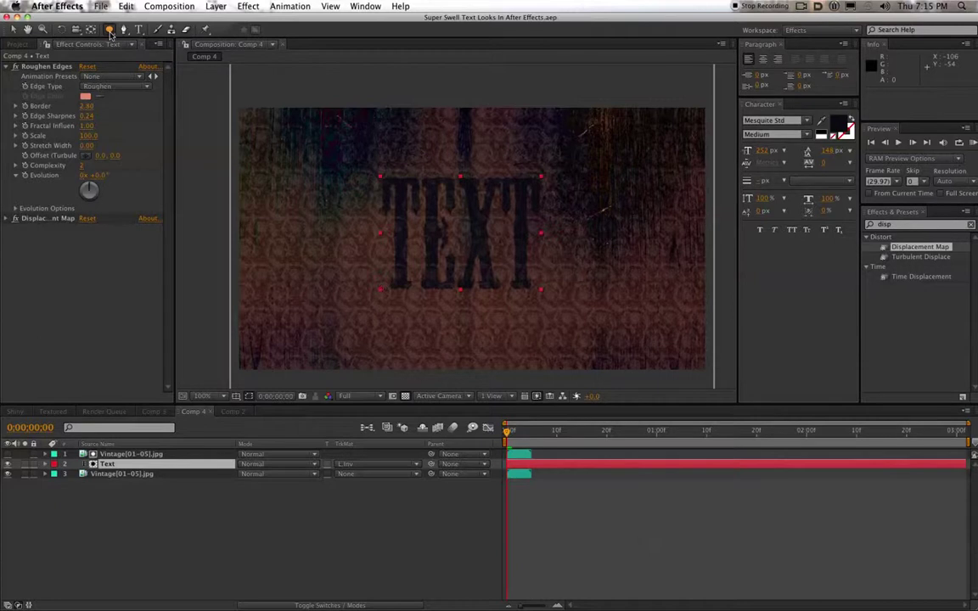
{"action": "left_click", "coordinate": [109, 30]}
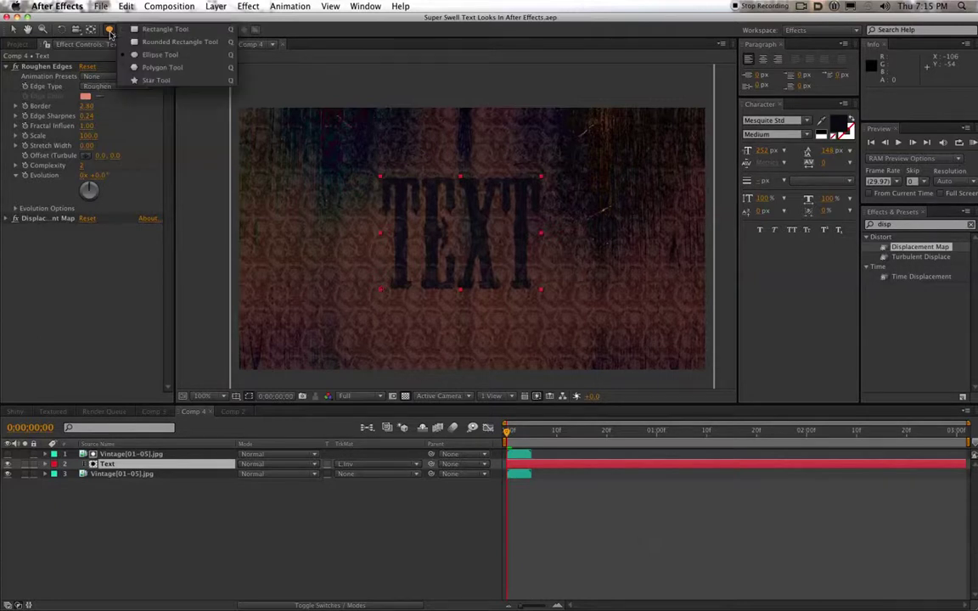
{"action": "left_click", "coordinate": [109, 32]}
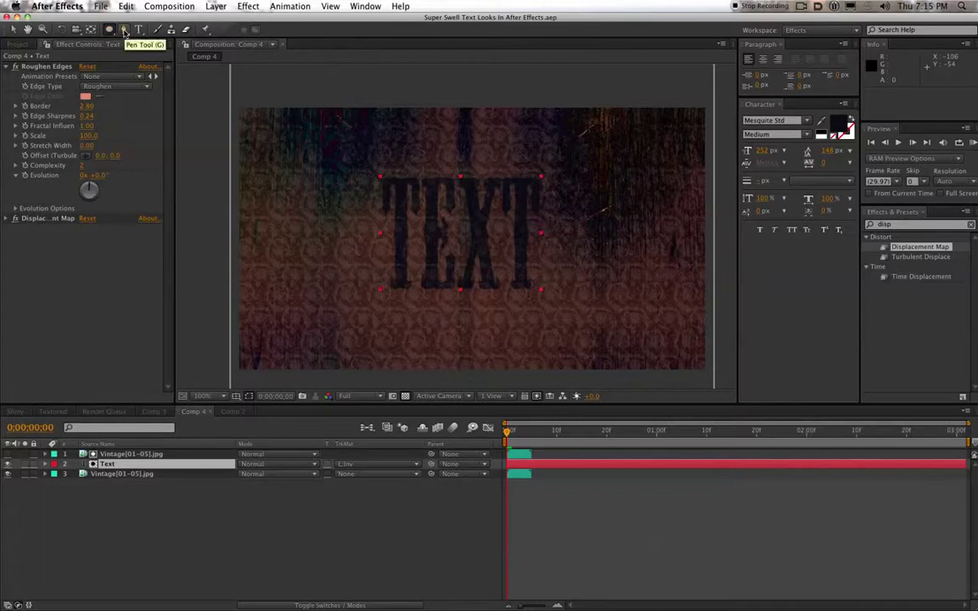
- Draw a closed freeform mask with the Pen tool around the upper part of the first T on Comp 4's Text layer
{"action": "left_click", "coordinate": [124, 31]}
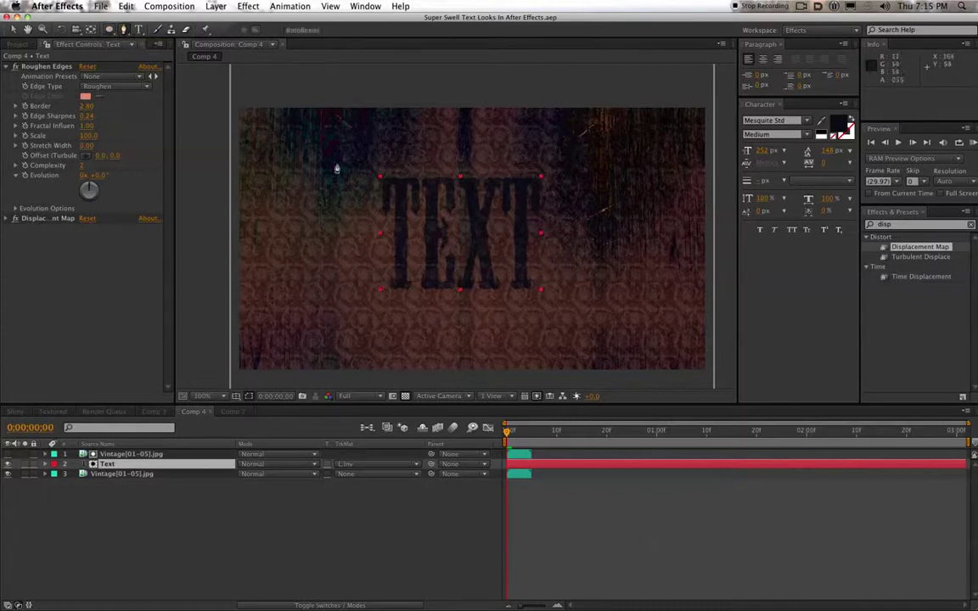
{"action": "mouse_move", "coordinate": [404, 159]}
{"action": "left_mouse_down"}
{"action": "mouse_move", "coordinate": [378, 164]}
{"action": "mouse_move", "coordinate": [369, 203]}
{"action": "mouse_move", "coordinate": [420, 203]}
{"action": "mouse_move", "coordinate": [411, 159]}
{"action": "left_mouse_up"}
{"action": "left_click", "coordinate": [407, 162]}
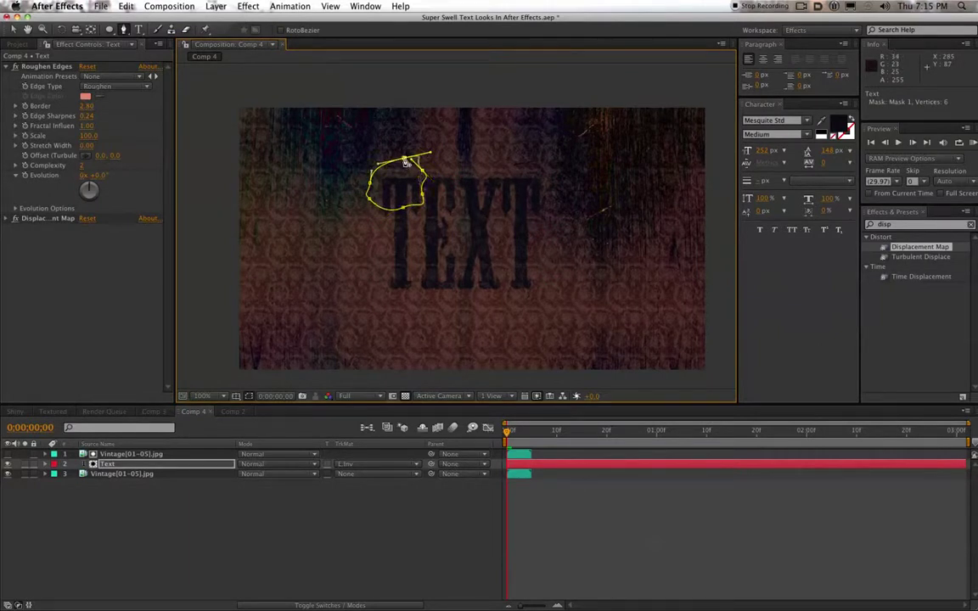
{"action": "left_click", "coordinate": [405, 160]}
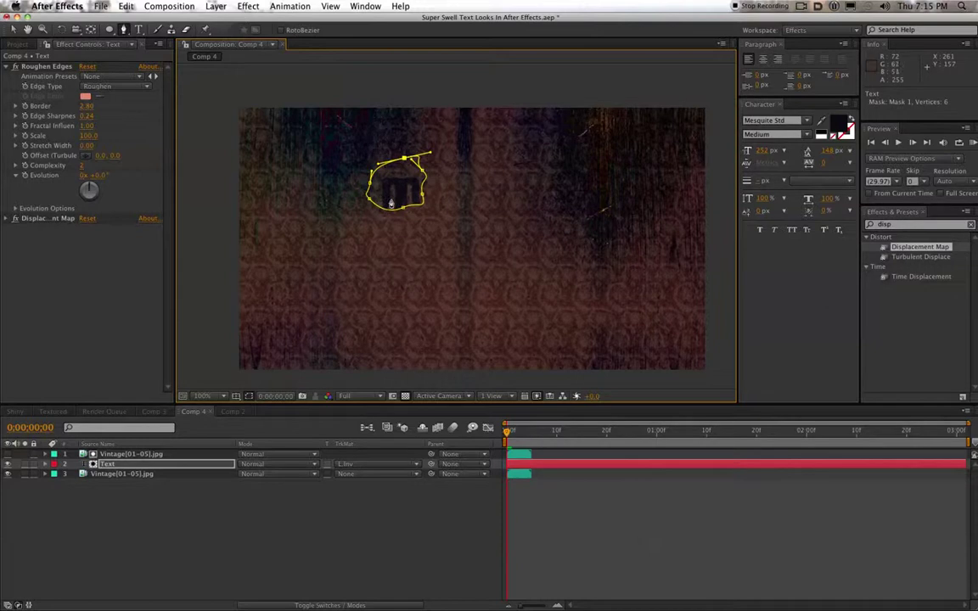
- Reveal the Text layer's mask feather and set it to 78 pixels
{"action": "left_click", "coordinate": [111, 465]}
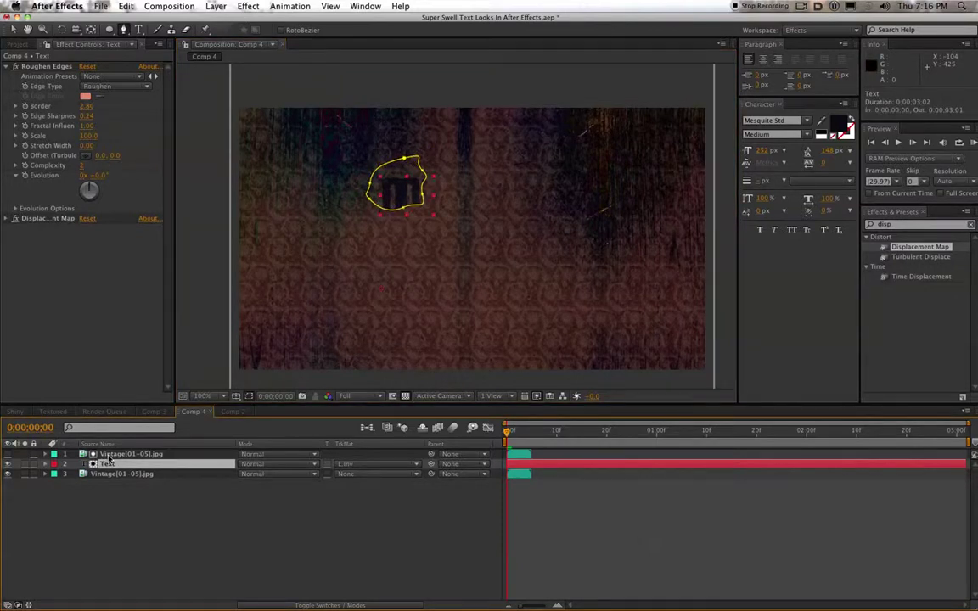
{"action": "key", "text": "f"}
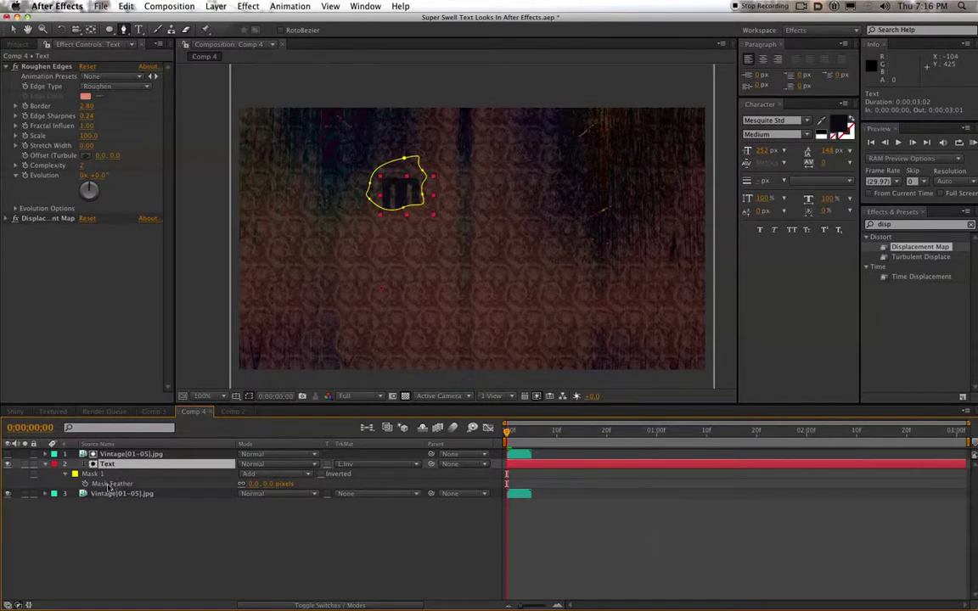
{"action": "left_click_drag", "start_coordinate": [264, 485], "coordinate": [284, 487]}
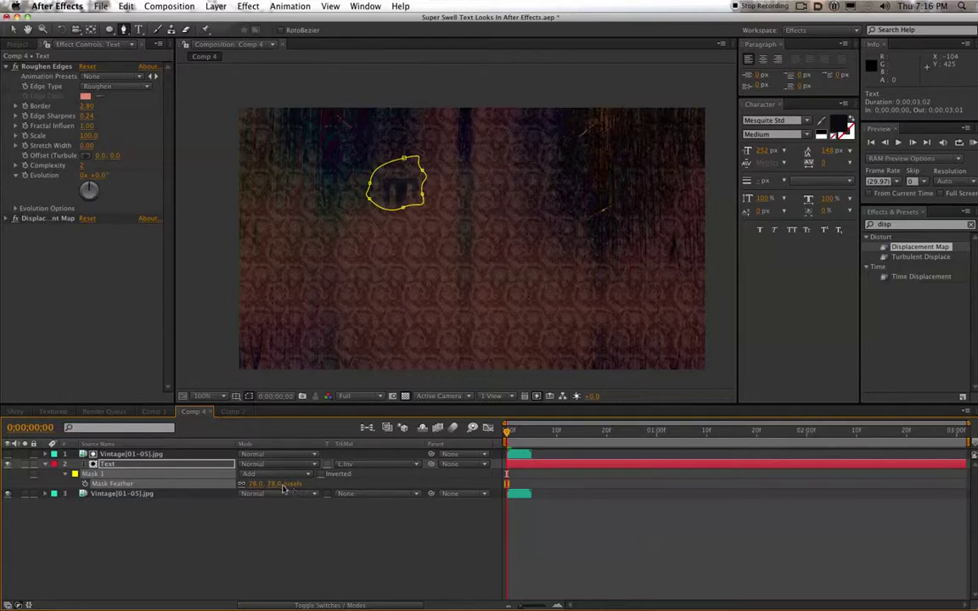
- Set the feather of the mask around the first T's upper part to 64 pixels
{"action": "key", "text": "period"}
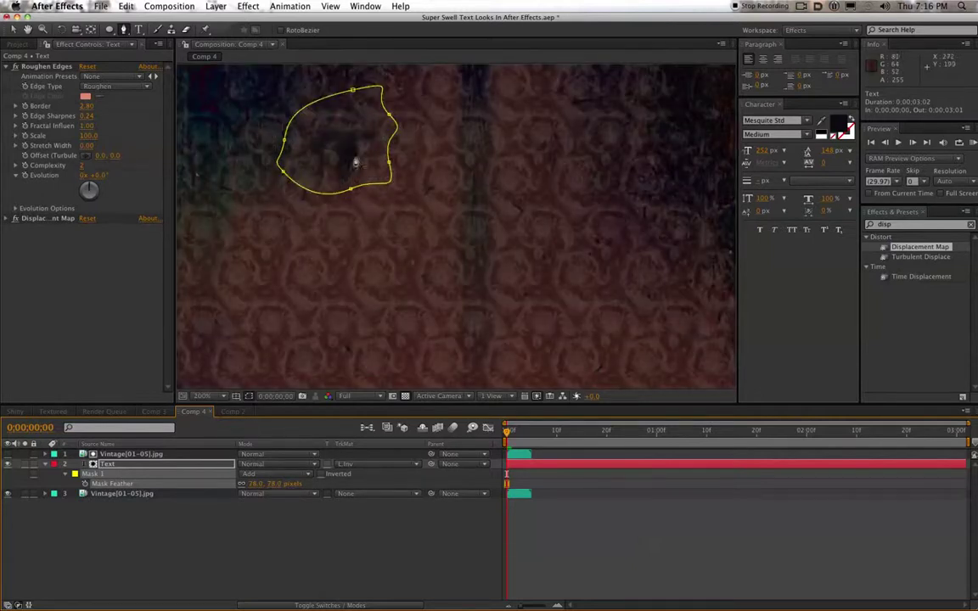
{"action": "left_click_drag", "start_coordinate": [274, 484], "coordinate": [262, 484]}
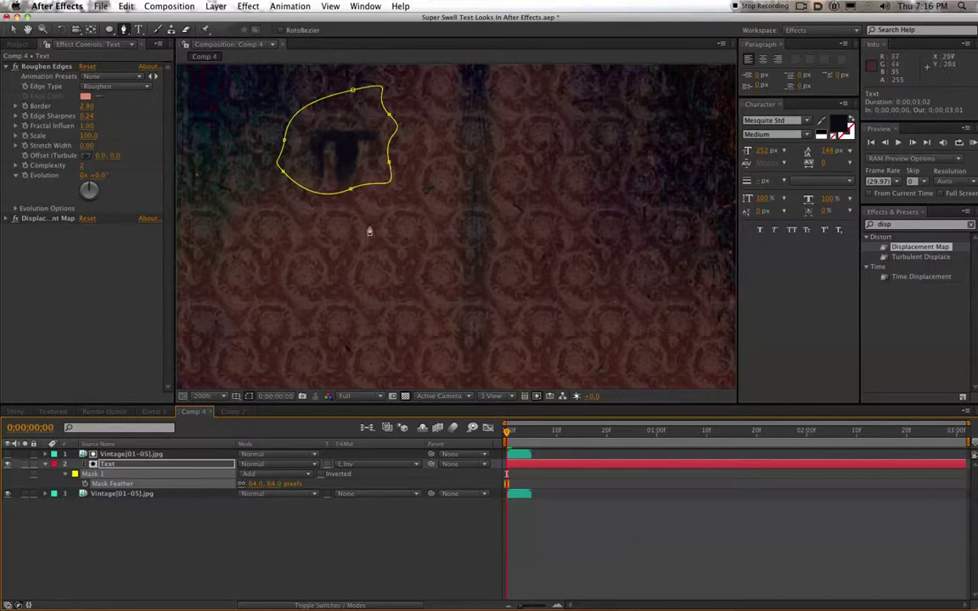
{"action": "key", "text": "comma"}
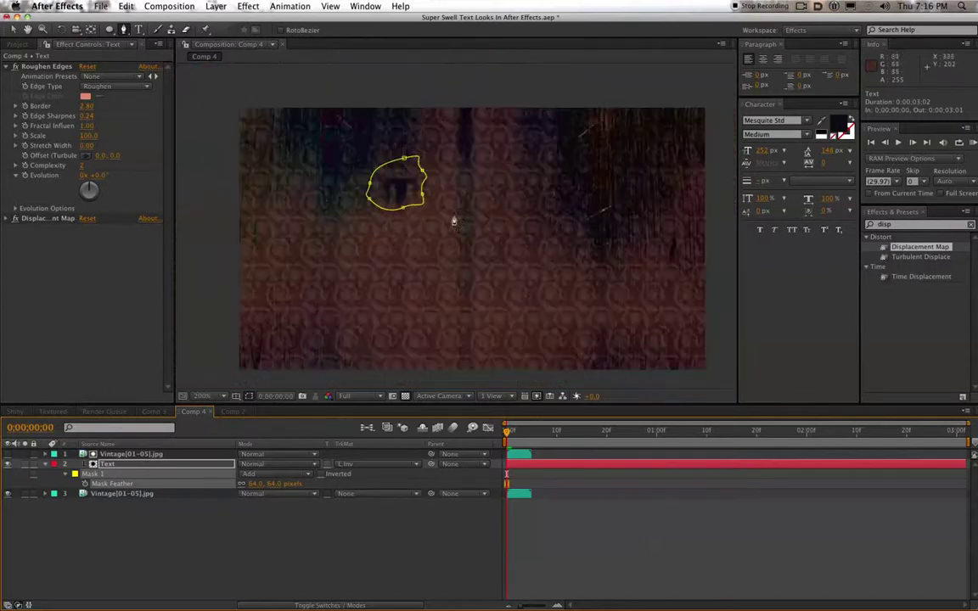
- Draw a second closed freeform mask with the Pen tool around the lower part of the letters E, X and T
{"action": "left_click_drag", "start_coordinate": [491, 206], "coordinate": [424, 234]}
{"action": "left_click_drag", "start_coordinate": [397, 252], "coordinate": [405, 287]}
{"action": "left_click_drag", "start_coordinate": [441, 303], "coordinate": [496, 314]}
{"action": "left_click_drag", "start_coordinate": [553, 308], "coordinate": [570, 280]}
{"action": "left_click_drag", "start_coordinate": [599, 252], "coordinate": [521, 187]}
{"action": "left_click", "coordinate": [491, 207]}
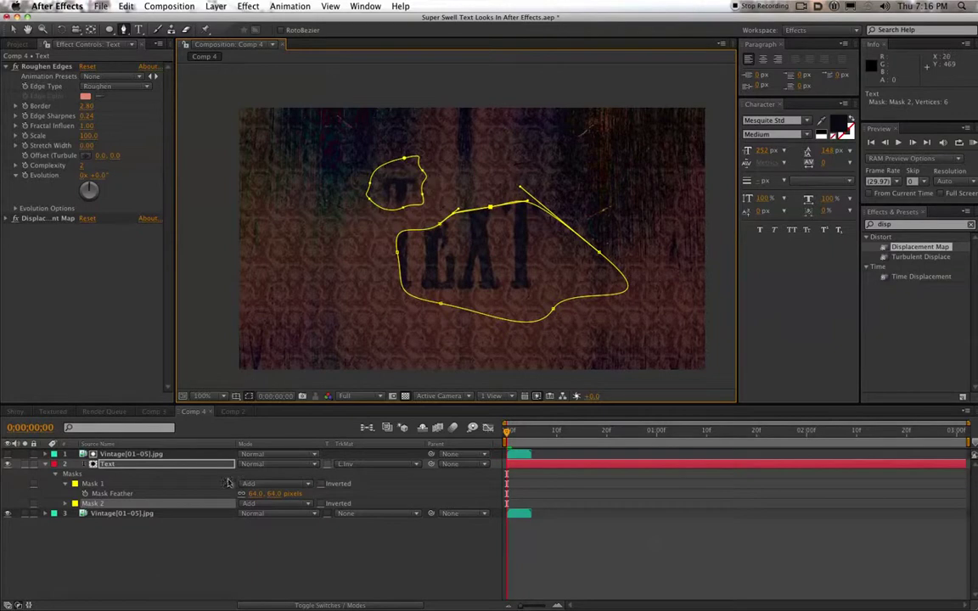
- Reveal the mask feathers of the Text layer and set Mask 2's feather to 59 pixels
{"action": "key", "text": "f"}
{"action": "key", "text": "f"}
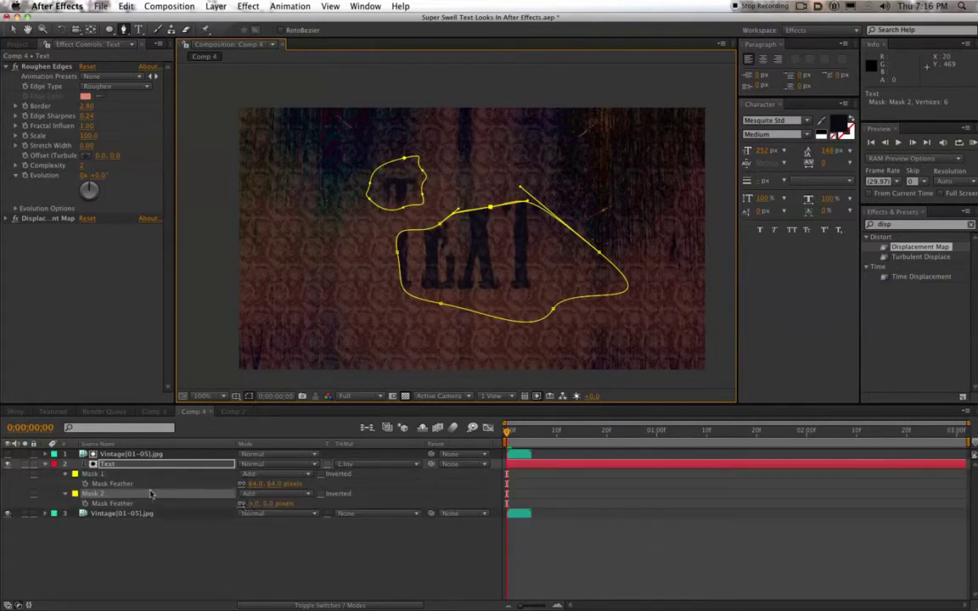
{"action": "left_click_drag", "start_coordinate": [270, 506], "coordinate": [293, 505]}
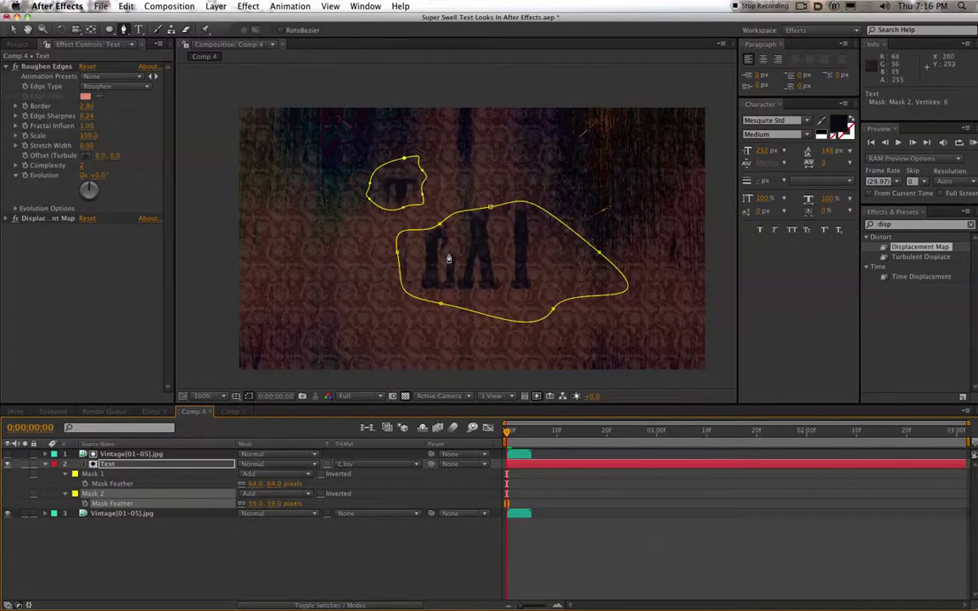
- Draw a third closed freeform mask around the tops of the X and last T, and set its feather to 24 pixels
{"action": "left_click_drag", "start_coordinate": [490, 154], "coordinate": [457, 171]}
{"action": "left_click_drag", "start_coordinate": [450, 198], "coordinate": [450, 199]}
{"action": "left_click_drag", "start_coordinate": [461, 200], "coordinate": [513, 158]}
{"action": "left_click", "coordinate": [490, 154]}
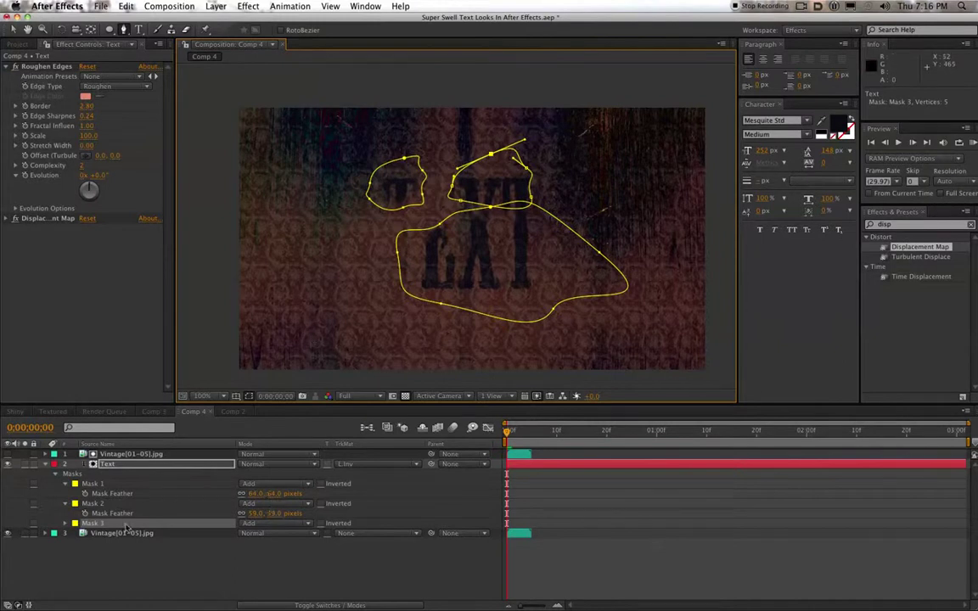
{"action": "key", "text": "f"}
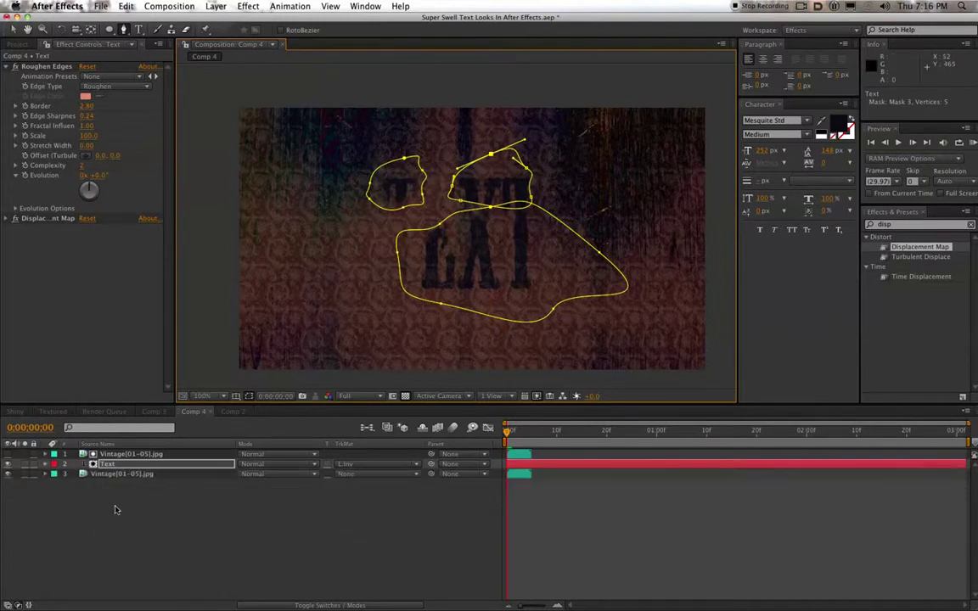
{"action": "key", "text": "f"}
{"action": "left_click_drag", "start_coordinate": [268, 523], "coordinate": [274, 527]}
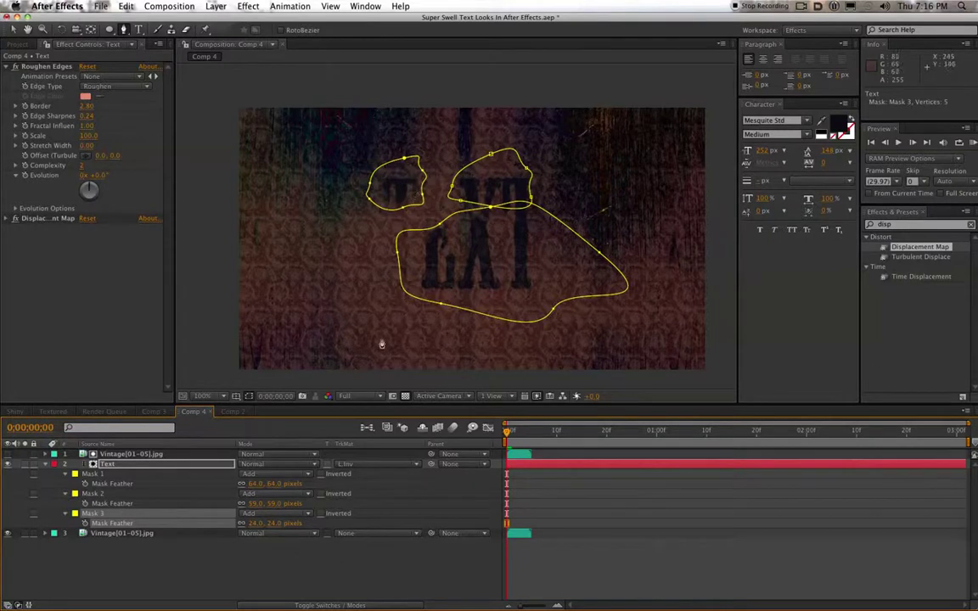
- Try inverting Mask 3 with its feather raised to 120 pixels
{"action": "left_click", "coordinate": [321, 514]}
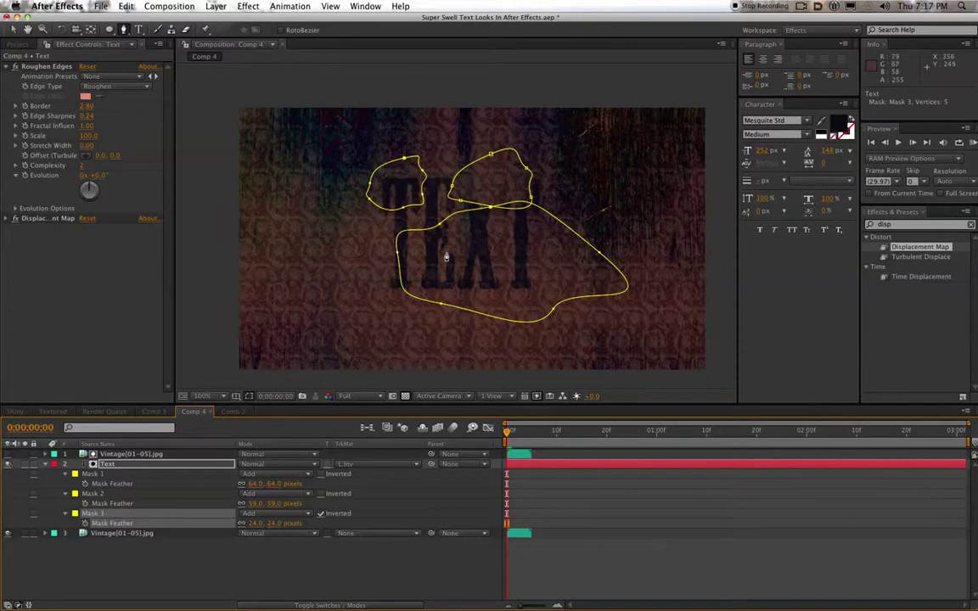
{"action": "key", "text": "period"}
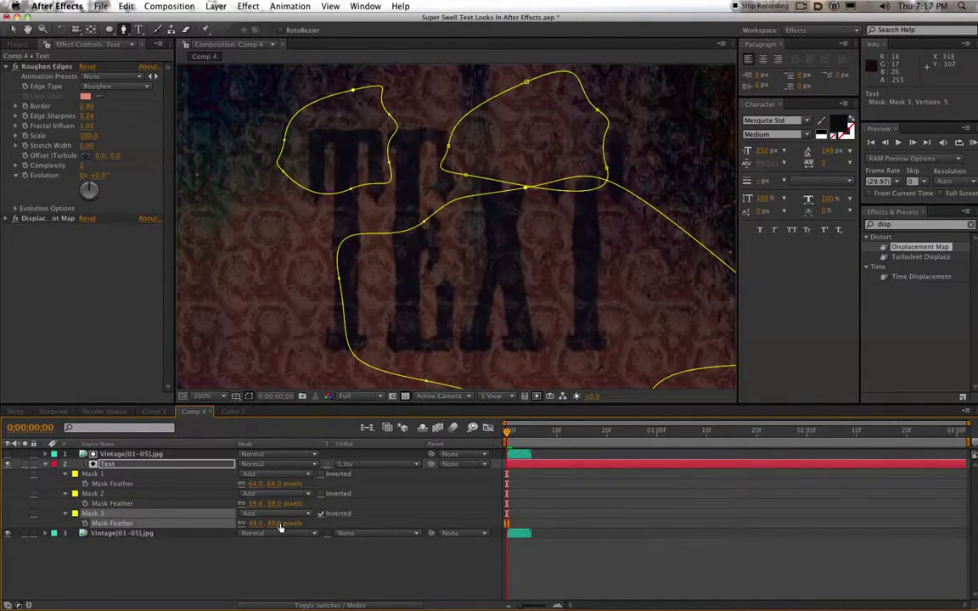
{"action": "left_click_drag", "start_coordinate": [274, 523], "coordinate": [287, 526]}
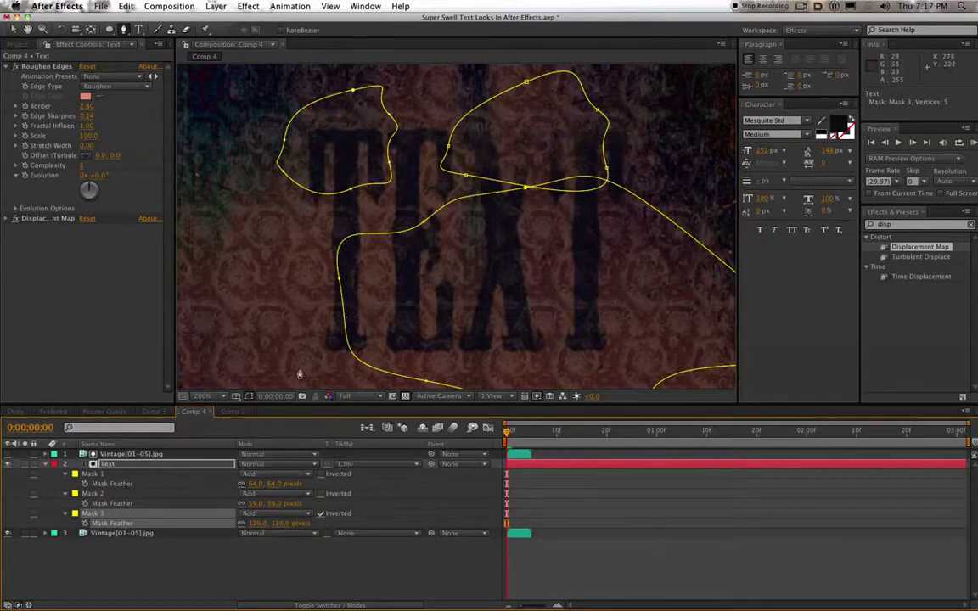
- Turn off Mask 3's inversion and set the feathers to 35 pixels for Mask 1, 81 for Mask 2 and 71 for Mask 3
{"action": "mouse_move", "coordinate": [273, 506]}
{"action": "left_mouse_down"}
{"action": "mouse_move", "coordinate": [284, 506]}
{"action": "mouse_move", "coordinate": [269, 503]}
{"action": "mouse_move", "coordinate": [287, 485]}
{"action": "mouse_move", "coordinate": [254, 484]}
{"action": "mouse_move", "coordinate": [284, 490]}
{"action": "left_mouse_up"}
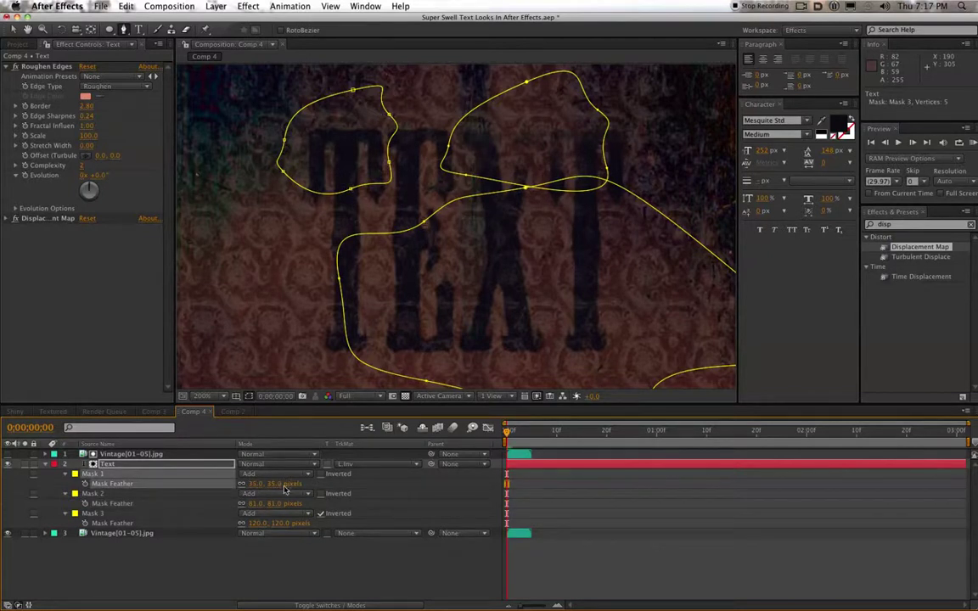
{"action": "left_click", "coordinate": [320, 514]}
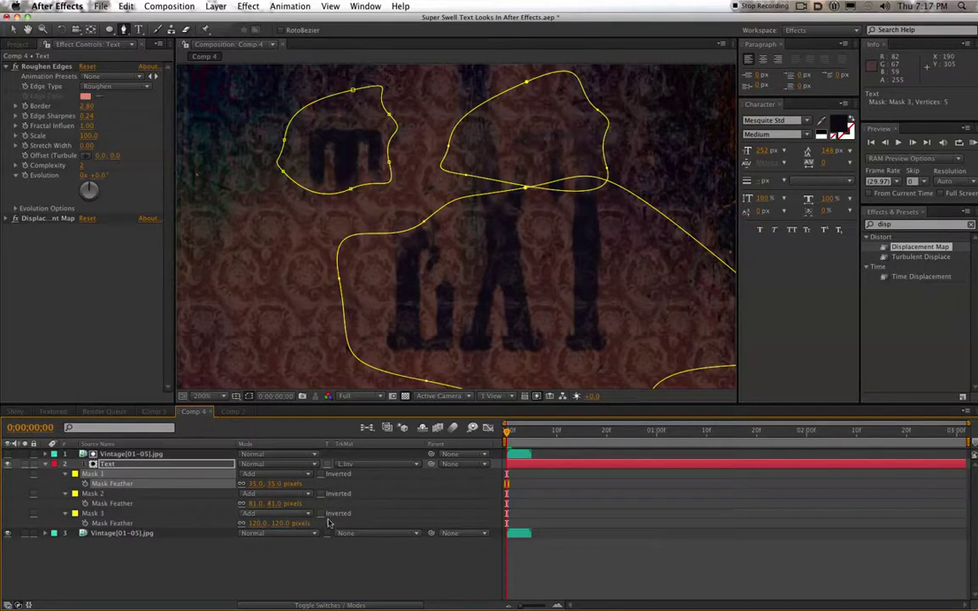
{"action": "mouse_move", "coordinate": [287, 526]}
{"action": "left_mouse_down"}
{"action": "mouse_move", "coordinate": [272, 527]}
{"action": "mouse_move", "coordinate": [281, 526]}
{"action": "left_mouse_up"}
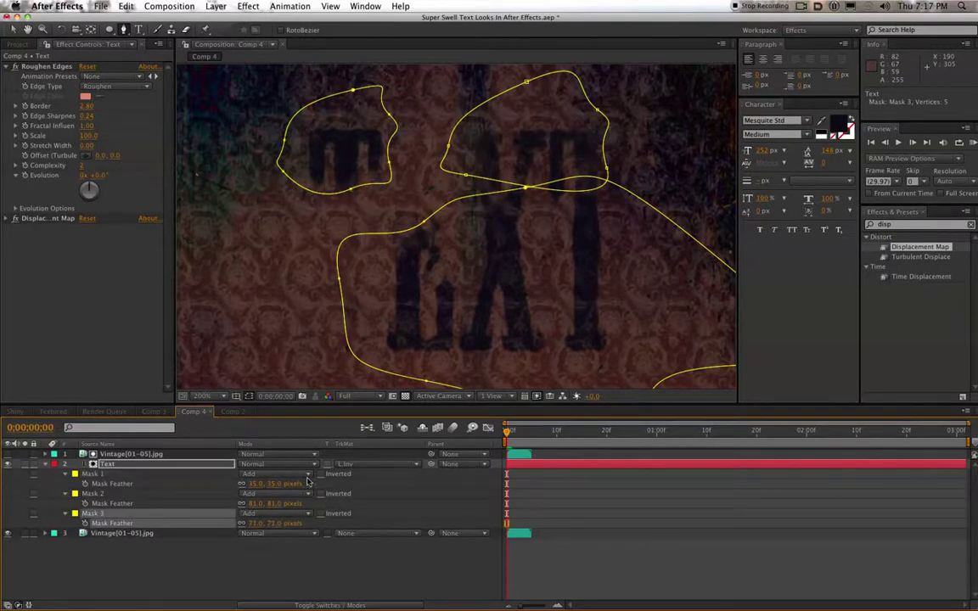
- Draw a fourth closed freeform mask around the lower stem of the first T
{"action": "left_click", "coordinate": [369, 194]}
{"action": "left_click_drag", "start_coordinate": [328, 203], "coordinate": [350, 354]}
{"action": "left_click_drag", "start_coordinate": [376, 292], "coordinate": [392, 269]}
{"action": "left_click_drag", "start_coordinate": [410, 213], "coordinate": [411, 169]}
{"action": "left_click", "coordinate": [369, 194]}
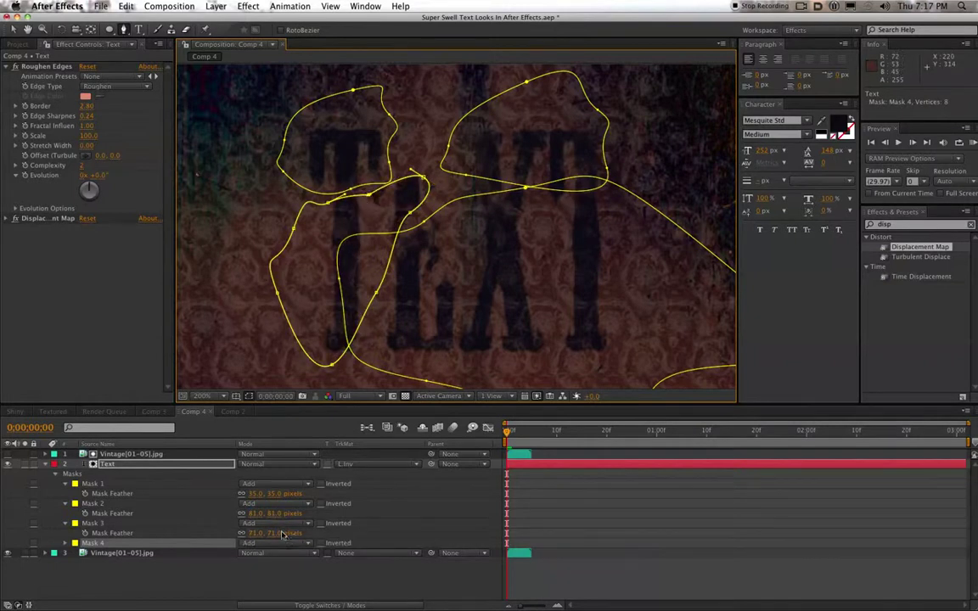
- Reveal the feather of the mask around the first T's stem and set it to 58 pixels
{"action": "key", "text": "f"}
{"action": "key", "text": "f"}
{"action": "left_click_drag", "start_coordinate": [266, 544], "coordinate": [277, 545]}
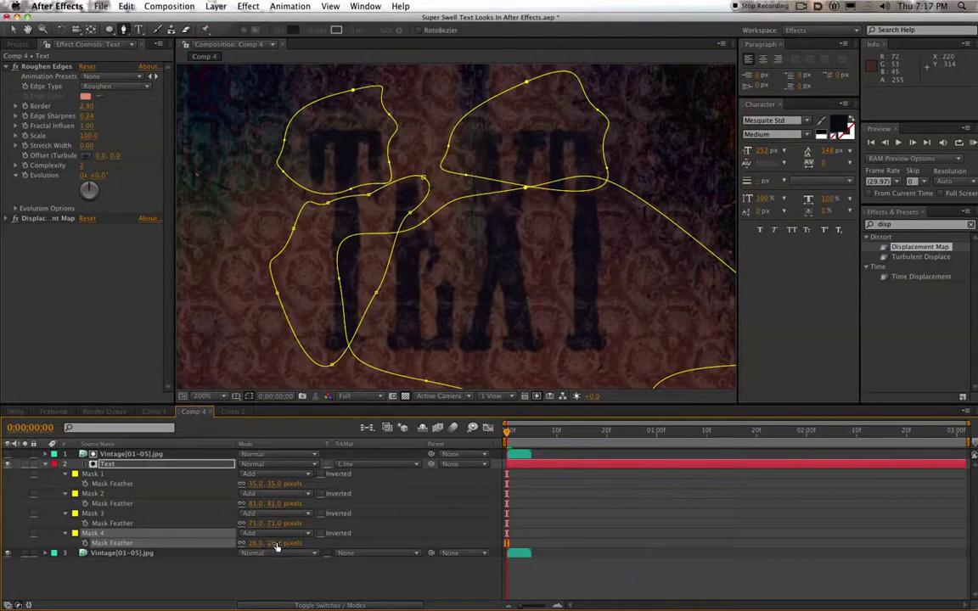
{"action": "left_click_drag", "start_coordinate": [281, 547], "coordinate": [287, 537]}
- Draw a small closed fifth mask around the top of the E
{"action": "left_click_drag", "start_coordinate": [423, 113], "coordinate": [418, 167]}
{"action": "left_click_drag", "start_coordinate": [438, 173], "coordinate": [455, 134]}
{"action": "left_click", "coordinate": [423, 112]}
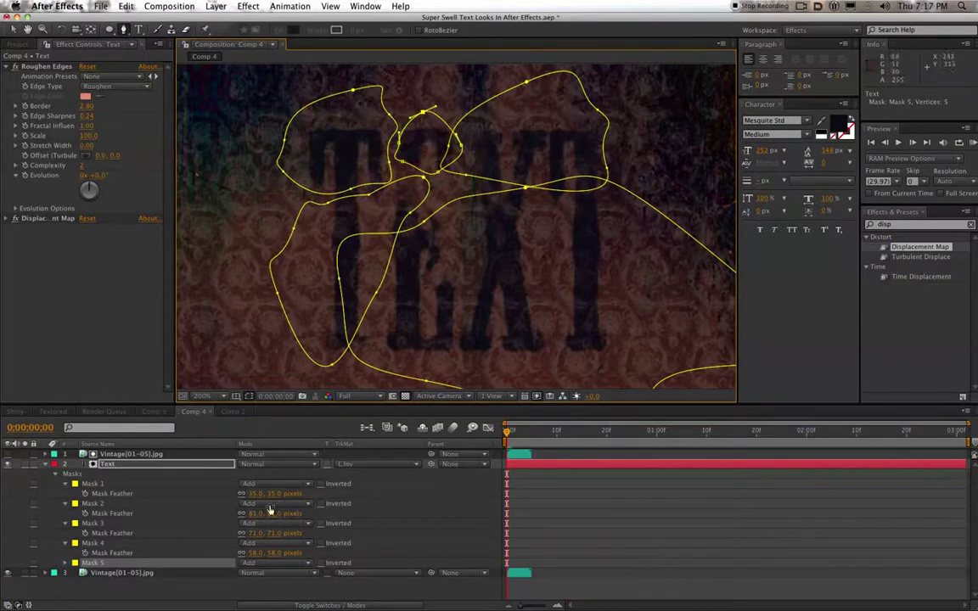
- Set the mask feathers to 31 pixels for Mask 5, 76 for Mask 4, 94 for Mask 2 and 27 for Mask 1
{"action": "key", "text": "f"}
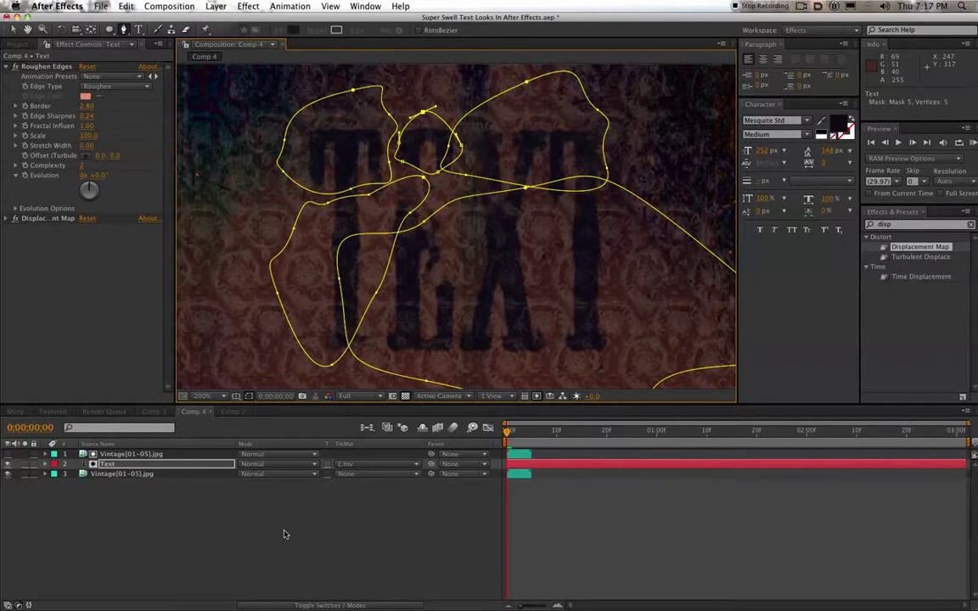
{"action": "key", "text": "f"}
{"action": "left_click_drag", "start_coordinate": [263, 564], "coordinate": [278, 548]}
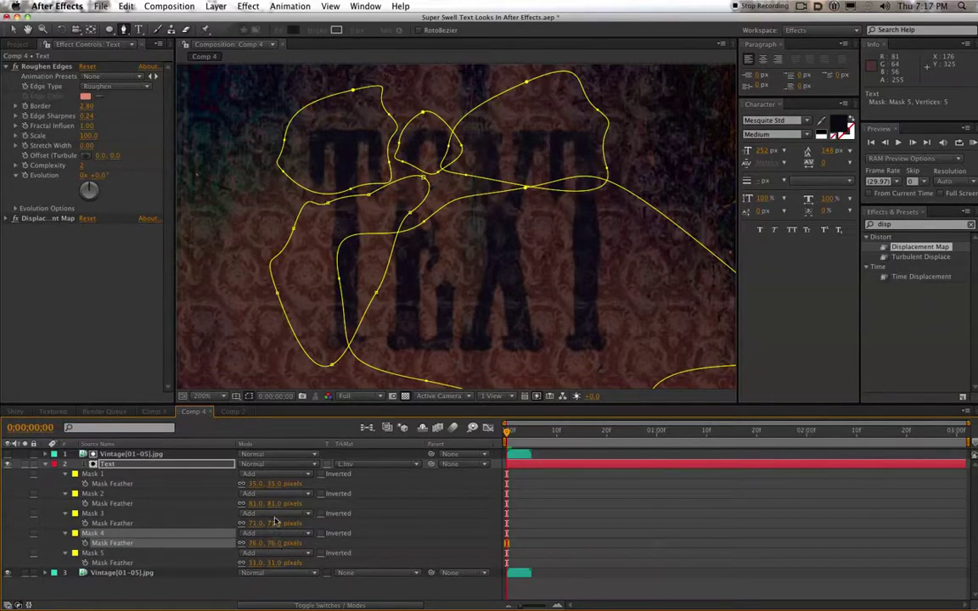
{"action": "mouse_move", "coordinate": [272, 504]}
{"action": "left_mouse_down"}
{"action": "mouse_move", "coordinate": [280, 505]}
{"action": "mouse_move", "coordinate": [268, 487]}
{"action": "left_mouse_up"}
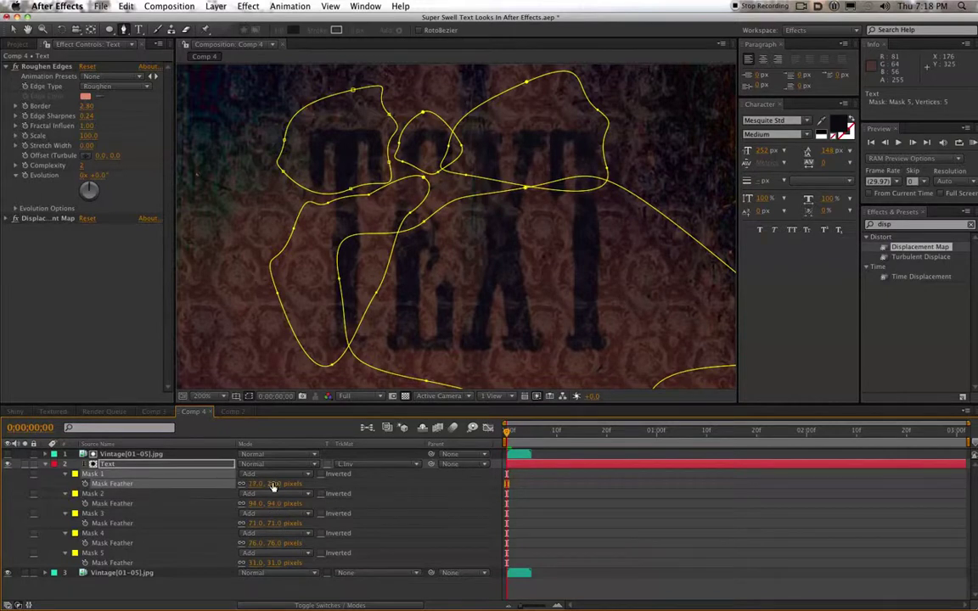
{"action": "key", "text": "period"}
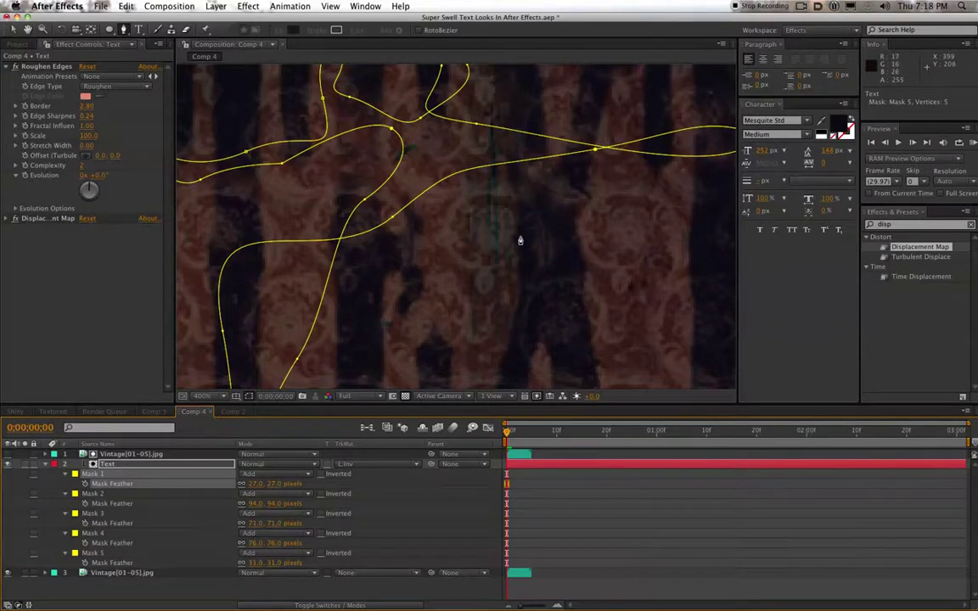
{"action": "key", "text": "comma"}
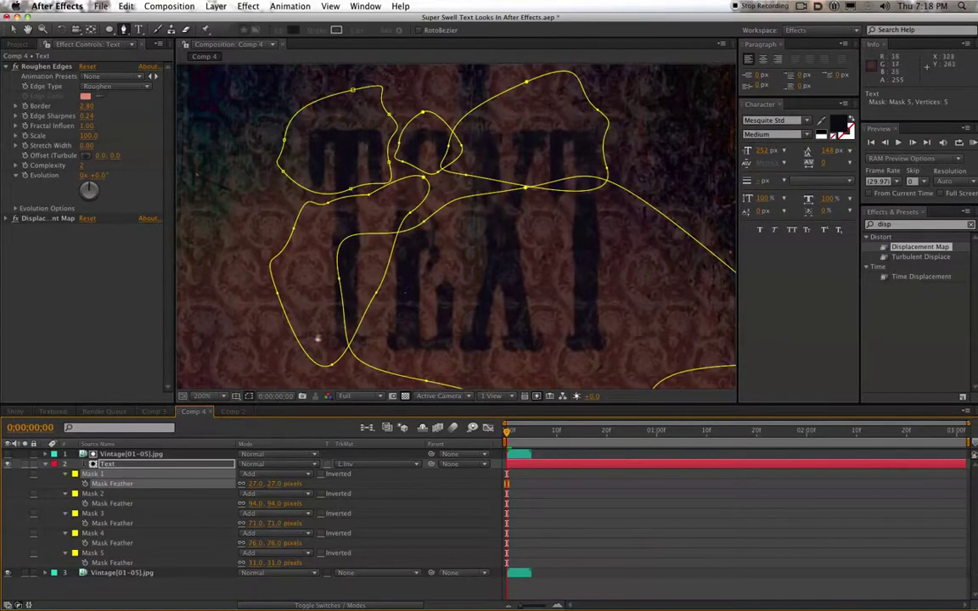
- Set the Text layer's Roughen Edges border to 1.40 and edge sharpness to 0.44, comparing with and without the effect, and leave it switched off
{"action": "left_click", "coordinate": [107, 464]}
{"action": "left_click", "coordinate": [16, 219]}
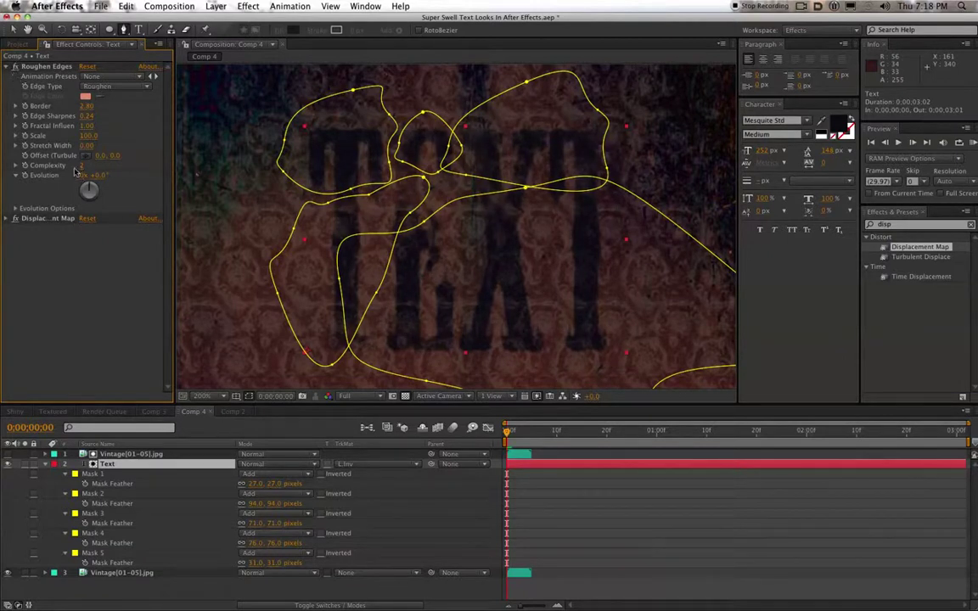
{"action": "left_click_drag", "start_coordinate": [86, 107], "coordinate": [79, 116]}
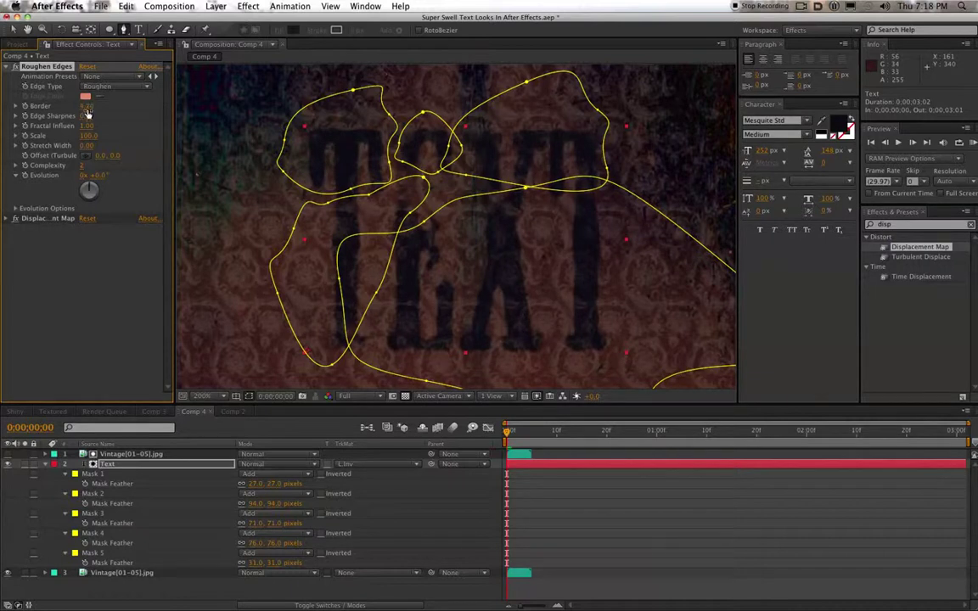
{"action": "left_click", "coordinate": [17, 67]}
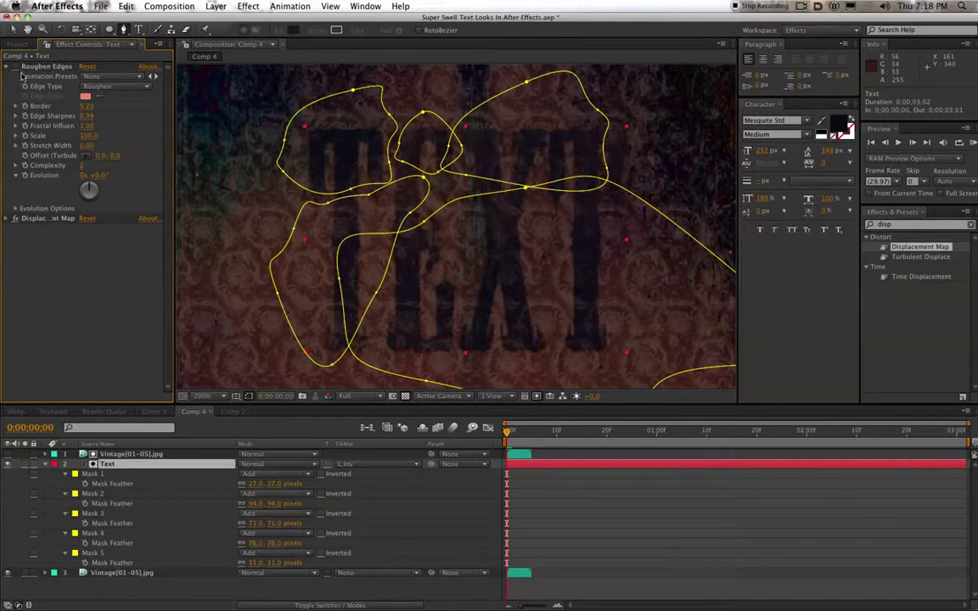
{"action": "left_click", "coordinate": [16, 67]}
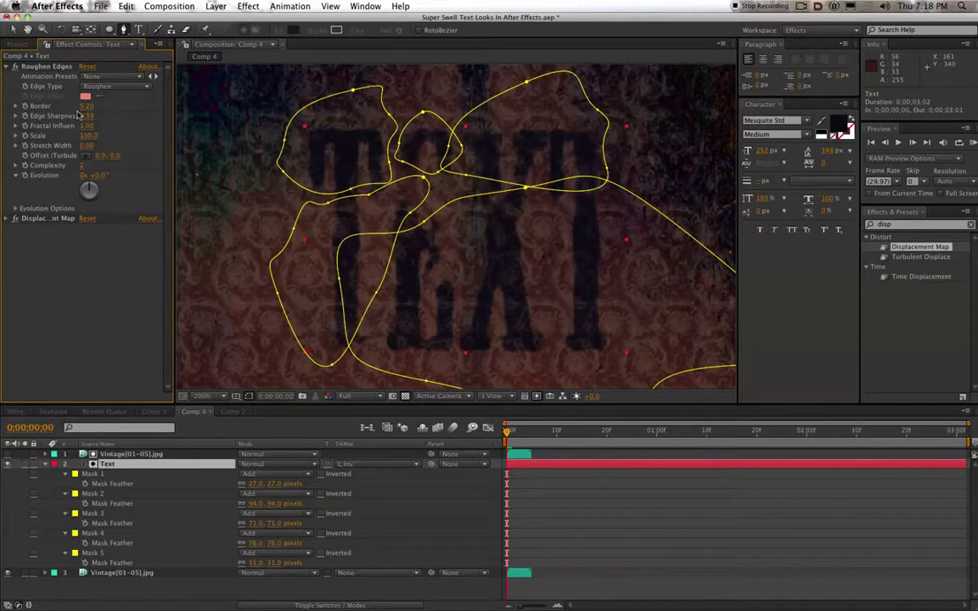
{"action": "left_click_drag", "start_coordinate": [86, 107], "coordinate": [79, 107]}
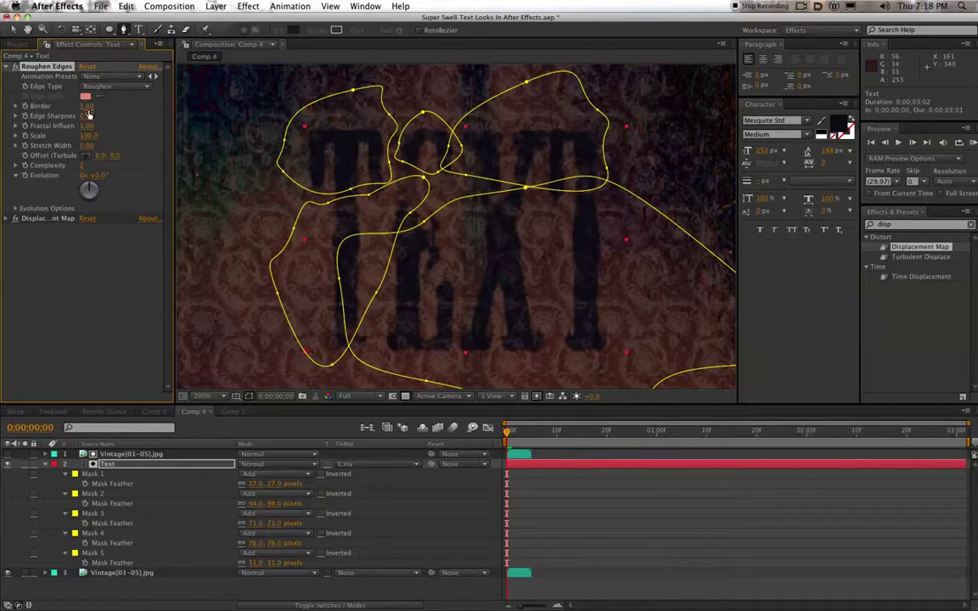
{"action": "mouse_move", "coordinate": [85, 108]}
{"action": "left_mouse_down"}
{"action": "mouse_move", "coordinate": [73, 104]}
{"action": "mouse_move", "coordinate": [80, 107]}
{"action": "left_mouse_up"}
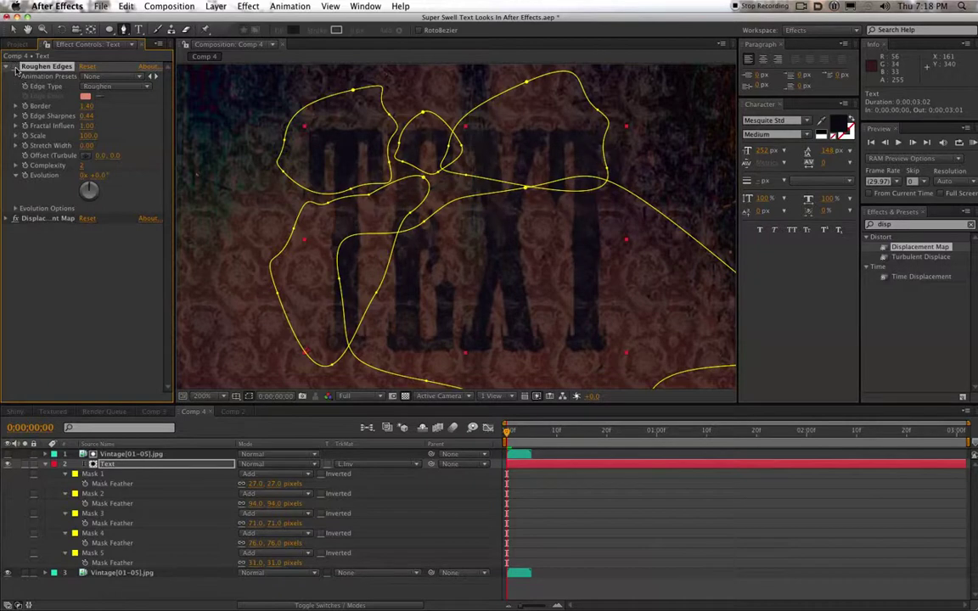
- Reshape Mask 4 around the first T's stem by moving its upper points down, away from Mask 1
{"action": "key", "text": "v"}
{"action": "left_click", "coordinate": [331, 203]}
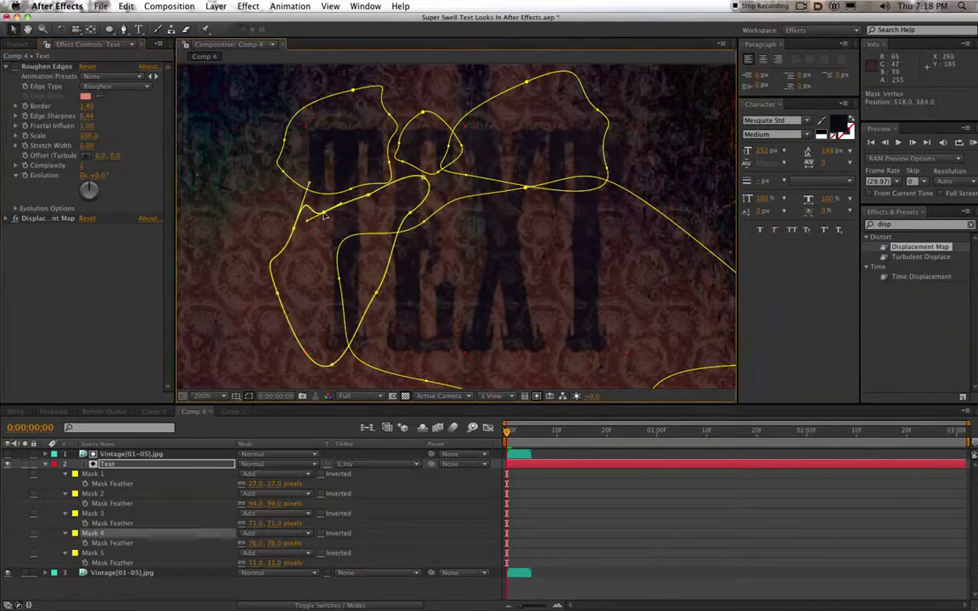
{"action": "left_click_drag", "start_coordinate": [369, 196], "coordinate": [363, 204]}
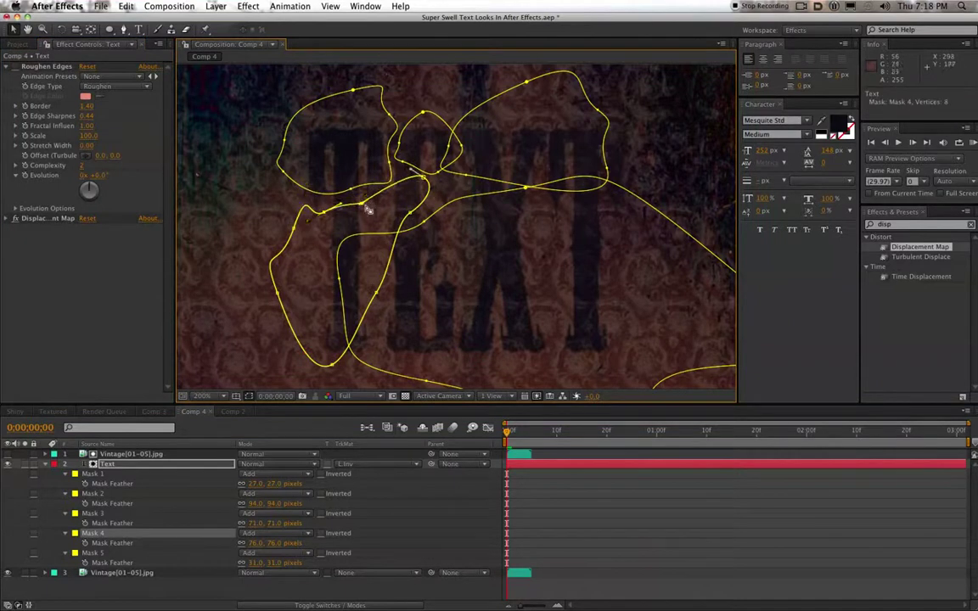
{"action": "left_click_drag", "start_coordinate": [423, 178], "coordinate": [391, 215]}
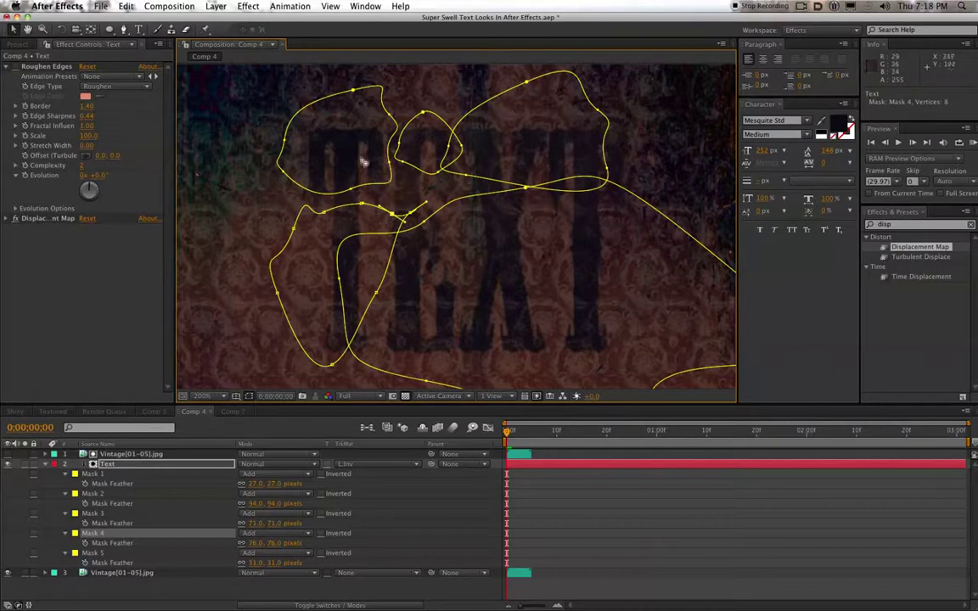
- Lower Mask 1's top point onto the first T's upper edge and adjust Mask 3's outer points beside the last T
{"action": "left_click", "coordinate": [354, 92]}
{"action": "left_click_drag", "start_coordinate": [353, 91], "coordinate": [331, 131]}
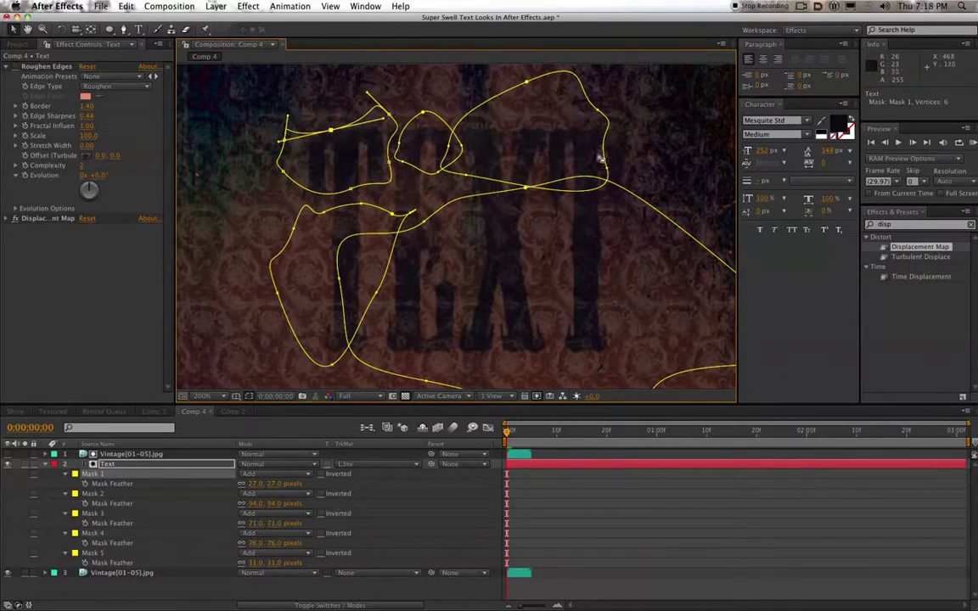
{"action": "left_click", "coordinate": [607, 122]}
{"action": "left_click_drag", "start_coordinate": [608, 166], "coordinate": [614, 173]}
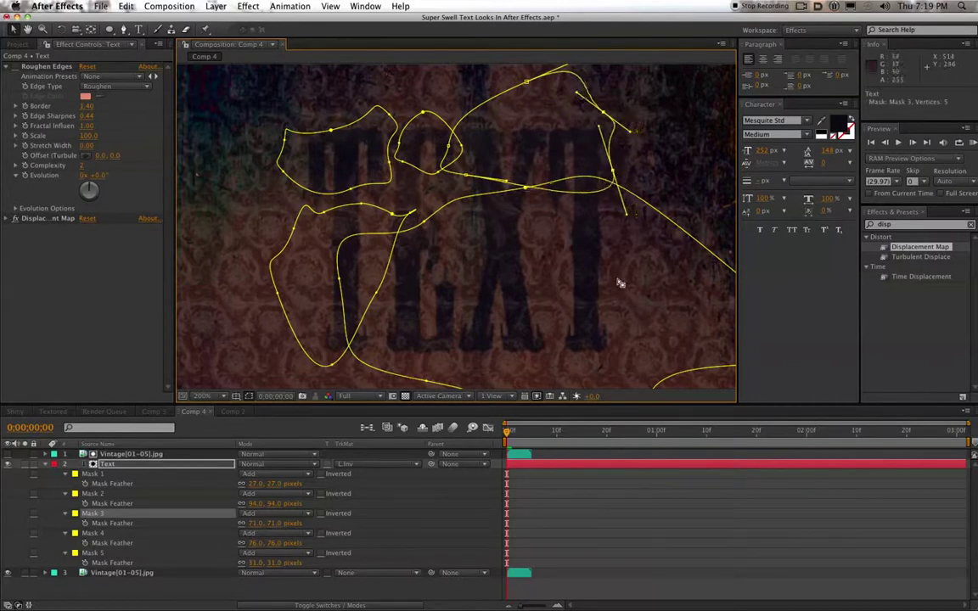
- Raise Mask 2's two lower points so its bottom edge cuts through the bases of the letters
{"action": "key", "text": "comma"}
{"action": "left_click_drag", "start_coordinate": [553, 311], "coordinate": [520, 270]}
{"action": "left_click_drag", "start_coordinate": [442, 304], "coordinate": [445, 283]}
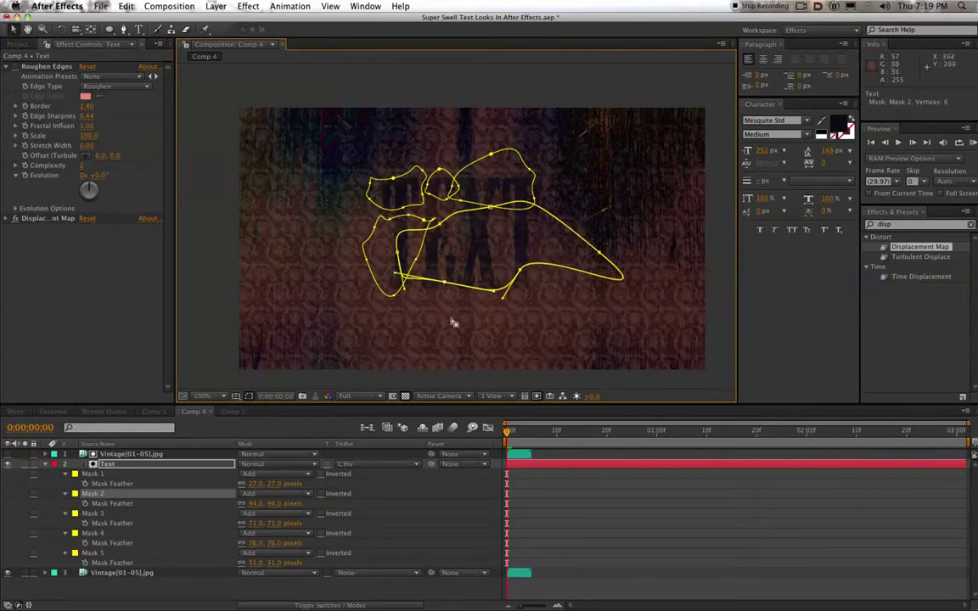
- Set the top Vintage matte layer's brightness to 15 and reduce its contrast to even out the text's fading
{"action": "left_click", "coordinate": [120, 464]}
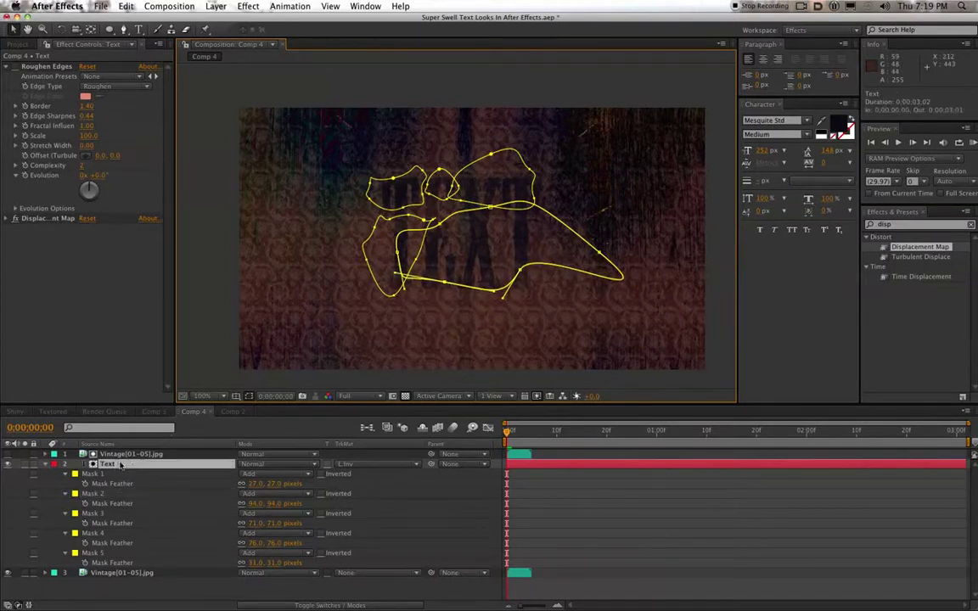
{"action": "left_click", "coordinate": [150, 593]}
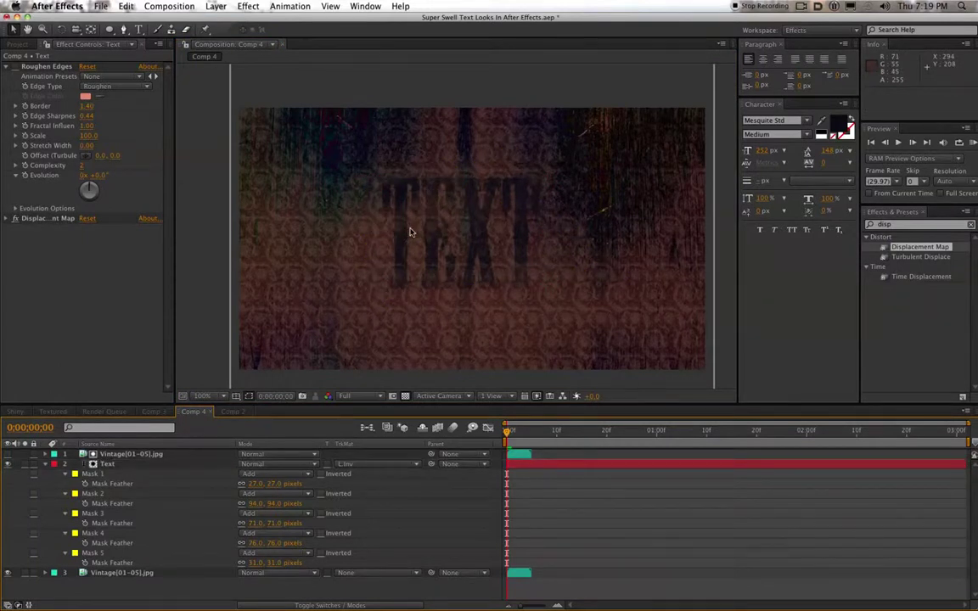
{"action": "left_click", "coordinate": [131, 455]}
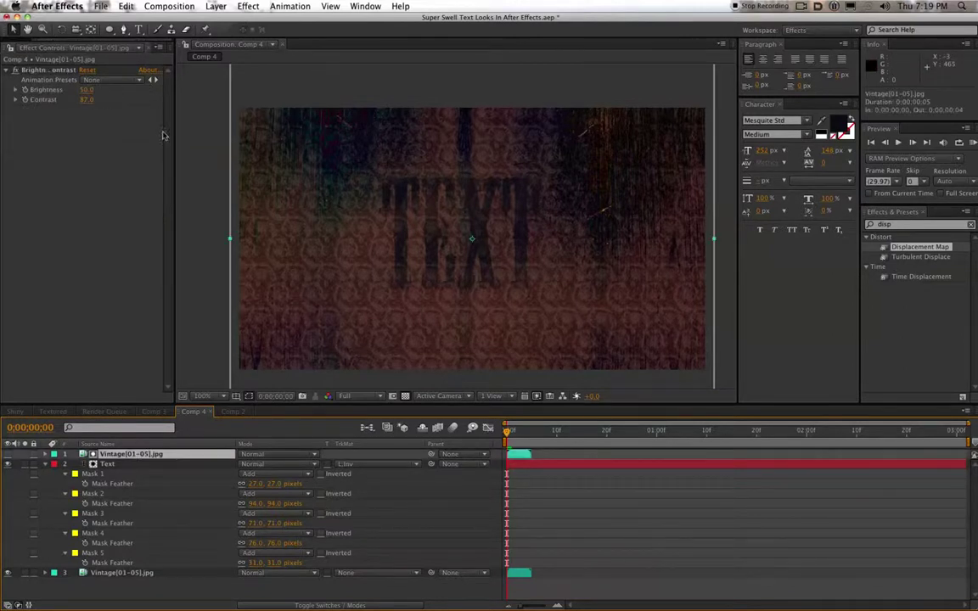
{"action": "scroll", "coordinate": [292, 183], "scroll_direction": "up", "scroll_amount": 1}
{"action": "mouse_move", "coordinate": [86, 90]}
{"action": "left_mouse_down"}
{"action": "mouse_move", "coordinate": [92, 100]}
{"action": "mouse_move", "coordinate": [88, 93]}
{"action": "left_mouse_up"}
{"action": "left_click", "coordinate": [86, 90]}
{"action": "scroll", "coordinate": [382, 216], "scroll_direction": "down", "scroll_amount": 1}
{"action": "left_click", "coordinate": [89, 99]}
{"action": "left_click_drag", "start_coordinate": [78, 101], "coordinate": [75, 101]}
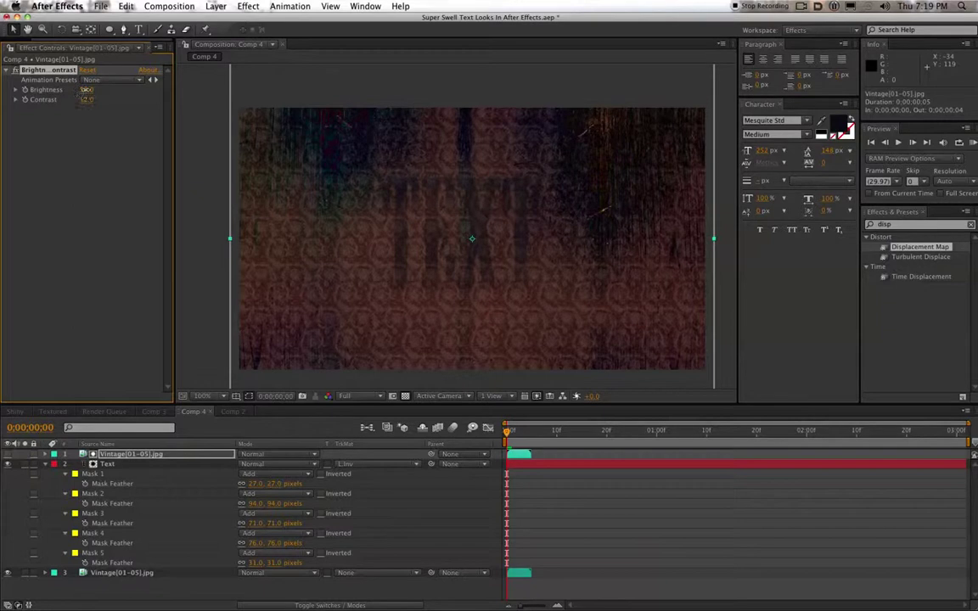
{"action": "mouse_move", "coordinate": [86, 91]}
{"action": "left_mouse_down"}
{"action": "mouse_move", "coordinate": [79, 89]}
{"action": "mouse_move", "coordinate": [92, 105]}
{"action": "mouse_move", "coordinate": [74, 103]}
{"action": "mouse_move", "coordinate": [99, 106]}
{"action": "left_mouse_up"}
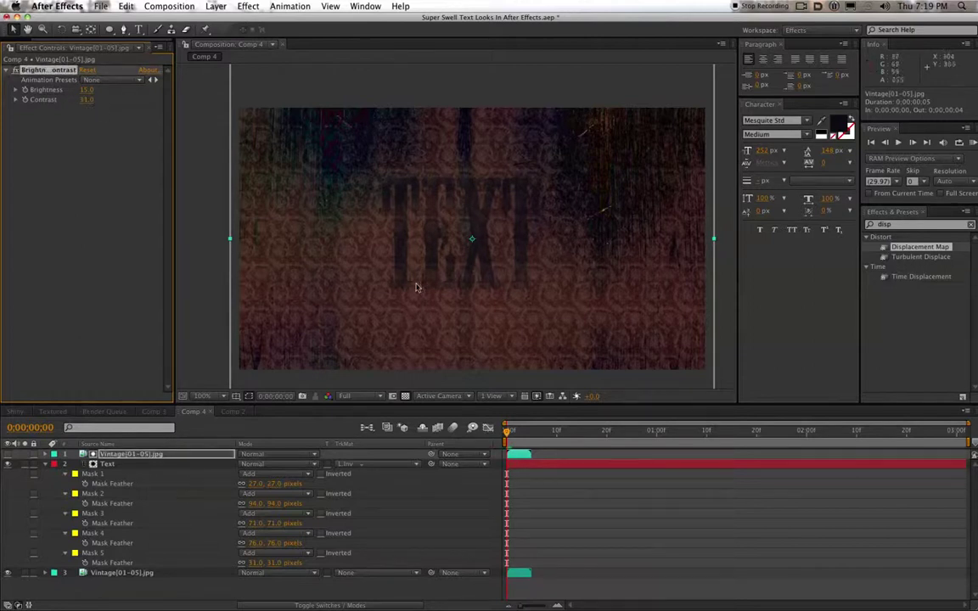
- Raise the Vintage matte layer's contrast and retune its brightness so more of the background pattern shows through the letters
{"action": "scroll", "coordinate": [422, 273], "scroll_direction": "up", "scroll_amount": 1}
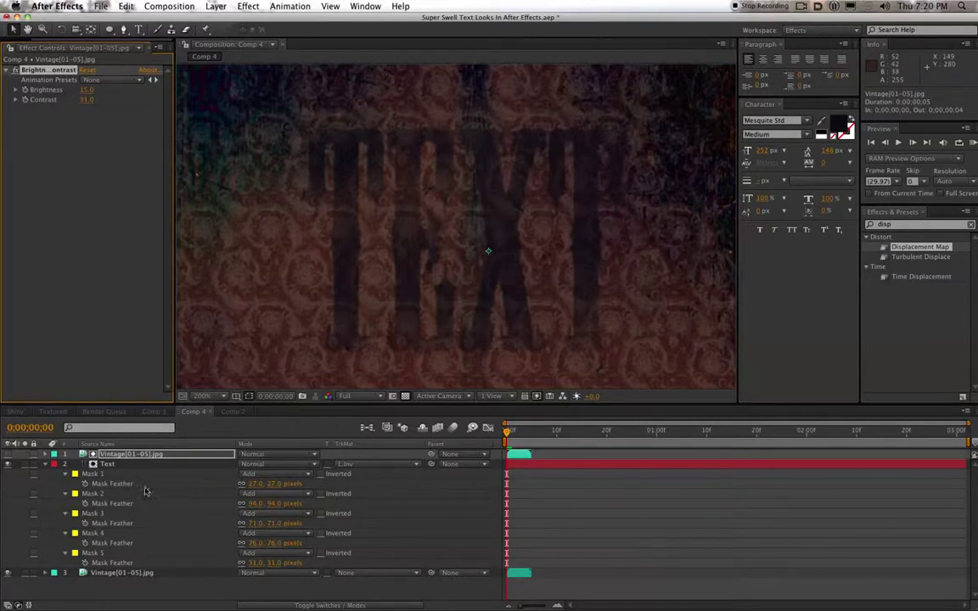
{"action": "left_click_drag", "start_coordinate": [86, 90], "coordinate": [52, 86]}
{"action": "mouse_move", "coordinate": [90, 101]}
{"action": "left_mouse_down"}
{"action": "mouse_move", "coordinate": [68, 101]}
{"action": "mouse_move", "coordinate": [91, 91]}
{"action": "mouse_move", "coordinate": [63, 91]}
{"action": "mouse_move", "coordinate": [115, 108]}
{"action": "mouse_move", "coordinate": [91, 97]}
{"action": "left_mouse_up"}
{"action": "left_click", "coordinate": [79, 89]}
{"action": "left_click", "coordinate": [100, 107]}
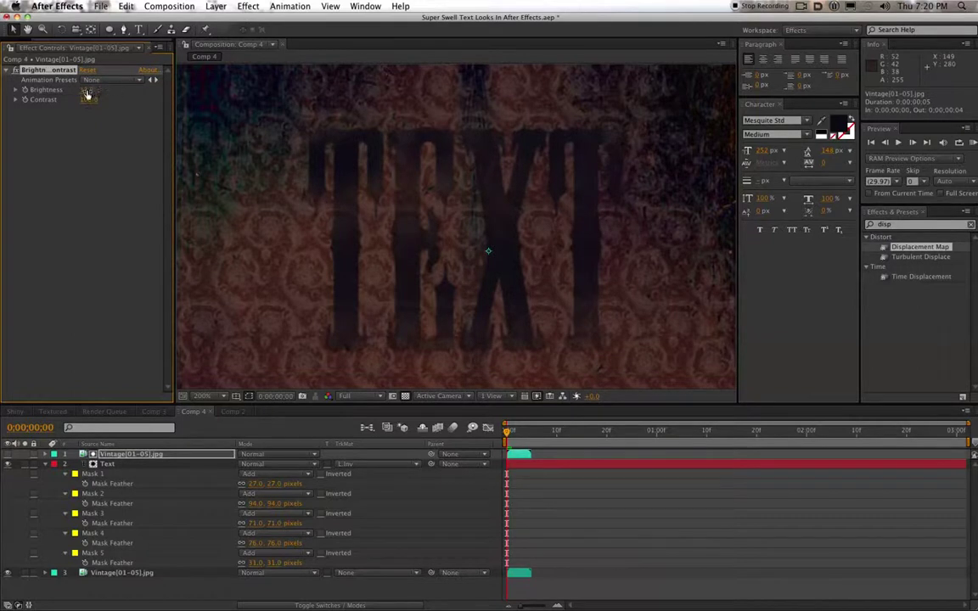
{"action": "left_click_drag", "start_coordinate": [89, 91], "coordinate": [85, 91]}
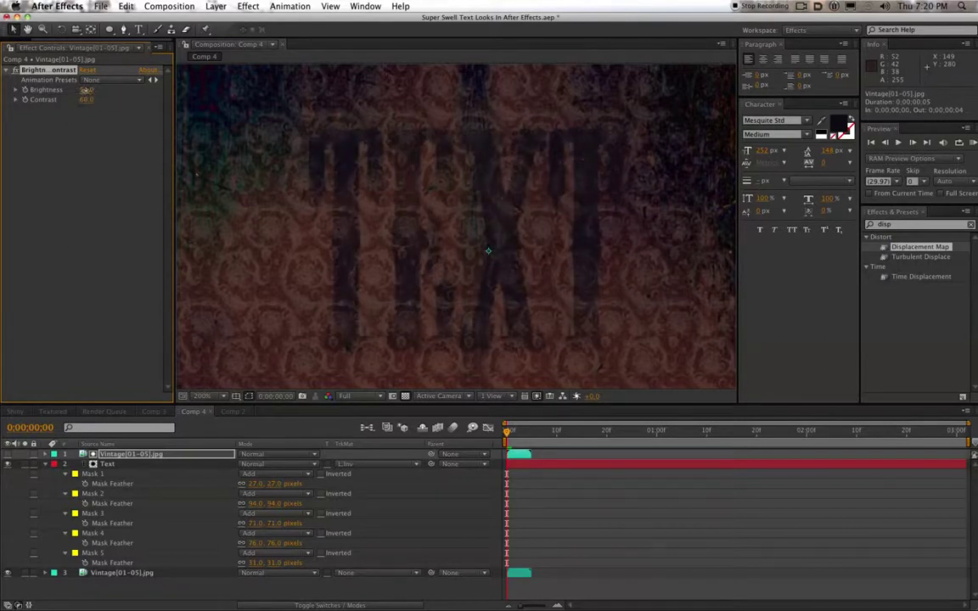
{"action": "left_click_drag", "start_coordinate": [70, 92], "coordinate": [84, 93]}
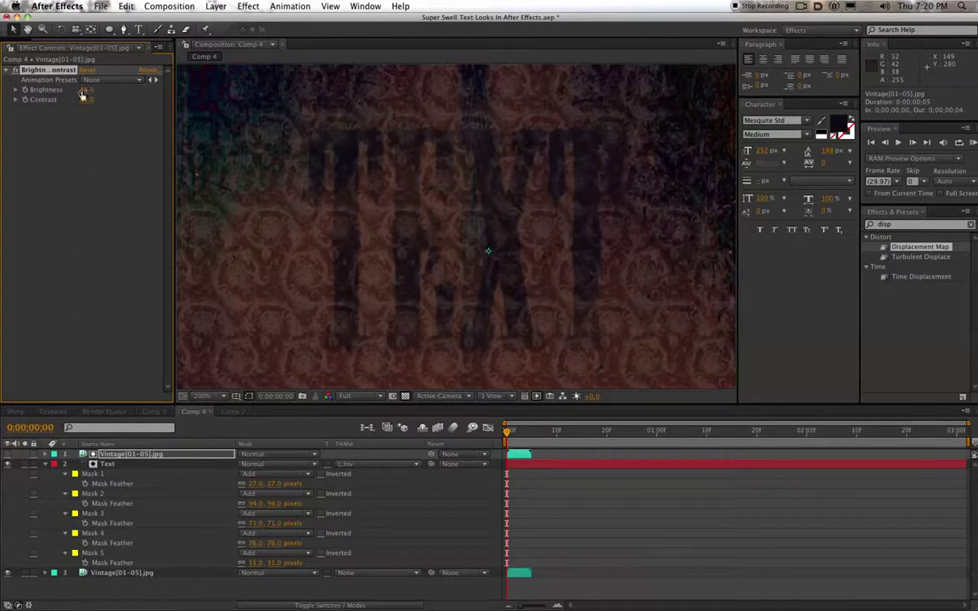
- Delete the bottom Vintage[01-05].jpg background layer from Comp 4
{"action": "left_click", "coordinate": [112, 571]}
{"action": "key", "text": "Delete"}
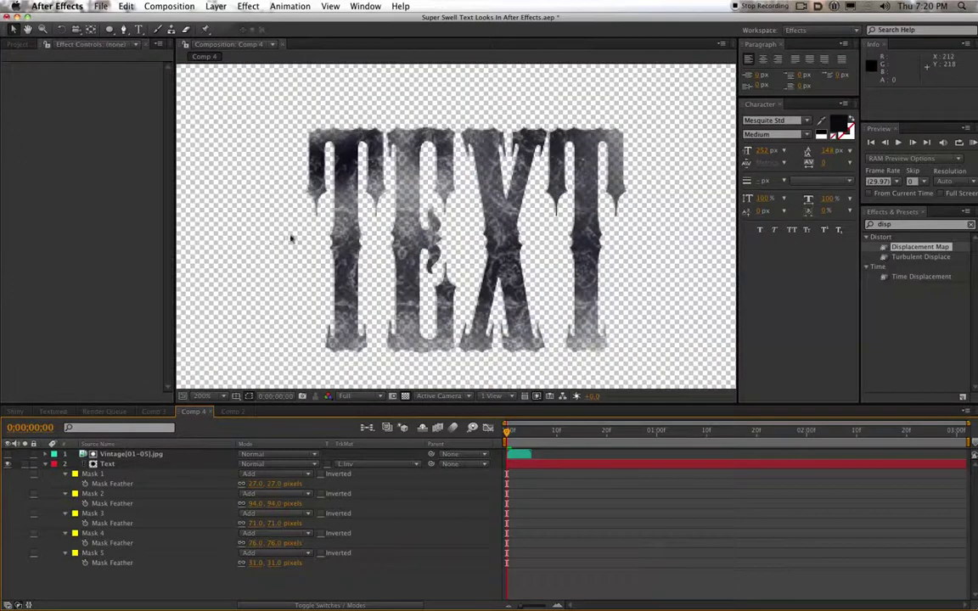
{"action": "key", "text": "comma"}
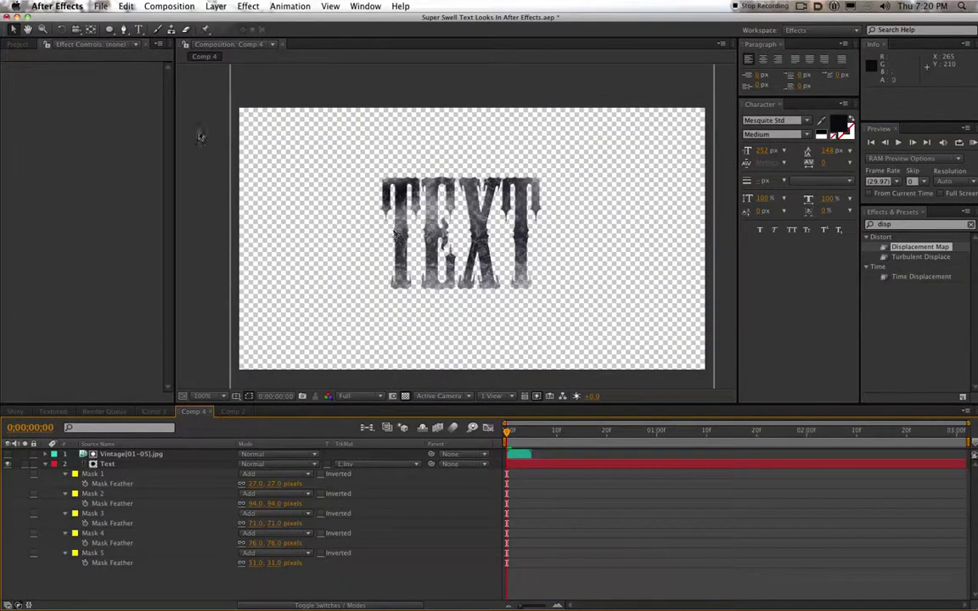
- Pick Cool orange frame.jpg from the project footage and add it to Comp 4 as a new layer
{"action": "left_click", "coordinate": [19, 44]}
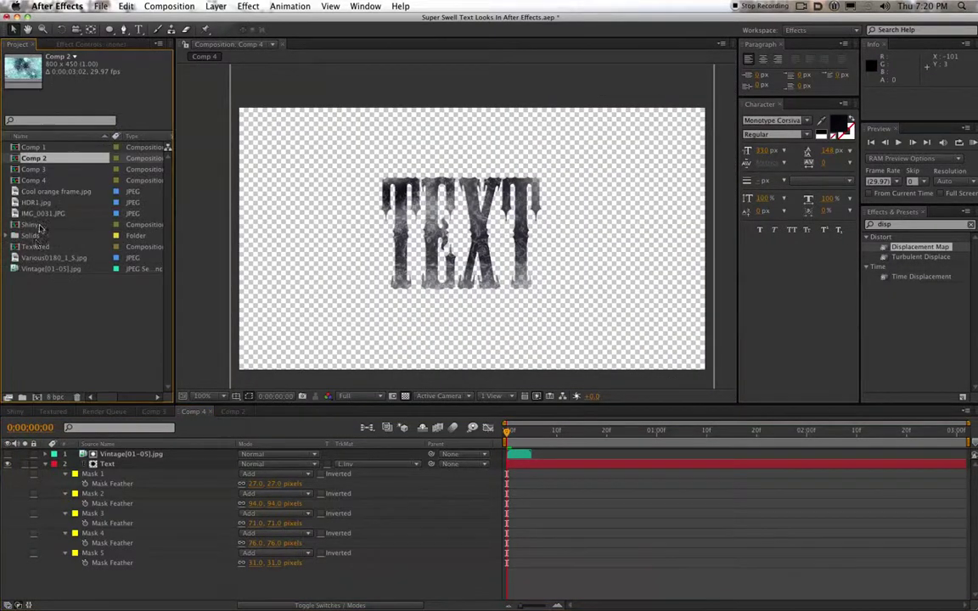
{"action": "left_click", "coordinate": [37, 226]}
{"action": "key", "text": "Up"}
{"action": "key", "text": "Up"}
{"action": "left_click", "coordinate": [40, 194]}
{"action": "left_click", "coordinate": [40, 206]}
{"action": "left_click", "coordinate": [37, 216]}
{"action": "left_click", "coordinate": [36, 205]}
{"action": "left_click", "coordinate": [33, 184]}
{"action": "left_click", "coordinate": [35, 194]}
{"action": "key", "text": "Down"}
{"action": "key", "text": "Down"}
{"action": "key", "text": "Up"}
{"action": "key", "text": "Up"}
{"action": "left_click_drag", "start_coordinate": [35, 193], "coordinate": [467, 238]}
{"action": "key", "text": "comma"}
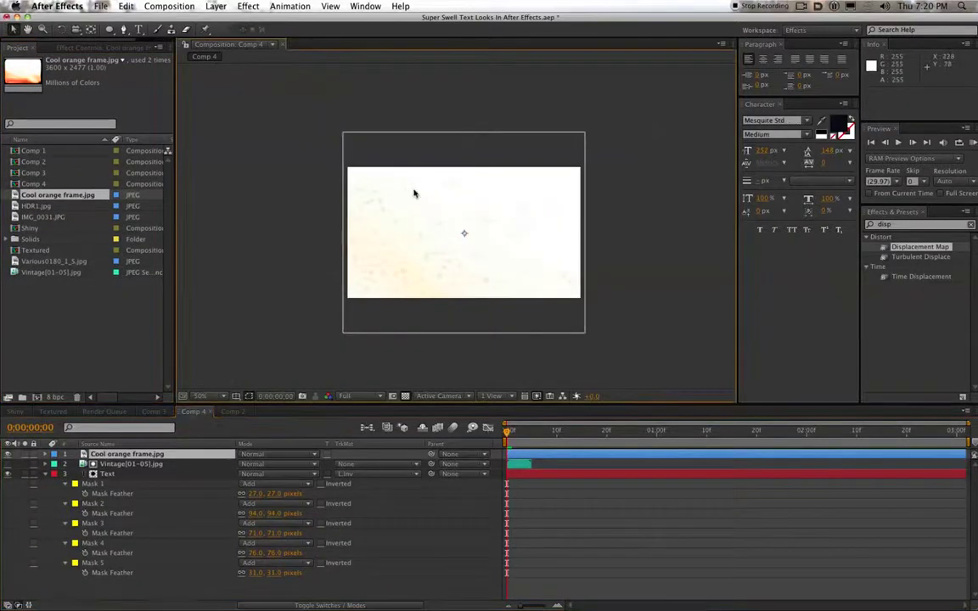
- Scale Cool orange frame.jpg down to just cover the composition and place its layer below the Text layer
{"action": "left_click", "coordinate": [101, 446]}
{"action": "key", "text": "comma"}
{"action": "key", "text": "comma"}
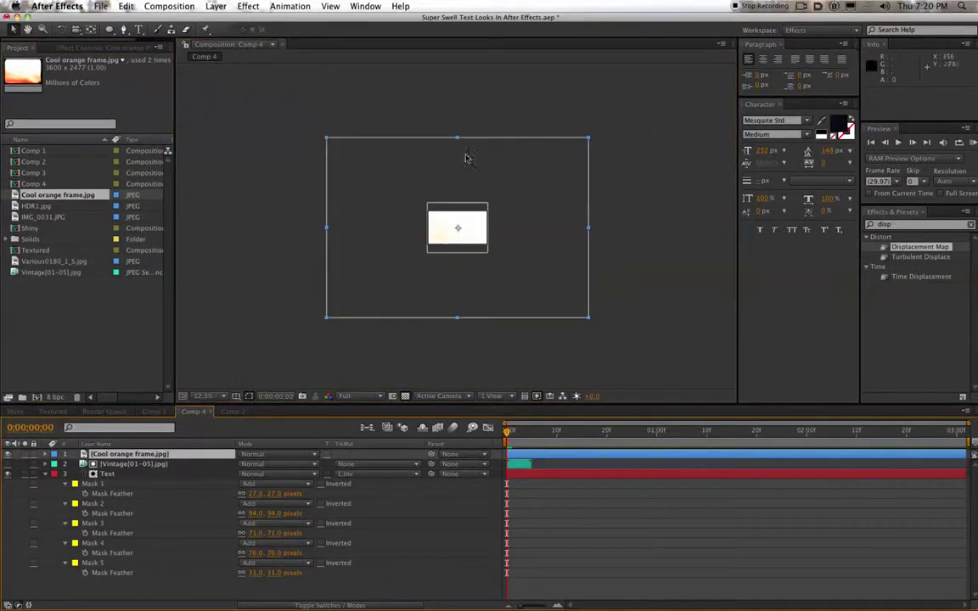
{"action": "left_click_drag", "start_coordinate": [458, 137], "coordinate": [463, 210]}
{"action": "key", "text": "period"}
{"action": "key", "text": "period"}
{"action": "left_click_drag", "start_coordinate": [128, 455], "coordinate": [104, 580]}
{"action": "key", "text": "period"}
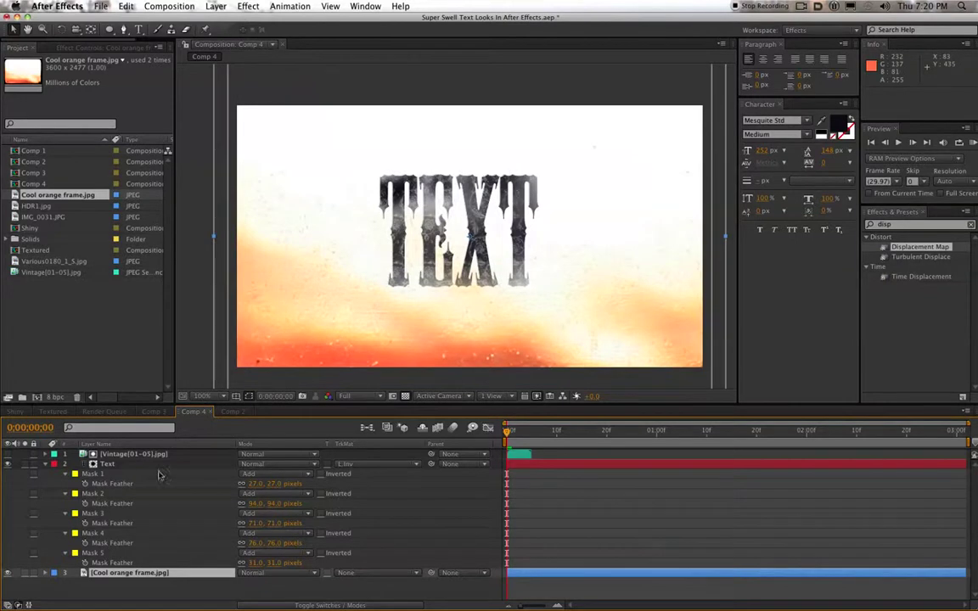
- Set the Vintage matte layer's brightness to 61 and contrast to 67
{"action": "left_click", "coordinate": [98, 465]}
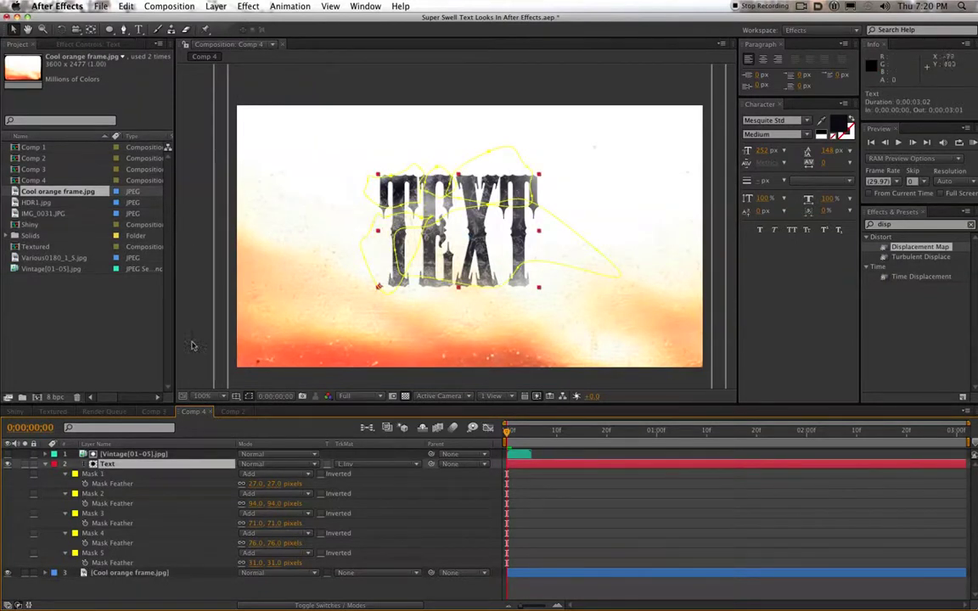
{"action": "left_click", "coordinate": [114, 455]}
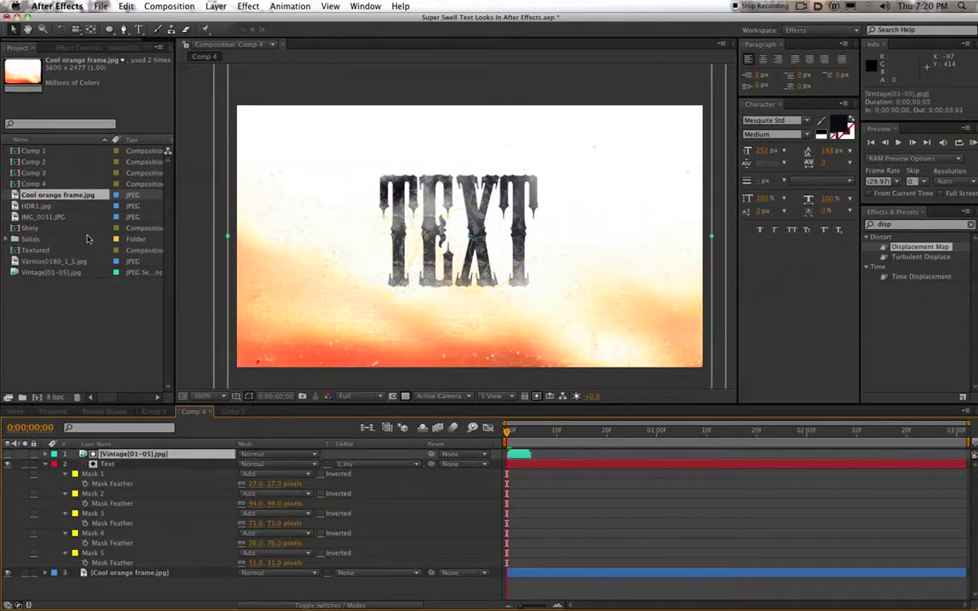
{"action": "left_click", "coordinate": [95, 46]}
{"action": "mouse_move", "coordinate": [87, 92]}
{"action": "left_mouse_down"}
{"action": "mouse_move", "coordinate": [86, 106]}
{"action": "mouse_move", "coordinate": [68, 98]}
{"action": "mouse_move", "coordinate": [102, 93]}
{"action": "left_mouse_up"}
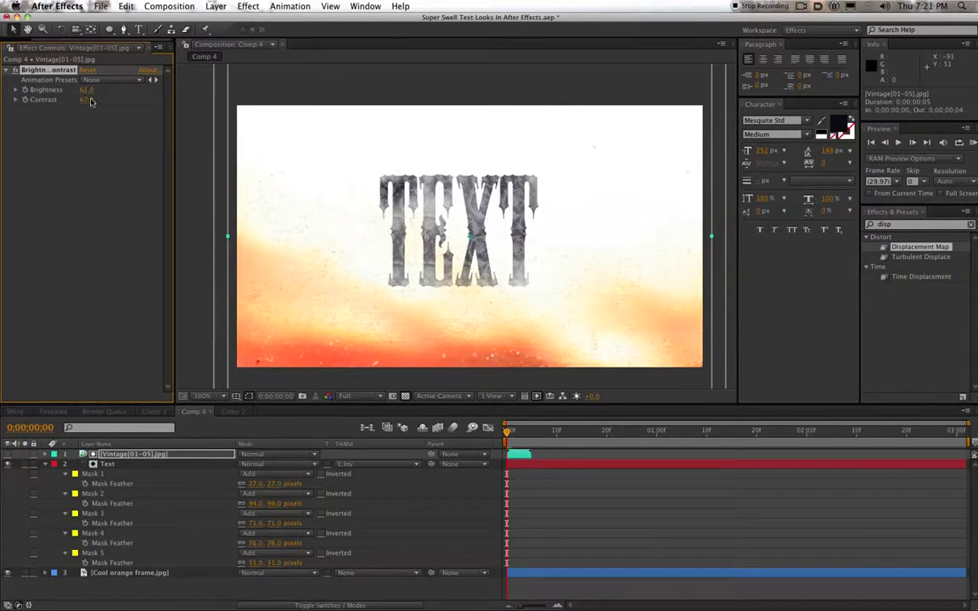
{"action": "left_click", "coordinate": [142, 455]}
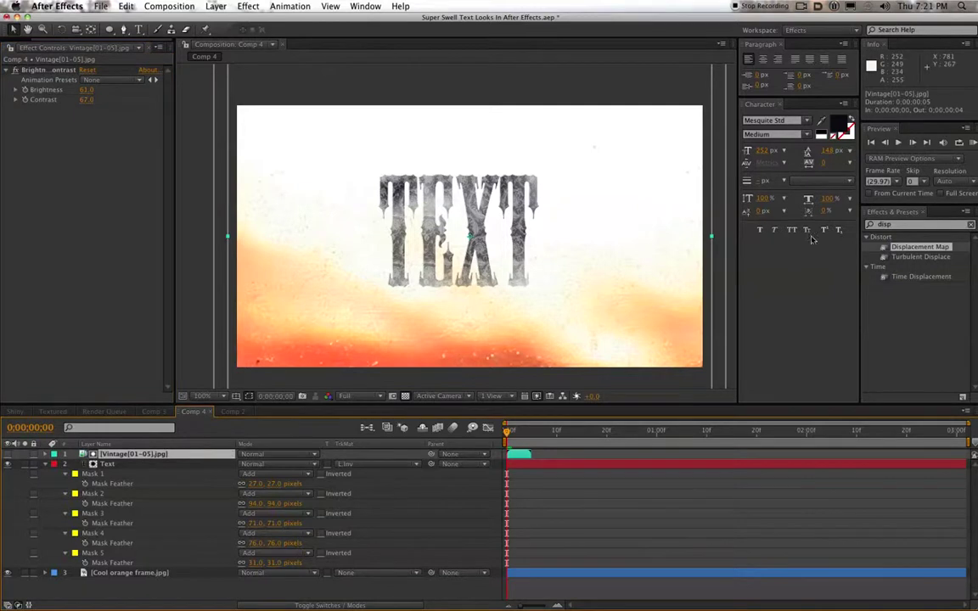
- Apply Fast Blur to the Vintage matte layer with a blurriness of 2
{"action": "left_click", "coordinate": [895, 224]}
{"action": "key", "text": "super+a"}
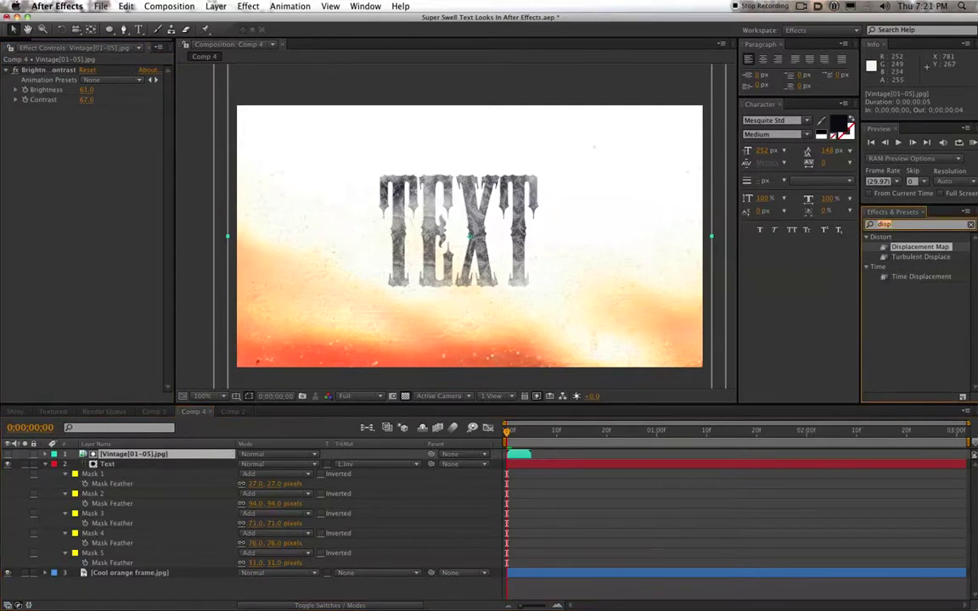
{"action": "type", "text": "fast"}
{"action": "left_click_drag", "start_coordinate": [905, 296], "coordinate": [46, 170]}
{"action": "left_click", "coordinate": [83, 130]}
{"action": "key", "text": "Up"}
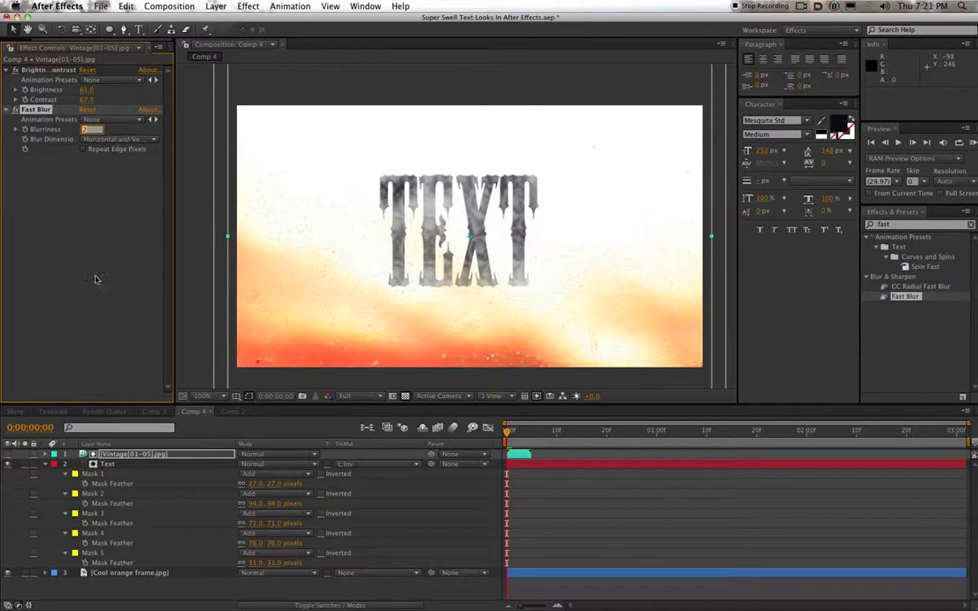
- Set the Vintage matte layer's brightness to 25 and contrast to 50
{"action": "left_click", "coordinate": [111, 465]}
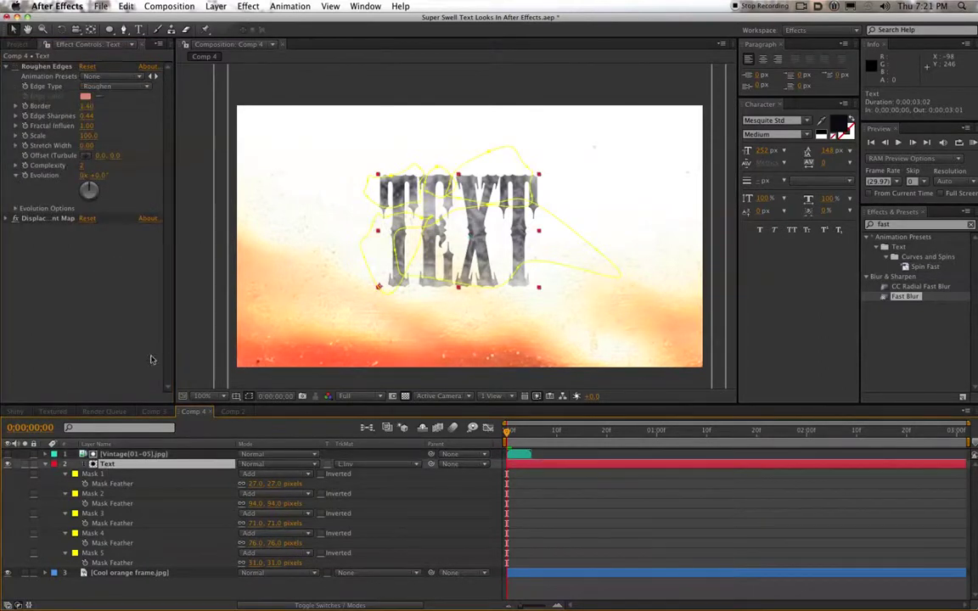
{"action": "left_click", "coordinate": [116, 454]}
{"action": "left_click", "coordinate": [87, 90]}
{"action": "left_click_drag", "start_coordinate": [88, 90], "coordinate": [66, 89]}
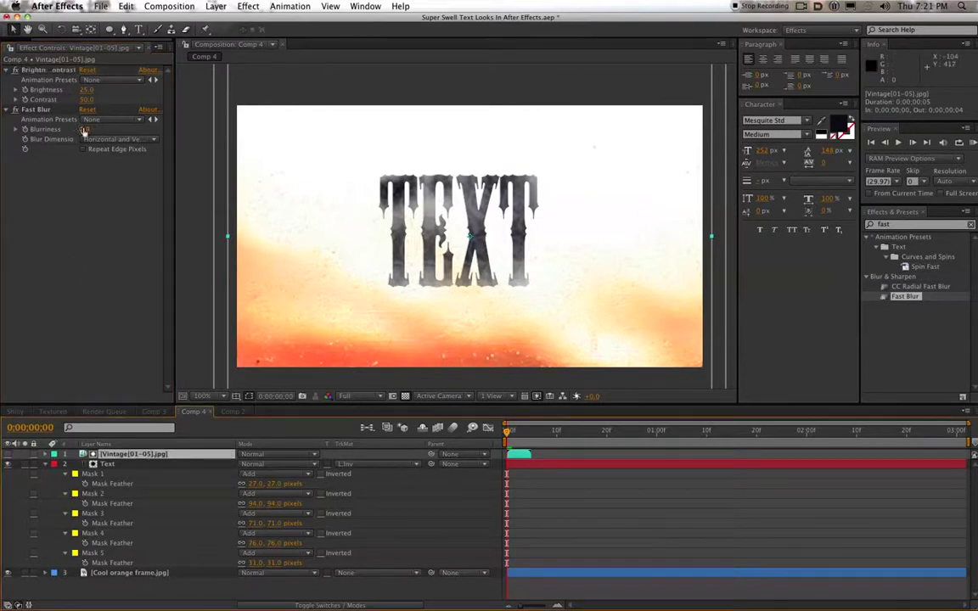
- Try Cool orange frame.jpg as the Text layer's displacement map, and settle on the Vintage[01-05].jpg layer as the map
{"action": "left_click", "coordinate": [107, 463]}
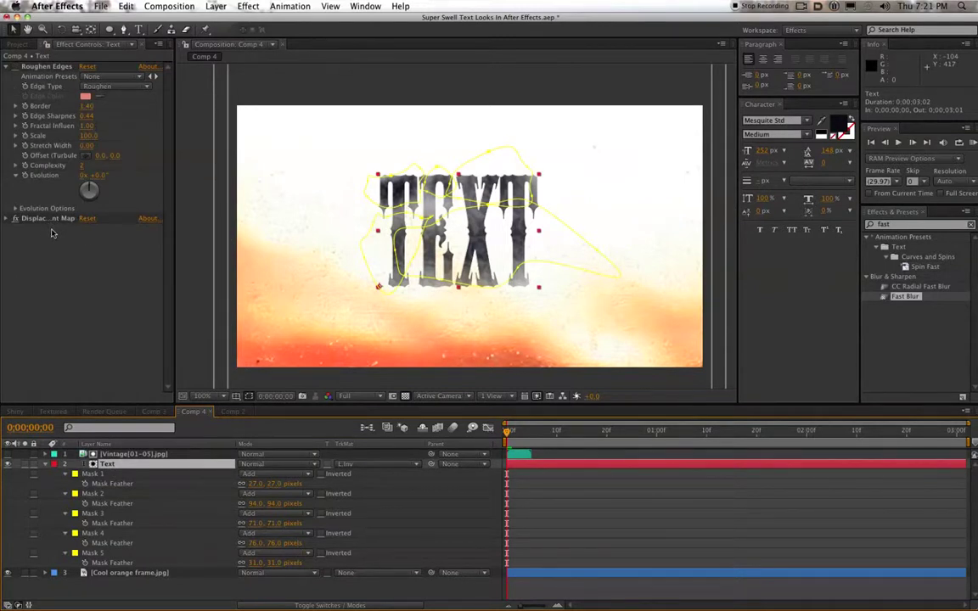
{"action": "left_click", "coordinate": [15, 218]}
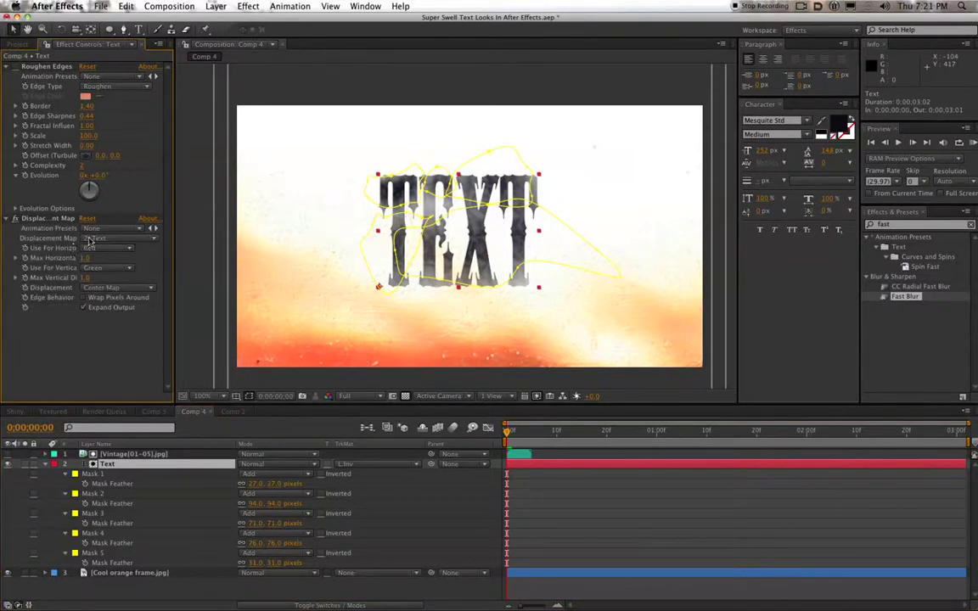
{"action": "left_click", "coordinate": [90, 240]}
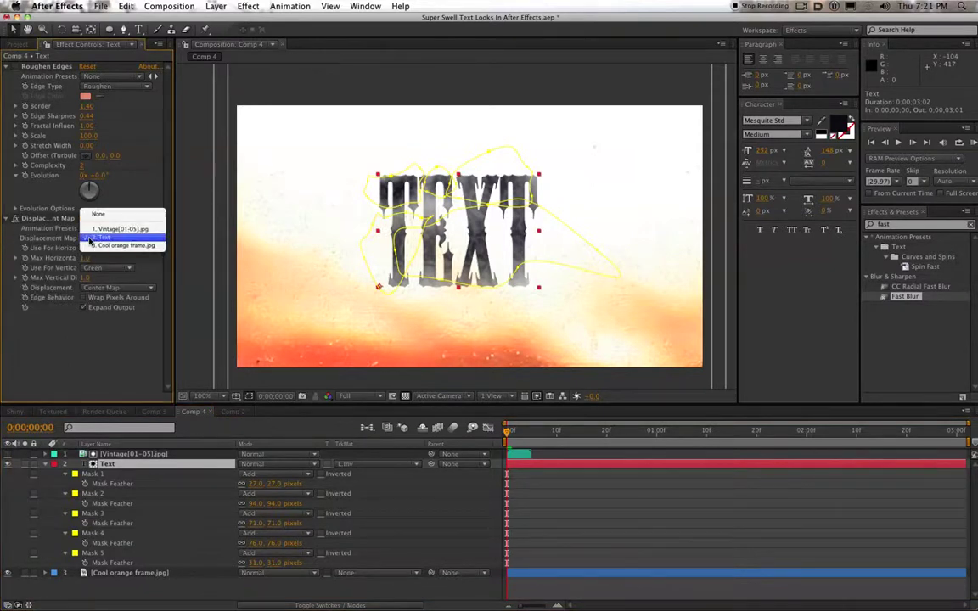
{"action": "left_click", "coordinate": [91, 246]}
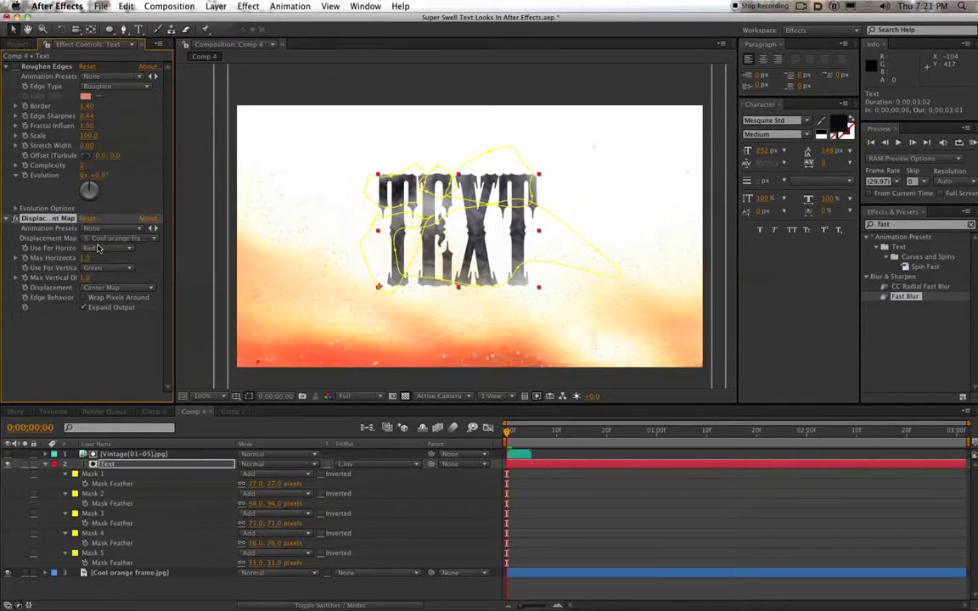
{"action": "left_click", "coordinate": [100, 239]}
{"action": "left_click", "coordinate": [104, 221]}
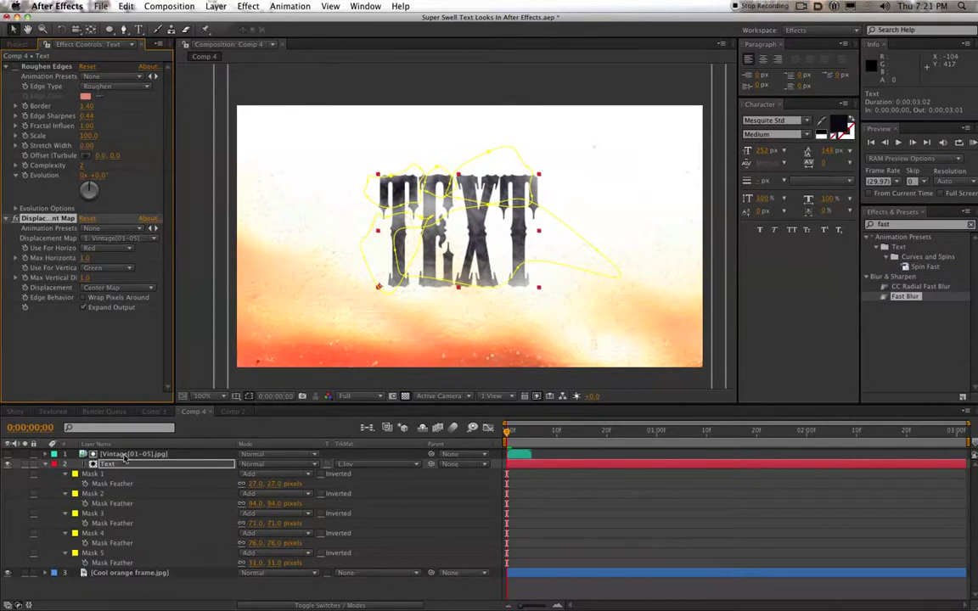
- Experiment with the maximum horizontal displacement, and adjust the Text layer's Roughen Edges border and set edge sharpness to 0.50
{"action": "left_click_drag", "start_coordinate": [85, 258], "coordinate": [88, 258]}
{"action": "left_click", "coordinate": [87, 259]}
{"action": "key", "text": "Down"}
{"action": "key", "text": "Down"}
{"action": "key", "text": "Down"}
{"action": "key", "text": "Down"}
{"action": "left_click_drag", "start_coordinate": [86, 118], "coordinate": [88, 116]}
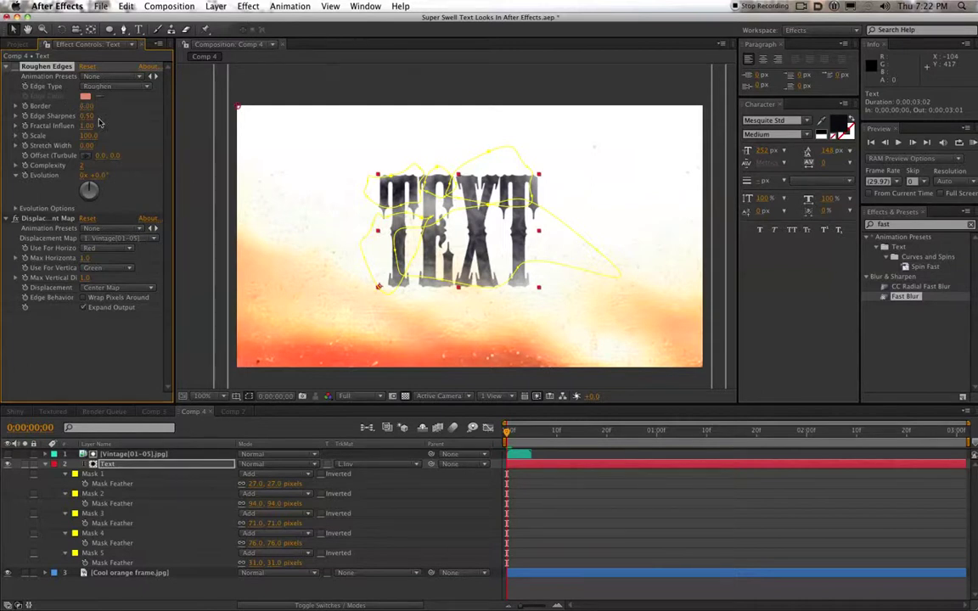
- Compare the finished looks in the Shiny, Textured and Comp 2 compositions with Comp 4
{"action": "left_click", "coordinate": [15, 411]}
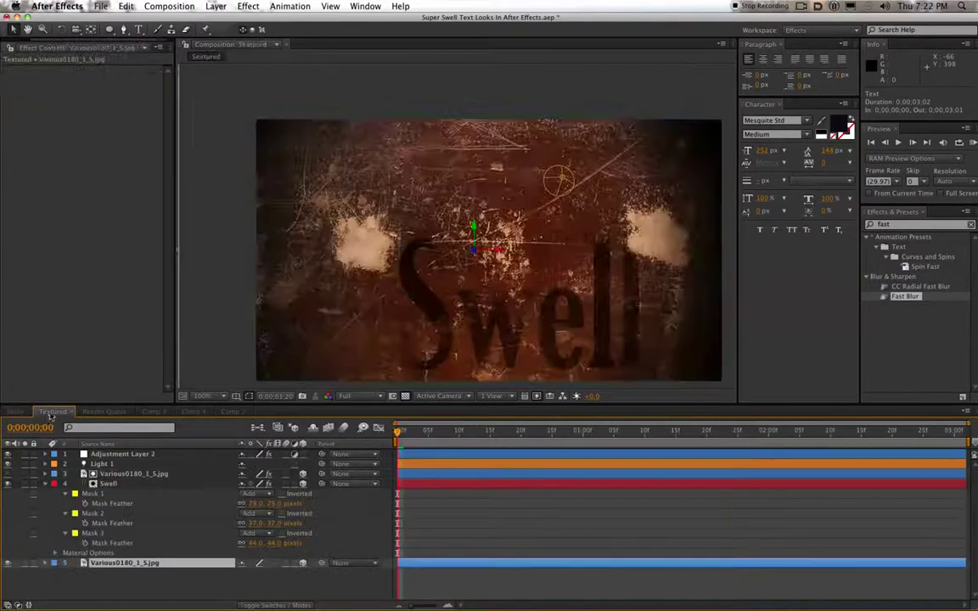
{"action": "left_click", "coordinate": [51, 412]}
{"action": "left_click", "coordinate": [191, 414]}
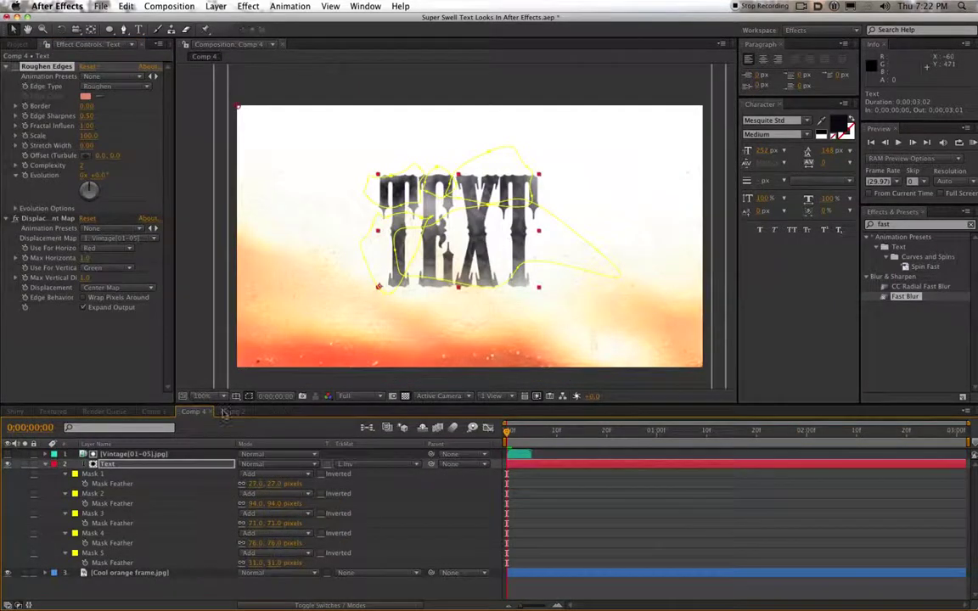
{"action": "left_click", "coordinate": [221, 414]}
{"action": "left_click", "coordinate": [192, 413]}
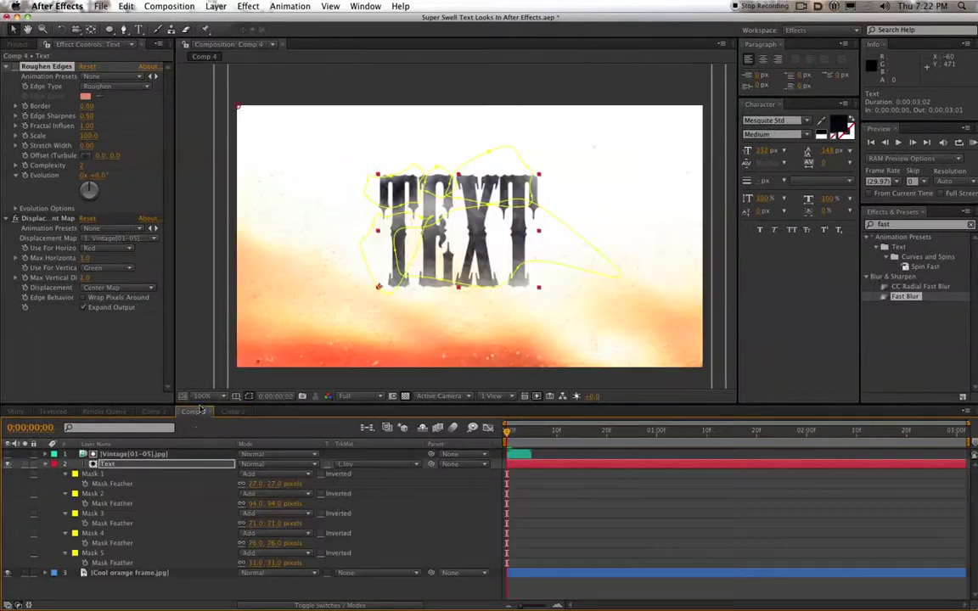